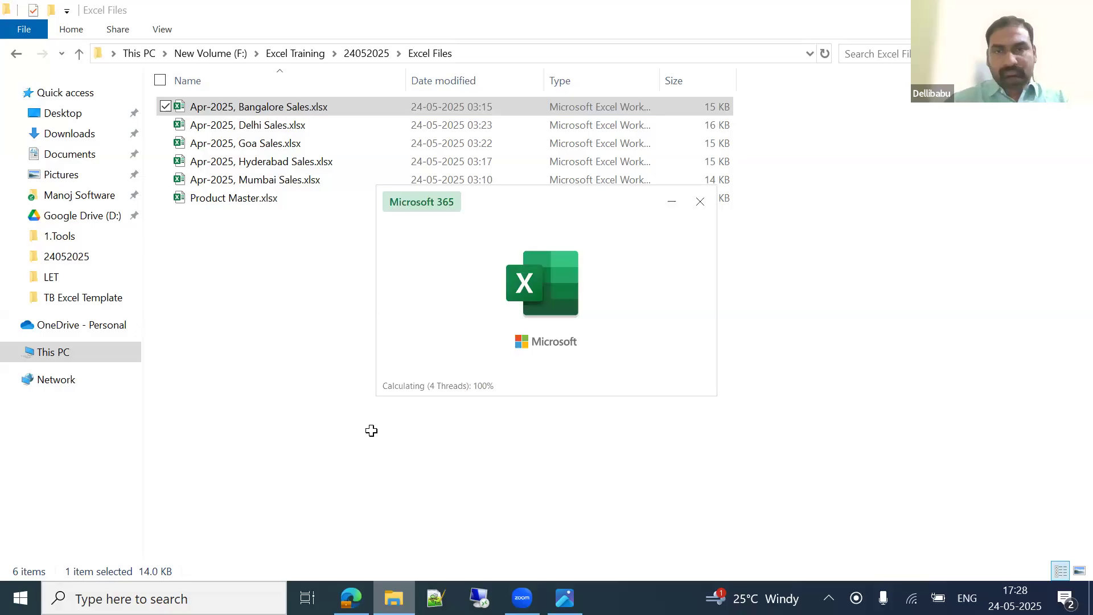
# Step: Scan the Bangalore sheet's data extents and first-row fields, from Product Code to Comm%
pyautogui.hotkey('ctrl', 'Right')
pyautogui.hotkey('ctrl', 'Left')
pyautogui.hotkey('ctrl', 'Down')
pyautogui.hotkey('ctrl', 'Up')
pyautogui.press('Right')
pyautogui.press('Right')
pyautogui.press('Right')
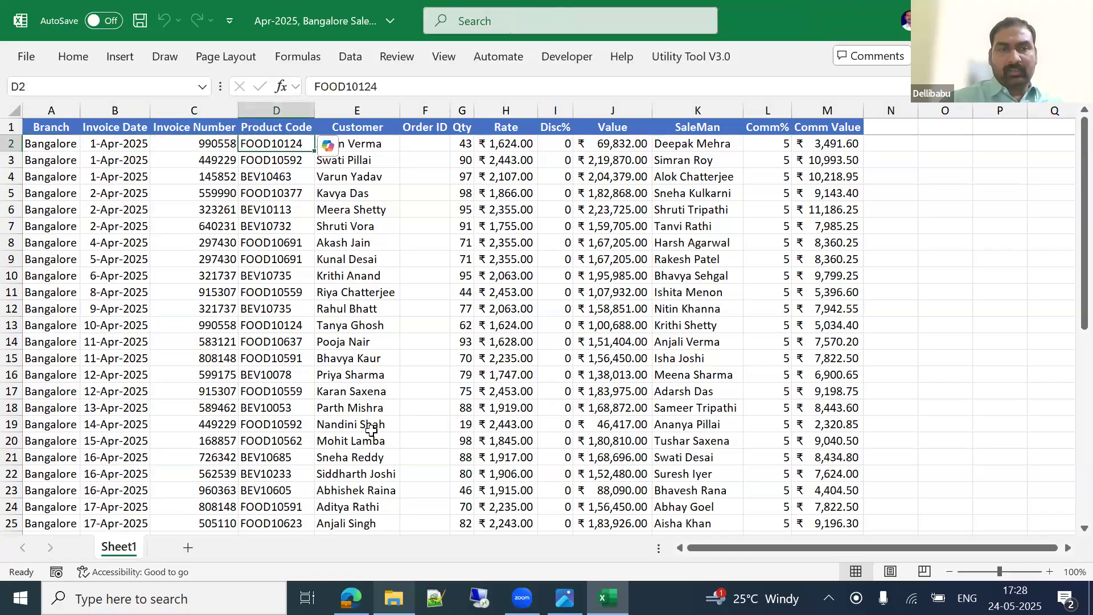
pyautogui.press('Right')
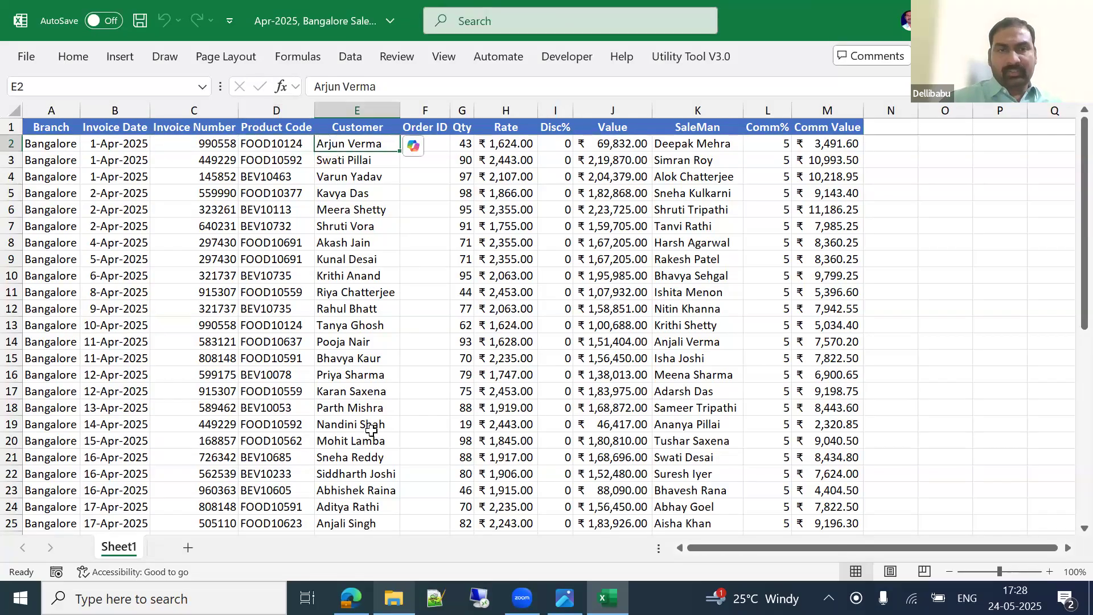
pyautogui.press('Left')
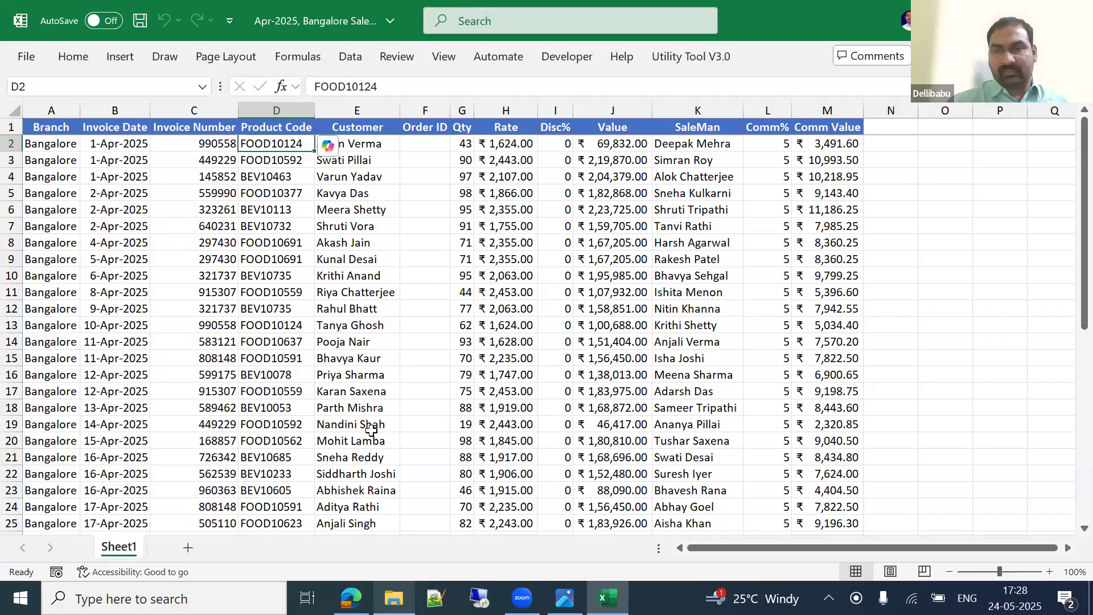
pyautogui.press('Right')
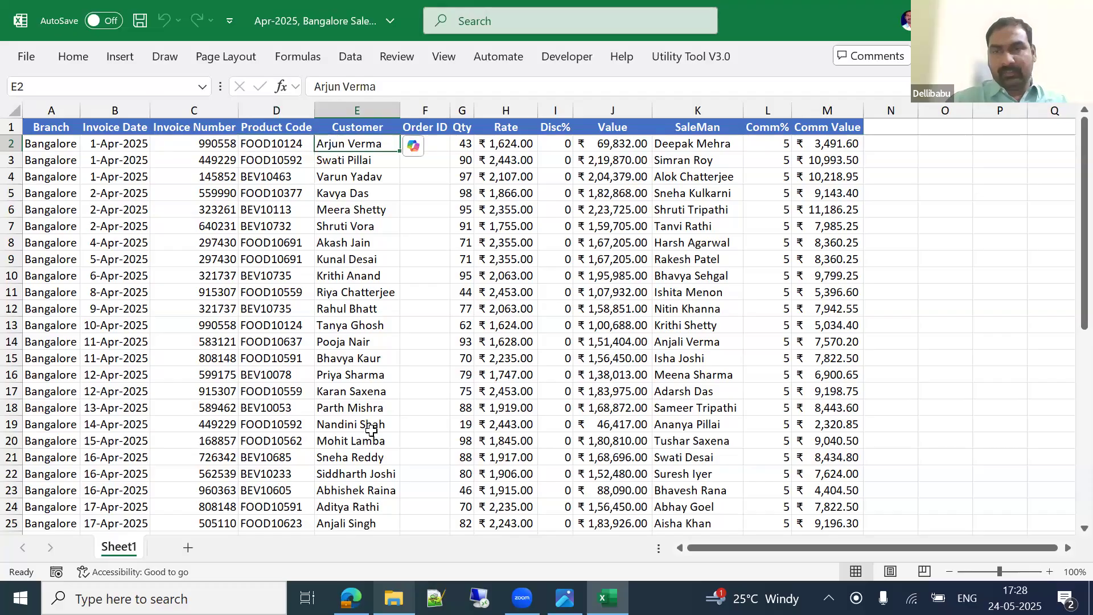
pyautogui.press('Right')
pyautogui.press('Right')
pyautogui.press('Right')
pyautogui.press('Right')
pyautogui.press('Right')
pyautogui.press('Right')
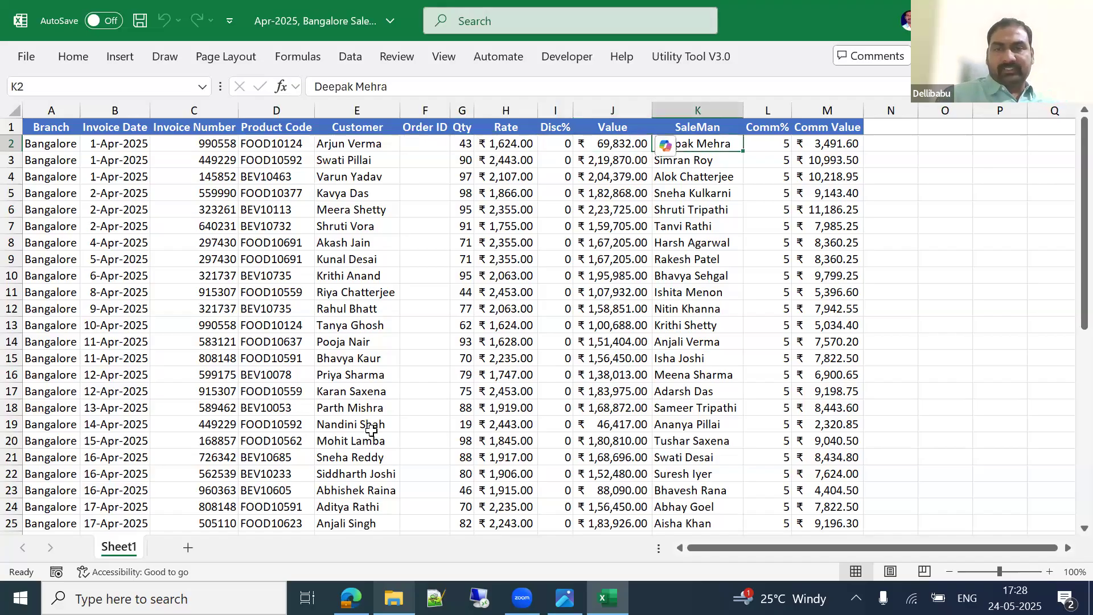
pyautogui.press('Right')
pyautogui.press('Up')
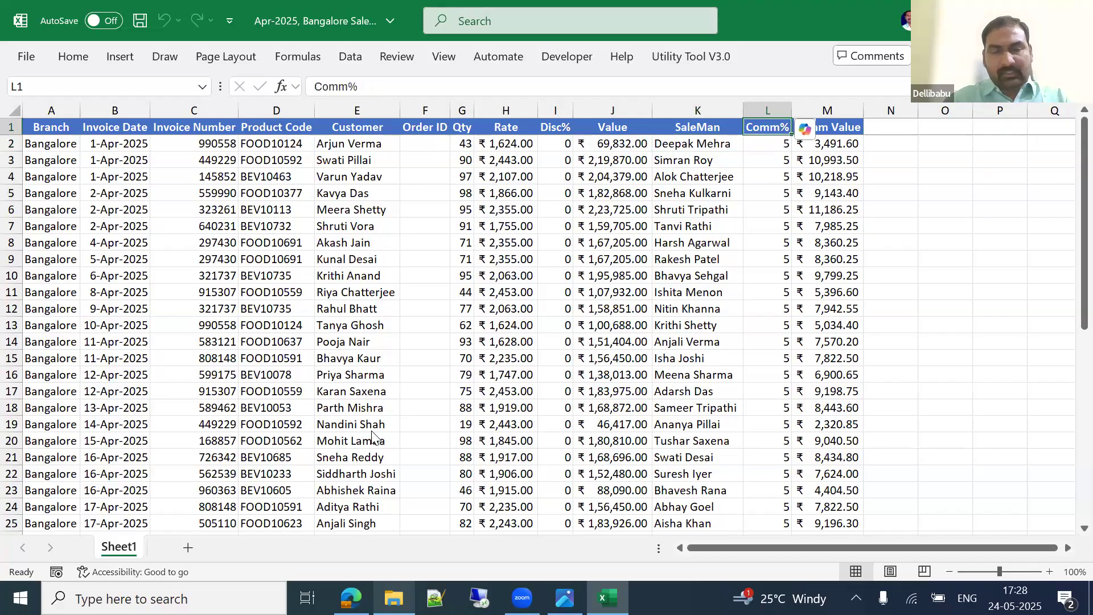
# Step: Close the workbook with Don't Save, leaving Hyderabad selected in the file list
pyautogui.hotkey('alt', 'F4')
pyautogui.press('Tab')
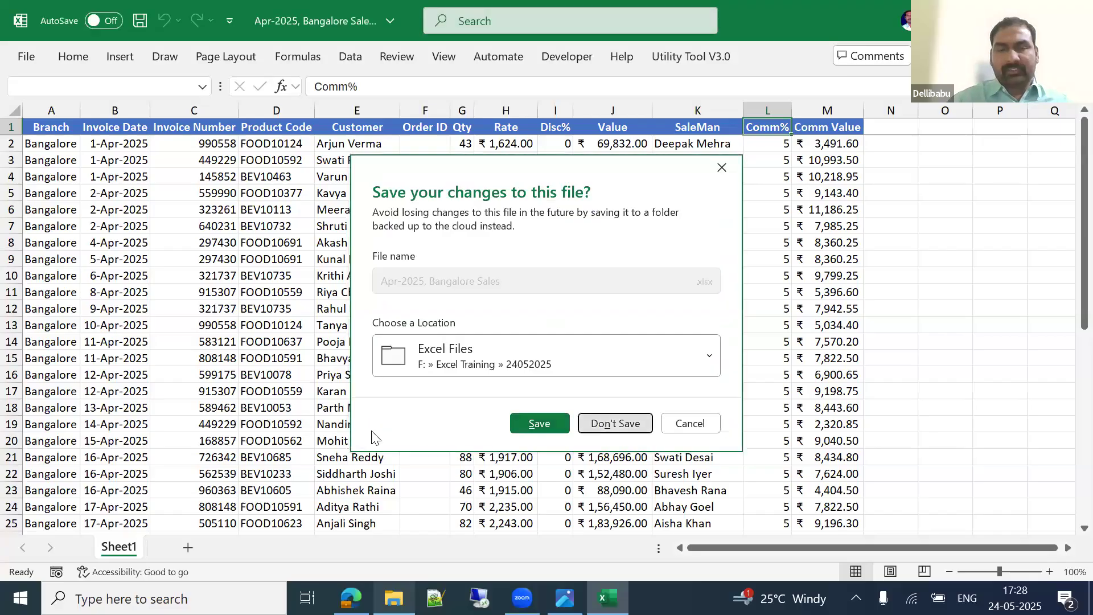
pyautogui.press('Return')
pyautogui.press('Down')
pyautogui.press('Up')
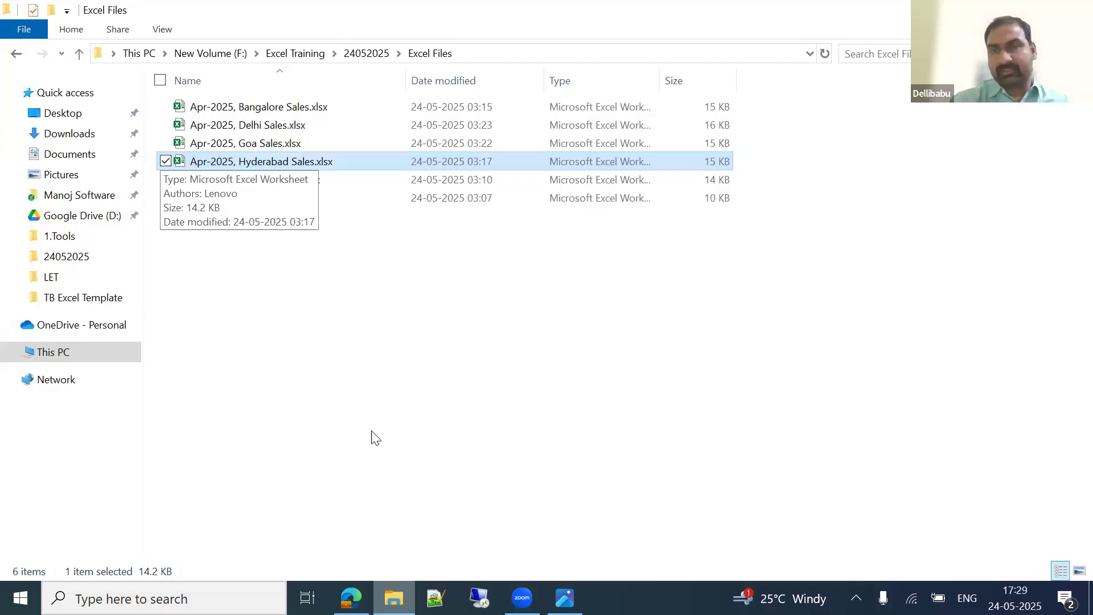
# Step: Select all five sales files in the Excel Files folder, then clear the selection
pyautogui.press('Up')
pyautogui.press('Up')
pyautogui.press('Up')
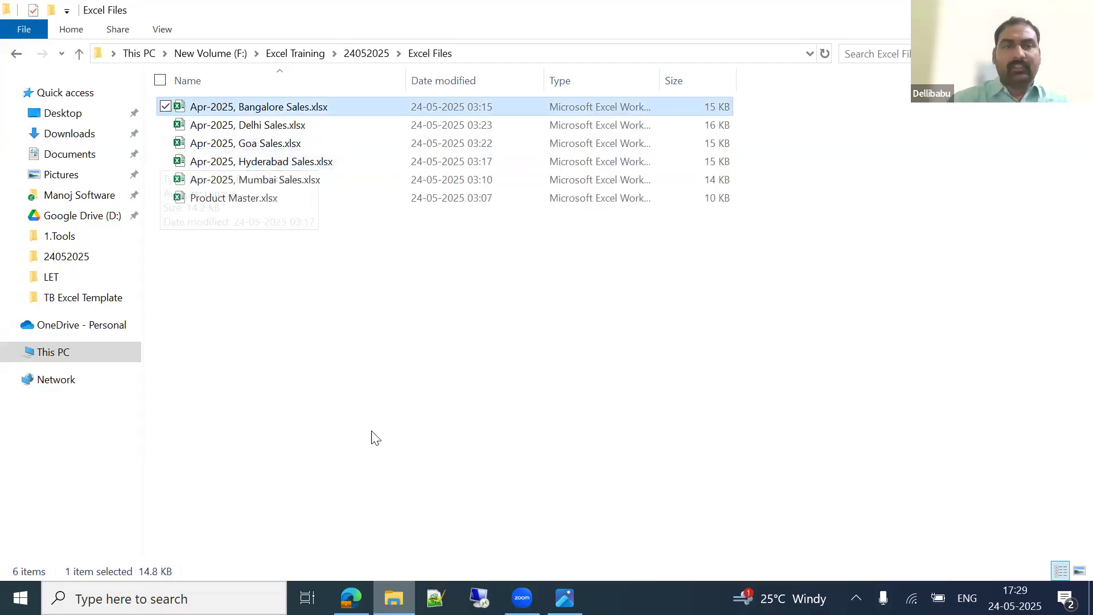
pyautogui.hotkey('shift', 'Down')
pyautogui.hotkey('shift', 'Down')
pyautogui.hotkey('shift', 'Down')
pyautogui.hotkey('shift', 'Down')
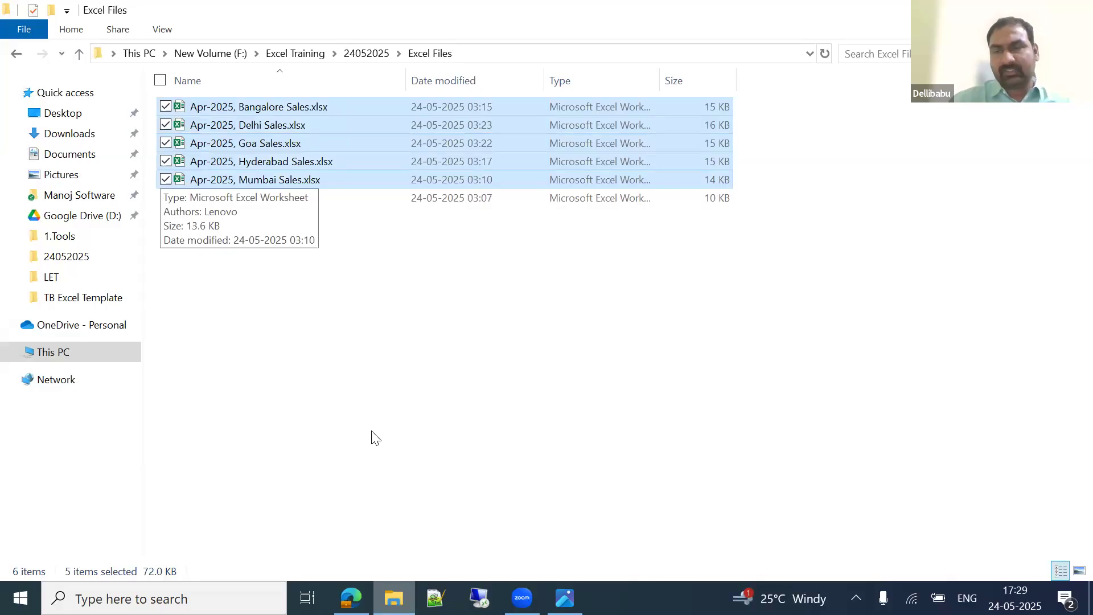
pyautogui.click(508, 360)
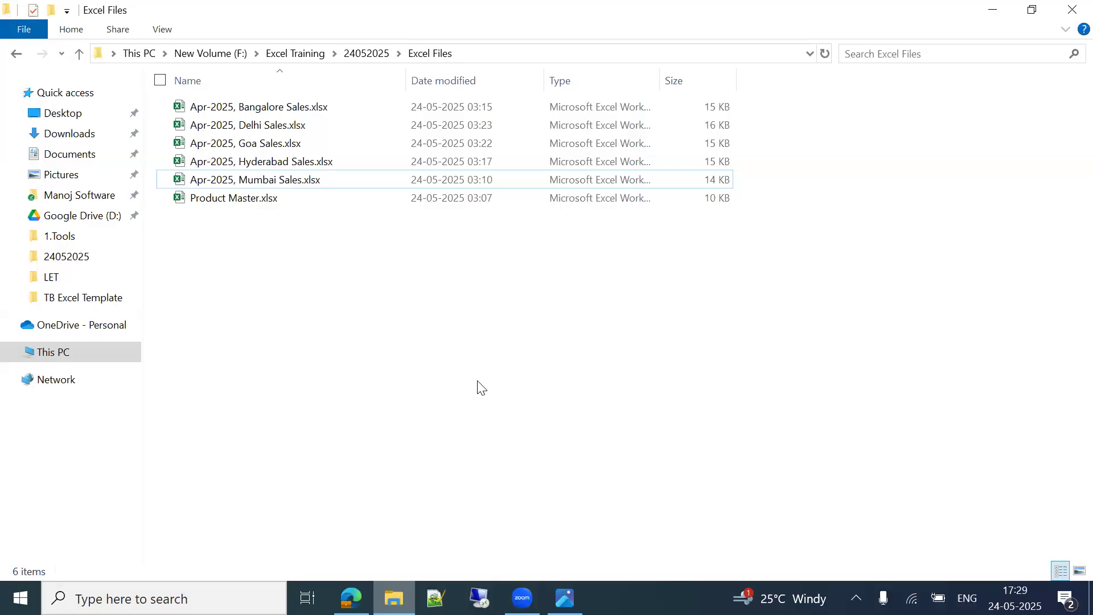
# Step: Go up to the 24052025 folder and bring up the Run box
pyautogui.click(366, 53)
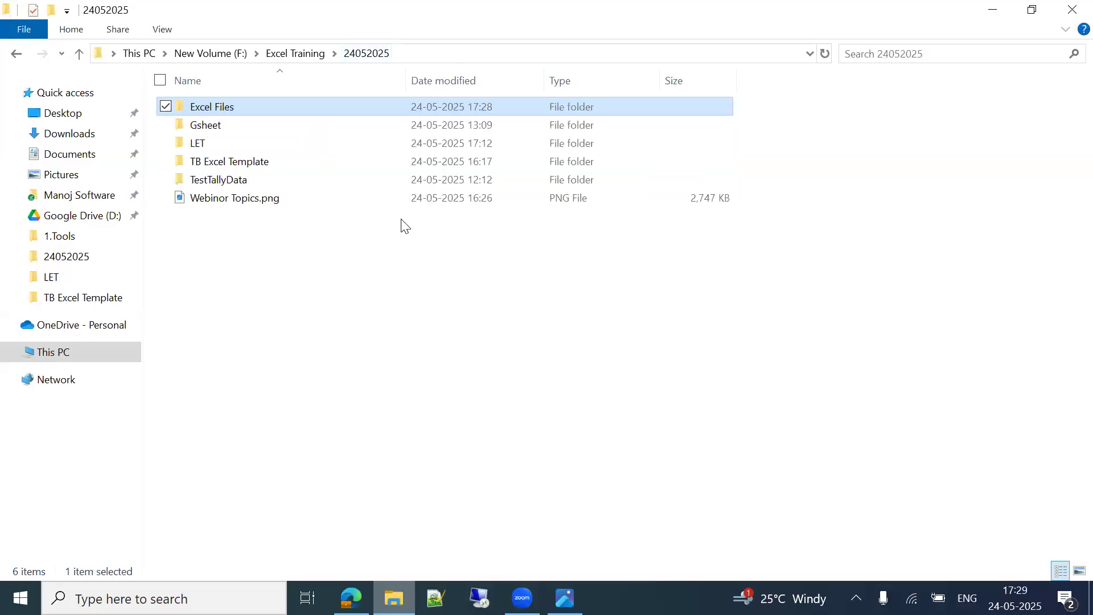
pyautogui.click(393, 245)
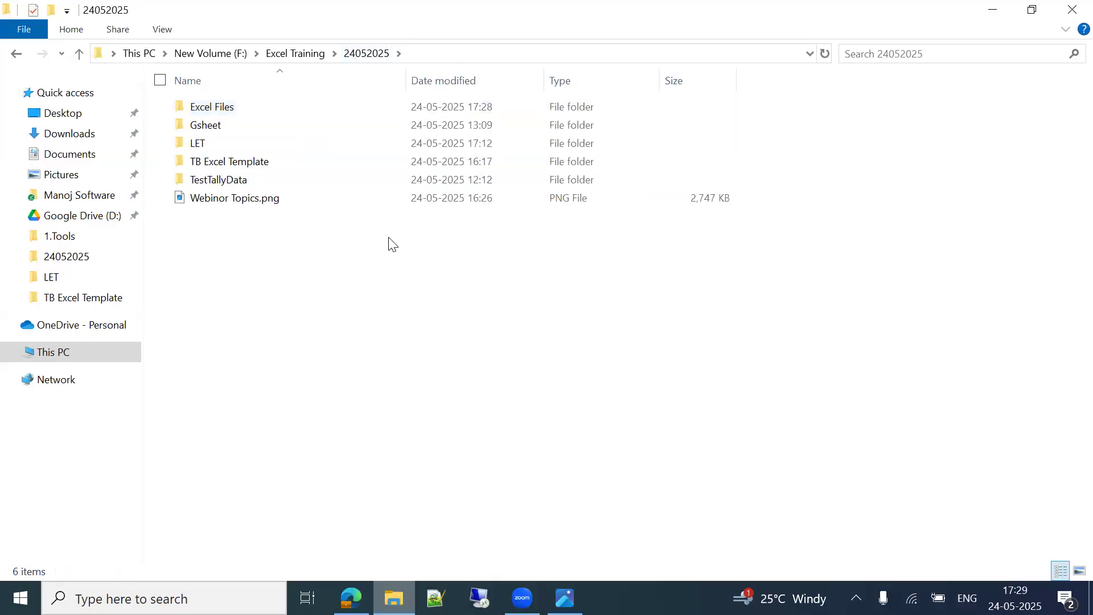
pyautogui.press('super+r')
# Step: Launch Excel from Run, start a blank workbook, and pin the ribbon expanded
pyautogui.write('ex')
pyautogui.press('Down')
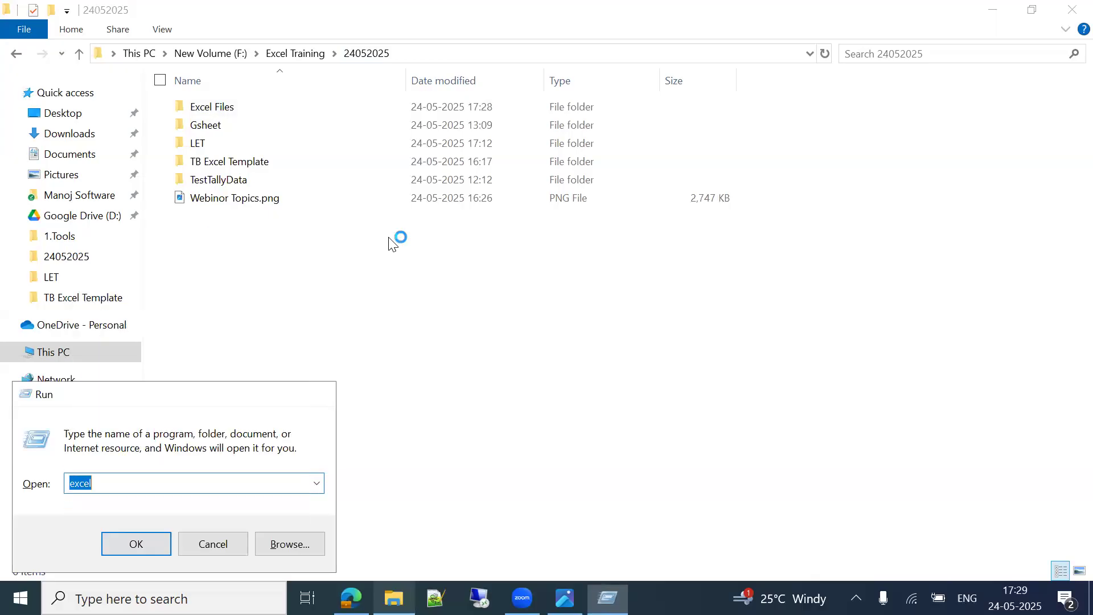
pyautogui.press('Return')
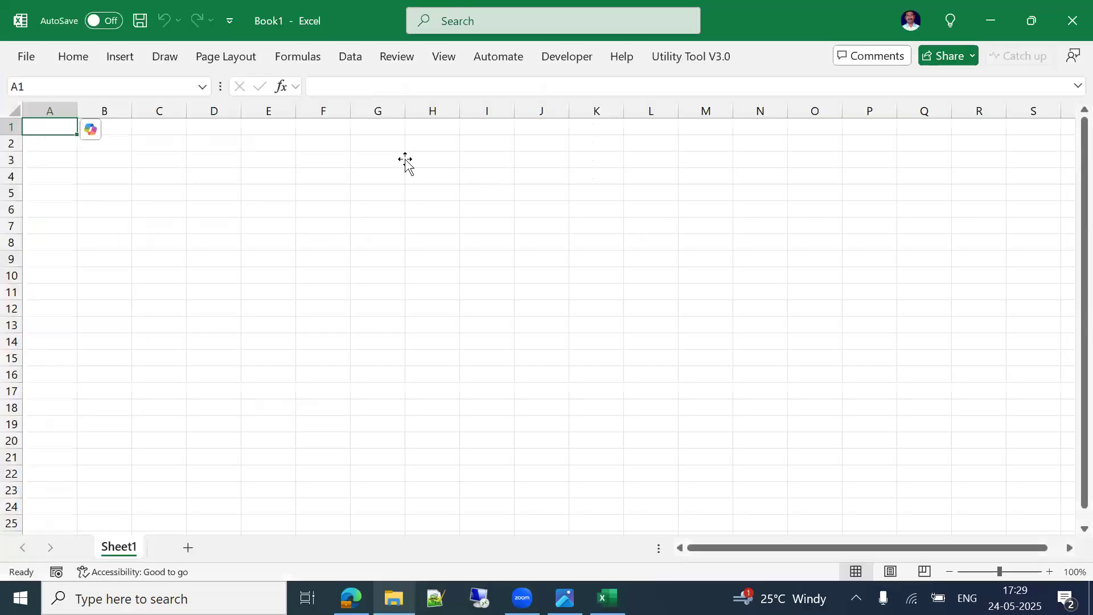
pyautogui.click(407, 160)
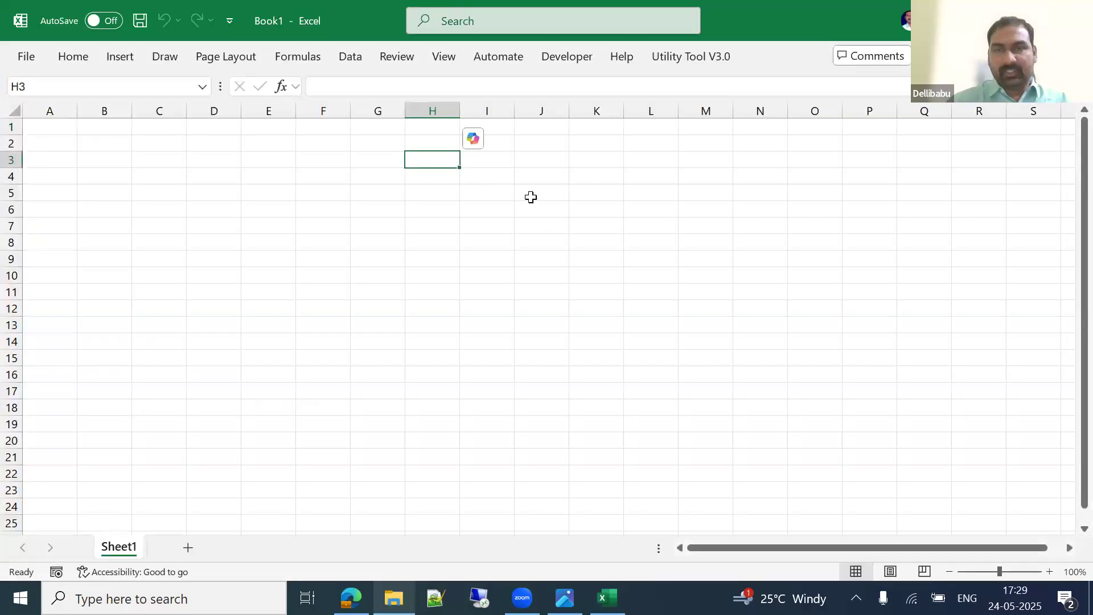
pyautogui.click(300, 220)
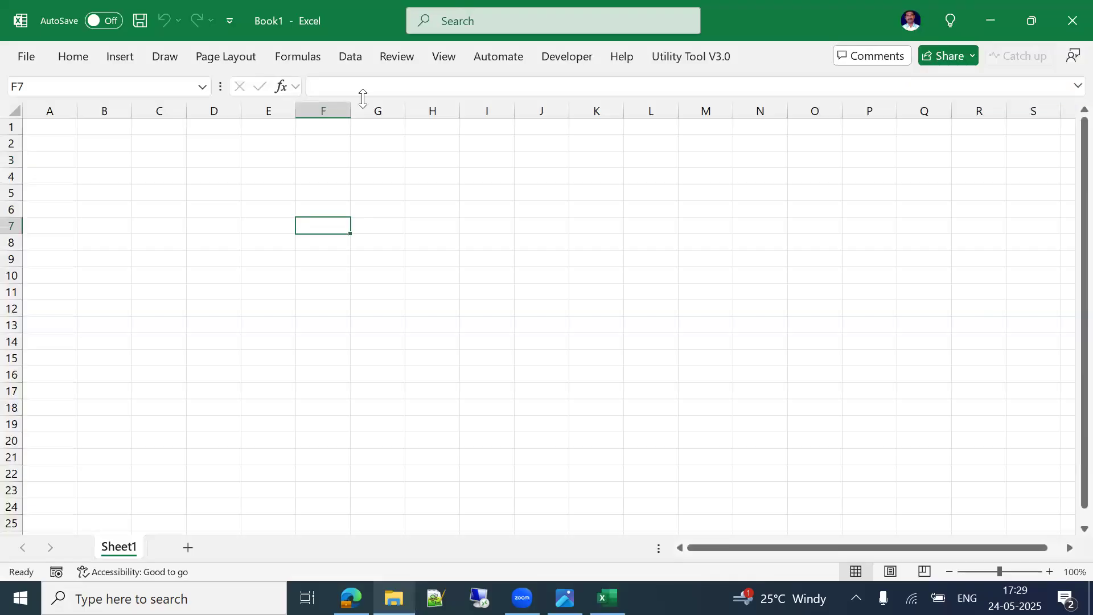
pyautogui.hotkey('ctrl', 'F1')
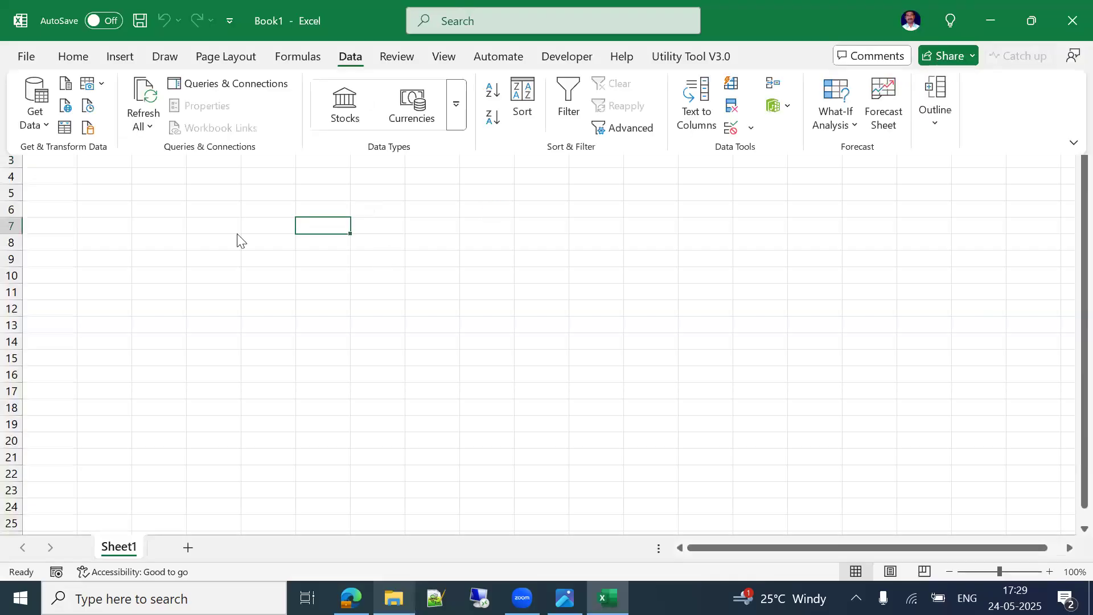
# Step: Check the Excel Files folder's full path in File Explorer, then return to Book1
pyautogui.click(393, 598)
pyautogui.doubleClick(249, 109)
pyautogui.hotkey('alt', 'd')
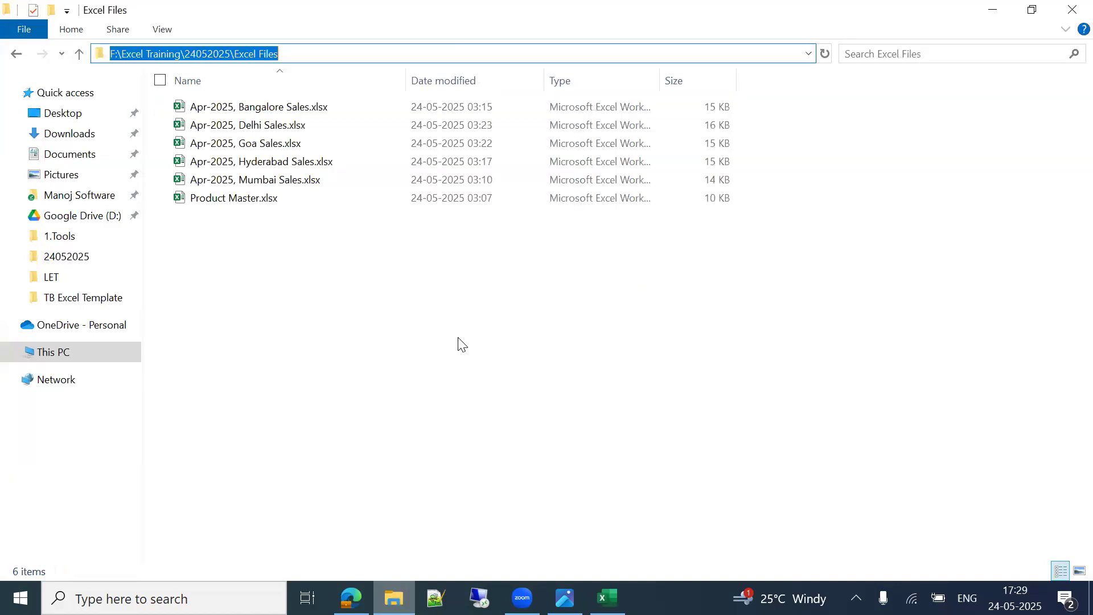
pyautogui.click(493, 312)
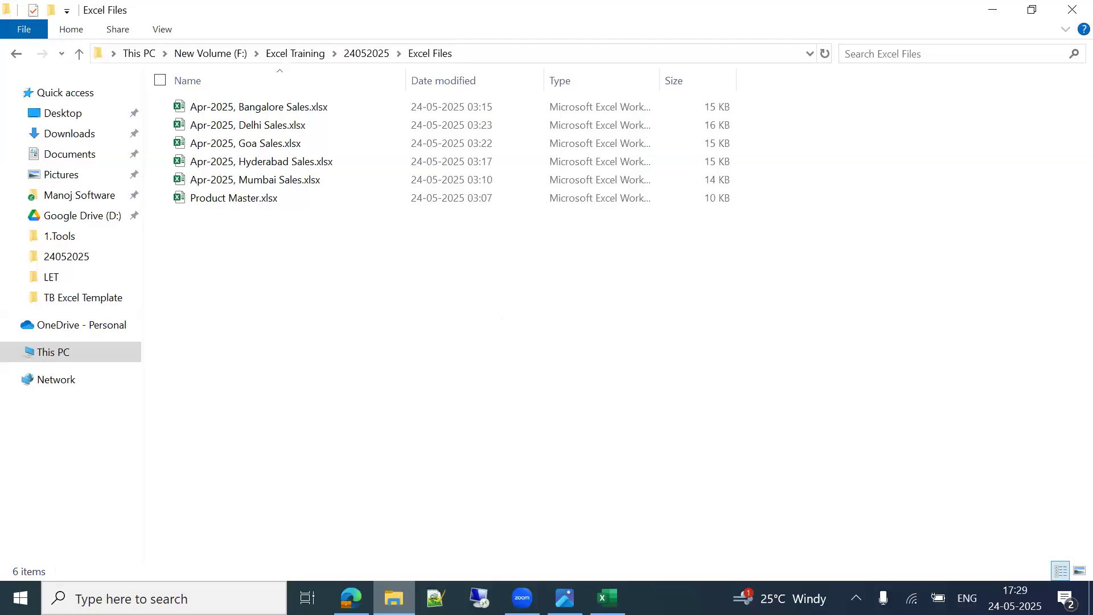
pyautogui.hotkey('alt', 'Tab')
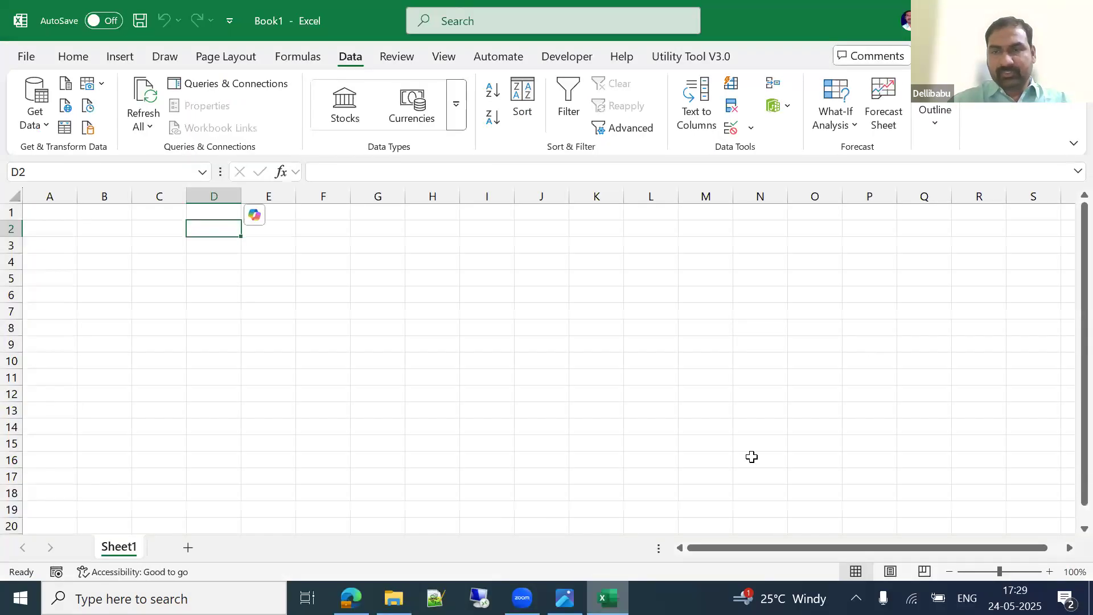
# Step: Return to cell A1 and open the Data tab's Get Data source list
pyautogui.click(469, 259)
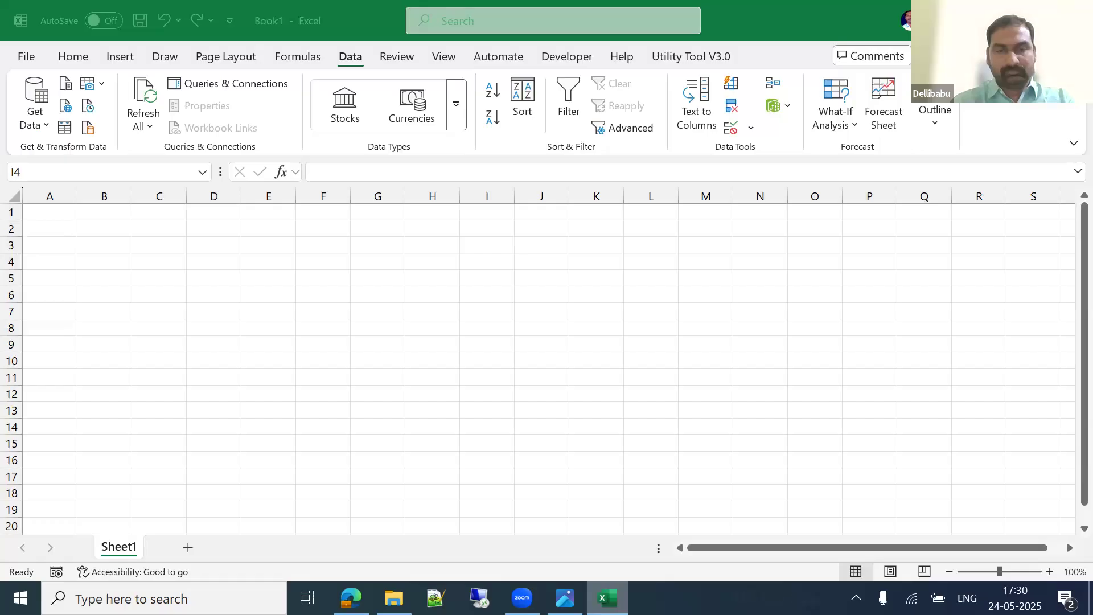
pyautogui.click(714, 266)
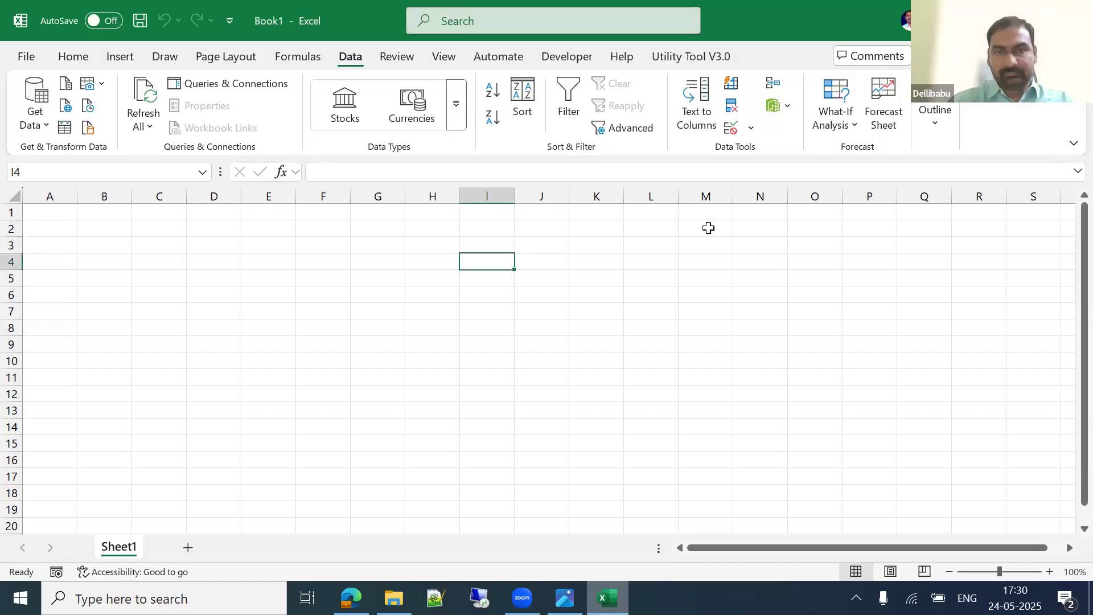
pyautogui.hotkey('ctrl', 'Left')
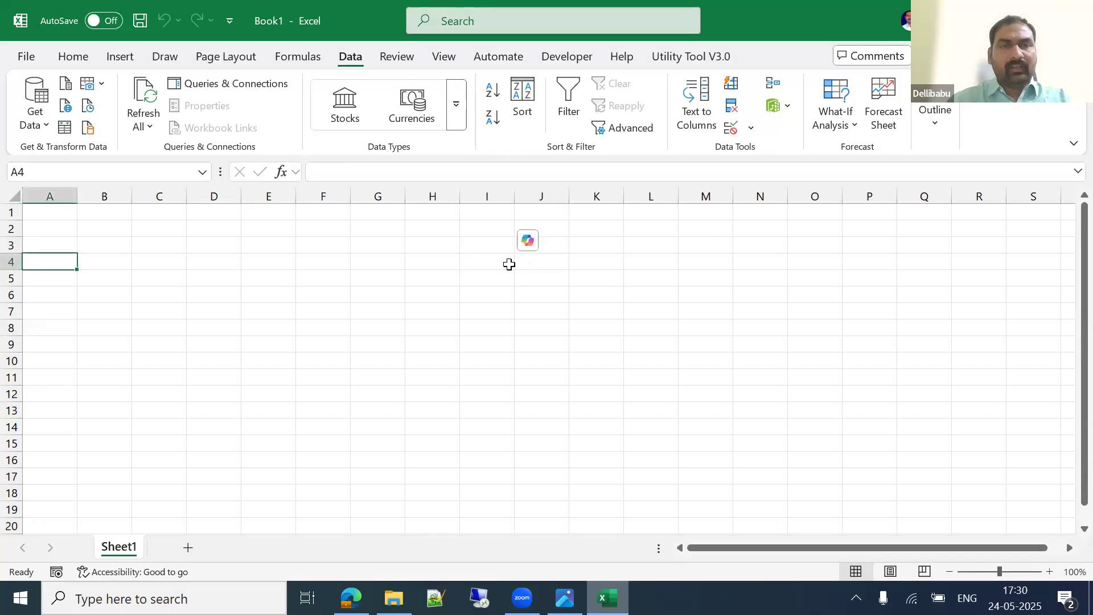
pyautogui.hotkey('ctrl', 'Up')
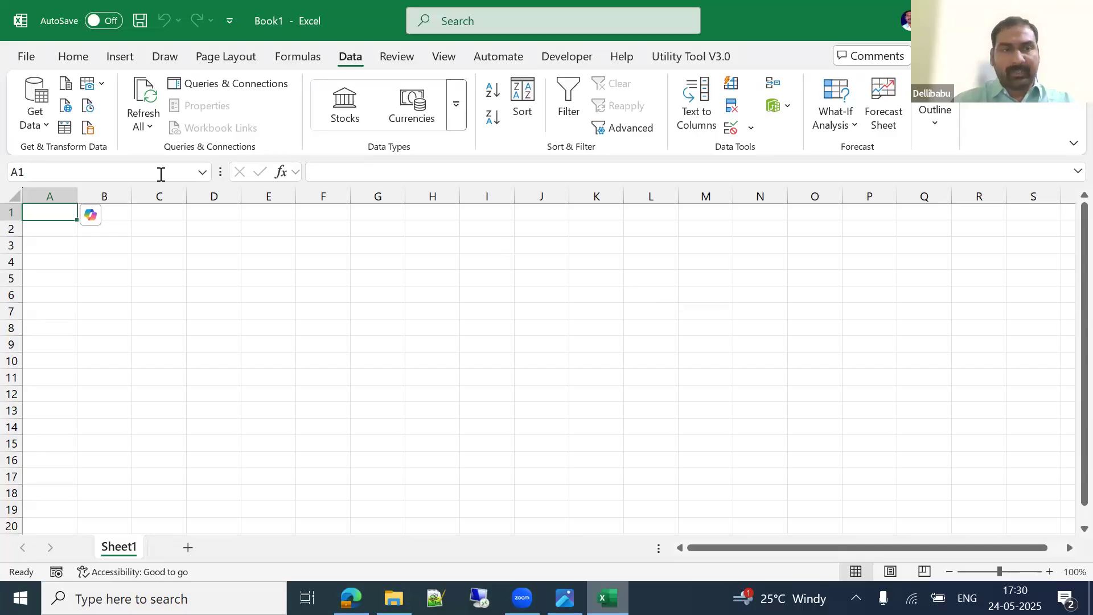
pyautogui.click(39, 136)
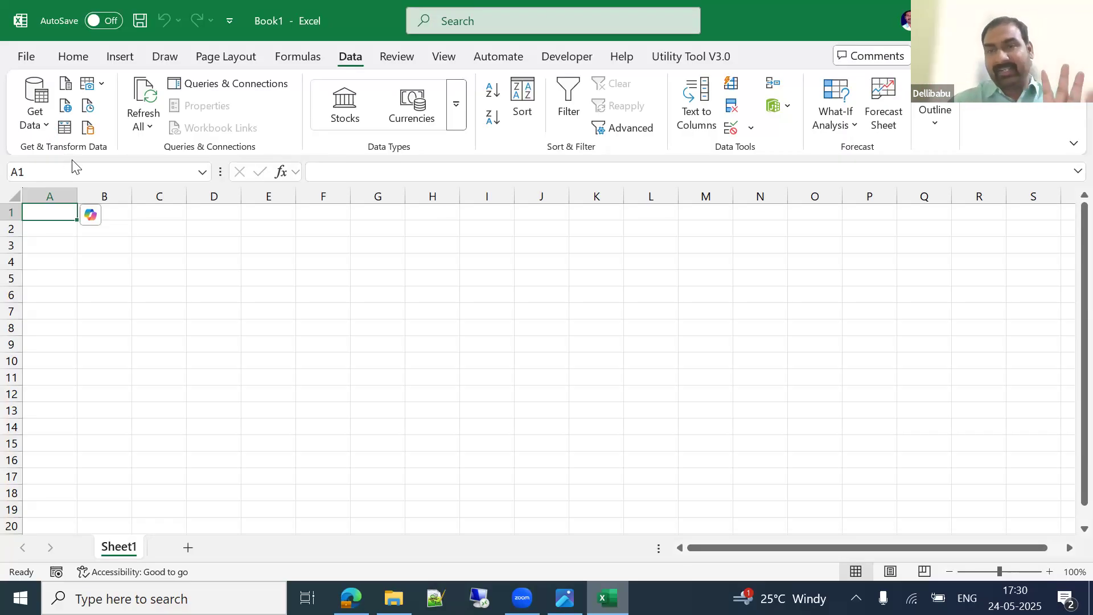
pyautogui.click(36, 113)
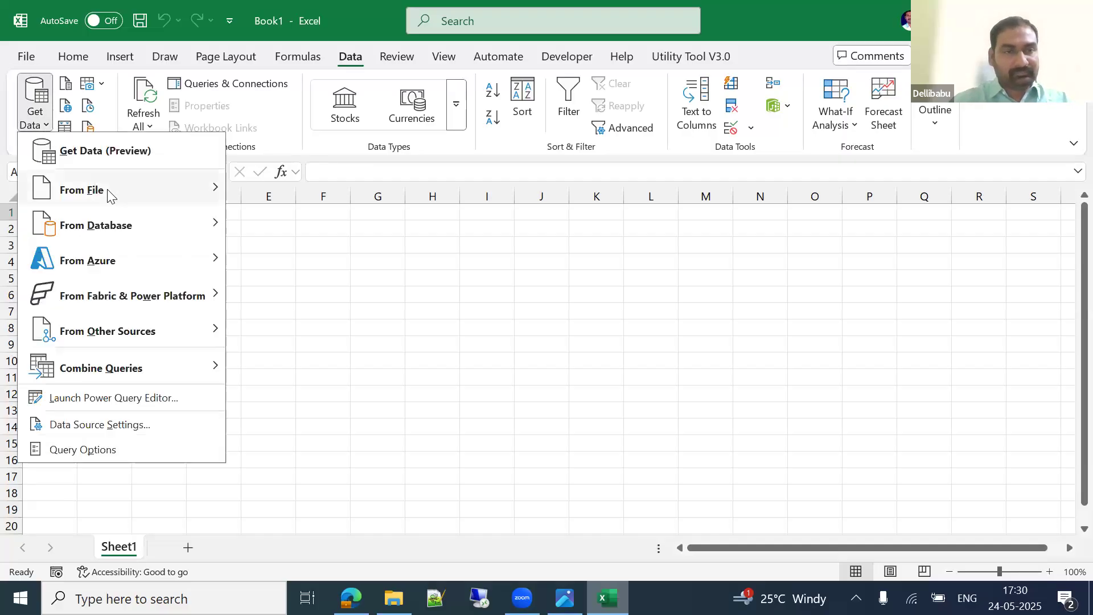
# Step: Choose Get Data > From File > From Folder to begin a folder import
pyautogui.click(522, 260)
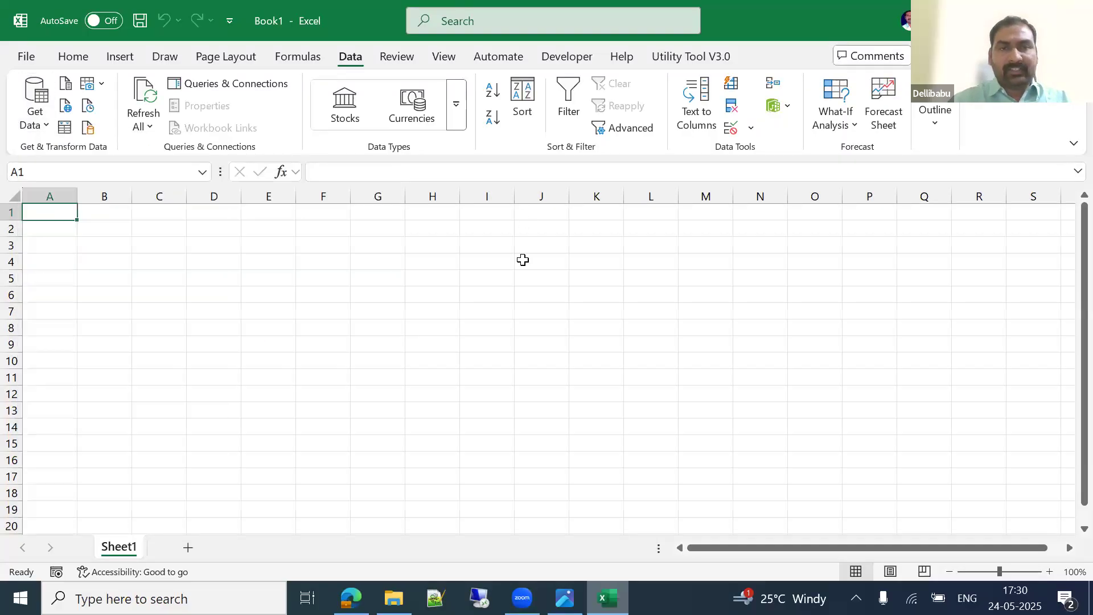
pyautogui.click(43, 129)
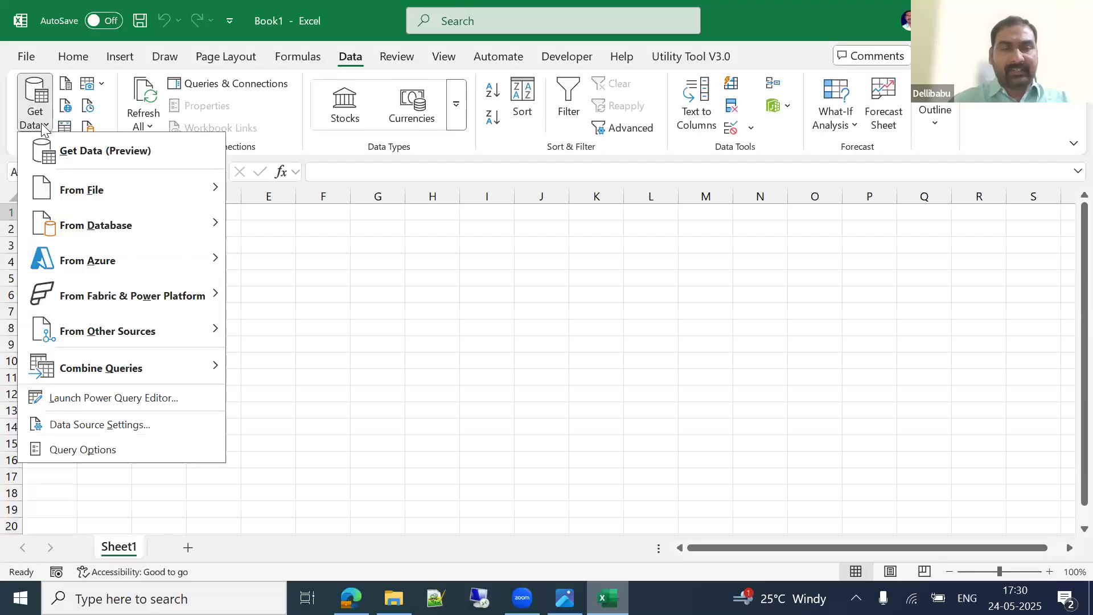
pyautogui.moveTo(109, 198)
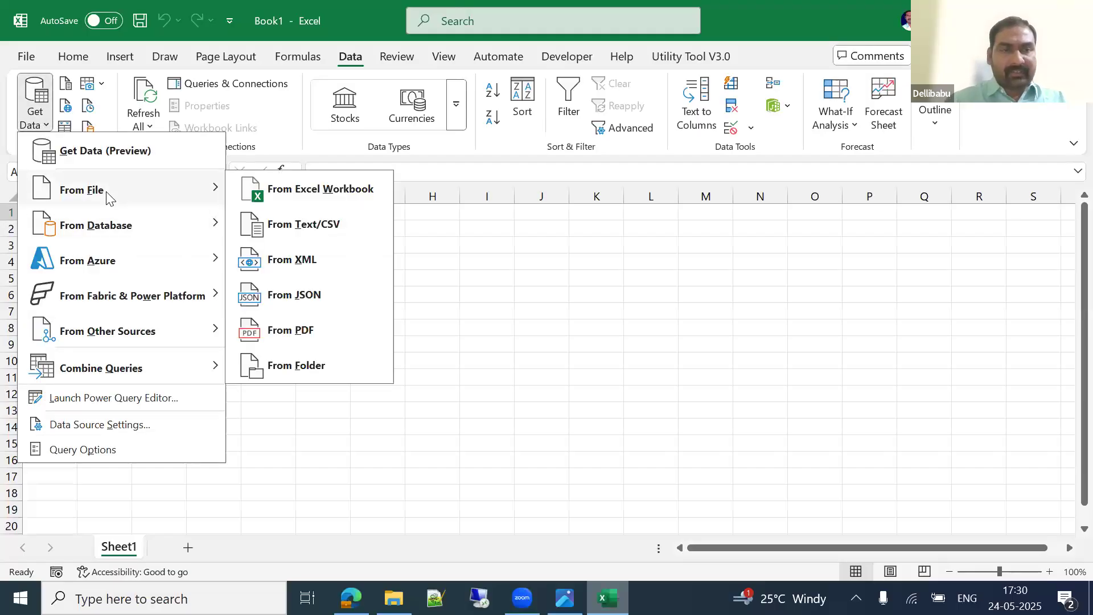
pyautogui.click(301, 368)
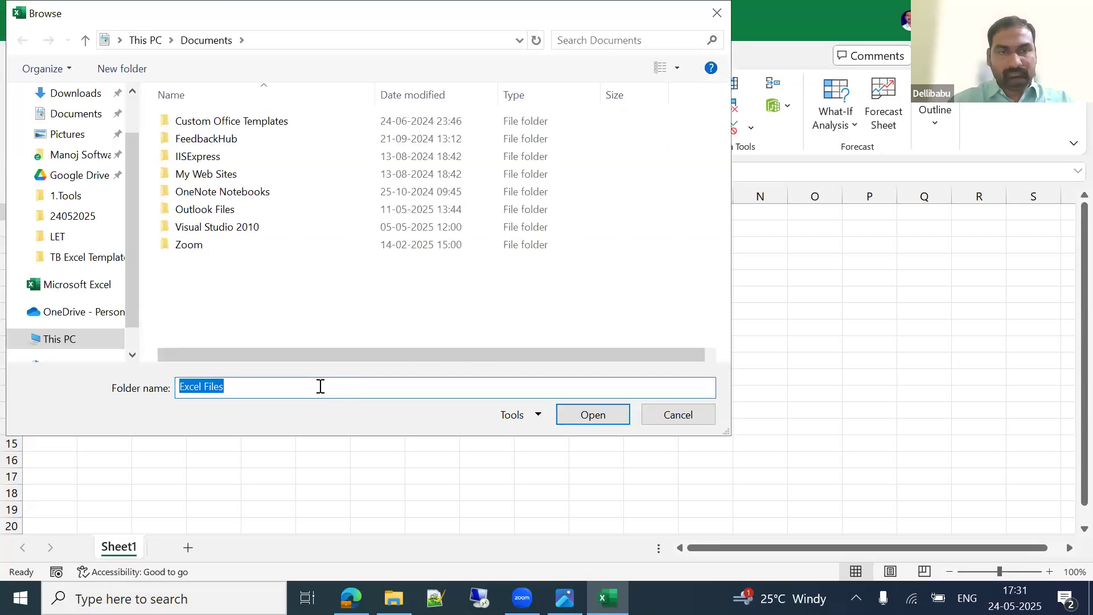
# Step: Confirm the Excel Files folder as source and choose Transform Data in the preview
pyautogui.click(588, 416)
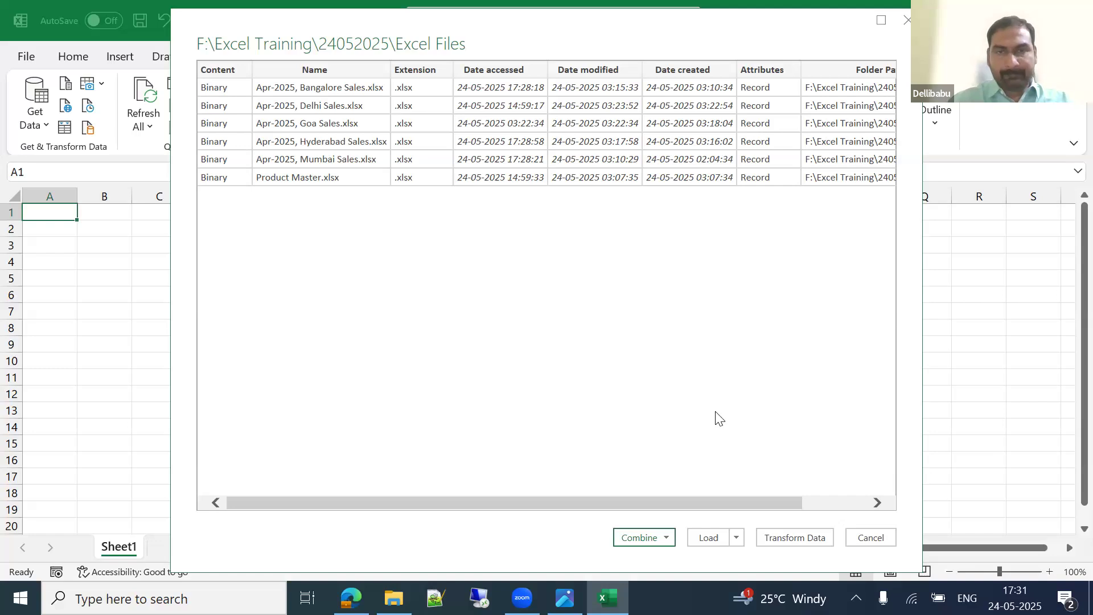
pyautogui.click(798, 538)
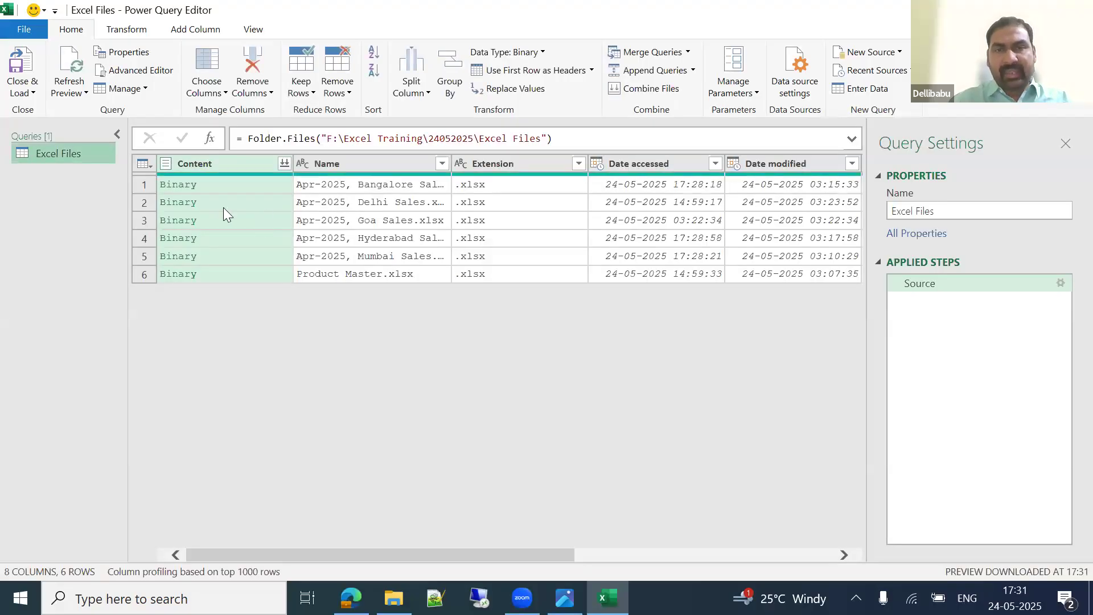
pyautogui.click(364, 205)
pyautogui.press('Right')
pyautogui.press('Right')
pyautogui.press('Right')
pyautogui.press('Right')
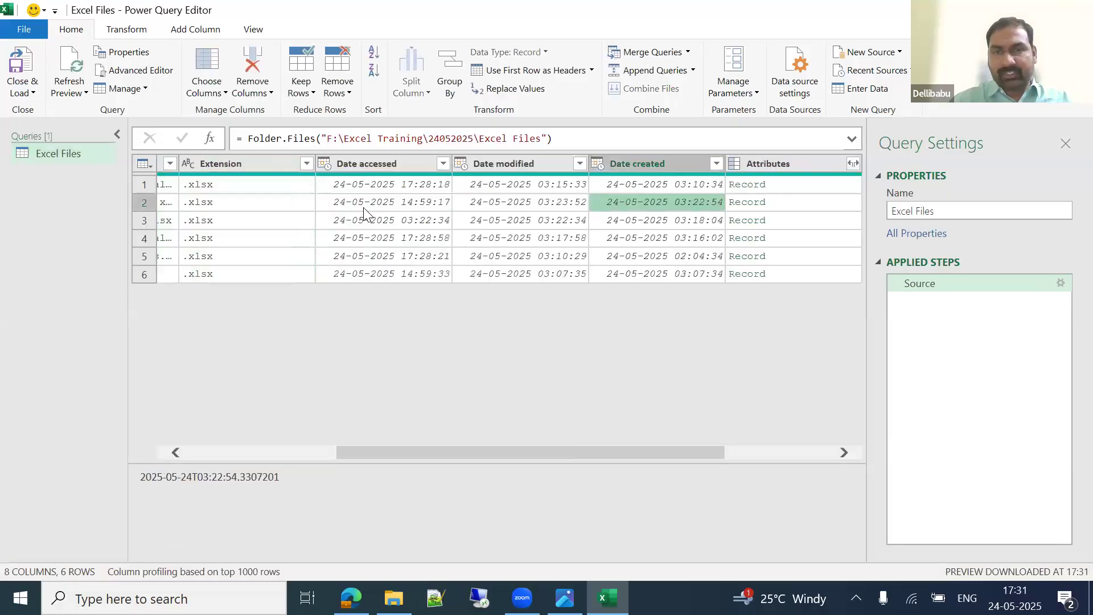
pyautogui.press('Right')
pyautogui.press('Right')
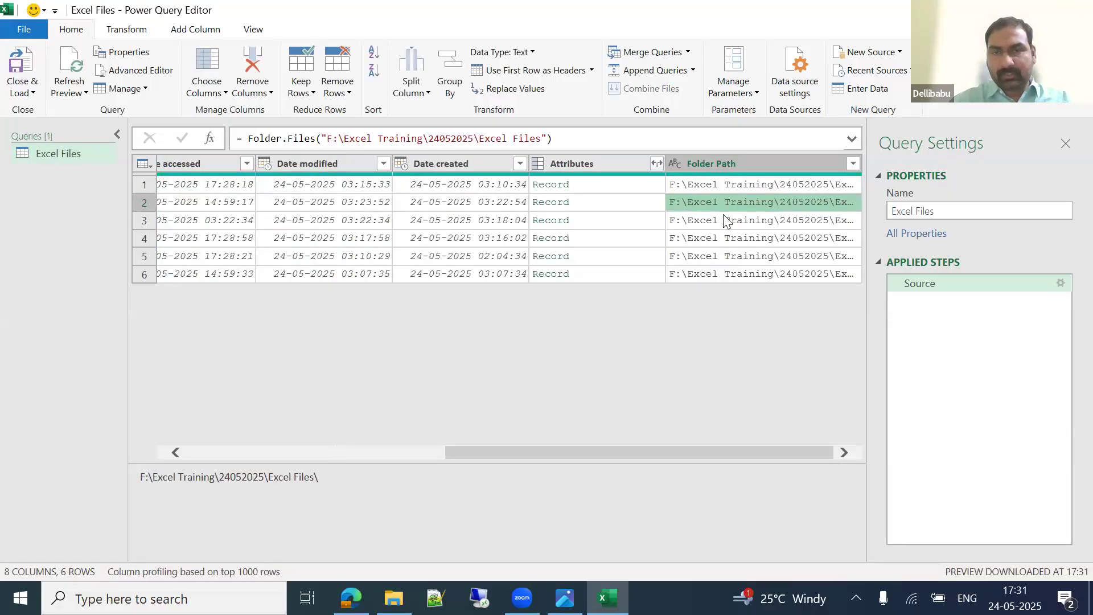
pyautogui.click(726, 221)
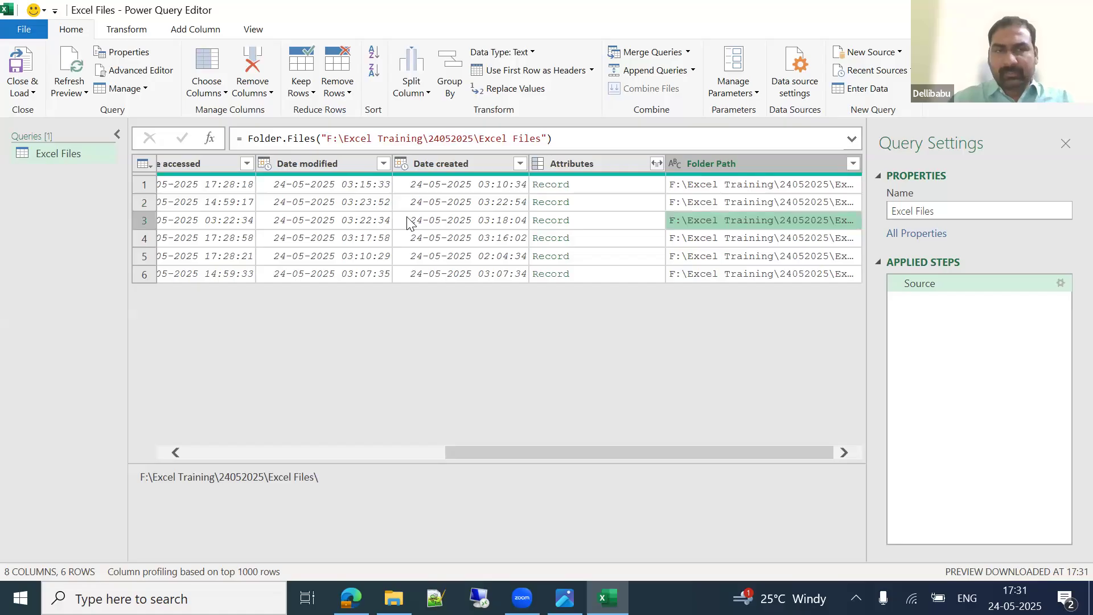
pyautogui.press('Left')
pyautogui.press('Left')
pyautogui.press('Left')
pyautogui.press('Left')
pyautogui.press('Left')
pyautogui.press('Left')
pyautogui.press('Left')
pyautogui.press('Left')
pyautogui.press('Right')
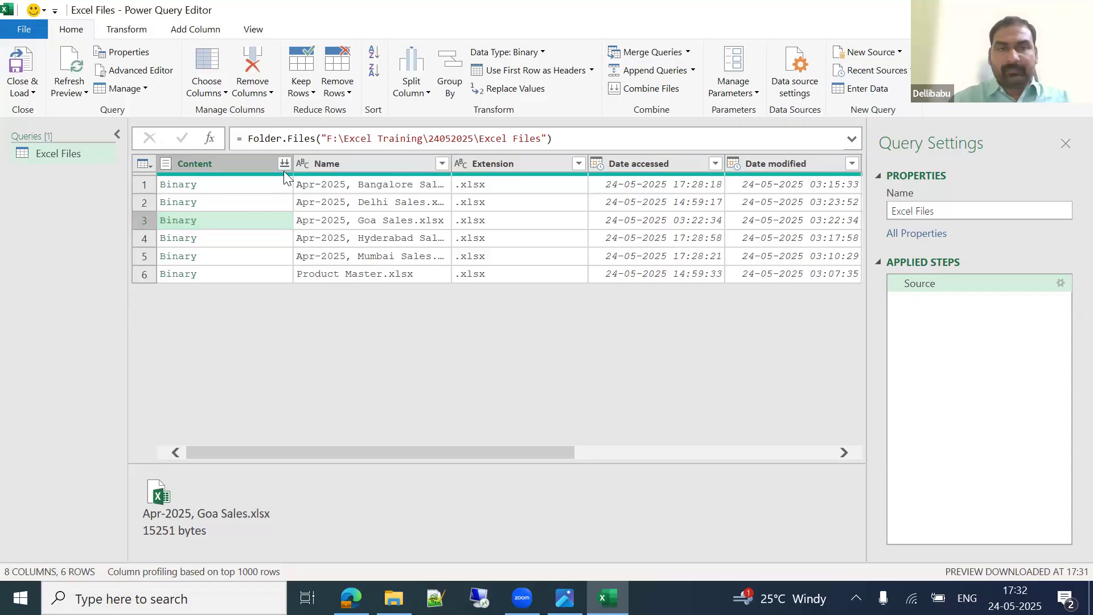
pyautogui.click(215, 185)
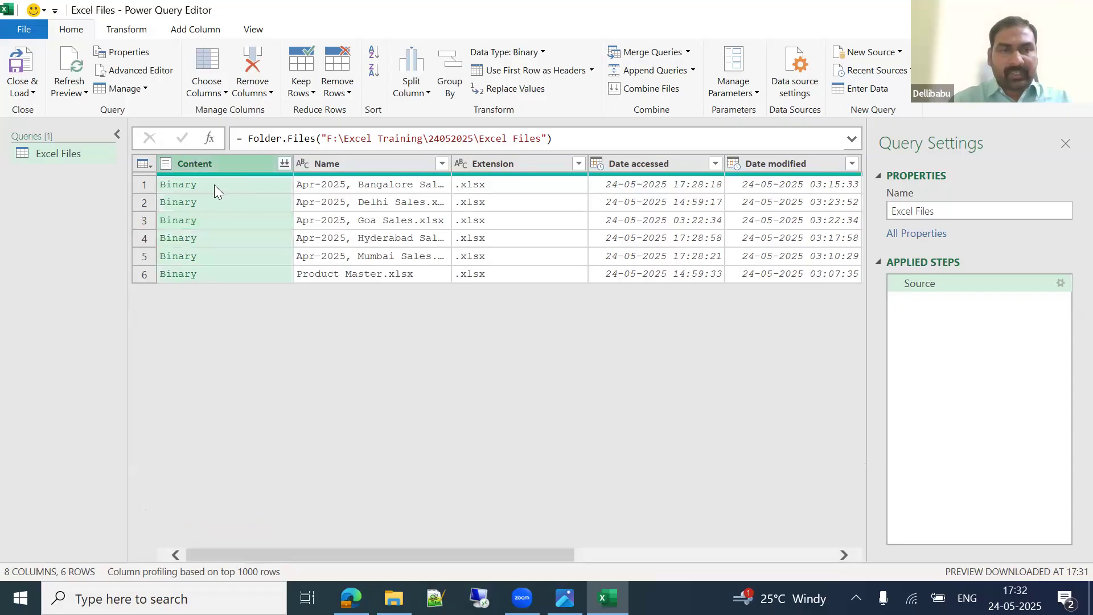
pyautogui.moveTo(497, 459); pyautogui.dragTo(439, 356)
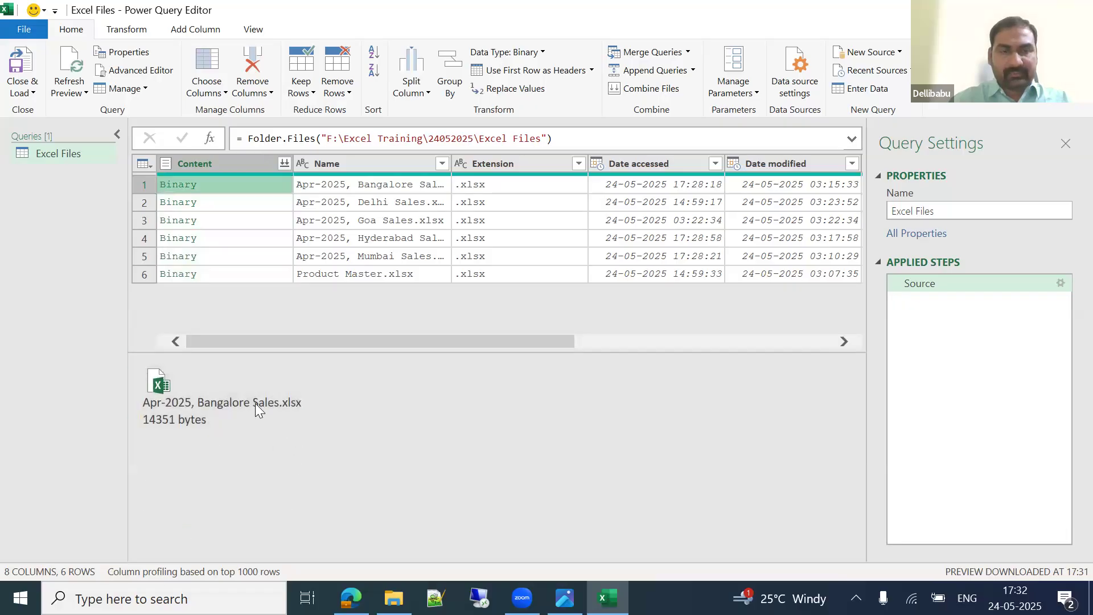
pyautogui.click(261, 202)
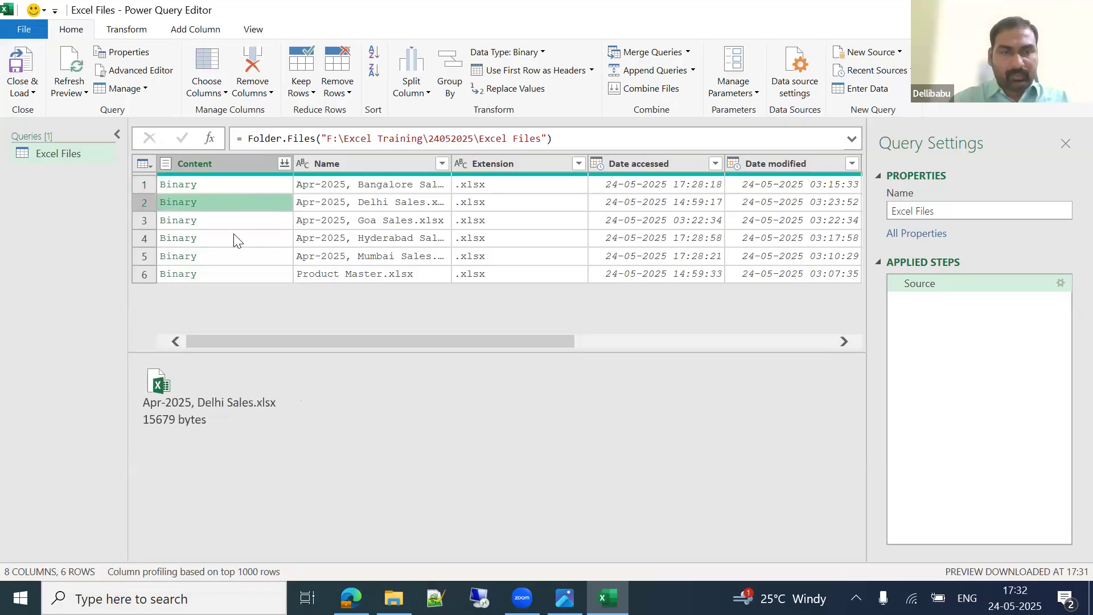
pyautogui.click(228, 220)
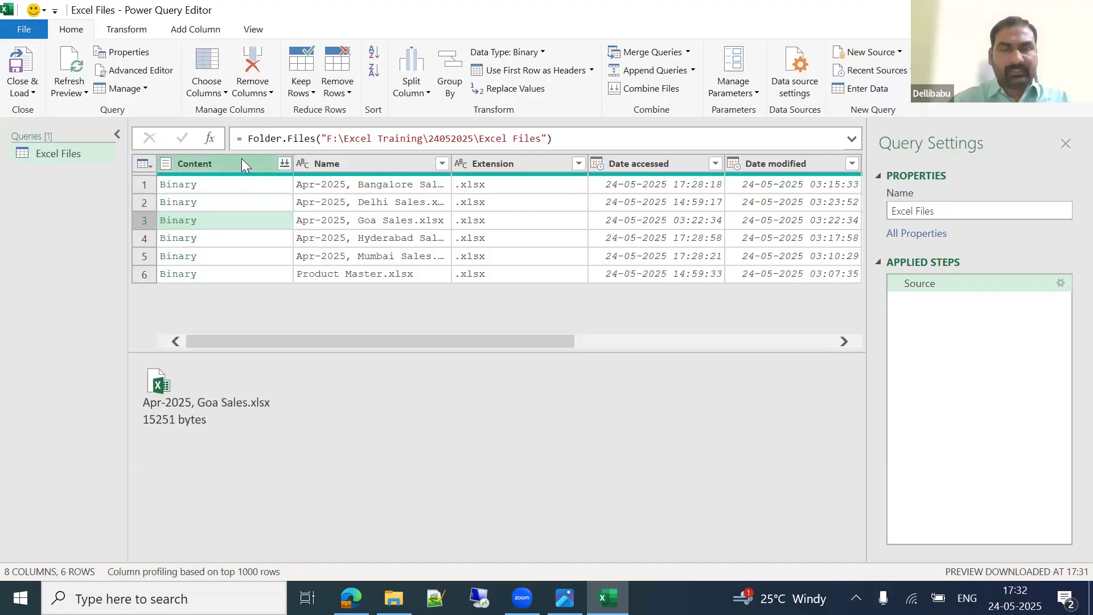
pyautogui.rightClick(241, 159)
# Step: Remove all columns except Content, cancel a Custom Column, then select the Source step
pyautogui.click(312, 208)
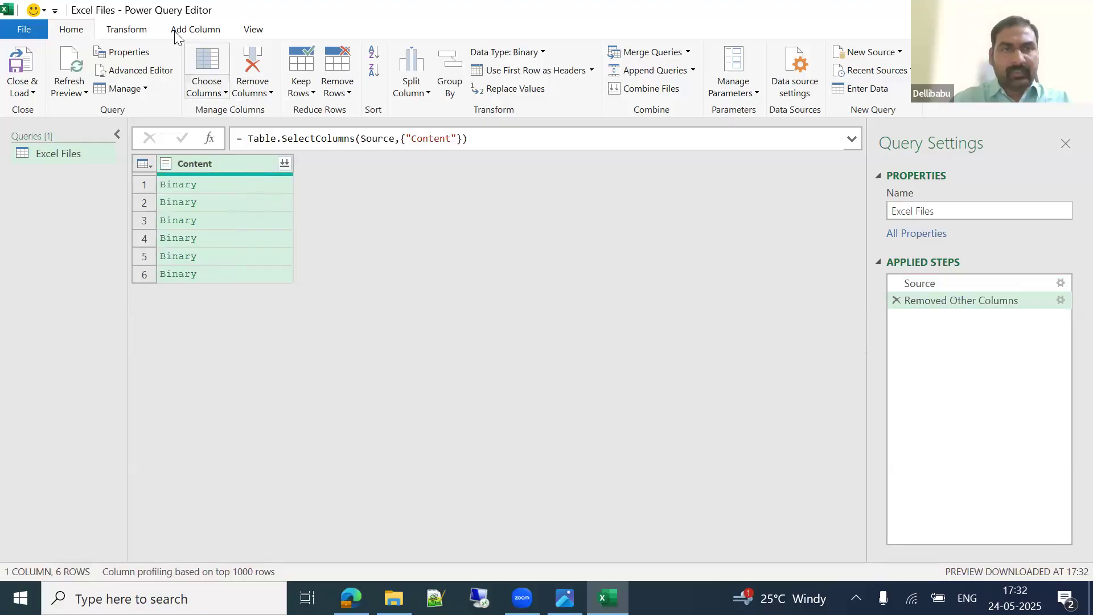
pyautogui.click(190, 30)
pyautogui.click(84, 89)
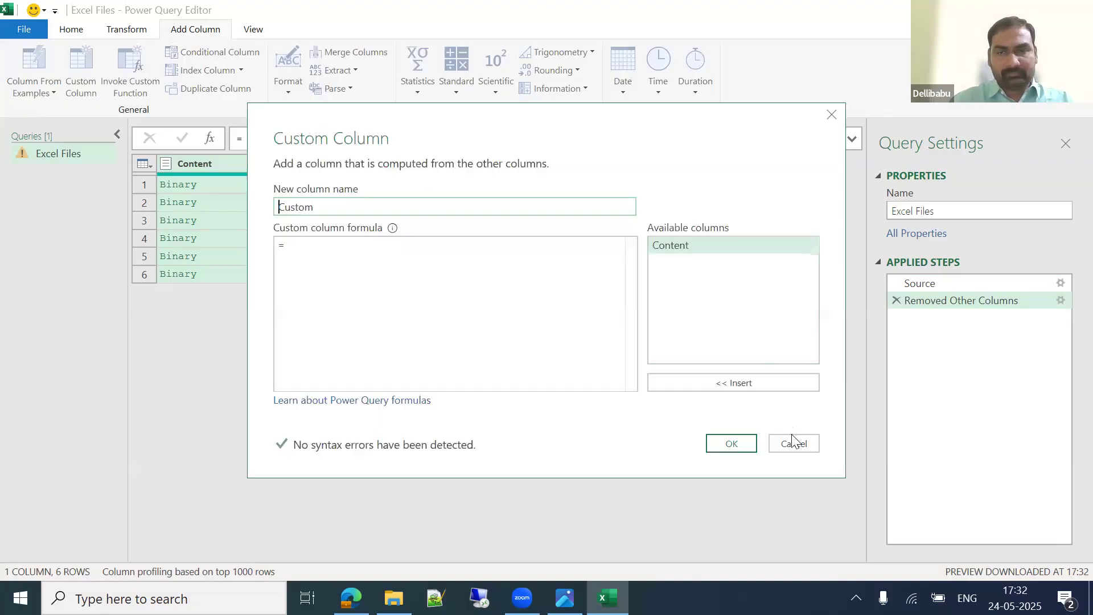
pyautogui.click(795, 442)
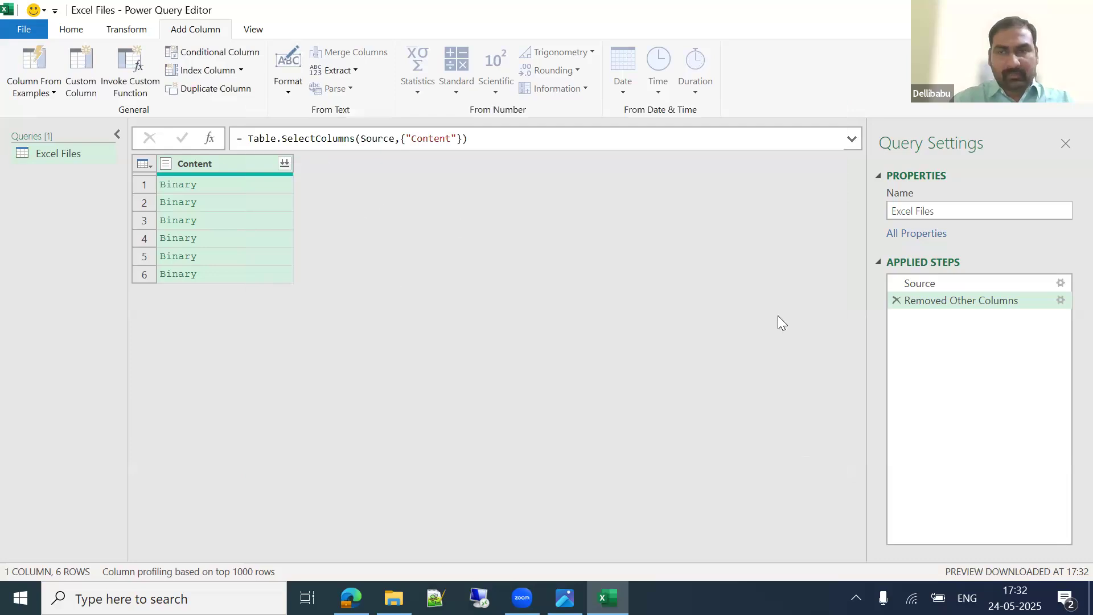
pyautogui.click(962, 283)
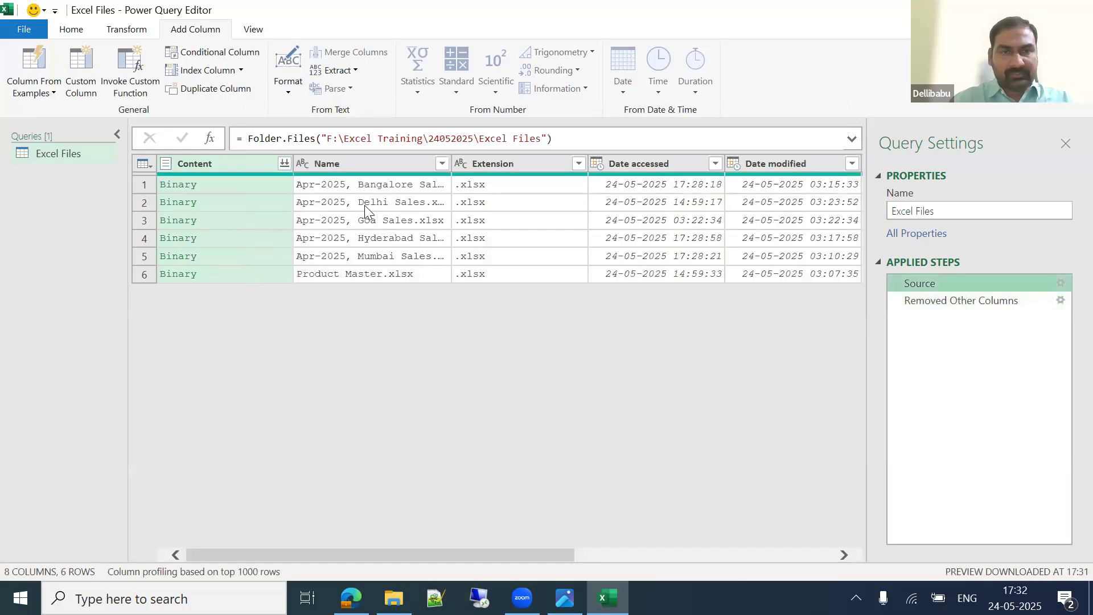
# Step: Review the six file names, Bangalore, Delhi, Goa, Hyderabad, Mumbai and Product Master
pyautogui.click(362, 187)
pyautogui.click(415, 204)
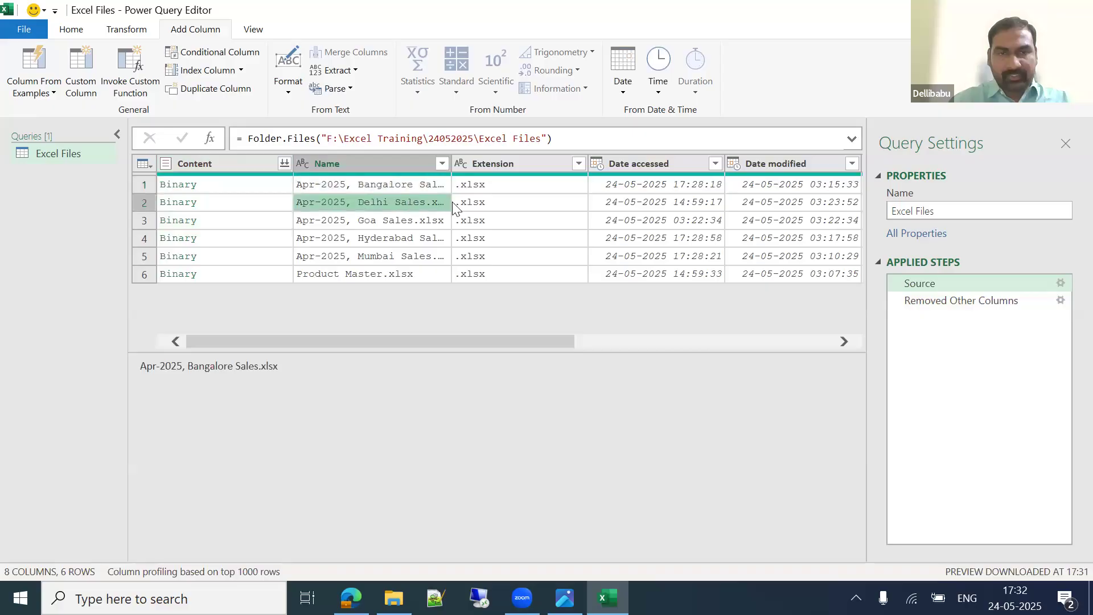
pyautogui.click(416, 222)
pyautogui.click(421, 244)
pyautogui.click(436, 259)
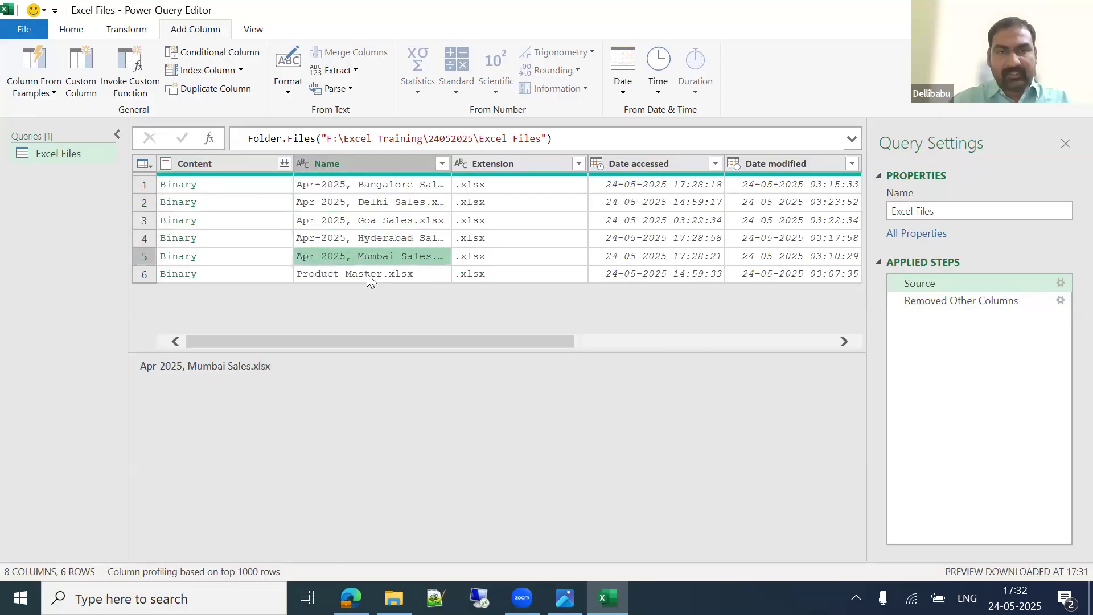
pyautogui.click(366, 273)
# Step: Filter the Name column to exclude Product Master.xlsx
pyautogui.click(441, 163)
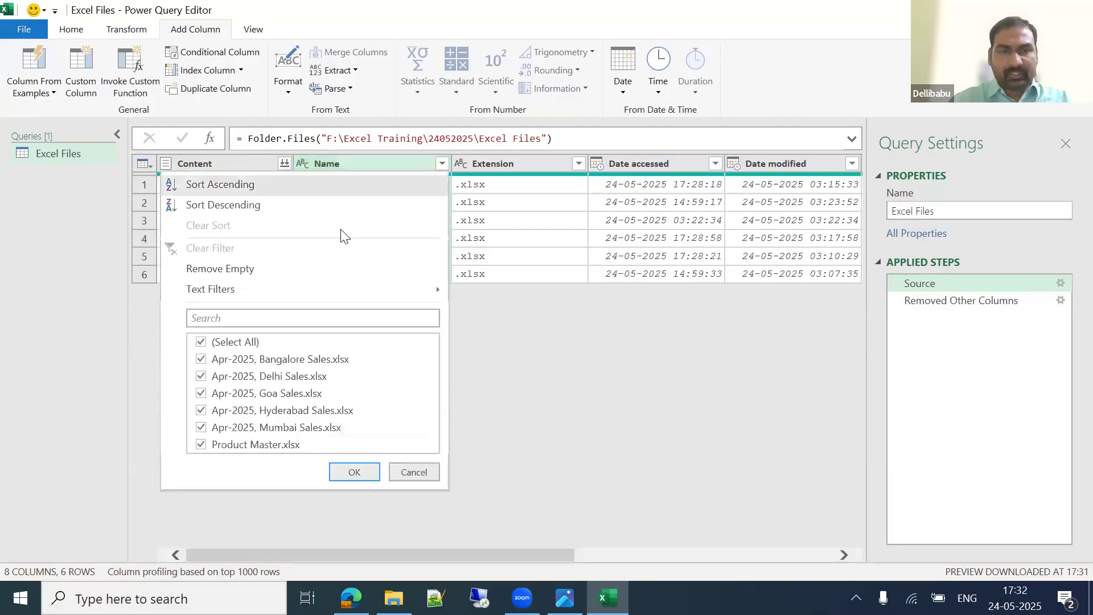
pyautogui.click(266, 445)
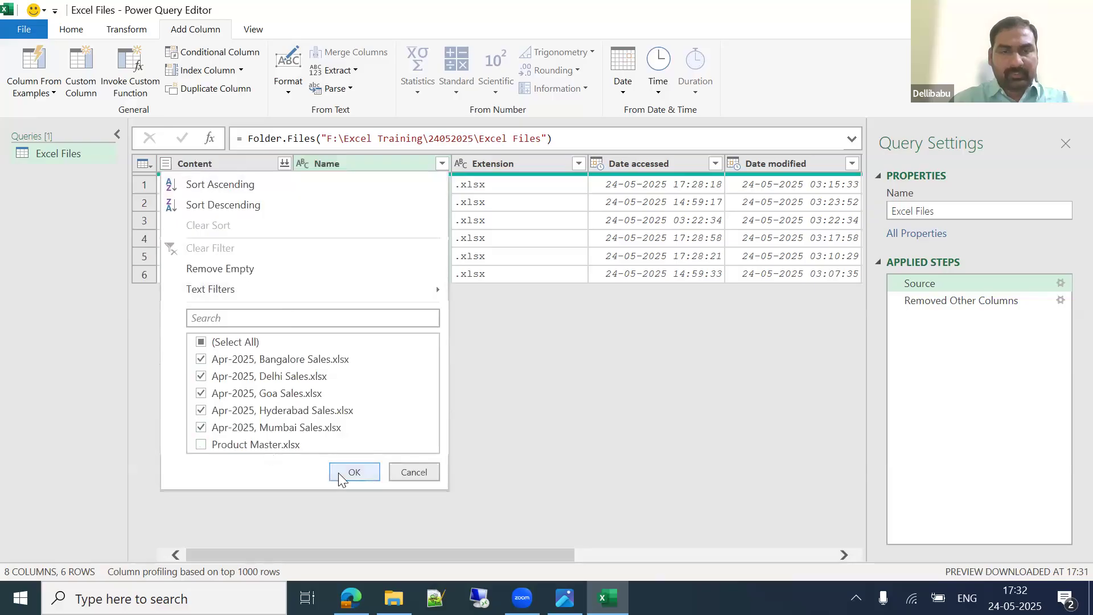
pyautogui.click(353, 472)
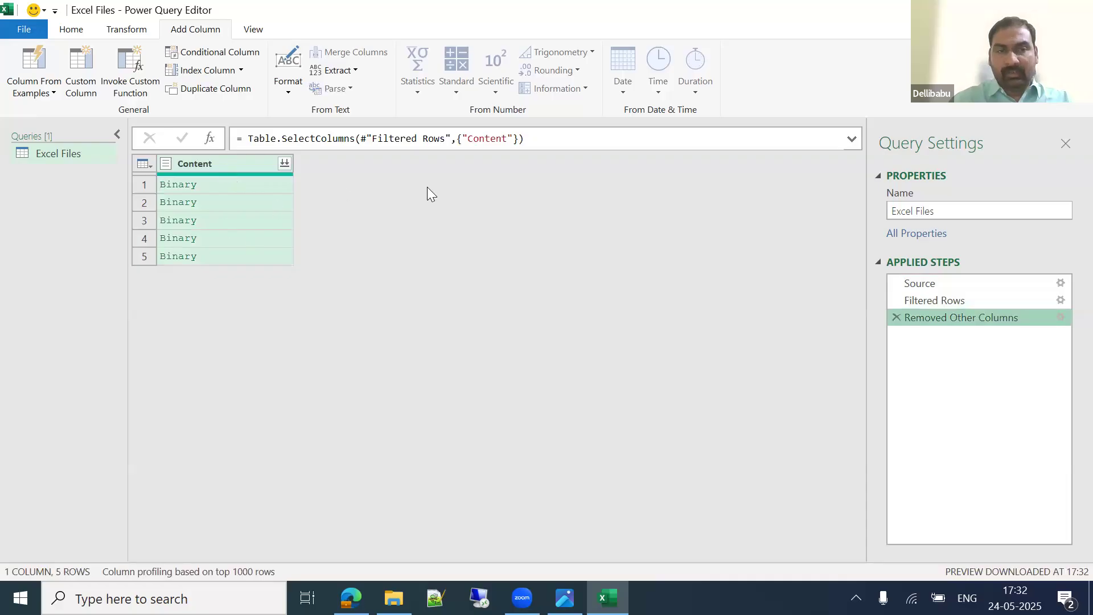
# Step: Add a Custom column with the formula =Excel.Workbook([Content])
pyautogui.click(83, 64)
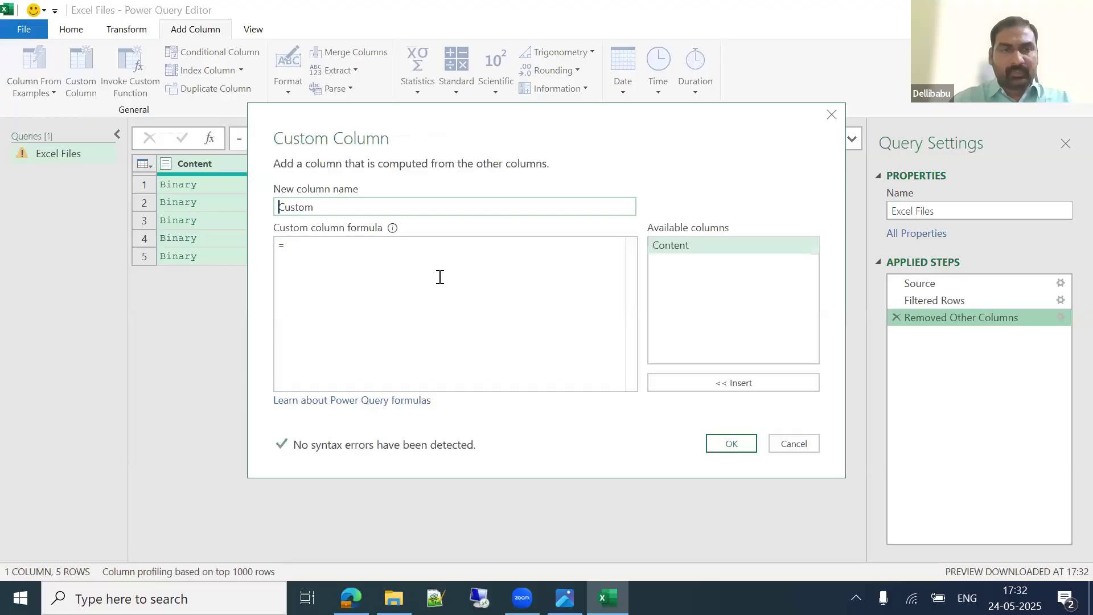
pyautogui.click(335, 246)
pyautogui.write('Ex')
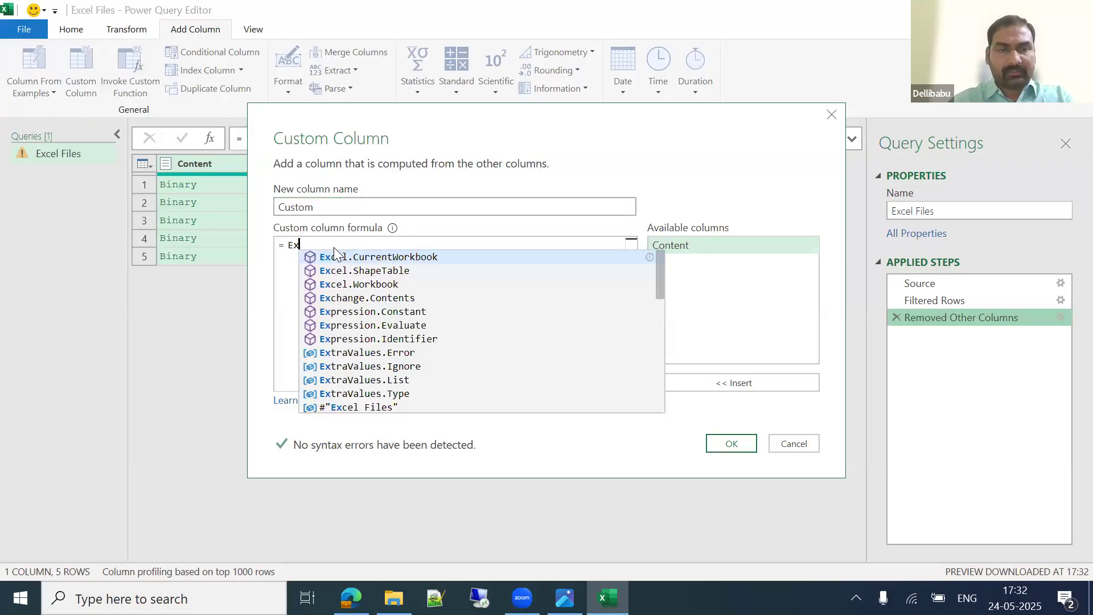
pyautogui.write('c')
pyautogui.press('Down')
pyautogui.press('Down')
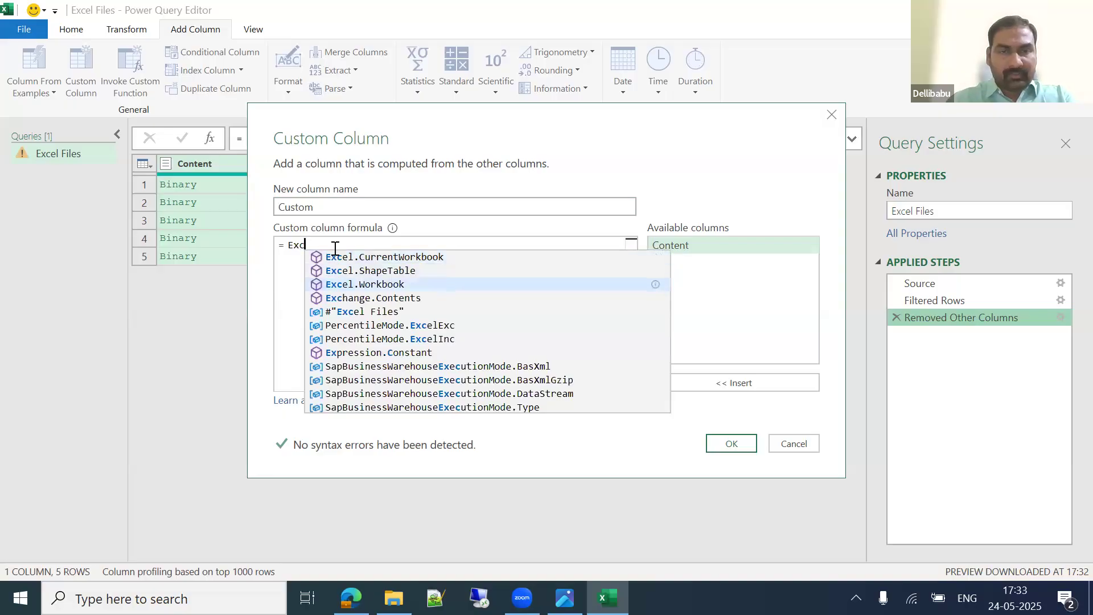
pyautogui.press('Return')
pyautogui.write('(')
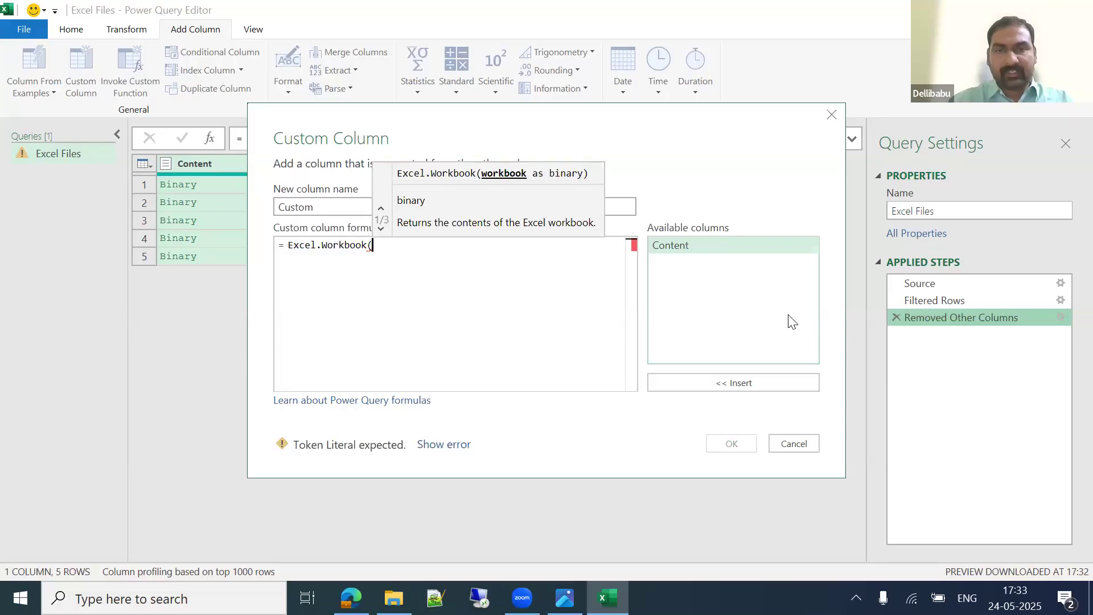
pyautogui.doubleClick(687, 247)
pyautogui.write(')')
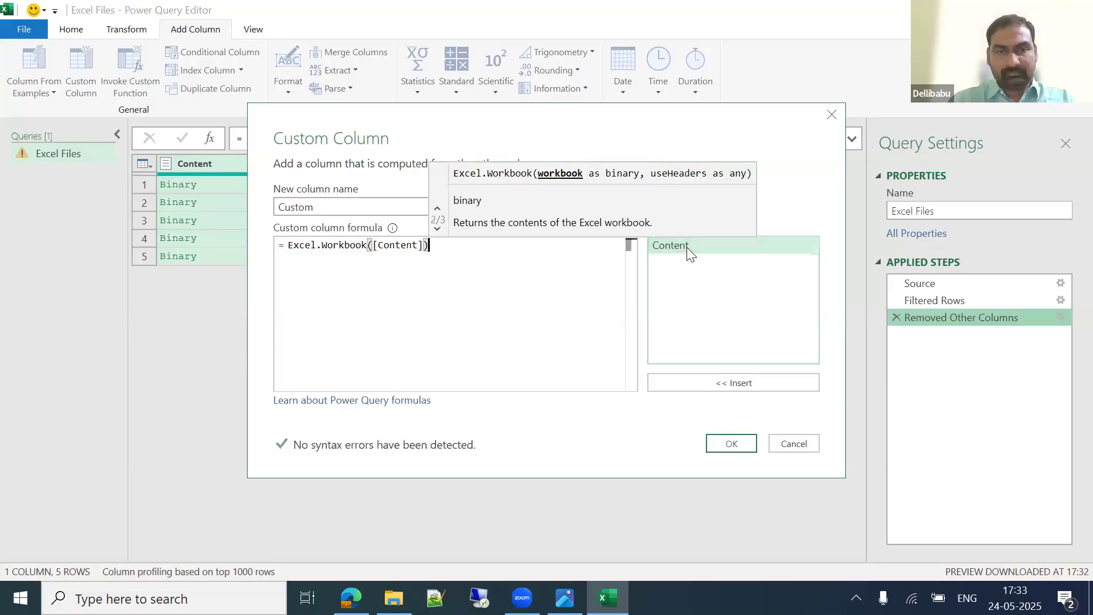
pyautogui.click(749, 443)
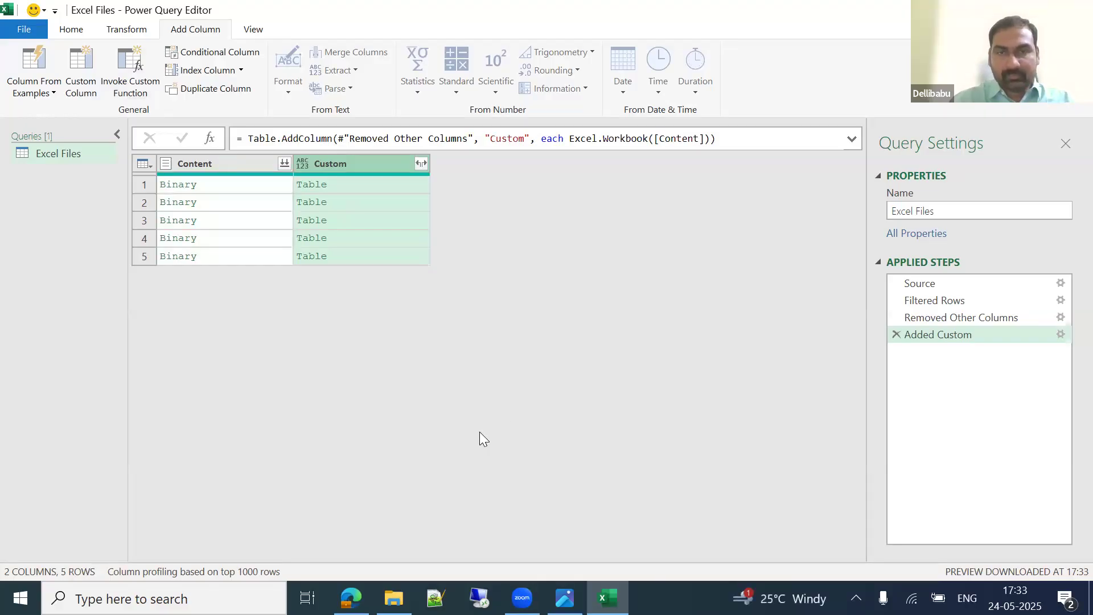
# Step: Expand Custom into Name, Data, Item and Kind columns without the name prefix
pyautogui.click(358, 177)
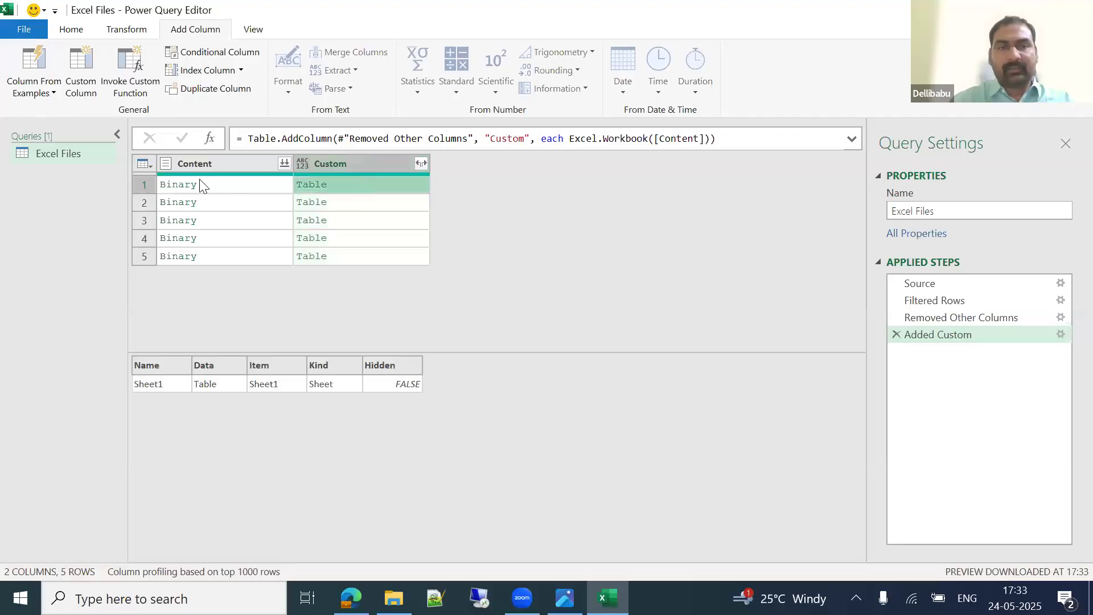
pyautogui.click(228, 182)
pyautogui.click(346, 183)
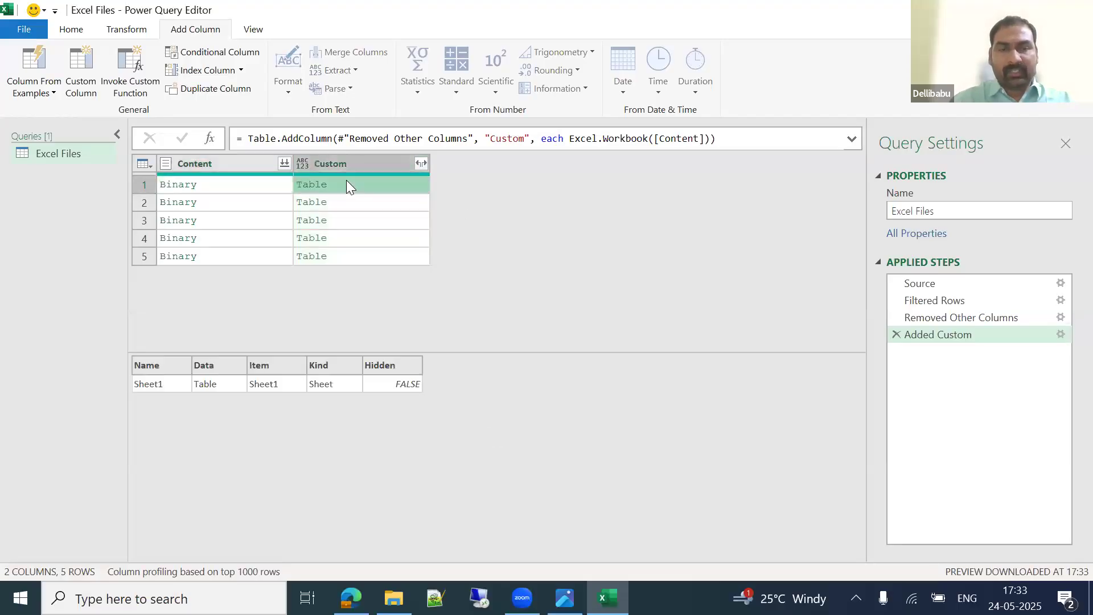
pyautogui.click(421, 164)
pyautogui.click(193, 343)
pyautogui.click(324, 401)
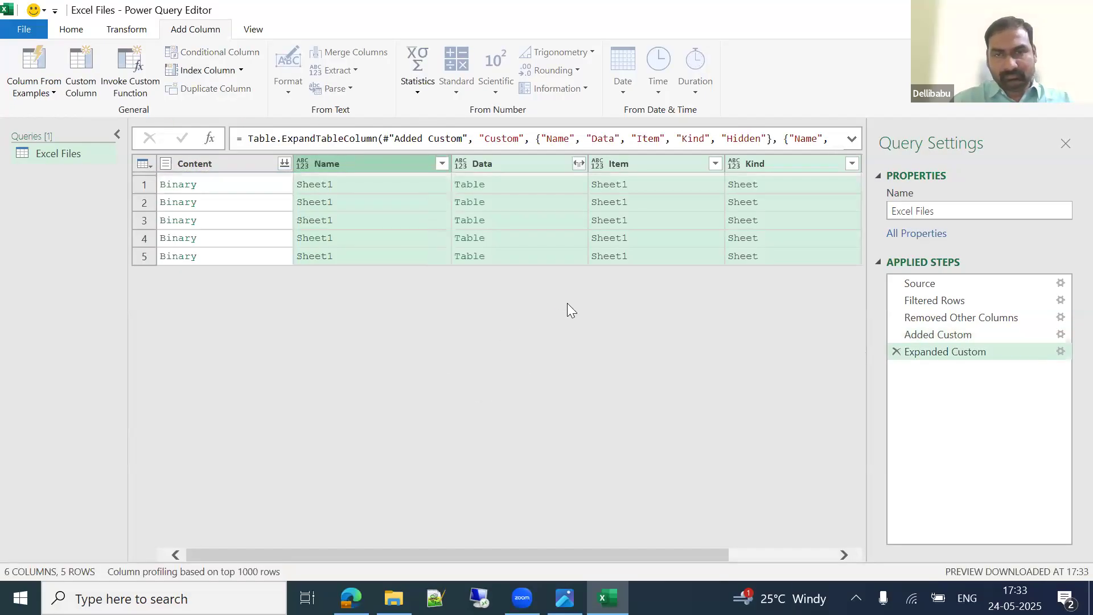
# Step: Preview the Item values and the Data tables for the first three files
pyautogui.click(643, 192)
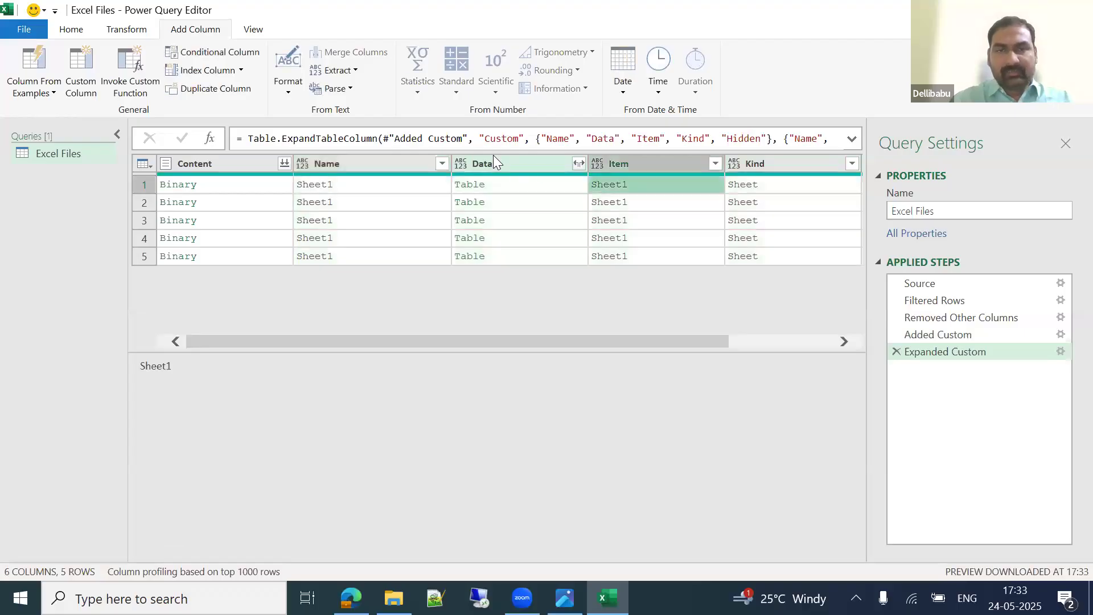
pyautogui.click(499, 180)
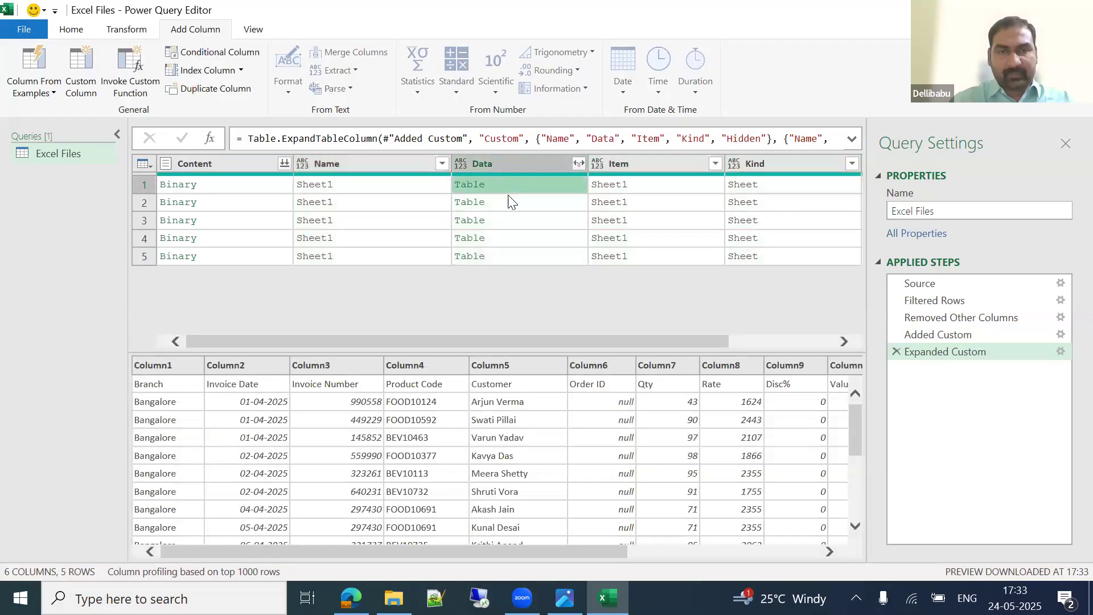
pyautogui.click(495, 202)
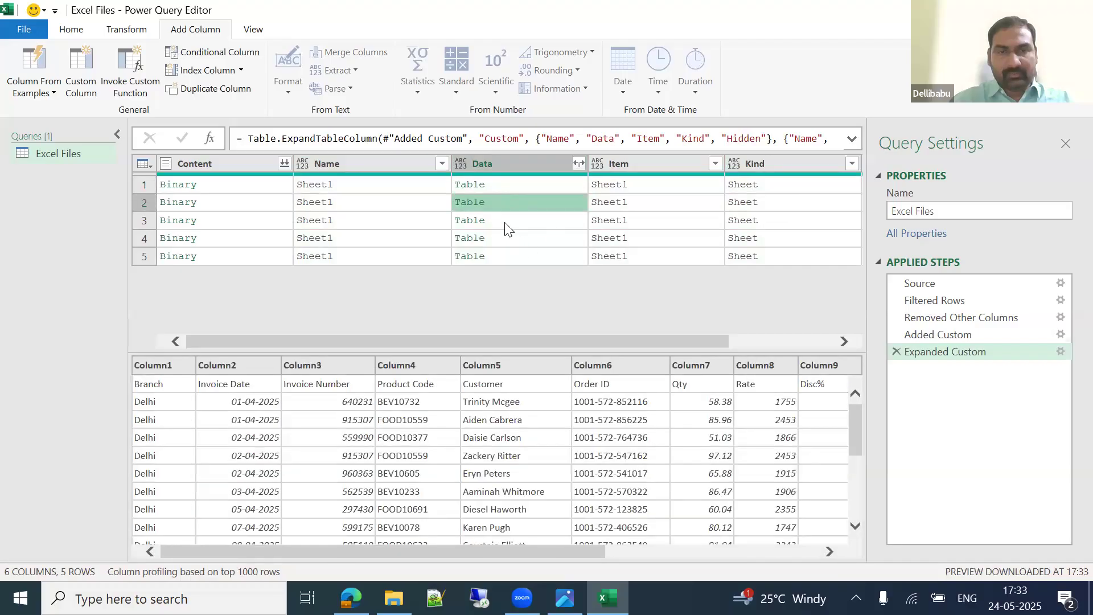
pyautogui.click(504, 220)
pyautogui.click(516, 167)
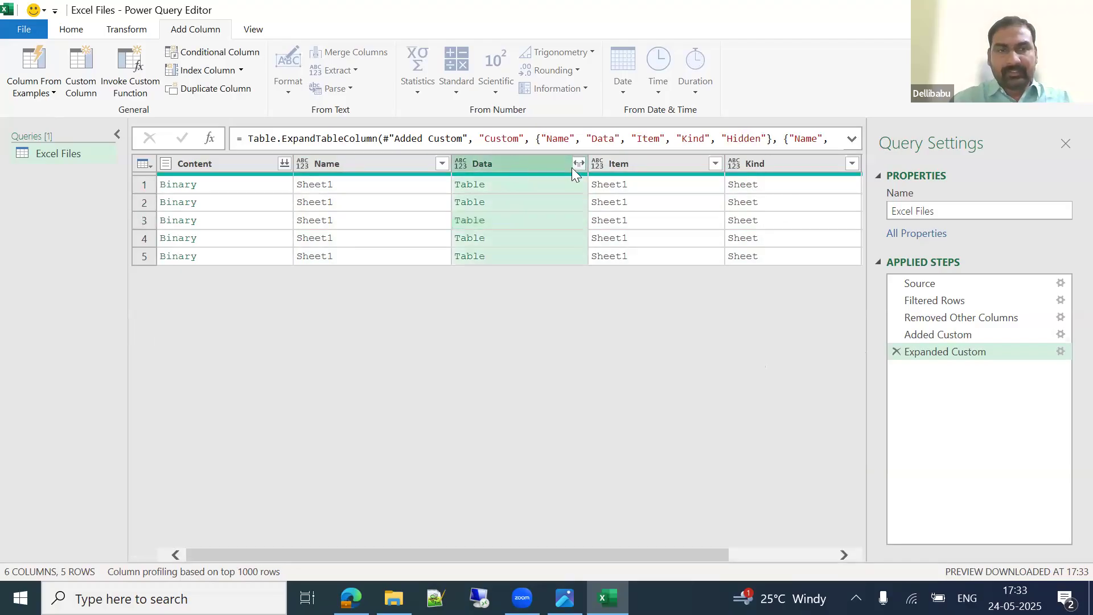
pyautogui.click(625, 201)
pyautogui.press('Right')
pyautogui.press('Right')
pyautogui.press('Left')
pyautogui.press('Left')
pyautogui.press('Left')
pyautogui.press('Left')
pyautogui.press('Left')
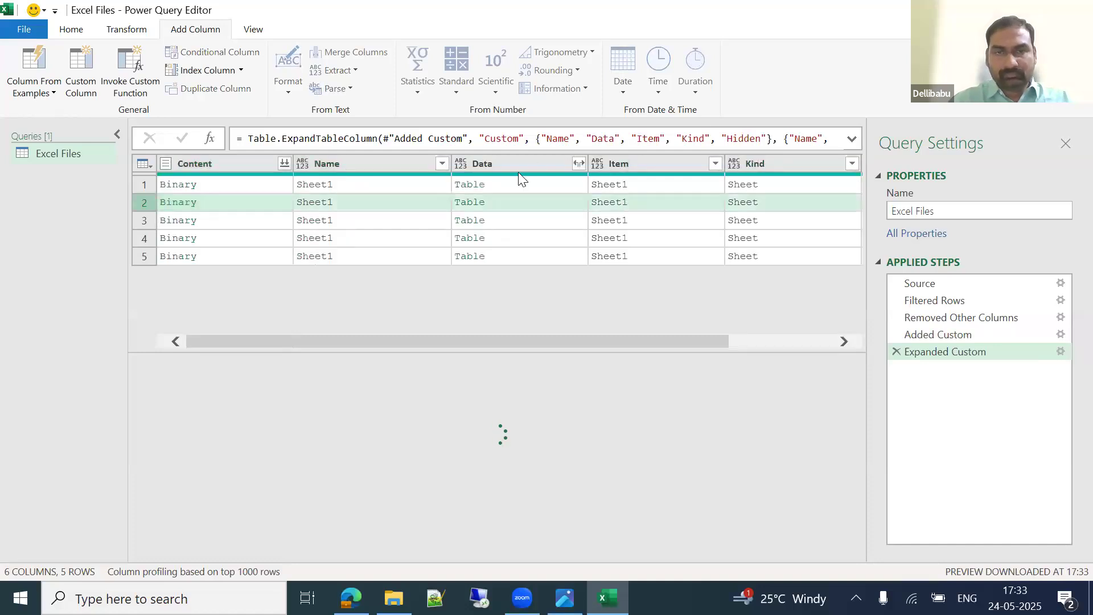
# Step: Remove every column except Data
pyautogui.click(504, 165)
pyautogui.rightClick(504, 164)
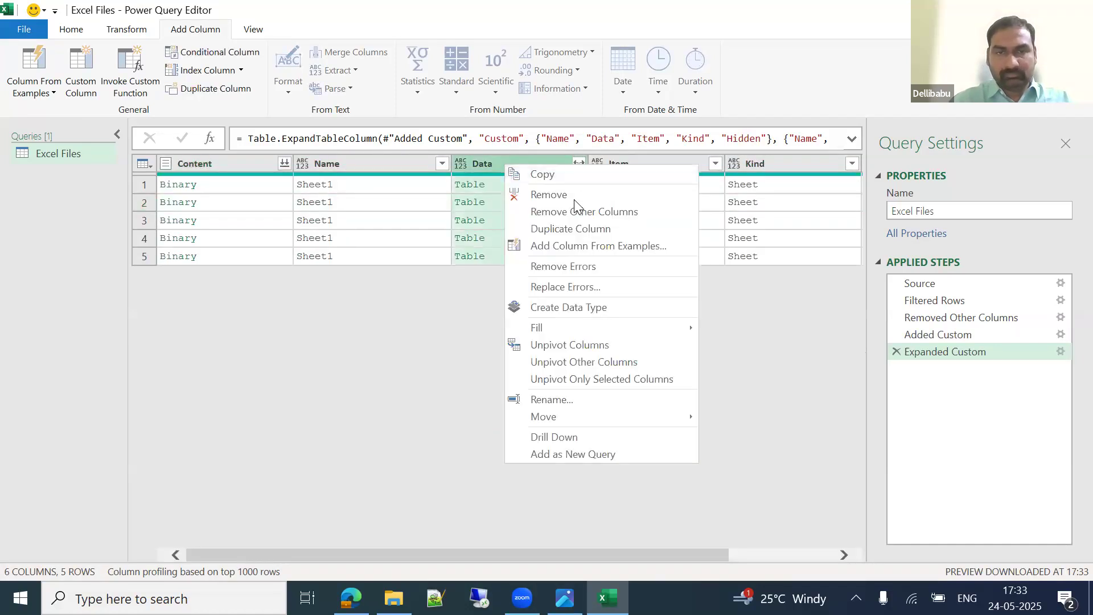
pyautogui.click(548, 210)
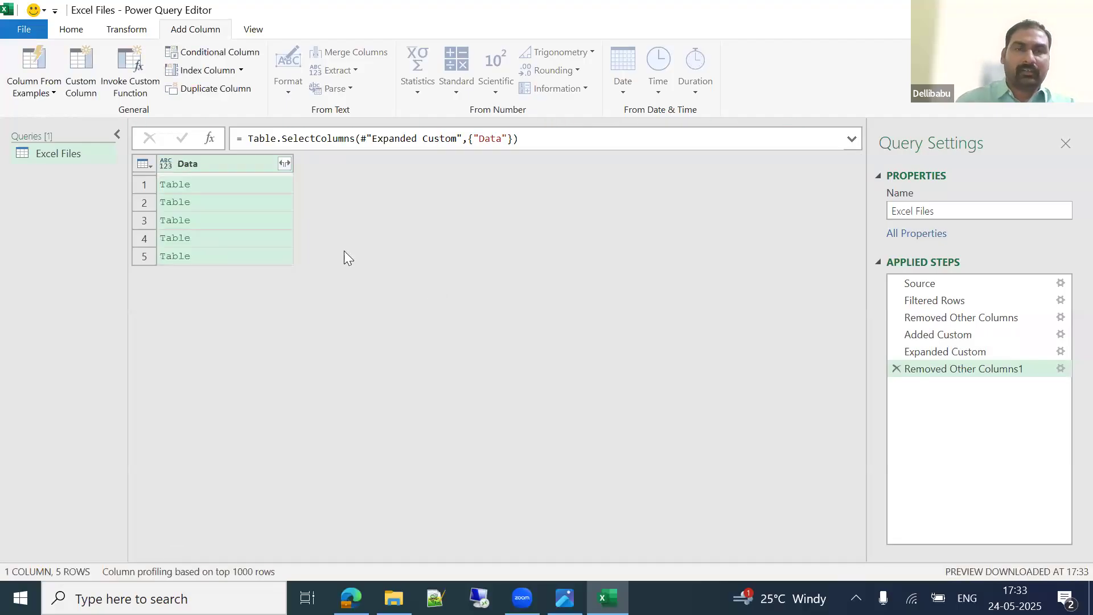
# Step: Expand the Data tables into 13 columns and promote the first row (Branch, Invoice Date, Invoice Number…) to headers
pyautogui.click(284, 162)
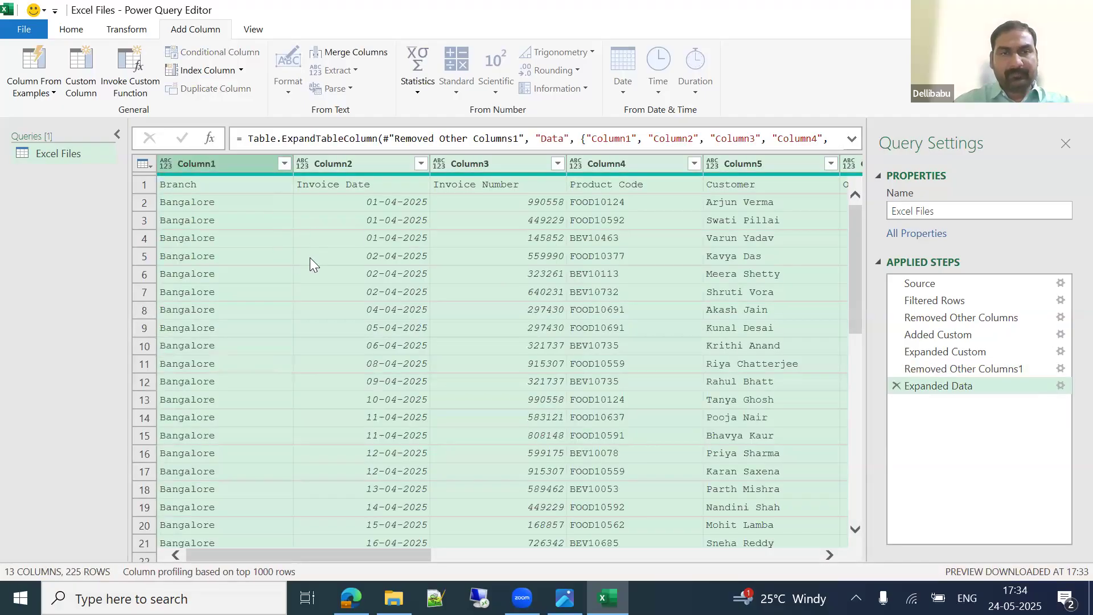
pyautogui.click(90, 32)
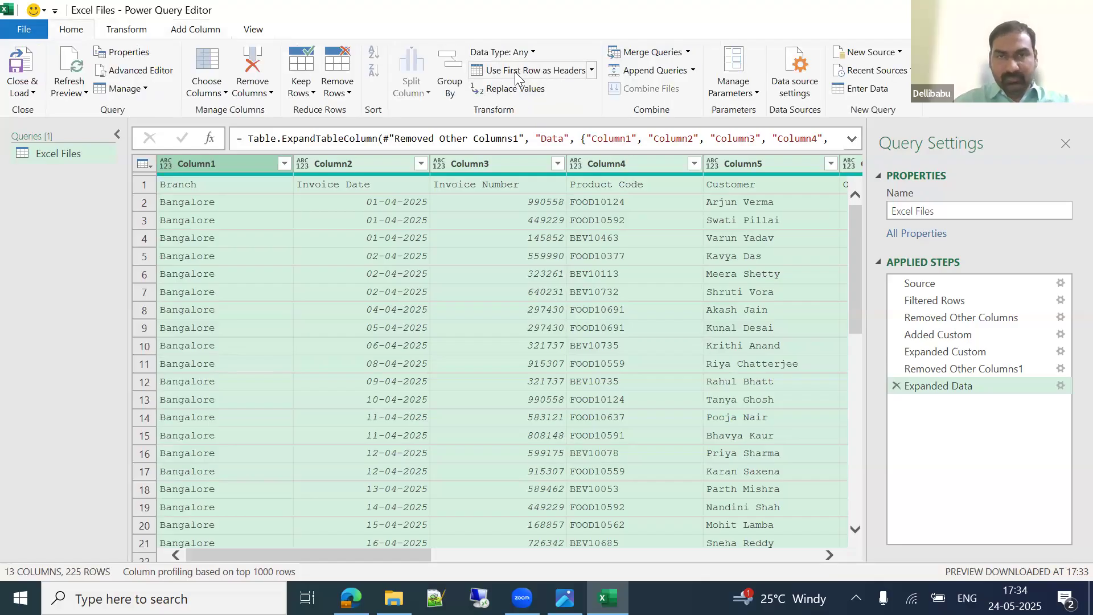
pyautogui.click(538, 75)
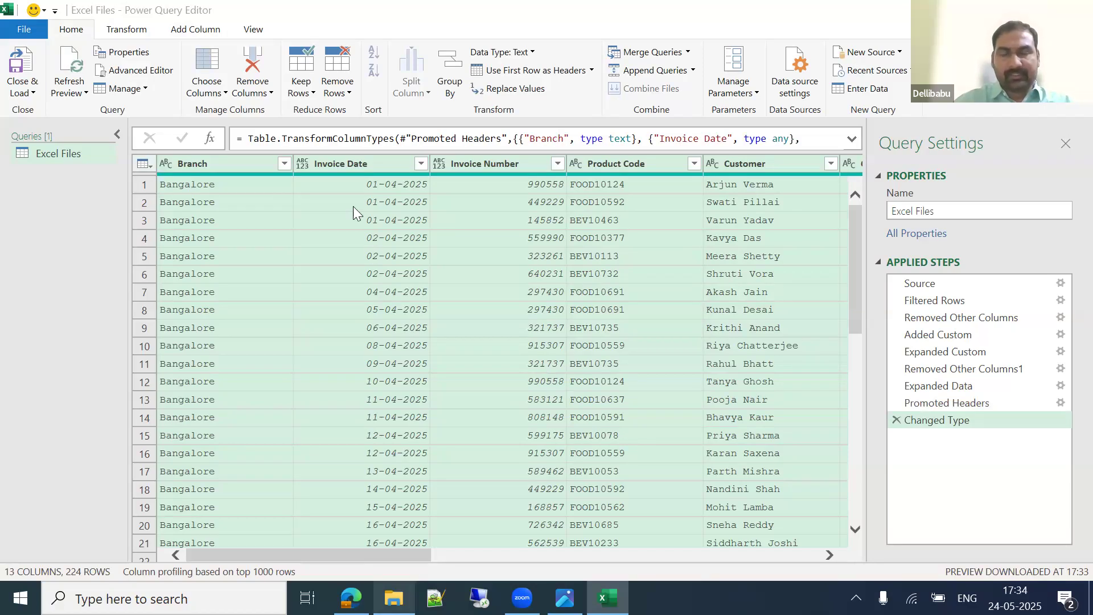
# Step: Inspect the row 2 Invoice Date value and the Branch filter list without changing anything
pyautogui.click(334, 208)
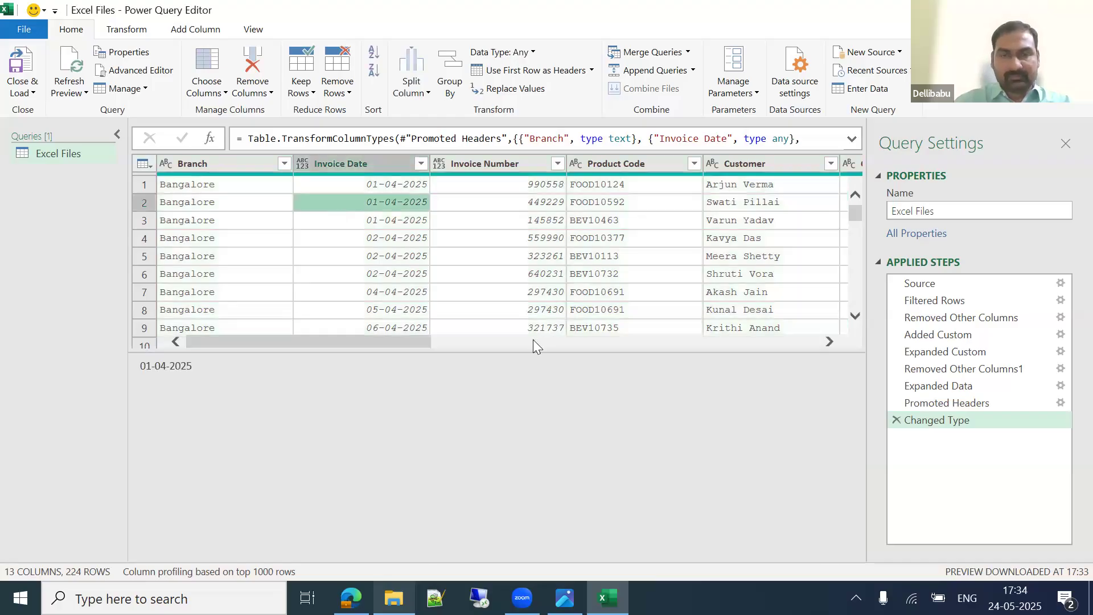
pyautogui.moveTo(531, 477); pyautogui.dragTo(532, 512)
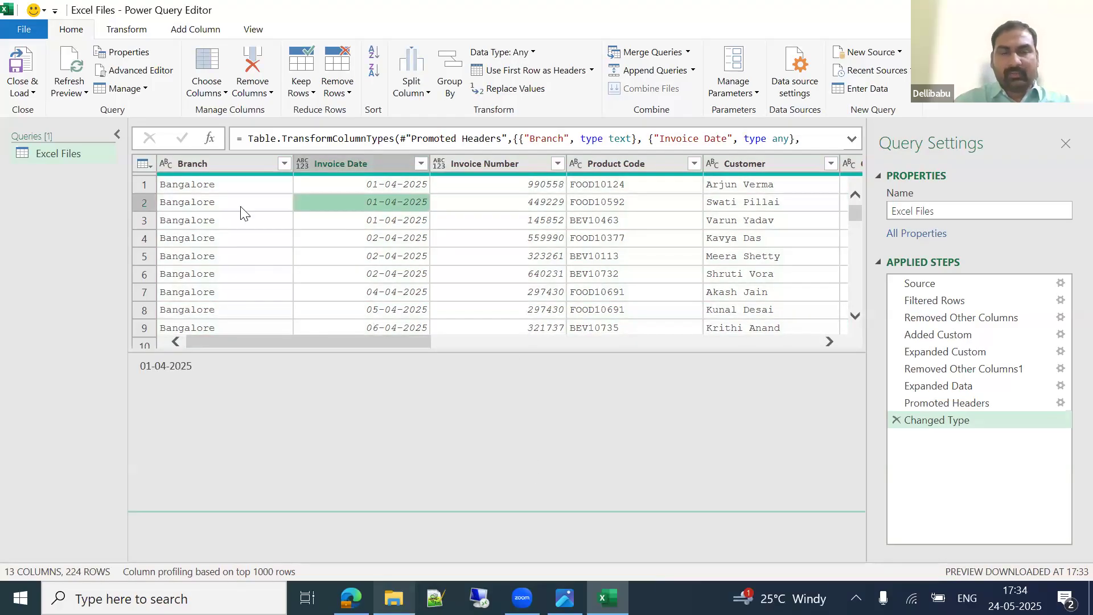
pyautogui.click(284, 162)
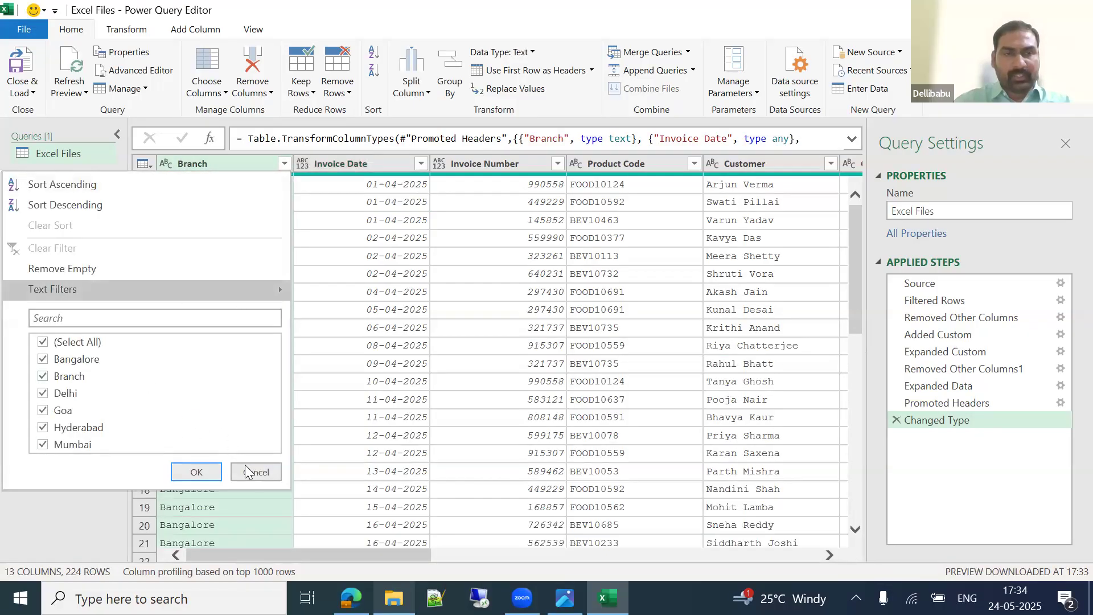
pyautogui.click(256, 472)
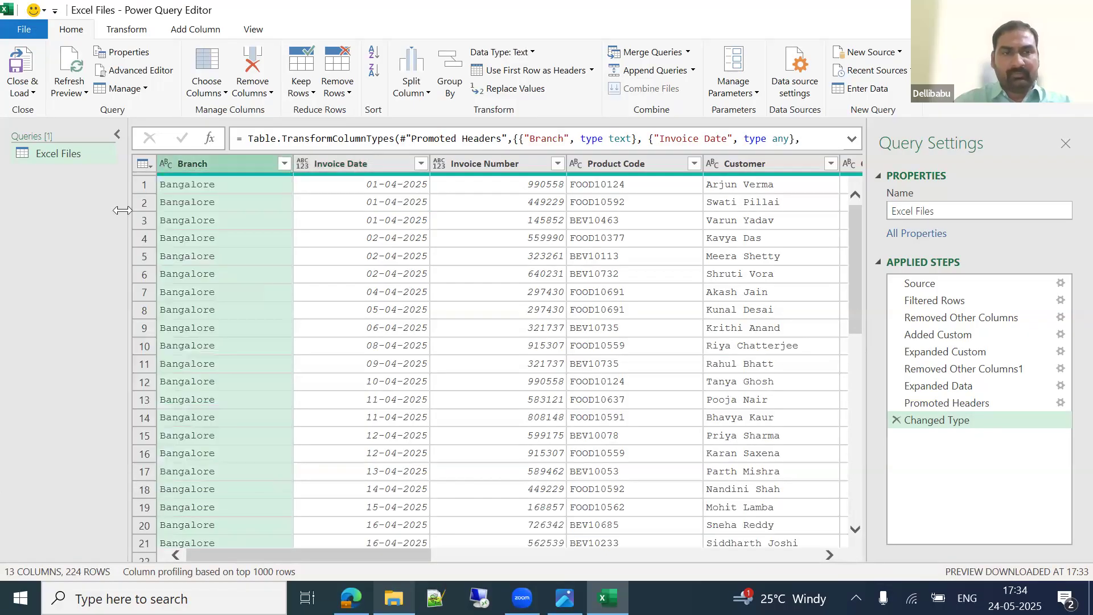
pyautogui.click(31, 92)
# Step: Load the query with Close & Load To as a table on a new worksheet, giving 224 rows
pyautogui.click(68, 128)
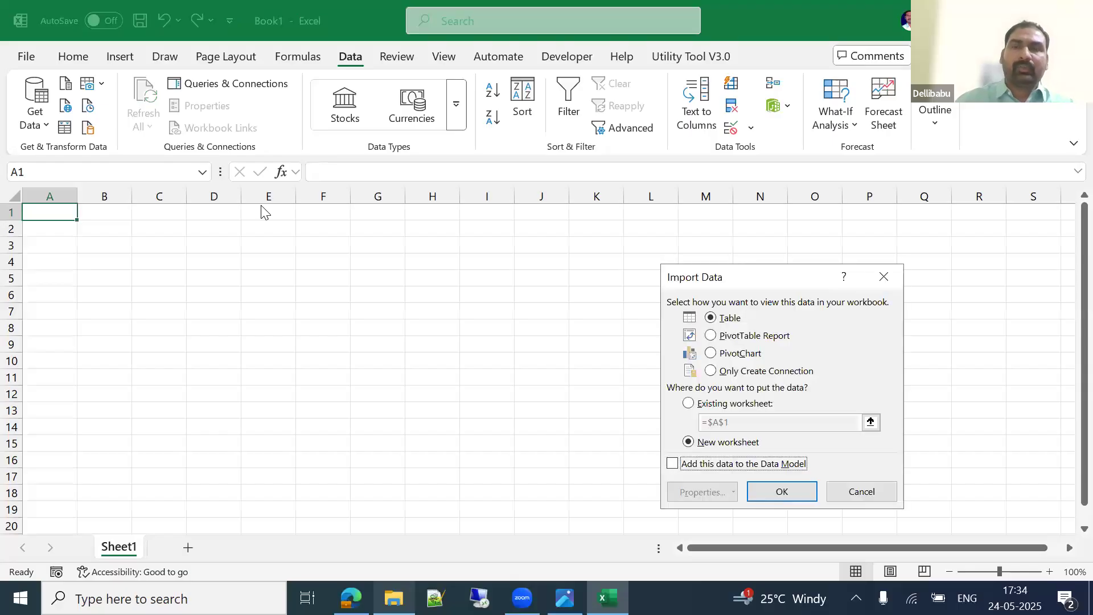
pyautogui.click(782, 491)
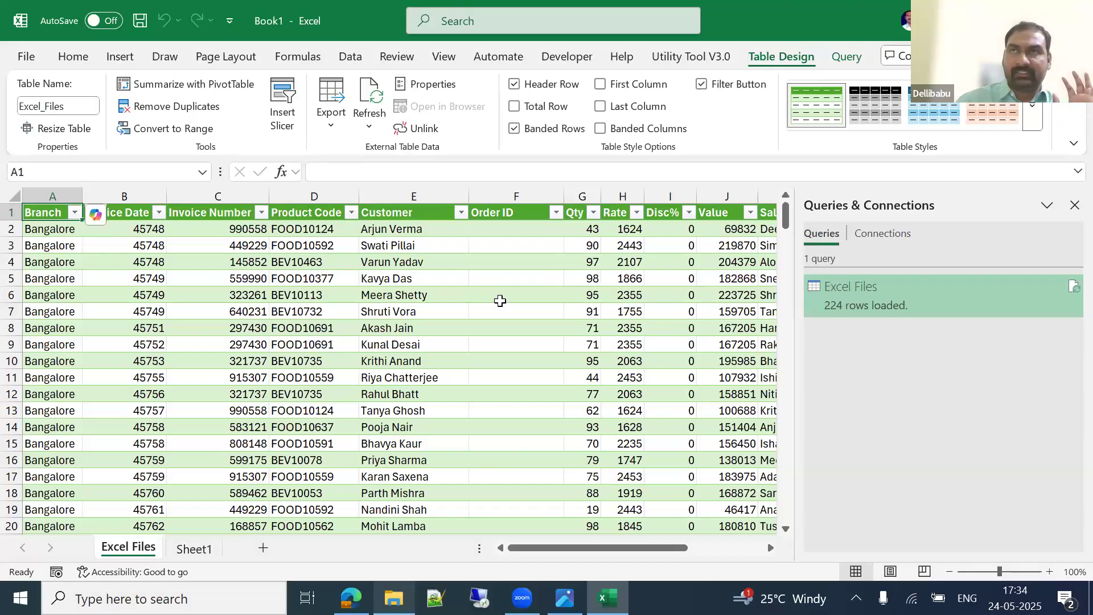
# Step: Go to the Branch header and browse its filter values, such as Mumbai, without changing them
pyautogui.click(414, 276)
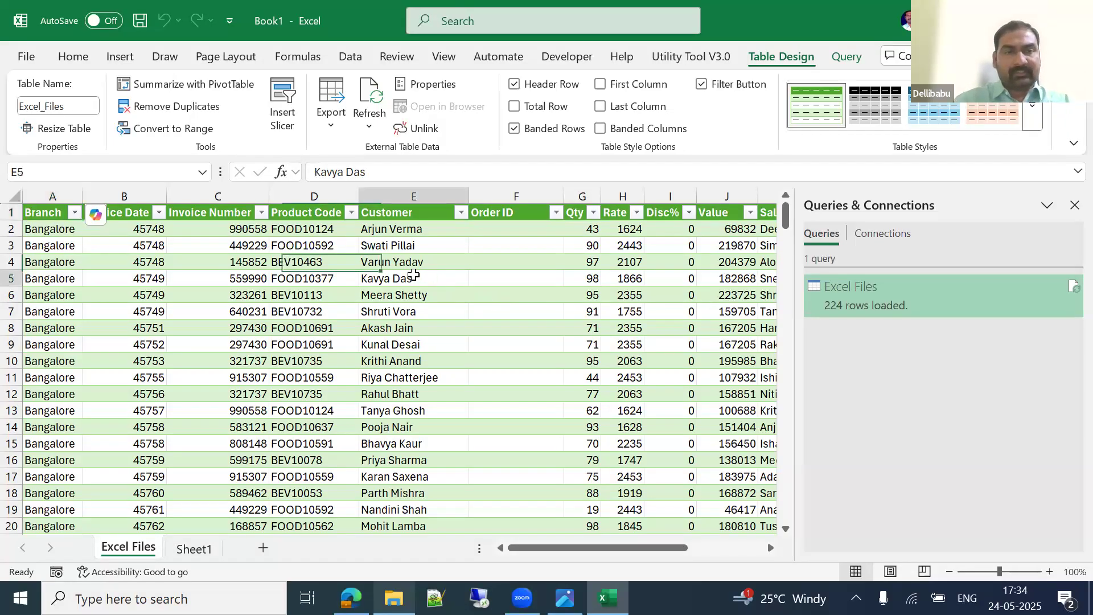
pyautogui.hotkey('ctrl', 'Up')
pyautogui.press('Left')
pyautogui.hotkey('alt', 'Down')
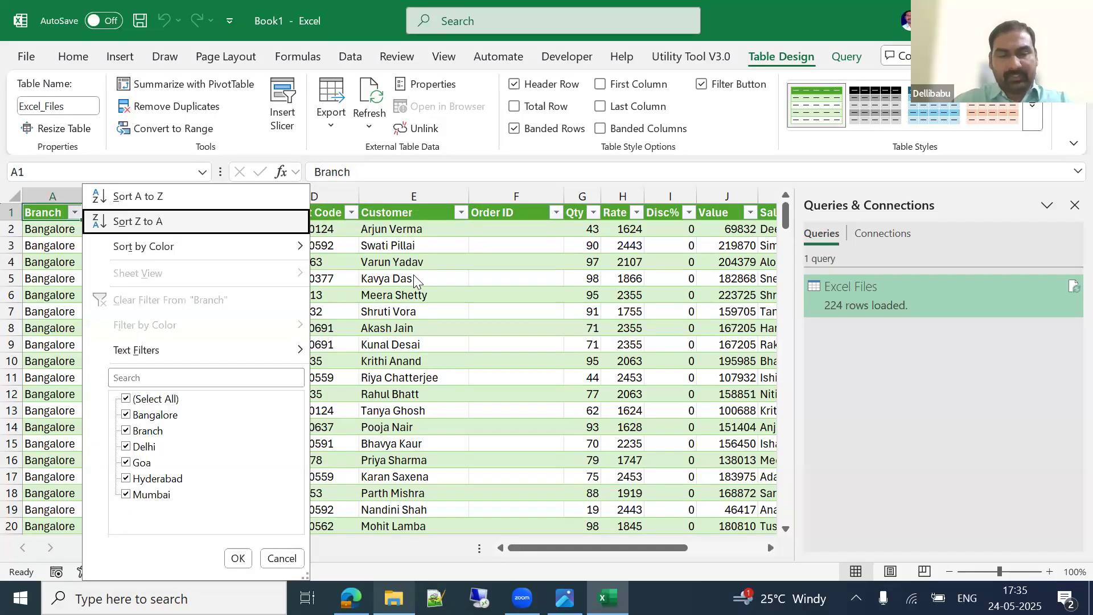
pyautogui.press('Down')
pyautogui.press('Down')
pyautogui.press('Down')
pyautogui.press('Down')
pyautogui.press('Down')
pyautogui.press('Down')
pyautogui.press('Down')
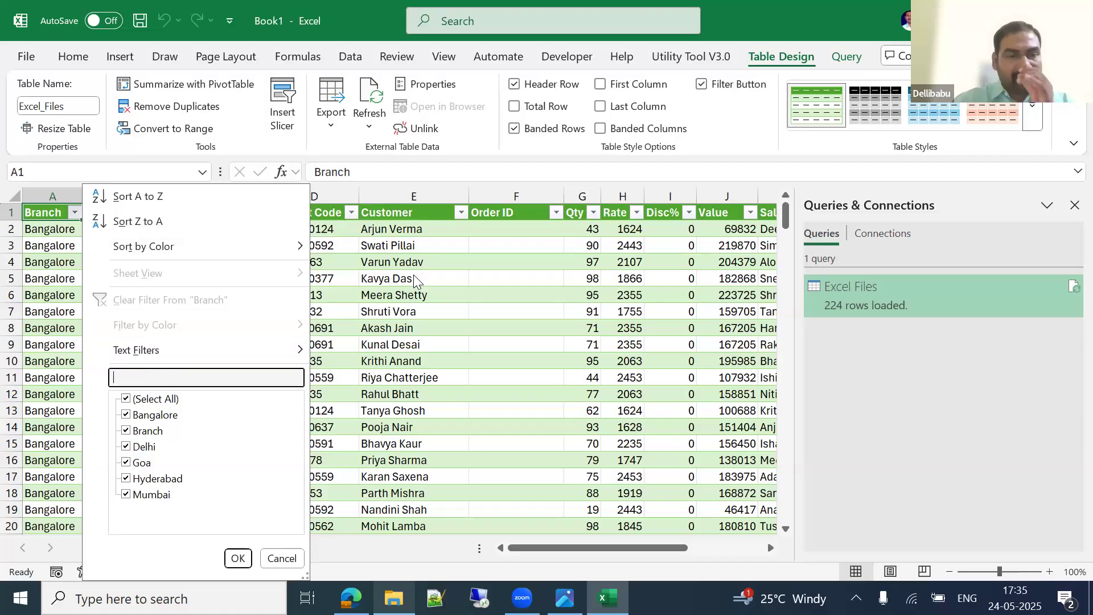
pyautogui.press('Down')
pyautogui.press('Down')
pyautogui.press('Down')
pyautogui.press('Down')
pyautogui.press('Down')
pyautogui.press('Down')
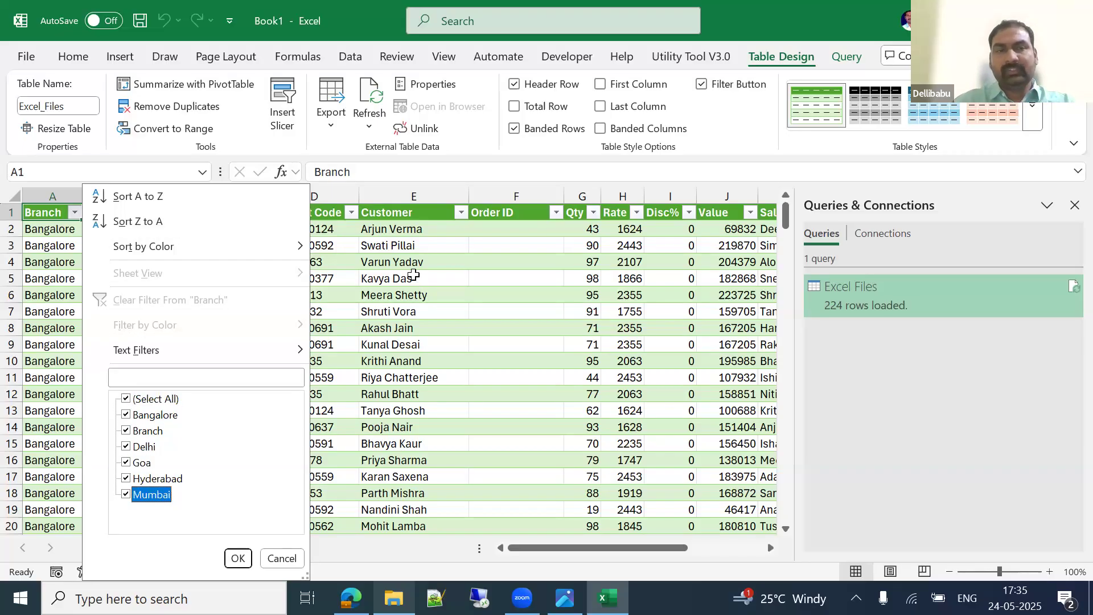
pyautogui.press('Escape')
pyautogui.press('Right')
pyautogui.press('Right')
pyautogui.press('Right')
pyautogui.press('Right')
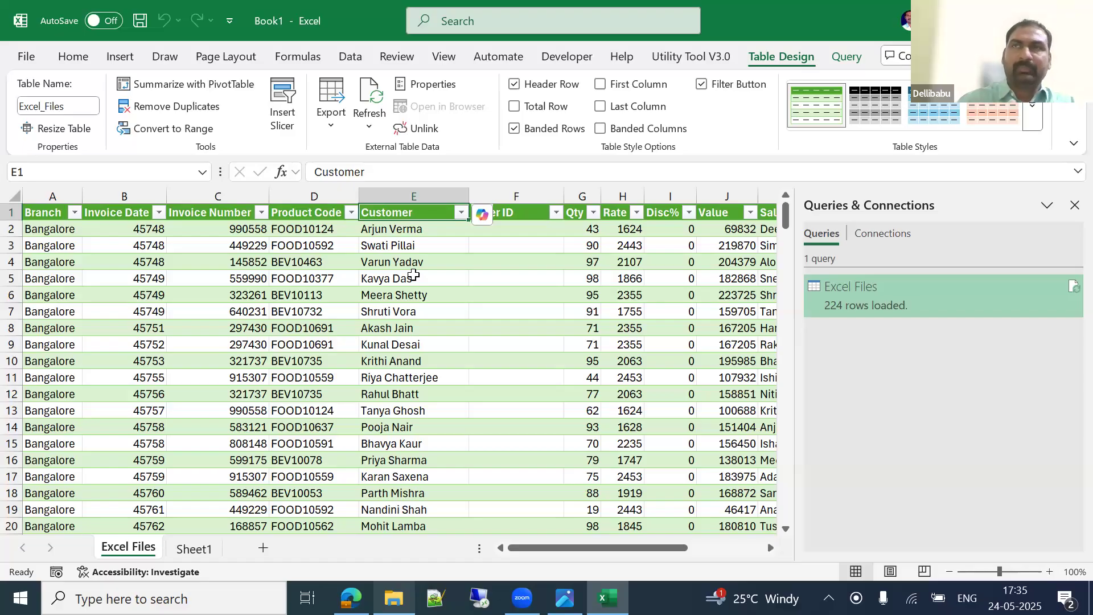
pyautogui.press('Left')
pyautogui.press('Left')
pyautogui.press('Left')
pyautogui.press('Left')
# Step: Uncheck the stray 'Branch' value in the Branch column filter
pyautogui.hotkey('alt', 'Down')
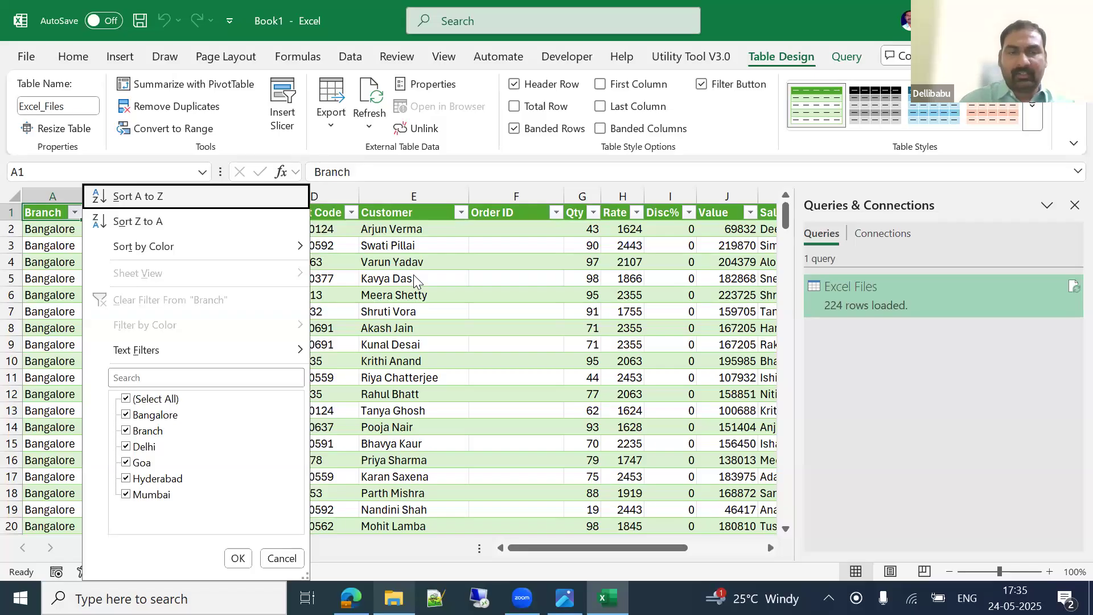
pyautogui.press('Down')
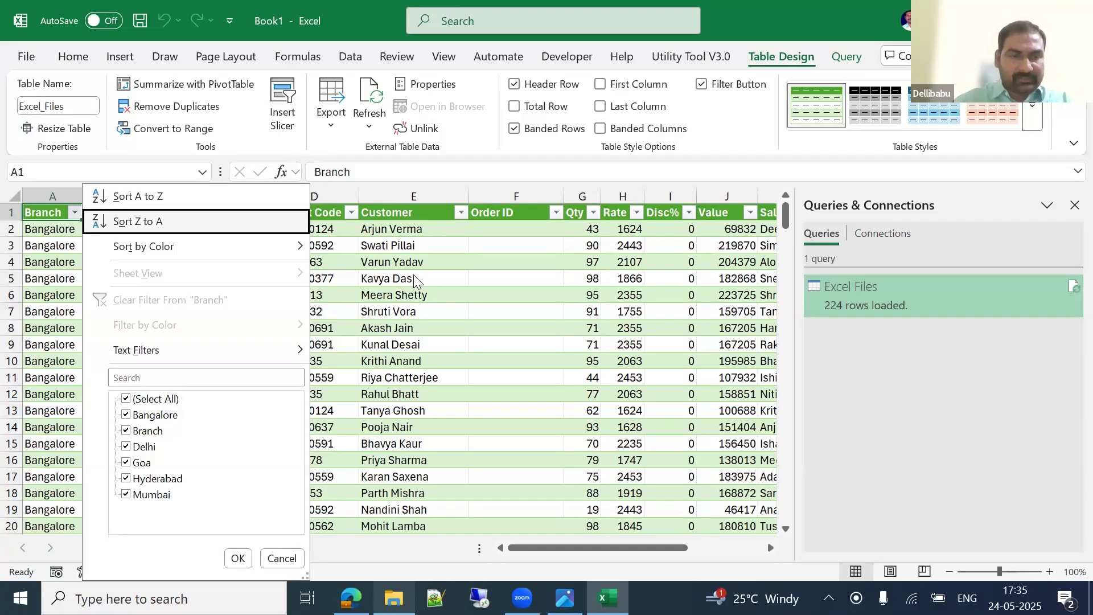
pyautogui.press('Down')
pyautogui.press('Down')
pyautogui.press('Down')
pyautogui.press('Down')
pyautogui.press('Down')
pyautogui.press('Down')
pyautogui.press('space')
pyautogui.press('Return')
pyautogui.press('Down')
pyautogui.press('Up')
# Step: Recheck the Branch filter and move through the table to confirm 220 records remain
pyautogui.hotkey('alt', 'Down')
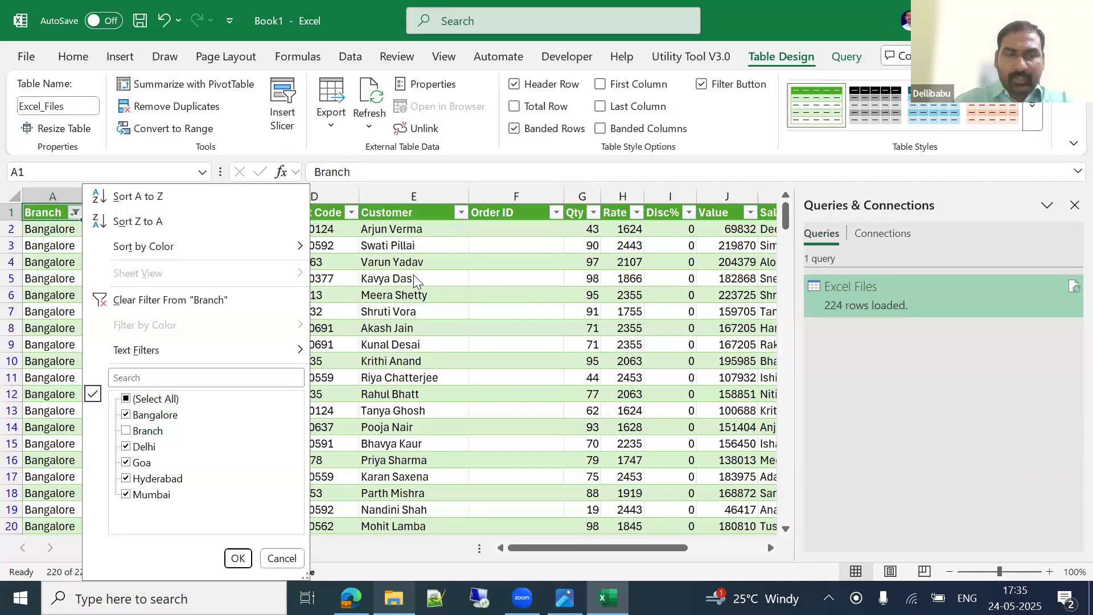
pyautogui.press('Escape')
pyautogui.hotkey('ctrl', 'Down')
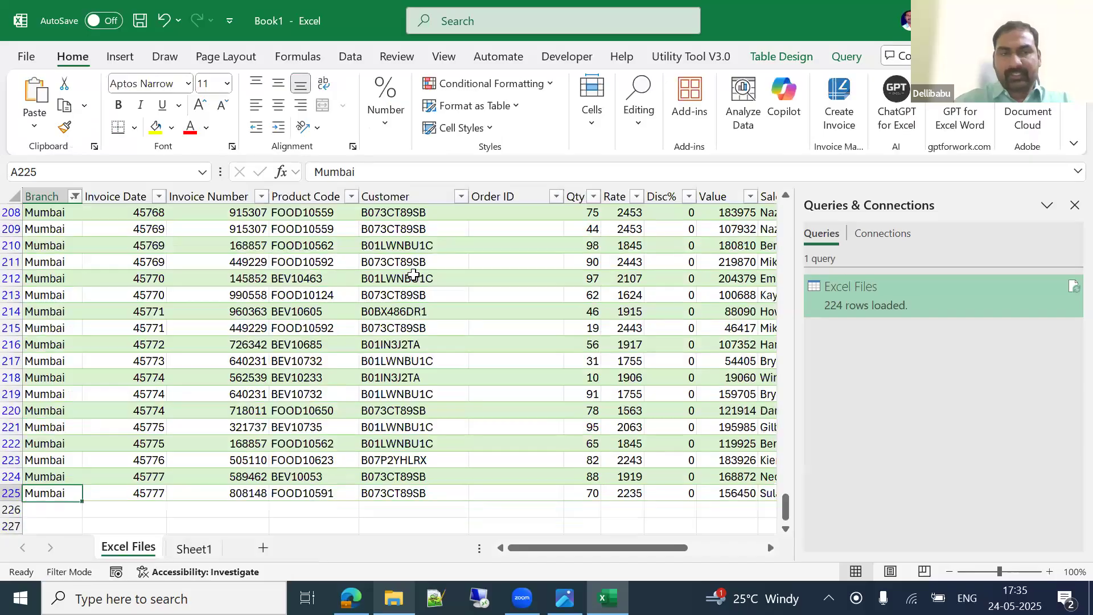
pyautogui.hotkey('ctrl', 'Up')
pyautogui.press('Down')
pyautogui.press('Down')
pyautogui.hotkey('ctrl', 'F1')
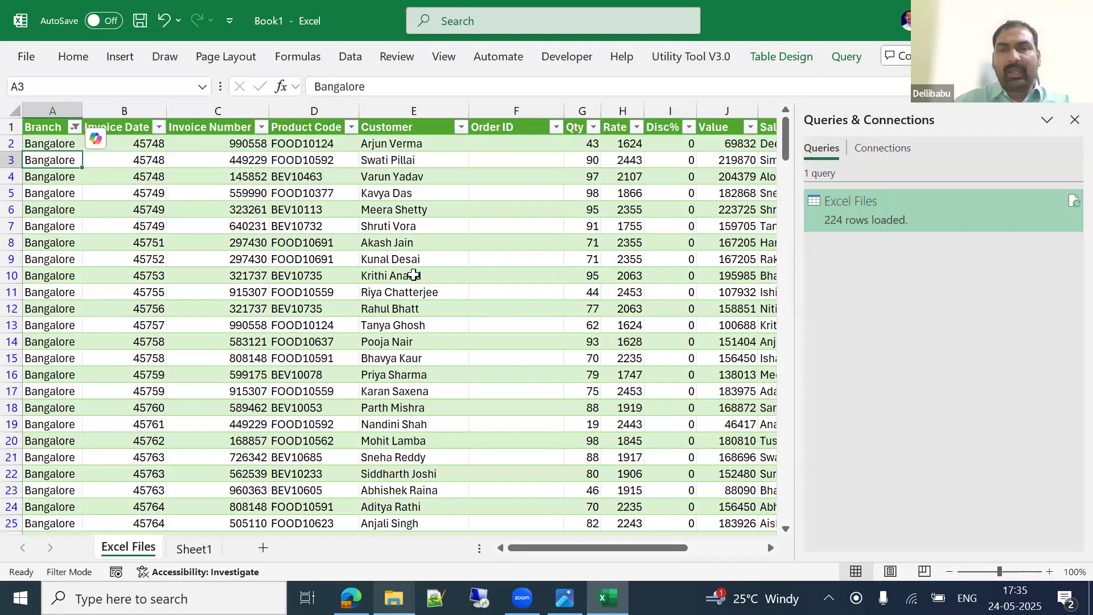
pyautogui.press('Right')
pyautogui.press('Right')
pyautogui.press('Right')
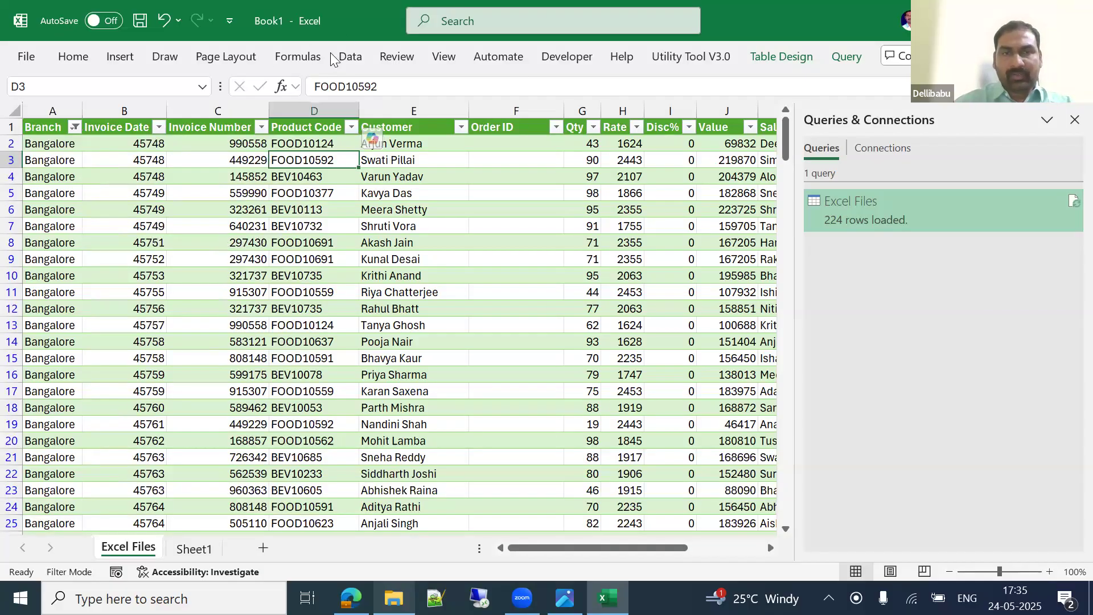
# Step: Import Product Master.xlsx from the Excel Files folder as a workbook source and preview Sheet1
pyautogui.click(353, 61)
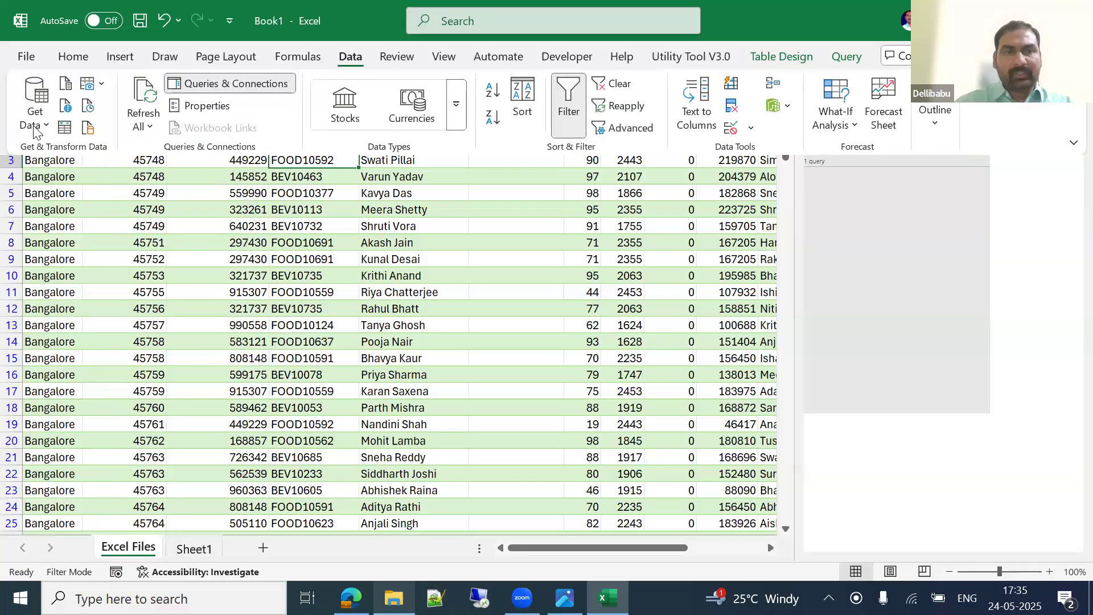
pyautogui.hotkey('ctrl', 'F1')
pyautogui.click(35, 108)
pyautogui.moveTo(95, 197)
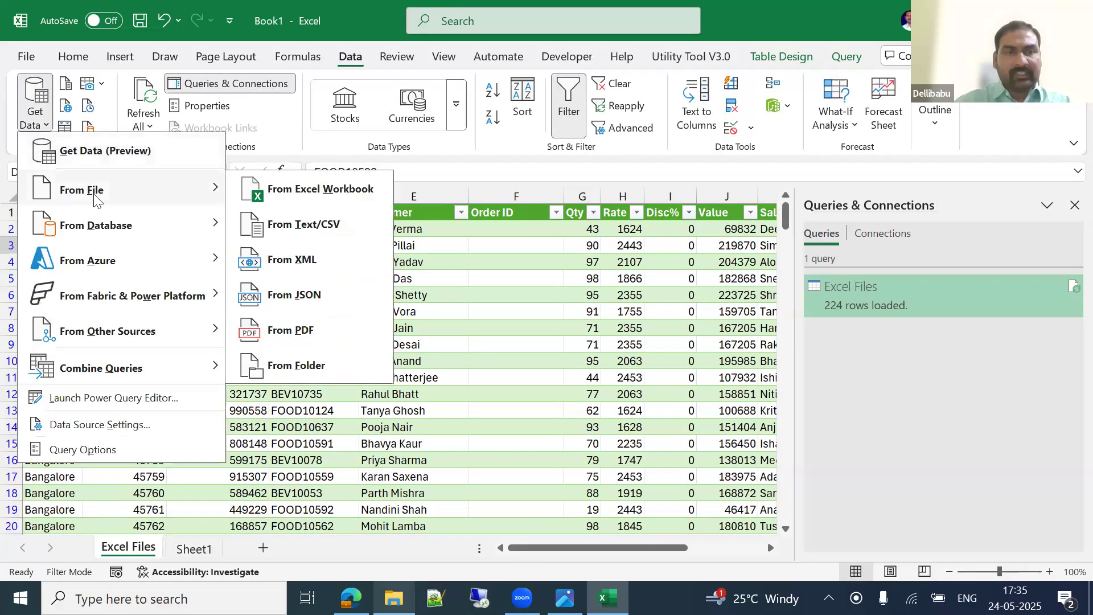
pyautogui.click(279, 195)
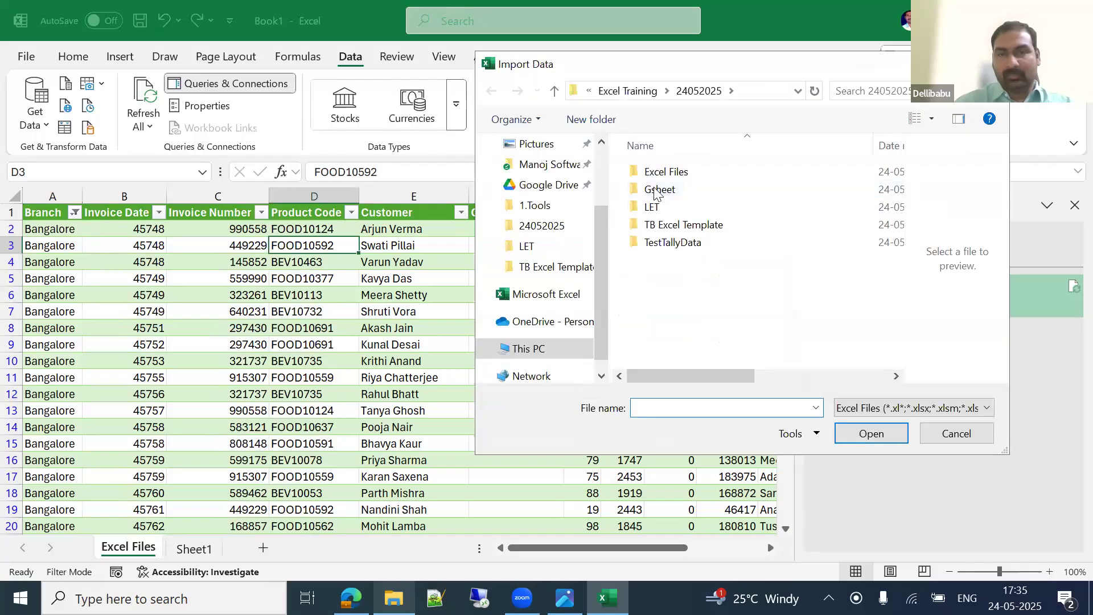
pyautogui.click(679, 175)
pyautogui.doubleClick(679, 175)
pyautogui.click(687, 263)
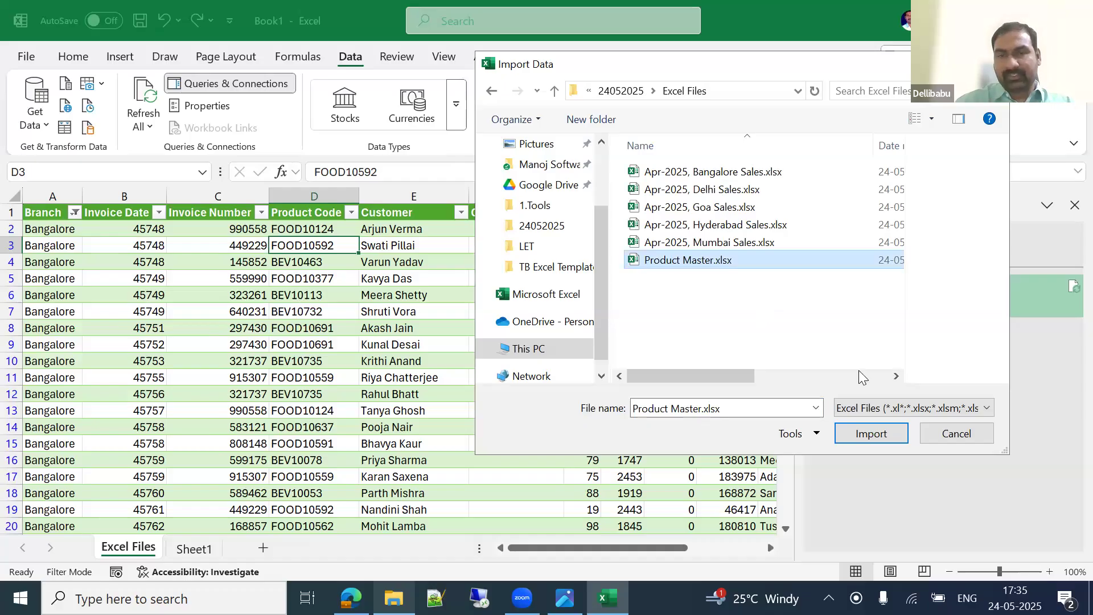
pyautogui.click(874, 439)
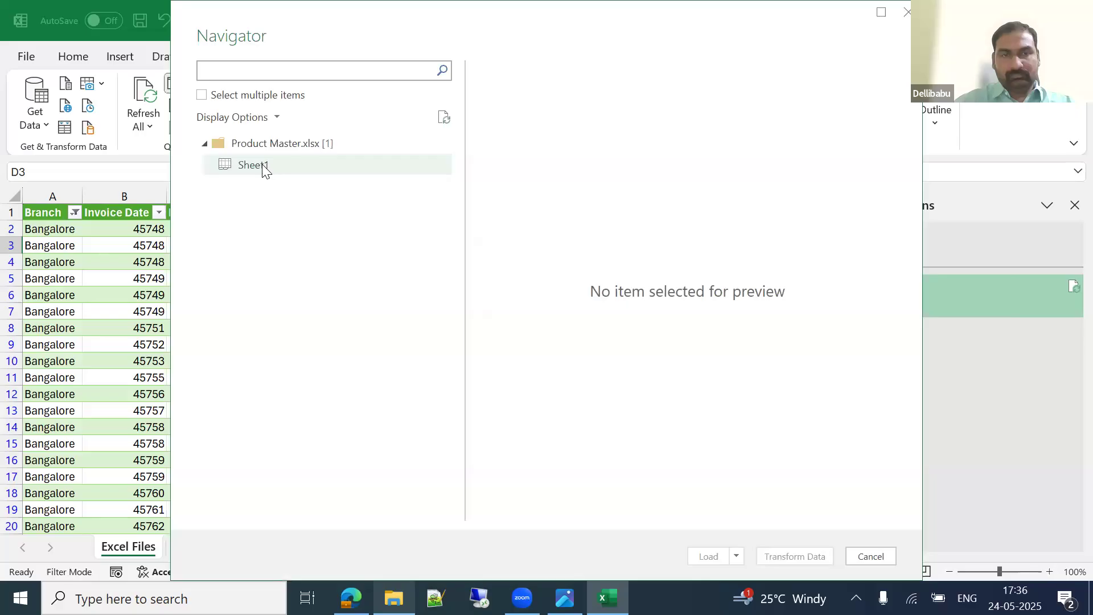
pyautogui.click(262, 164)
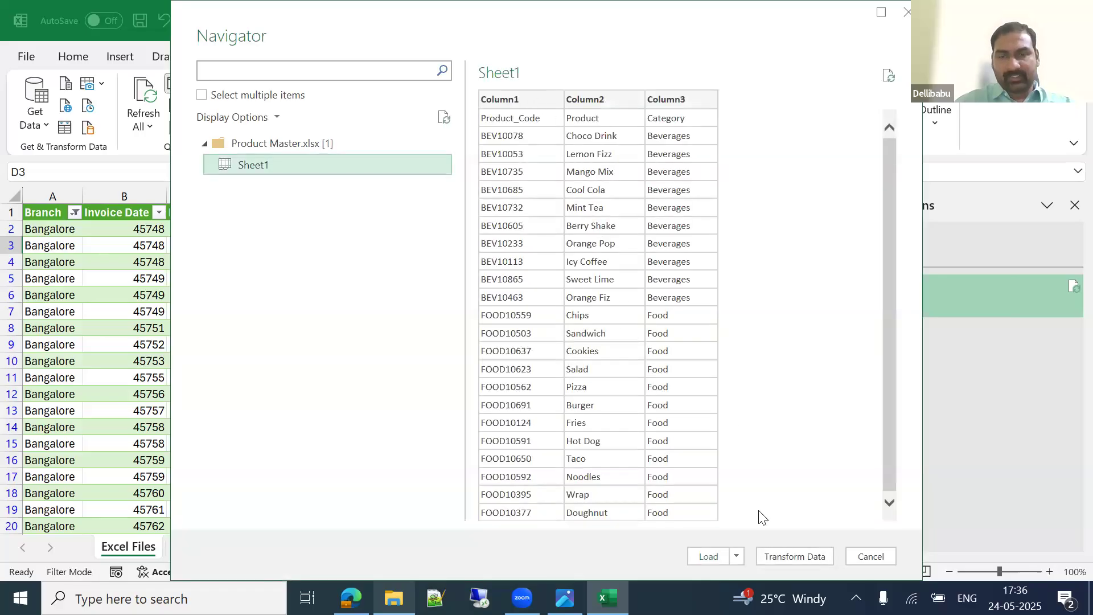
# Step: Send Sheet1 of Product Master to the Power Query Editor with Transform Data
pyautogui.click(800, 558)
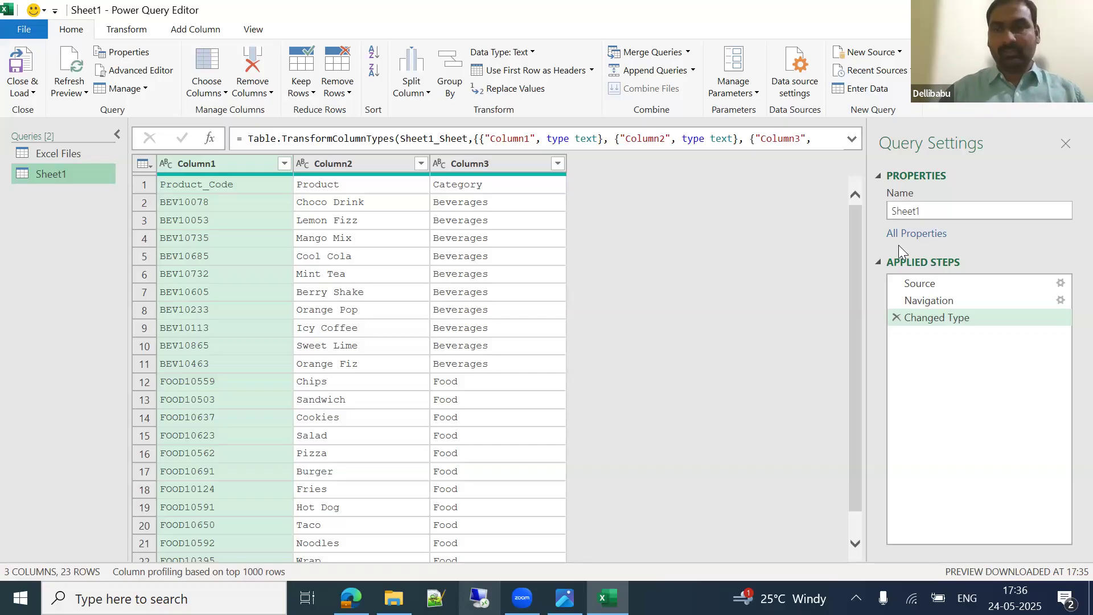
# Step: Rename the Sheet1 query to MasterData
pyautogui.click(942, 209)
pyautogui.write('MasterData')
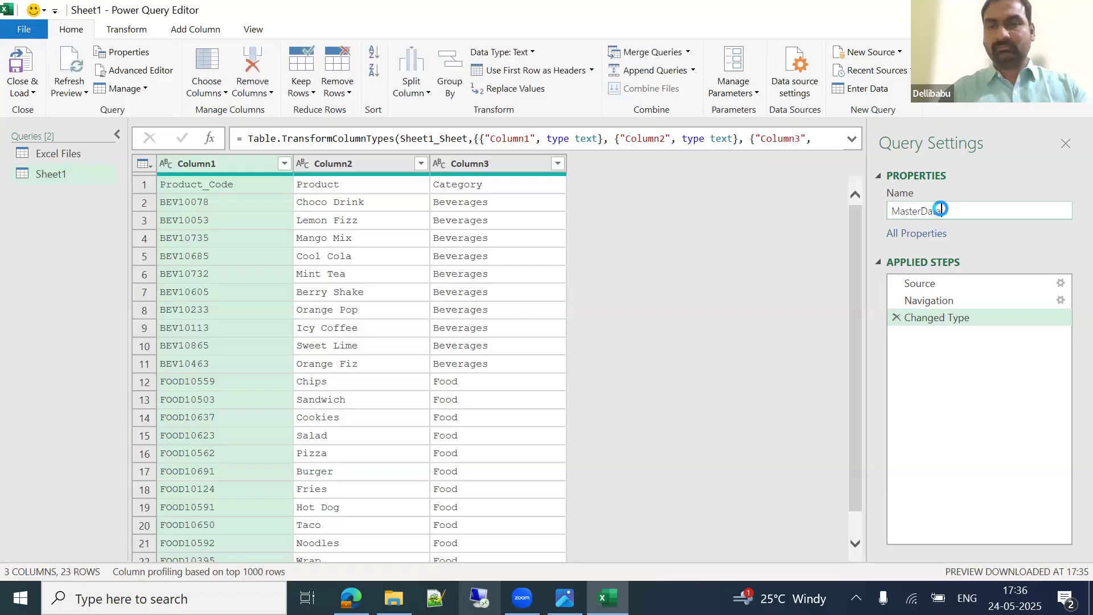
pyautogui.press('Return')
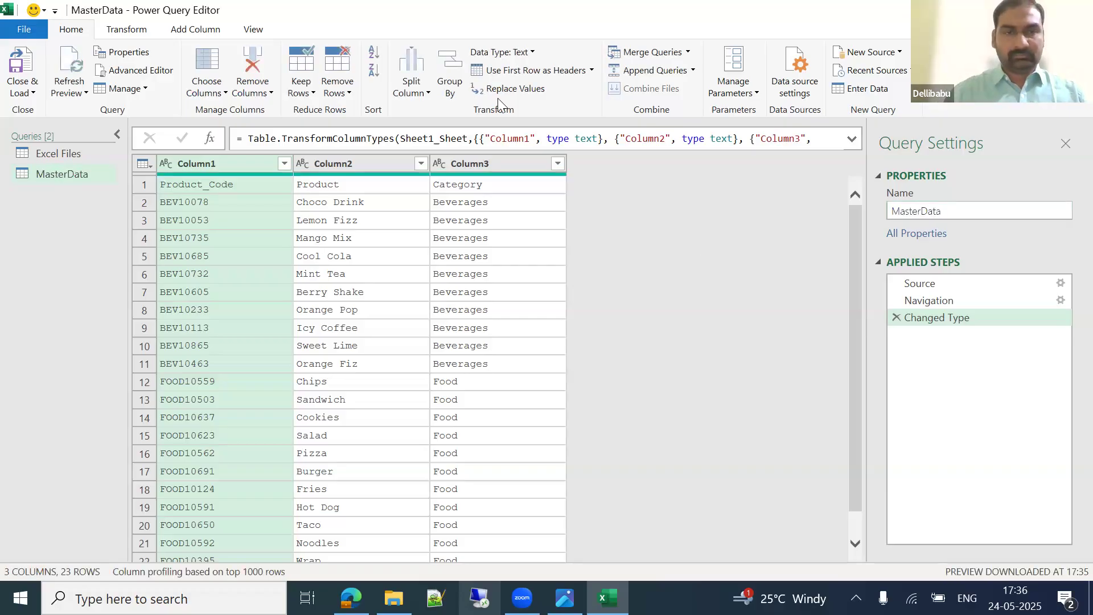
# Step: Promote Product_Code, Product, Category to headers, then switch back to the Excel Files query
pyautogui.click(219, 185)
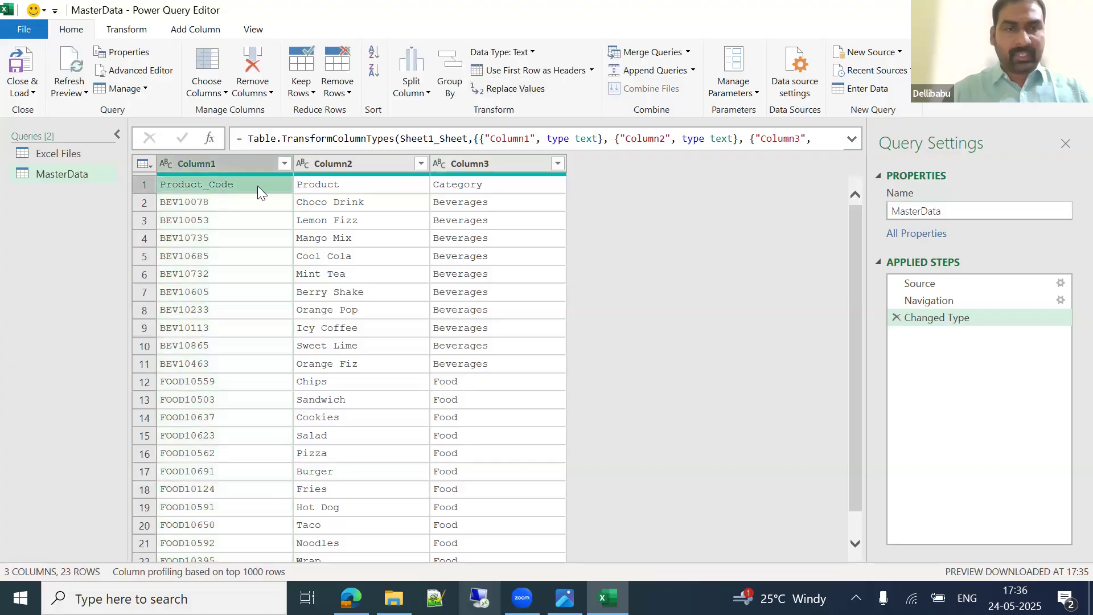
pyautogui.click(532, 69)
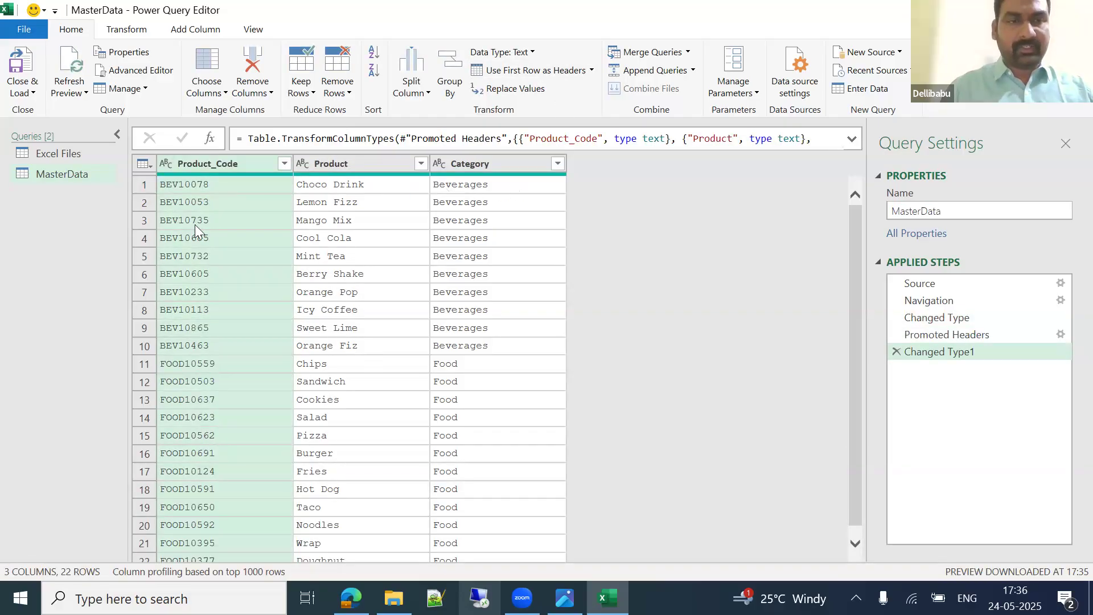
pyautogui.click(72, 158)
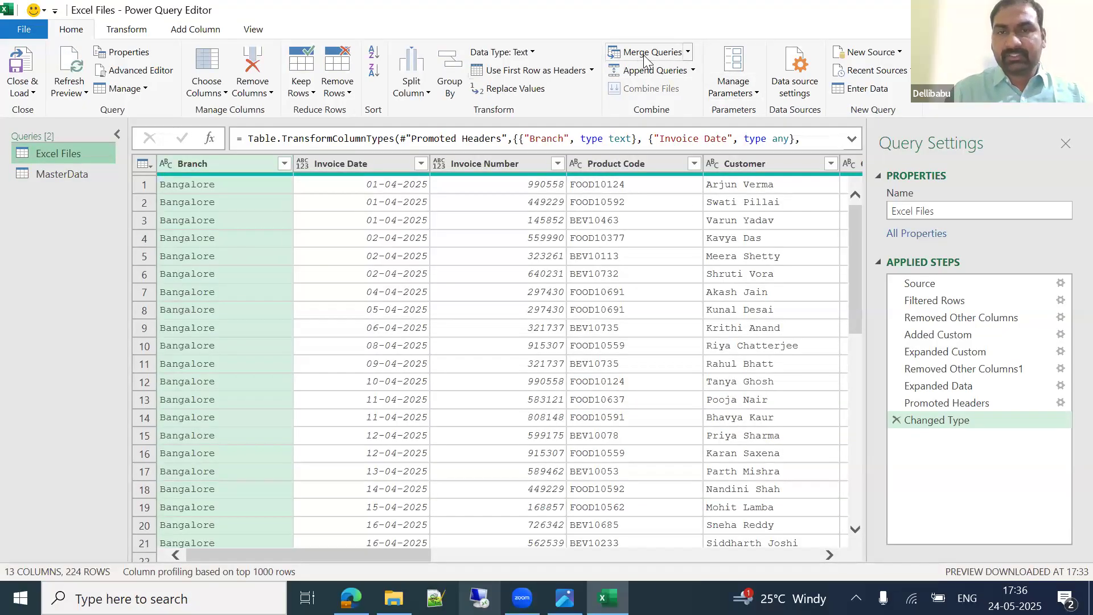
# Step: Merge Excel Files with MasterData as a new query, matching Product Code to Product_Code
pyautogui.click(688, 52)
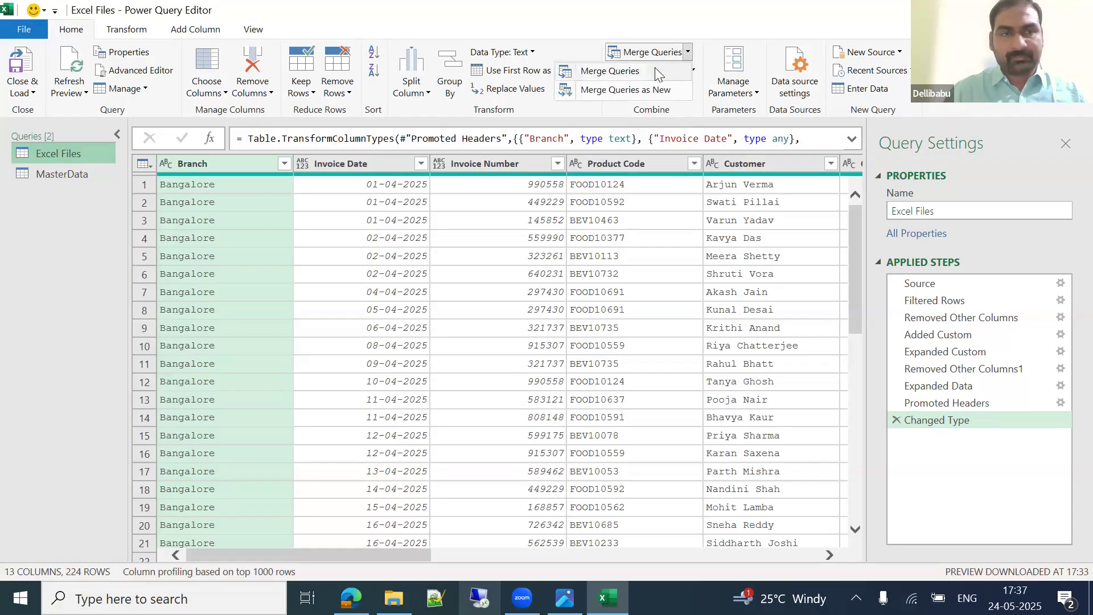
pyautogui.click(633, 90)
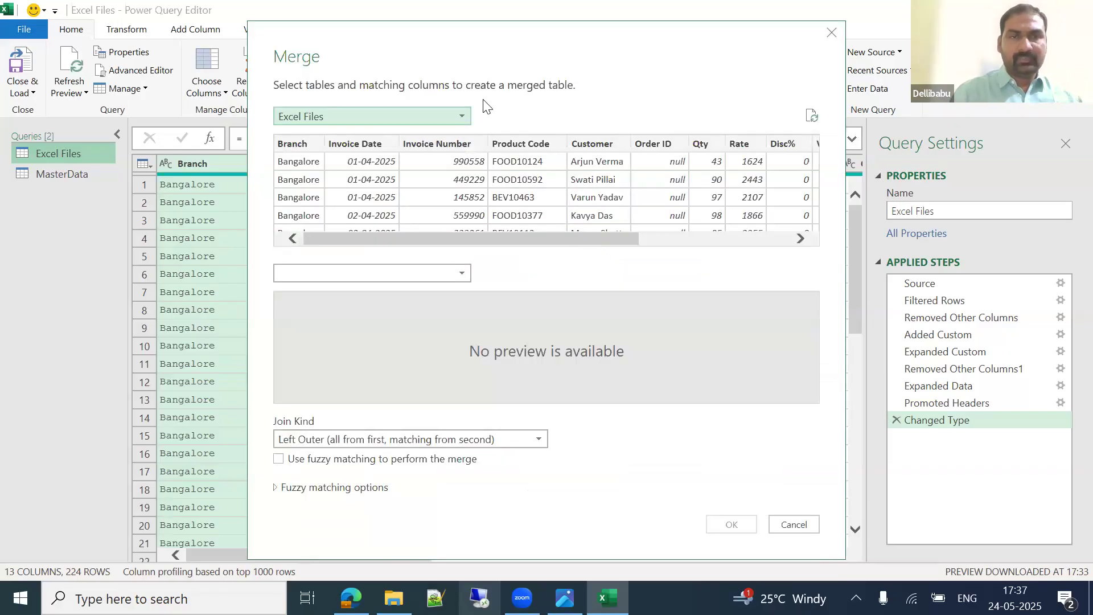
pyautogui.click(339, 116)
pyautogui.click(309, 135)
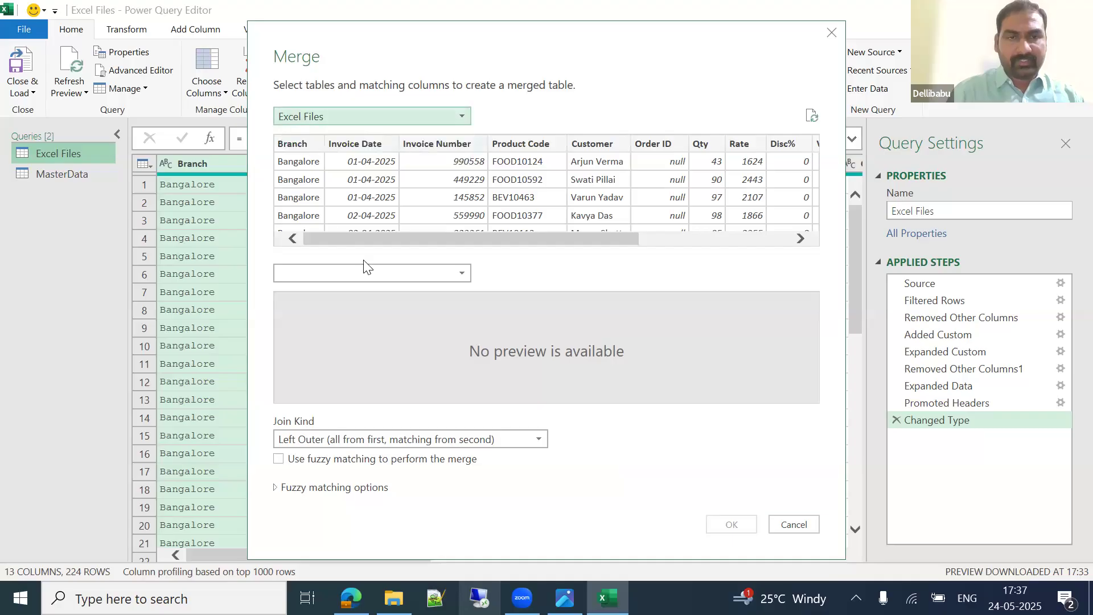
pyautogui.click(340, 274)
pyautogui.click(324, 309)
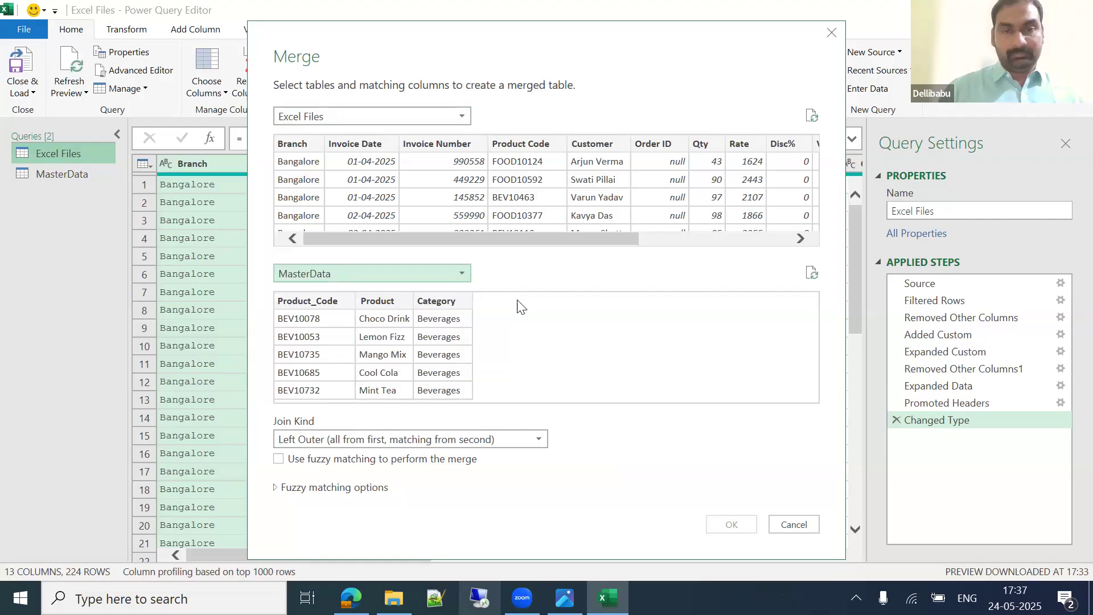
pyautogui.click(513, 145)
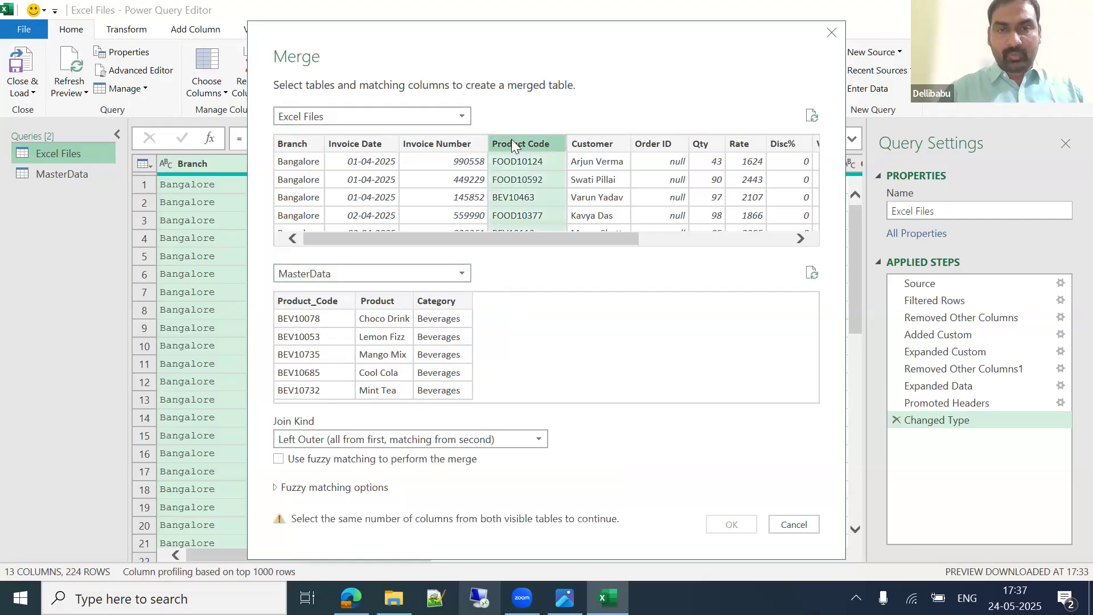
pyautogui.click(309, 303)
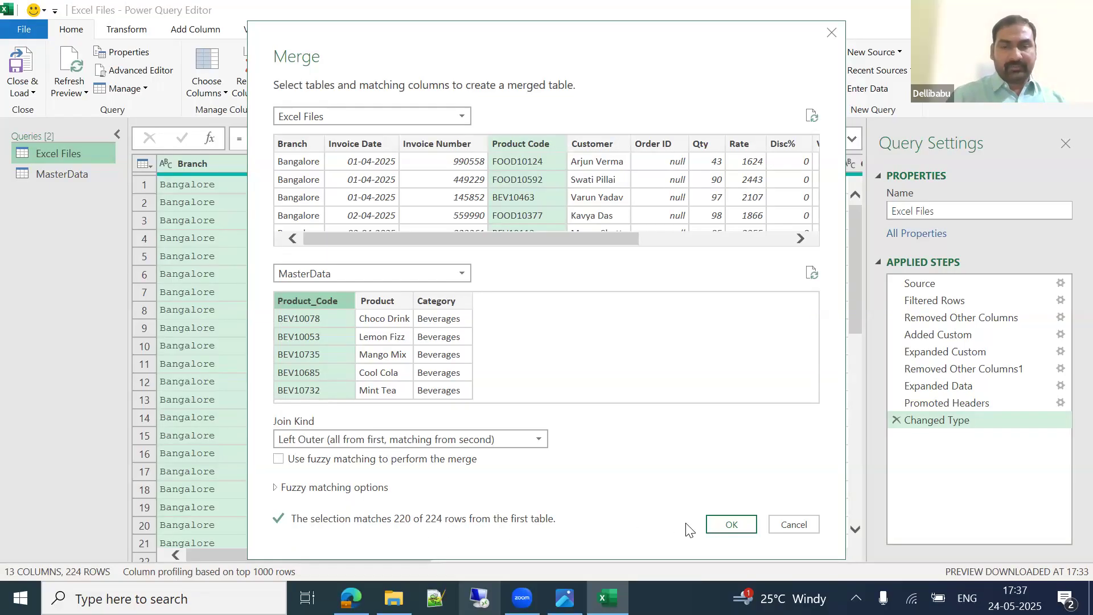
pyautogui.click(732, 525)
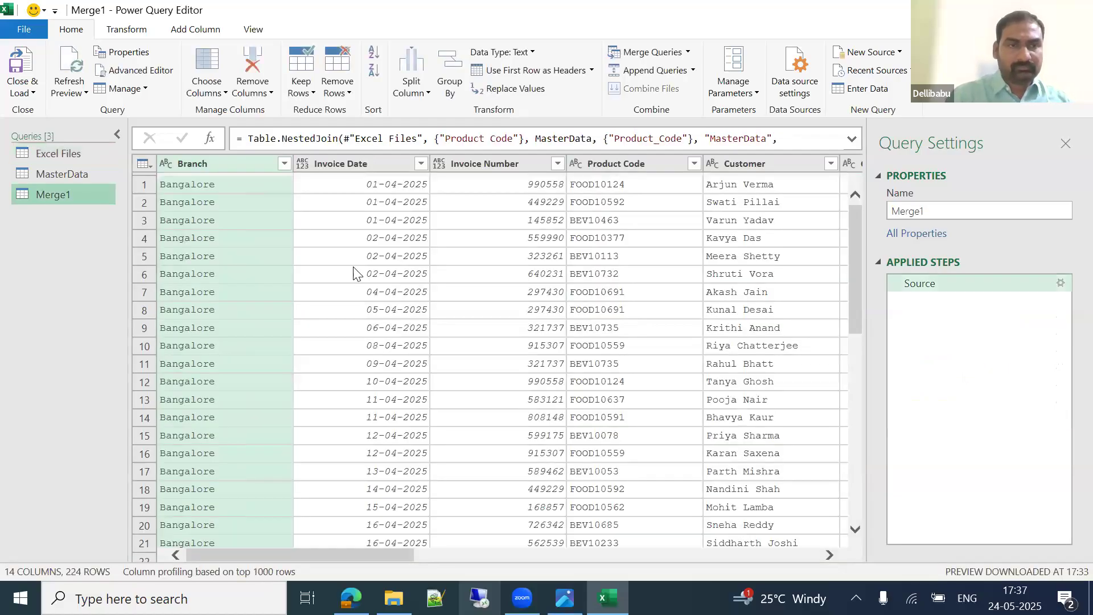
# Step: Rename the Merge1 query to 'MergeDataWithProduct Desc'
pyautogui.click(930, 207)
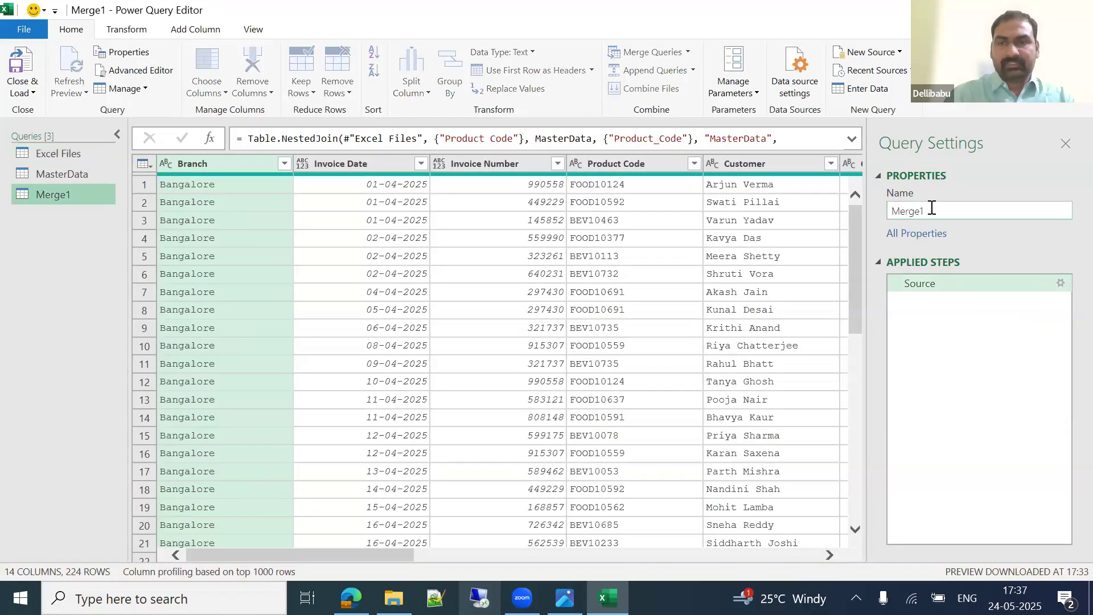
pyautogui.press('BackSpace')
pyautogui.write('DataWith P')
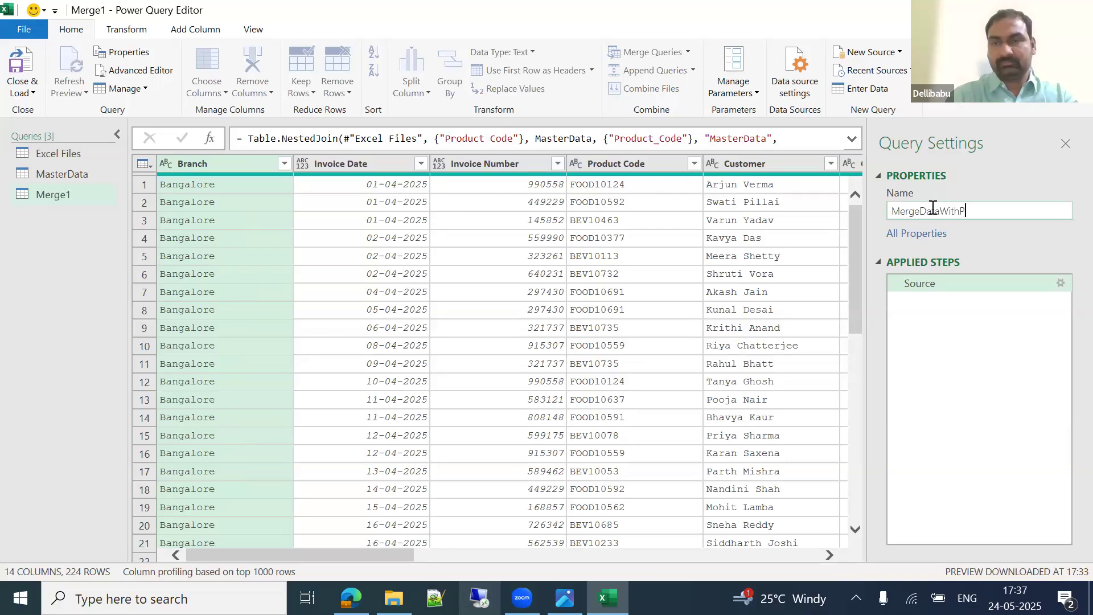
pyautogui.write('roduct Desc')
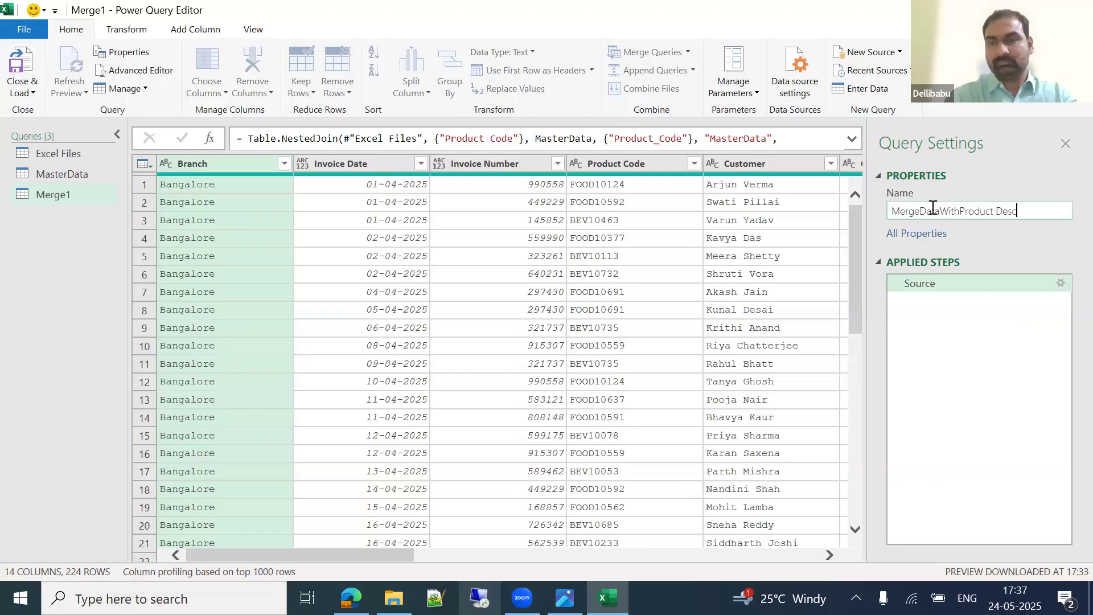
pyautogui.press('Return')
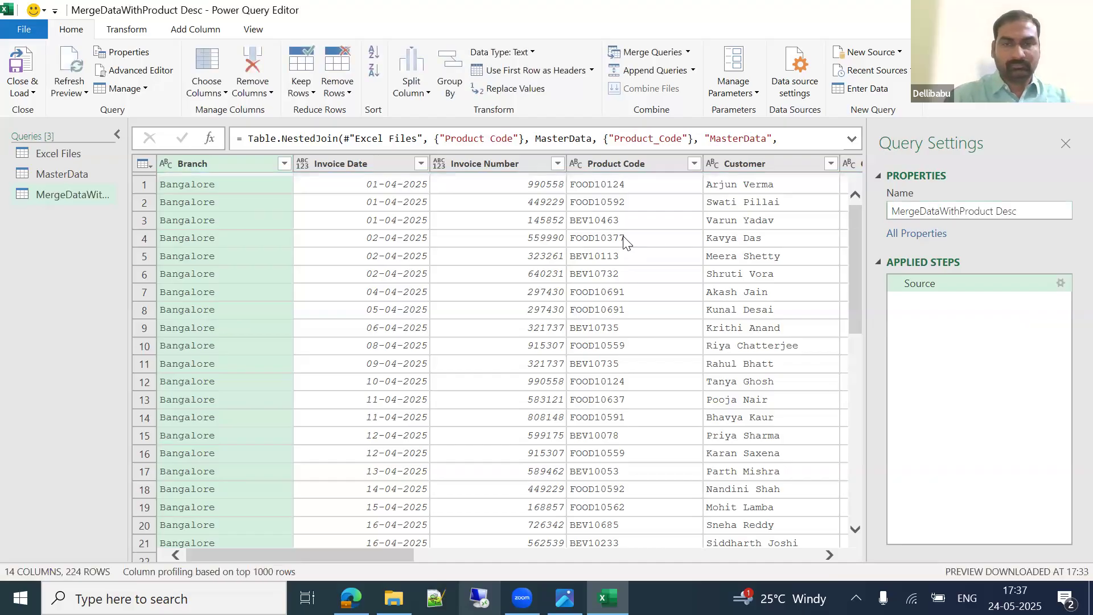
# Step: Expand MasterData into Product and Category columns, without Product_Code or the column-name prefix
pyautogui.click(623, 236)
pyautogui.press('Right')
pyautogui.press('Right')
pyautogui.press('Right')
pyautogui.press('Right')
pyautogui.press('Right')
pyautogui.press('Right')
pyautogui.press('Right')
pyautogui.press('Right')
pyautogui.press('Right')
pyautogui.press('Right')
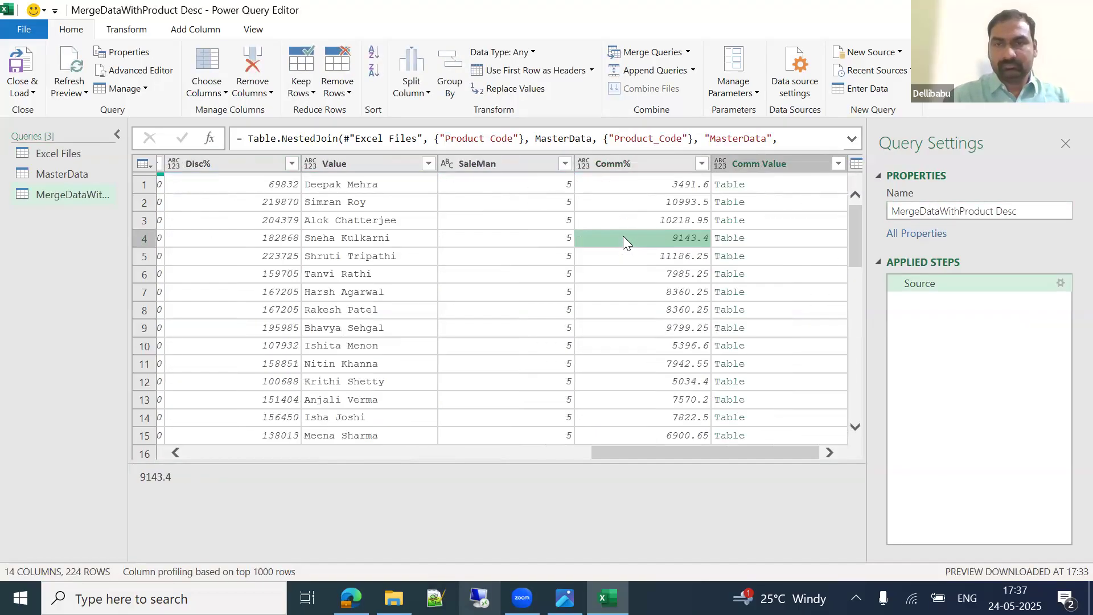
pyautogui.click(839, 165)
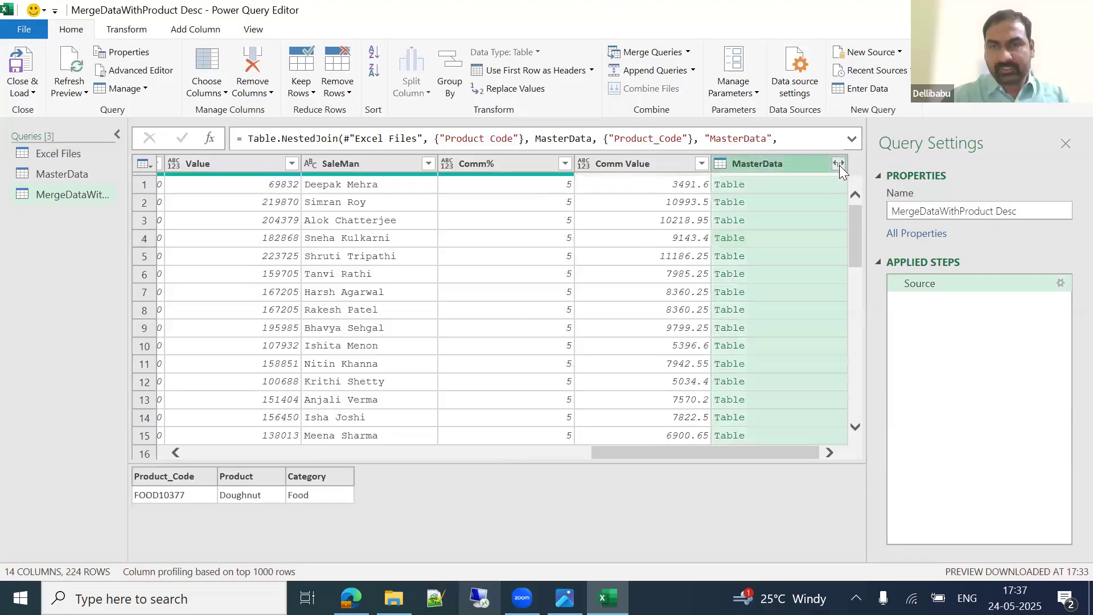
pyautogui.click(613, 326)
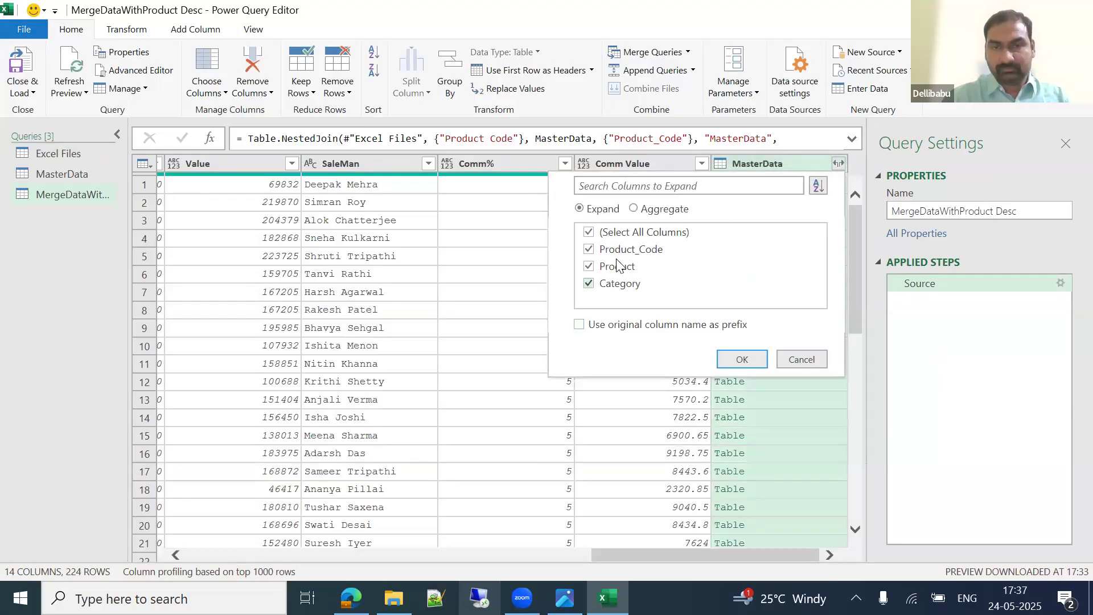
pyautogui.click(616, 251)
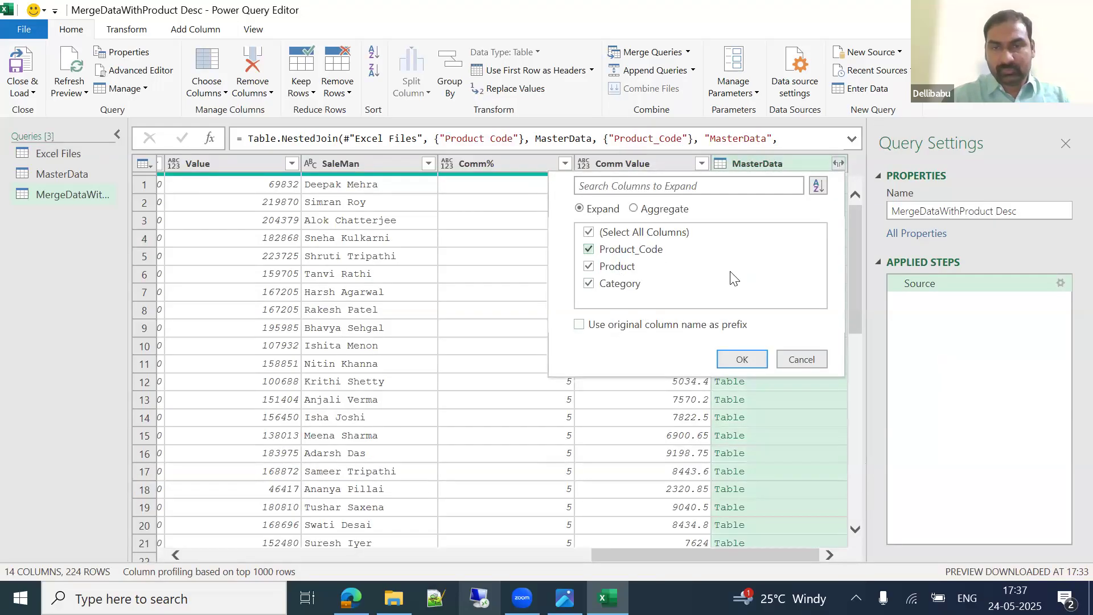
pyautogui.click(742, 359)
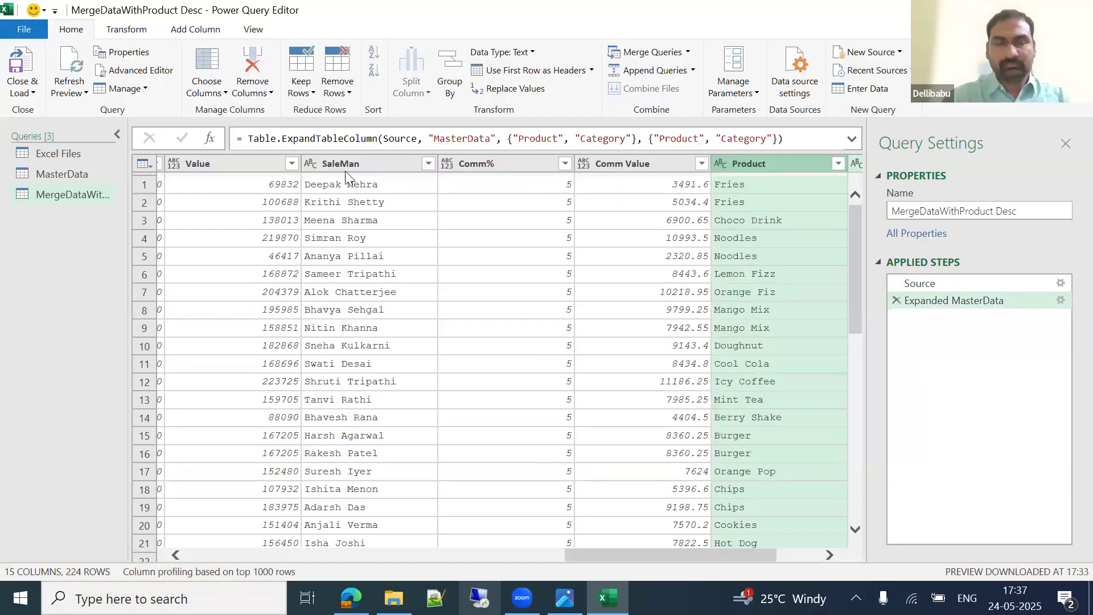
pyautogui.click(23, 91)
# Step: Load the merged query as a table on a new worksheet, then delete that loaded range
pyautogui.click(60, 129)
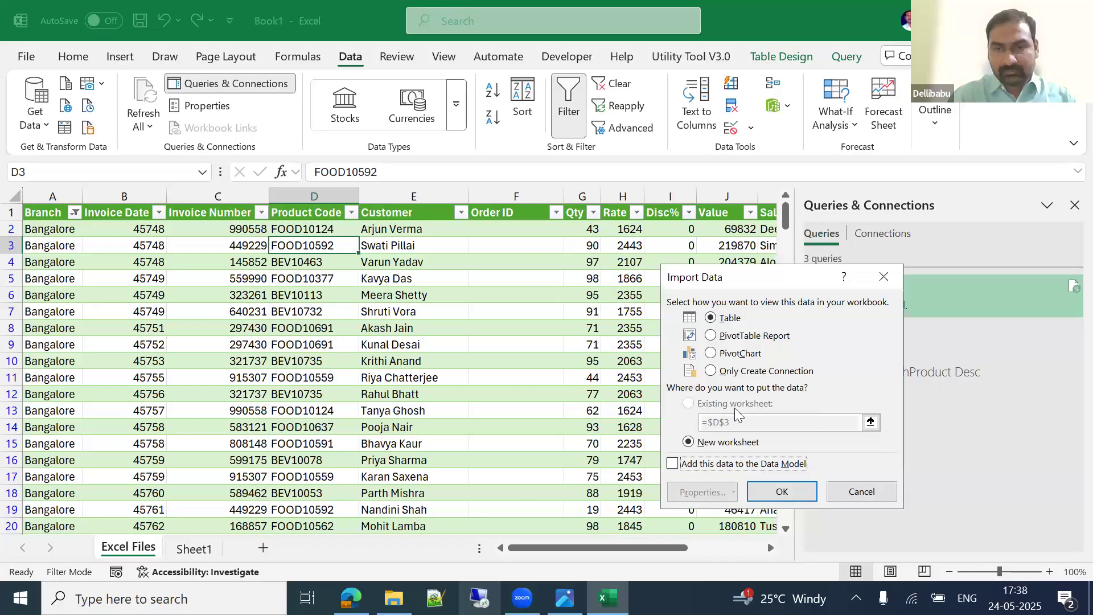
pyautogui.click(784, 491)
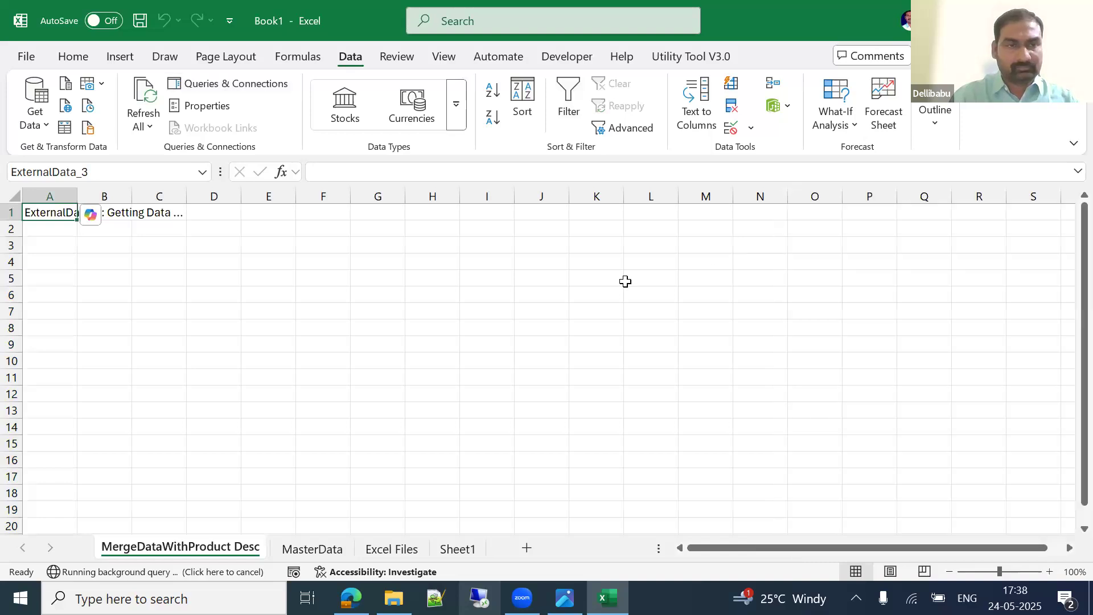
pyautogui.click(246, 278)
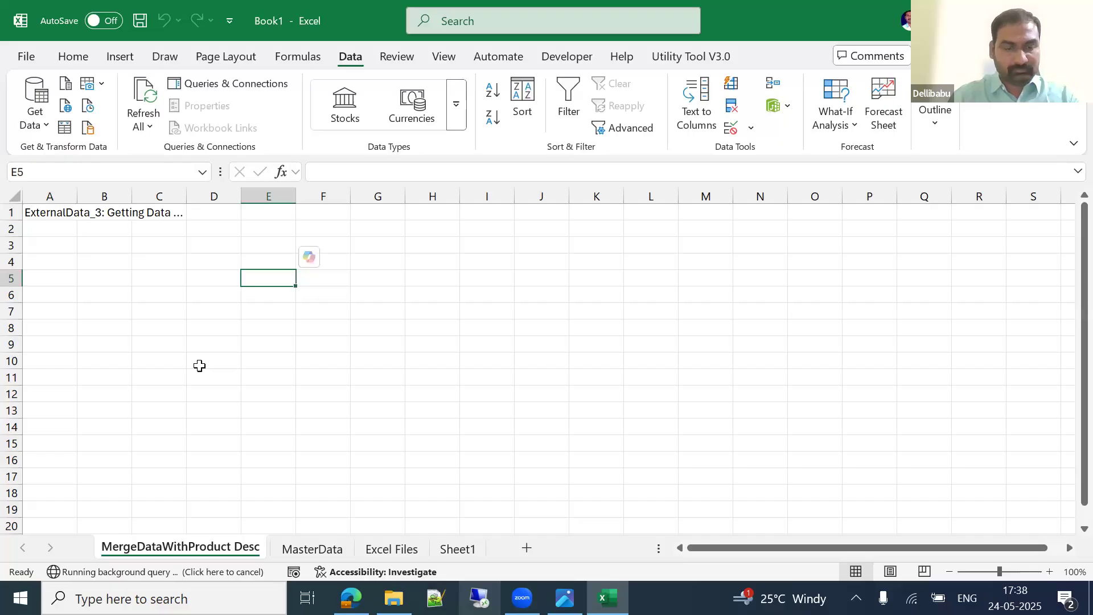
pyautogui.hotkey('ctrl', 'Home')
pyautogui.press('Delete')
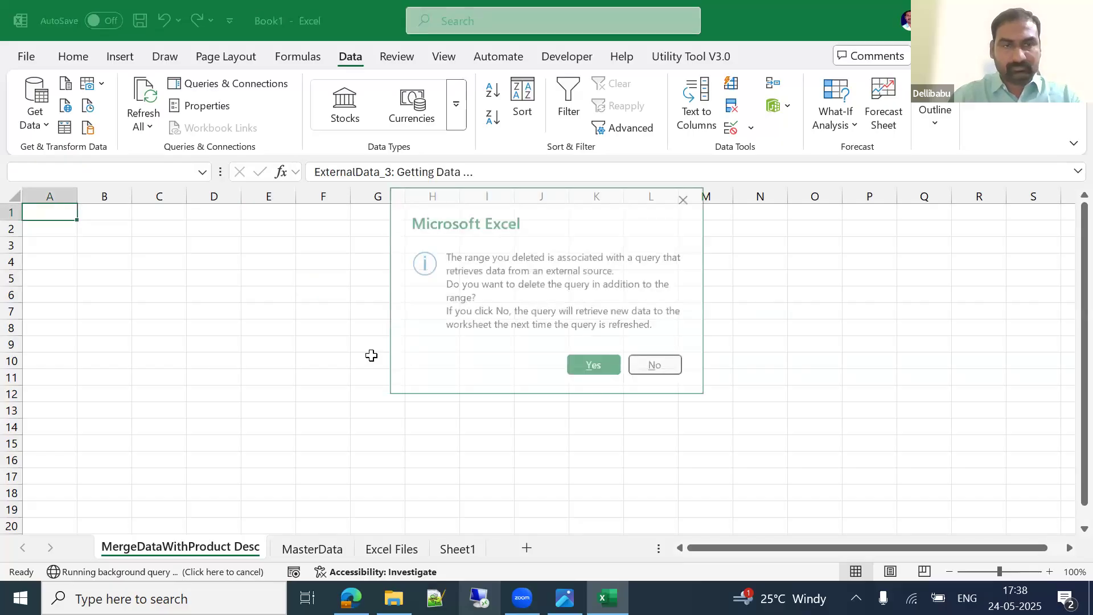
pyautogui.press('Return')
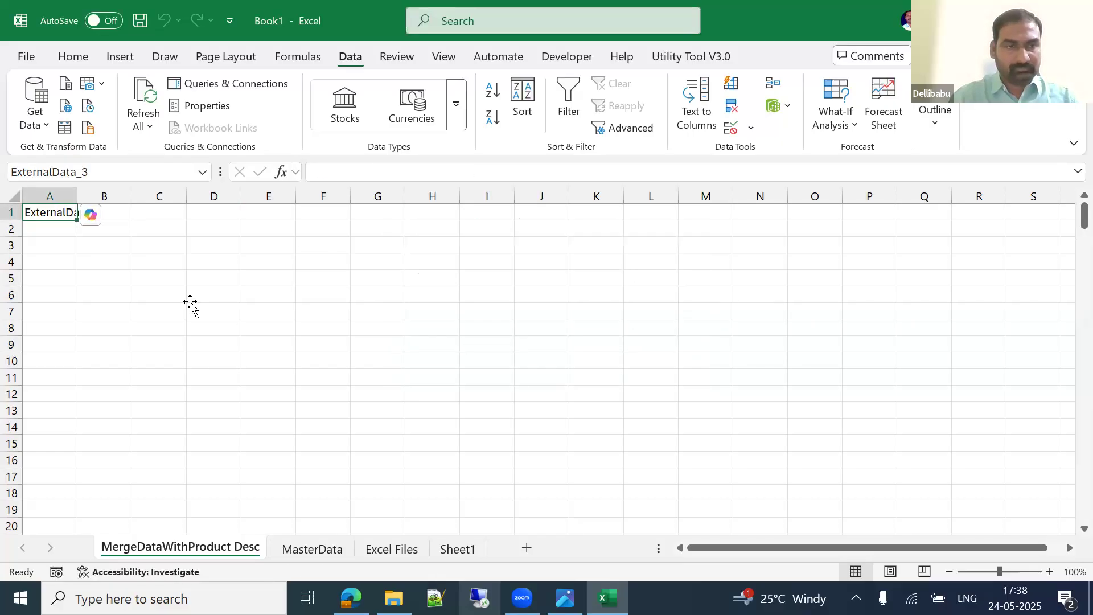
# Step: Dismiss the save prompt unsaved and add a blank Sheet2
pyautogui.click(190, 301)
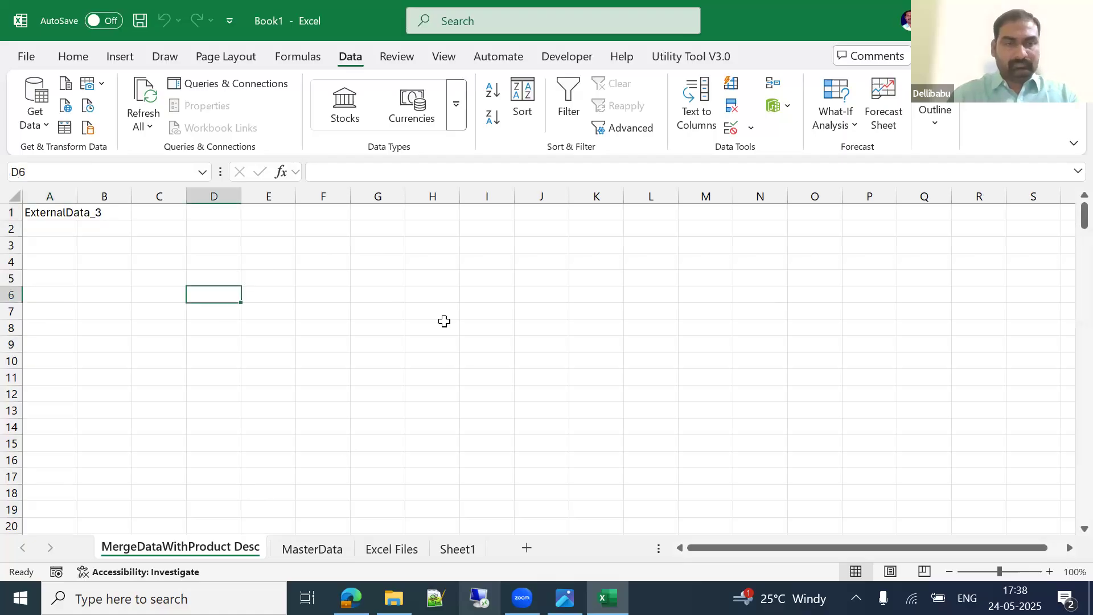
pyautogui.click(119, 298)
pyautogui.hotkey('ctrl', 's')
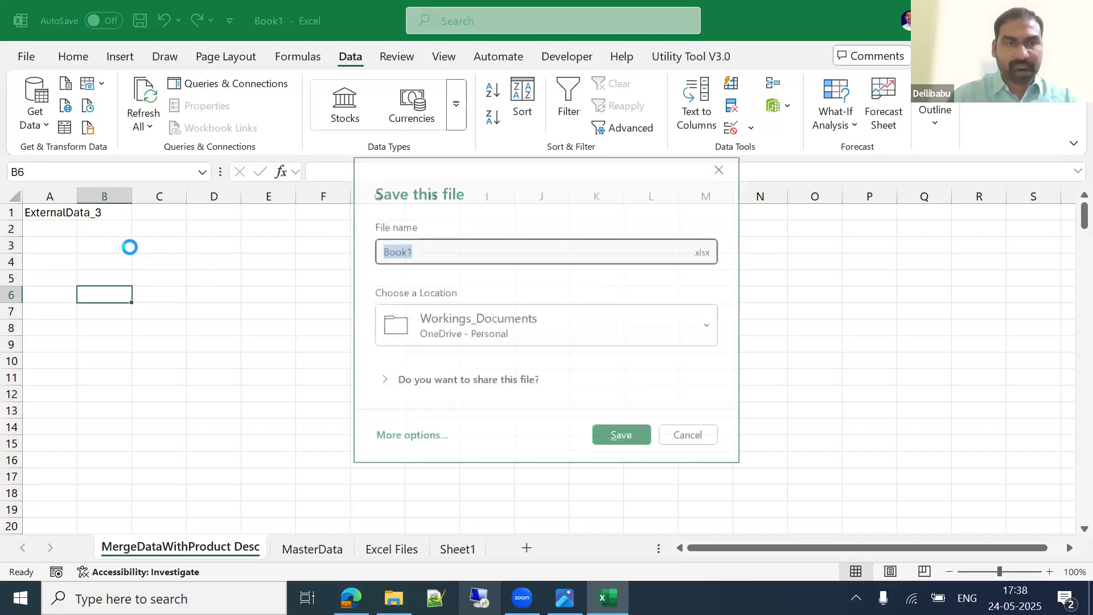
pyautogui.press('Escape')
pyautogui.click(534, 547)
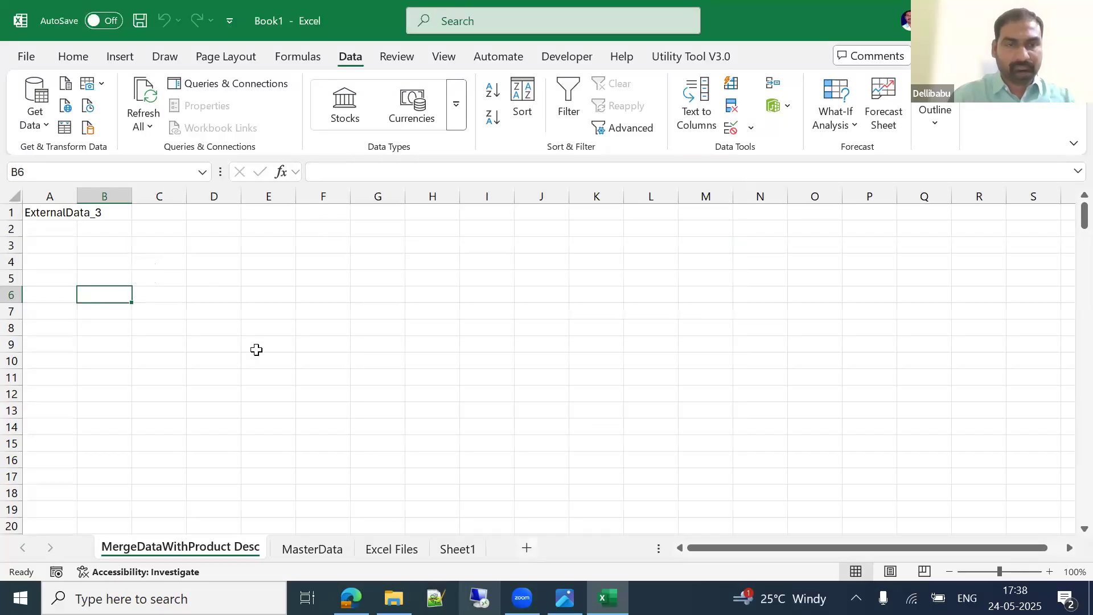
# Step: Load the MergeDataWithProduct Desc query onto Sheet2 as a table at A1
pyautogui.click(236, 90)
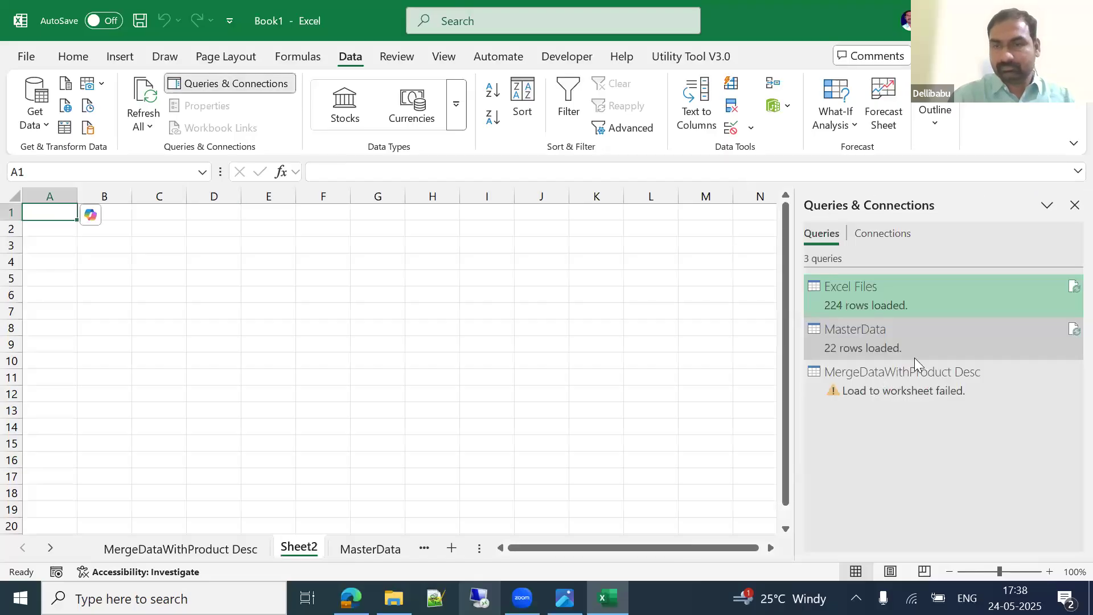
pyautogui.rightClick(905, 376)
pyautogui.click(929, 385)
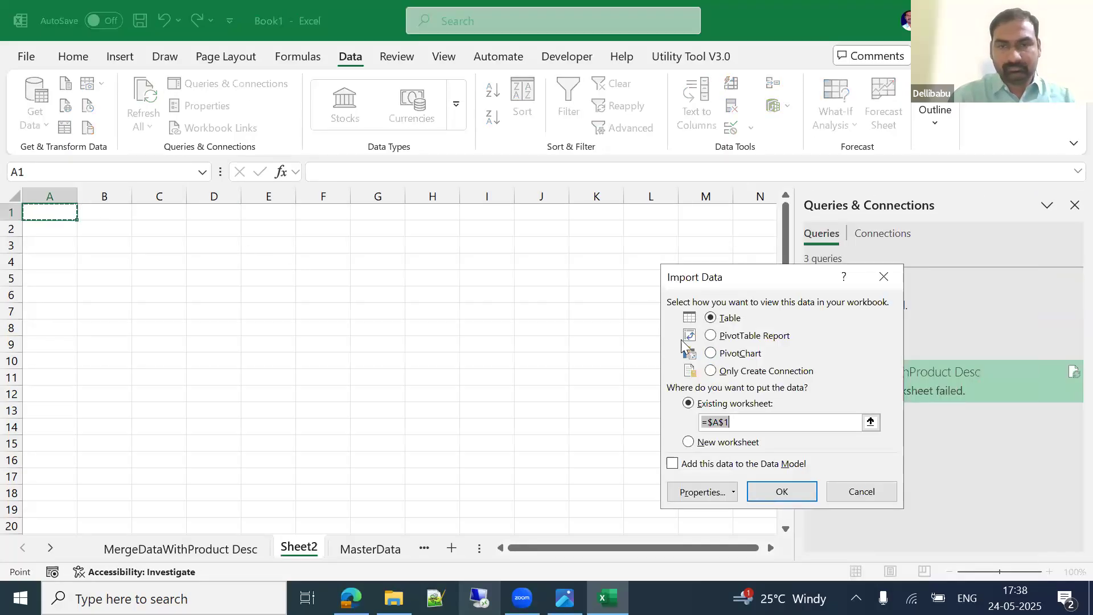
pyautogui.click(782, 492)
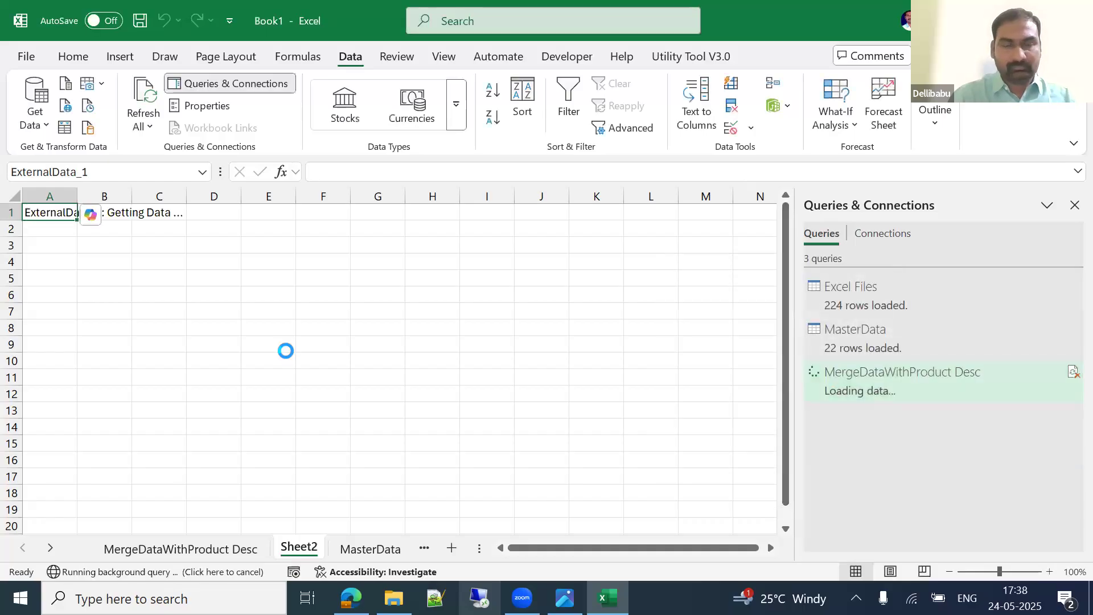
# Step: Apply a Date format to the Invoice Date column
pyautogui.click(118, 197)
pyautogui.click(74, 60)
pyautogui.hotkey('ctrl', 'shift', '3')
pyautogui.press('Down')
pyautogui.press('Up')
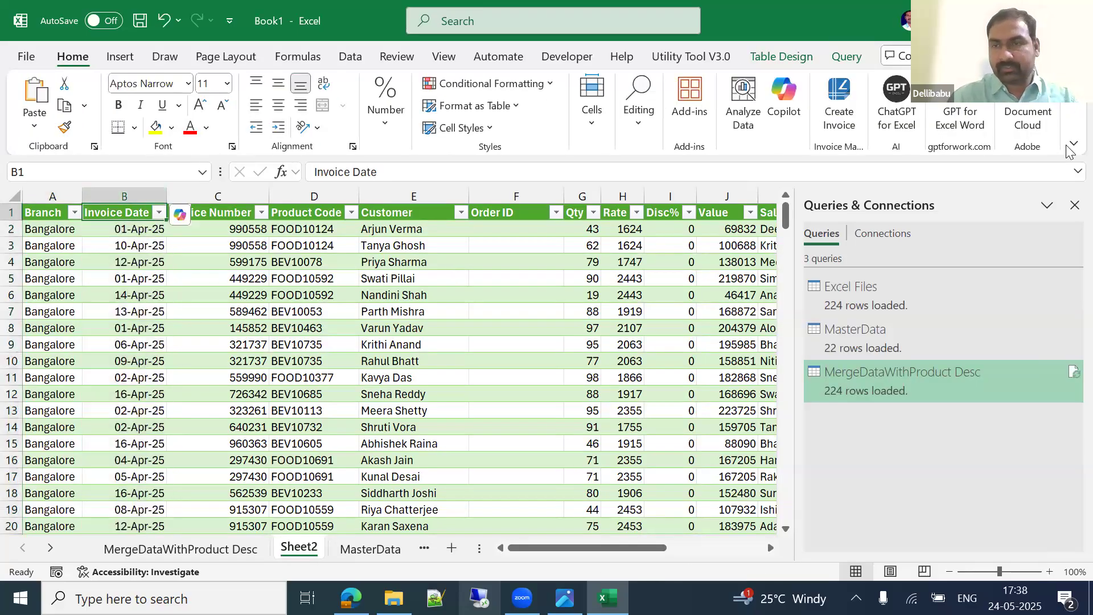
# Step: Review the table's last columns and the Product and Category filter lists
pyautogui.click(1074, 206)
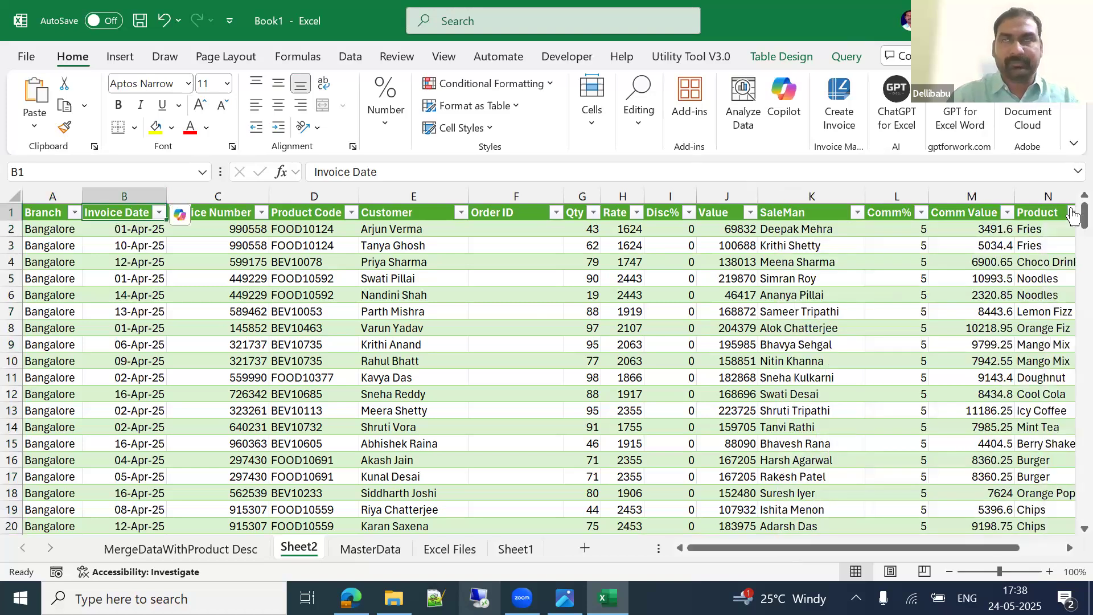
pyautogui.click(1072, 209)
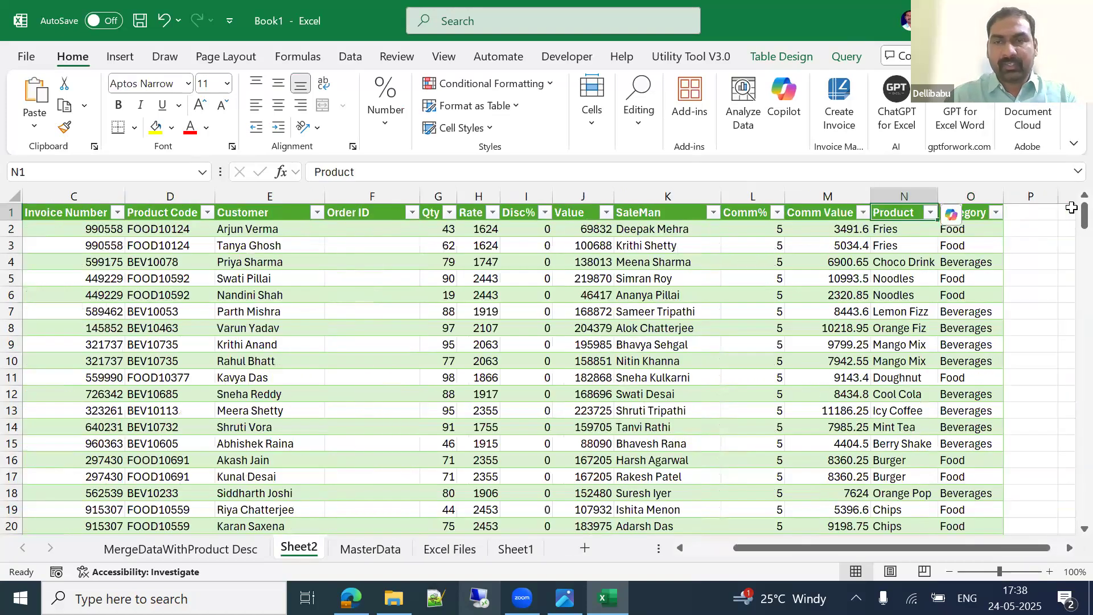
pyautogui.hotkey('ctrl', 'Left')
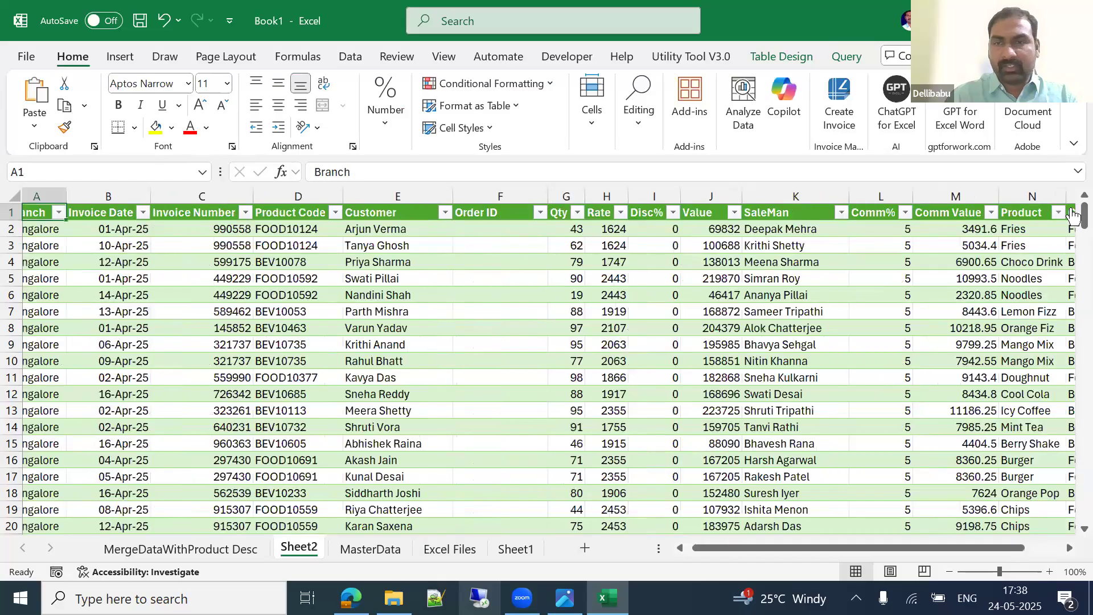
pyautogui.click(1071, 216)
pyautogui.hotkey('alt', 'Down')
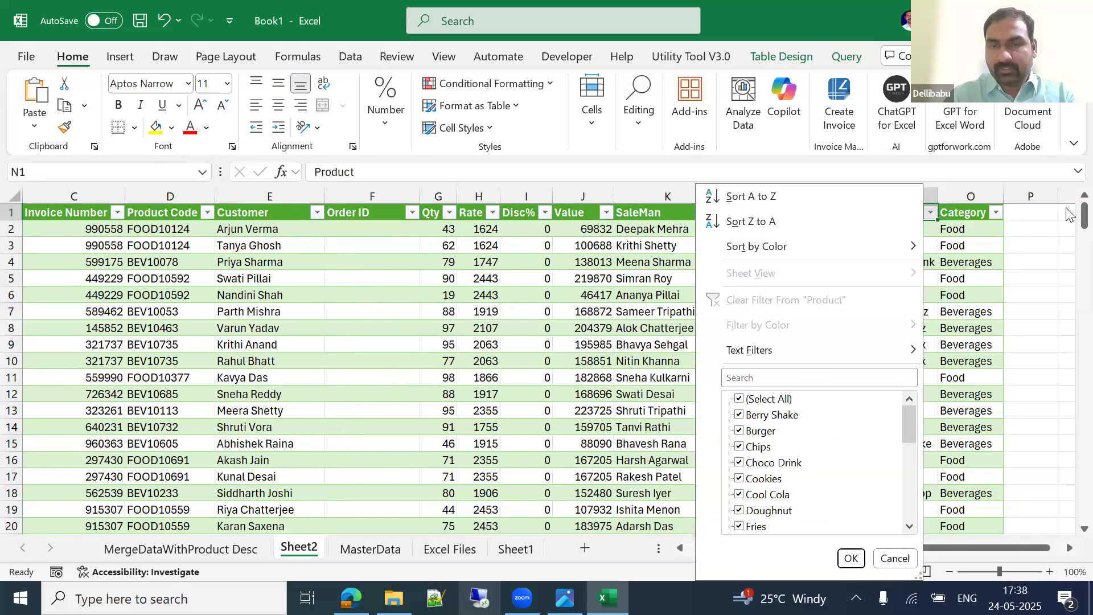
pyautogui.press('Escape')
pyautogui.press('Right')
pyautogui.hotkey('alt', 'Down')
pyautogui.press('Escape')
pyautogui.hotkey('ctrl', 'Left')
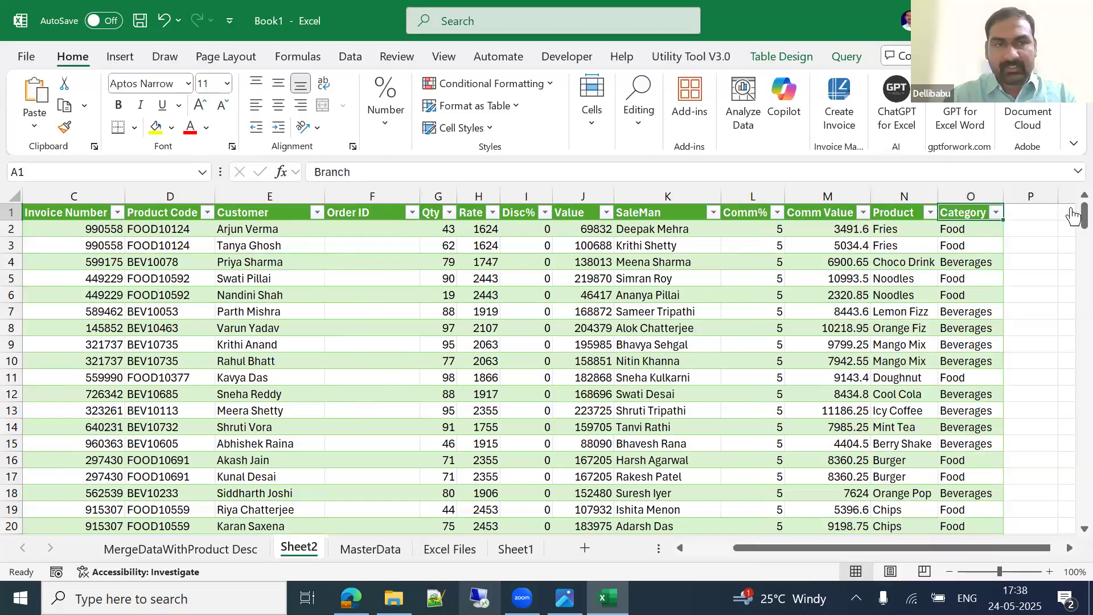
# Step: Create an empty PivotTable1 from the merged sales table on a new Sheet3
pyautogui.hotkey('ctrl', 'shift', 'Right')
pyautogui.press('Down')
pyautogui.press('Down')
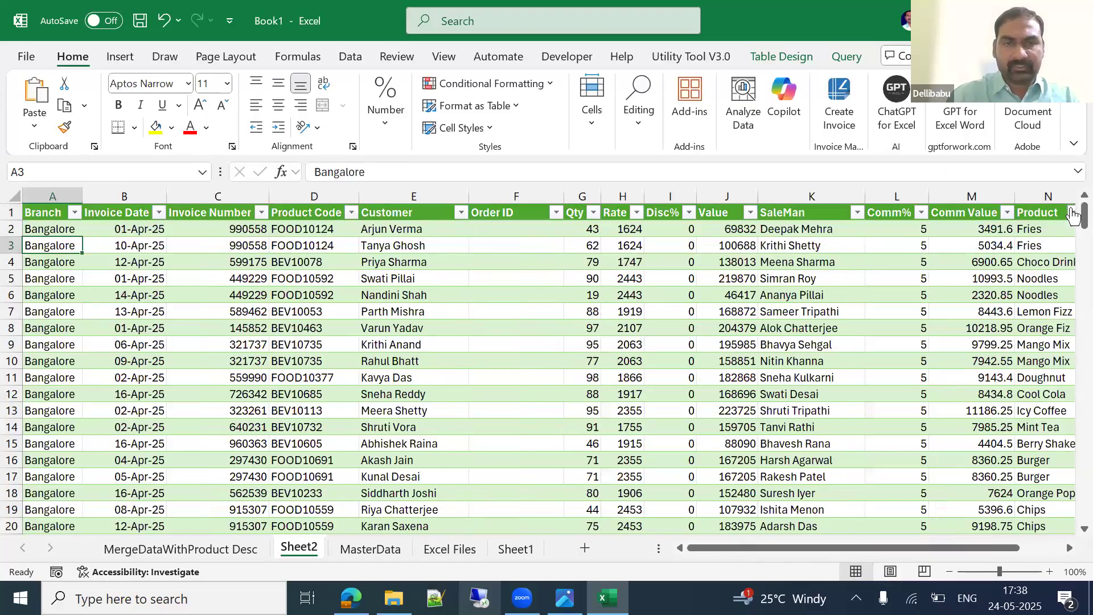
pyautogui.press('alt')
pyautogui.click(517, 267)
pyautogui.hotkey('alt', 'd')
# Step: Build a Sheet3 pivot table with Branch rows and Count of Value (44 each, total 224)
pyautogui.press('p')
pyautogui.click(911, 512)
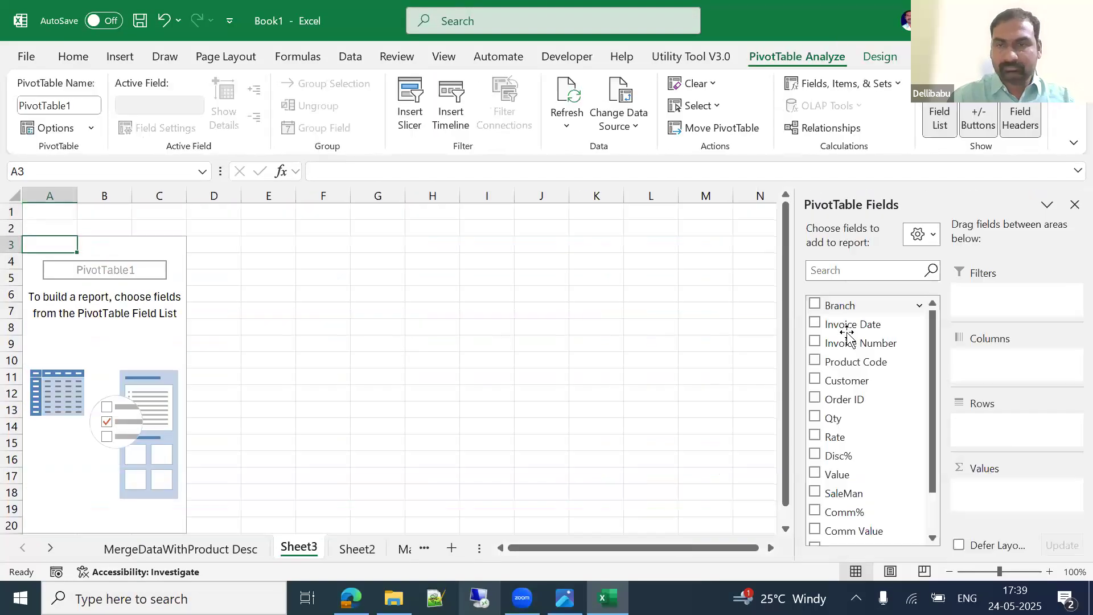
pyautogui.moveTo(846, 305)
pyautogui.mouseDown()
pyautogui.moveTo(1006, 391)
pyautogui.moveTo(997, 435)
pyautogui.mouseUp()
pyautogui.moveTo(857, 479); pyautogui.dragTo(1003, 488)
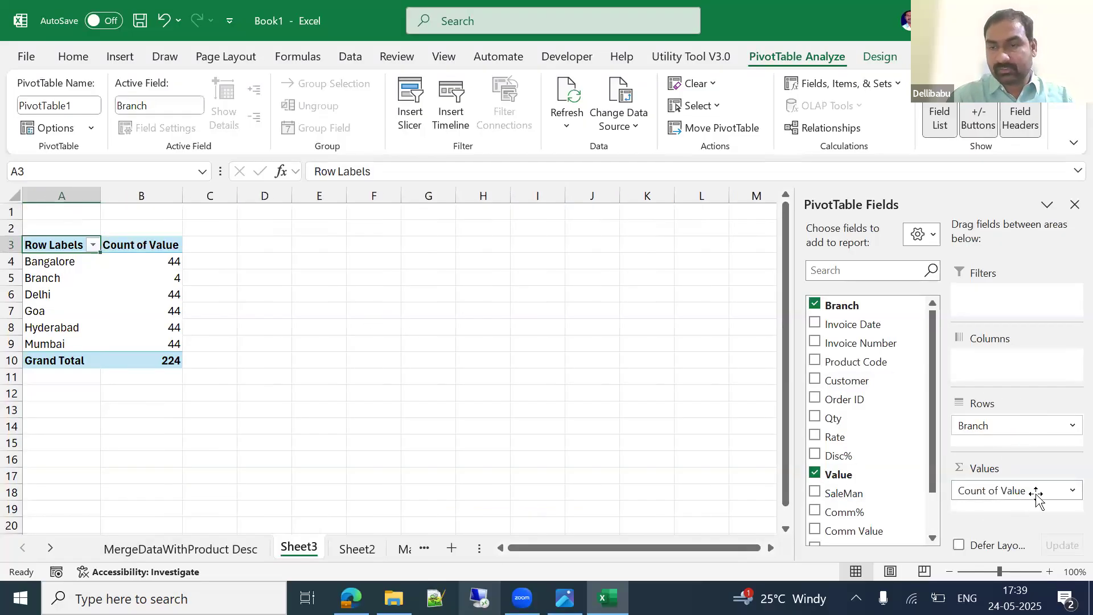
pyautogui.click(992, 493)
pyautogui.click(990, 493)
# Step: Change the Value field to summarise by Sum instead of Count
pyautogui.click(990, 492)
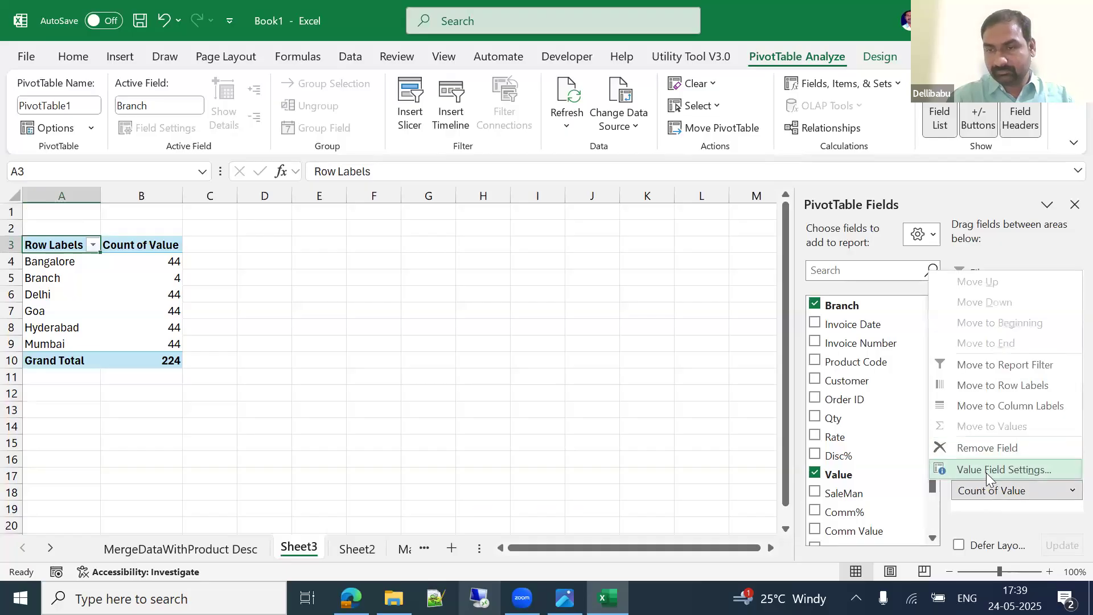
pyautogui.click(986, 470)
pyautogui.click(658, 403)
pyautogui.click(811, 511)
# Step: Apply Comma Style to column B, giving a Grand Total of 3,20,73,956.80
pyautogui.click(159, 195)
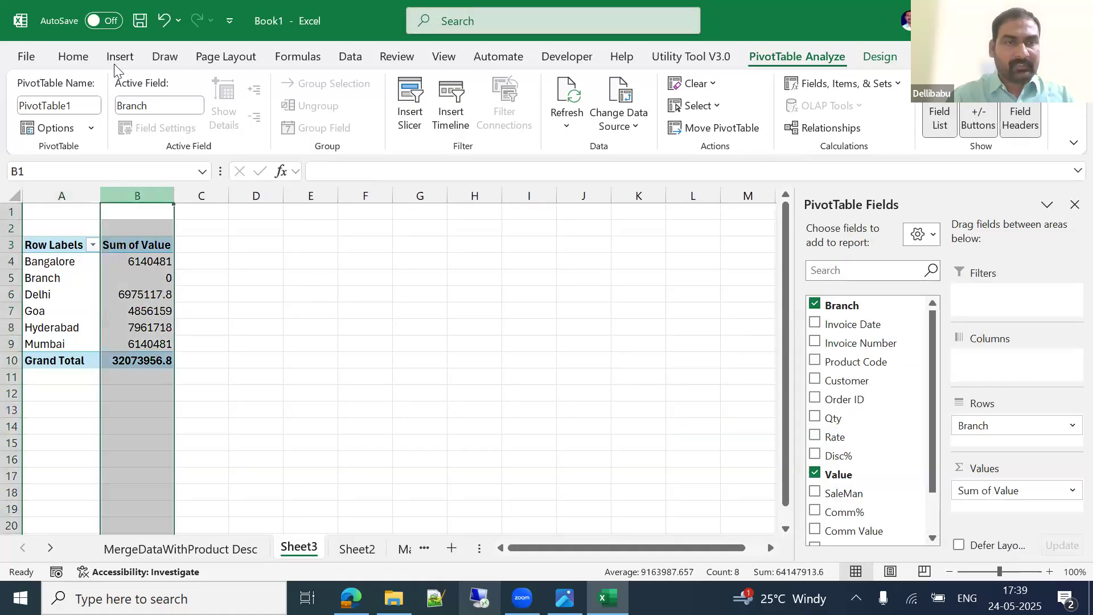
pyautogui.click(79, 57)
pyautogui.hotkey('ctrl', 'F1')
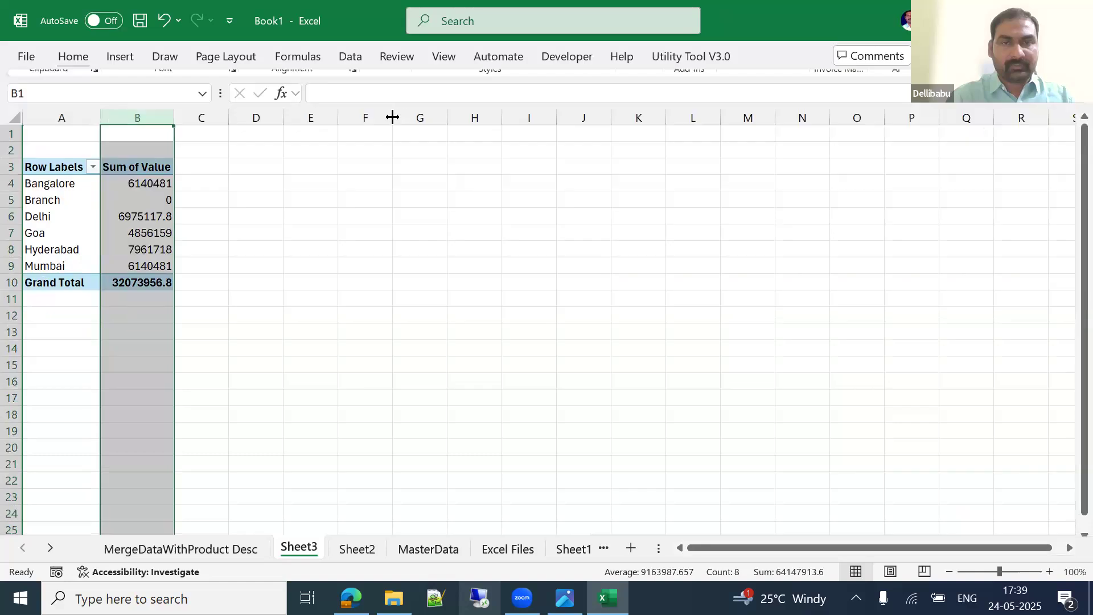
pyautogui.click(80, 55)
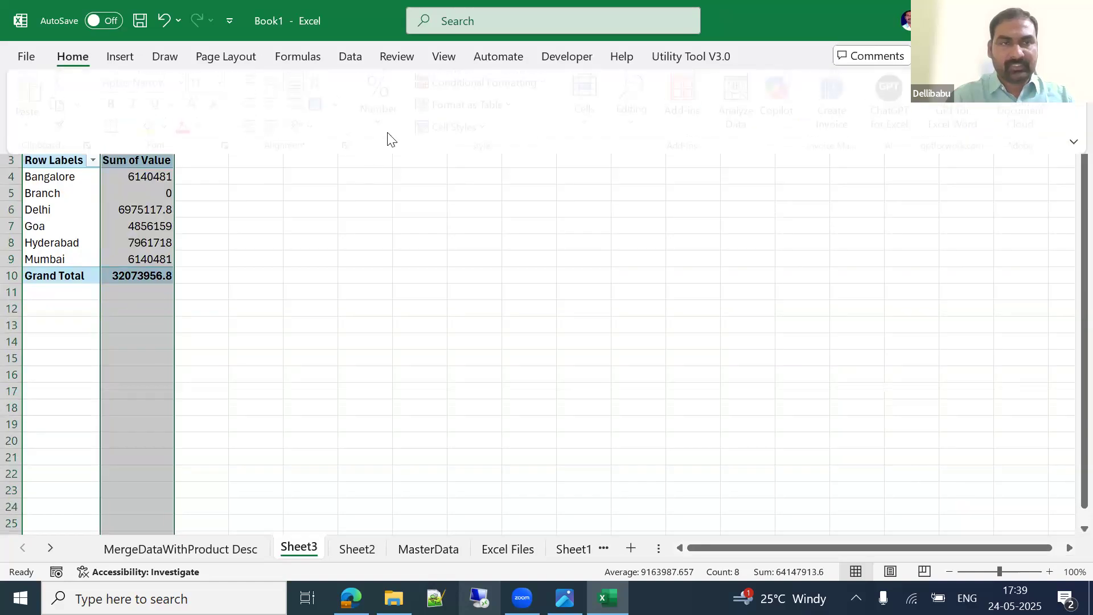
pyautogui.click(386, 112)
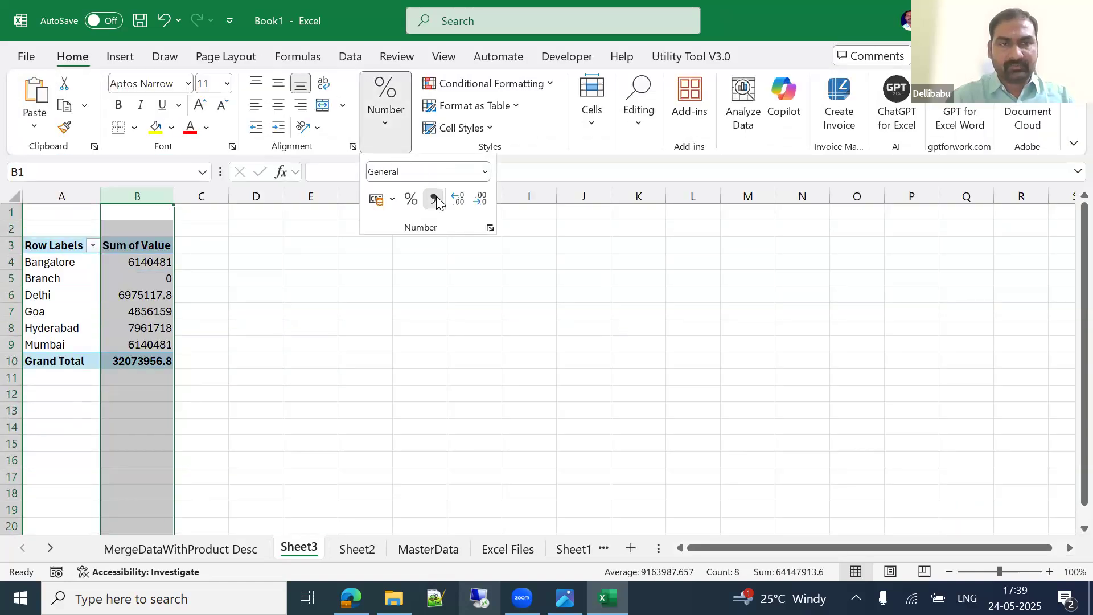
pyautogui.click(435, 199)
pyautogui.click(163, 295)
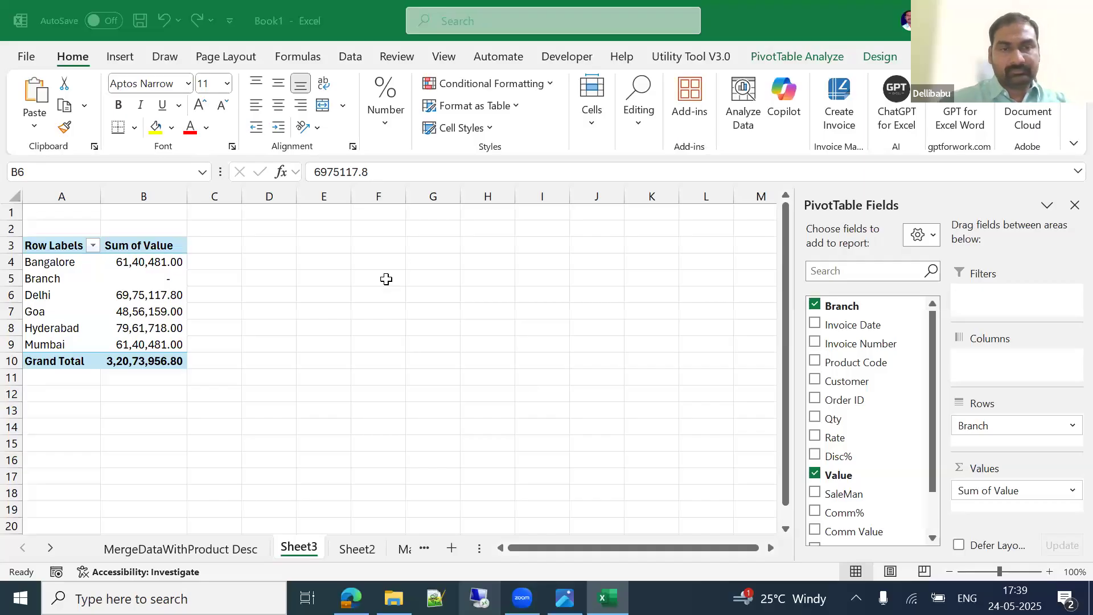
pyautogui.click(448, 247)
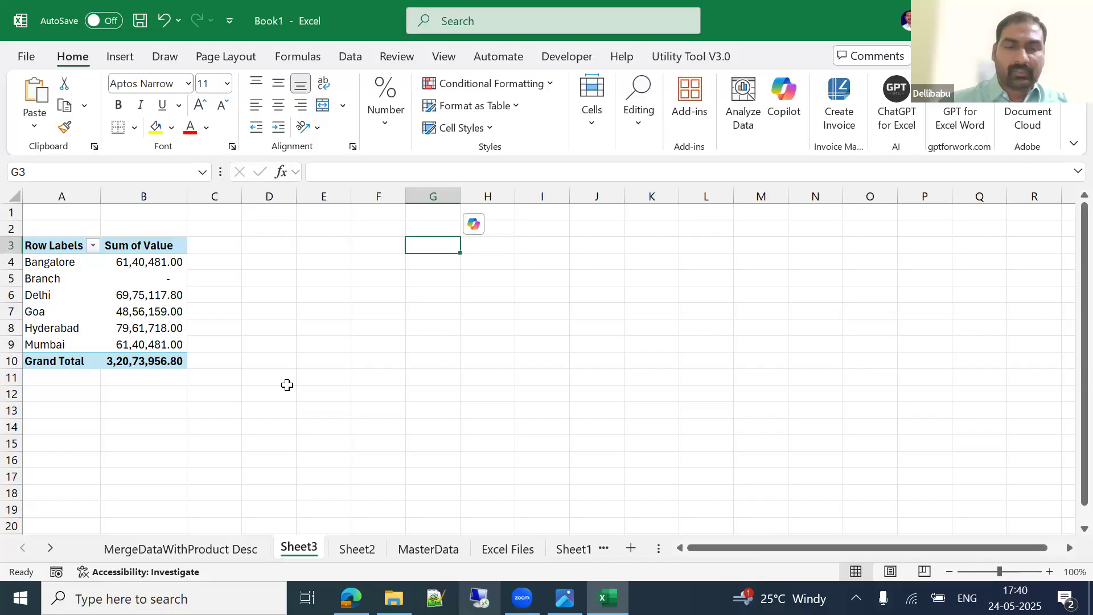
# Step: Return to Sheet2 and browse the sales table from the Branch header to the last row
pyautogui.hotkey('ctrl', 'pagedown')
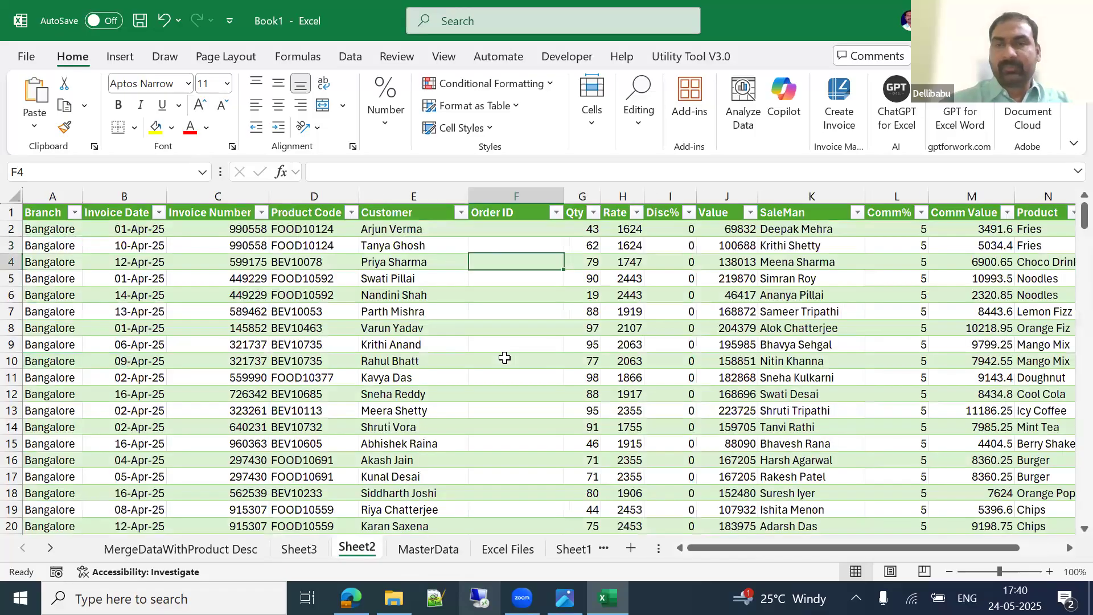
pyautogui.hotkey('ctrl', 'Up')
pyautogui.hotkey('ctrl', 'Right')
pyautogui.hotkey('ctrl', 'Left')
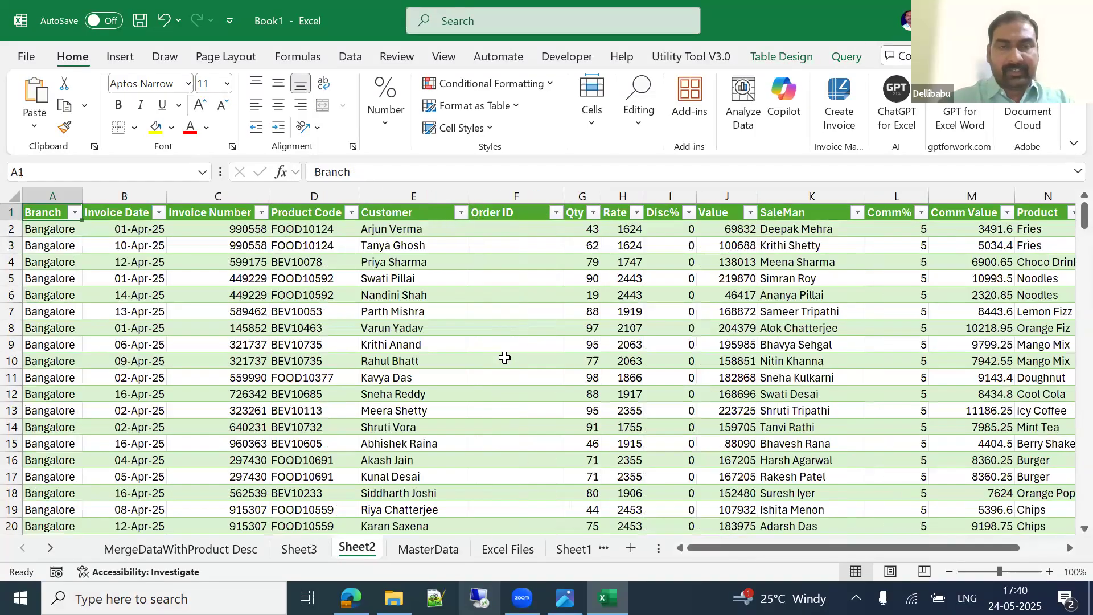
pyautogui.hotkey('ctrl', 'F1')
pyautogui.press('Right')
pyautogui.press('Left')
pyautogui.hotkey('ctrl', 'Down')
pyautogui.hotkey('ctrl', 'Up')
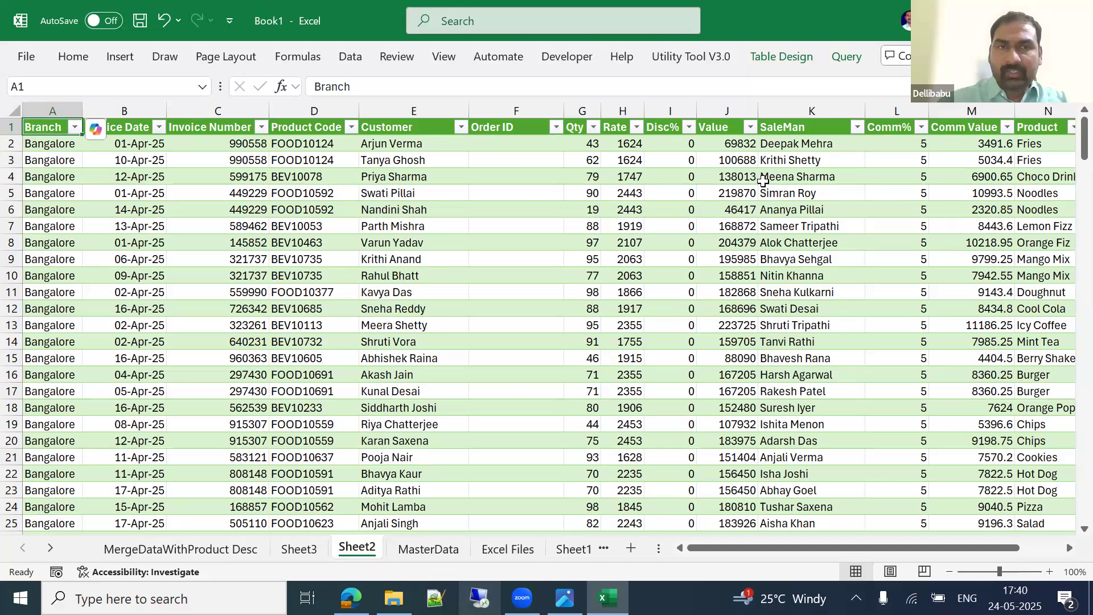
pyautogui.click(573, 245)
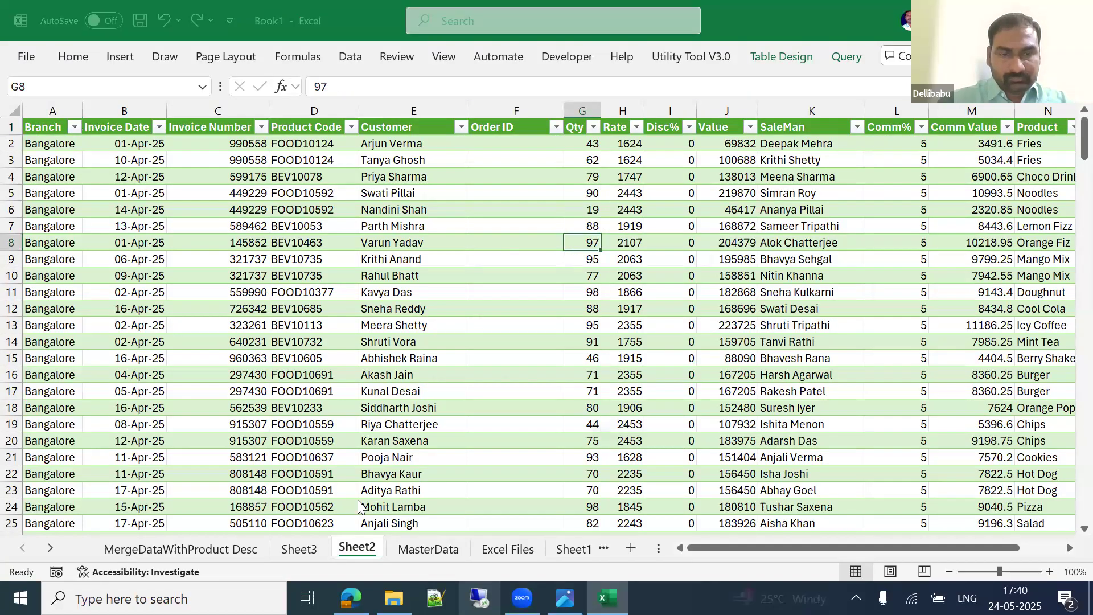
# Step: Close the Book1 workbook without saving changes
pyautogui.hotkey('ctrl', 's')
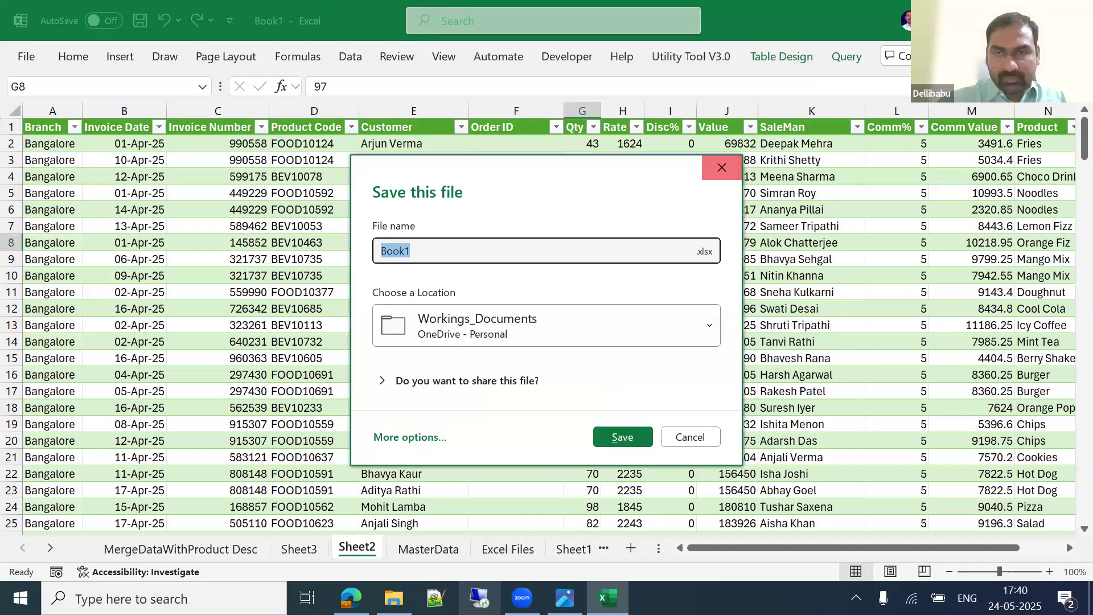
pyautogui.click(722, 167)
pyautogui.hotkey('alt', 'F4')
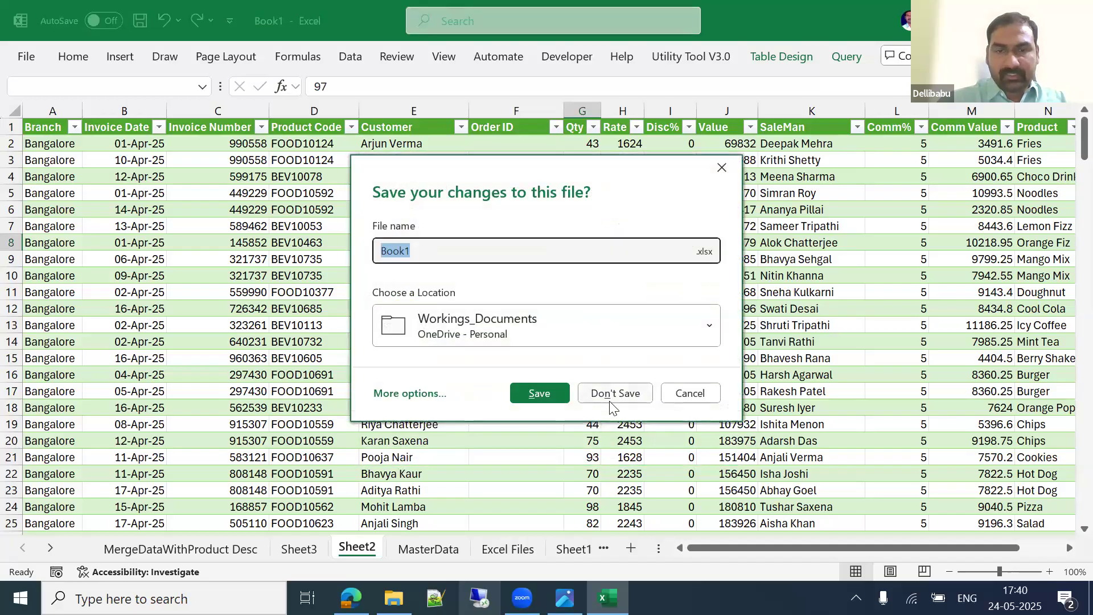
pyautogui.click(615, 391)
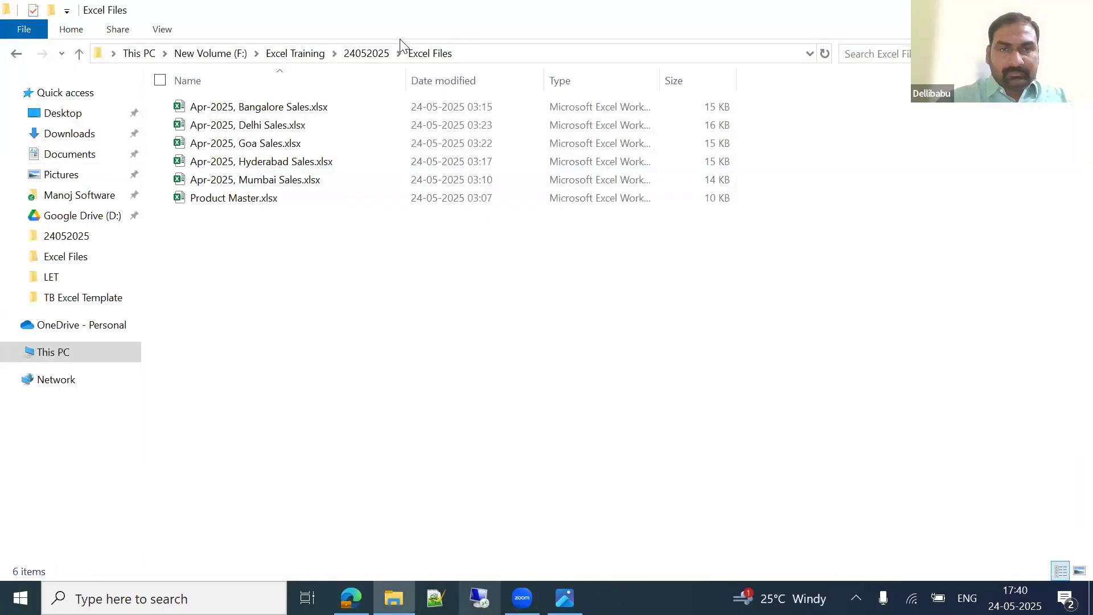
# Step: Go up to the 24052025 folder and launch TallyPrime from the desktop
pyautogui.click(375, 53)
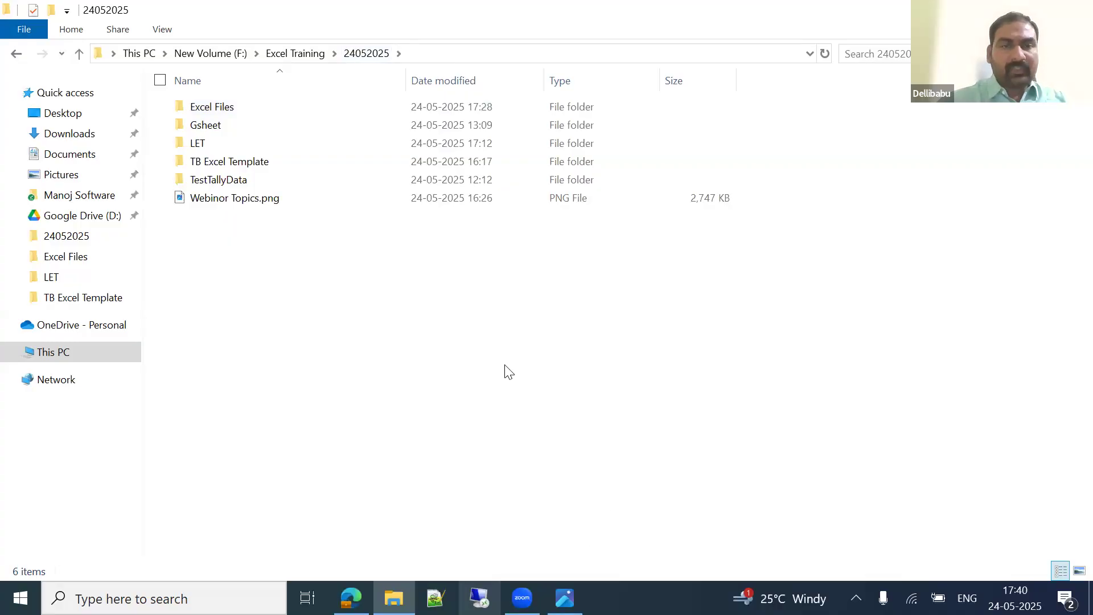
pyautogui.hotkey('alt', 'Tab')
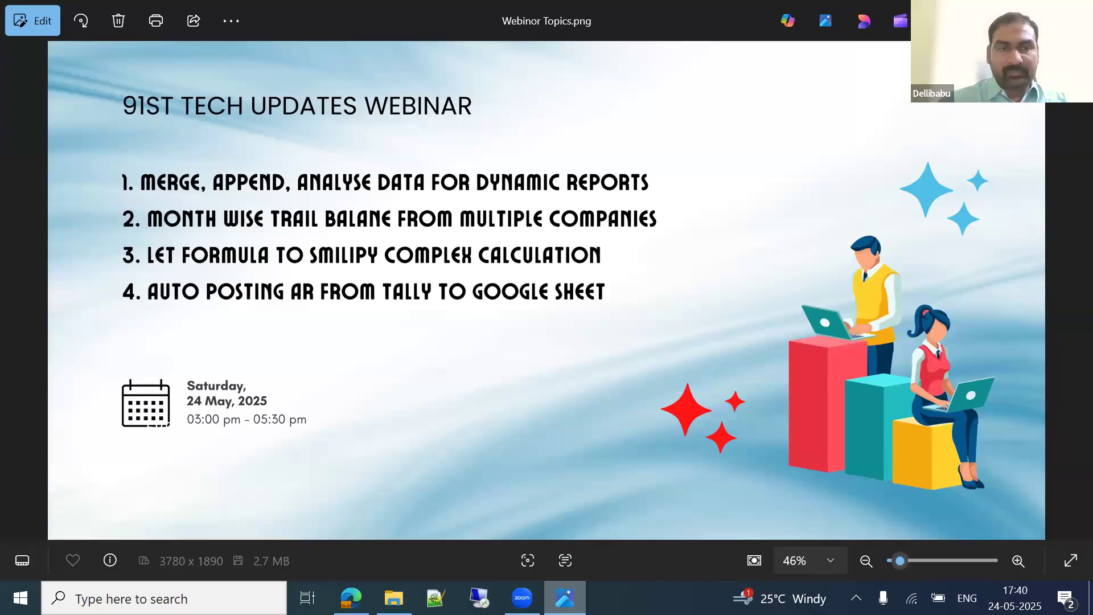
pyautogui.hotkey('alt', 'Tab')
pyautogui.press('Down')
pyautogui.press('Down')
pyautogui.press('Down')
pyautogui.press('super+d')
pyautogui.doubleClick(107, 395)
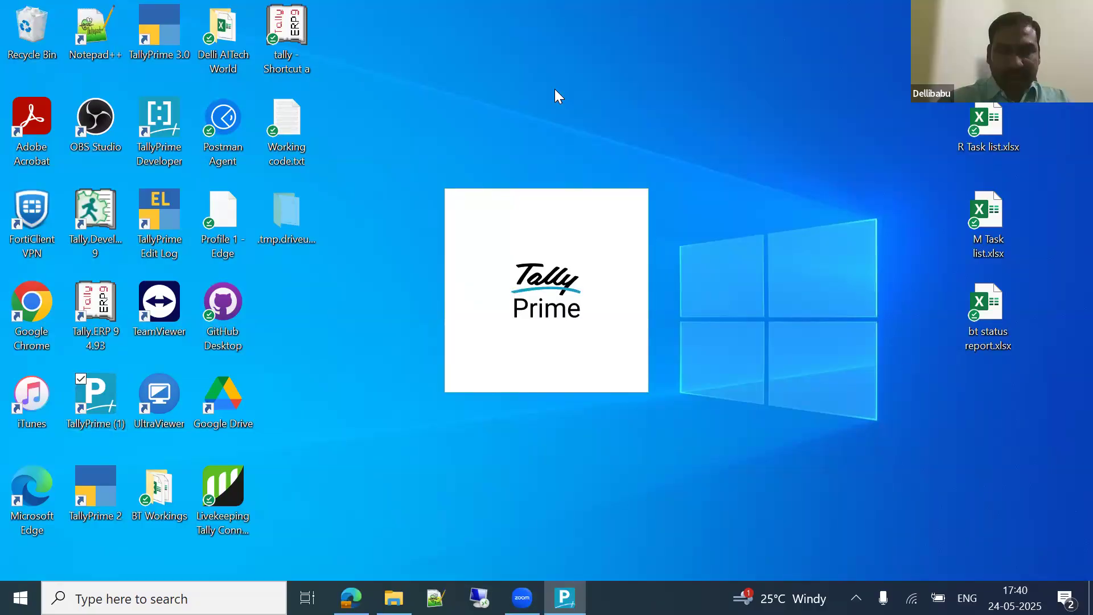
# Step: Open the TestTallyData folder and copy its path from the address bar
pyautogui.click(394, 597)
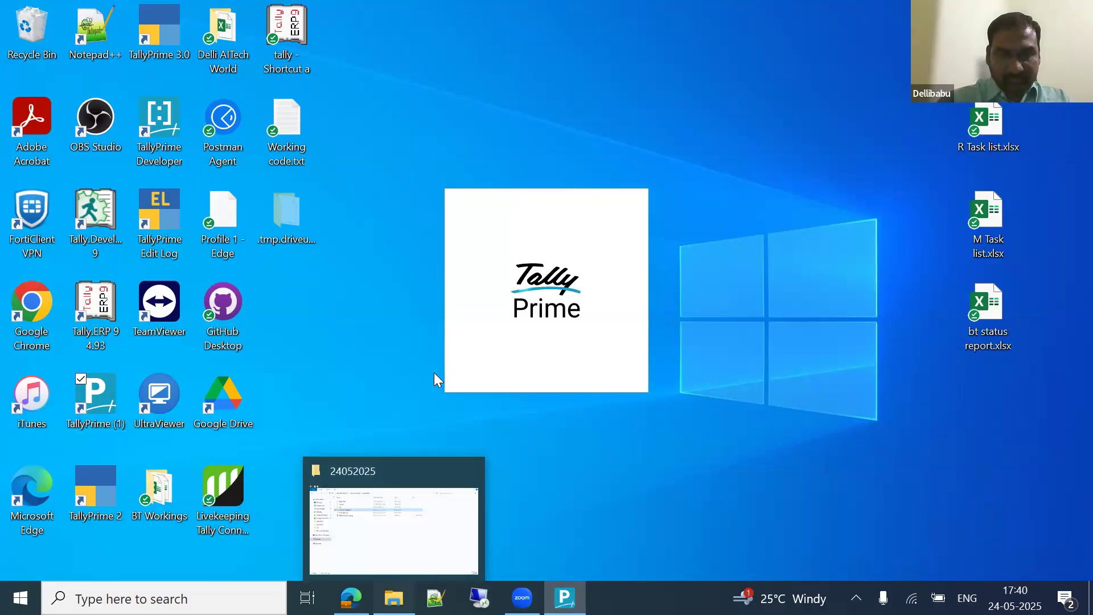
pyautogui.click(302, 227)
pyautogui.doubleClick(218, 182)
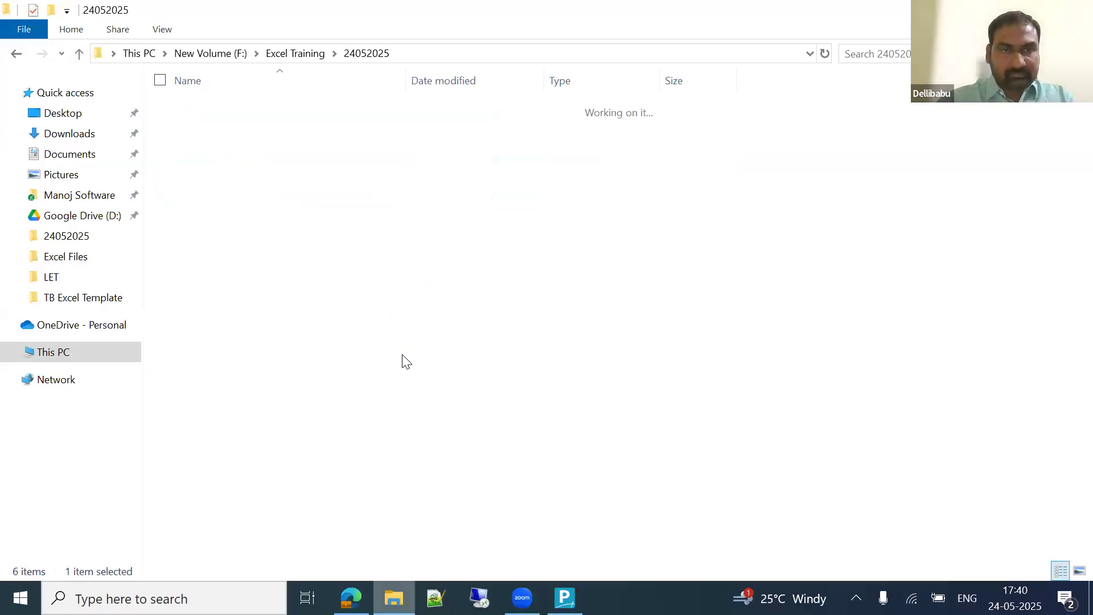
pyautogui.hotkey('alt', 'd')
pyautogui.hotkey('ctrl', 'c')
pyautogui.click(587, 454)
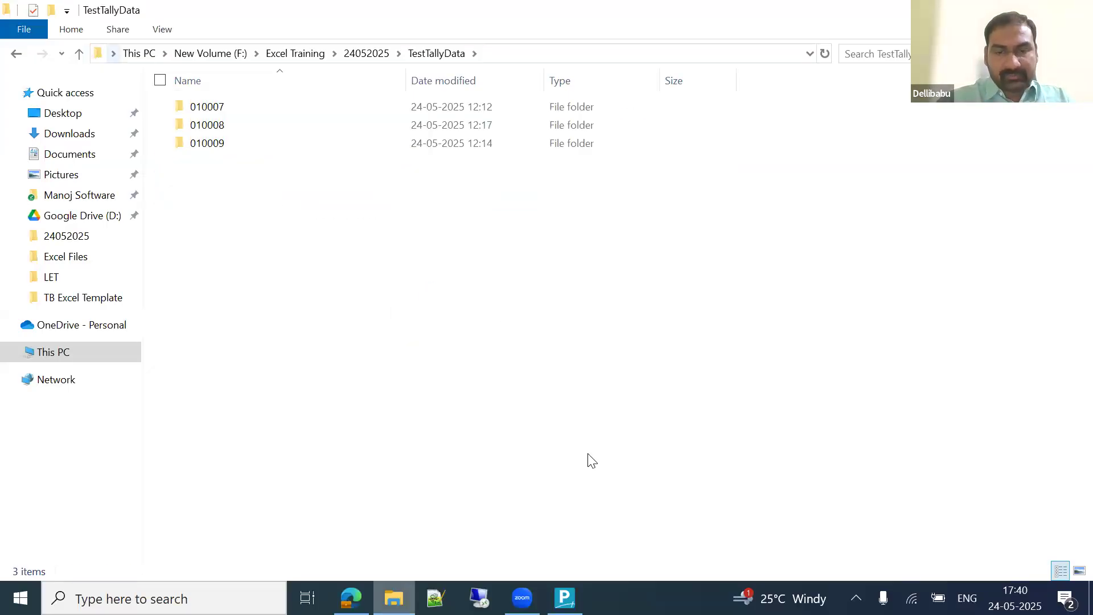
pyautogui.click(565, 598)
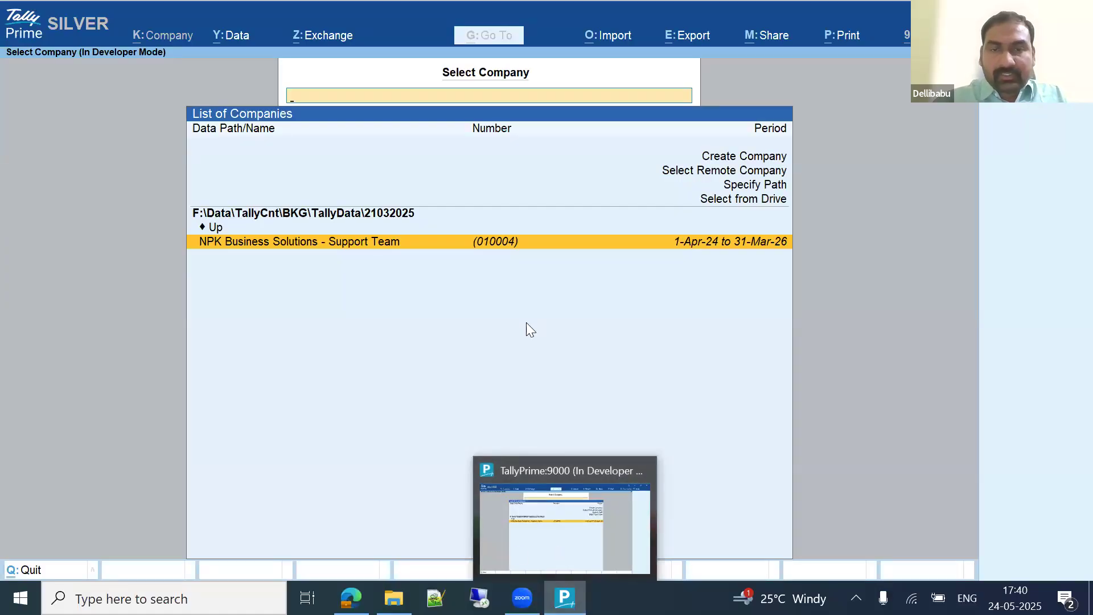
# Step: Point TallyPrime's company list at the pasted TestTallyData data path
pyautogui.press('Return')
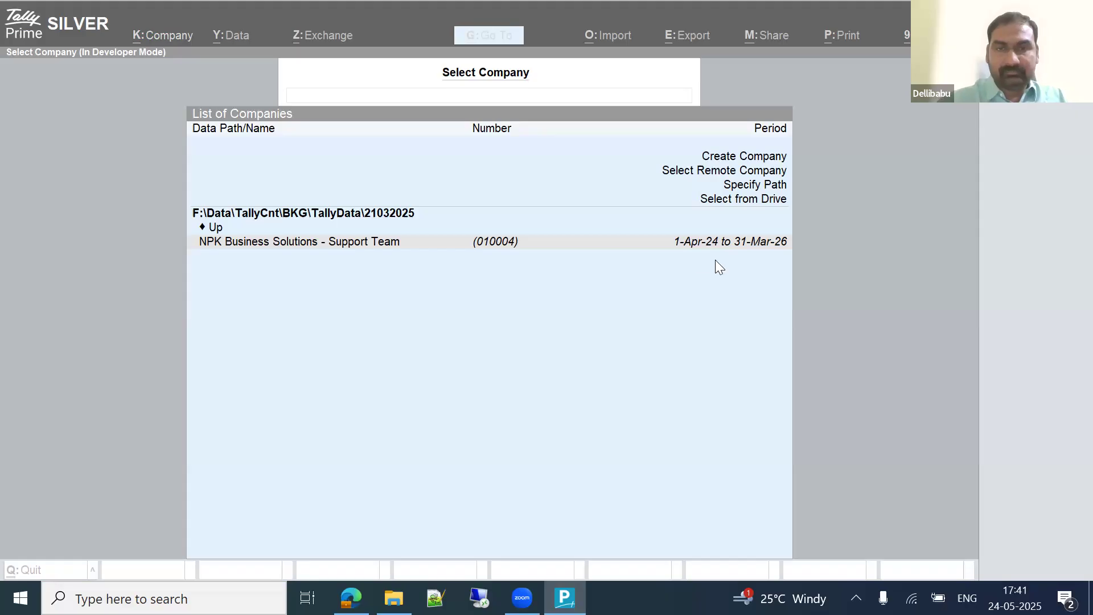
pyautogui.click(445, 353)
pyautogui.press('Up')
pyautogui.press('Up')
pyautogui.press('Up')
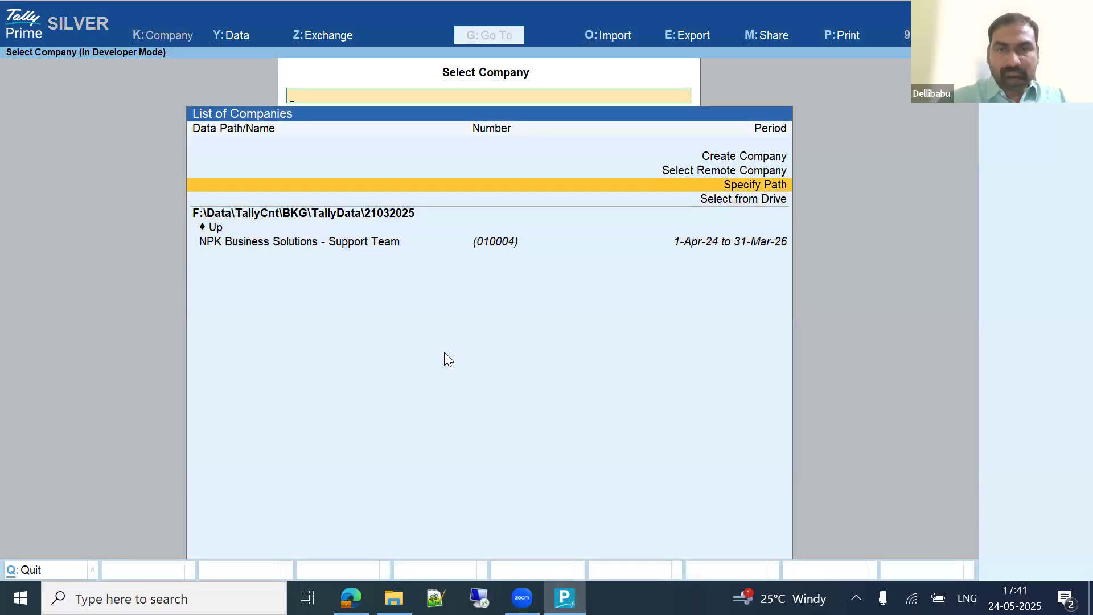
pyautogui.press('Return')
pyautogui.hotkey('ctrl', 'v')
pyautogui.press('Return')
# Step: Select NS Technologies Ltd - C1 and log in to load it
pyautogui.press('Down')
pyautogui.press('Down')
pyautogui.press('Up')
pyautogui.press('Up')
pyautogui.press('Down')
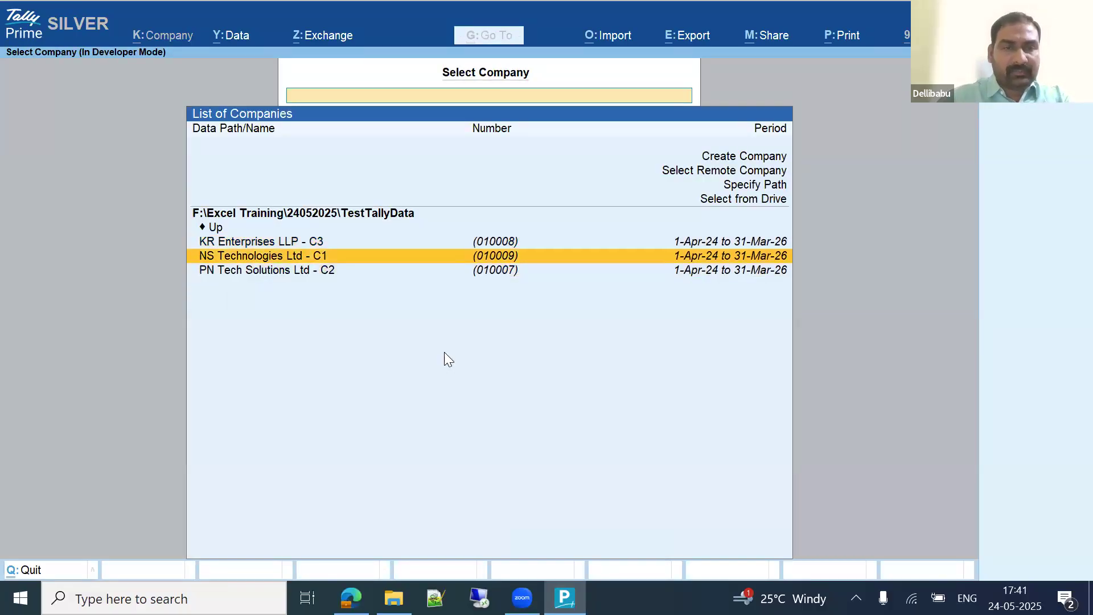
pyautogui.press('Return')
pyautogui.write('a')
pyautogui.press('Return')
pyautogui.write('a')
pyautogui.press('Return')
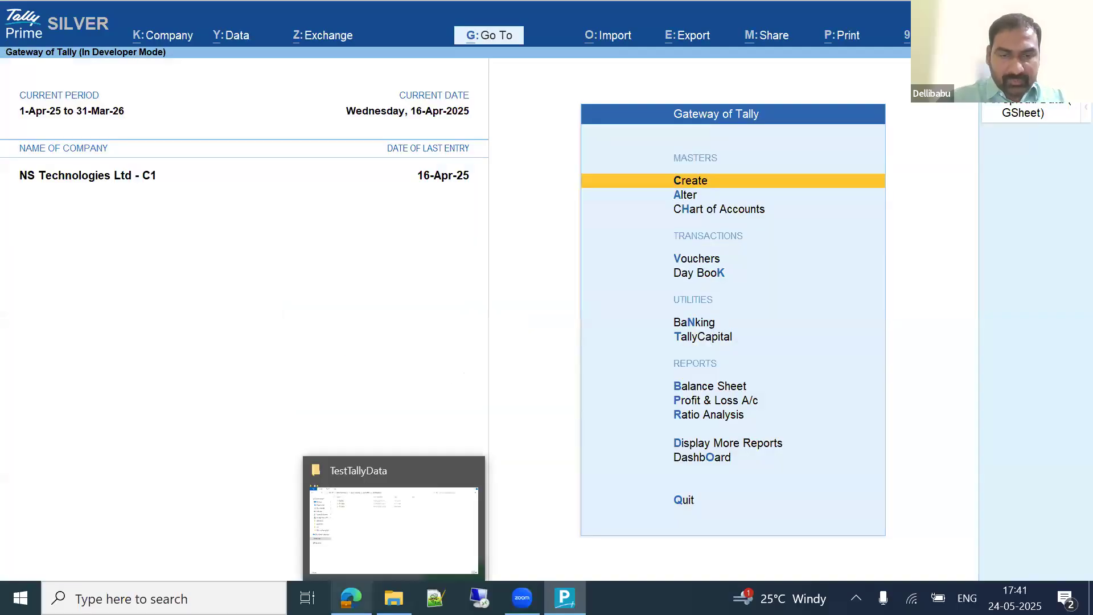
pyautogui.click(393, 598)
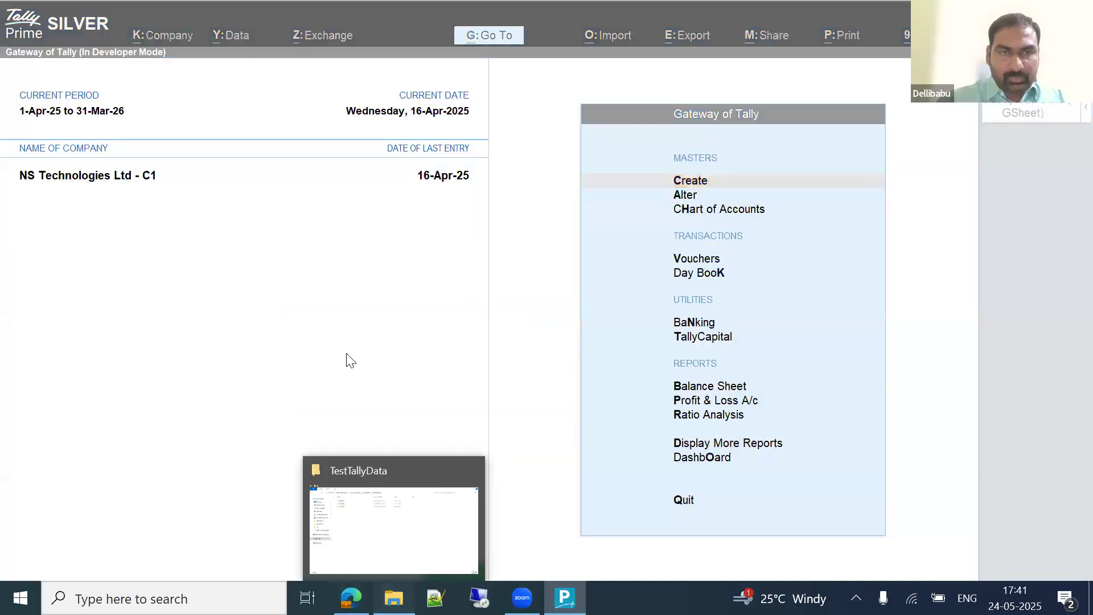
# Step: Open TB Month Wise - Group Company V2.xlsx from the TB Excel Template folder
pyautogui.press('BackSpace')
pyautogui.press('Up')
pyautogui.press('Up')
pyautogui.press('Up')
pyautogui.press('Down')
pyautogui.press('Down')
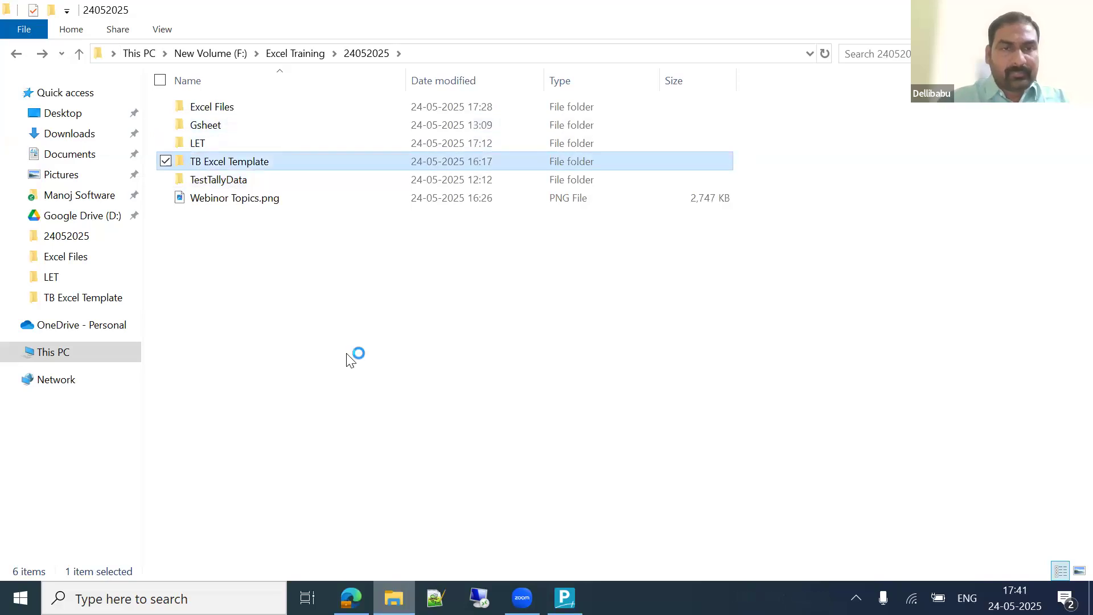
pyautogui.press('Return')
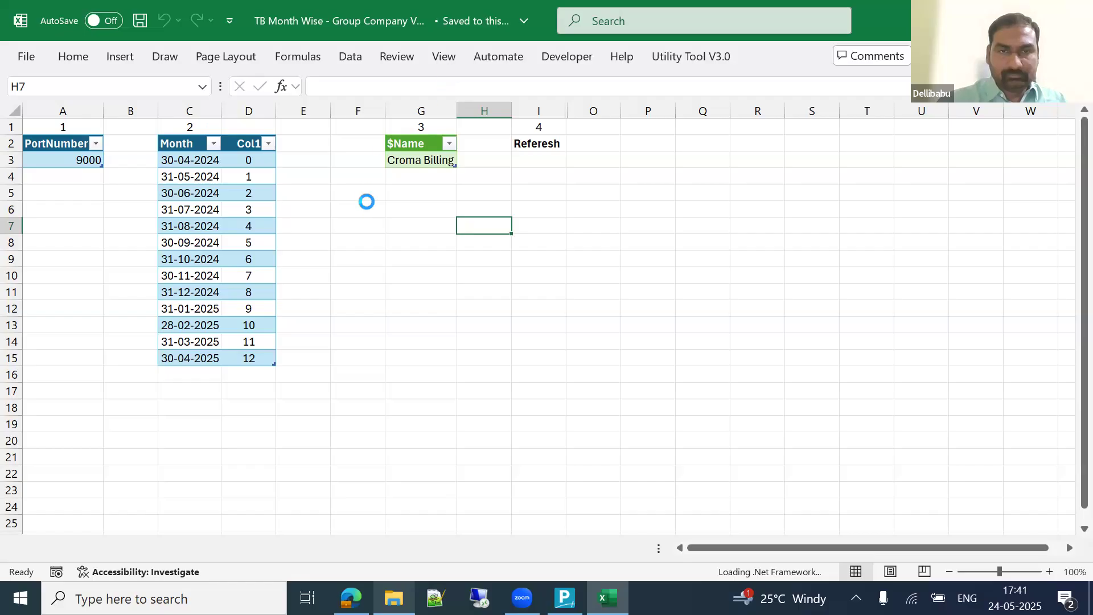
pyautogui.click(336, 224)
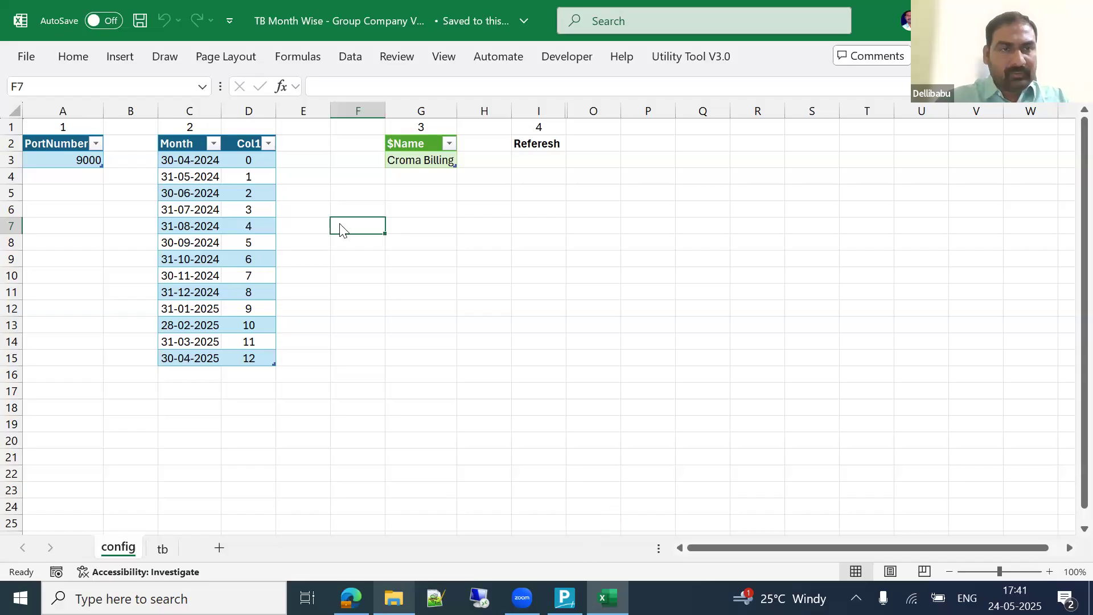
# Step: Set TallyPrime's period start date to 1-4-2024
pyautogui.hotkey('alt', 'Tab')
pyautogui.write('1-4-2024')
pyautogui.press('Return')
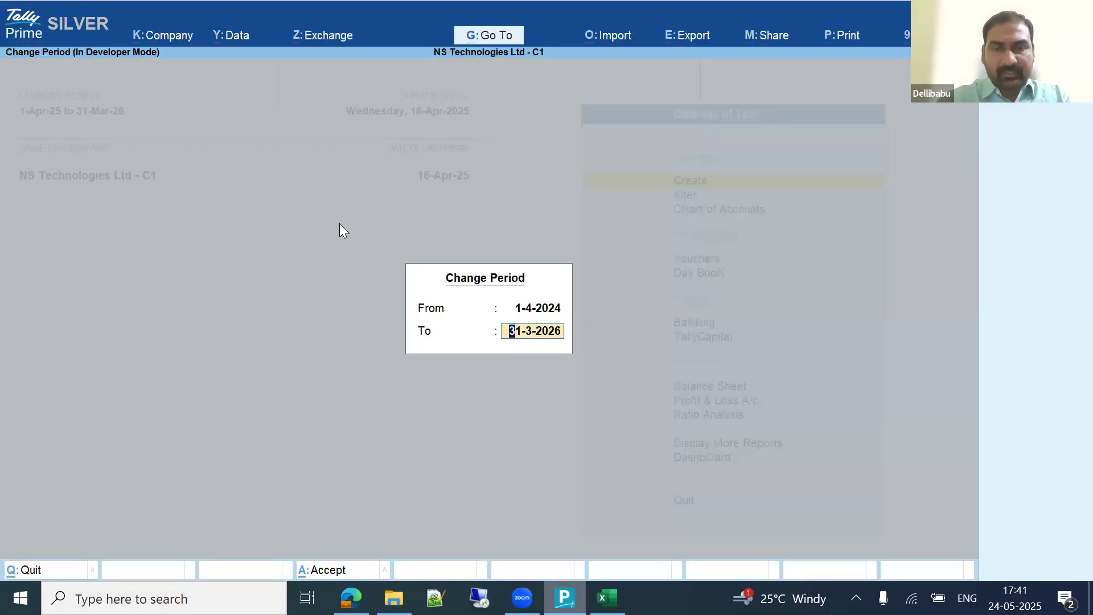
# Step: End the period at 30-Apr-25, then check port 9000 in cell A3 of Excel's config sheet
pyautogui.write('m')
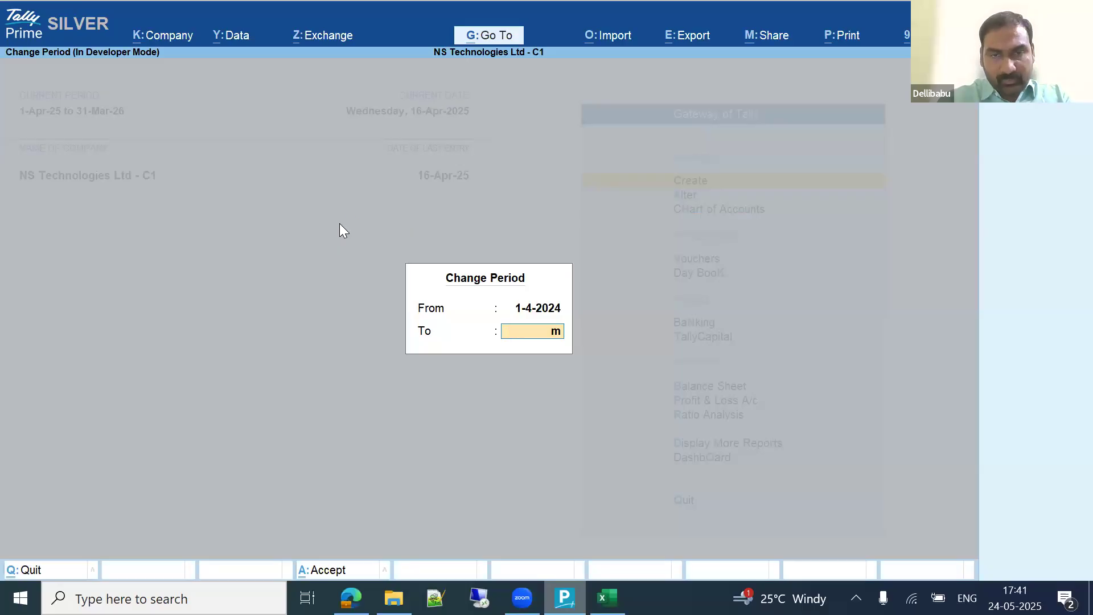
pyautogui.press('Return')
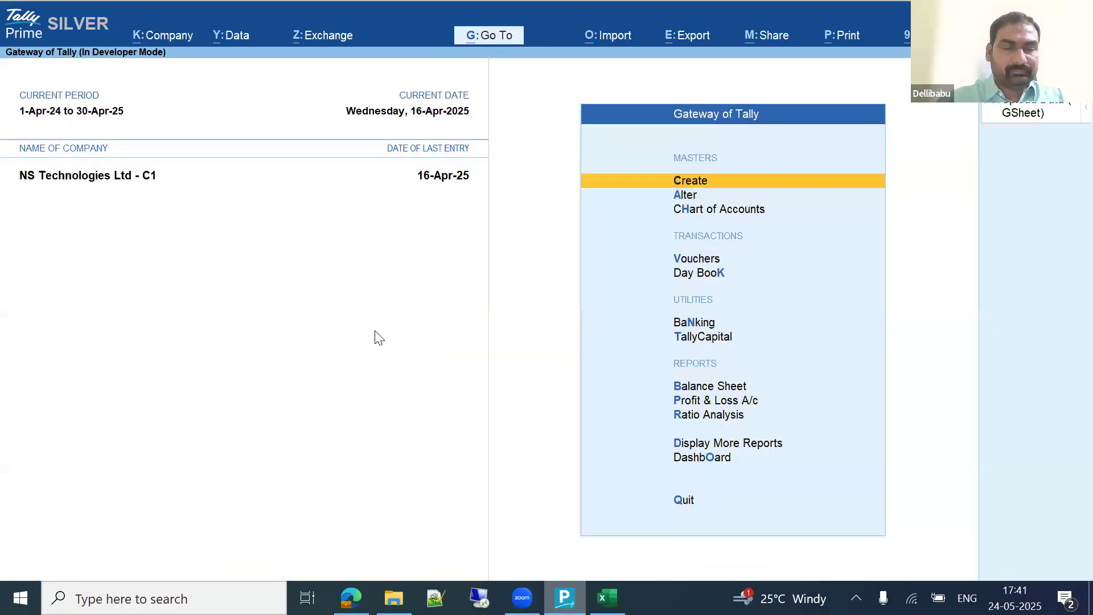
pyautogui.hotkey('alt', 'Tab')
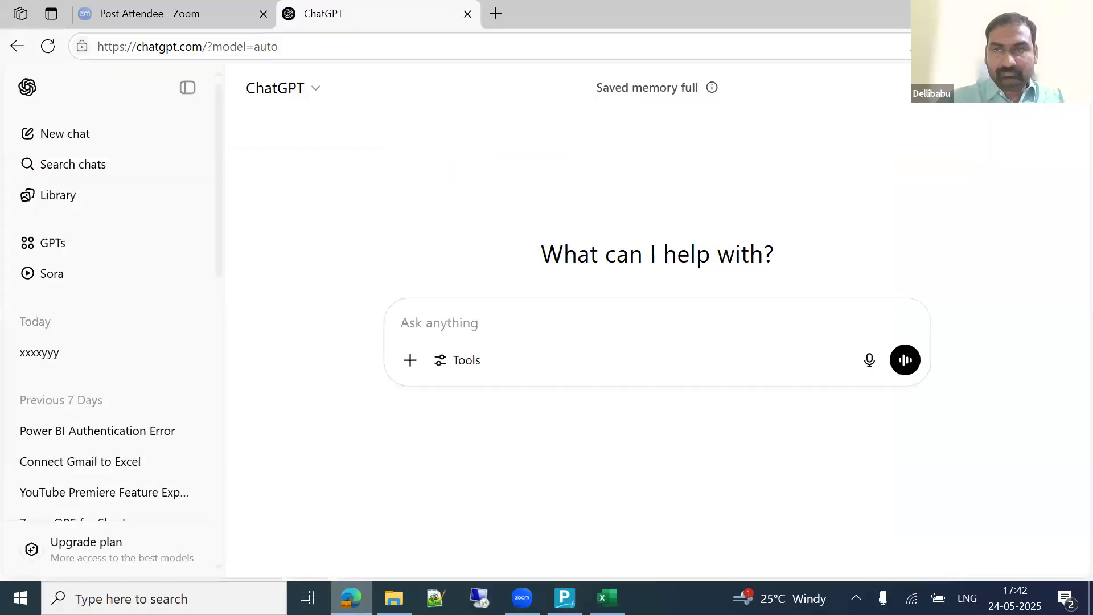
pyautogui.hotkey('alt', 'Tab')
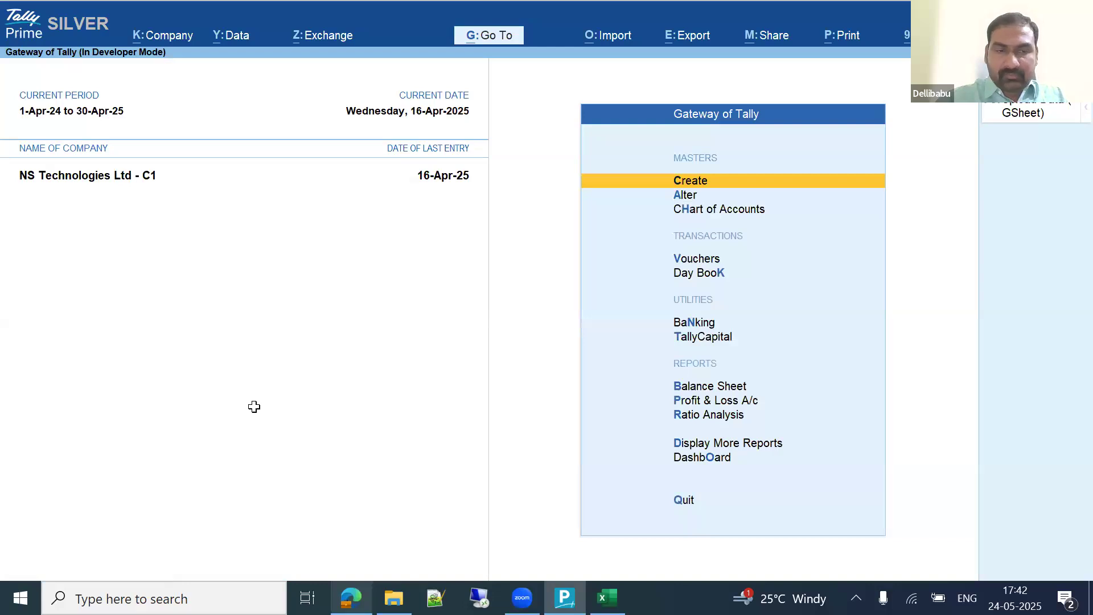
pyautogui.hotkey('alt', 'Tab')
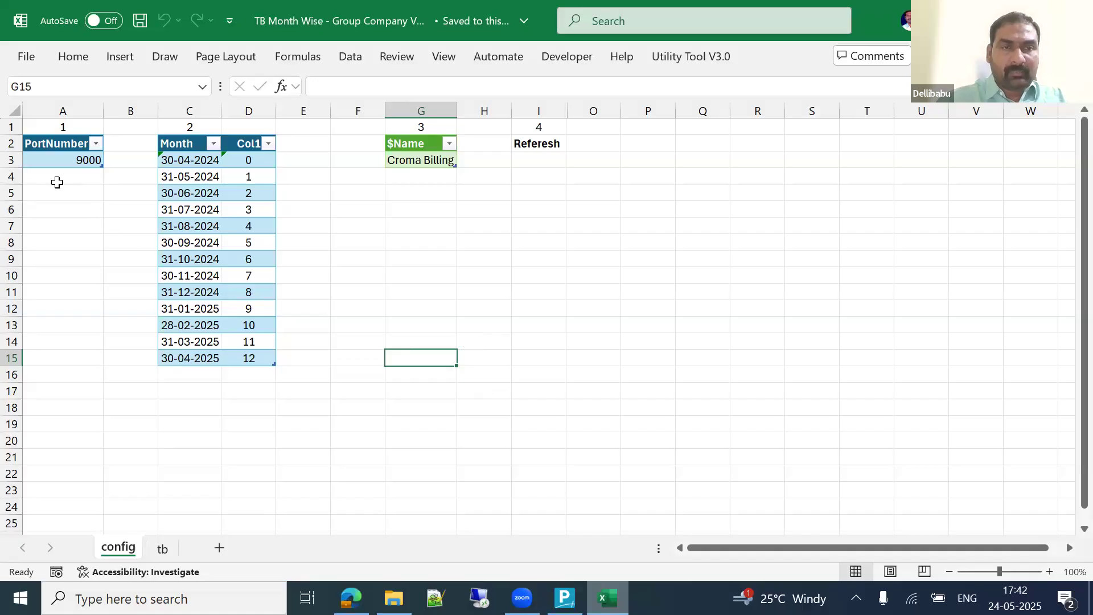
pyautogui.click(48, 158)
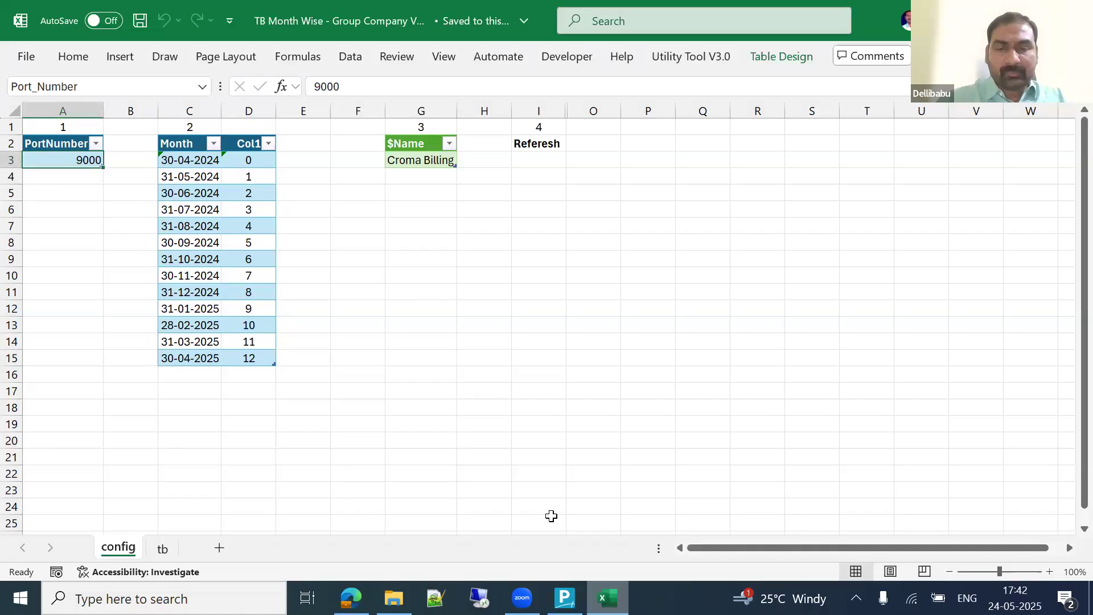
pyautogui.hotkey('alt', 'Tab')
pyautogui.press('F1')
pyautogui.press('Up')
pyautogui.press('Up')
pyautogui.press('Up')
pyautogui.press('Up')
pyautogui.press('Up')
pyautogui.press('Up')
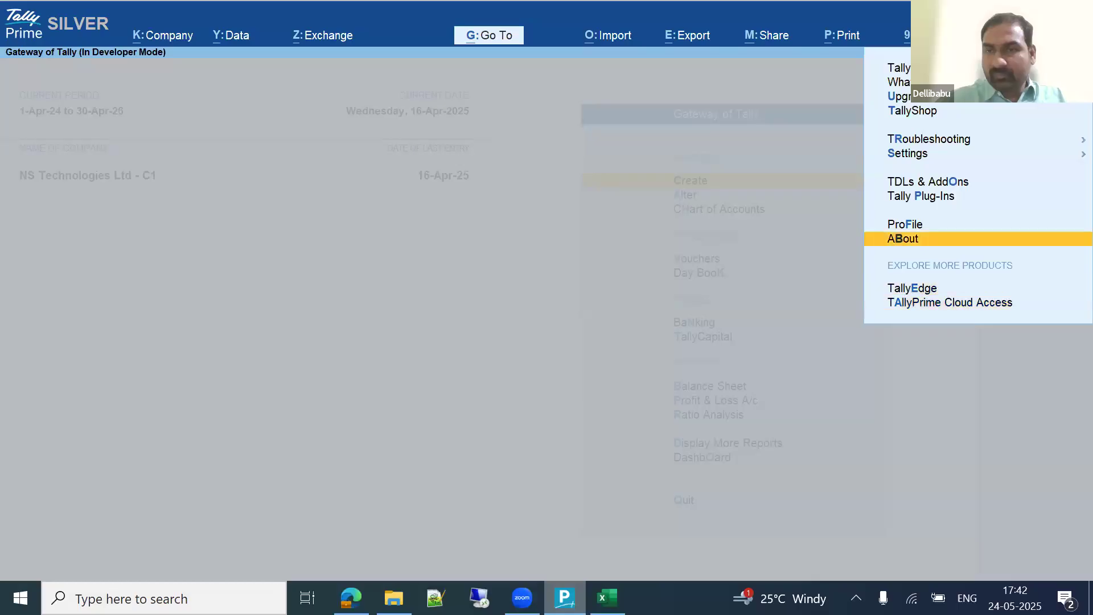
pyautogui.press('Up')
pyautogui.press('Up')
pyautogui.press('Return')
pyautogui.press('Escape')
pyautogui.press('Down')
pyautogui.press('Return')
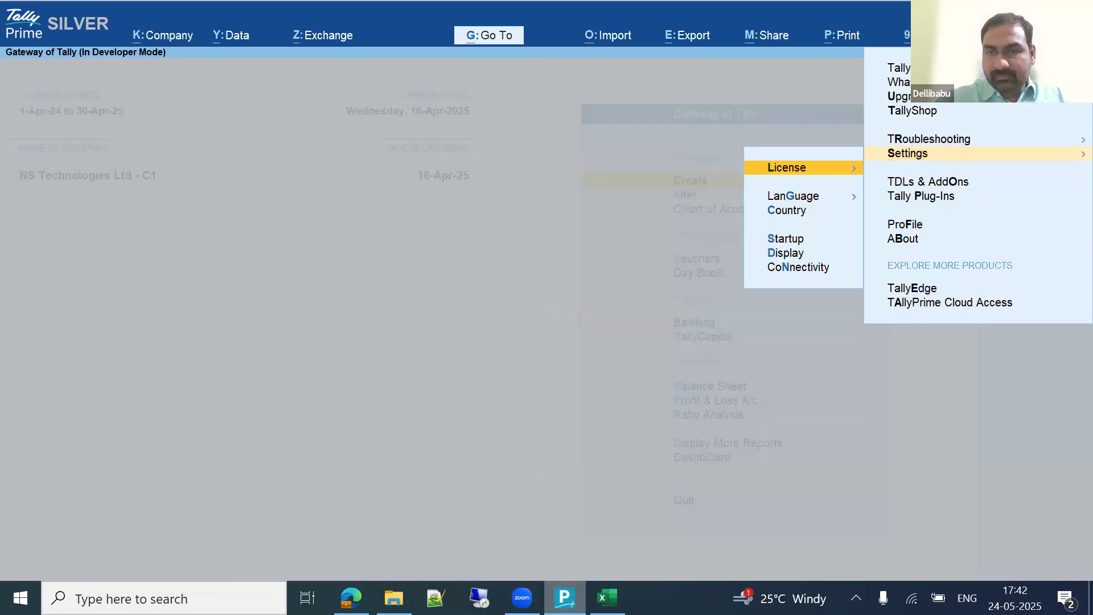
pyautogui.press('n')
pyautogui.press('Return')
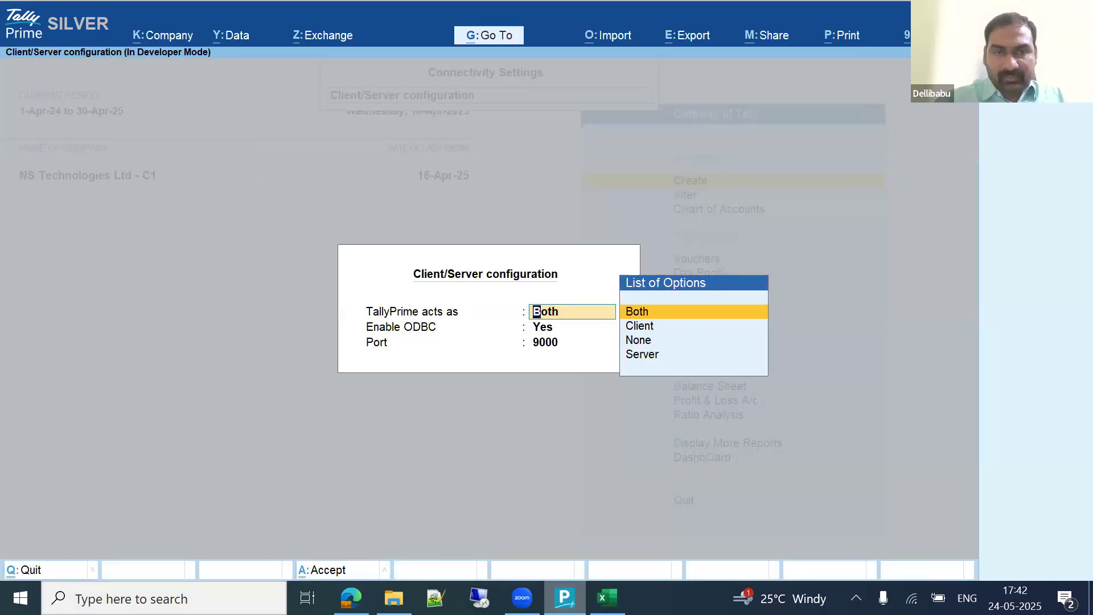
pyautogui.press('Return')
pyautogui.press('Return')
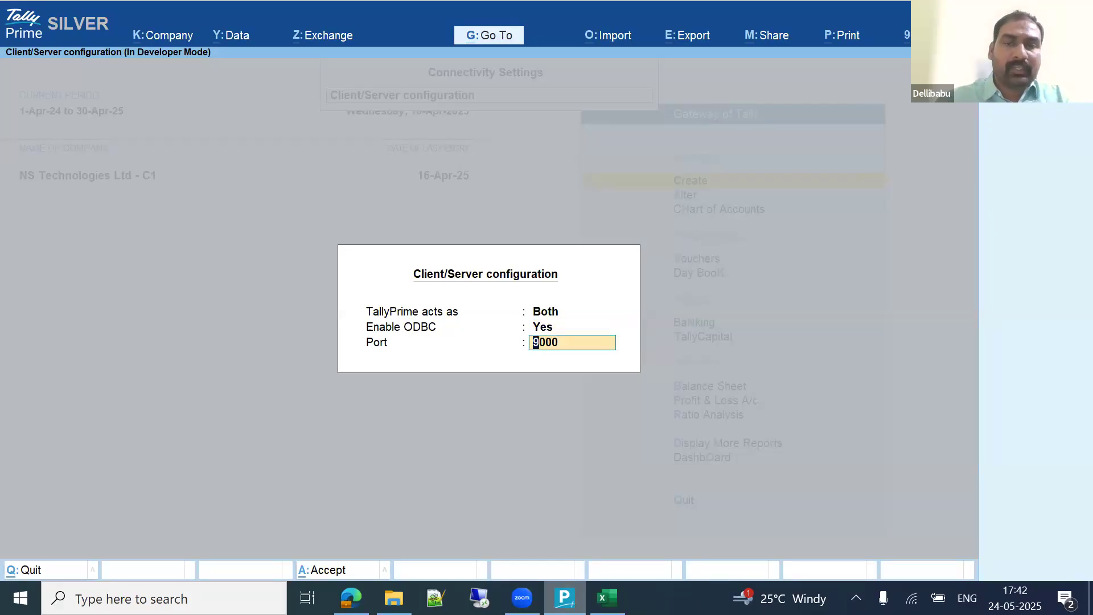
pyautogui.press('Return')
pyautogui.press('Escape')
pyautogui.press('Escape')
pyautogui.press('n')
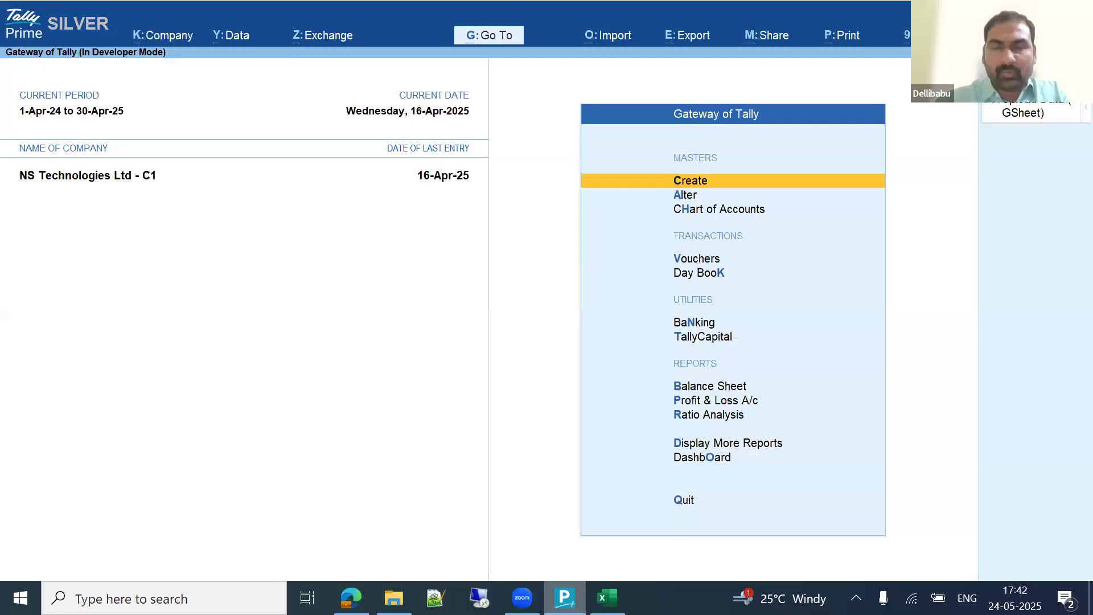
pyautogui.hotkey('alt', 'Tab')
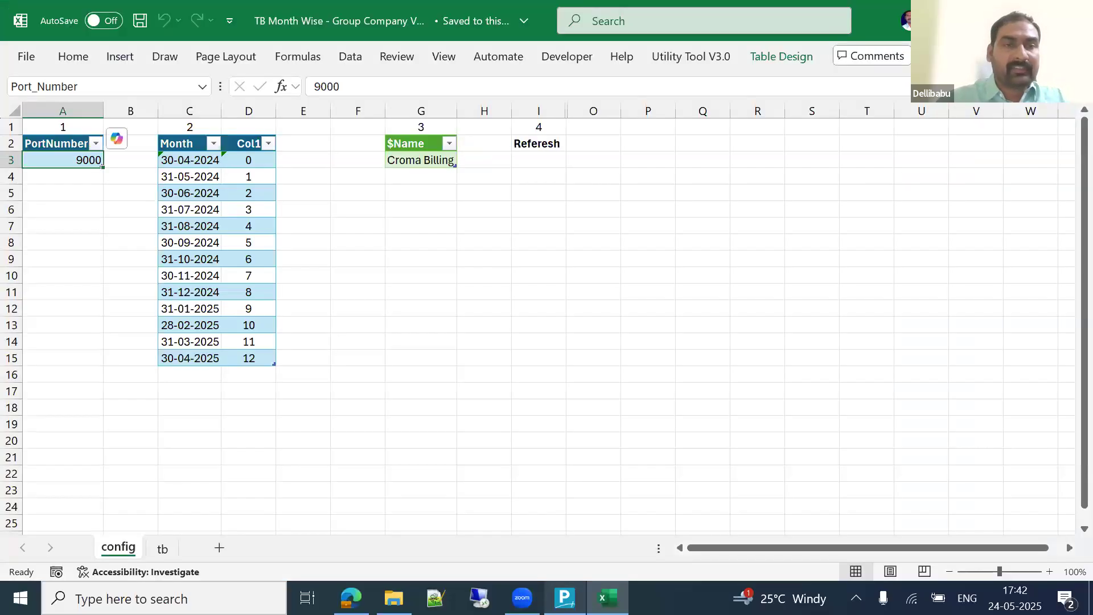
# Step: Review the config sheet's month dates in C3:C15 and the Croma Billing company name
pyautogui.press('Right')
pyautogui.press('Right')
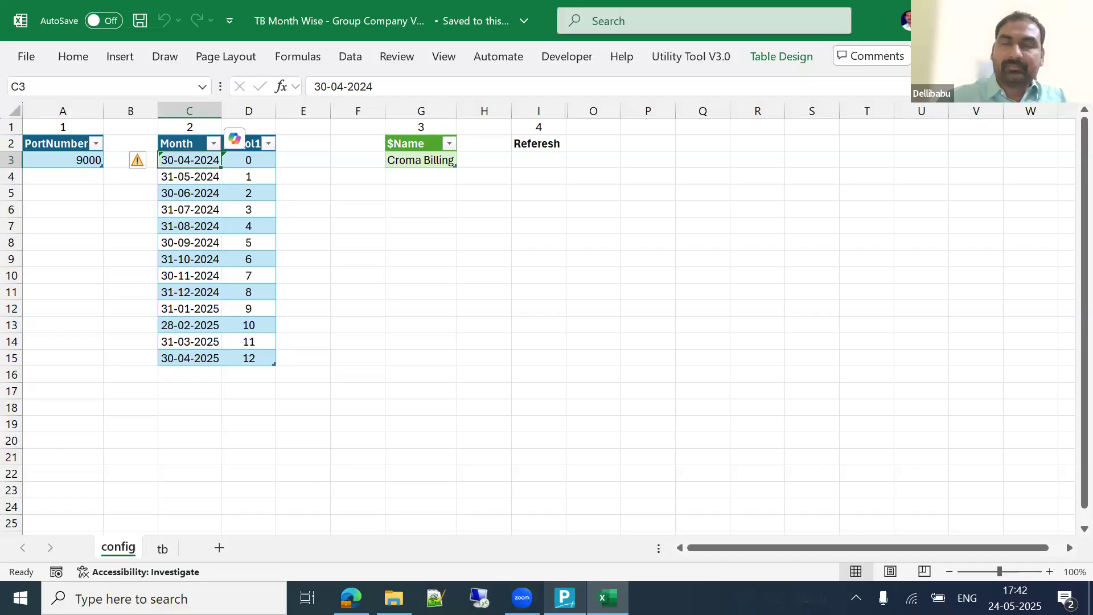
pyautogui.hotkey('ctrl', 'shift', 'Down')
pyautogui.press('Right')
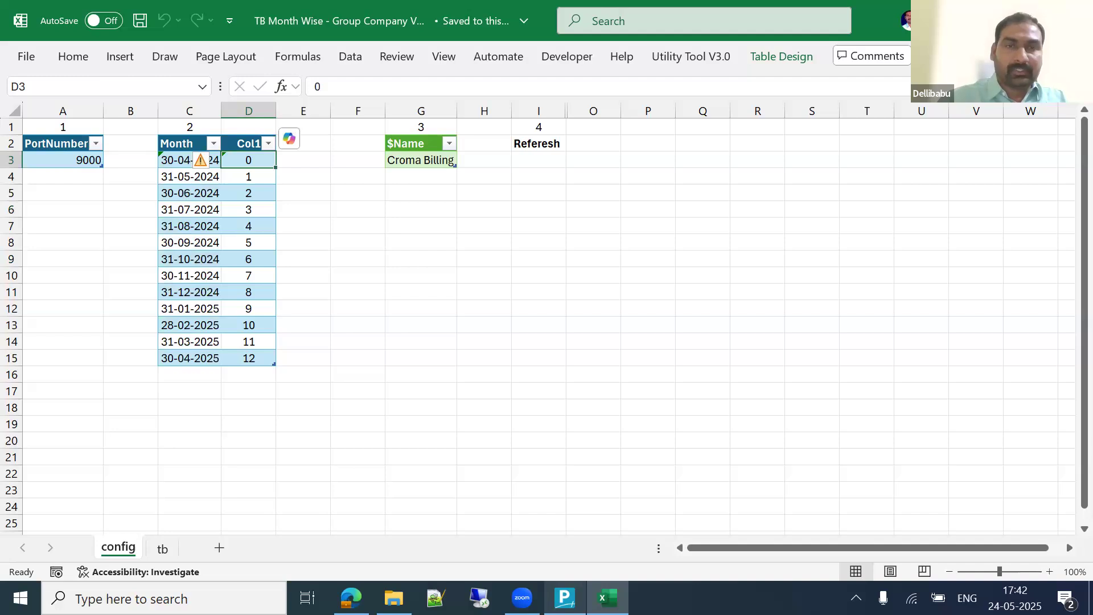
pyautogui.press('Right')
pyautogui.press('Right')
pyautogui.press('Right')
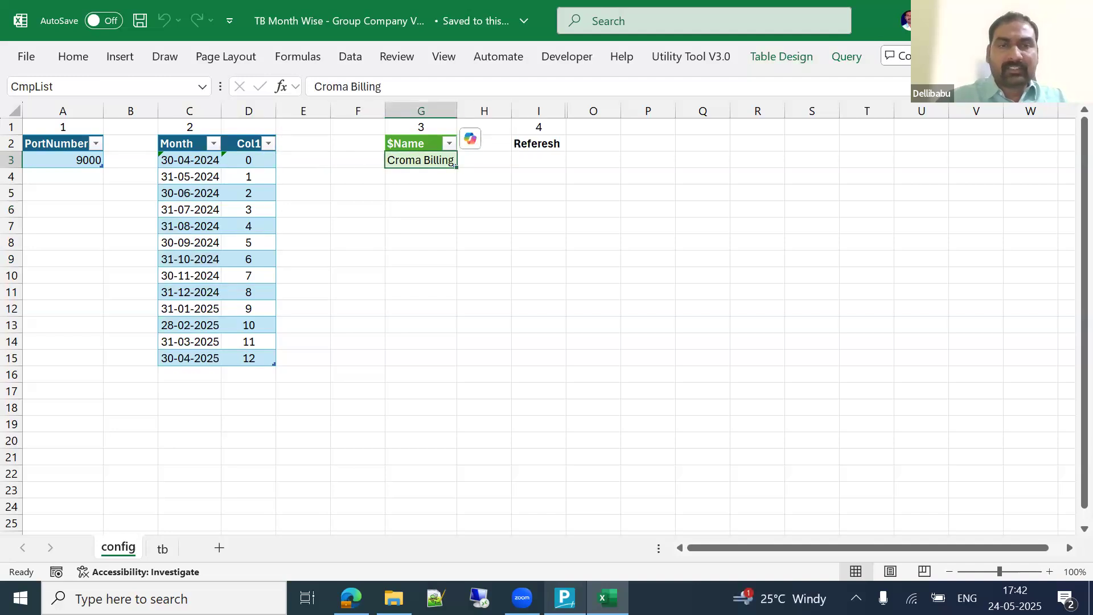
pyautogui.click(11, 126)
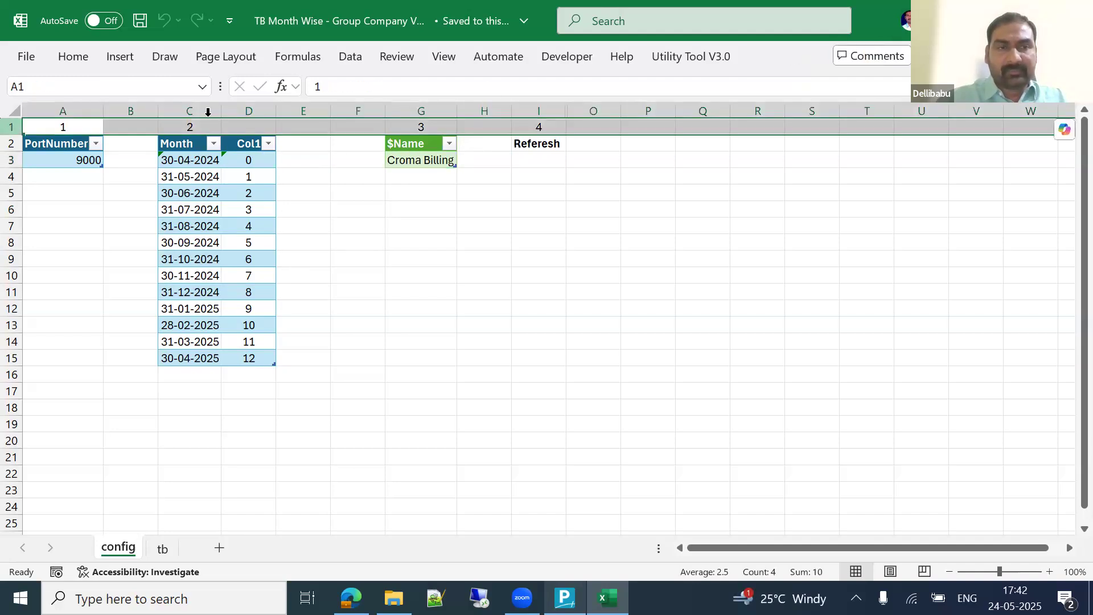
# Step: Refresh the $Name table so it shows NS Technologies Ltd - C1
pyautogui.click(453, 238)
pyautogui.click(421, 161)
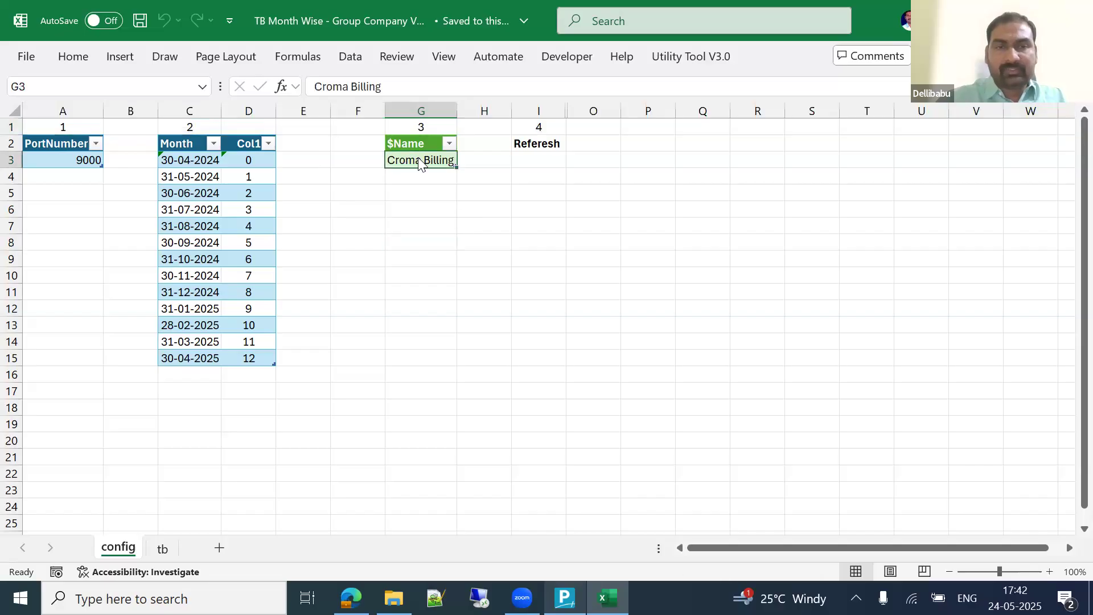
pyautogui.rightClick(420, 161)
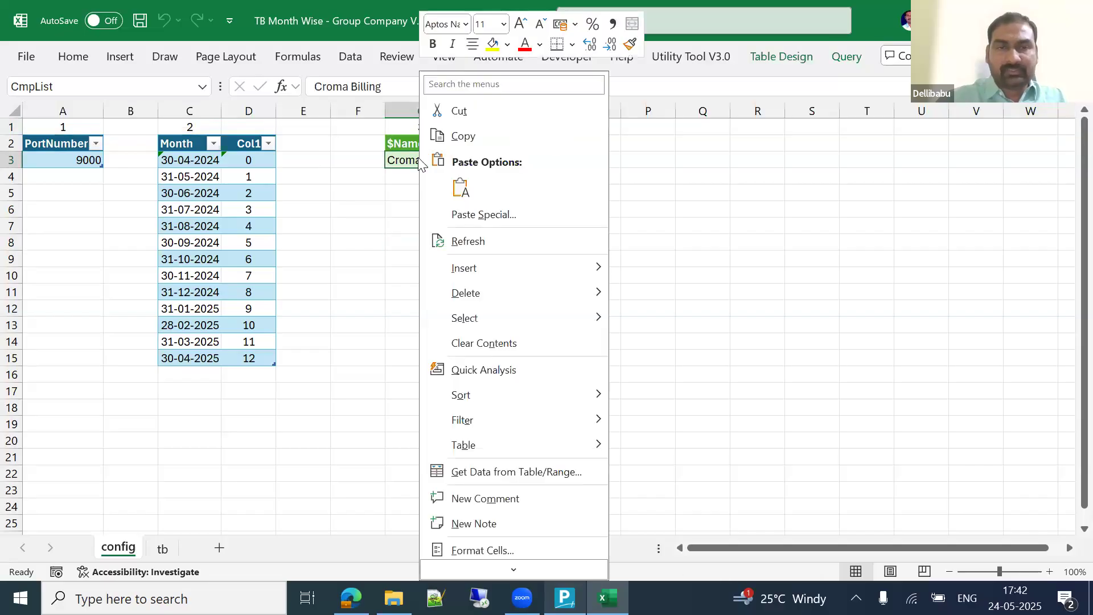
pyautogui.click(476, 240)
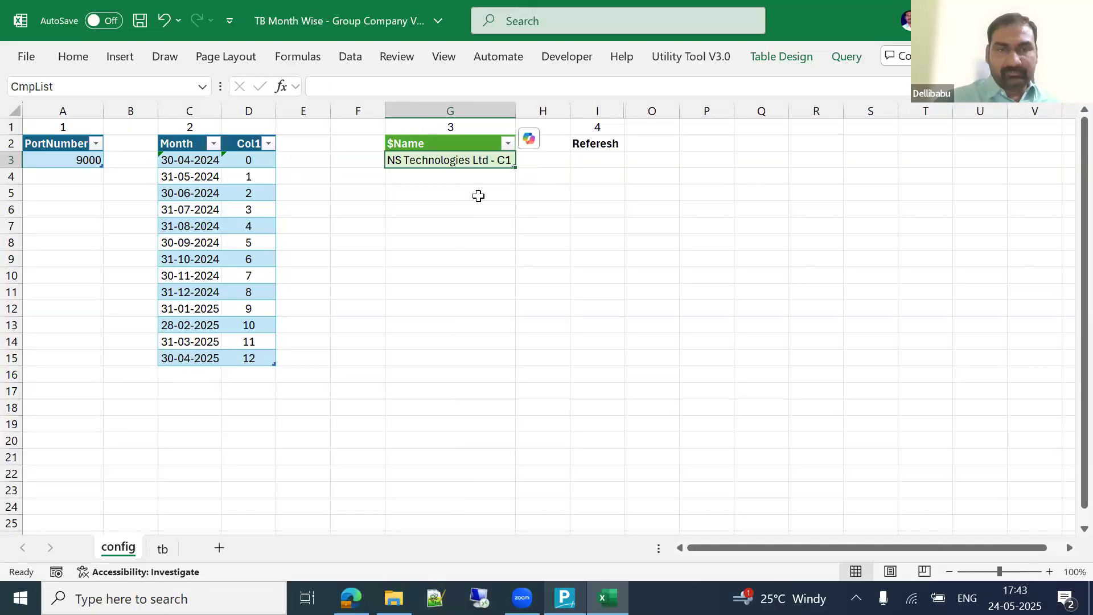
pyautogui.click(478, 196)
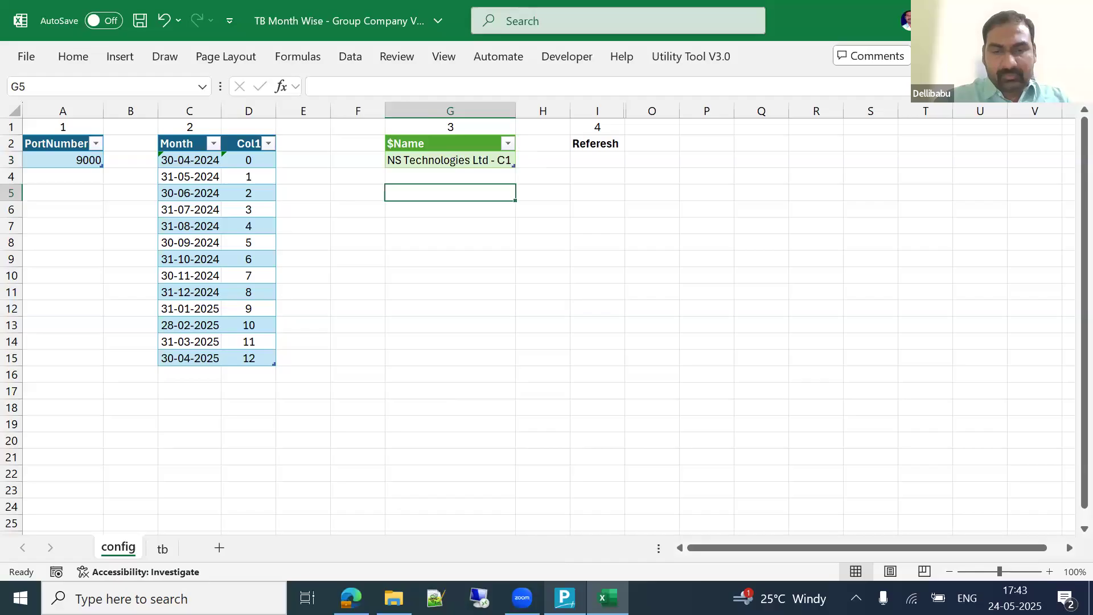
pyautogui.click(597, 160)
# Step: Run Data > Refresh All to reload every query for NS Technologies Ltd - C1
pyautogui.click(345, 56)
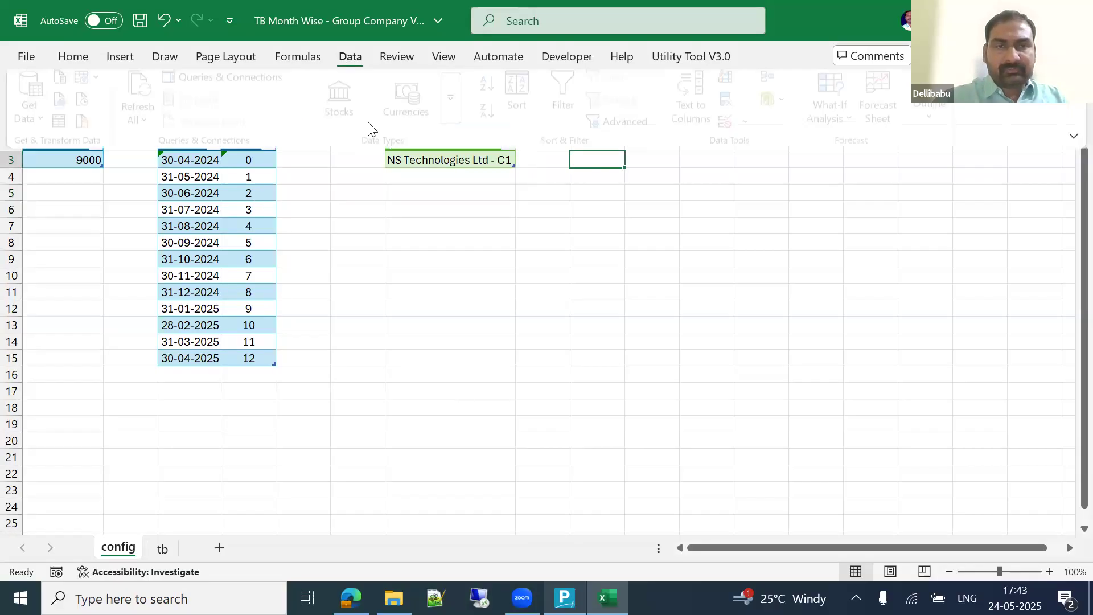
pyautogui.click(144, 97)
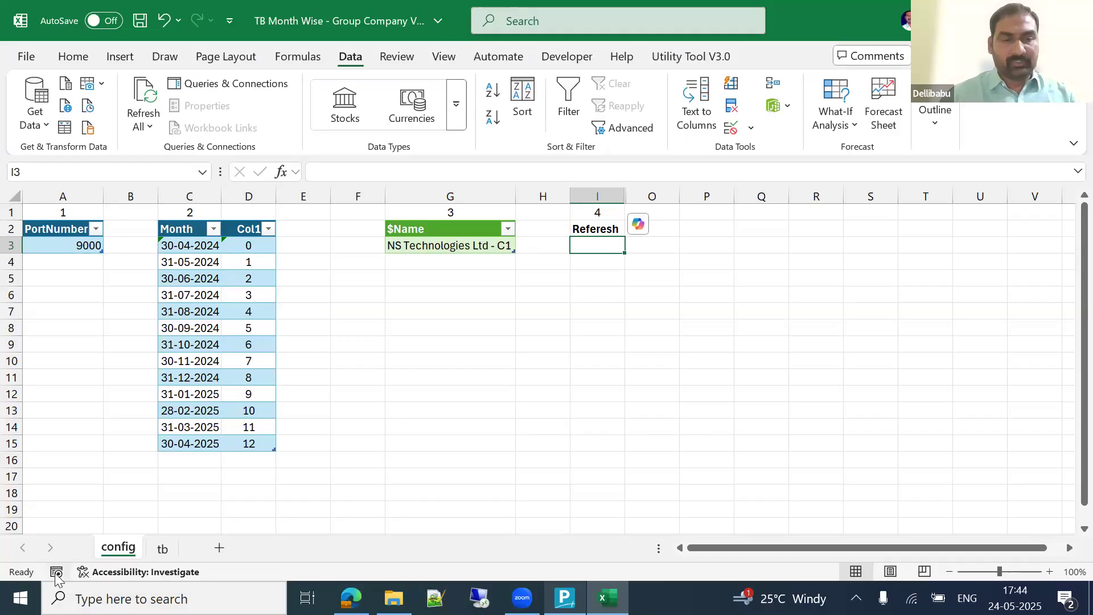
pyautogui.click(554, 361)
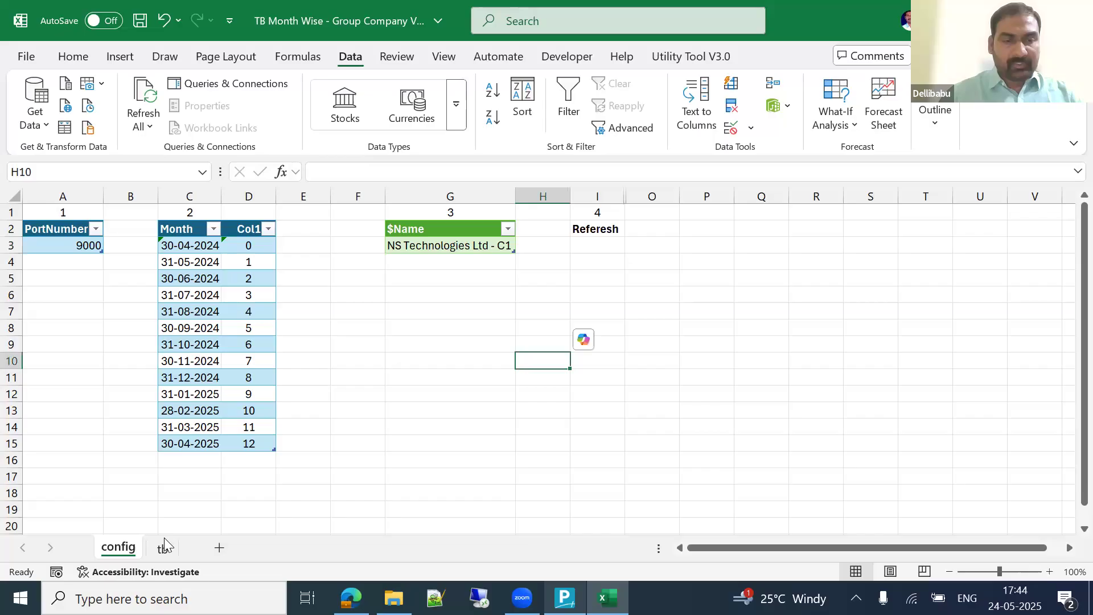
# Step: On the tb sheet, review months Apr-24 to Apr-25 and the ledger list down to Vyoma Switchgear
pyautogui.hotkey('ctrl', 'pagedown')
pyautogui.click(386, 321)
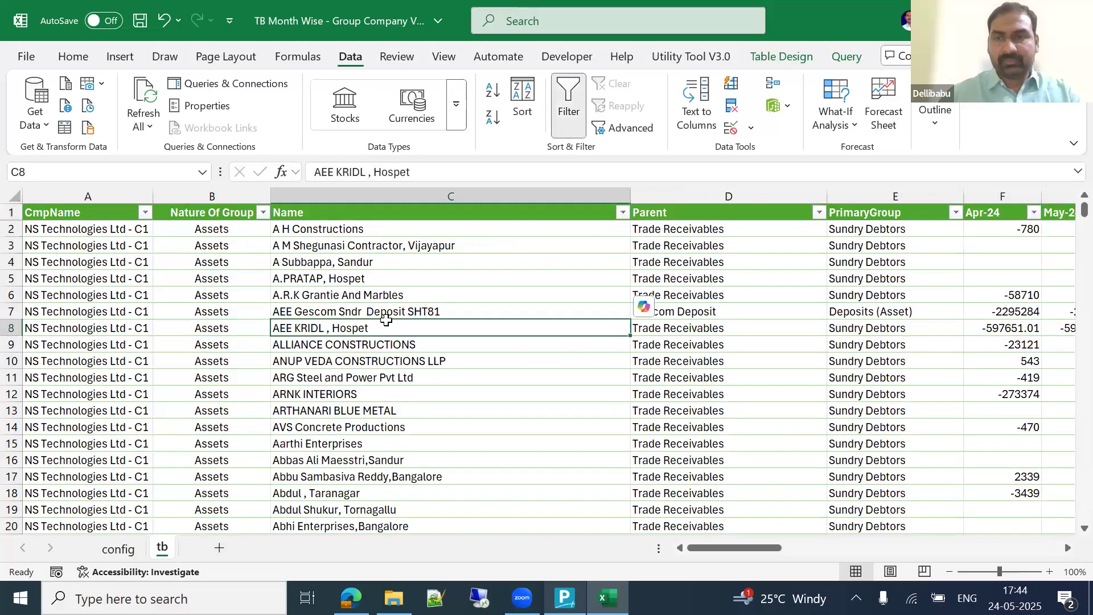
pyautogui.hotkey('ctrl', 'Up')
pyautogui.hotkey('ctrl', 'Right')
pyautogui.hotkey('ctrl', 'Left')
pyautogui.press('Right')
pyautogui.press('Right')
pyautogui.press('Right')
pyautogui.press('Right')
pyautogui.press('Right')
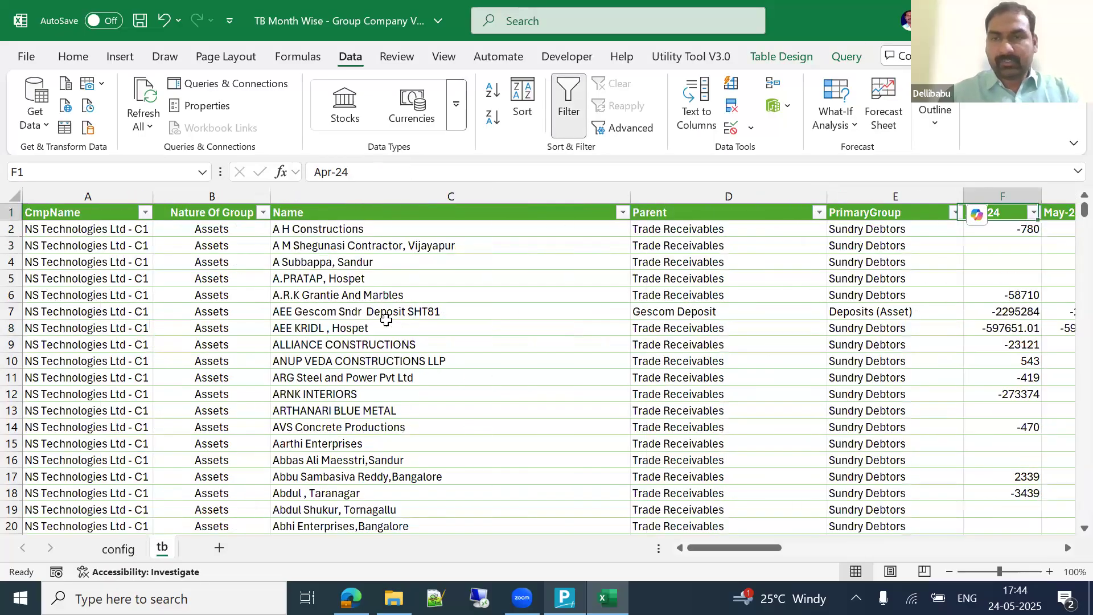
pyautogui.hotkey('ctrl', 'shift', 'Right')
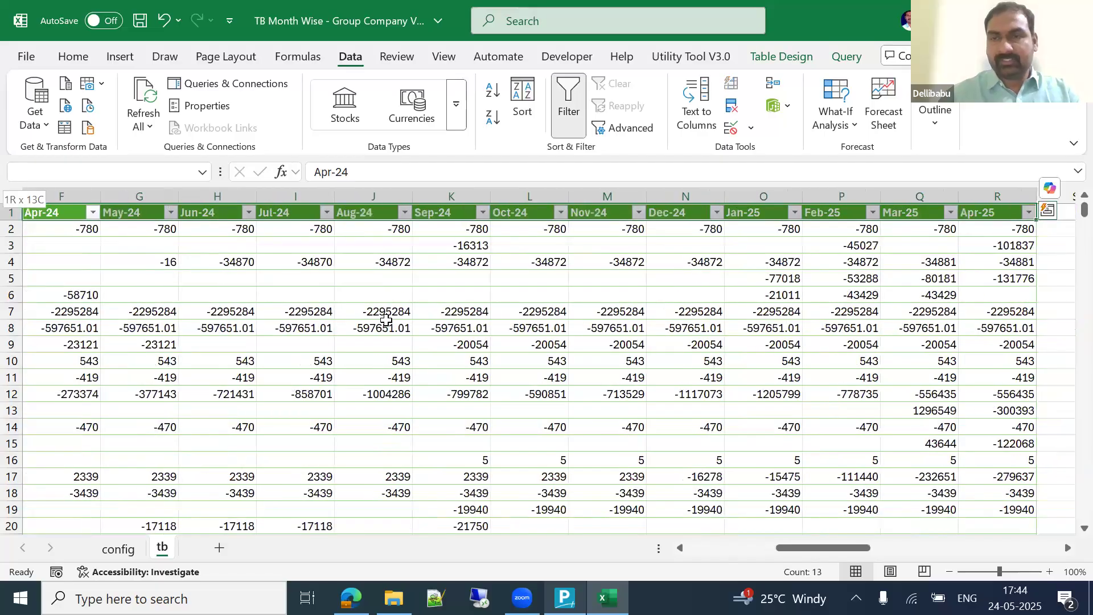
pyautogui.hotkey('ctrl', 'Home')
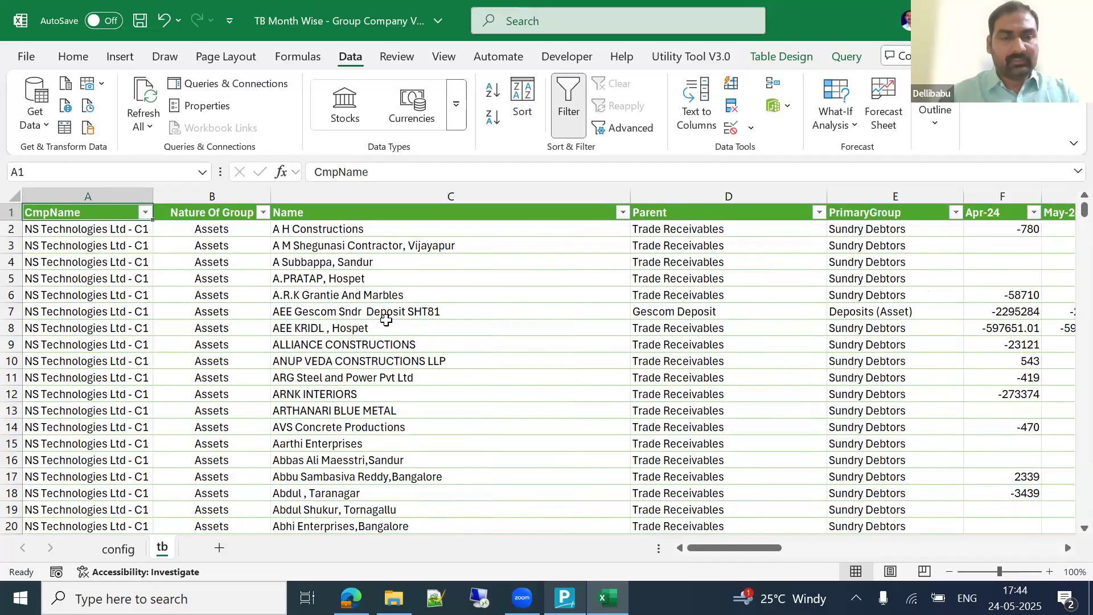
pyautogui.hotkey('ctrl', 'Down')
pyautogui.press('Right')
pyautogui.press('Right')
pyautogui.press('Down')
pyautogui.press('Down')
pyautogui.press('Down')
pyautogui.press('Down')
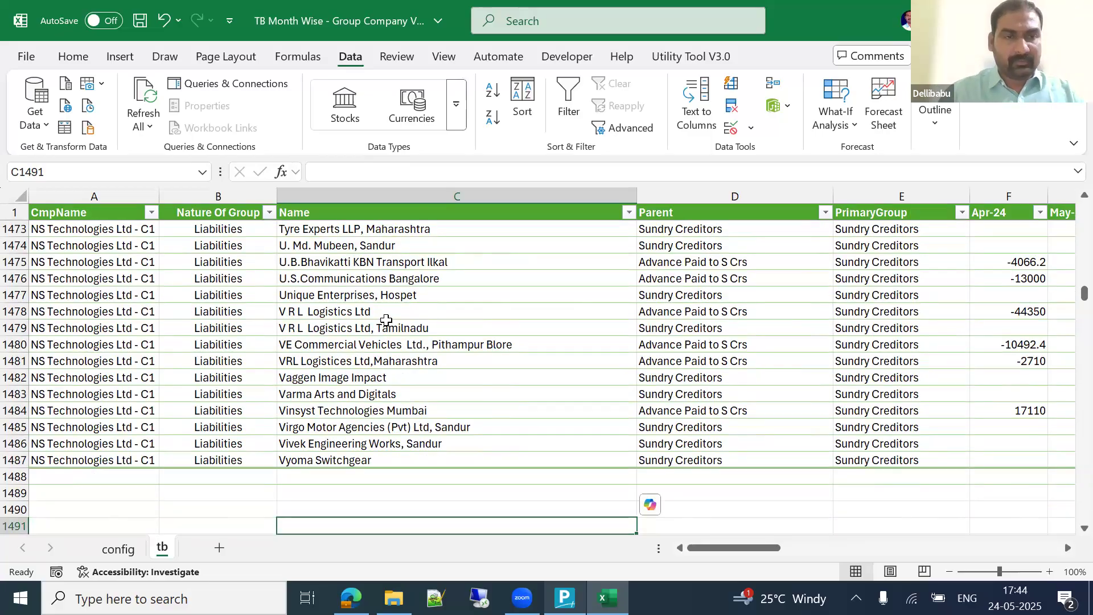
pyautogui.press('Up')
pyautogui.press('Up')
pyautogui.press('Up')
pyautogui.press('Up')
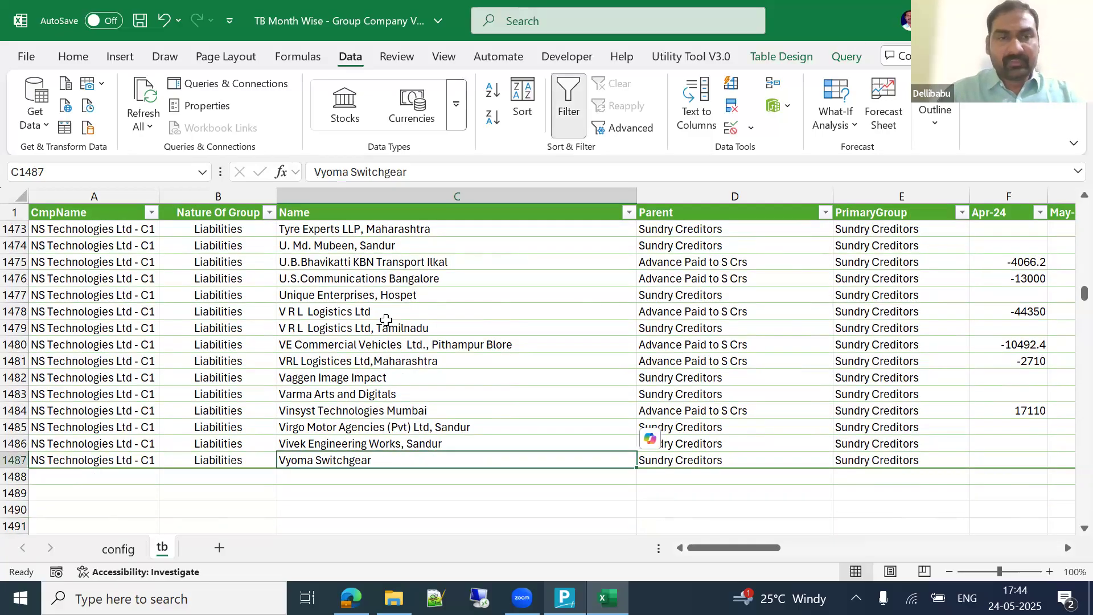
pyautogui.hotkey('ctrl', 'Up')
# Step: Inspect the CmpName, Nature Of Group, Name and Parent header filter lists
pyautogui.press('Left')
pyautogui.press('Up')
pyautogui.press('Left')
pyautogui.hotkey('alt', 'Down')
pyautogui.press('Escape')
pyautogui.press('Right')
pyautogui.hotkey('alt', 'Down')
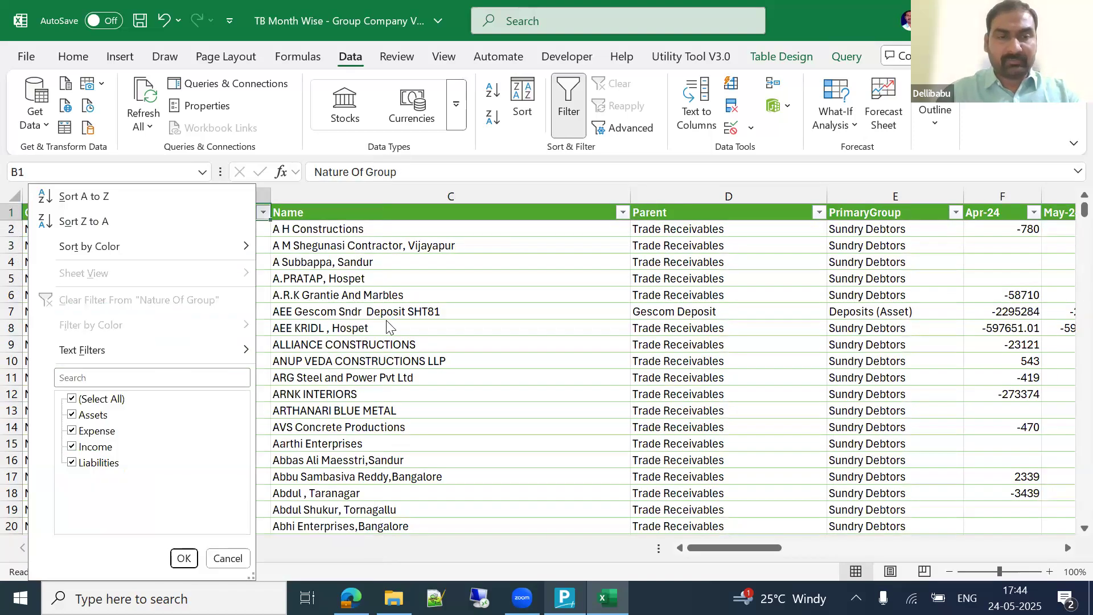
pyautogui.press('Escape')
pyautogui.hotkey('alt', 'Down')
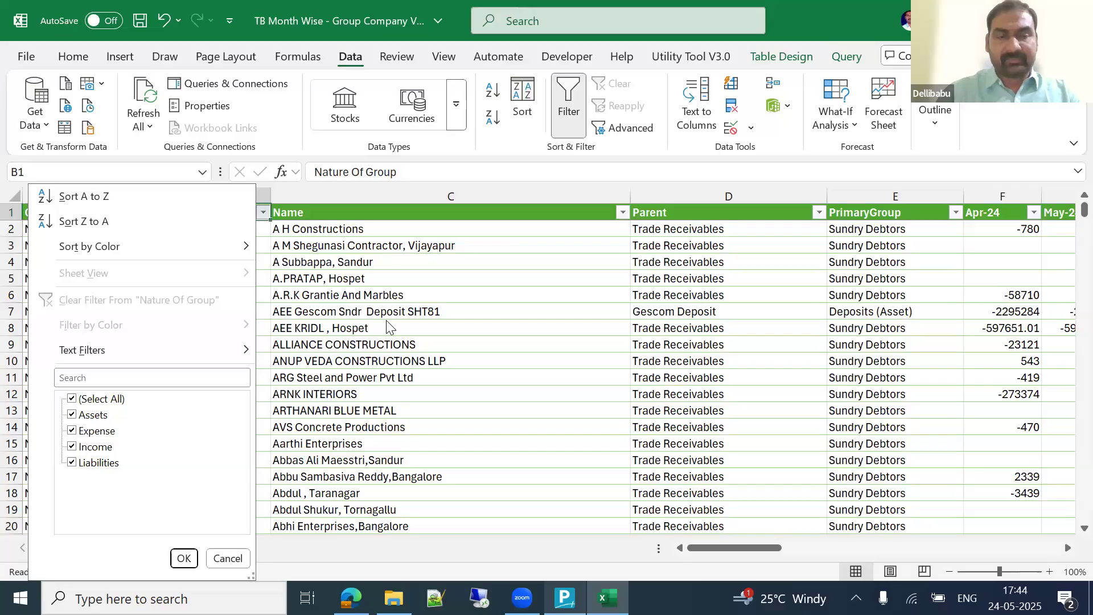
pyautogui.press('Escape')
pyautogui.press('Right')
pyautogui.hotkey('alt', 'Down')
pyautogui.press('Escape')
pyautogui.press('Right')
pyautogui.hotkey('alt', 'Down')
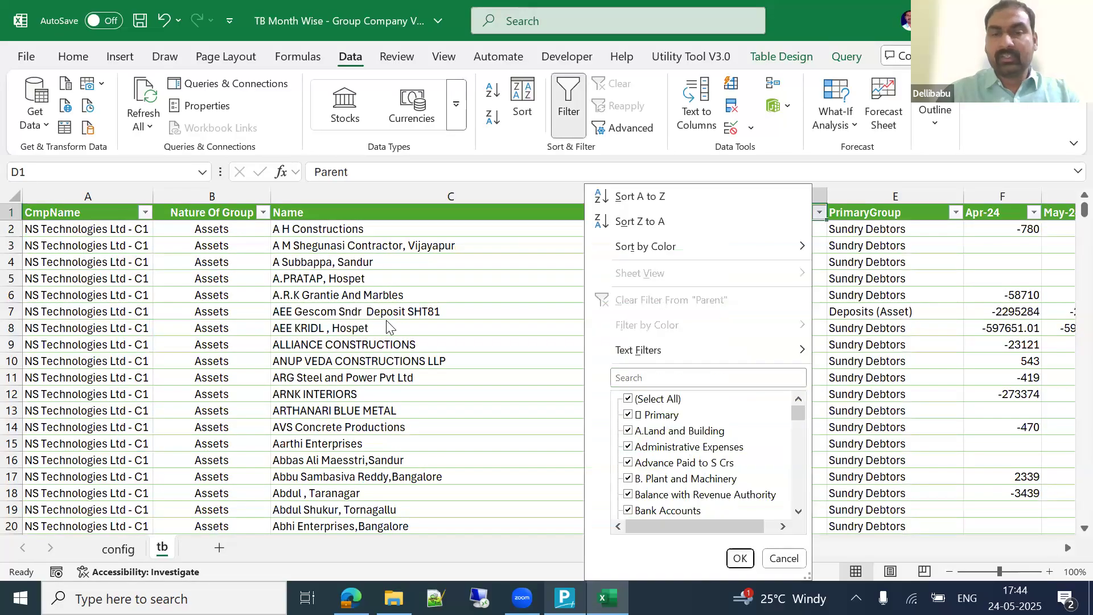
pyautogui.press('Escape')
pyautogui.press('Right')
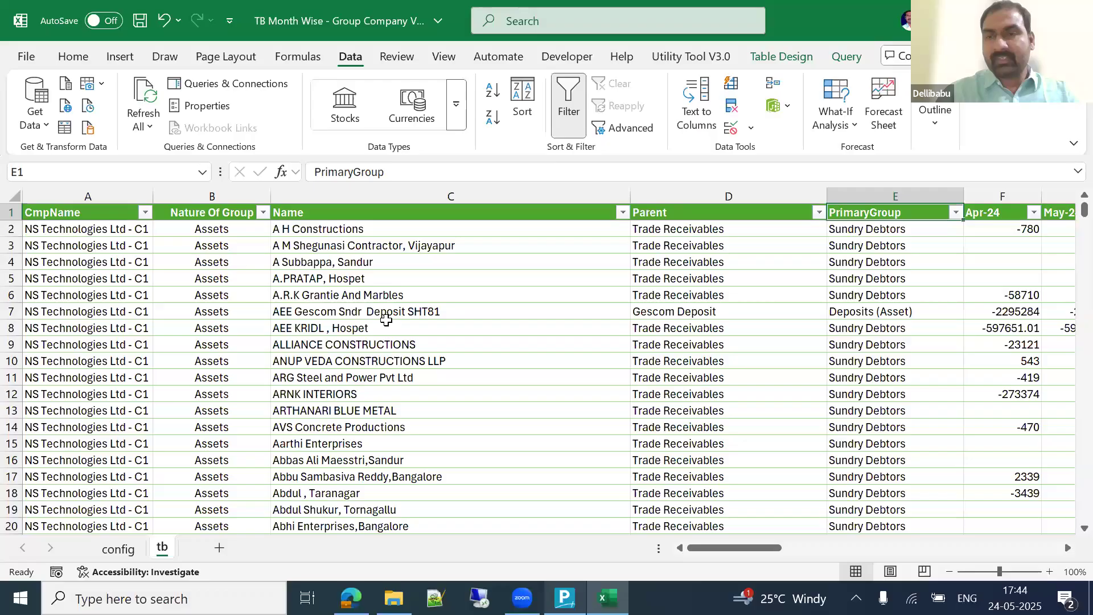
pyautogui.press('Right')
pyautogui.press('Right')
pyautogui.hotkey('ctrl', 'Right')
pyautogui.press('Home')
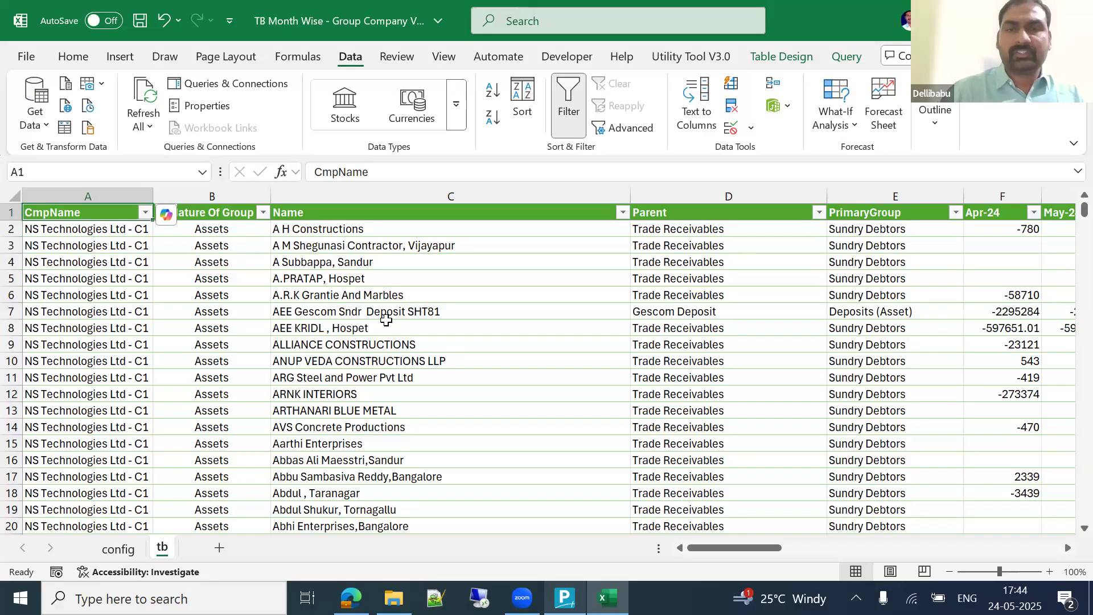
# Step: Save the workbook and close Excel
pyautogui.press('Right')
pyautogui.press('Right')
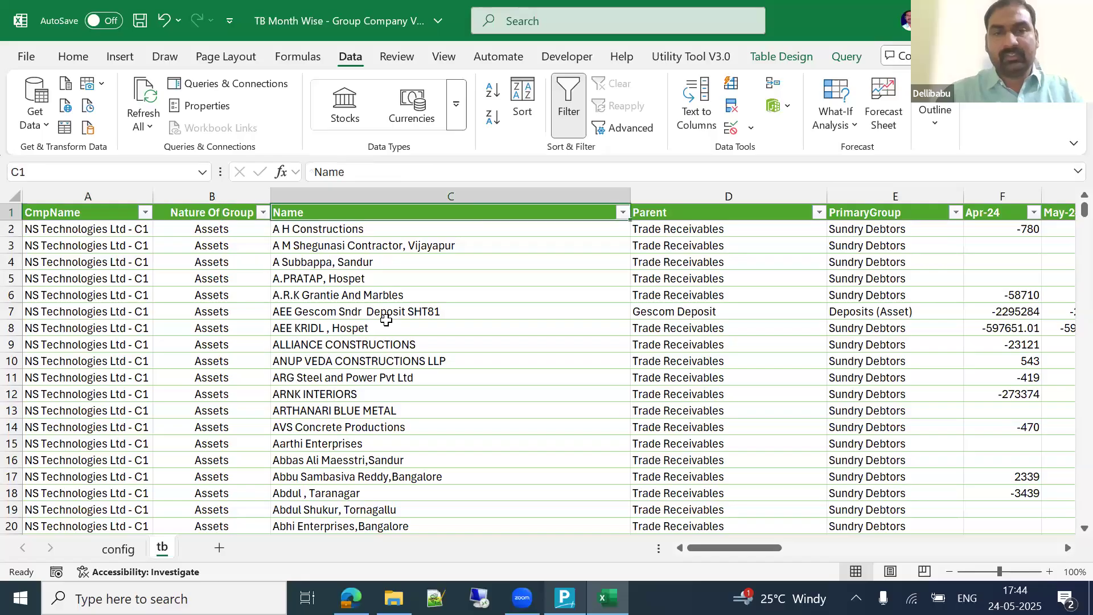
pyautogui.press('Down')
pyautogui.press('Down')
pyautogui.hotkey('ctrl', 's')
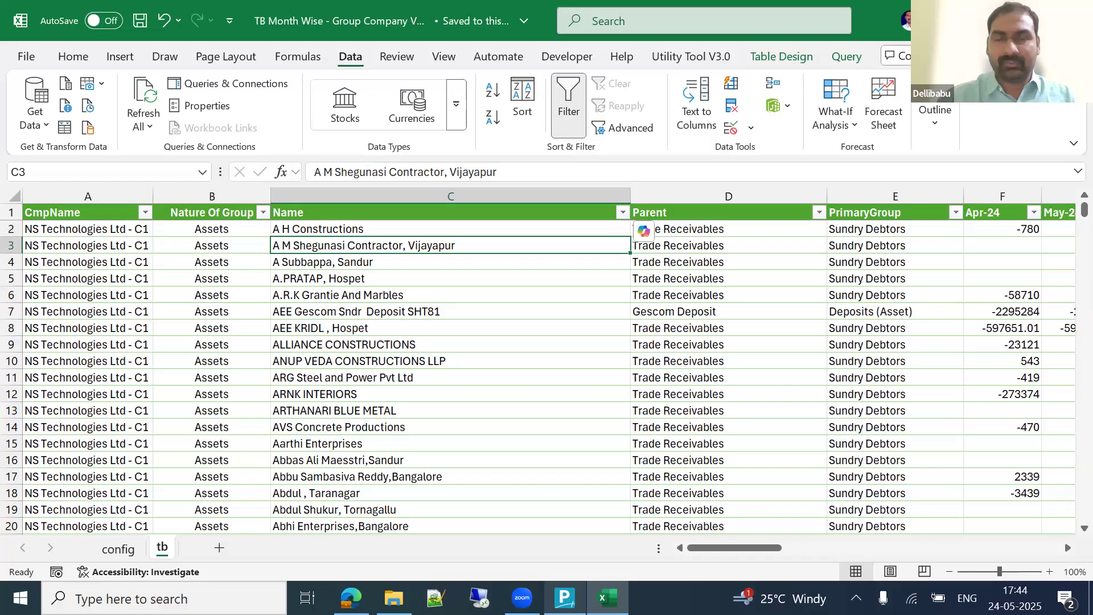
pyautogui.hotkey('ctrl', 's')
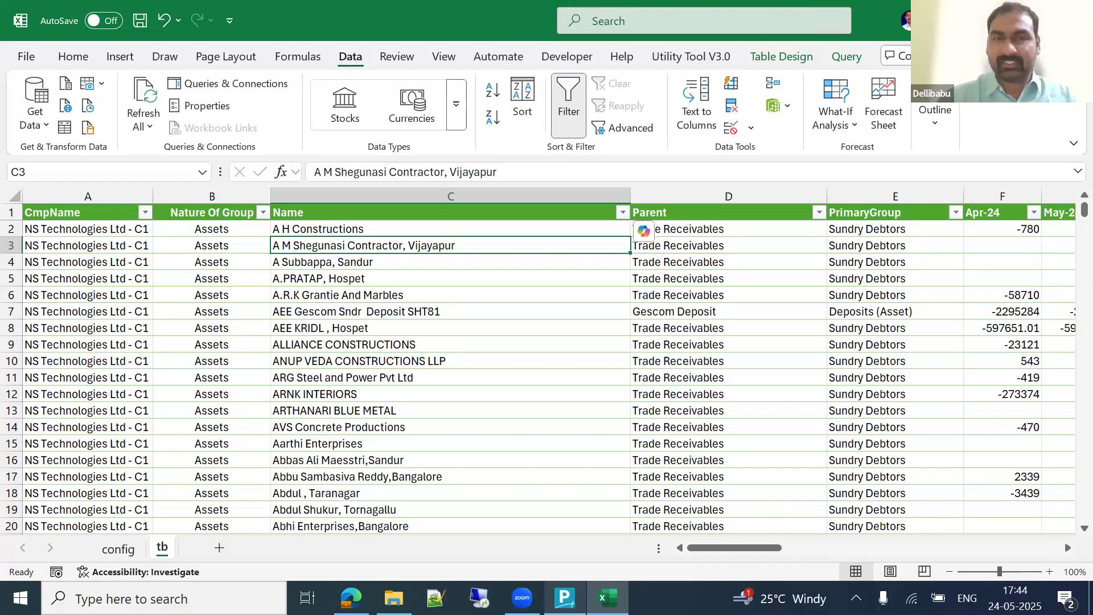
pyautogui.hotkey('alt', 'F4')
# Step: Select the let…in code in Led sql code.txt, close Notepad, and relaunch Excel via Run
pyautogui.click(393, 598)
pyautogui.press('Up')
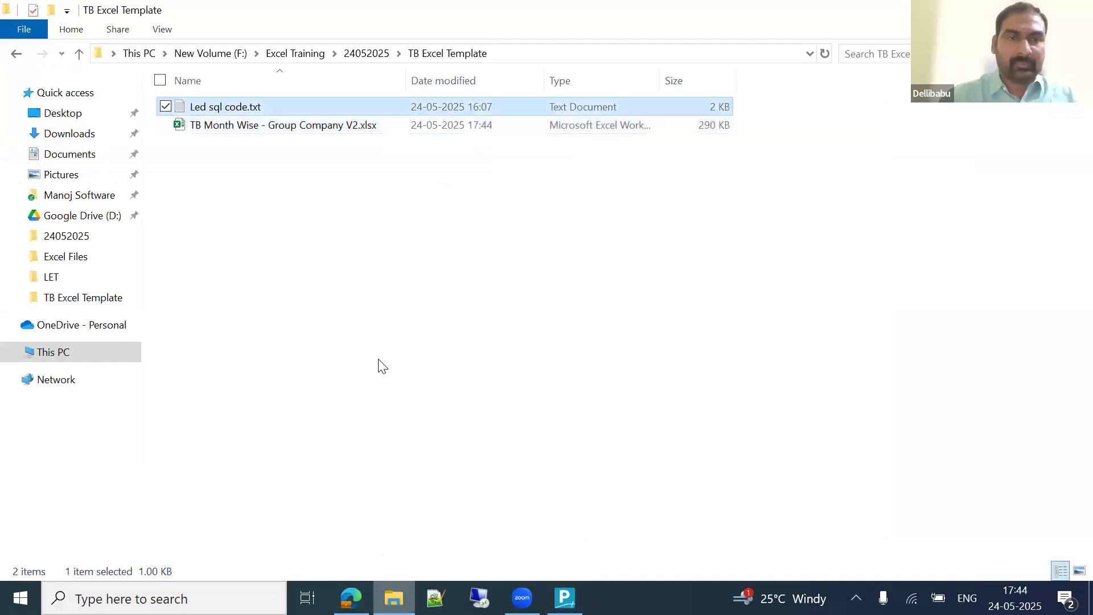
pyautogui.press('Return')
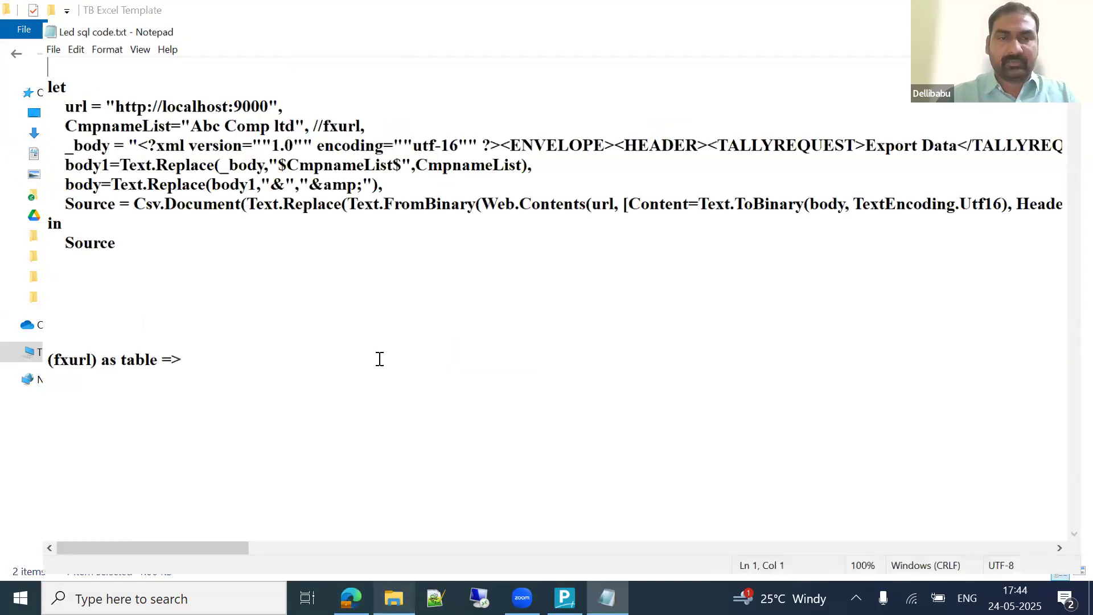
pyautogui.moveTo(105, 240); pyautogui.dragTo(6, 64)
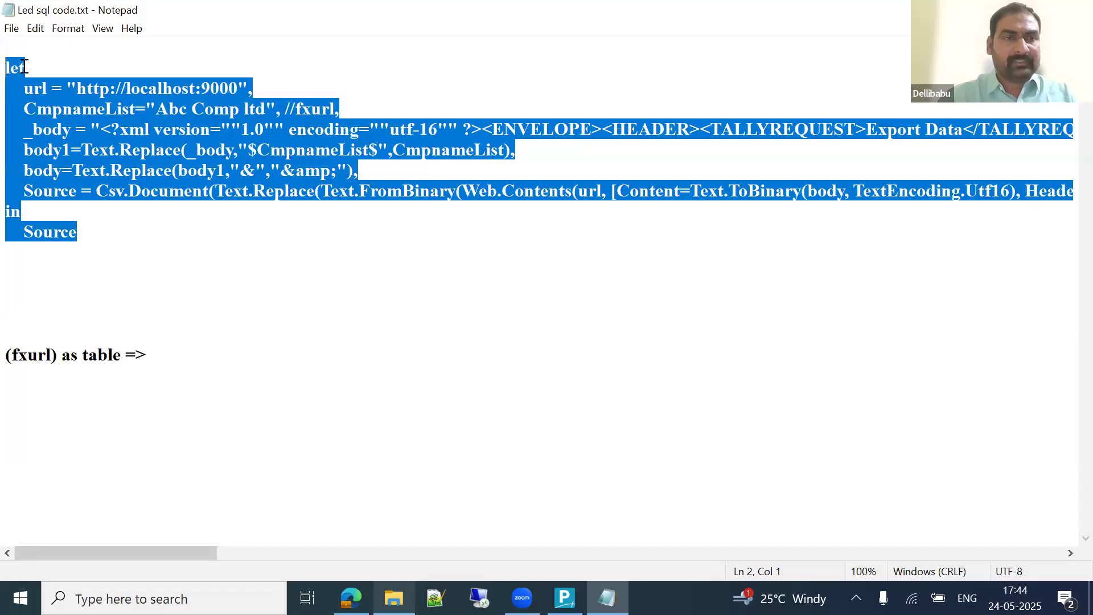
pyautogui.hotkey('alt', 'F4')
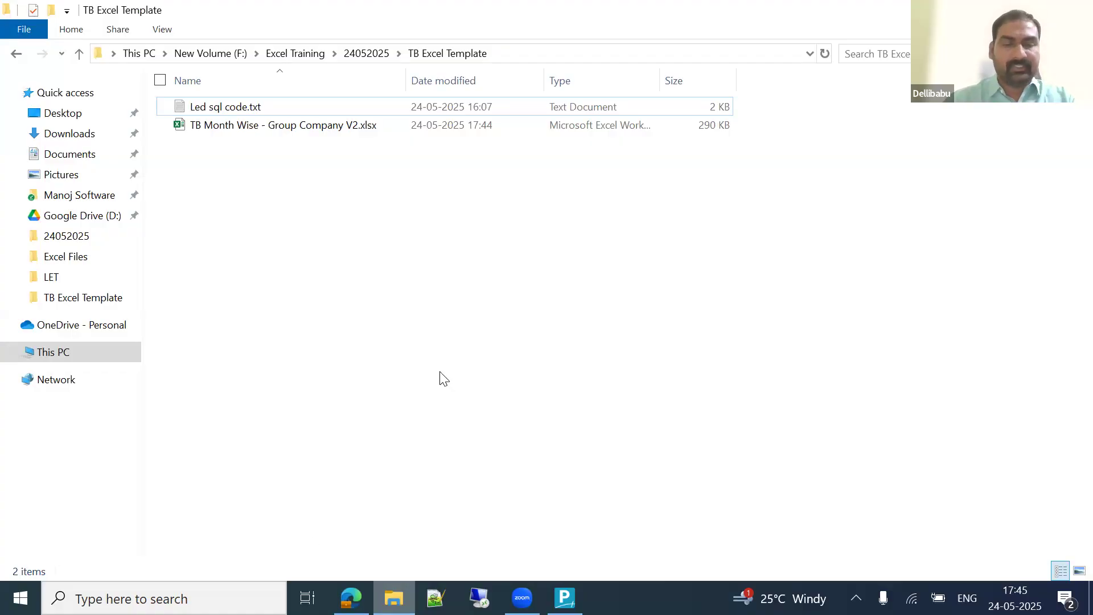
pyautogui.press('super+r')
pyautogui.press('Return')
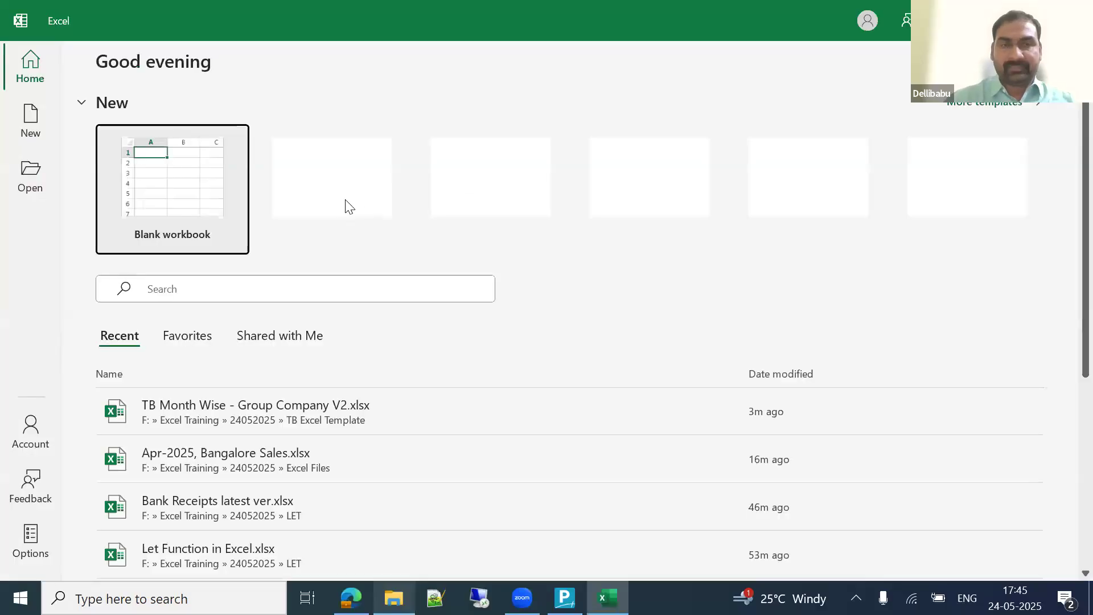
# Step: Create a blank workbook, Book1, briefly editing cell I5 and leaving it empty
pyautogui.click(160, 171)
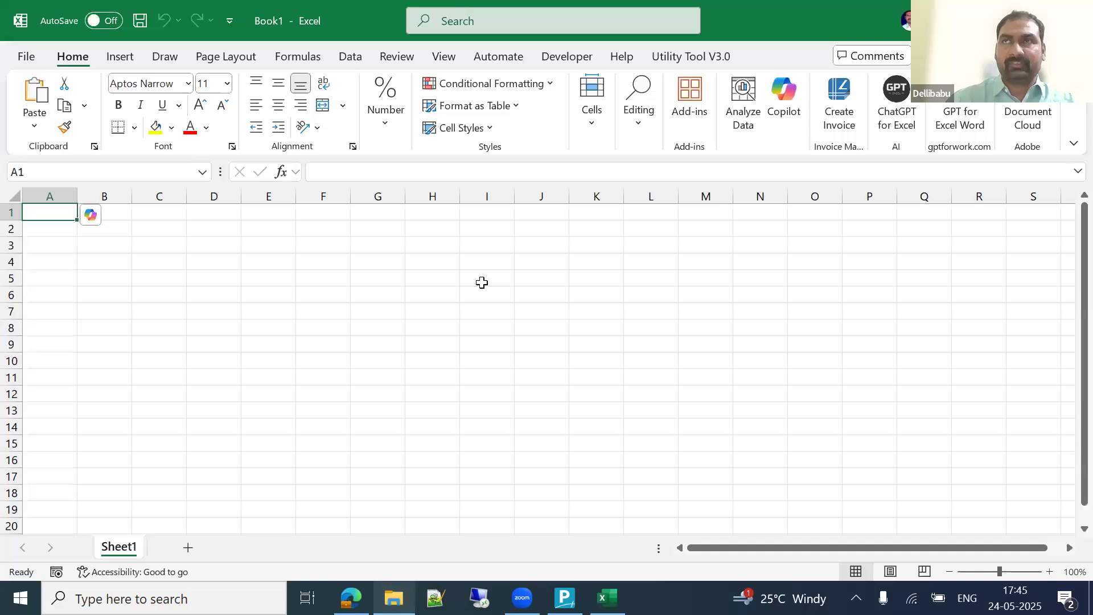
pyautogui.doubleClick(481, 282)
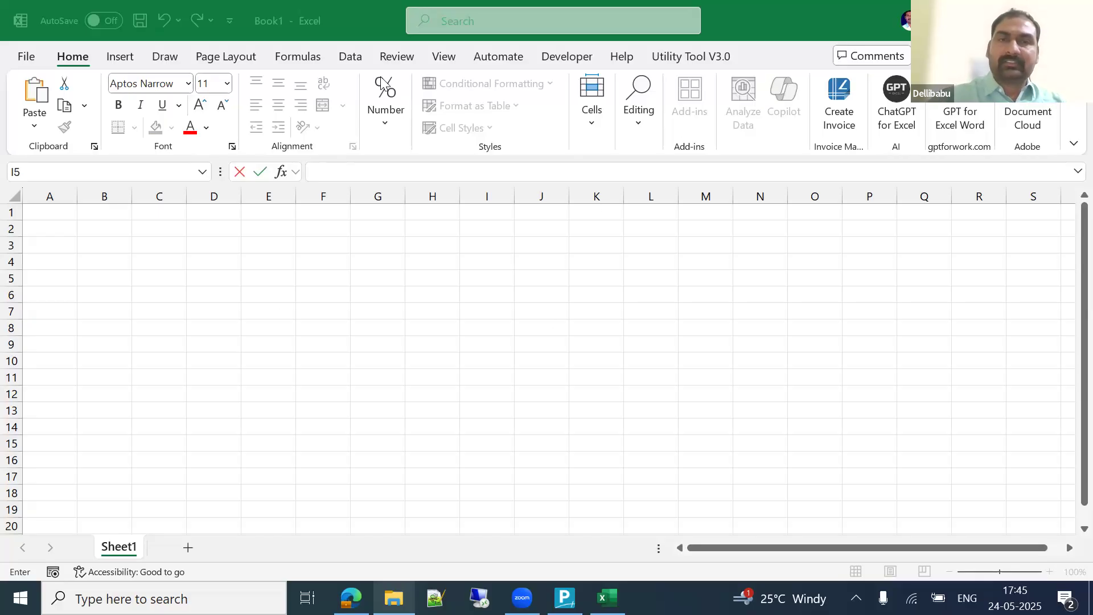
pyautogui.click(360, 62)
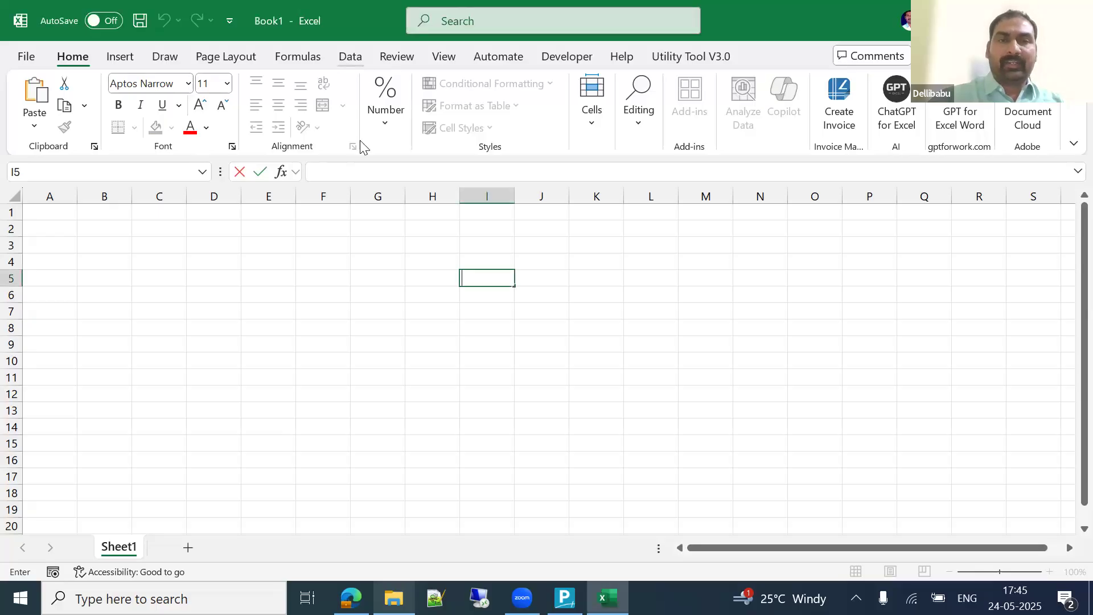
pyautogui.click(326, 313)
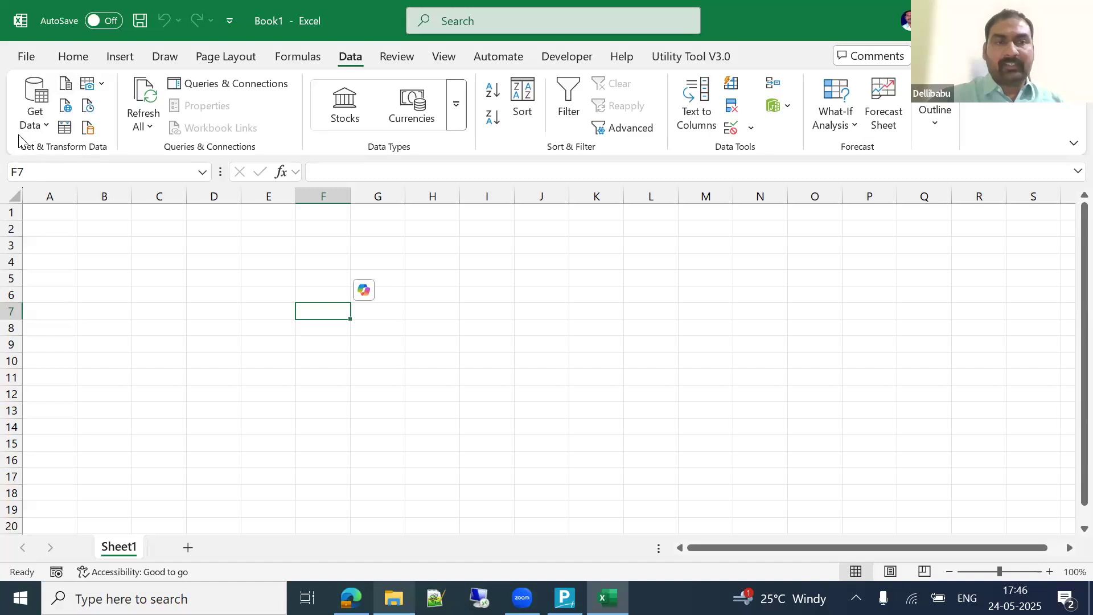
# Step: Check the Developer > Excel Add-ins list and cancel without changes
pyautogui.click(43, 130)
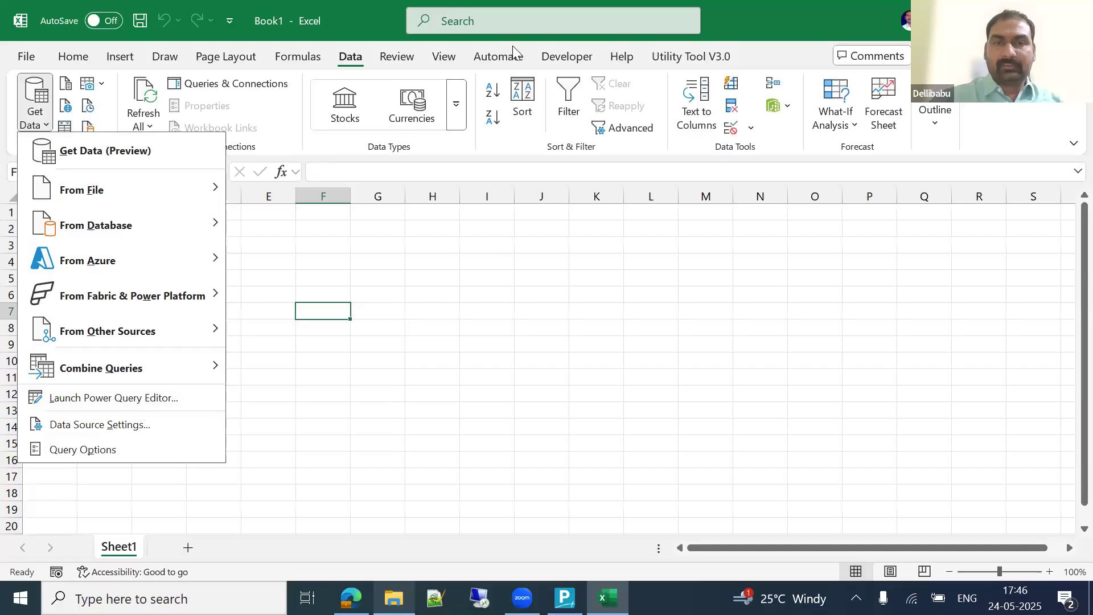
pyautogui.click(567, 57)
pyautogui.click(314, 120)
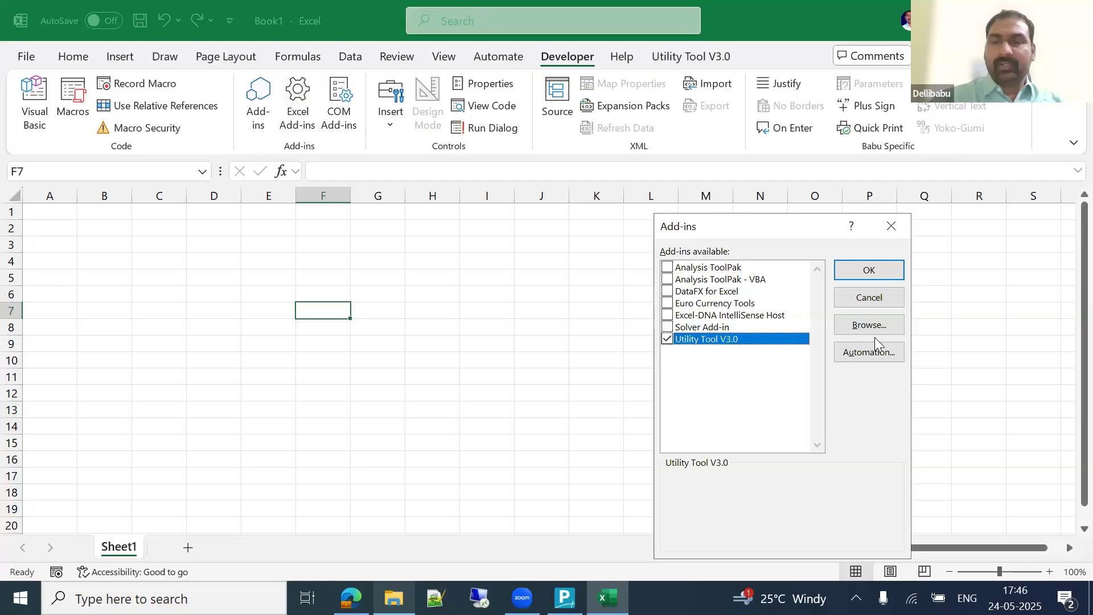
pyautogui.click(881, 306)
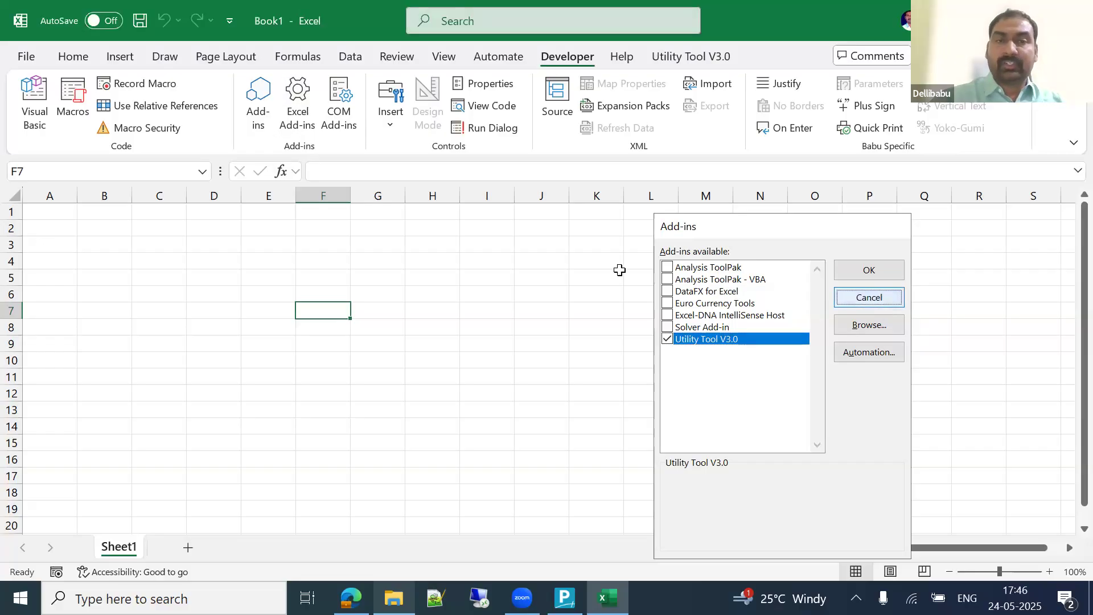
pyautogui.click(358, 205)
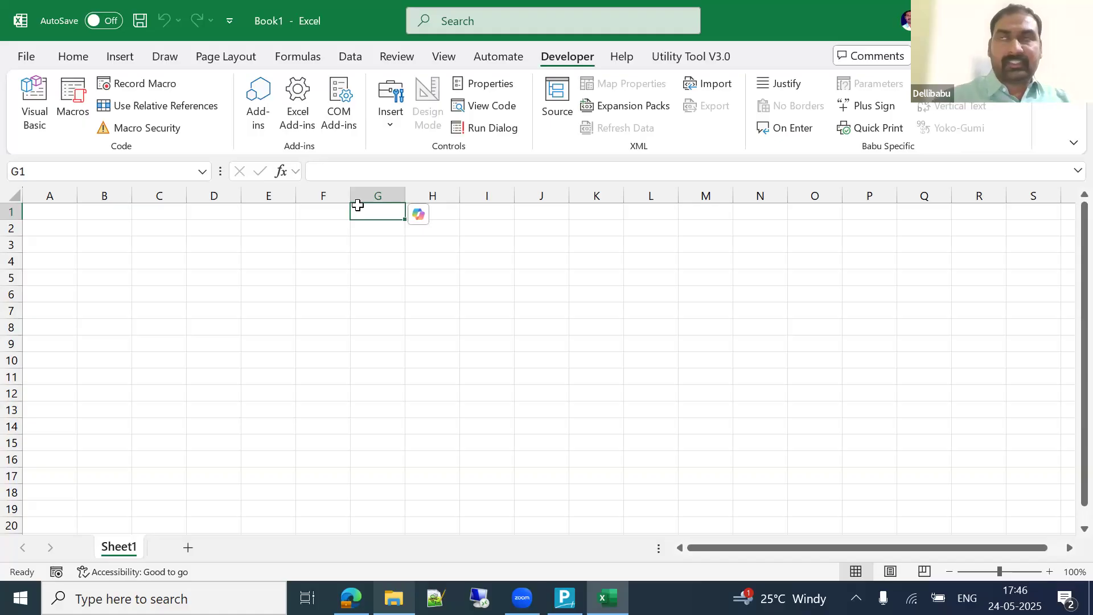
# Step: Launch the Power Query Editor from Data > Get Data
pyautogui.click(350, 56)
pyautogui.click(225, 307)
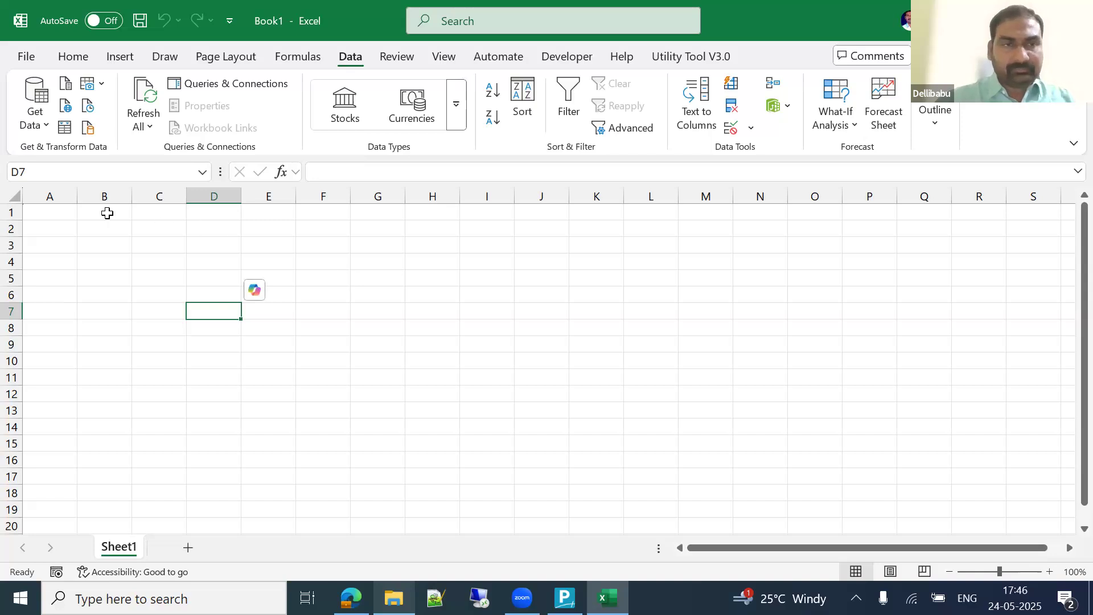
pyautogui.click(39, 116)
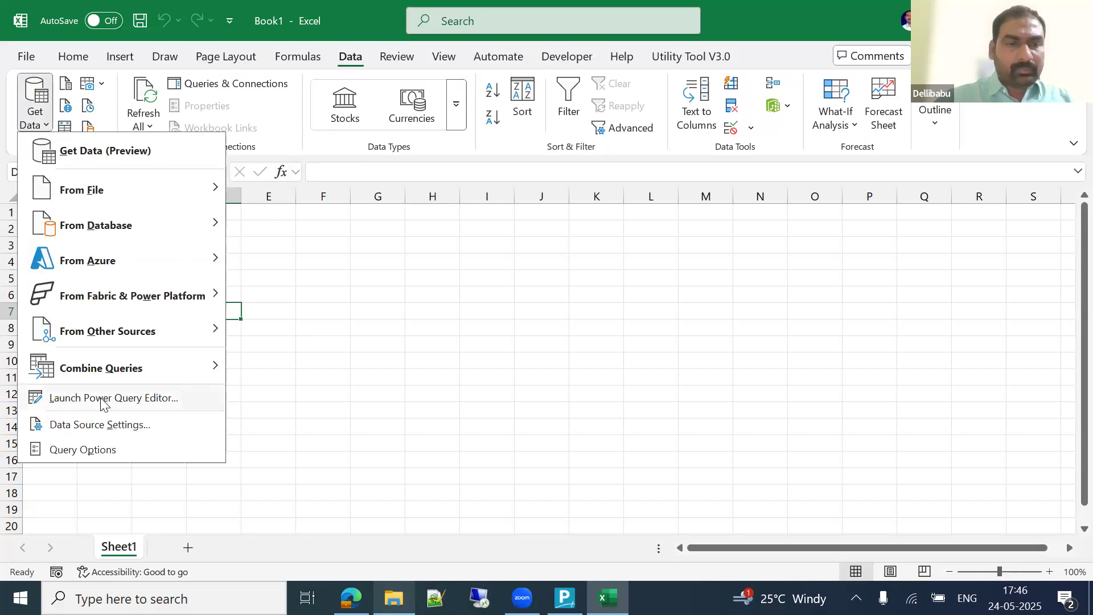
pyautogui.click(116, 397)
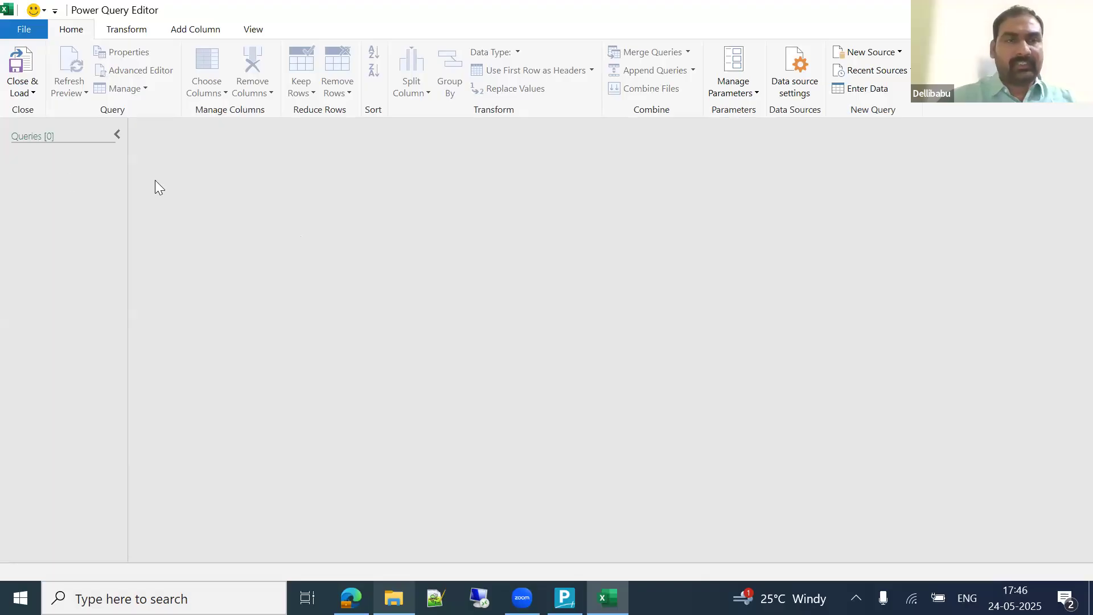
# Step: Create a new blank query, Query1, via New Source > Other Sources > Blank Query
pyautogui.rightClick(67, 175)
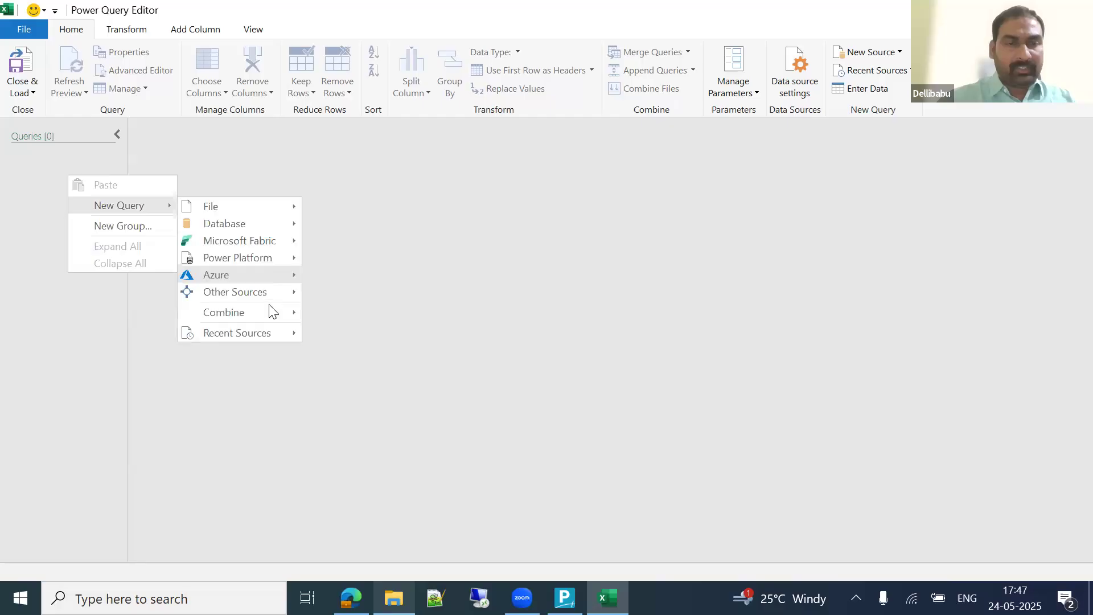
pyautogui.moveTo(251, 291)
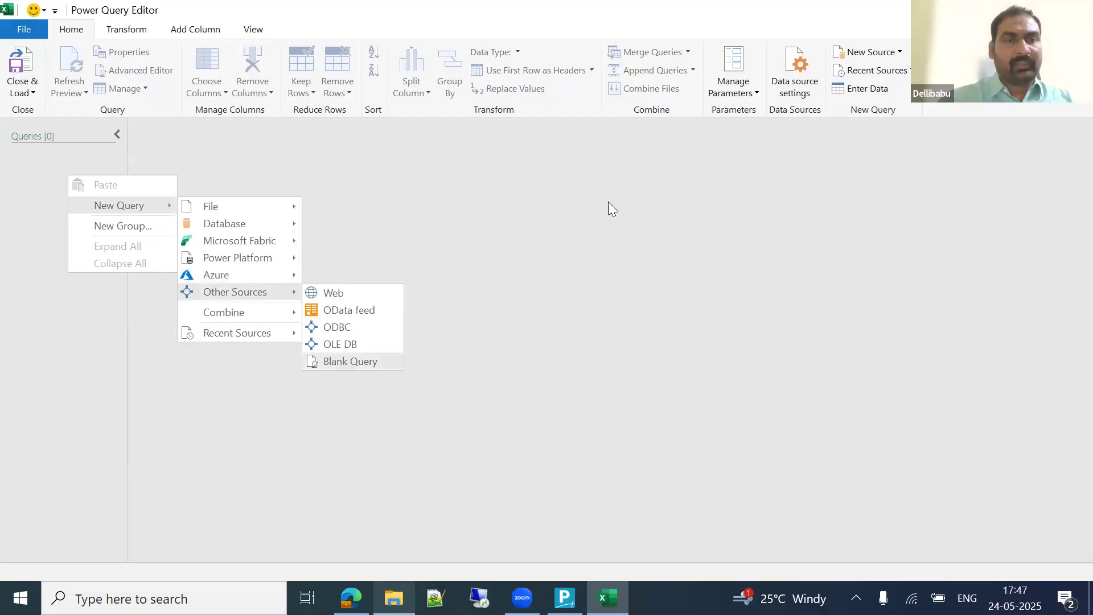
pyautogui.click(641, 218)
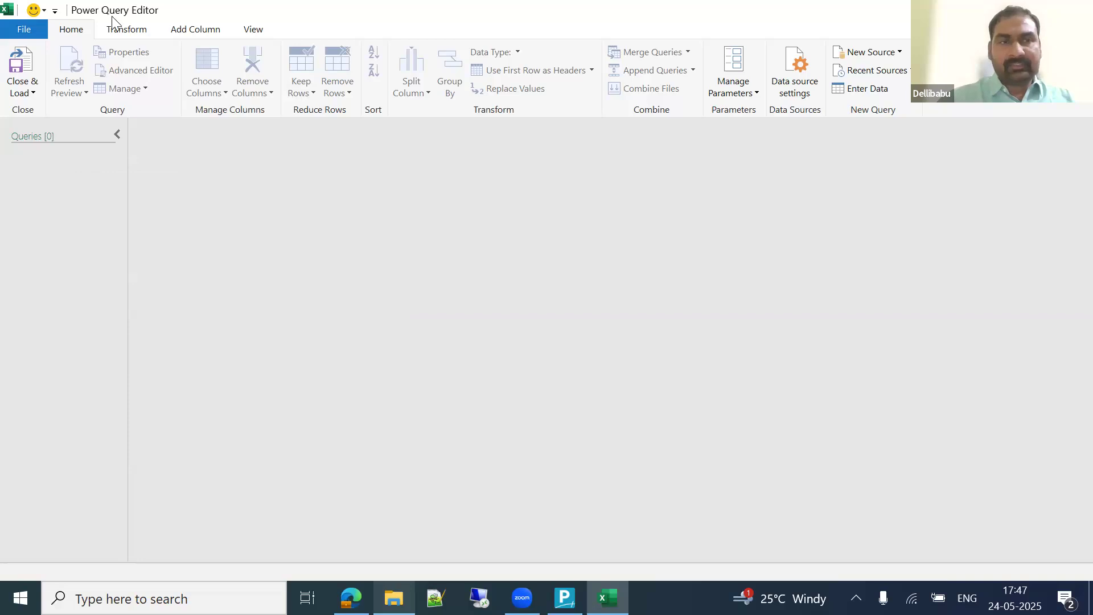
pyautogui.click(900, 53)
pyautogui.moveTo(867, 108)
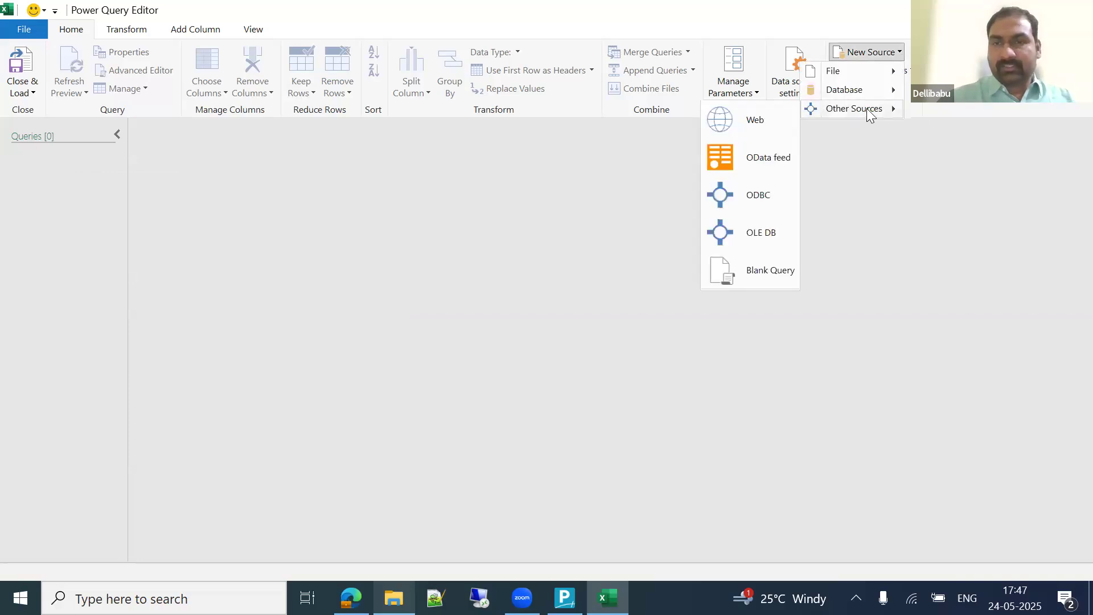
pyautogui.click(752, 273)
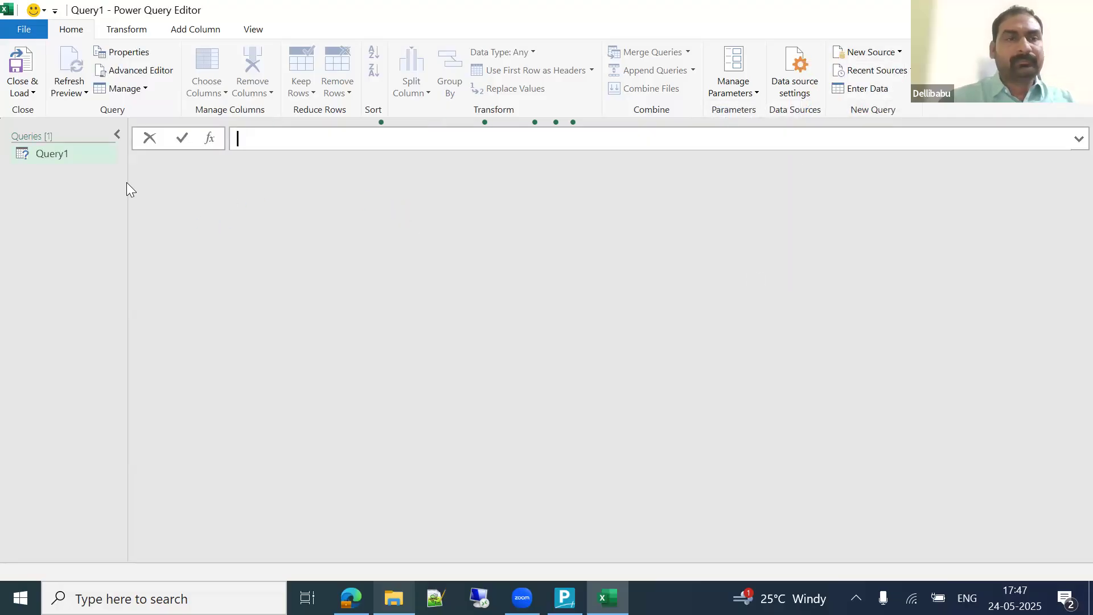
# Step: Replace Query1's code with the pasted TallyPrime XML request script and select its XML body string
pyautogui.click(121, 70)
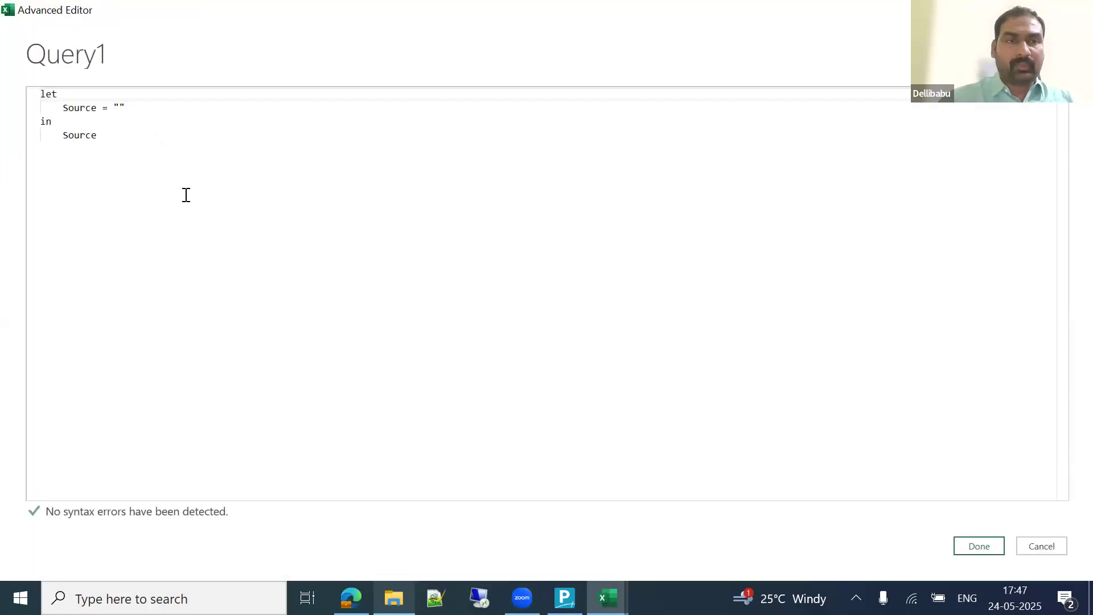
pyautogui.moveTo(37, 102); pyautogui.dragTo(537, 281)
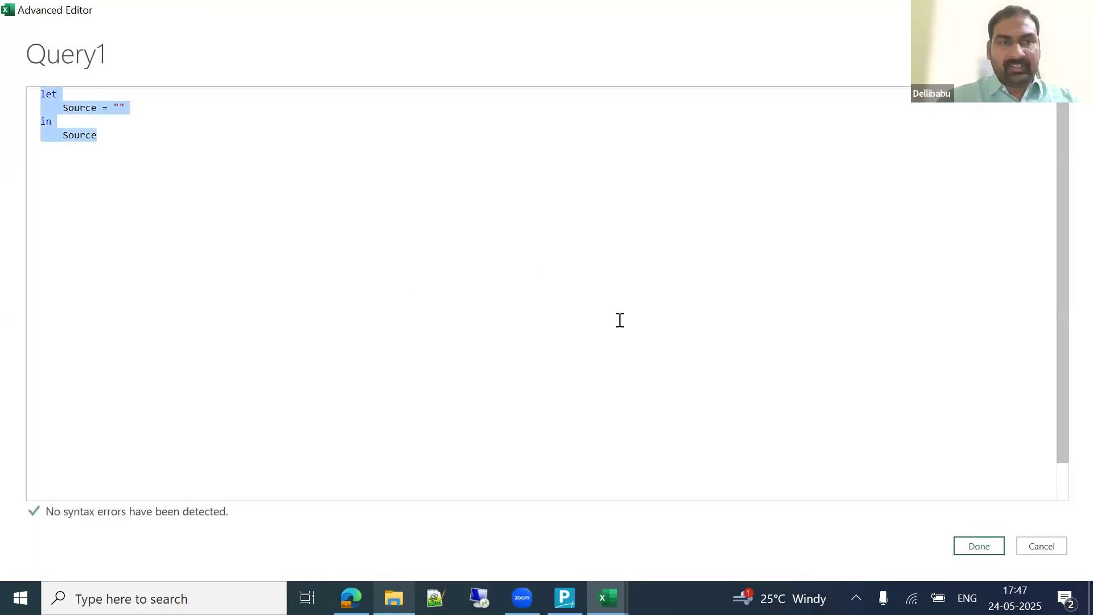
pyautogui.hotkey('ctrl', 'v')
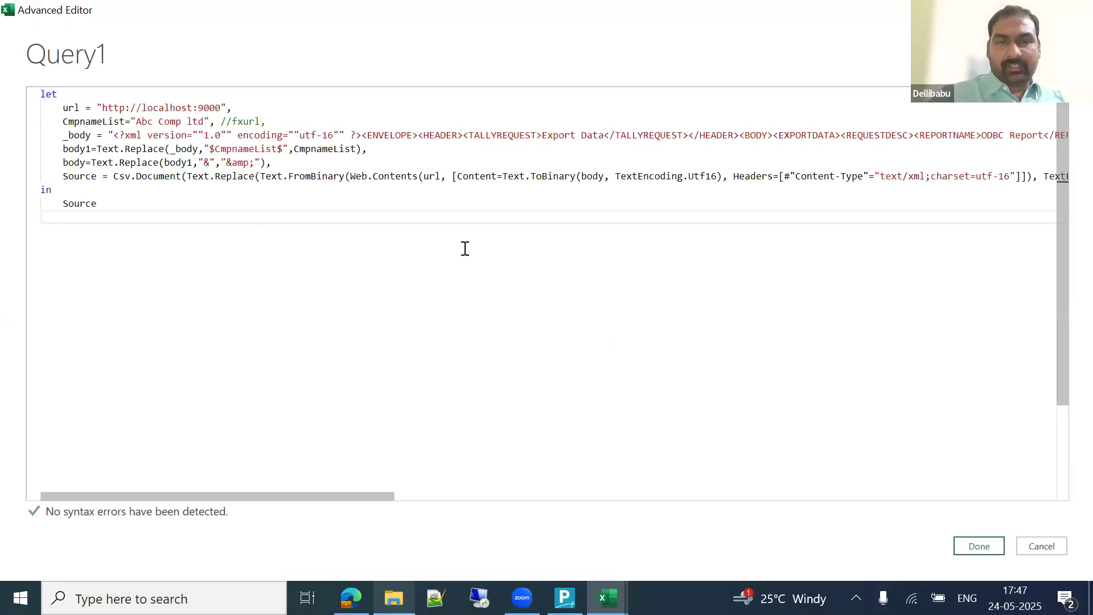
pyautogui.click(361, 135)
pyautogui.hotkey('shift', 'Down')
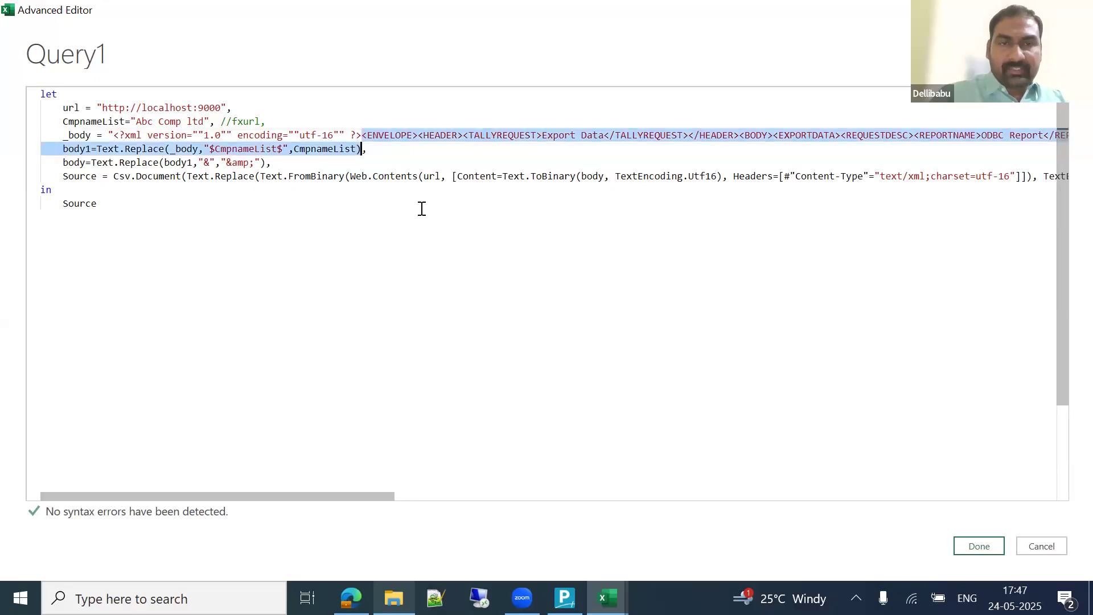
pyautogui.hotkey('shift', 'Left')
pyautogui.hotkey('shift', 'Left')
pyautogui.hotkey('shift', 'Left')
pyautogui.hotkey('shift', 'Left')
pyautogui.hotkey('shift', 'Left')
pyautogui.hotkey('shift', 'Left')
pyautogui.hotkey('shift', 'Left')
pyautogui.hotkey('shift', 'Left')
pyautogui.hotkey('shift', 'Left')
pyautogui.hotkey('shift', 'Left')
pyautogui.hotkey('shift', 'Left')
pyautogui.hotkey('shift', 'Left')
pyautogui.hotkey('shift', 'Left')
pyautogui.hotkey('shift', 'Left')
pyautogui.hotkey('shift', 'Left')
pyautogui.hotkey('shift', 'Left')
pyautogui.hotkey('shift', 'Left')
pyautogui.hotkey('shift', 'Left')
pyautogui.hotkey('shift', 'Left')
pyautogui.hotkey('shift', 'Left')
pyautogui.hotkey('shift', 'Left')
pyautogui.hotkey('shift', 'Left')
pyautogui.hotkey('shift', 'Left')
pyautogui.hotkey('shift', 'Left')
pyautogui.hotkey('shift', 'Left')
pyautogui.hotkey('shift', 'Left')
pyautogui.hotkey('shift', 'Left')
pyautogui.hotkey('shift', 'Left')
pyautogui.hotkey('shift', 'Left')
pyautogui.hotkey('shift', 'Left')
pyautogui.hotkey('shift', 'Left')
pyautogui.hotkey('shift', 'Left')
pyautogui.hotkey('shift', 'Left')
pyautogui.hotkey('shift', 'Left')
pyautogui.hotkey('shift', 'Left')
pyautogui.hotkey('shift', 'Left')
pyautogui.hotkey('shift', 'Left')
pyautogui.hotkey('shift', 'Left')
pyautogui.hotkey('shift', 'Left')
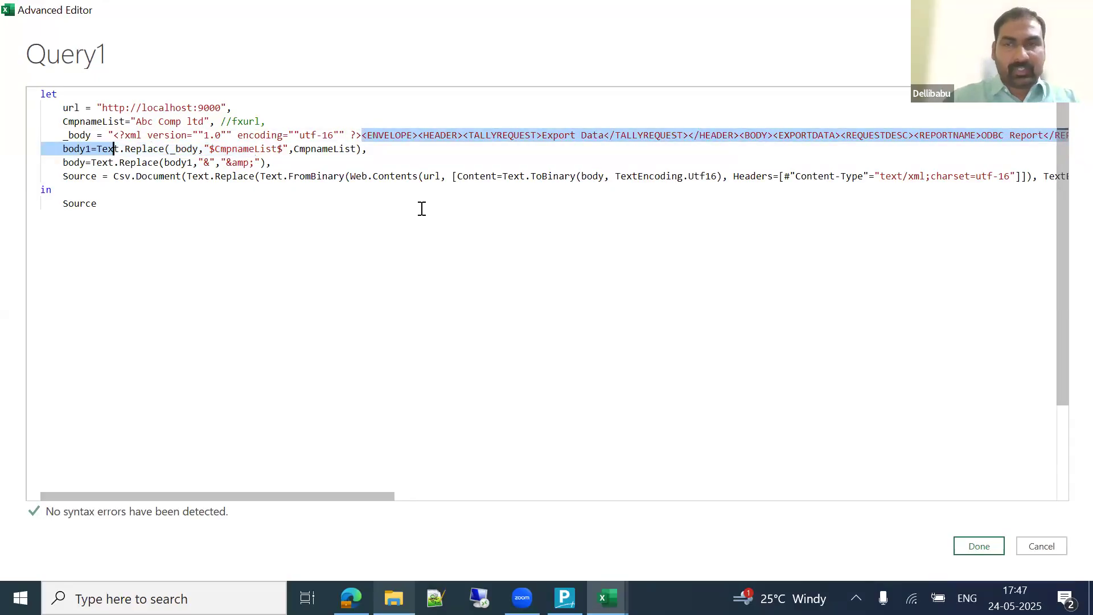
pyautogui.hotkey('shift', 'Left')
pyautogui.hotkey('shift', 'Left')
pyautogui.hotkey('shift', 'Left')
pyautogui.hotkey('shift', 'Left')
pyautogui.hotkey('shift', 'Left')
pyautogui.hotkey('shift', 'Left')
pyautogui.hotkey('shift', 'Left')
pyautogui.hotkey('shift', 'Left')
pyautogui.hotkey('shift', 'Left')
pyautogui.hotkey('shift', 'Left')
pyautogui.hotkey('shift', 'Left')
pyautogui.hotkey('shift', 'Left')
pyautogui.hotkey('shift', 'Left')
pyautogui.hotkey('shift', 'Left')
pyautogui.hotkey('shift', 'Left')
pyautogui.hotkey('shift', 'Left')
pyautogui.hotkey('shift', 'Left')
pyautogui.hotkey('shift', 'Left')
pyautogui.hotkey('shift', 'Left')
pyautogui.hotkey('shift', 'Right')
pyautogui.hotkey('shift', 'Right')
pyautogui.hotkey('shift', 'Right')
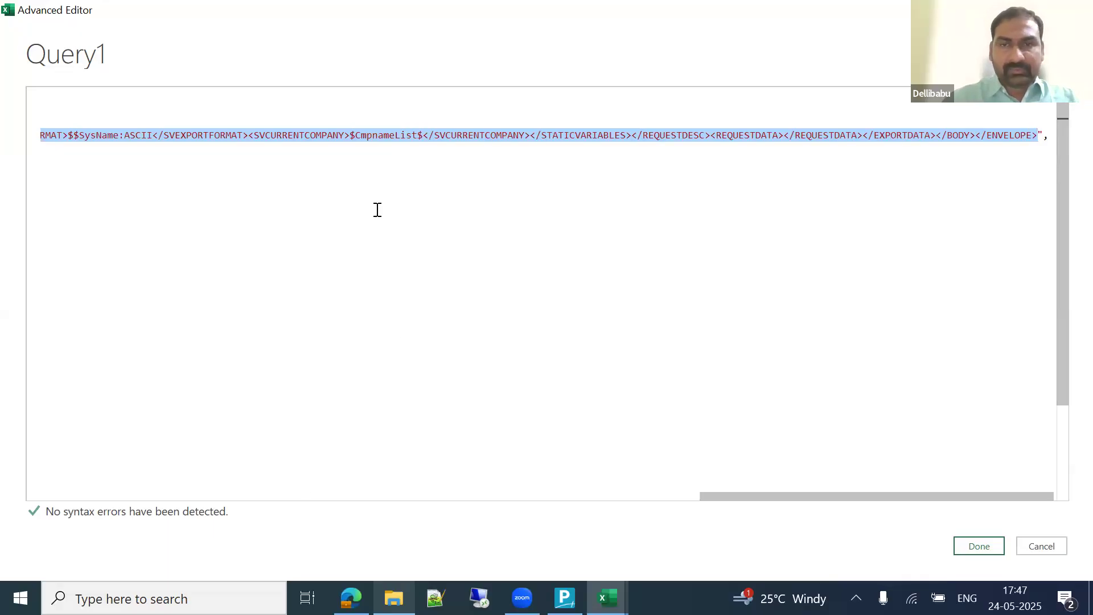
# Step: Reload tallyhttp.log, inspect the ENVELOPE XML request, and return to Query1's Advanced Editor
pyautogui.hotkey('alt', 'Tab')
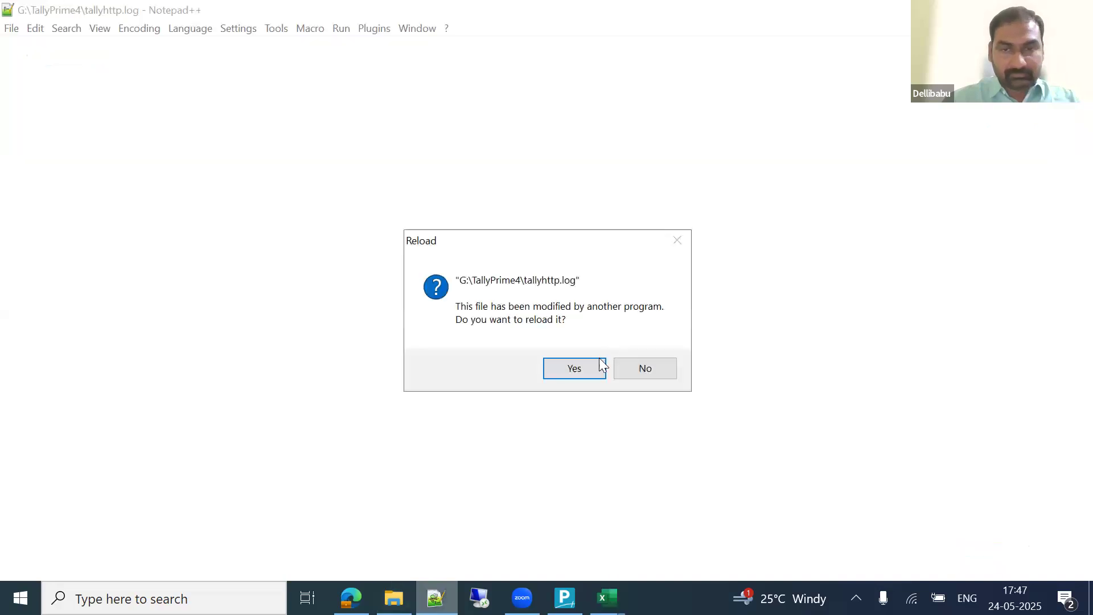
pyautogui.click(588, 360)
pyautogui.moveTo(205, 382); pyautogui.dragTo(49, 86)
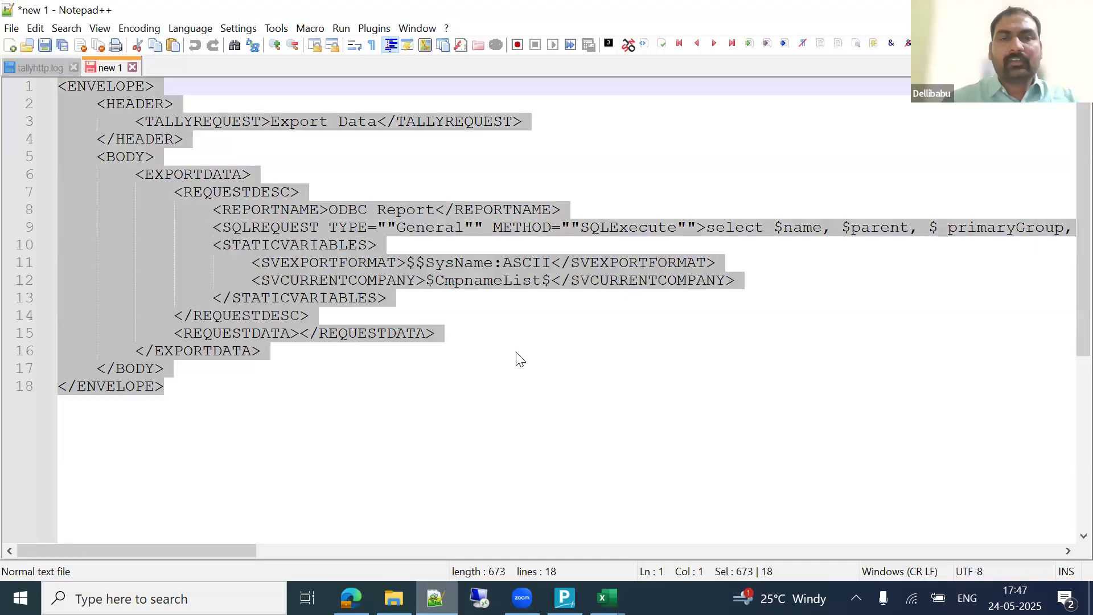
pyautogui.click(517, 353)
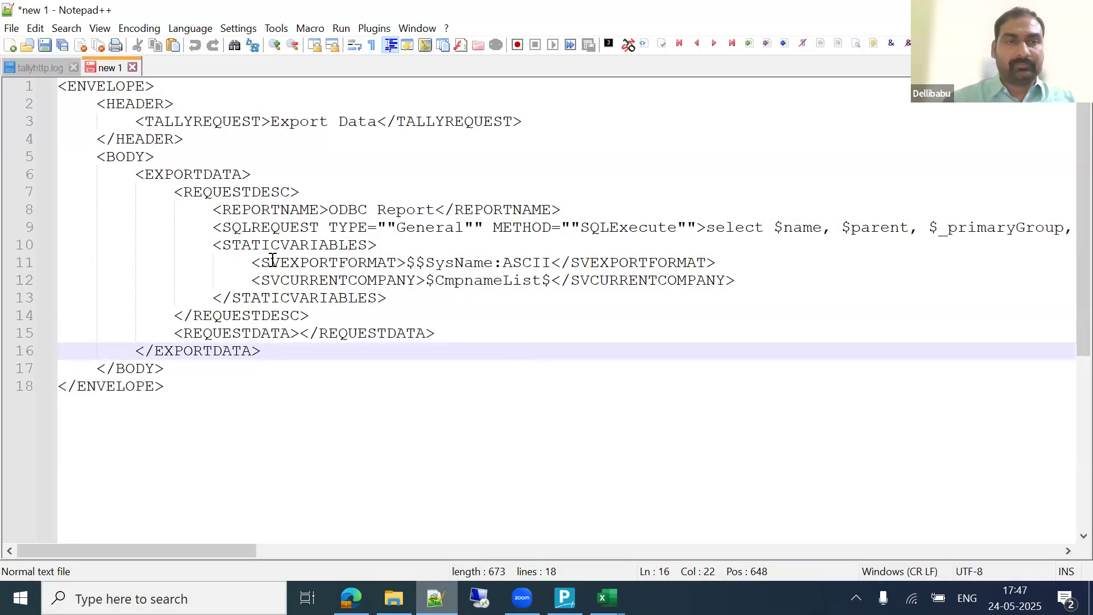
pyautogui.click(96, 86)
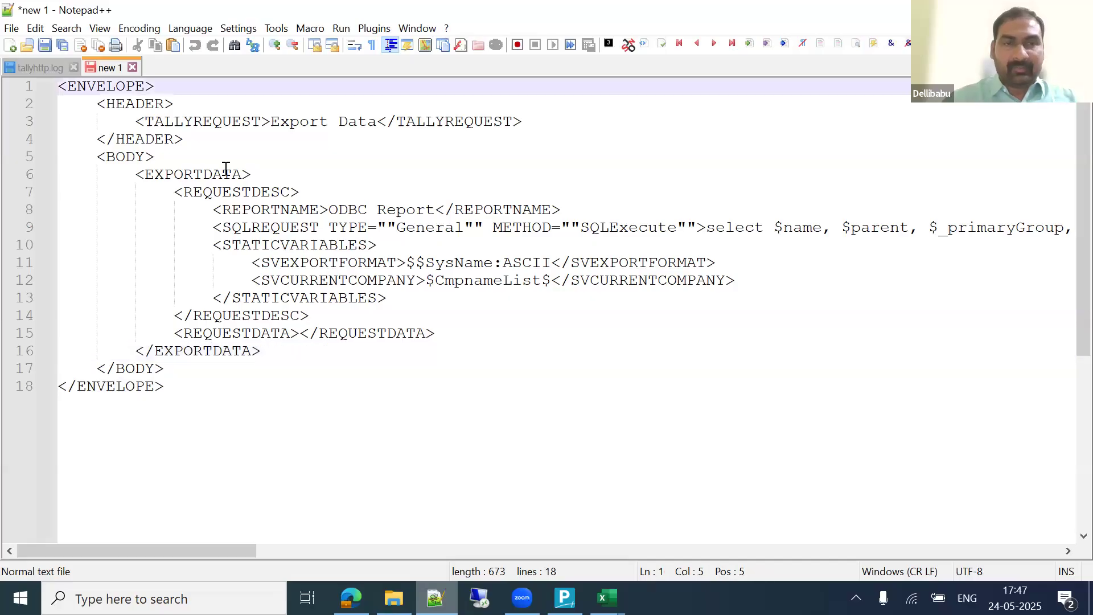
pyautogui.click(124, 386)
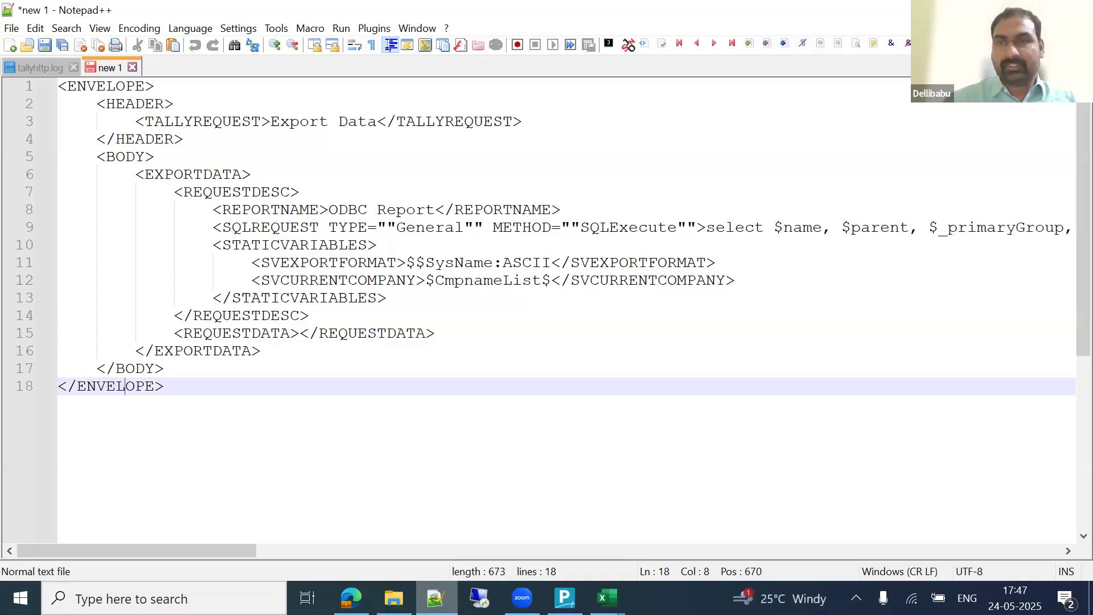
pyautogui.hotkey('alt', 'Tab')
pyautogui.moveTo(759, 496); pyautogui.dragTo(42, 444)
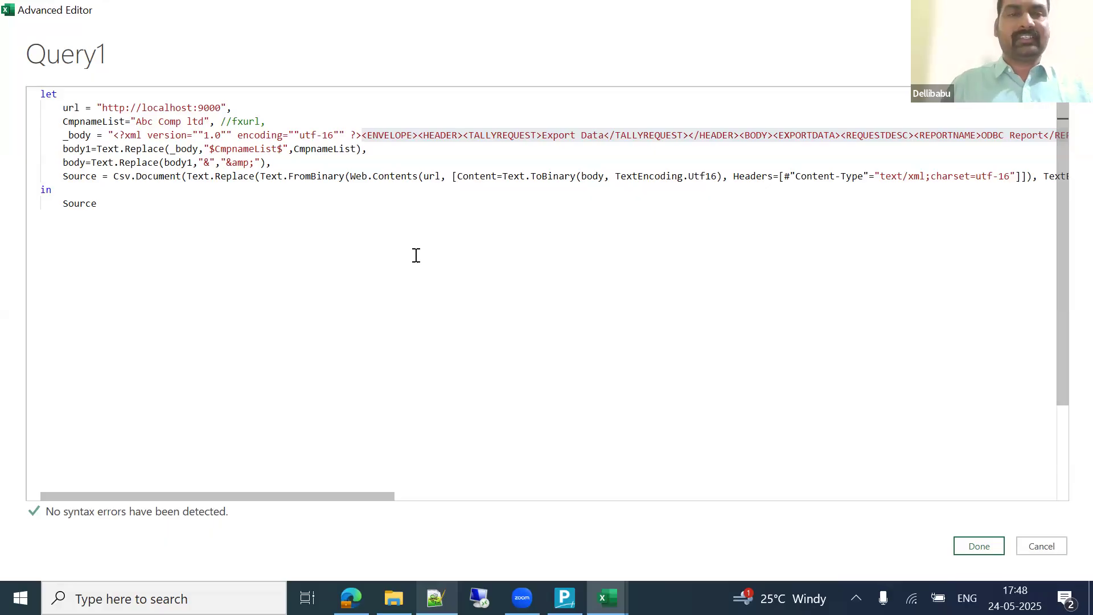
# Step: Apply the query code and view the full text of the error row in the preview
pyautogui.moveTo(141, 208); pyautogui.dragTo(26, 92)
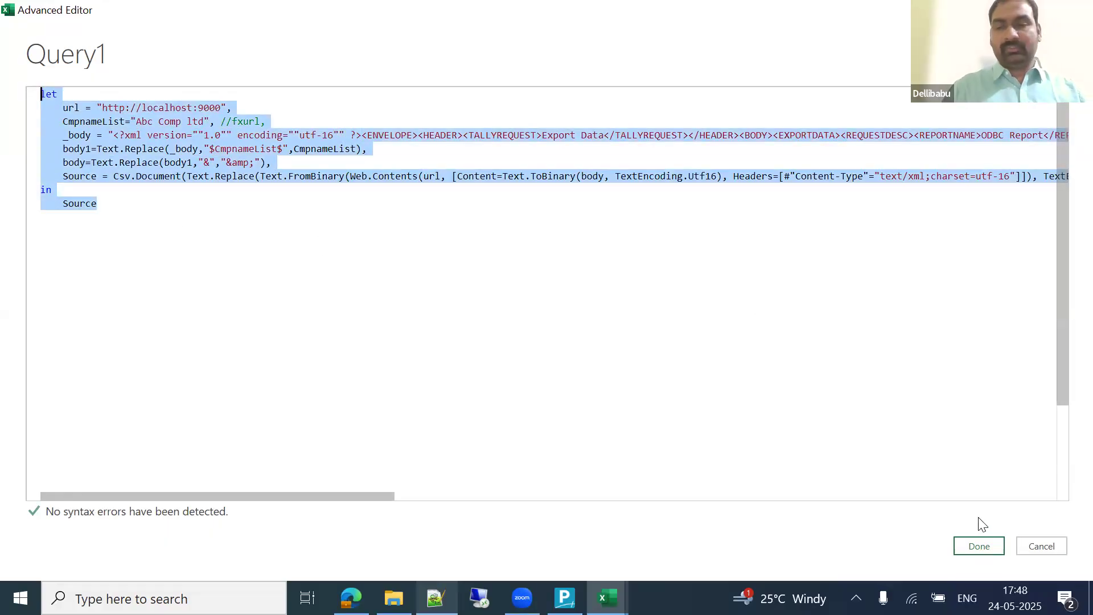
pyautogui.click(977, 547)
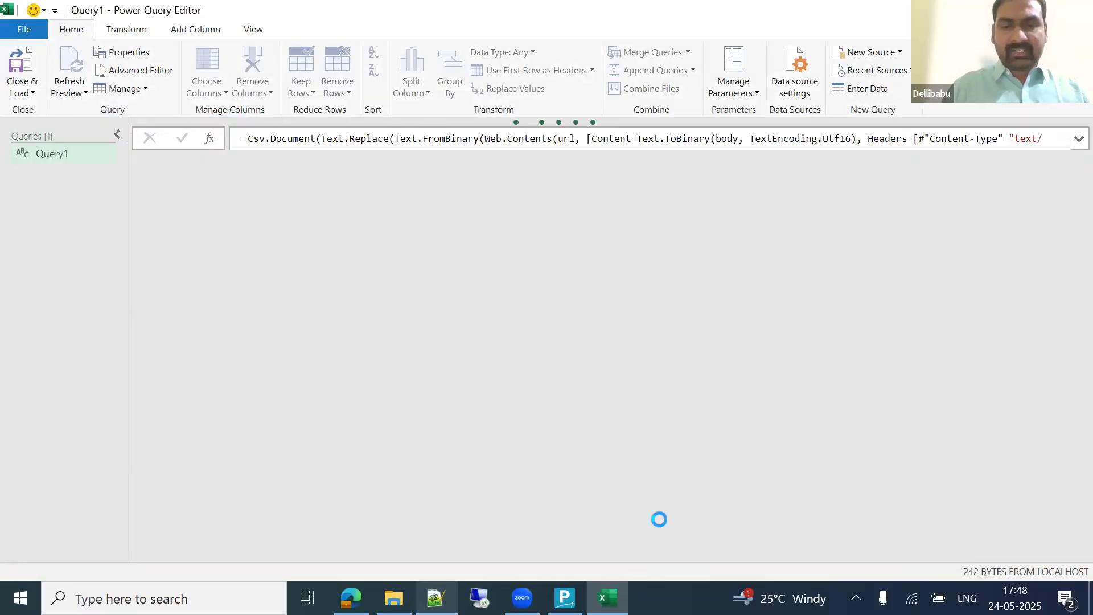
pyautogui.hotkey('alt', 'Tab')
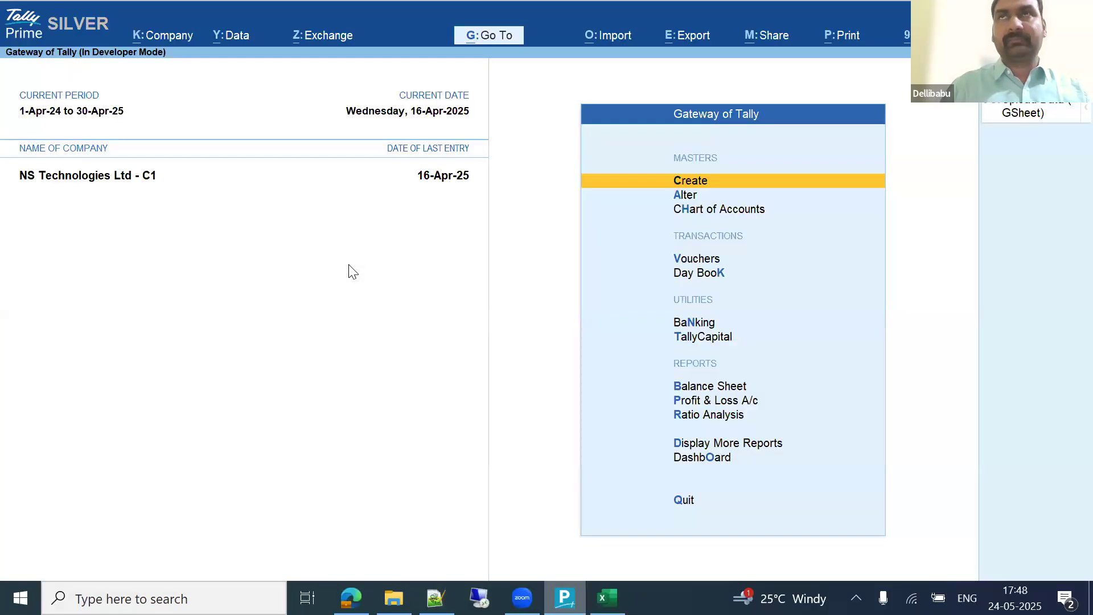
pyautogui.hotkey('alt', 'Tab')
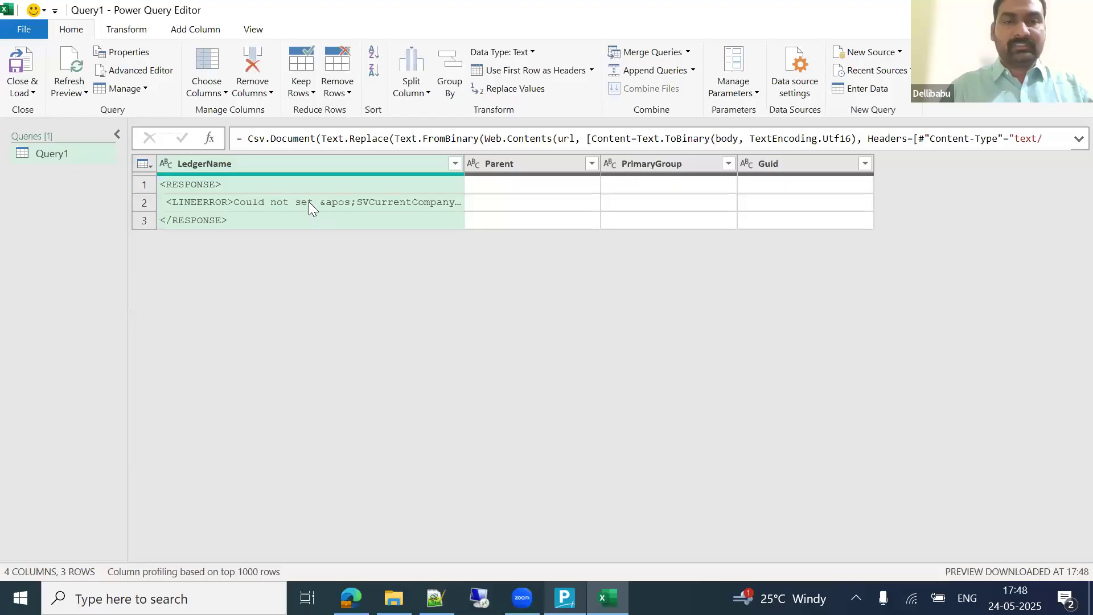
pyautogui.click(301, 201)
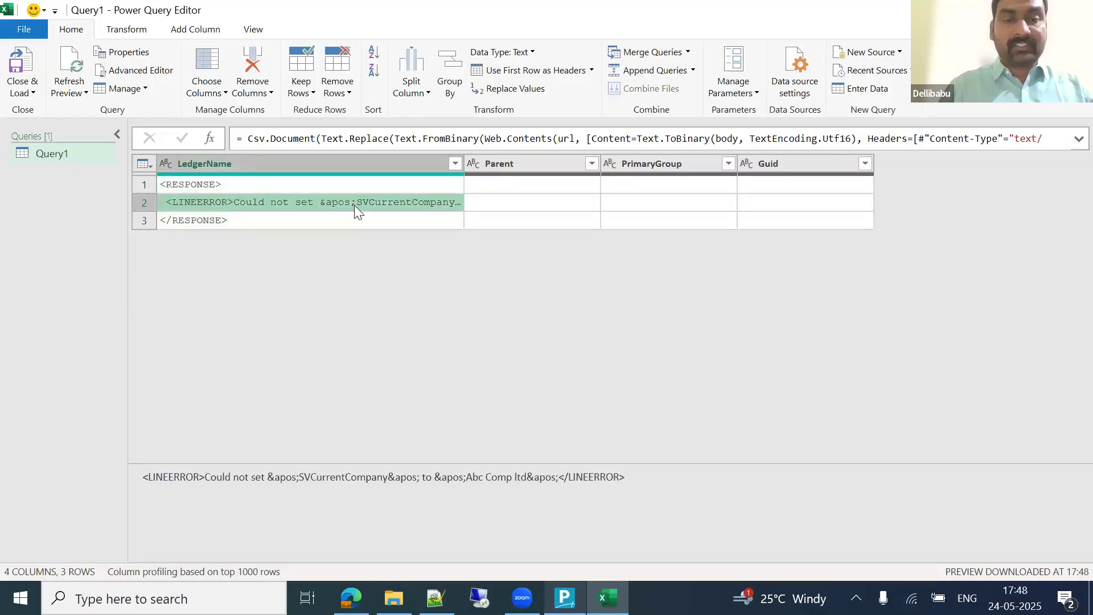
# Step: Check the company name in TallyPrime's company alteration screen without saving changes
pyautogui.hotkey('alt', 'Tab')
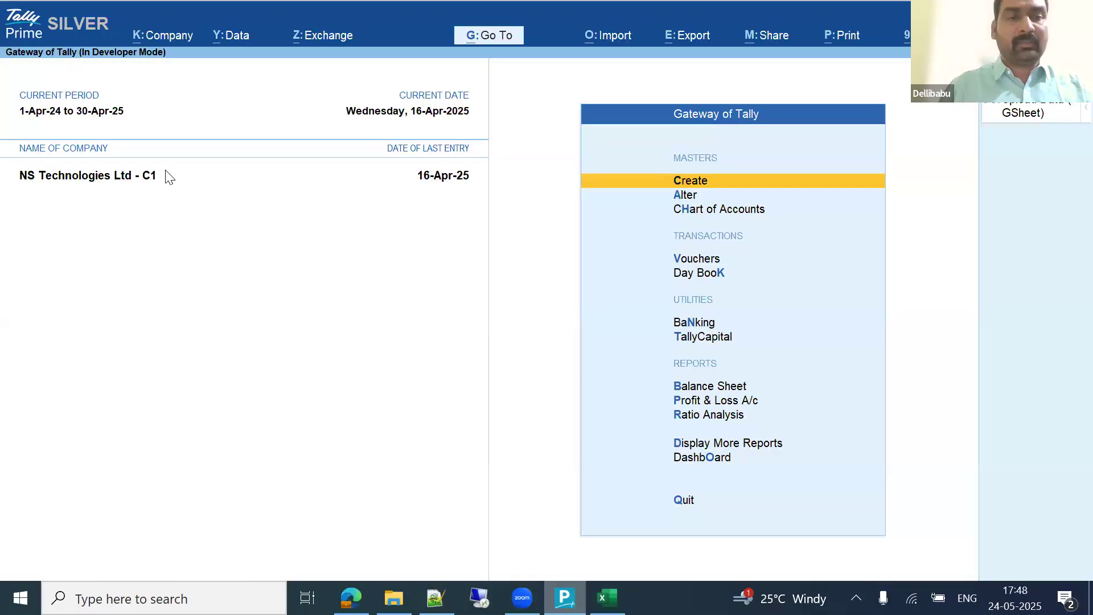
pyautogui.click(175, 36)
pyautogui.press('Down')
pyautogui.press('Return')
pyautogui.hotkey('ctrl', 'q')
pyautogui.press('Escape')
pyautogui.press('Escape')
pyautogui.hotkey('alt', 'Tab')
# Step: Replace Abc Comp ltd with NS Technologies Ltd - C1 in the M code and apply it
pyautogui.click(157, 72)
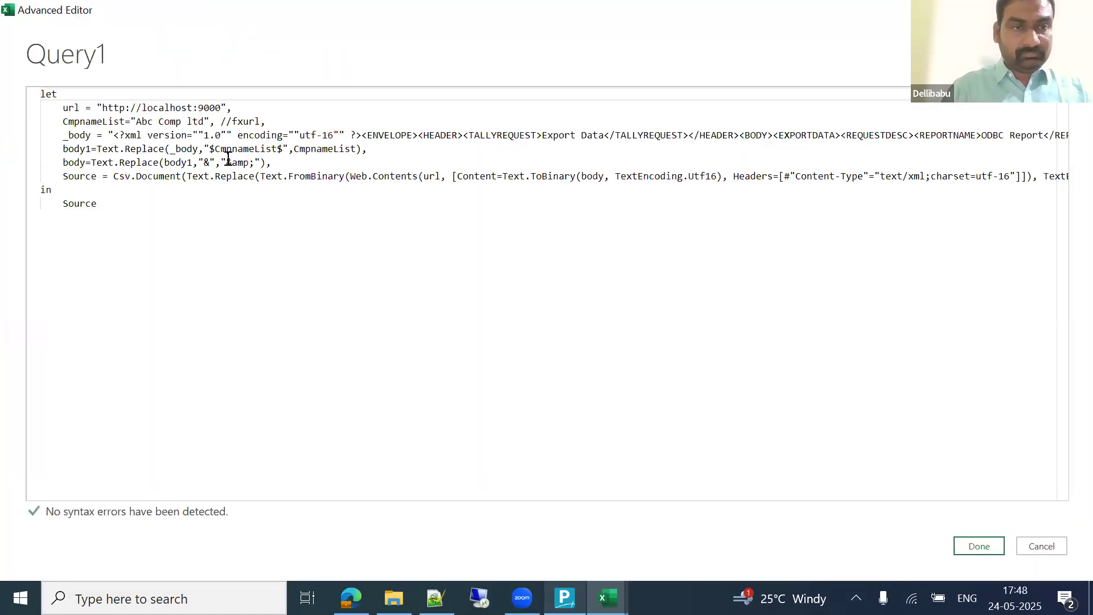
pyautogui.click(138, 121)
pyautogui.hotkey('shift', 'Right')
pyautogui.hotkey('shift', 'Right')
pyautogui.hotkey('shift', 'Right')
pyautogui.hotkey('shift', 'Right')
pyautogui.hotkey('shift', 'Right')
pyautogui.hotkey('shift', 'Right')
pyautogui.hotkey('shift', 'Right')
pyautogui.hotkey('shift', 'Right')
pyautogui.hotkey('shift', 'Right')
pyautogui.hotkey('shift', 'Right')
pyautogui.hotkey('shift', 'Right')
pyautogui.hotkey('shift', 'Right')
pyautogui.hotkey('shift', 'Right')
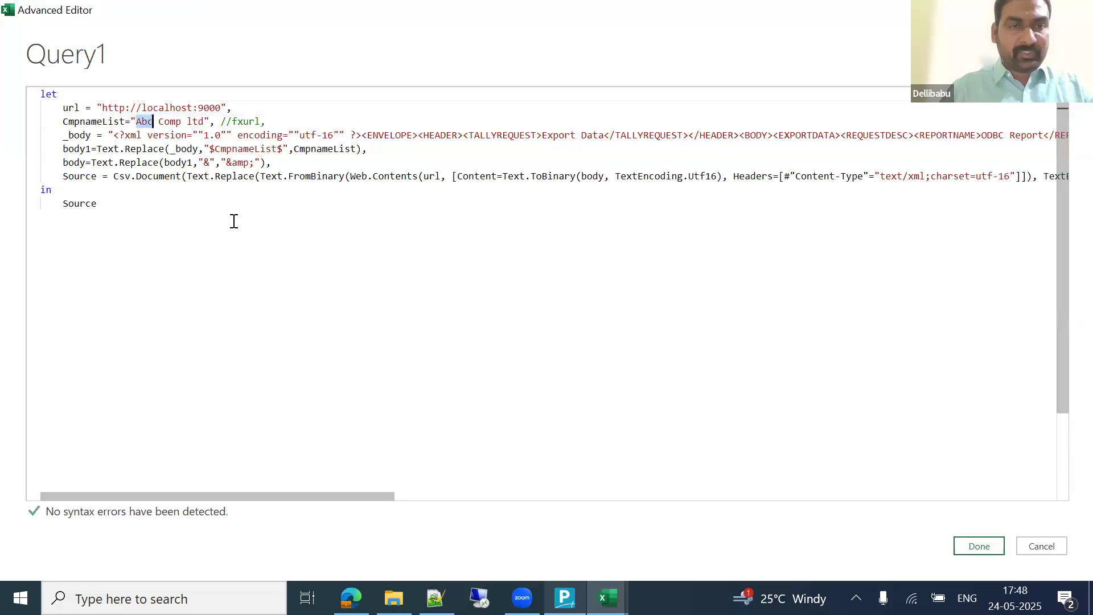
pyautogui.hotkey('shift', 'Left')
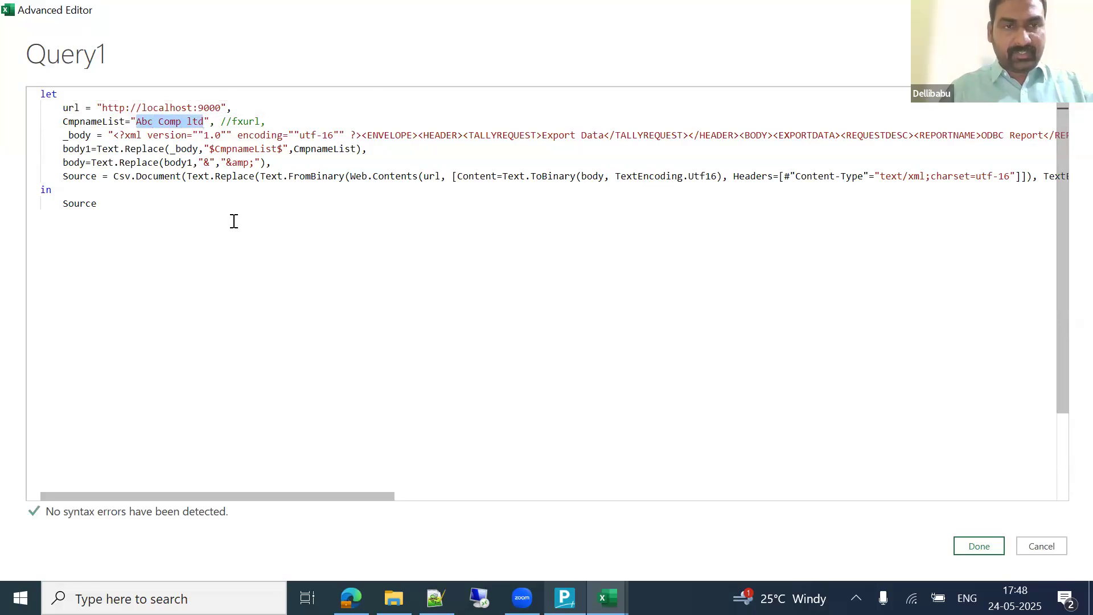
pyautogui.write('NS Technologies Ltd - C1')
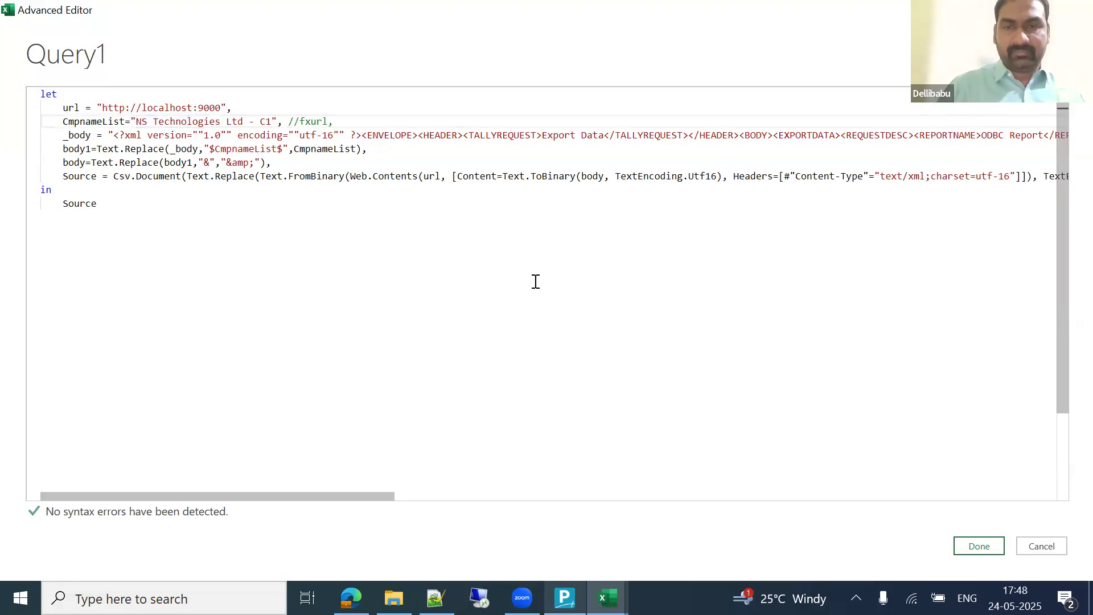
pyautogui.click(979, 545)
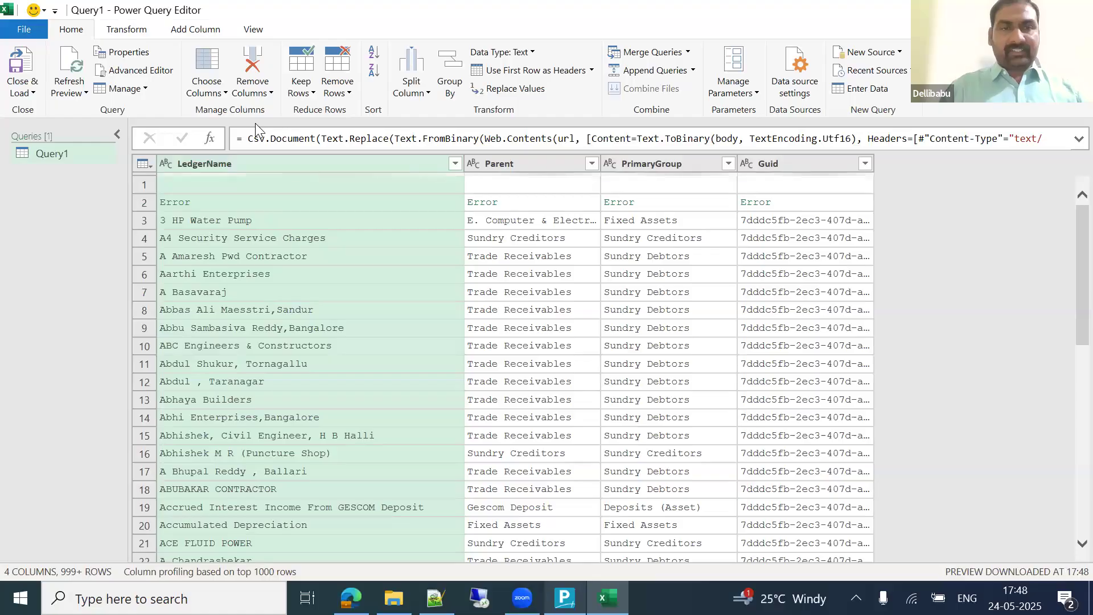
# Step: Remove error rows and then blank rows using the LedgerName column
pyautogui.click(277, 185)
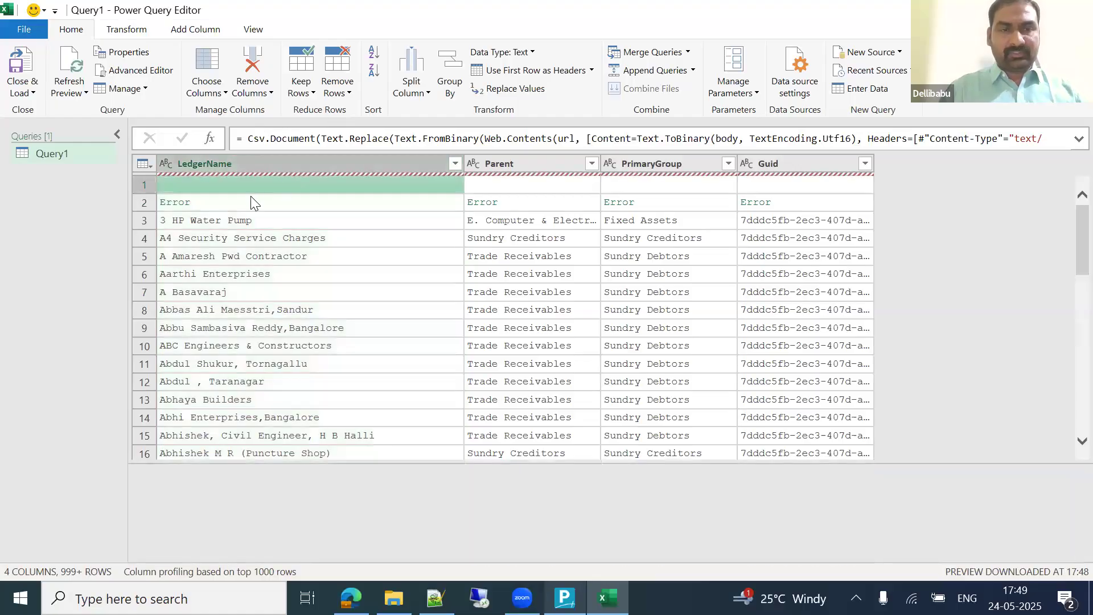
pyautogui.click(313, 162)
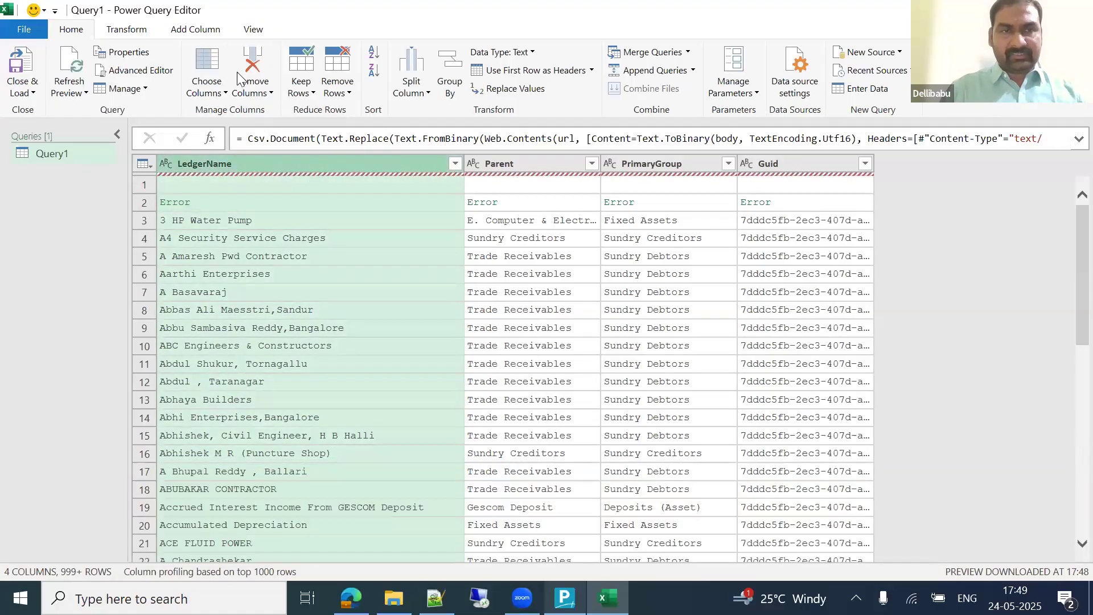
pyautogui.click(350, 97)
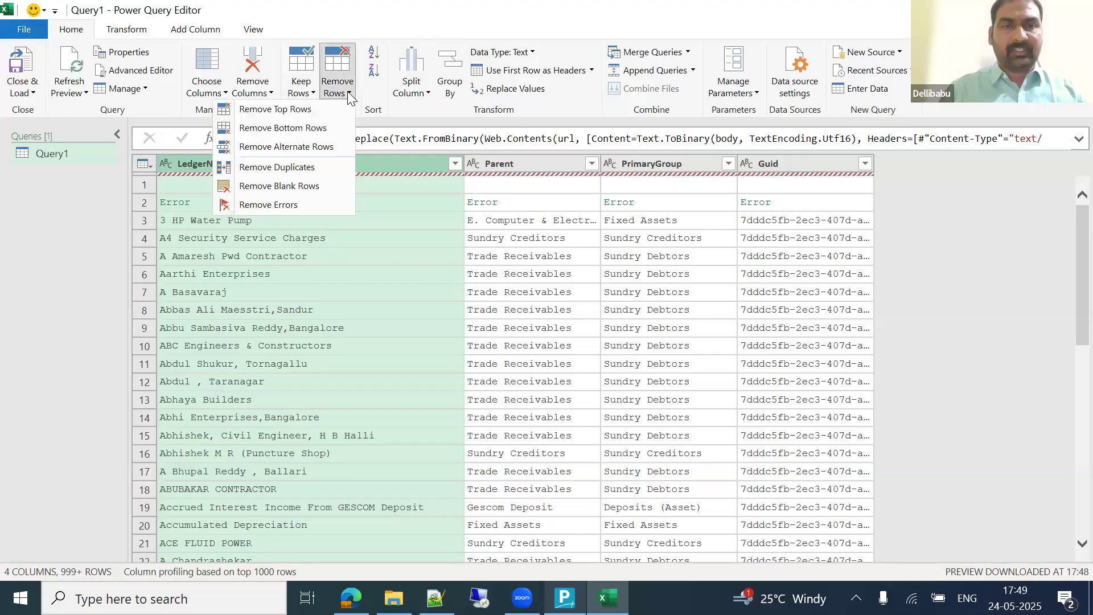
pyautogui.click(273, 204)
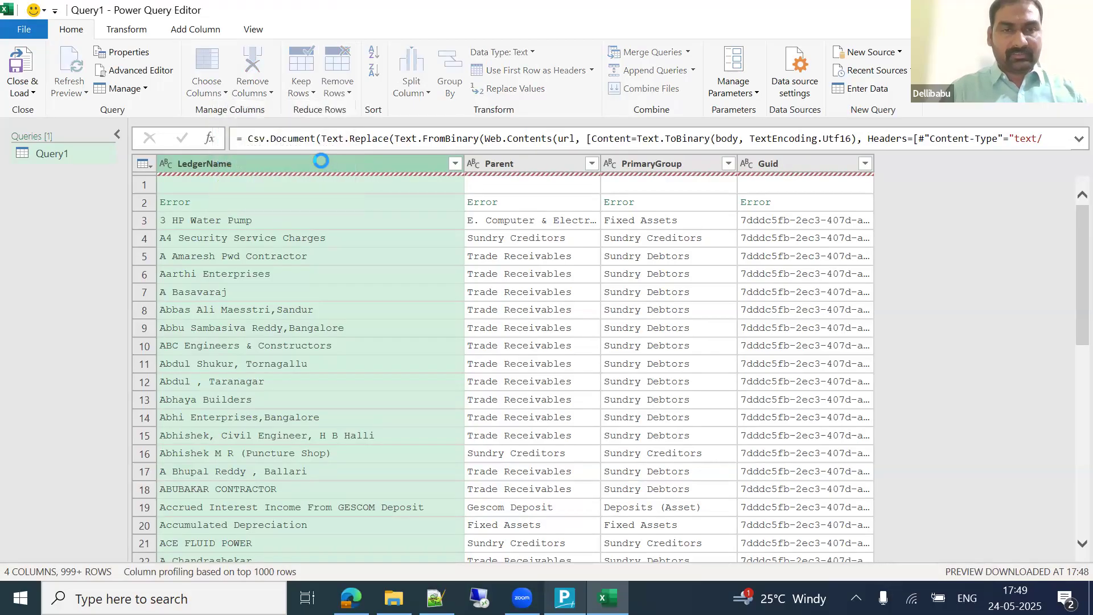
pyautogui.click(345, 96)
pyautogui.click(296, 186)
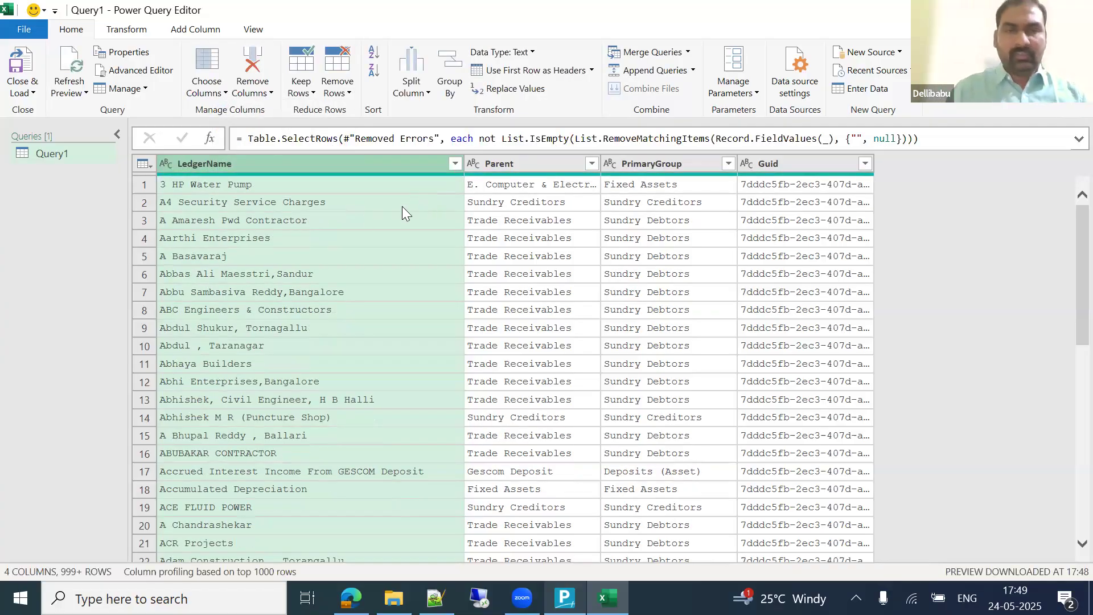
# Step: Review the cleaned ledger names in the preview, then return to TallyPrime
pyautogui.click(403, 219)
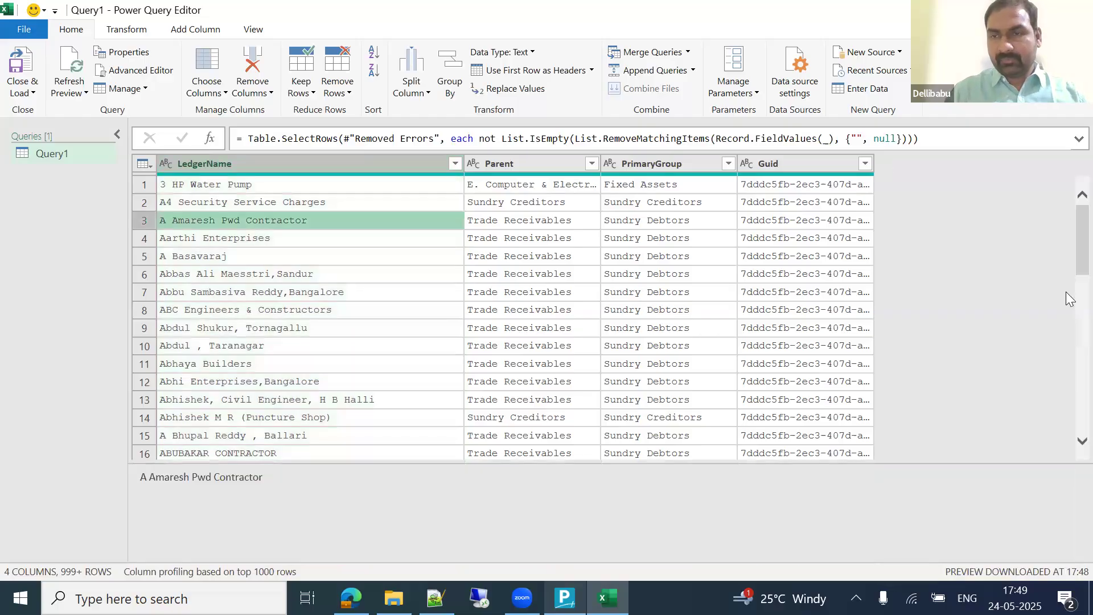
pyautogui.scroll(-20, 1067, 427)
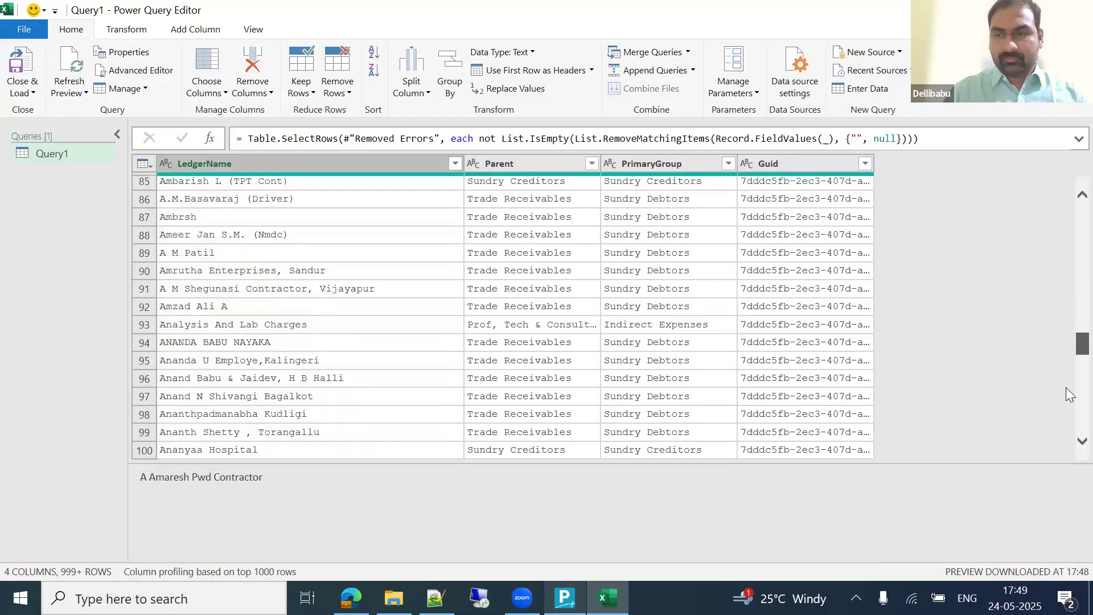
pyautogui.scroll(-20, 1068, 414)
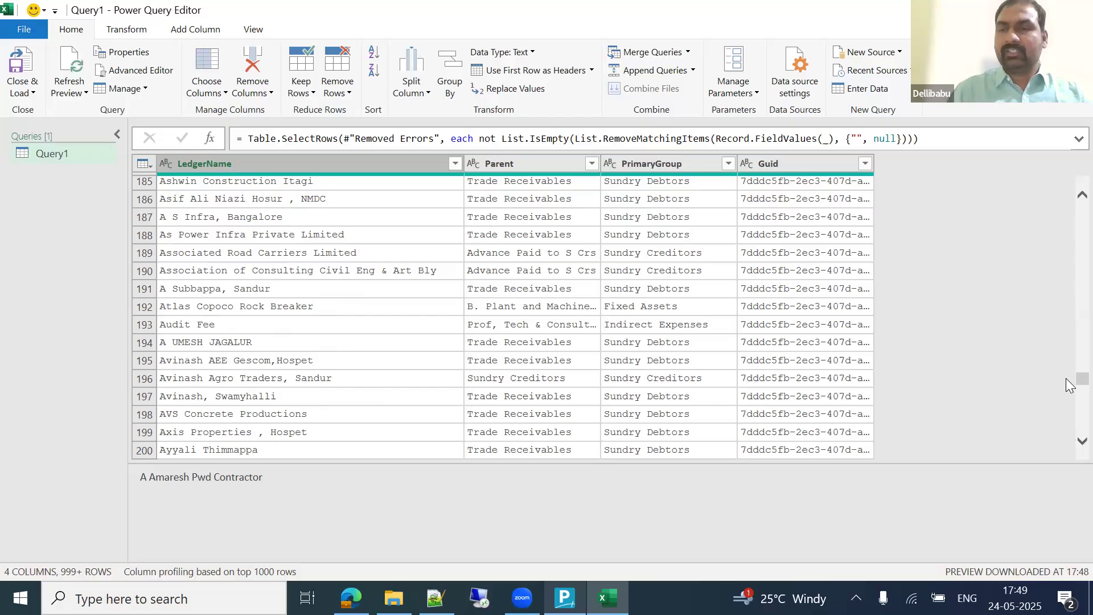
pyautogui.scroll(5, 1069, 234)
pyautogui.scroll(20, 1069, 228)
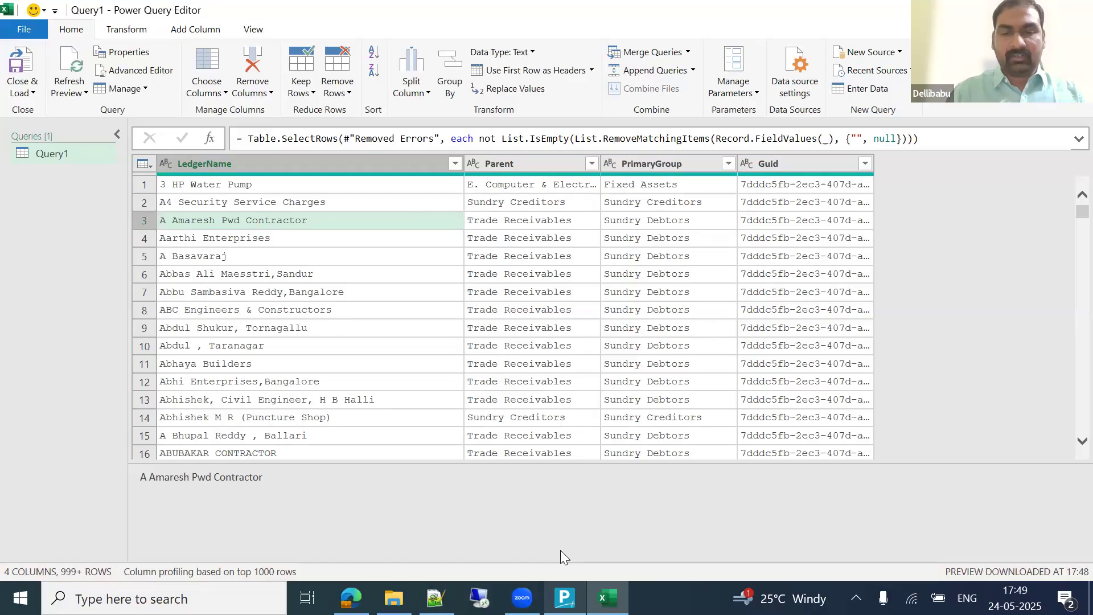
pyautogui.hotkey('alt', 'Tab')
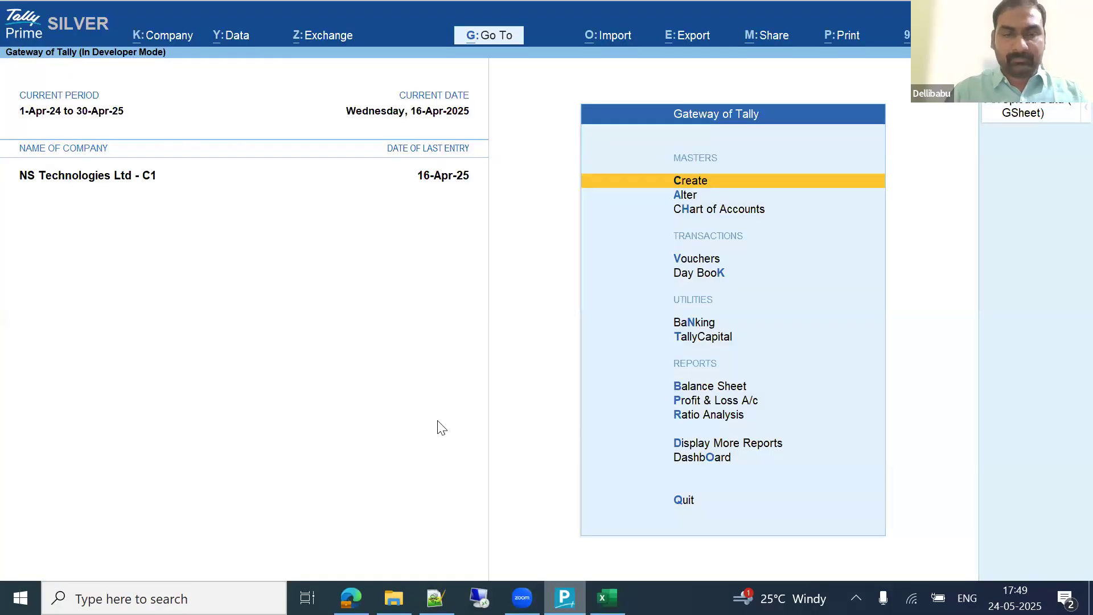
# Step: Load the company PN Tech Solutions Ltd - C2 in TallyPrime
pyautogui.click(166, 35)
pyautogui.press('Up')
pyautogui.press('Up')
pyautogui.press('Up')
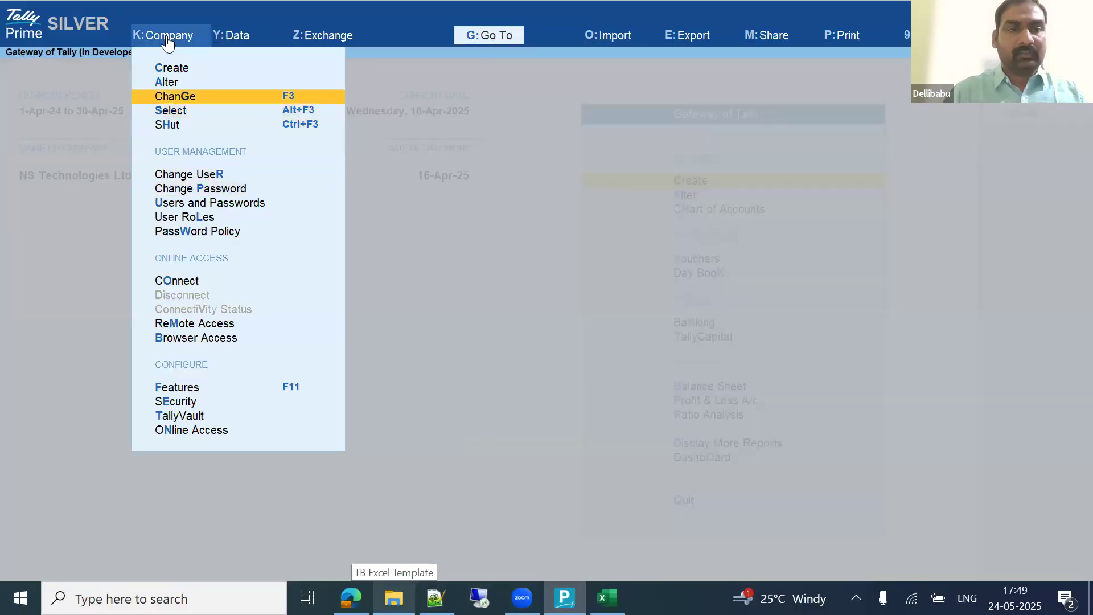
pyautogui.press('Down')
pyautogui.press('Return')
pyautogui.press('Down')
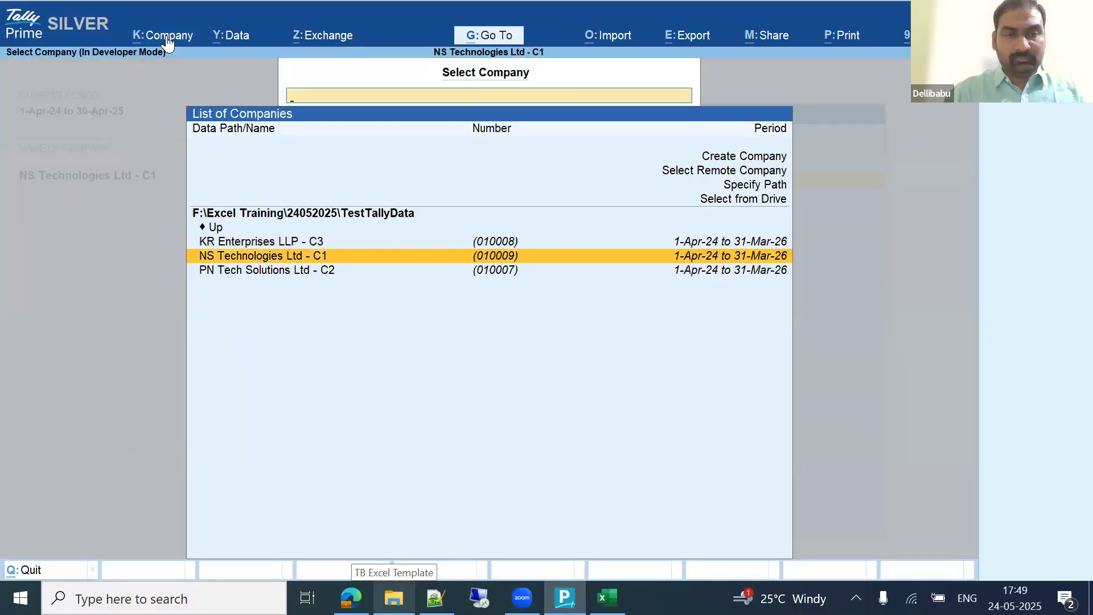
pyautogui.press('Down')
pyautogui.press('Return')
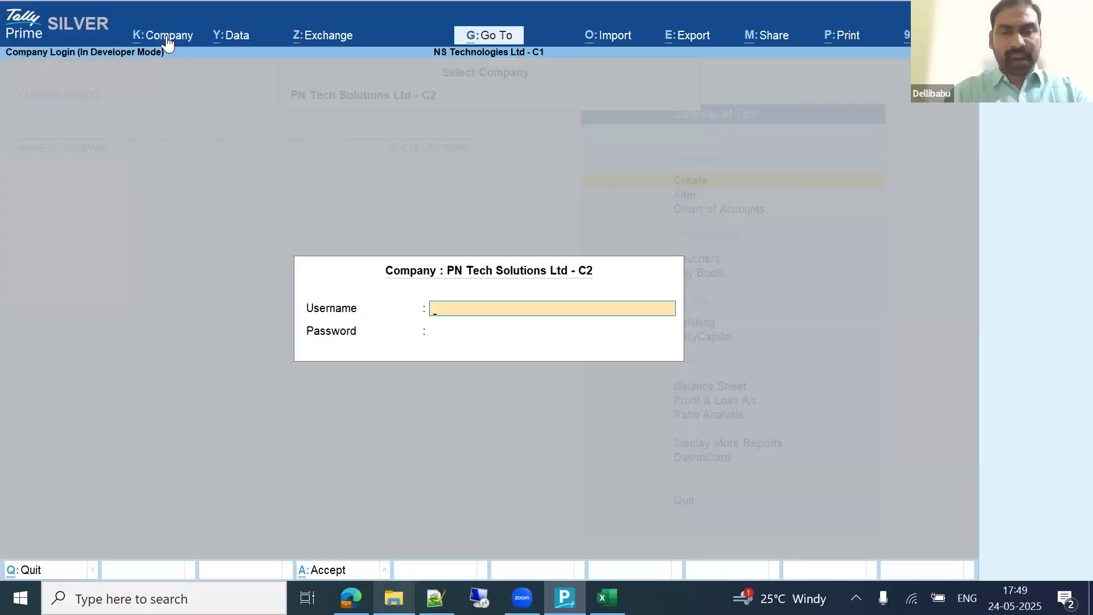
pyautogui.press('Return')
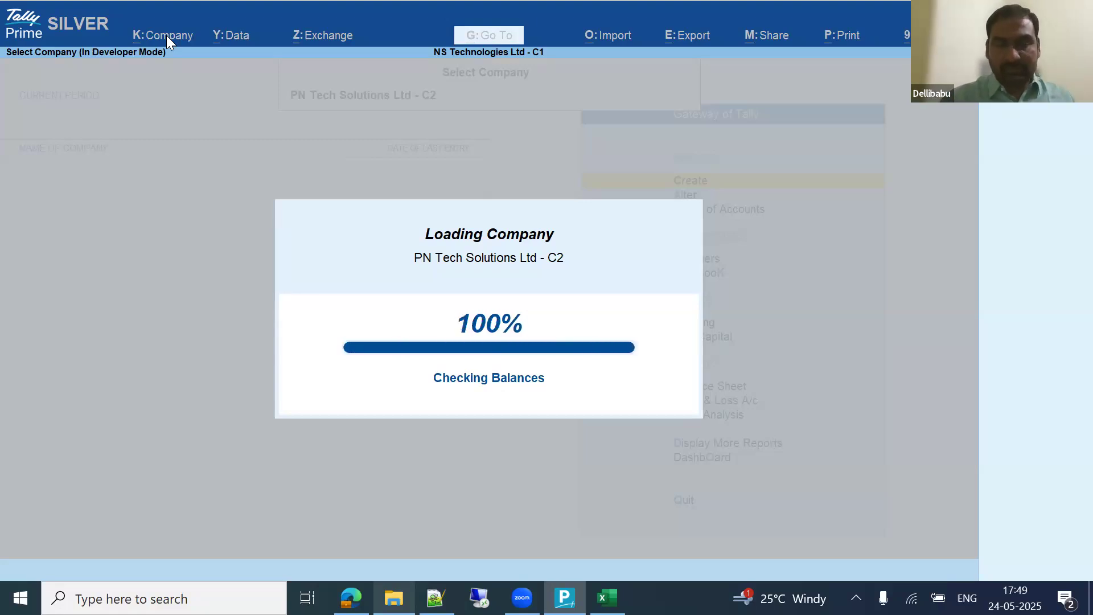
# Step: Check its 3,400 ledgers in the Statistics report, then back out to the gateway
pyautogui.press('d')
pyautogui.press('s')
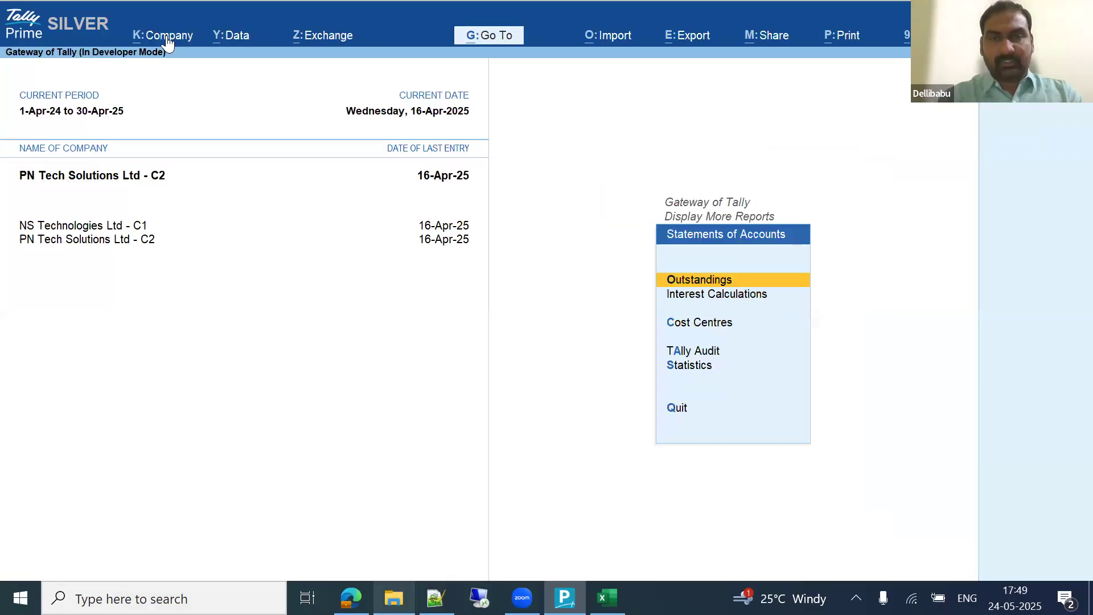
pyautogui.press('s')
pyautogui.press('Right')
pyautogui.press('Down')
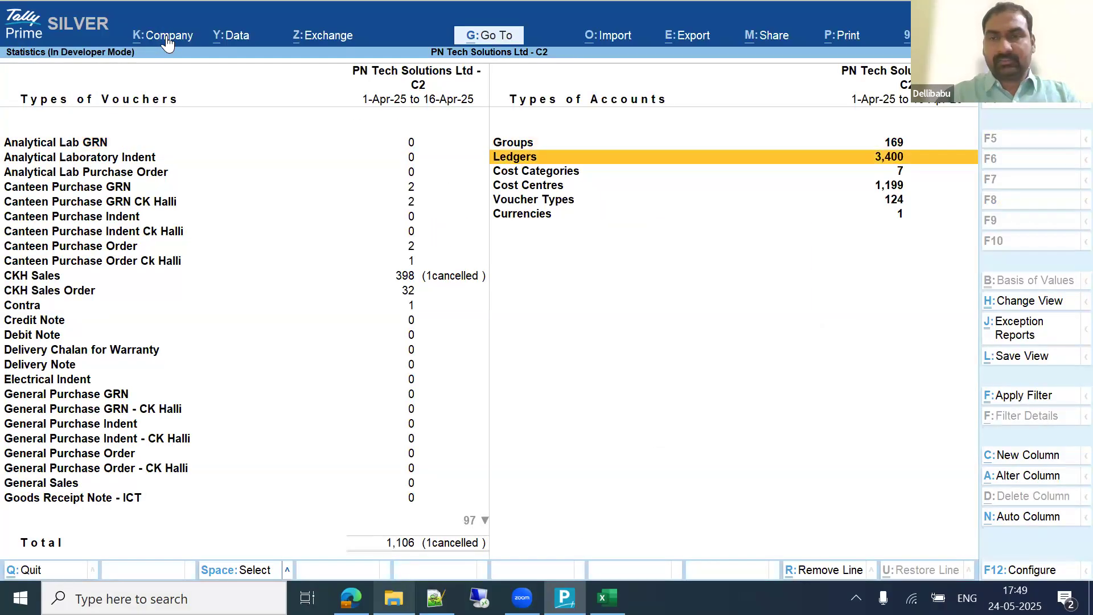
pyautogui.press('Escape')
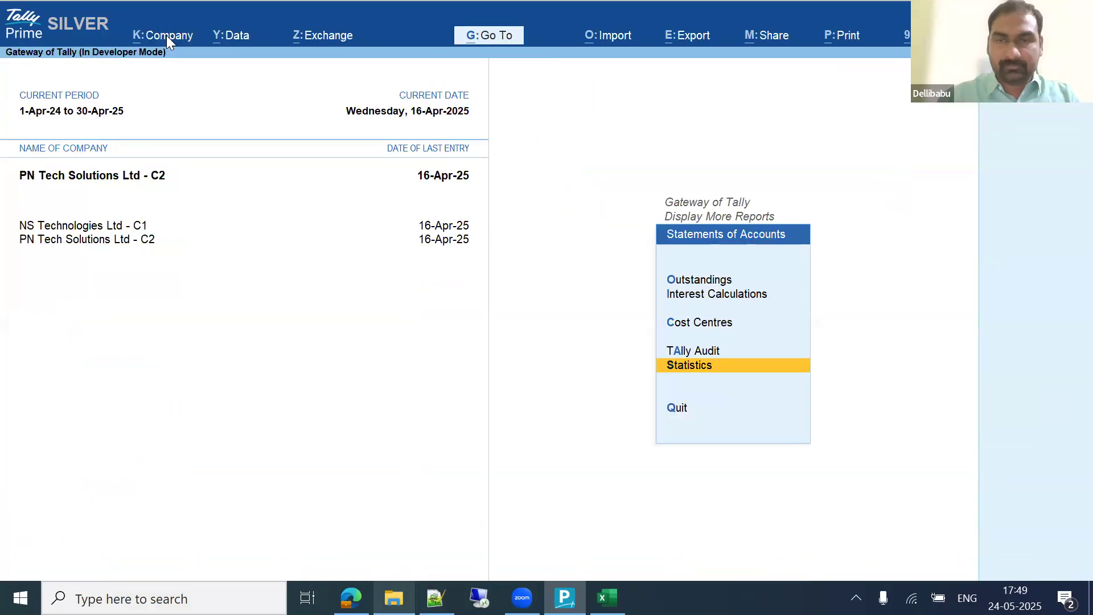
pyautogui.press('Escape')
pyautogui.press('Escape')
# Step: Make NS Technologies Ltd - C1 the current company again and return to Excel
pyautogui.press('Escape')
pyautogui.press('n')
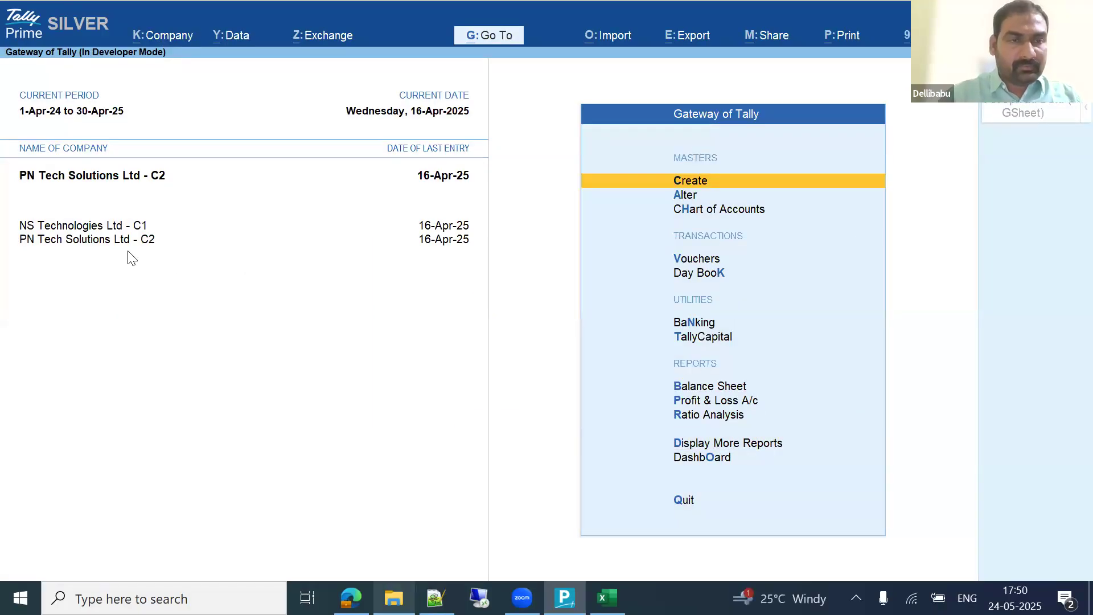
pyautogui.click(91, 226)
pyautogui.press('Escape')
pyautogui.press('n')
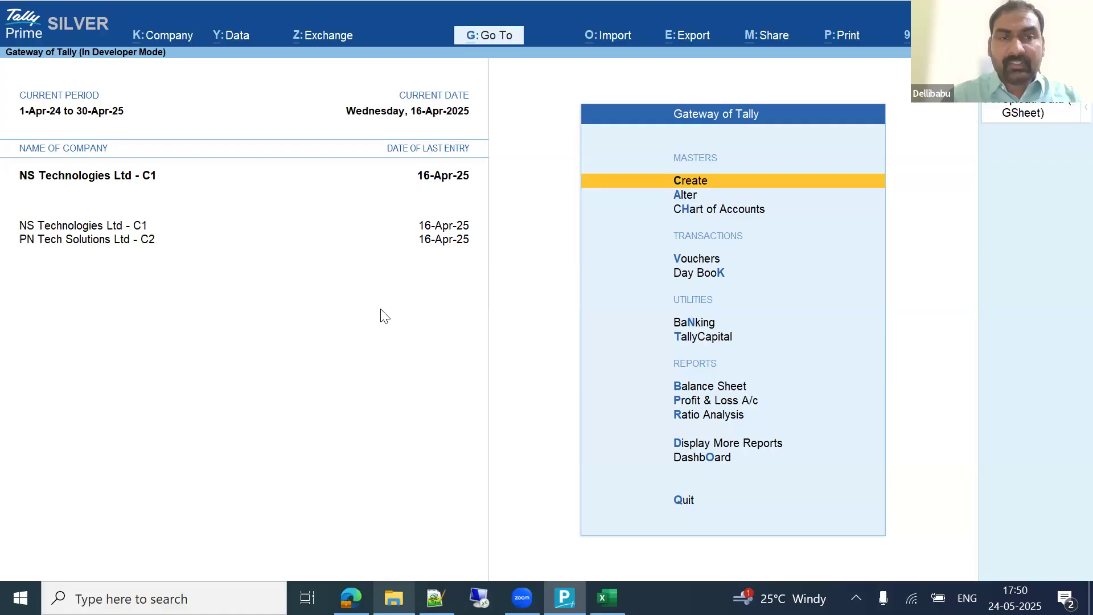
pyautogui.hotkey('alt', 'Tab')
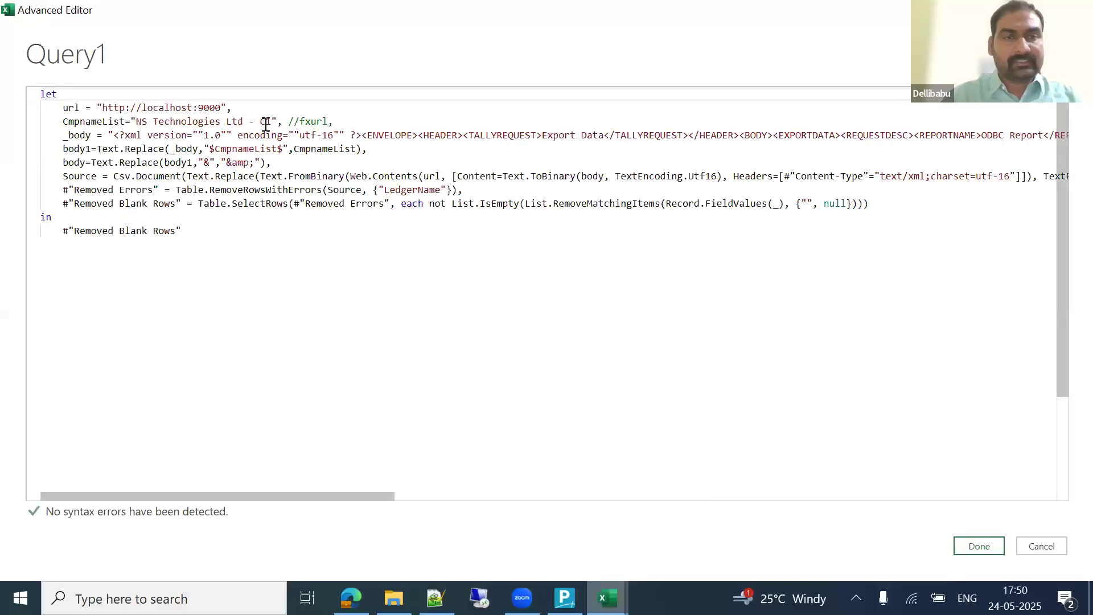
# Step: Close the Advanced Editor and Refresh All previews so Query1 pulls fresh Tally data
pyautogui.doubleClick(265, 122)
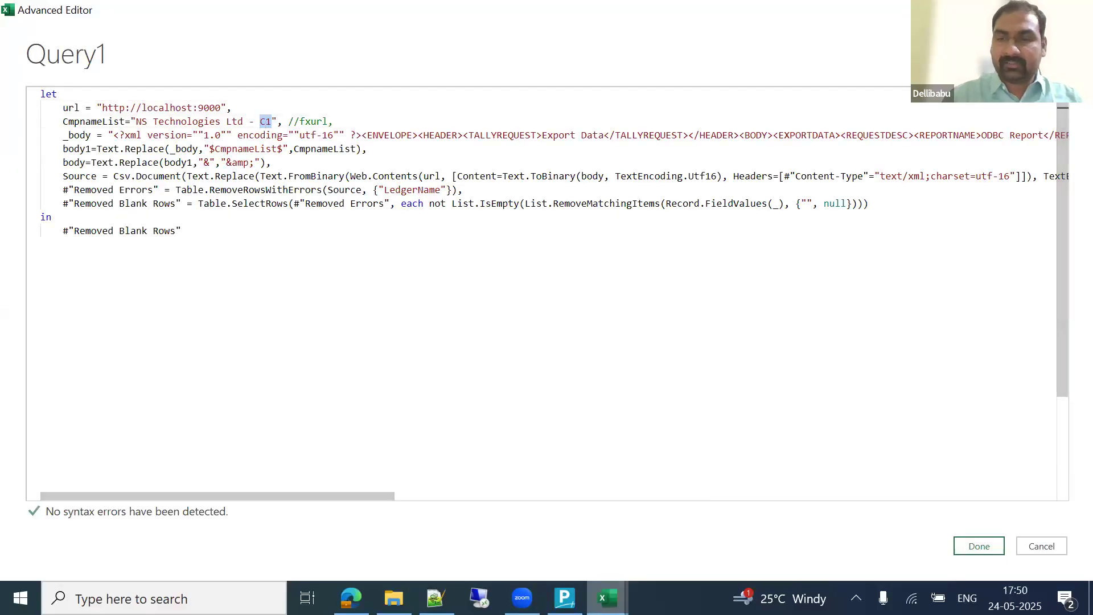
pyautogui.click(982, 550)
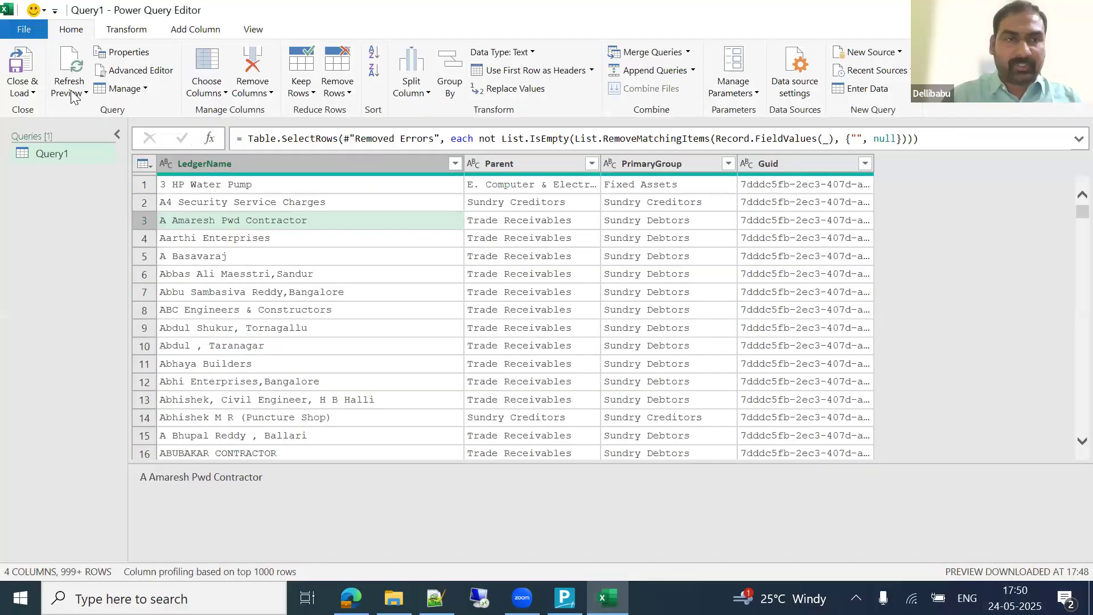
pyautogui.click(77, 92)
pyautogui.click(59, 127)
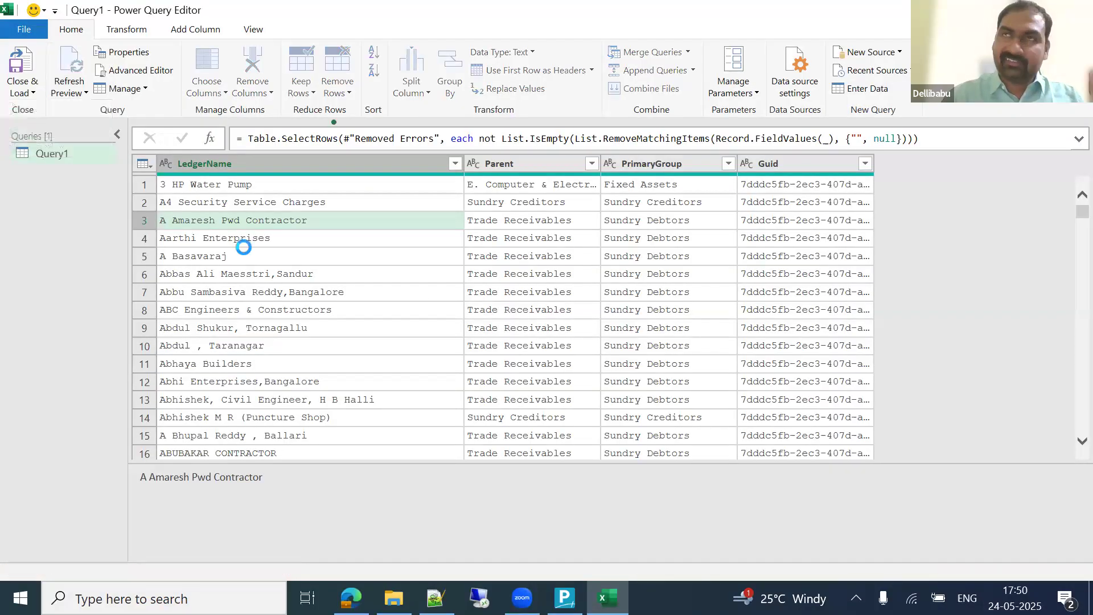
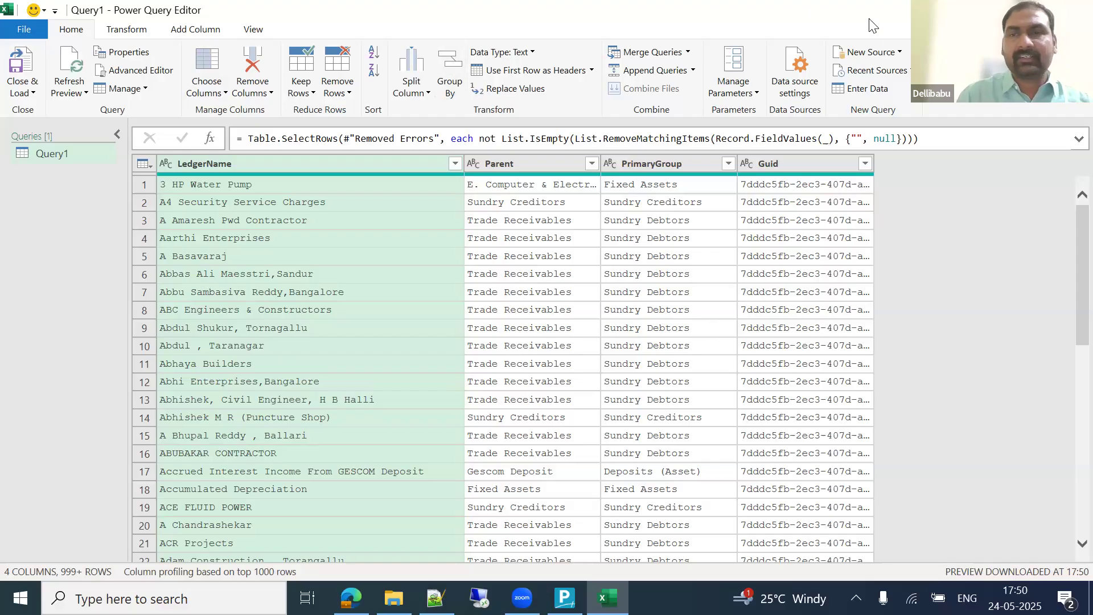
# Step: Add a new blank query, Query2, from Other Sources
pyautogui.click(900, 51)
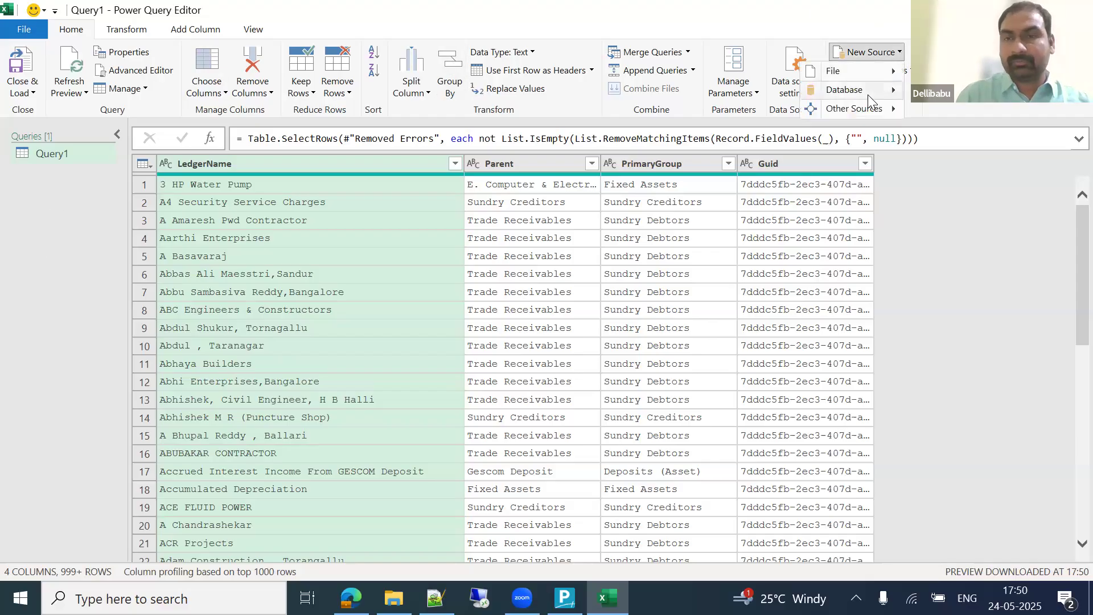
pyautogui.moveTo(875, 113)
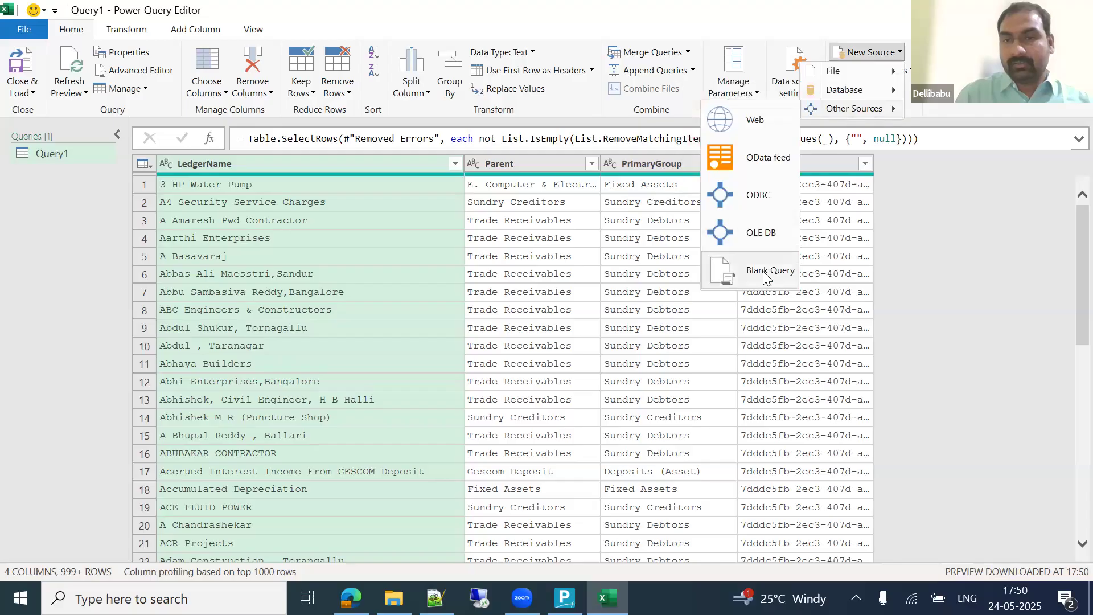
pyautogui.click(770, 270)
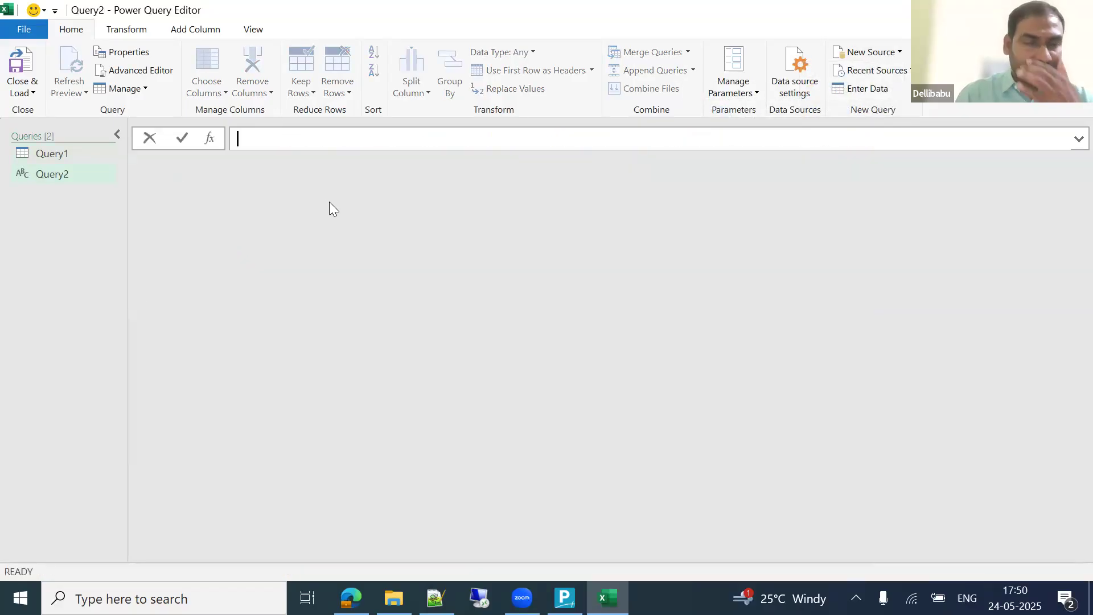
# Step: Choose ODBC from Other Sources to begin a new data connection
pyautogui.click(900, 52)
pyautogui.moveTo(881, 94)
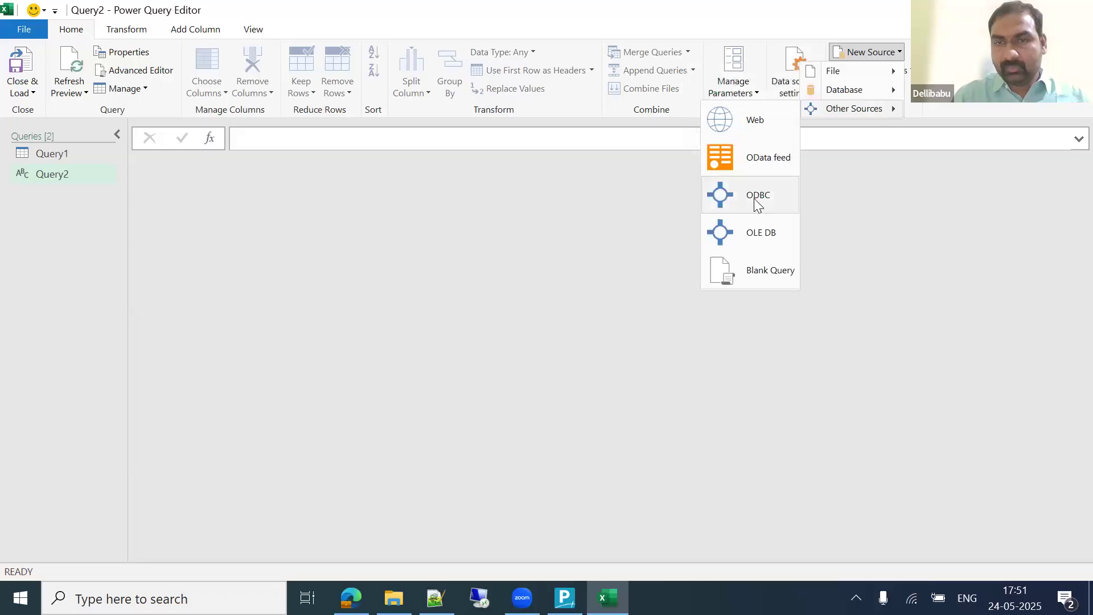
pyautogui.click(754, 198)
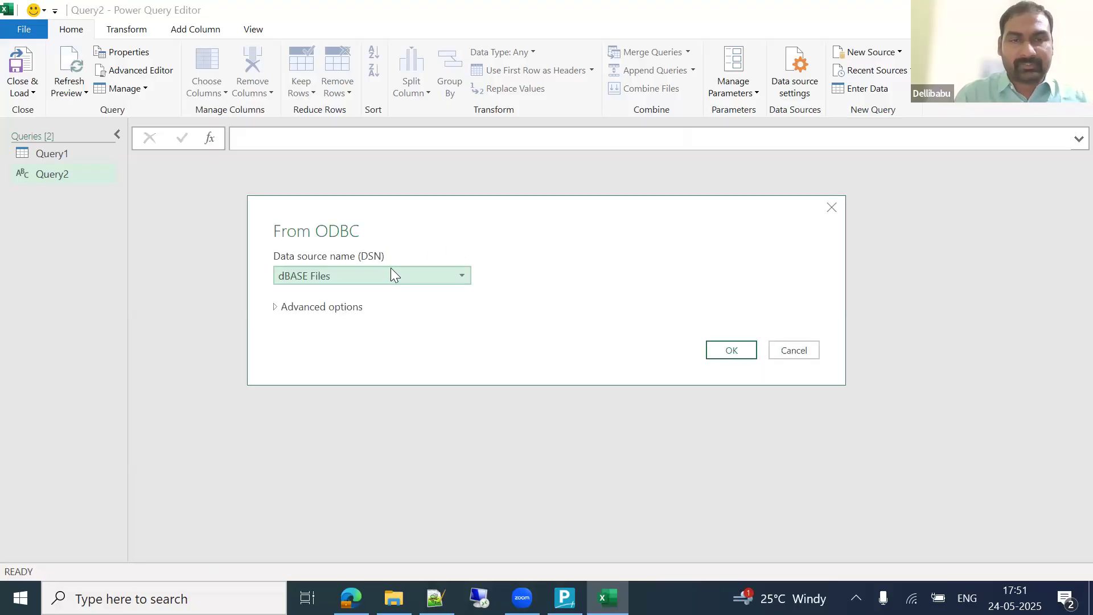
# Step: Connect to DSN TallyODBC64_9000 with SQL 'Select $name from company' and accept the preview
pyautogui.click(392, 275)
pyautogui.click(319, 344)
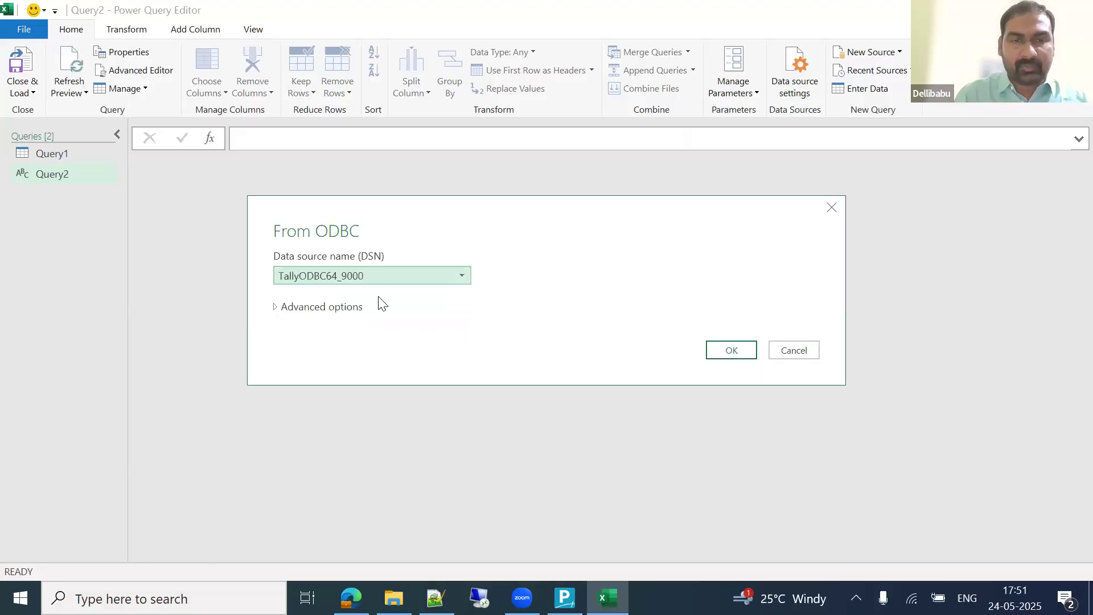
pyautogui.click(276, 308)
pyautogui.click(342, 392)
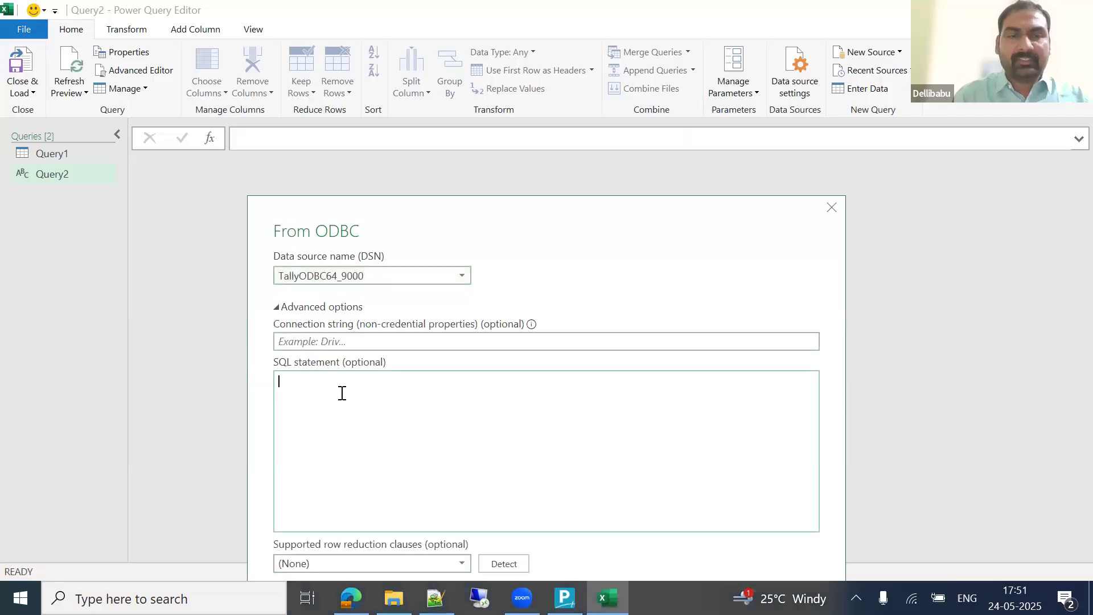
pyautogui.write('Select')
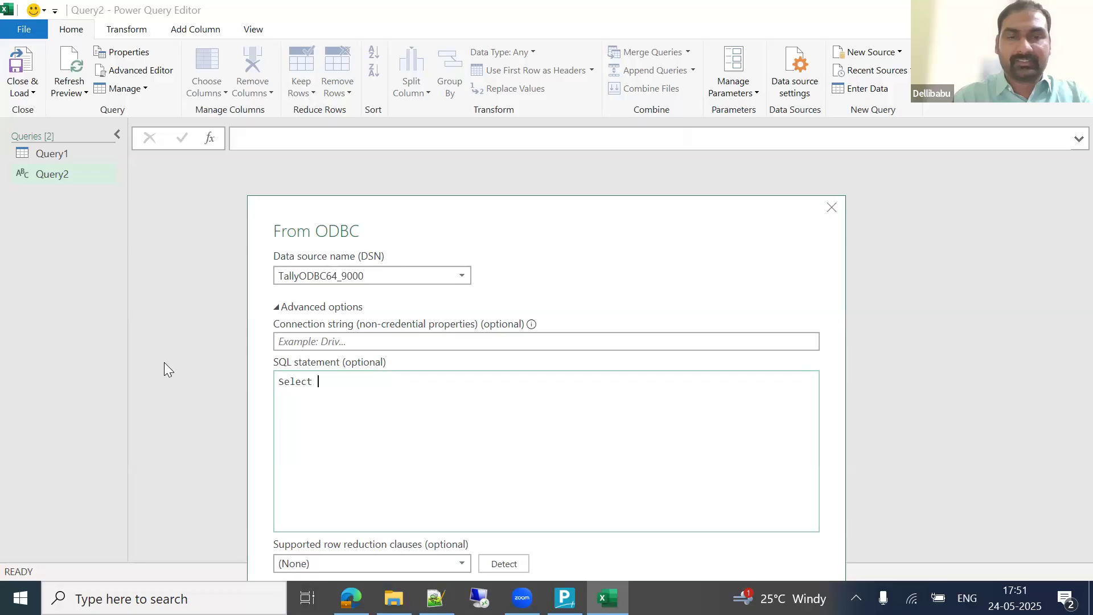
pyautogui.write('$name from company')
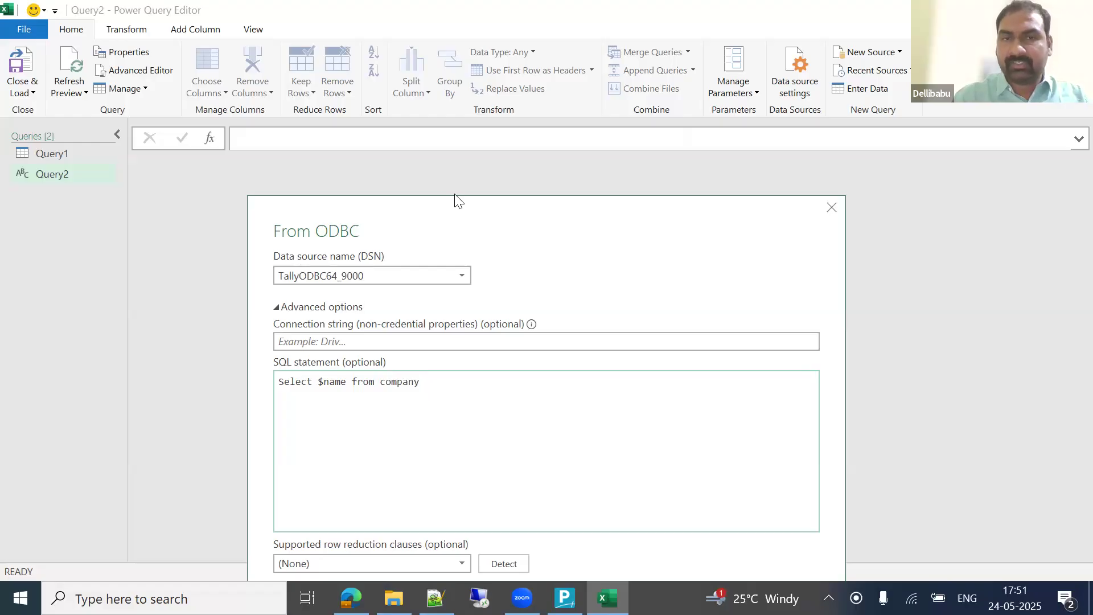
pyautogui.moveTo(455, 207); pyautogui.dragTo(462, 124)
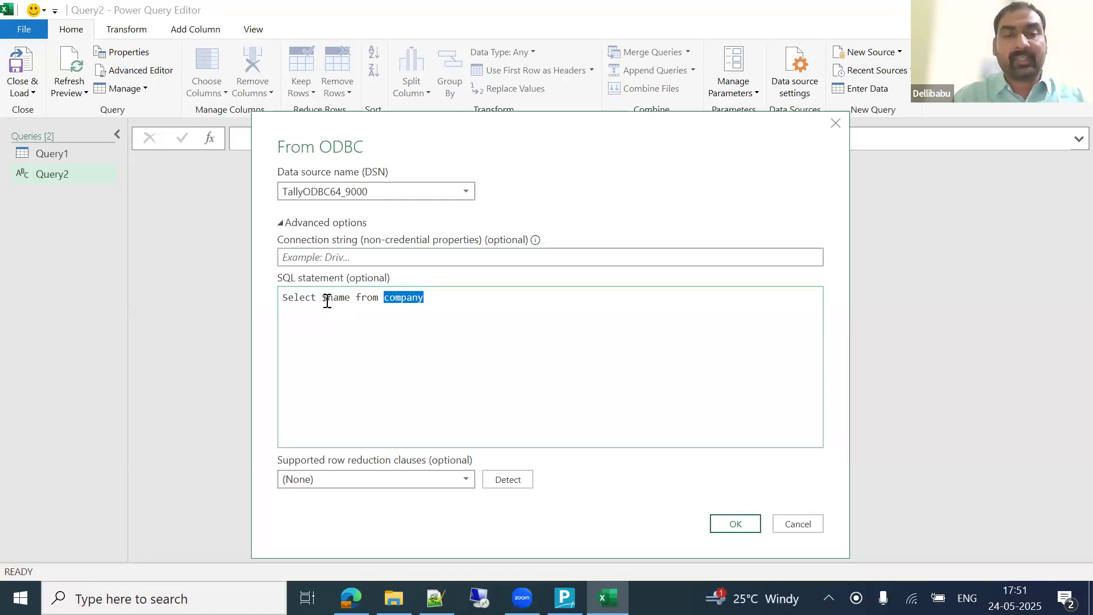
pyautogui.click(737, 522)
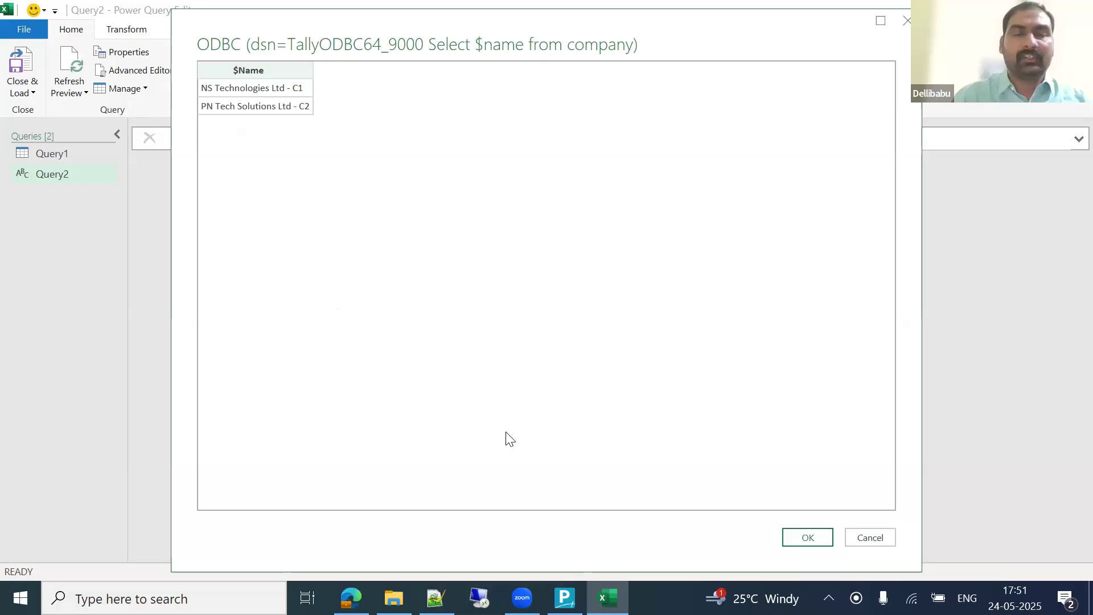
pyautogui.click(825, 532)
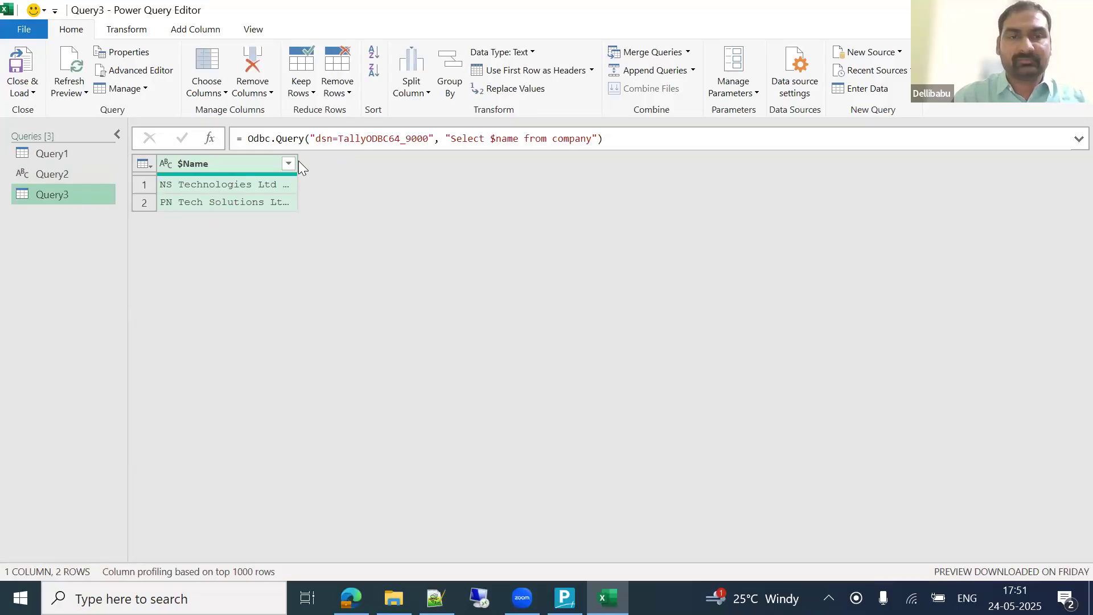
# Step: Widen the $Name column to show full company names, then return to Query1
pyautogui.moveTo(297, 161); pyautogui.dragTo(433, 157)
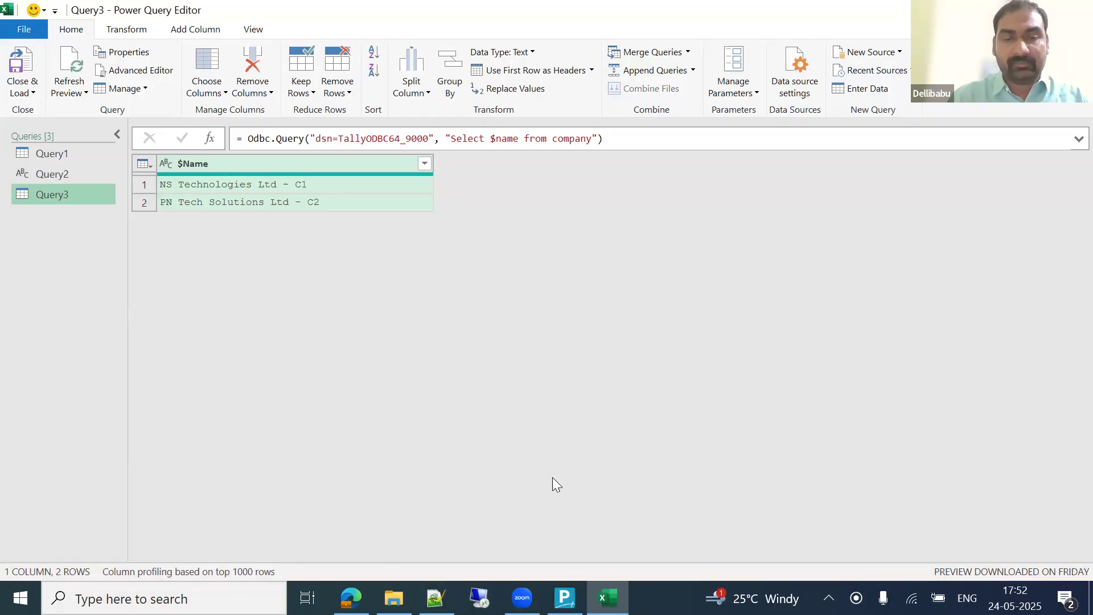
pyautogui.hotkey('alt', 'Tab')
pyautogui.hotkey('alt', 'Tab')
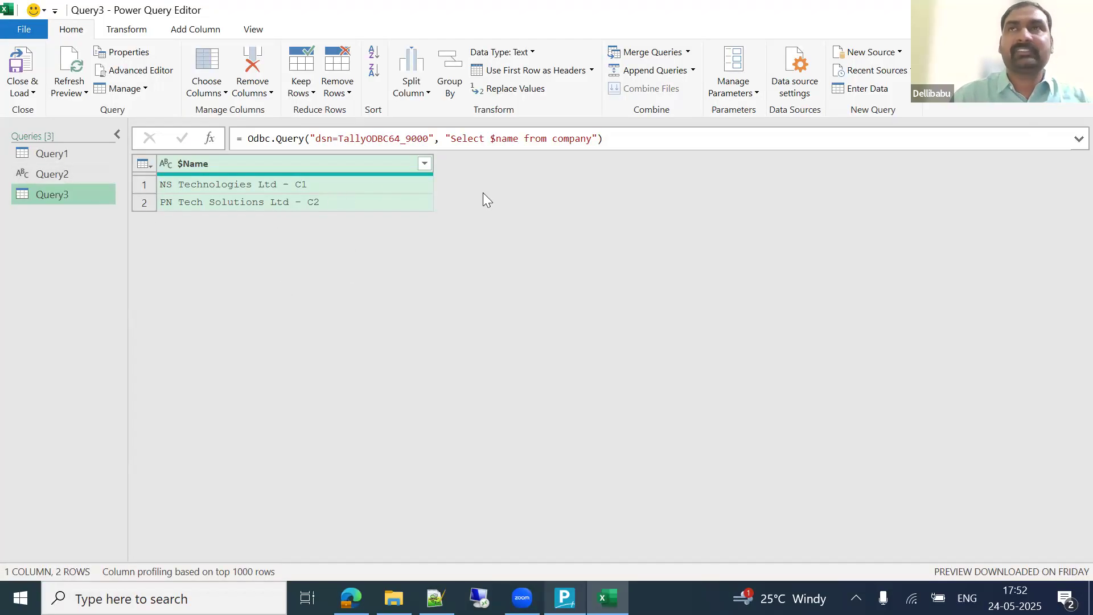
pyautogui.click(53, 155)
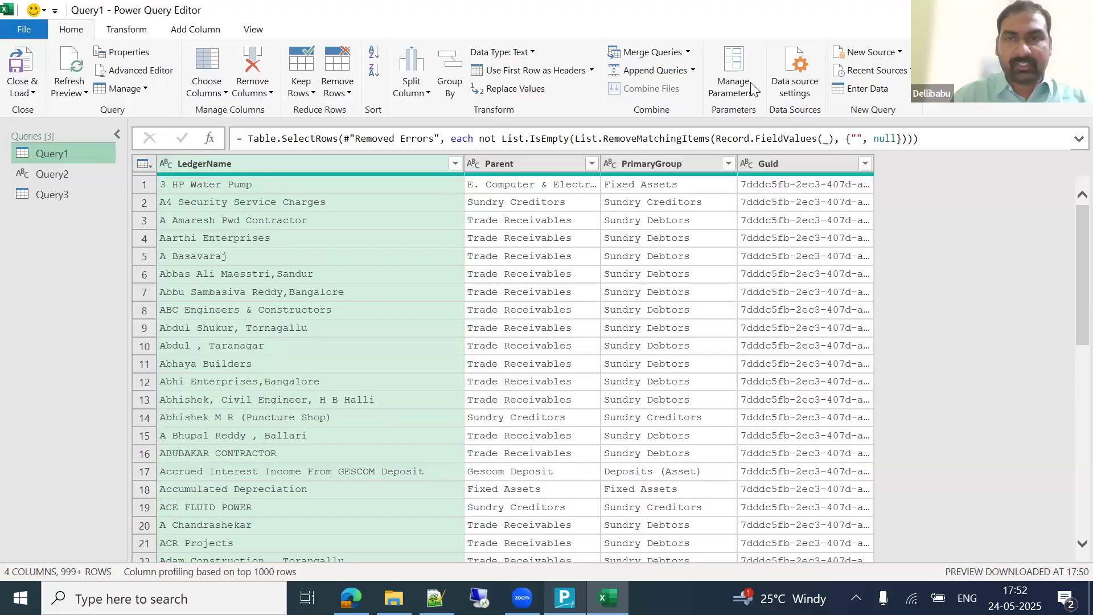
# Step: Rename Query1 to fxmaster
pyautogui.rightClick(67, 154)
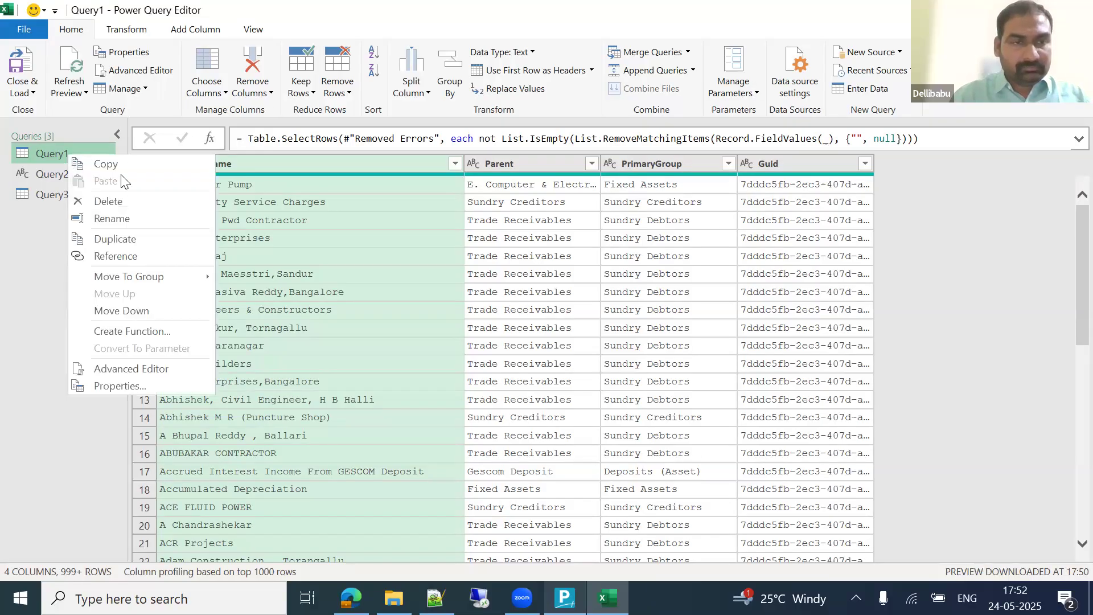
pyautogui.click(121, 219)
pyautogui.write('f')
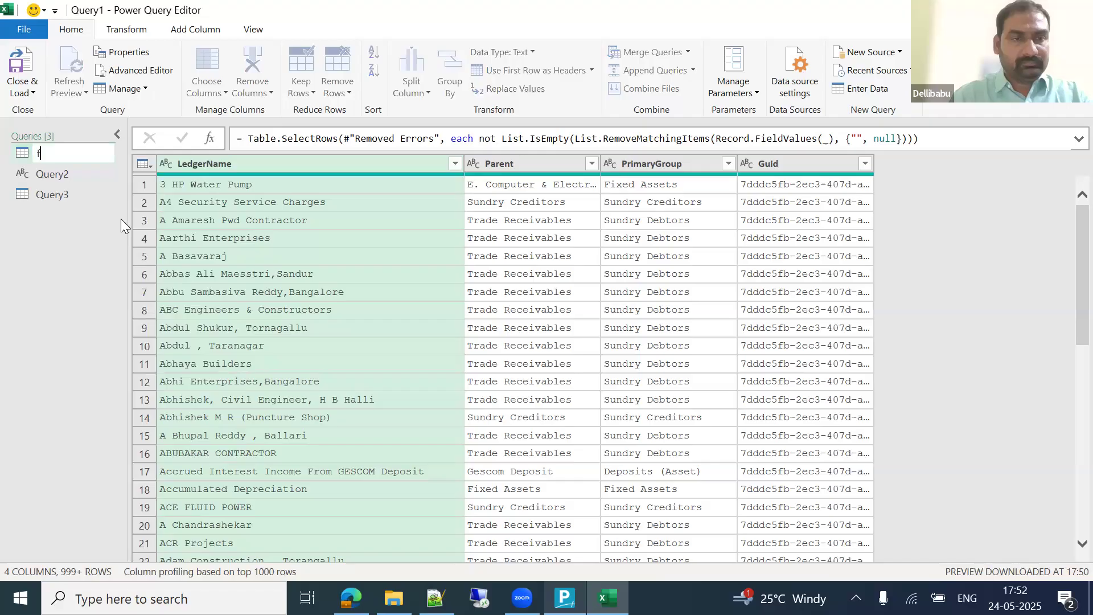
pyautogui.write('xma')
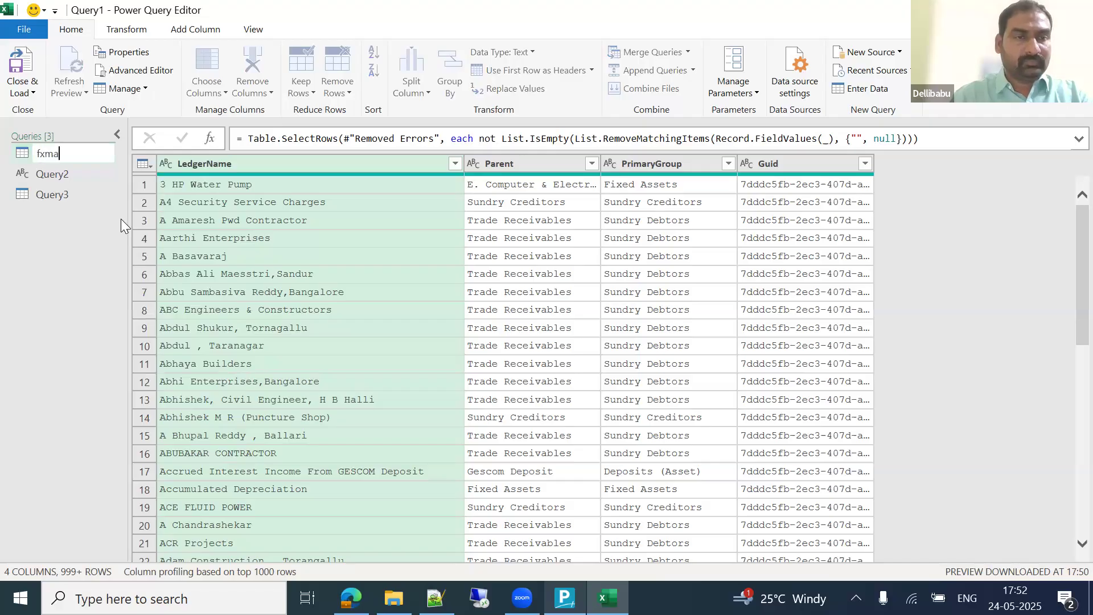
pyautogui.write('ster')
pyautogui.press('Return')
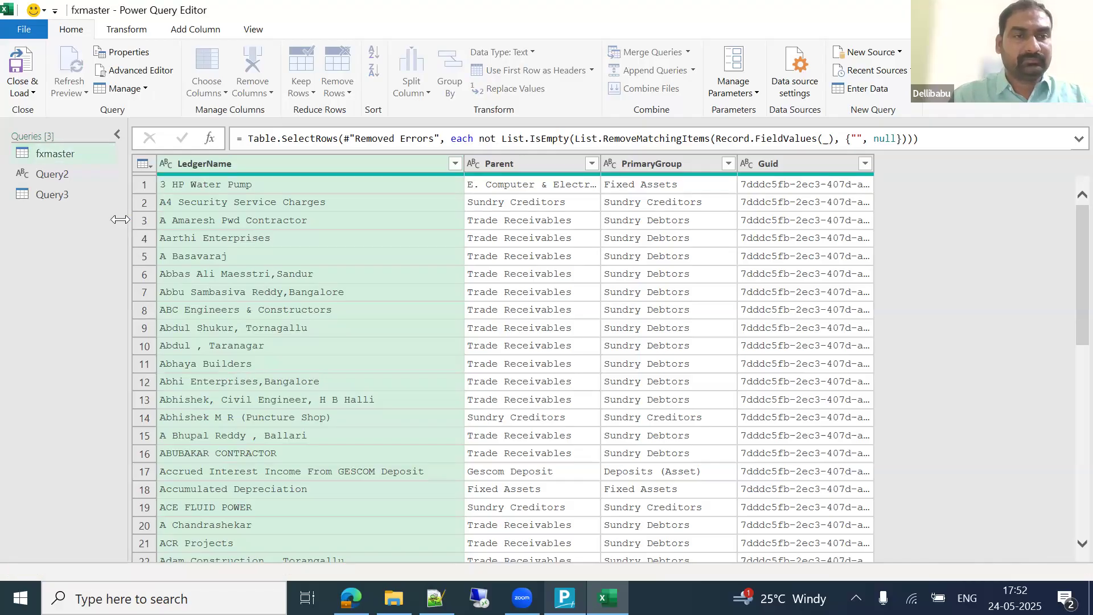
# Step: In the Advanced Editor, add a '(Comname)=>' function header above the let statement
pyautogui.click(156, 75)
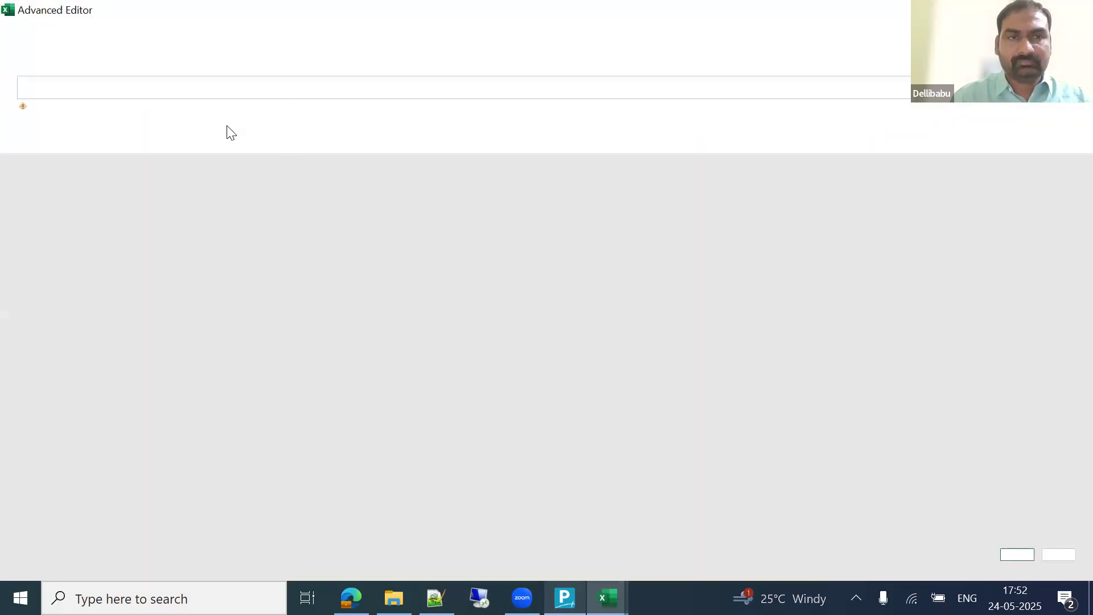
pyautogui.press('Home')
pyautogui.press('Return')
pyautogui.press('Return')
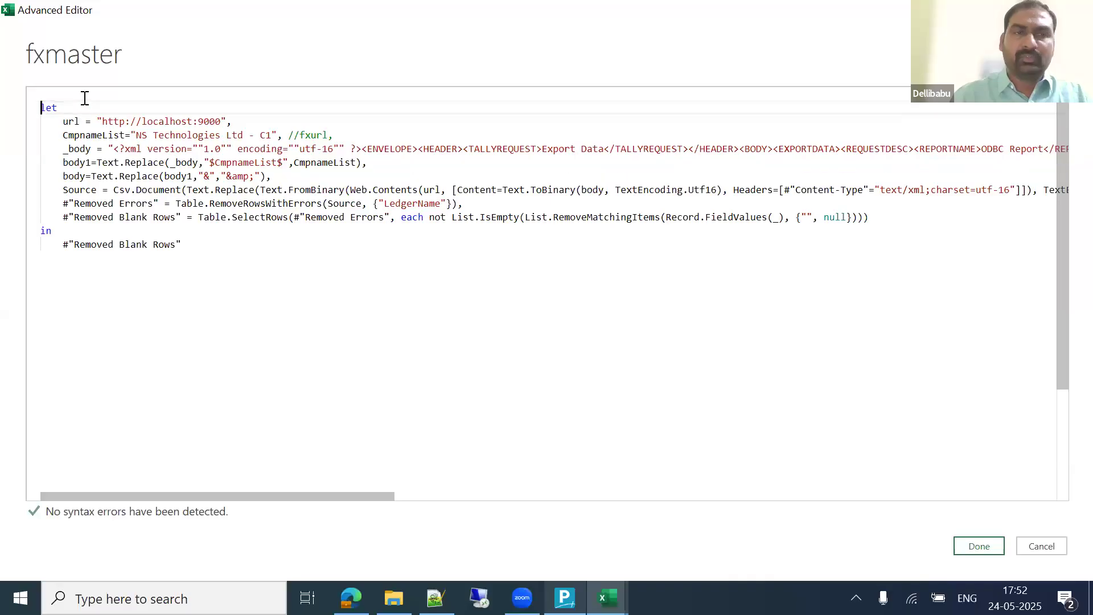
pyautogui.press('Up')
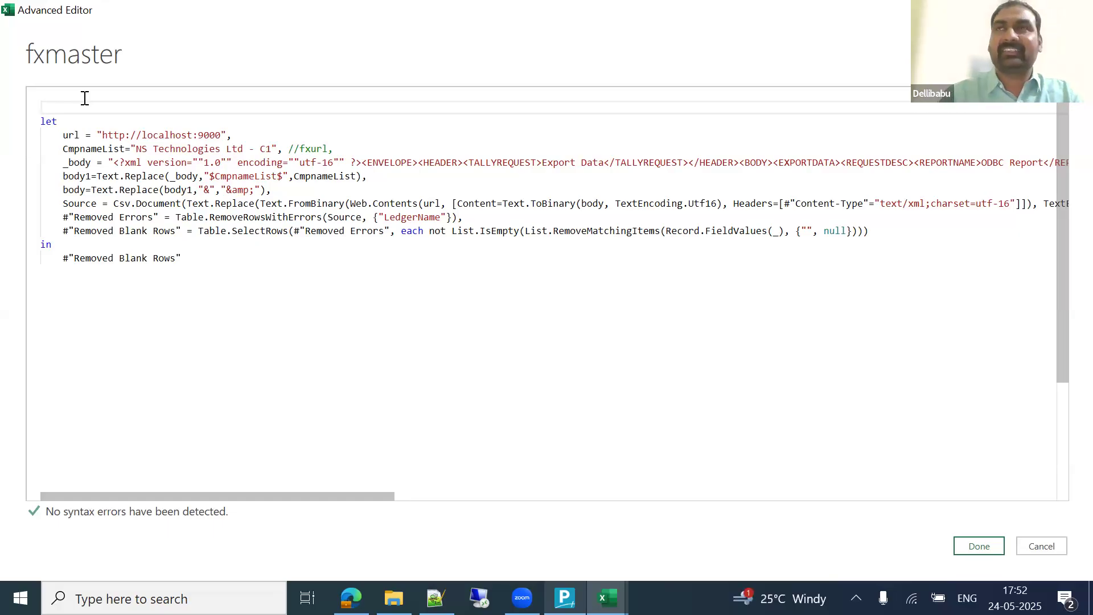
pyautogui.write('(')
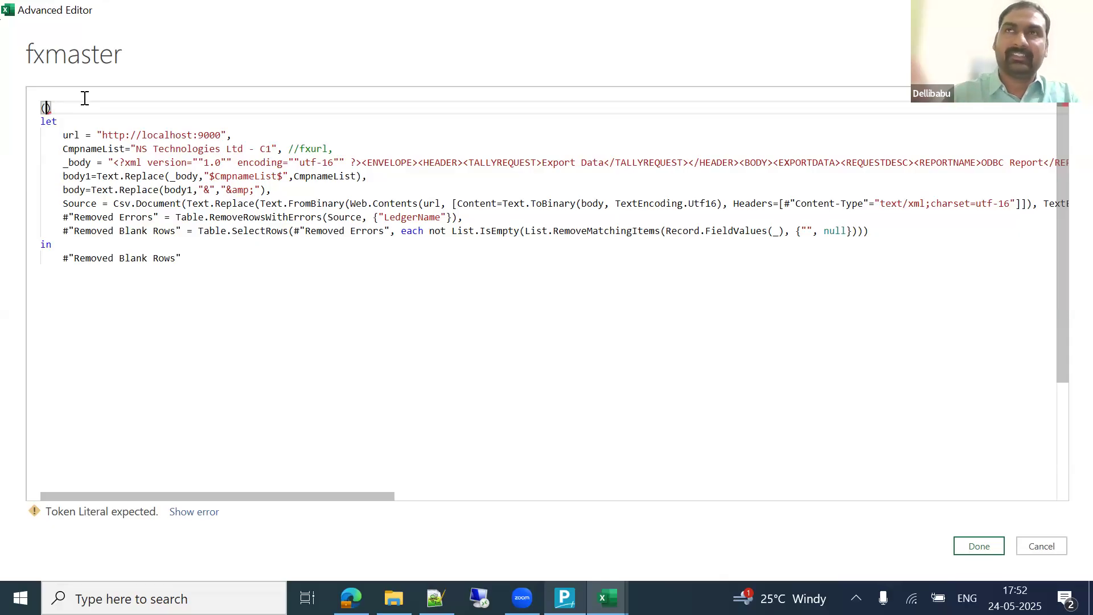
pyautogui.write('x')
pyautogui.press('BackSpace')
pyautogui.press('End')
pyautogui.write('=')
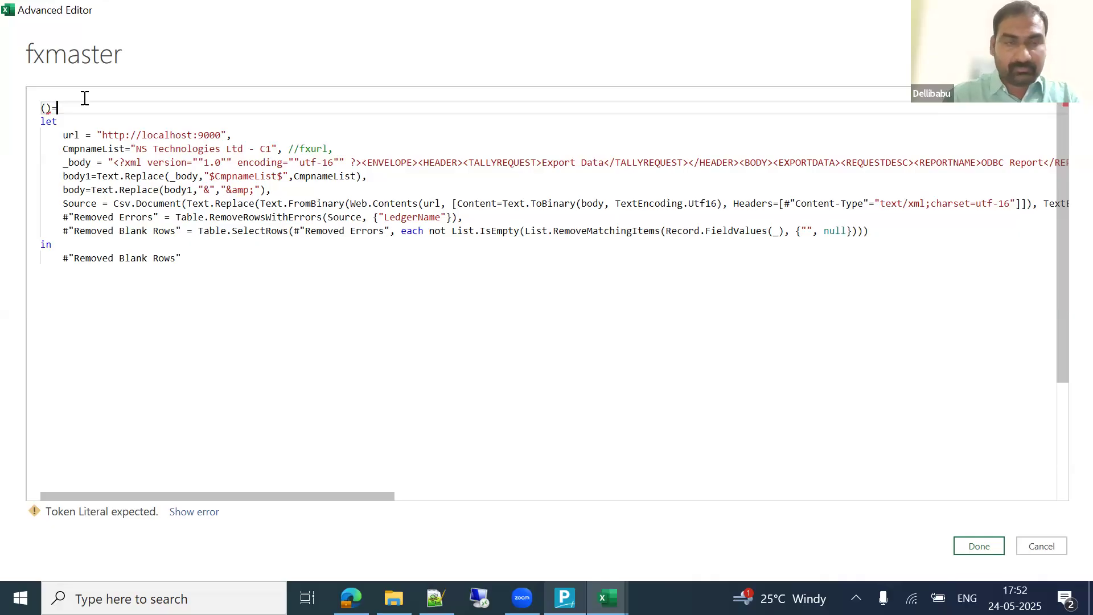
pyautogui.write('>')
pyautogui.press('Left')
pyautogui.press('Left')
pyautogui.press('Left')
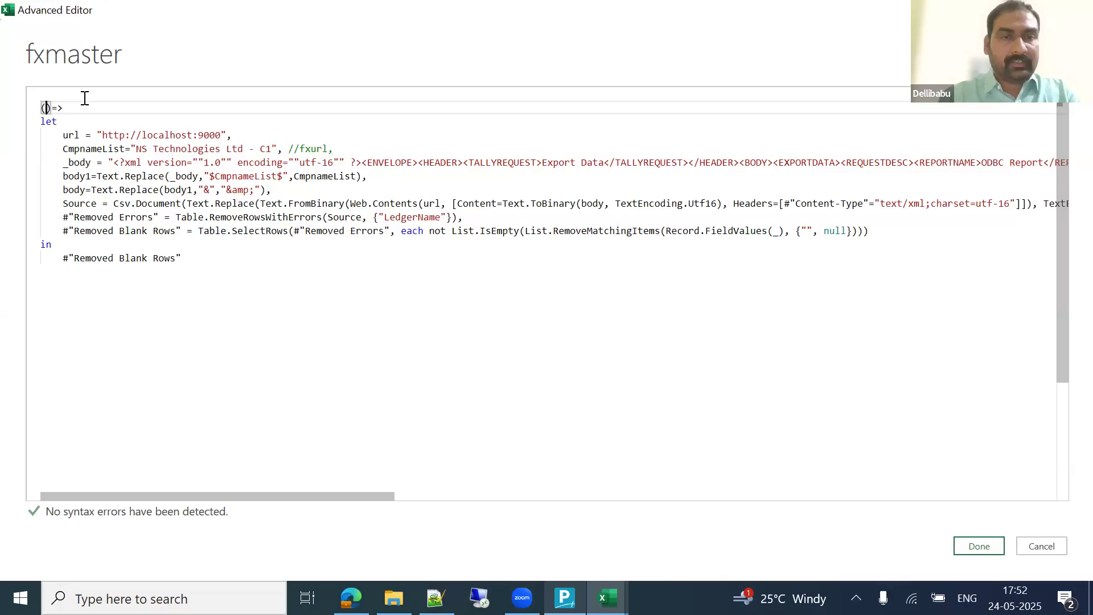
pyautogui.write('Com')
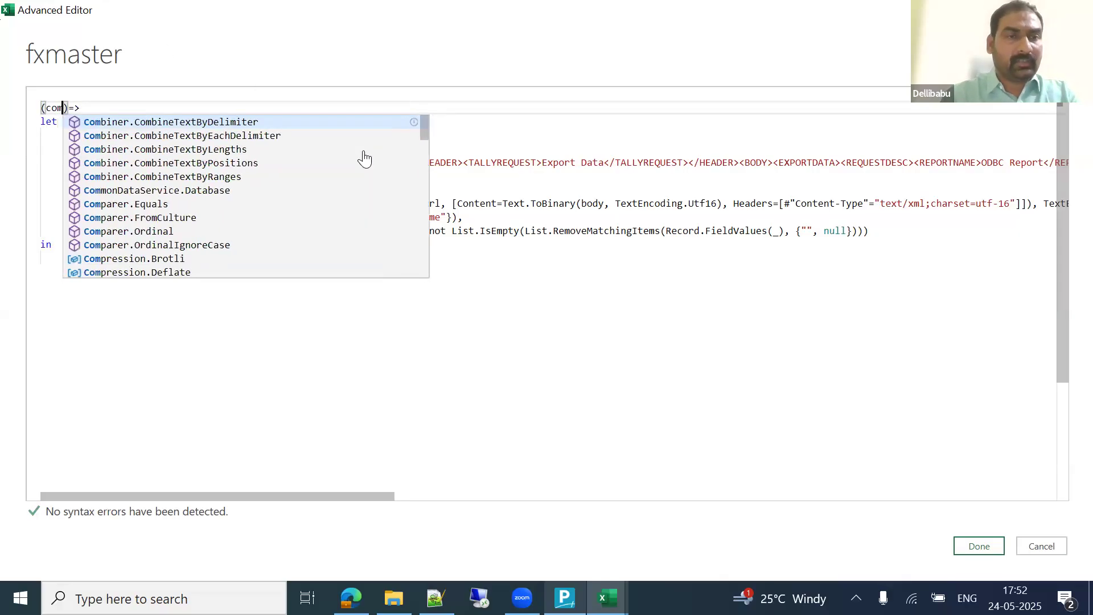
pyautogui.write('name')
pyautogui.press('Right')
pyautogui.press('Right')
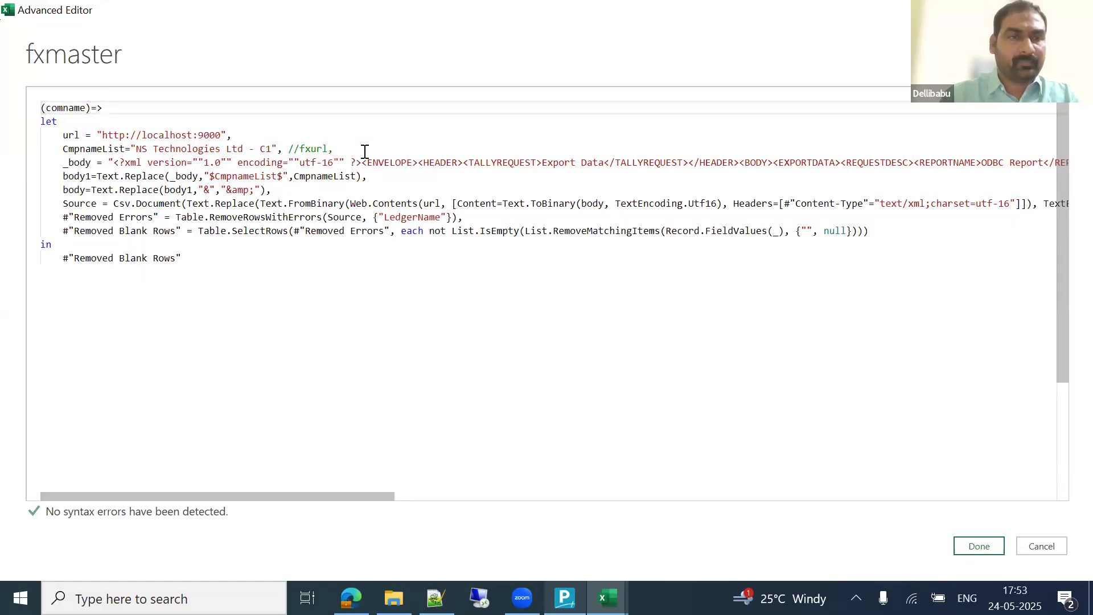
# Step: Replace the quoted company name on the CmpnameList line with comname and apply the code
pyautogui.press('Left')
pyautogui.press('Left')
pyautogui.hotkey('ctrl', 'shift', 'Left')
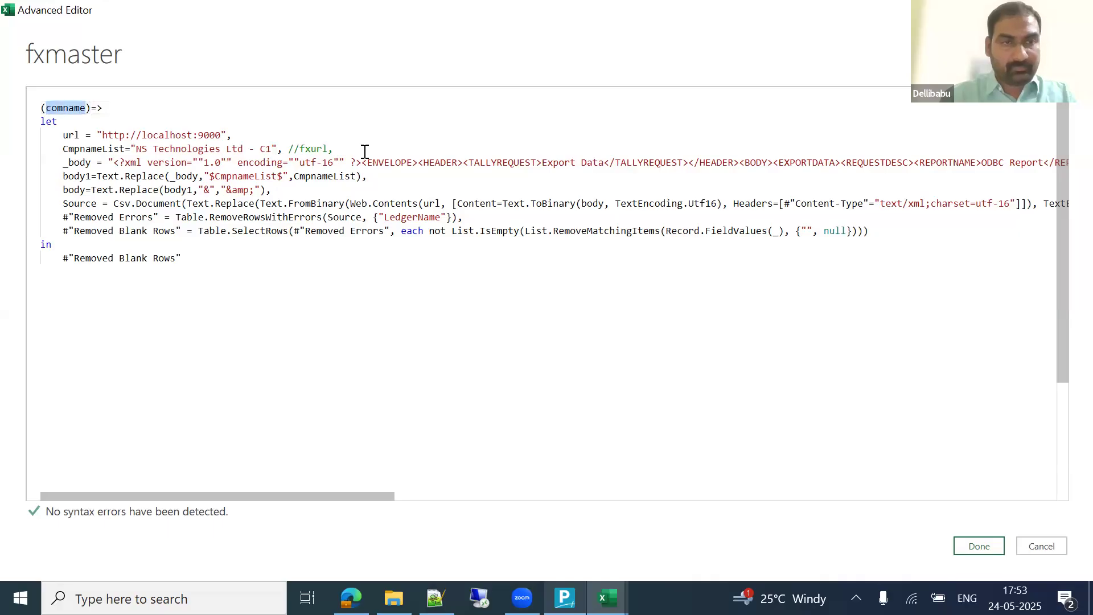
pyautogui.press('Down')
pyautogui.press('Down')
pyautogui.press('Down')
pyautogui.press('Right')
pyautogui.press('Right')
pyautogui.press('Right')
pyautogui.press('Right')
pyautogui.press('Right')
pyautogui.press('Right')
pyautogui.press('Right')
pyautogui.press('Right')
pyautogui.press('Right')
pyautogui.press('Right')
pyautogui.press('Right')
pyautogui.press('Right')
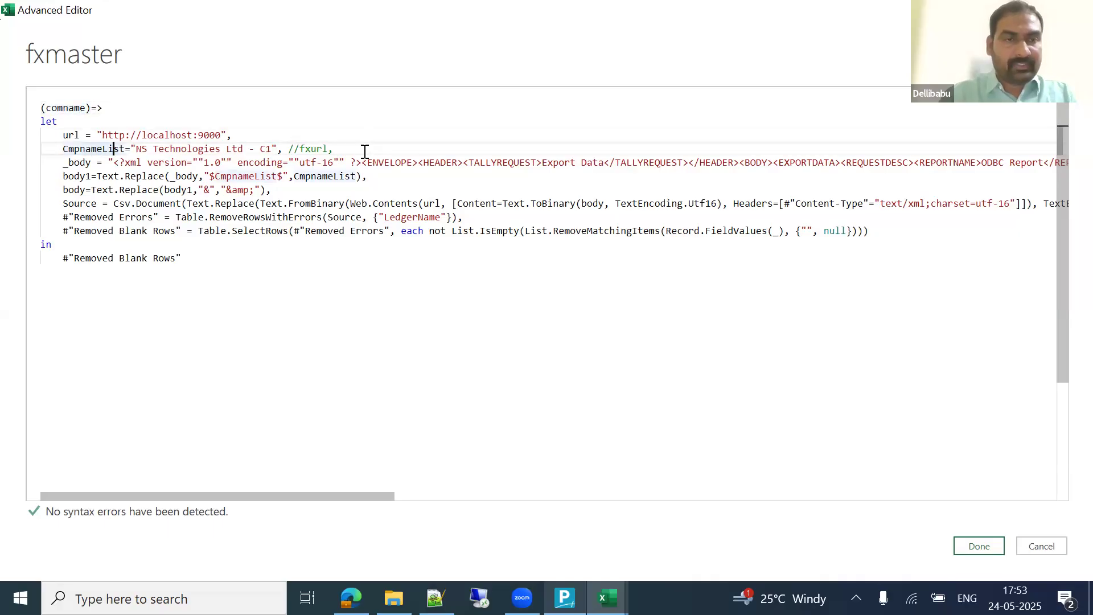
pyautogui.press('Right')
pyautogui.hotkey('ctrl', 'shift', 'Right')
pyautogui.hotkey('ctrl', 'shift', 'Right')
pyautogui.hotkey('ctrl', 'shift', 'Right')
pyautogui.hotkey('ctrl', 'shift', 'Right')
pyautogui.hotkey('ctrl', 'shift', 'Right')
pyautogui.hotkey('ctrl', 'c')
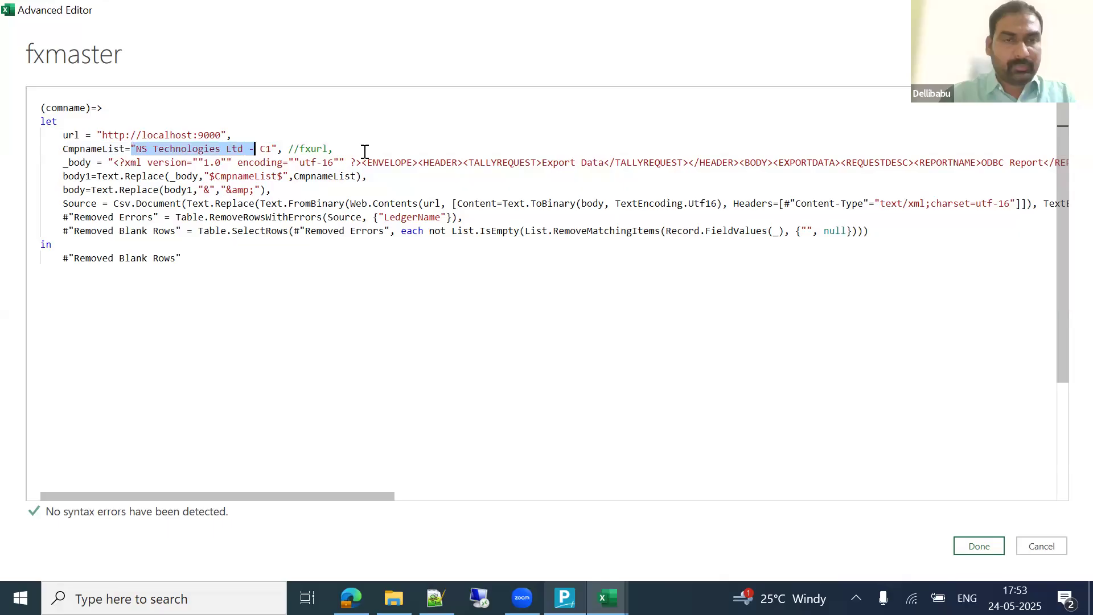
pyautogui.hotkey('shift', 'Right')
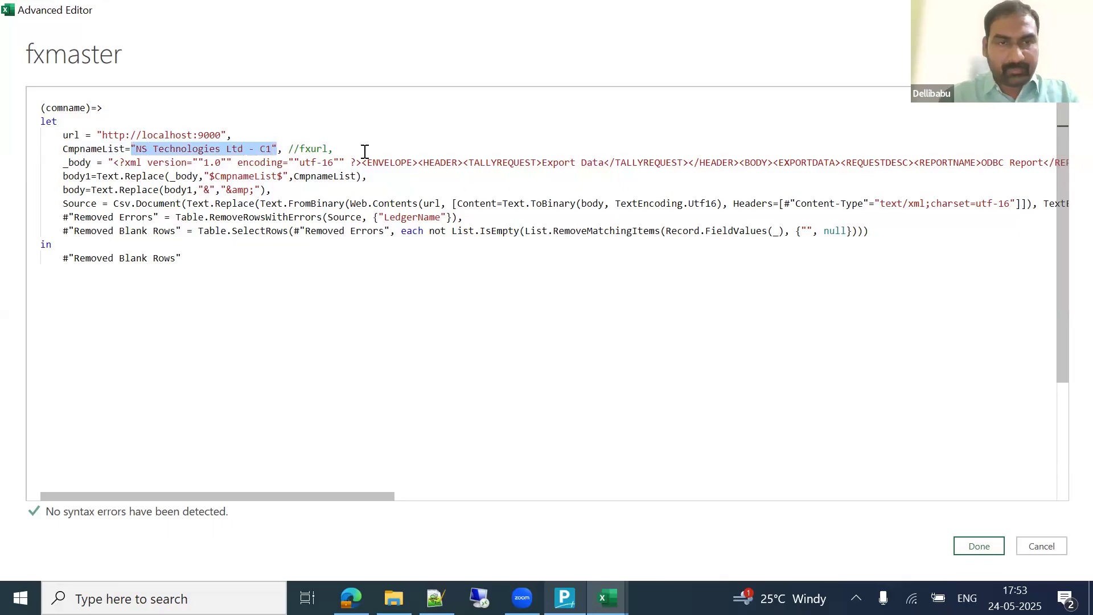
pyautogui.write('comname')
pyautogui.press('Down')
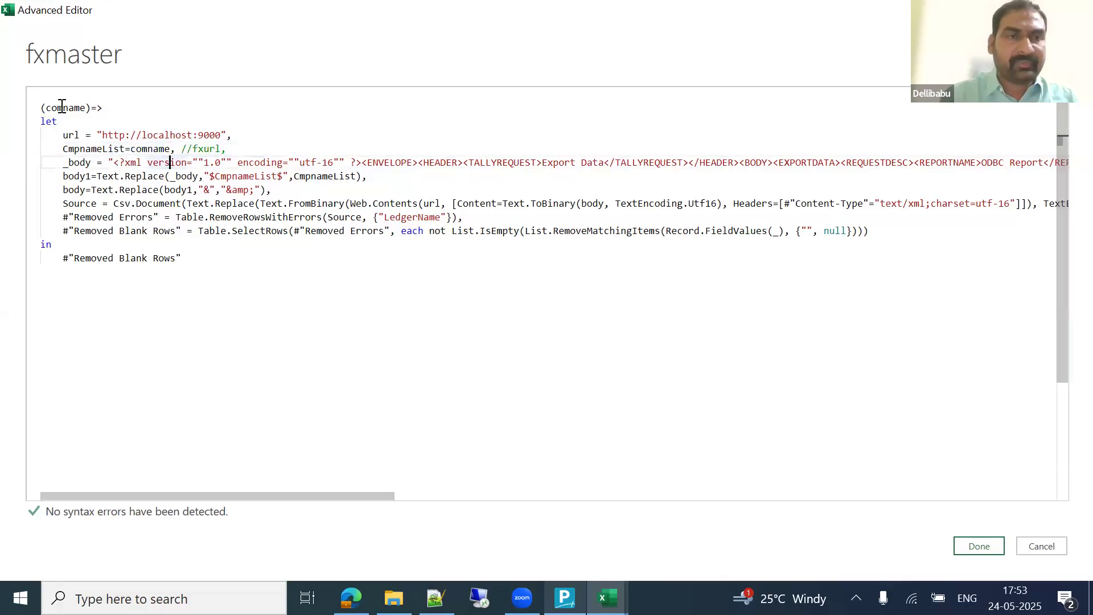
pyautogui.click(62, 108)
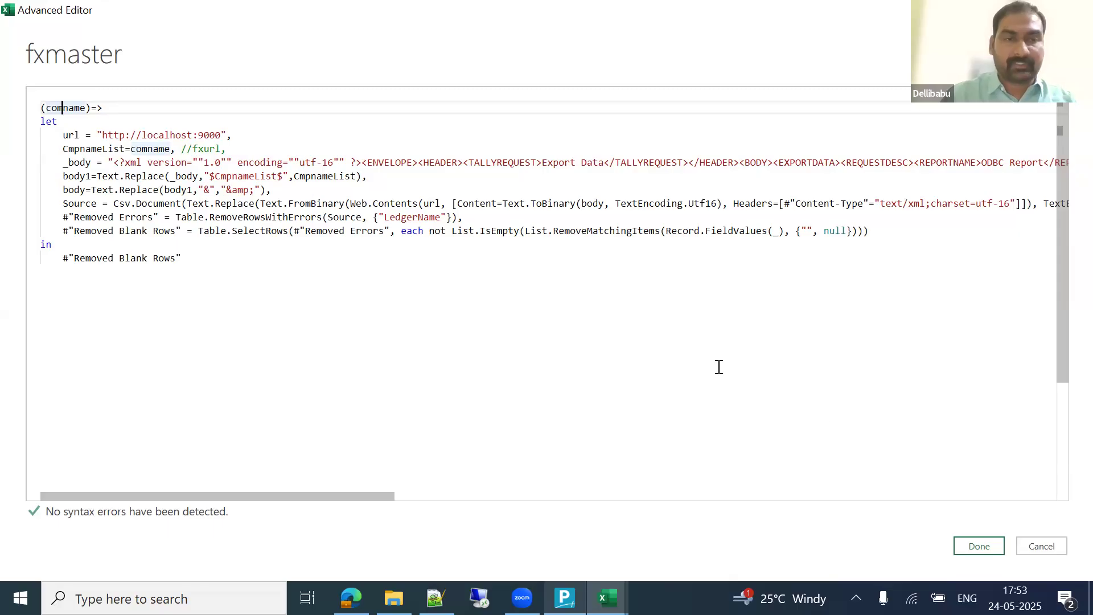
pyautogui.click(980, 546)
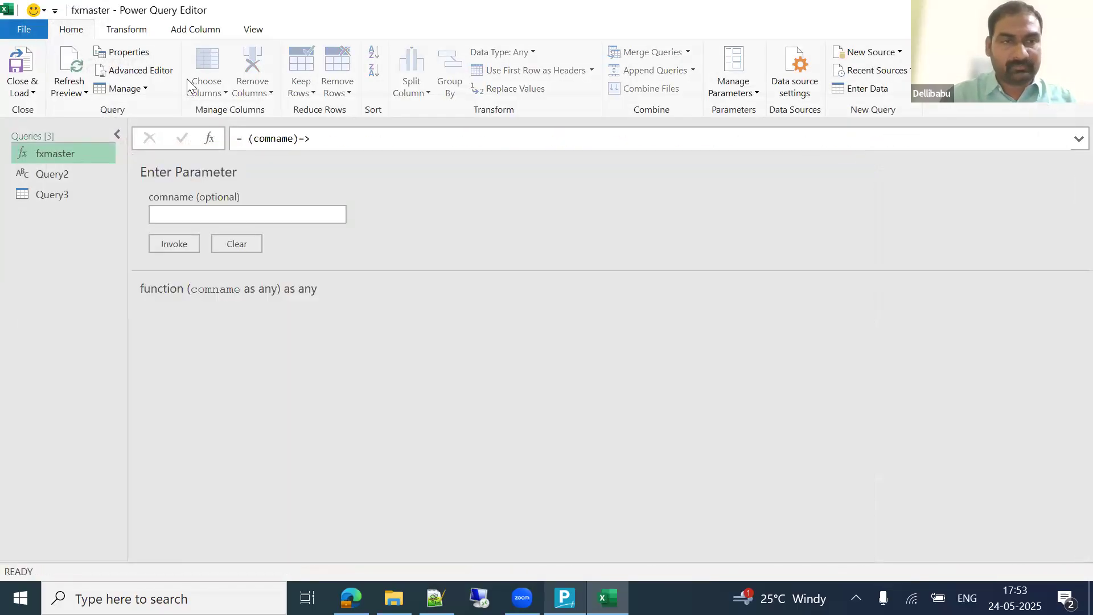
# Step: Change fxmaster's header to '(comname as text)=>' so the parameter becomes required text
pyautogui.click(158, 73)
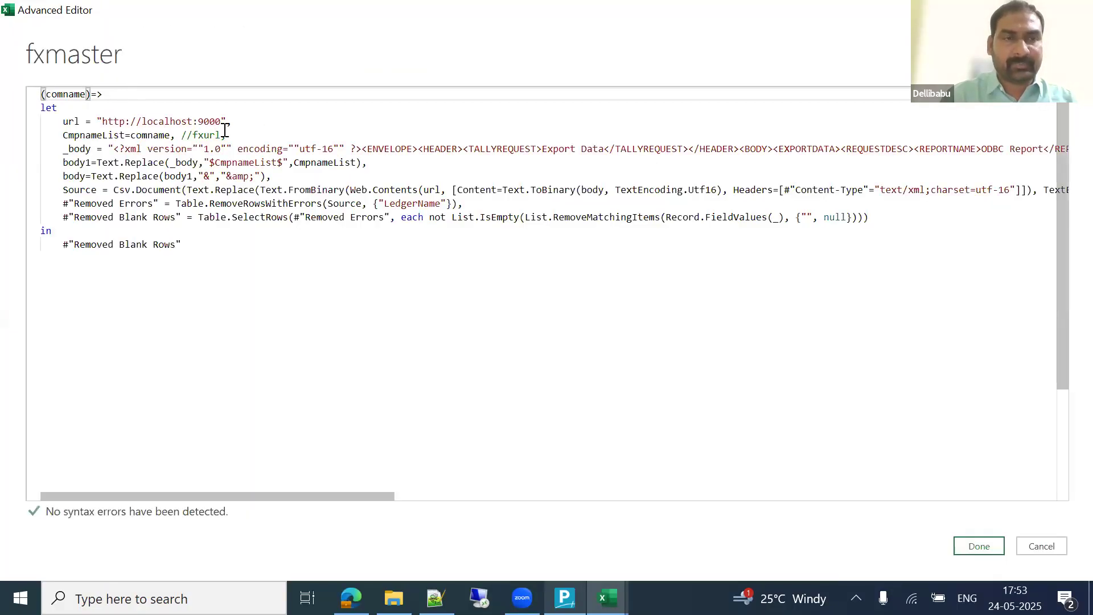
pyautogui.doubleClick(61, 94)
pyautogui.press('Right')
pyautogui.write('ast')
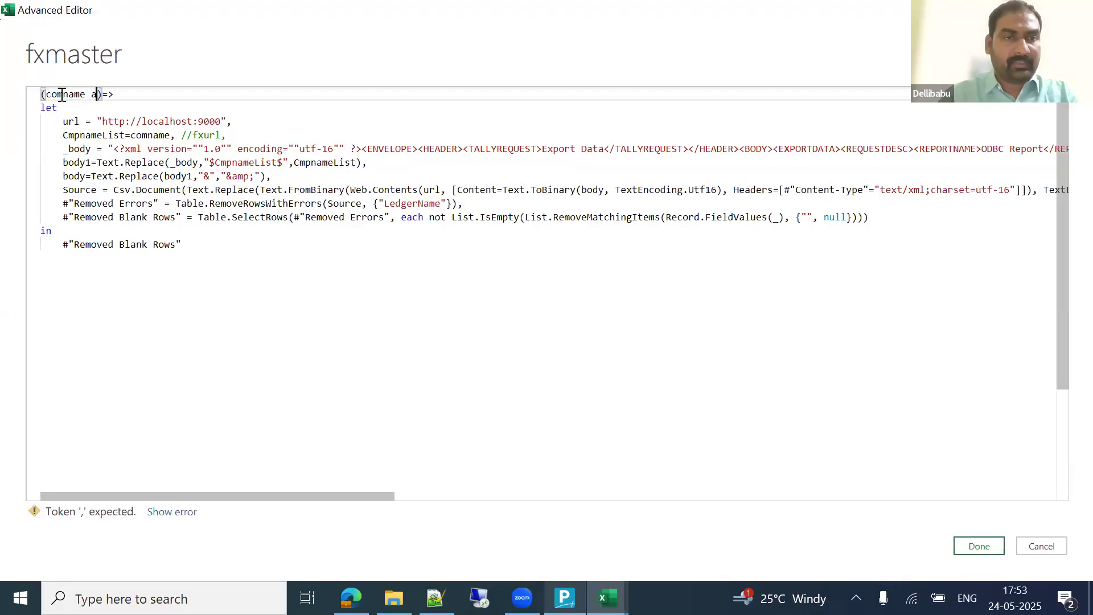
pyautogui.press('BackSpace')
pyautogui.write('text')
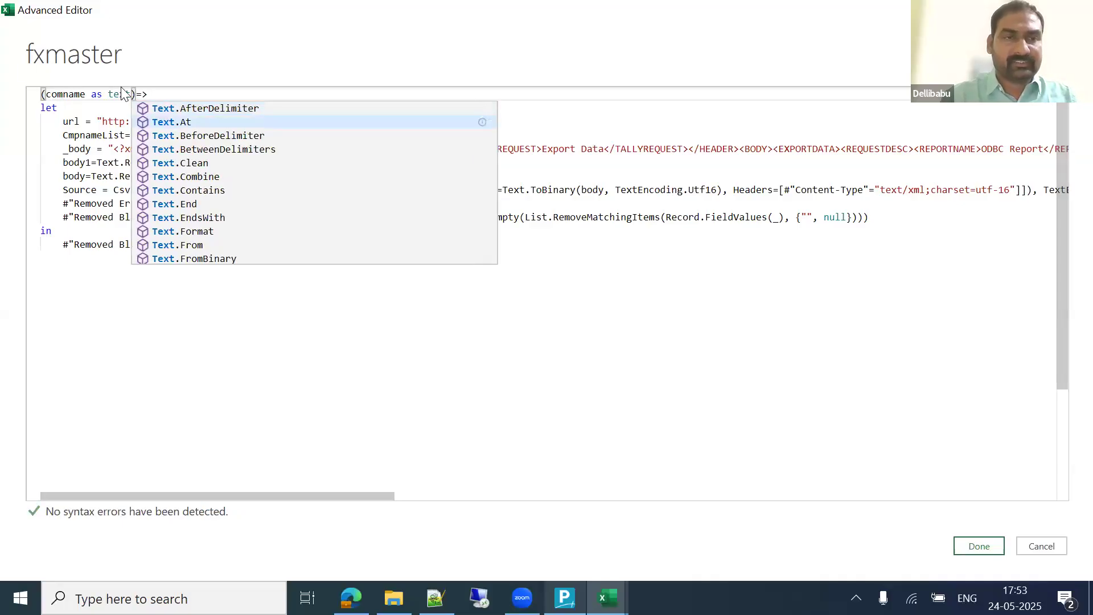
pyautogui.click(105, 107)
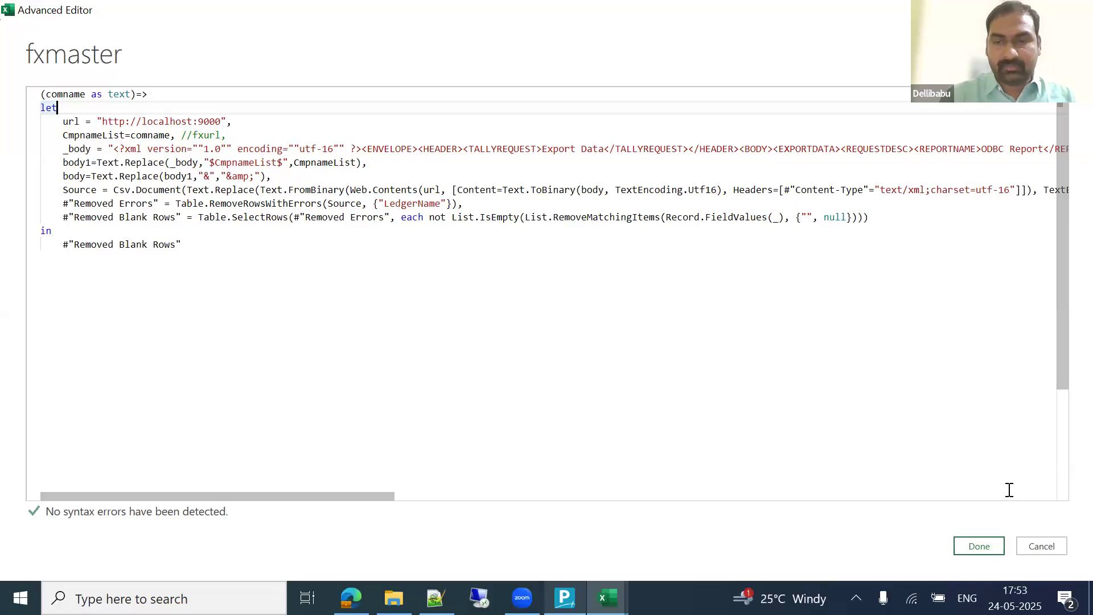
pyautogui.click(980, 546)
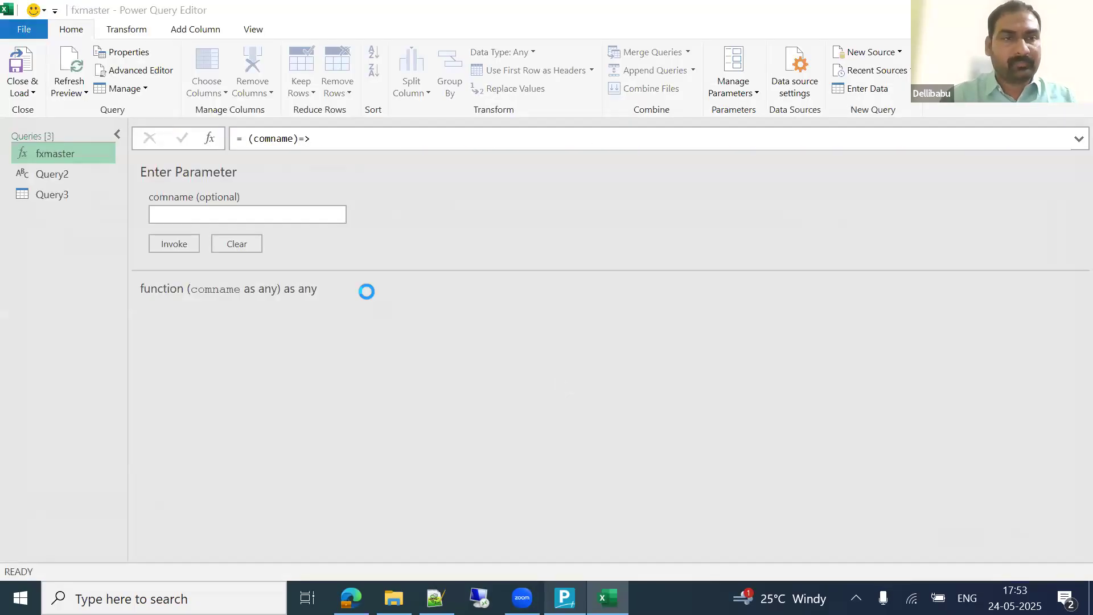
pyautogui.click(252, 216)
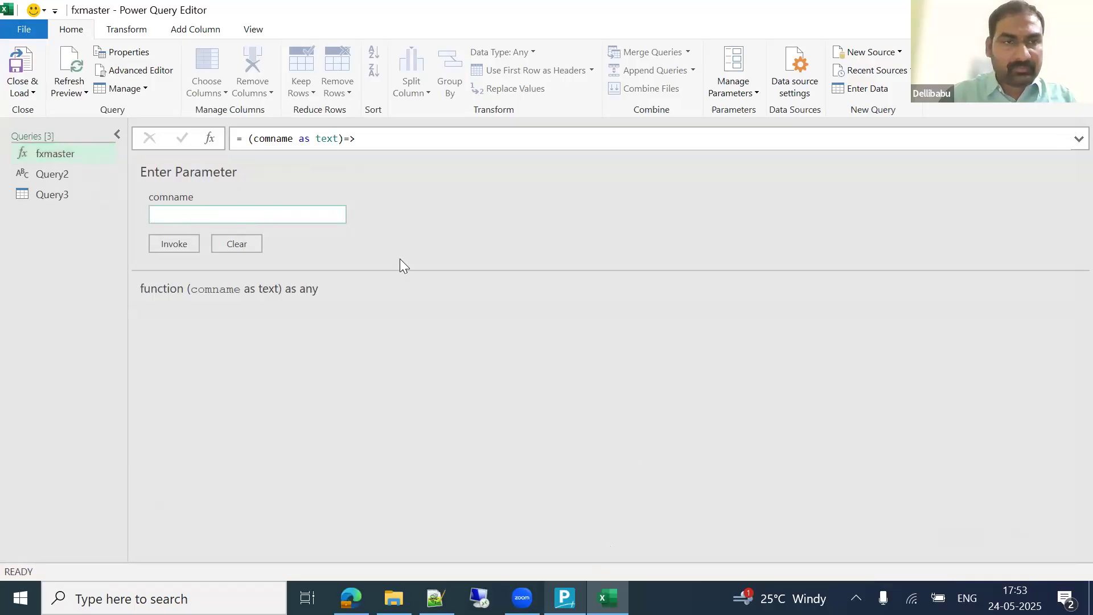
pyautogui.hotkey('alt', 'Tab')
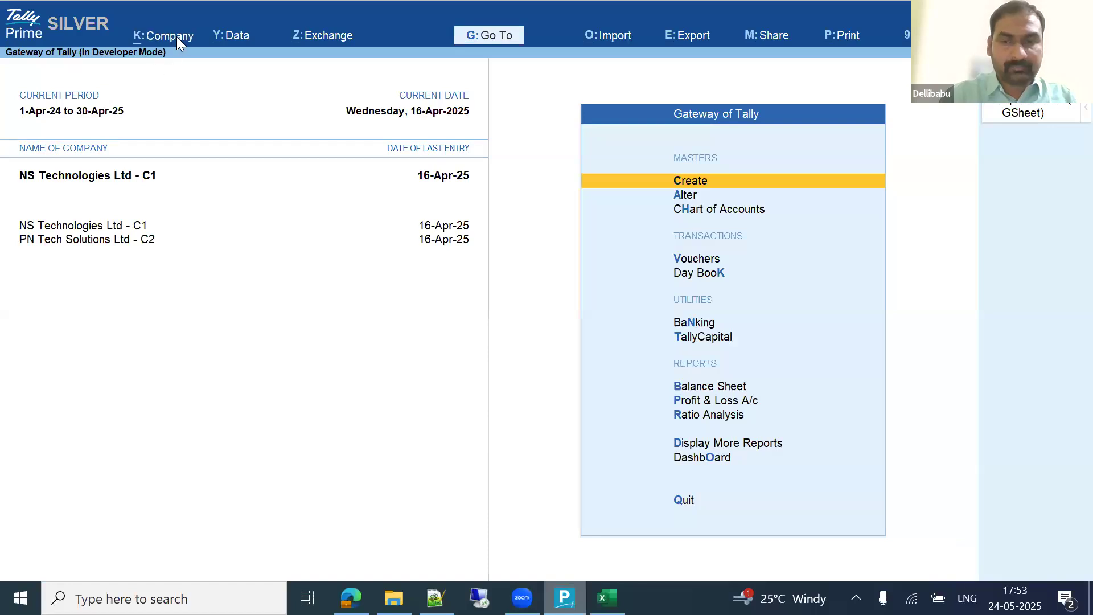
# Step: Copy the company name NS Technologies Ltd - C1 from Tally's Alter list and paste it into comname
pyautogui.click(177, 36)
pyautogui.press('Down')
pyautogui.press('Down')
pyautogui.press('Down')
pyautogui.press('Up')
pyautogui.press('Up')
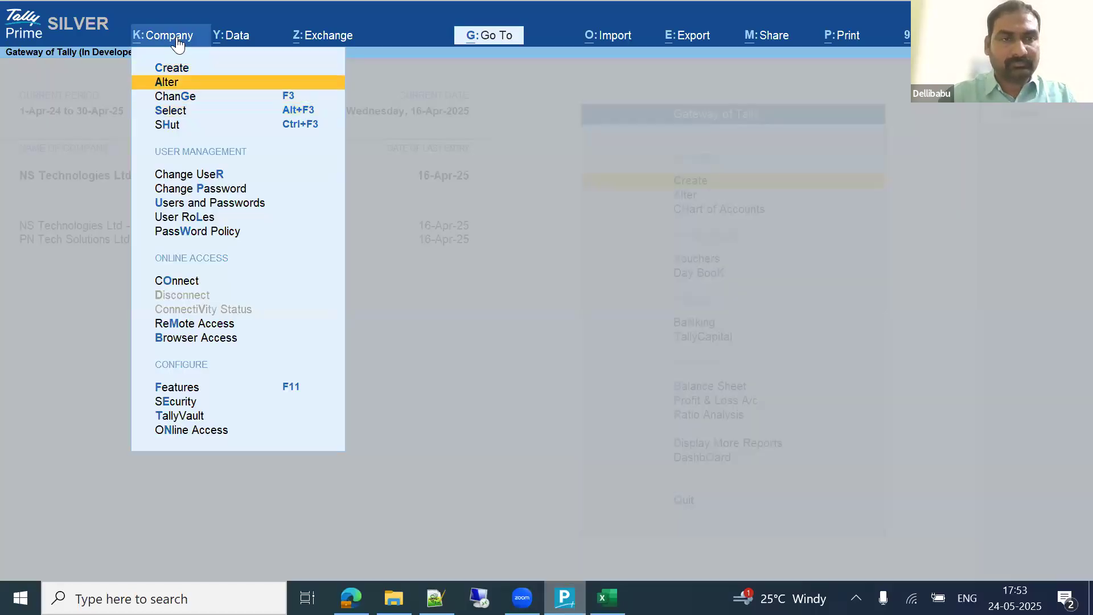
pyautogui.press('Return')
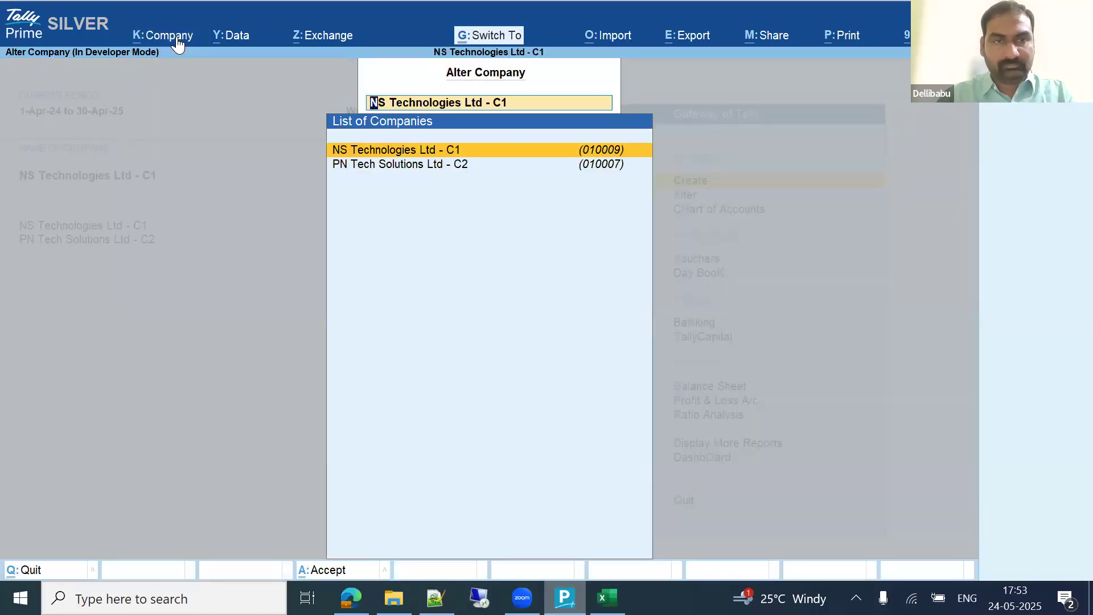
pyautogui.press('Escape')
pyautogui.press('Escape')
pyautogui.press('Escape')
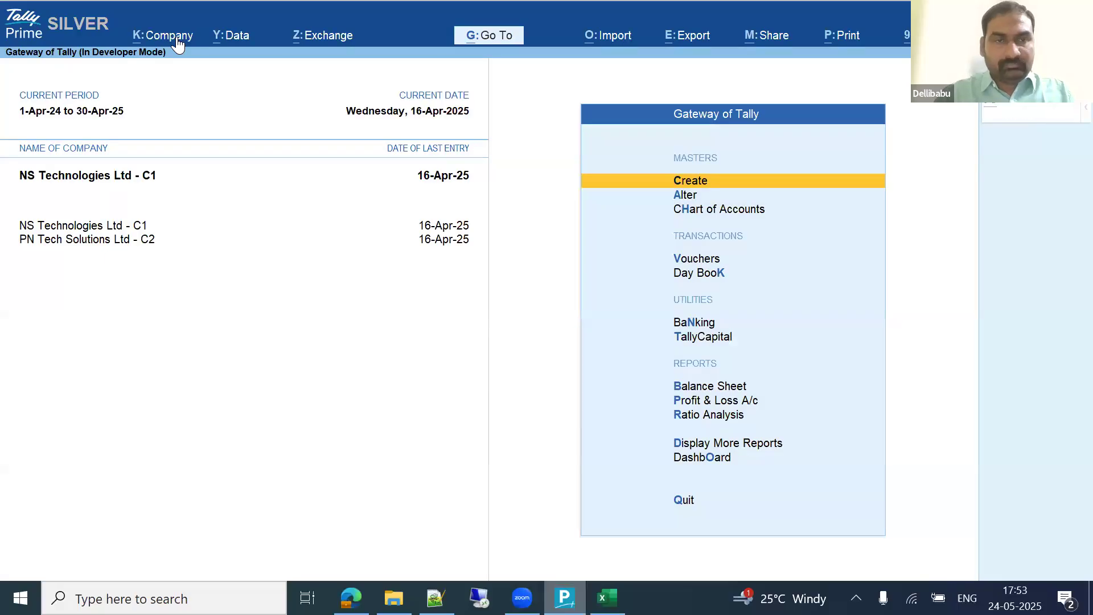
pyautogui.hotkey('alt', 'Tab')
pyautogui.click(209, 208)
pyautogui.hotkey('ctrl', 'v')
# Step: Invoke fxmaster with NS Technologies Ltd - C1, then delete the Invoked Function test query
pyautogui.click(180, 246)
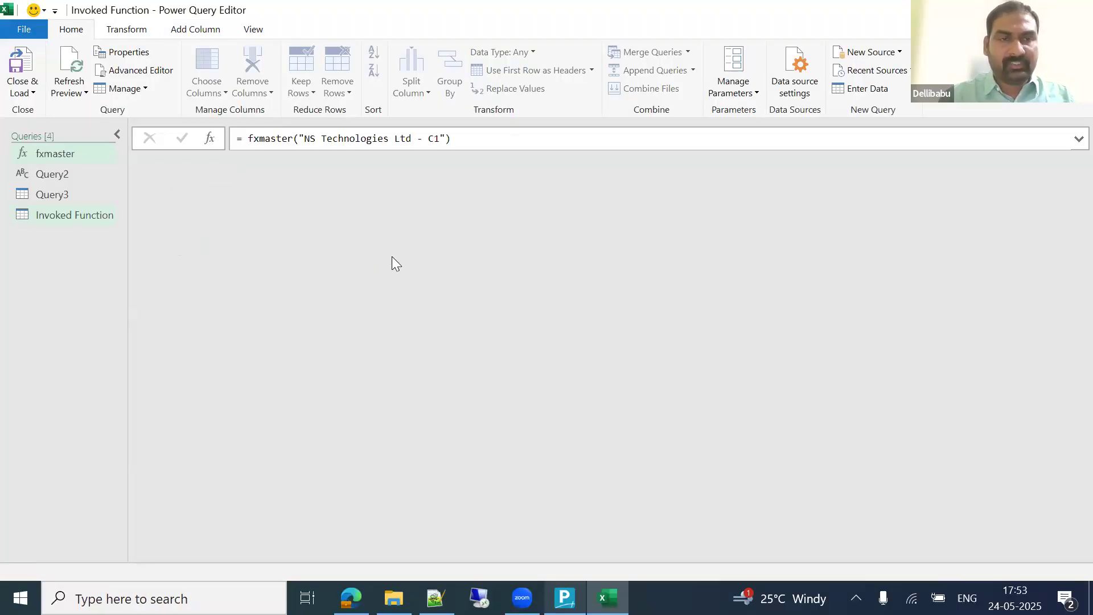
pyautogui.rightClick(84, 214)
pyautogui.click(140, 263)
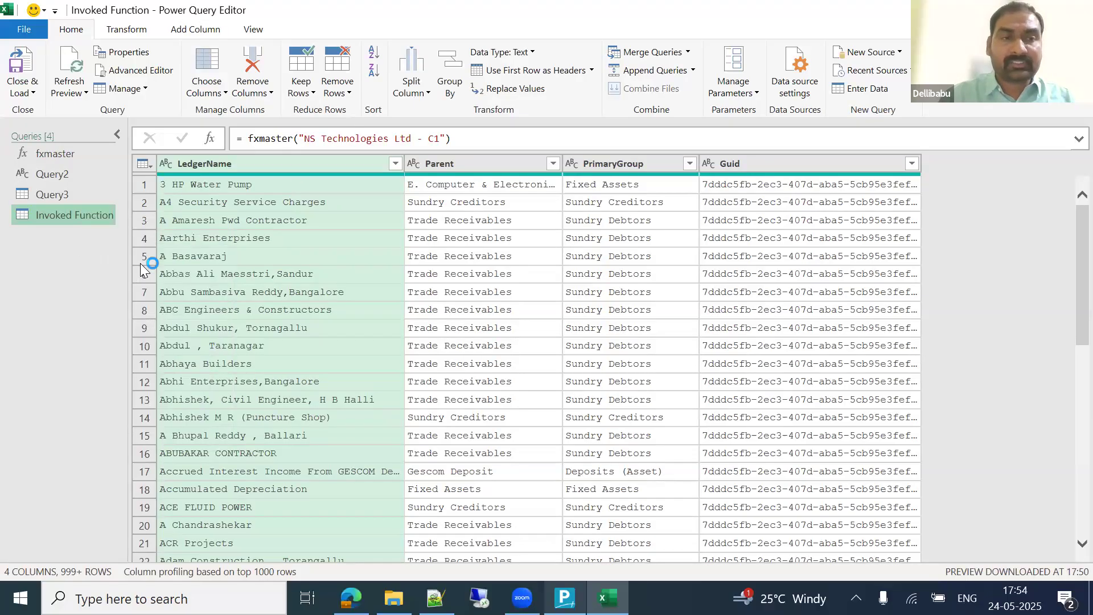
pyautogui.click(629, 327)
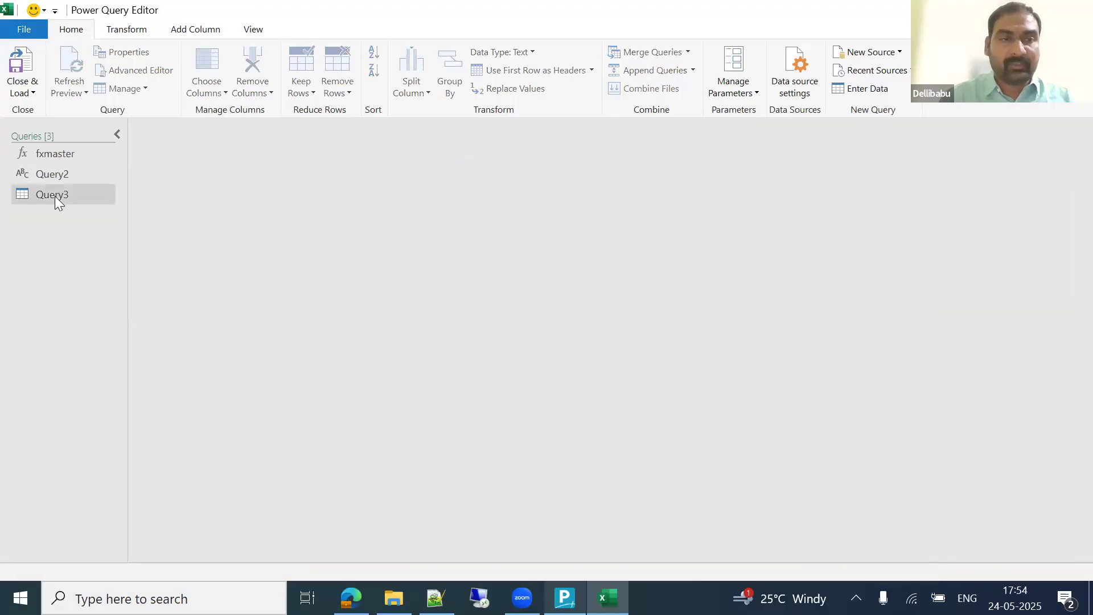
pyautogui.click(54, 196)
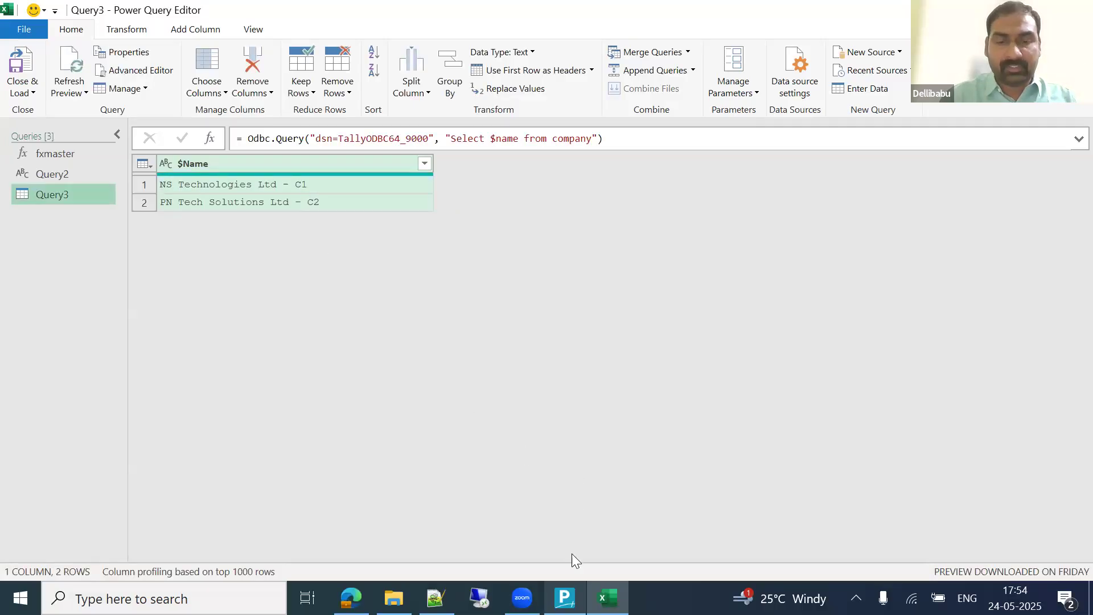
# Step: Load the Croma Billing company from drive F:\ in TallyPrime as a third open company
pyautogui.hotkey('alt', 'Tab')
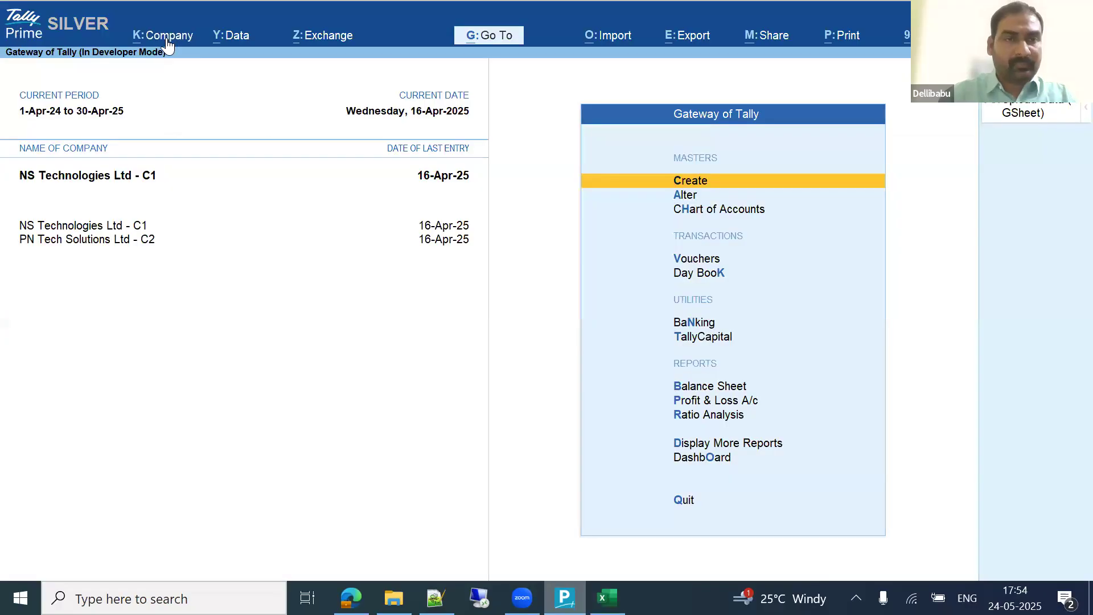
pyautogui.click(166, 38)
pyautogui.press('Down')
pyautogui.press('Return')
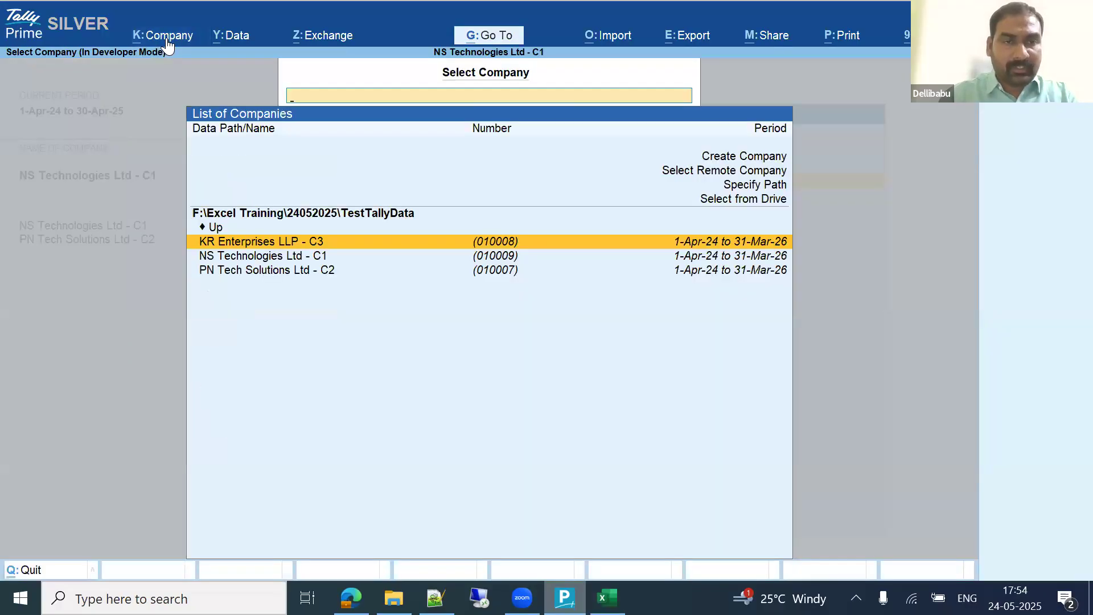
pyautogui.press('Up')
pyautogui.press('Return')
pyautogui.press('Return')
pyautogui.press('Return')
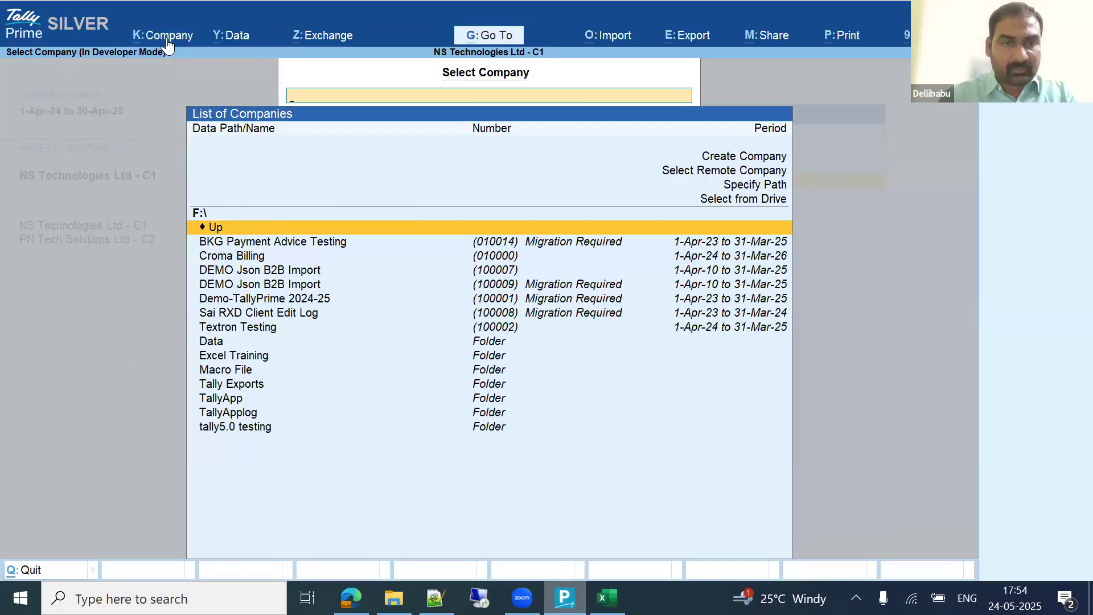
pyautogui.press('Down')
pyautogui.press('Down')
pyautogui.press('Return')
pyautogui.write('a')
pyautogui.press('Return')
pyautogui.write('a')
pyautogui.press('Return')
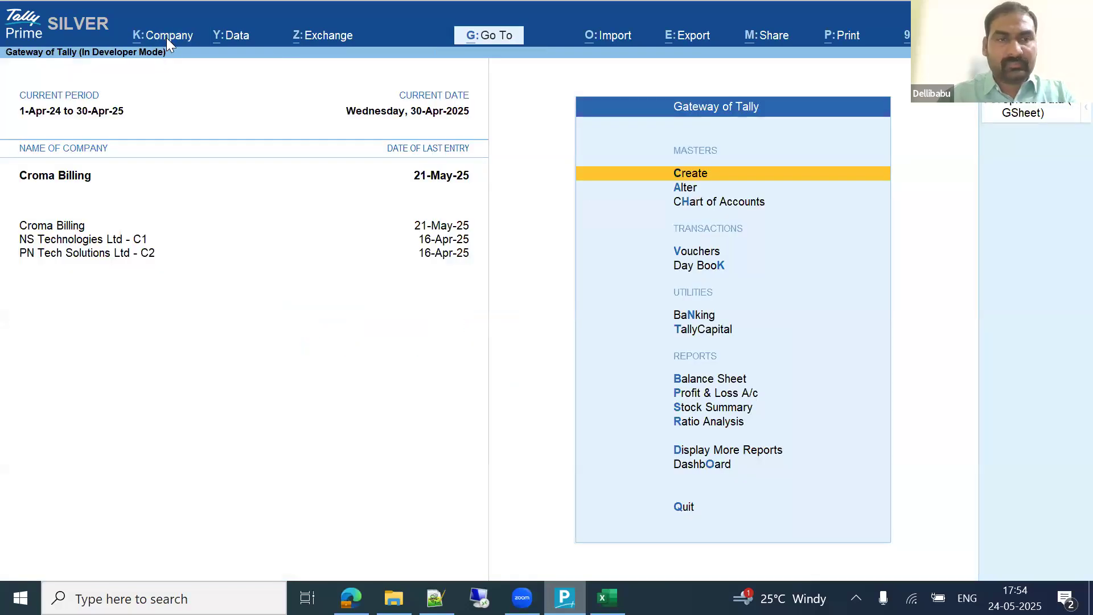
pyautogui.hotkey('alt', 'Tab')
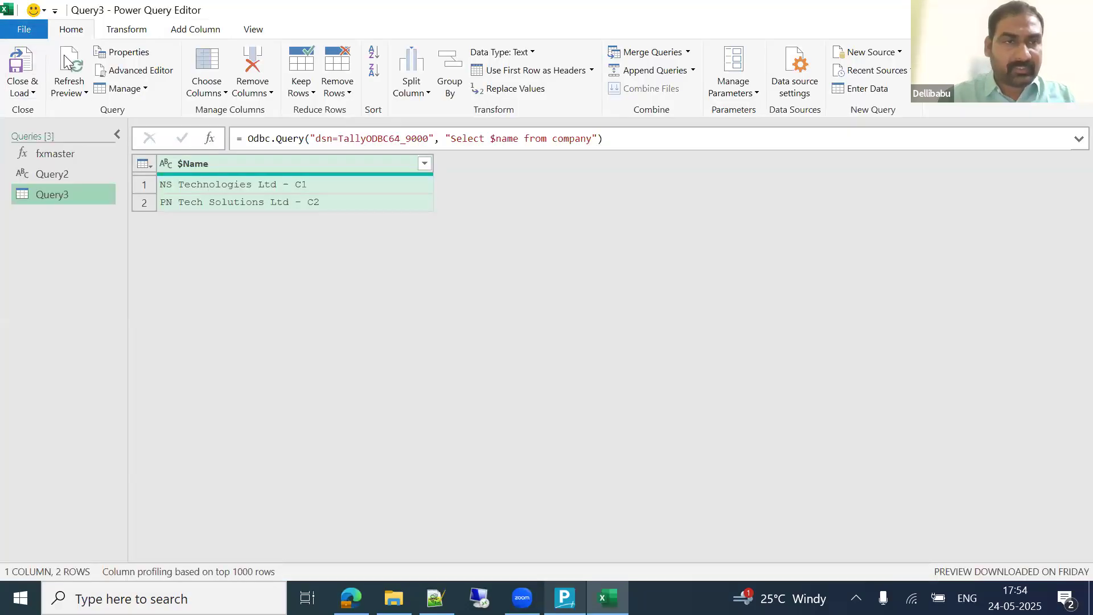
# Step: Refresh Query3 to include Croma Billing, then add a Custom column =fxmaster([#"$Name"])
pyautogui.click(64, 55)
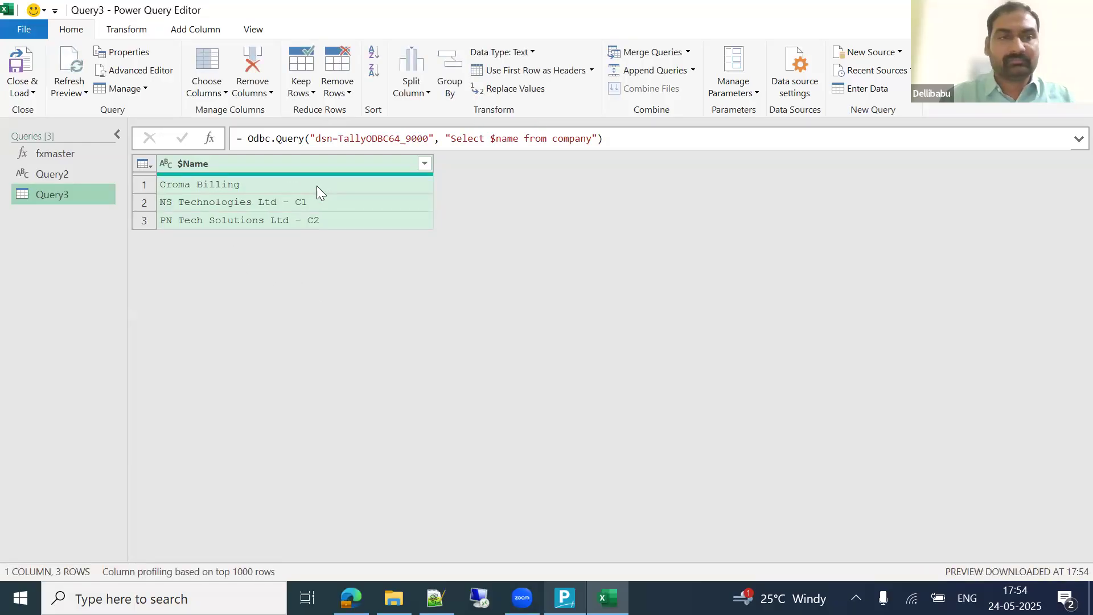
pyautogui.click(274, 186)
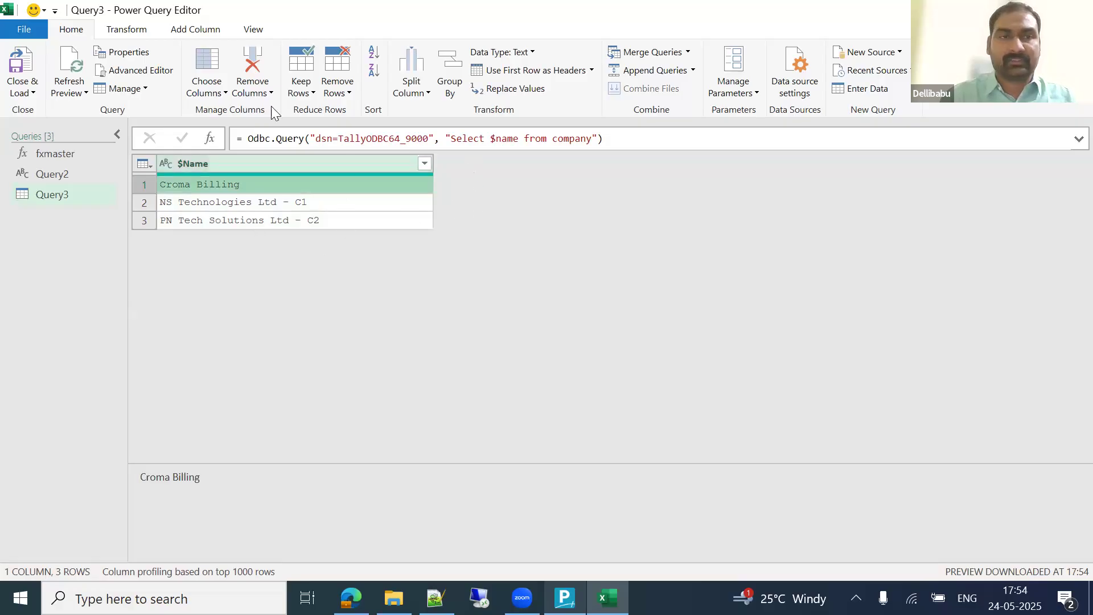
pyautogui.click(194, 32)
pyautogui.click(80, 73)
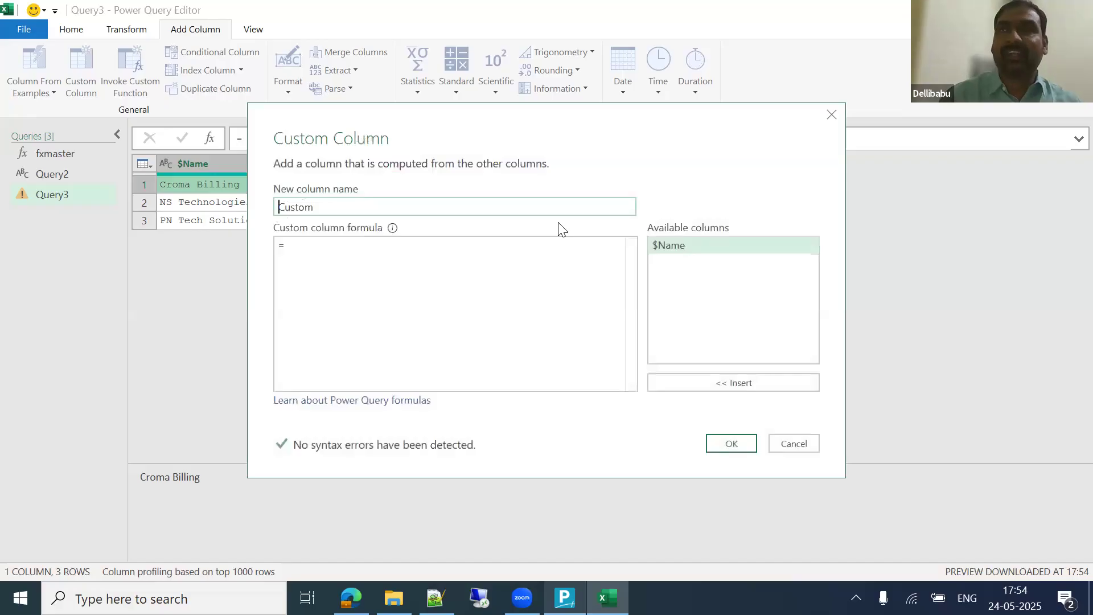
pyautogui.moveTo(454, 137); pyautogui.dragTo(674, 114)
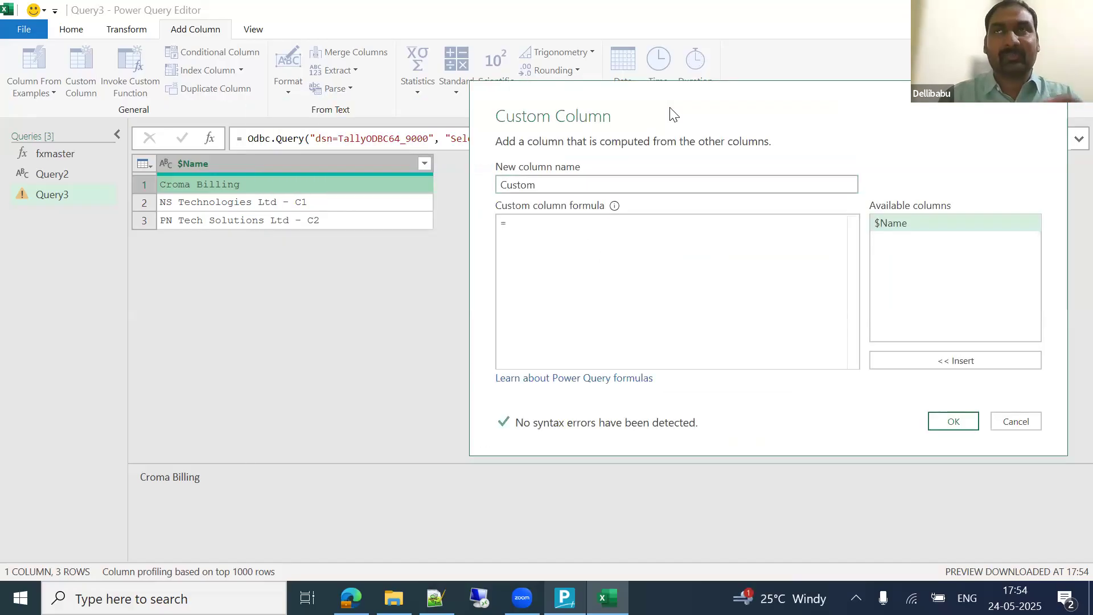
pyautogui.click(538, 223)
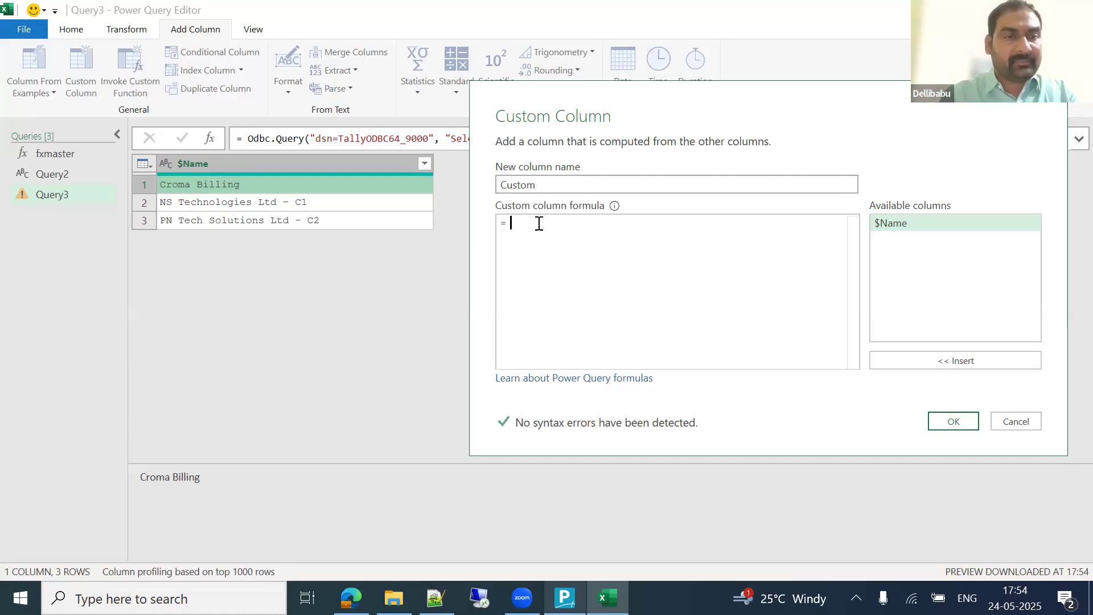
pyautogui.write('fx')
pyautogui.press('Tab')
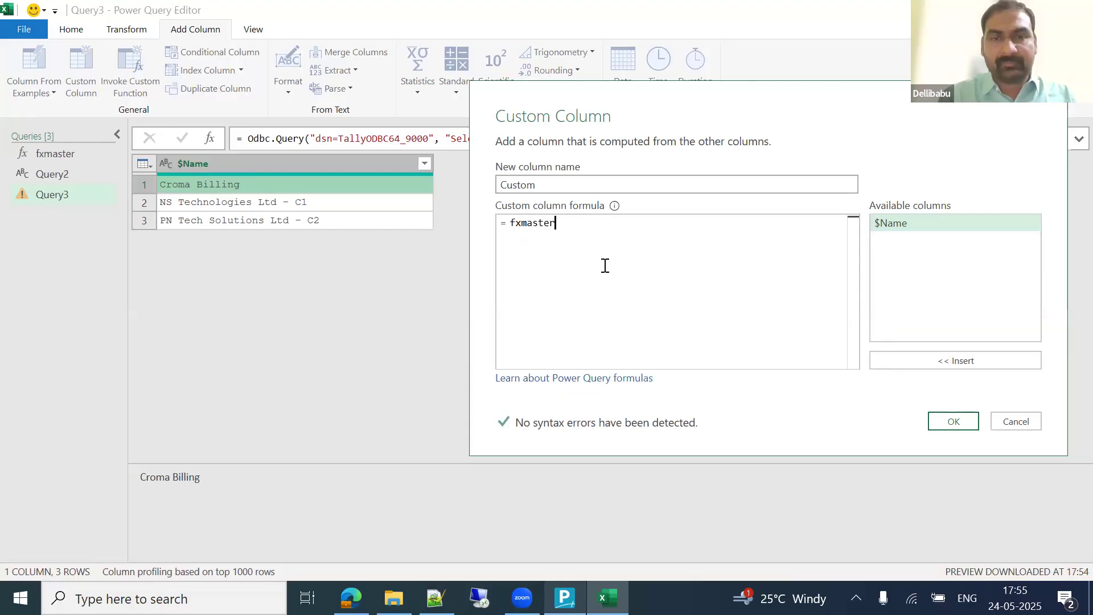
pyautogui.write('(')
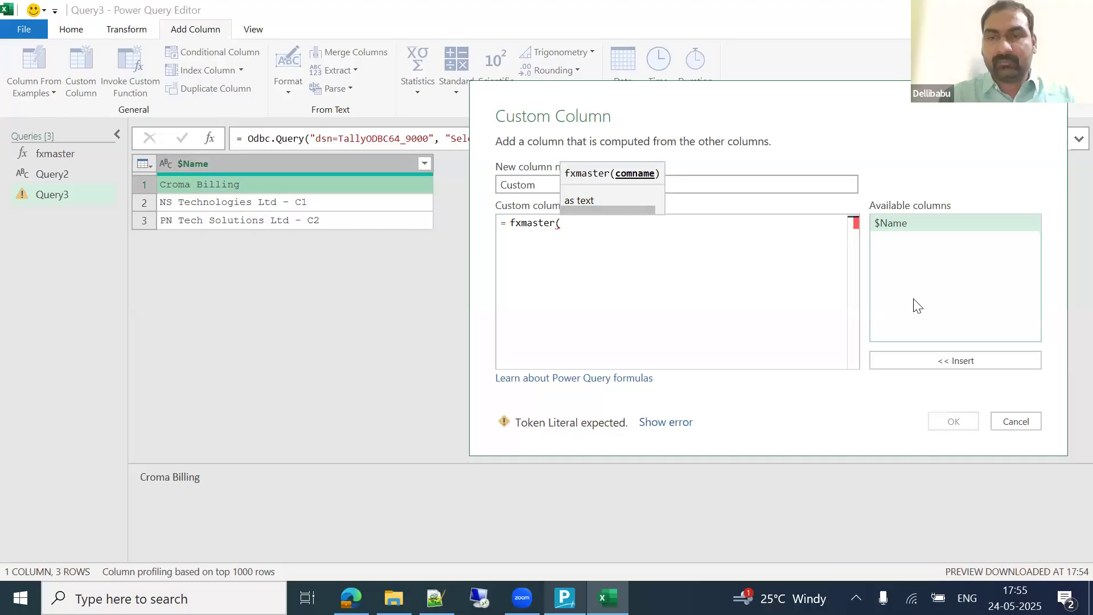
pyautogui.doubleClick(892, 224)
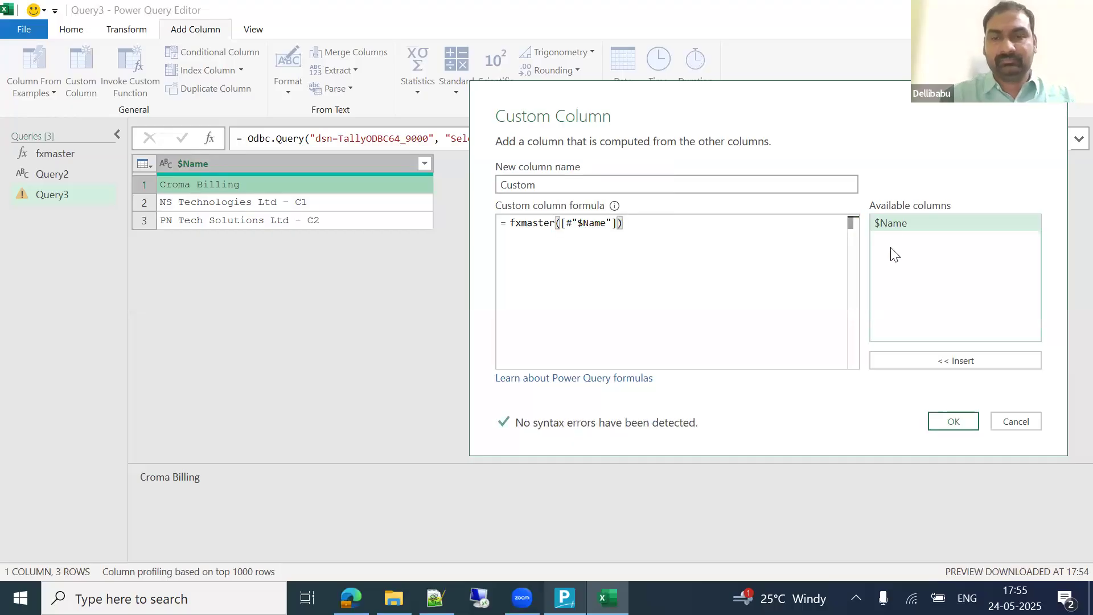
pyautogui.click(964, 421)
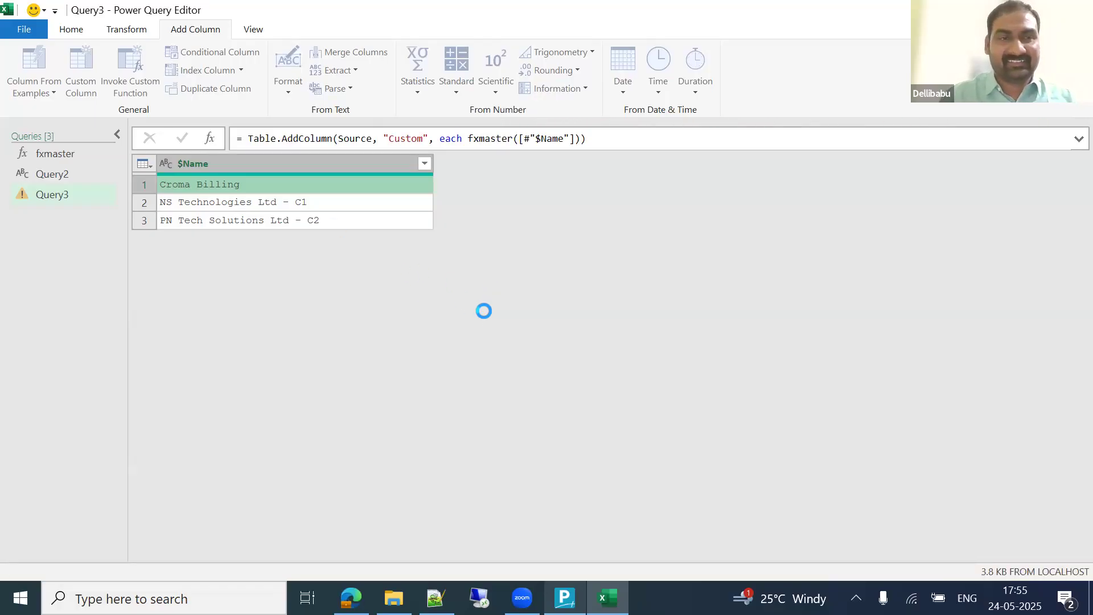
# Step: Expand the Custom column into all its ledger fields without the Custom prefix
pyautogui.click(519, 183)
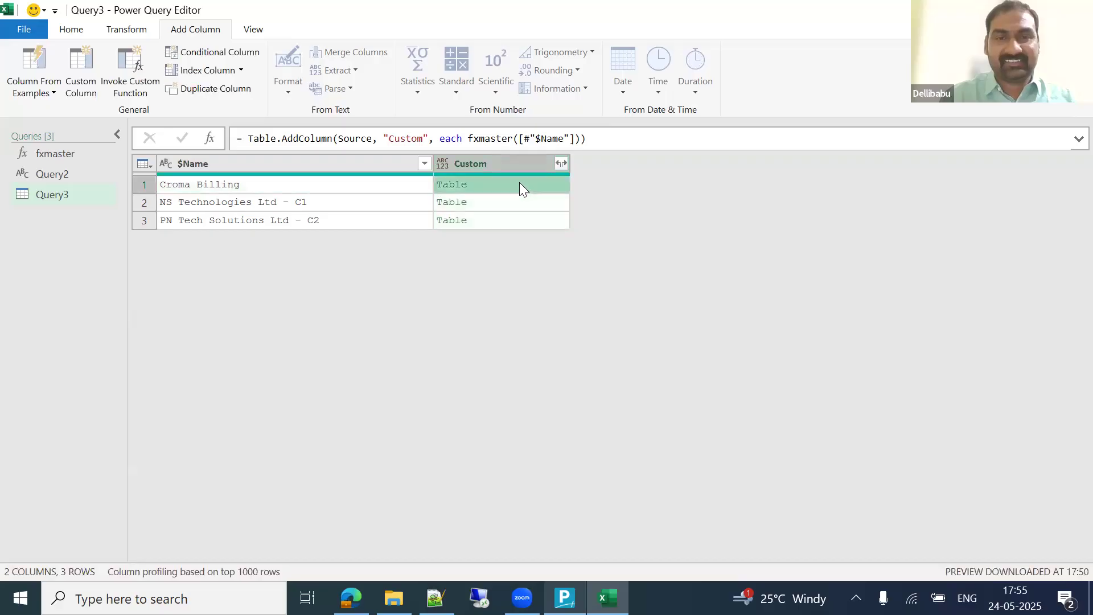
pyautogui.moveTo(441, 461); pyautogui.dragTo(451, 335)
pyautogui.click(499, 203)
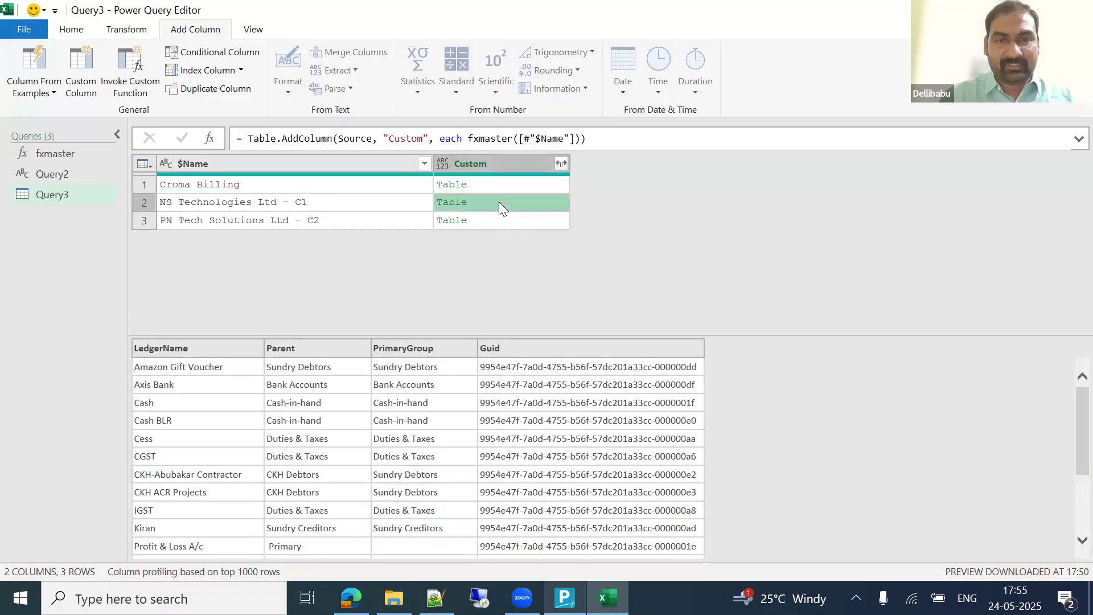
pyautogui.click(515, 220)
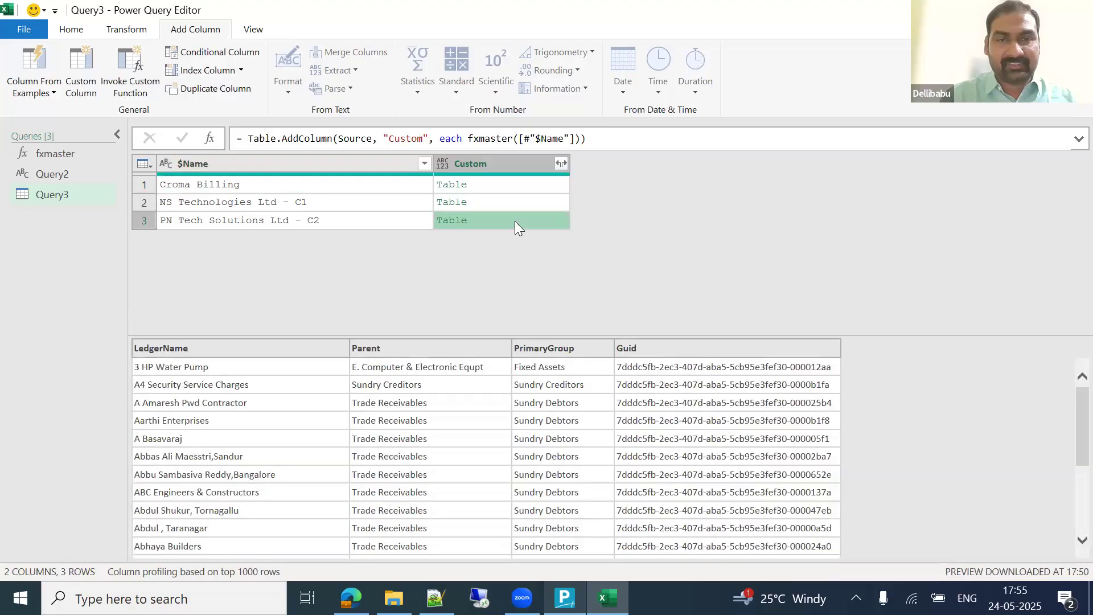
pyautogui.click(560, 164)
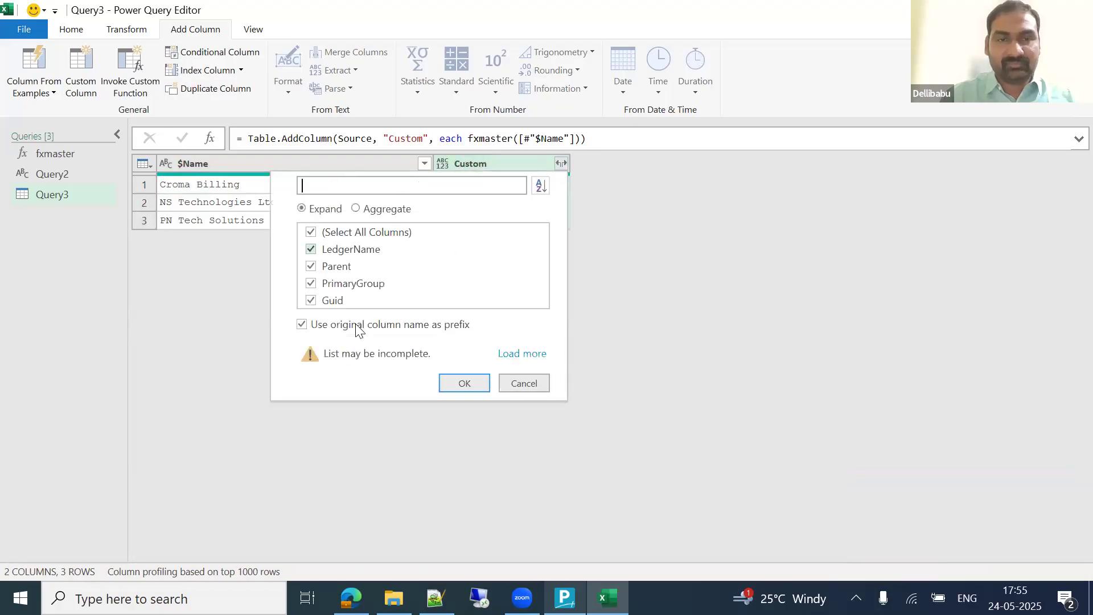
pyautogui.click(301, 323)
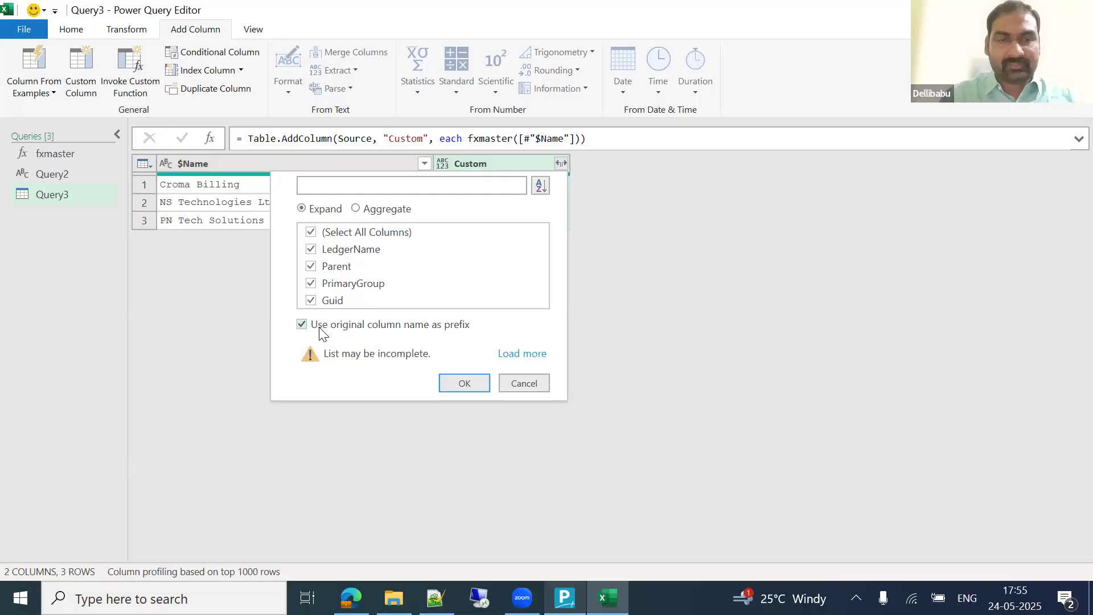
pyautogui.click(520, 353)
pyautogui.click(461, 360)
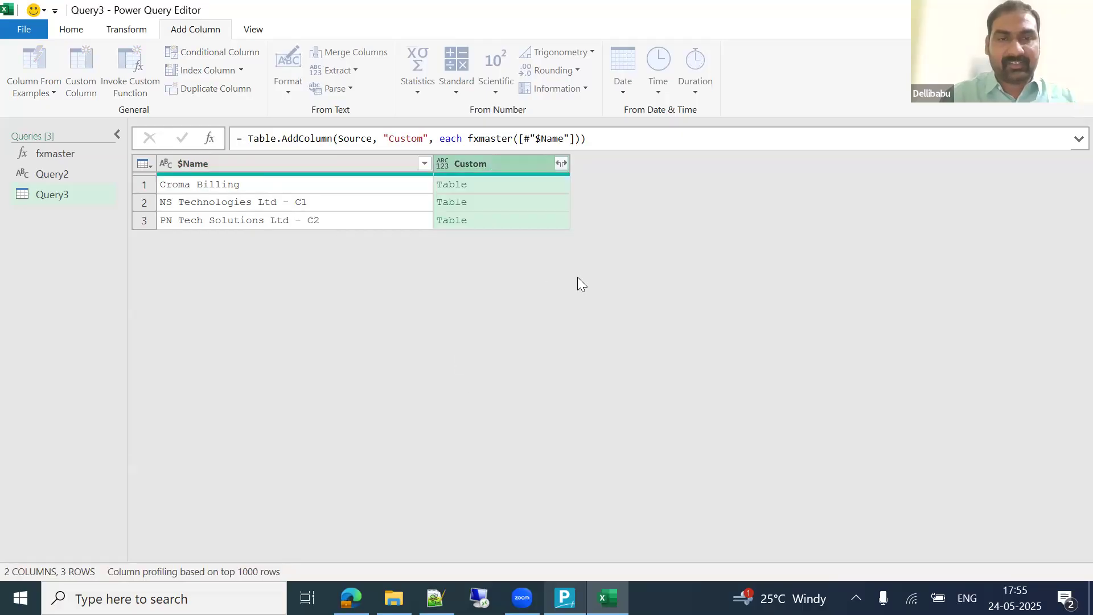
pyautogui.click(477, 239)
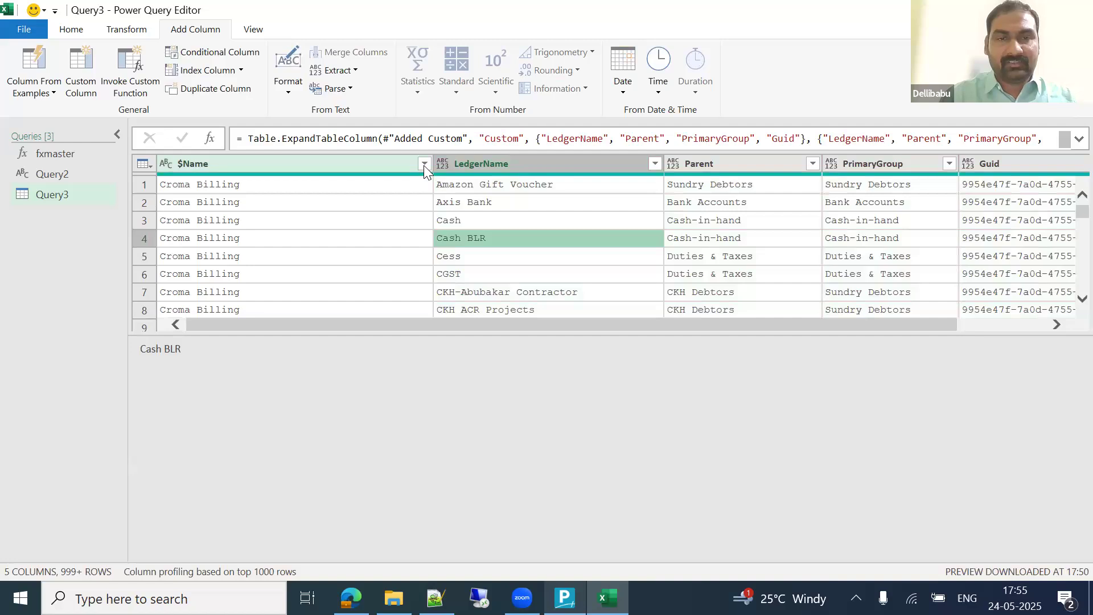
# Step: Keep all three companies in the $Name filter and load Query3 into the workbook
pyautogui.click(424, 164)
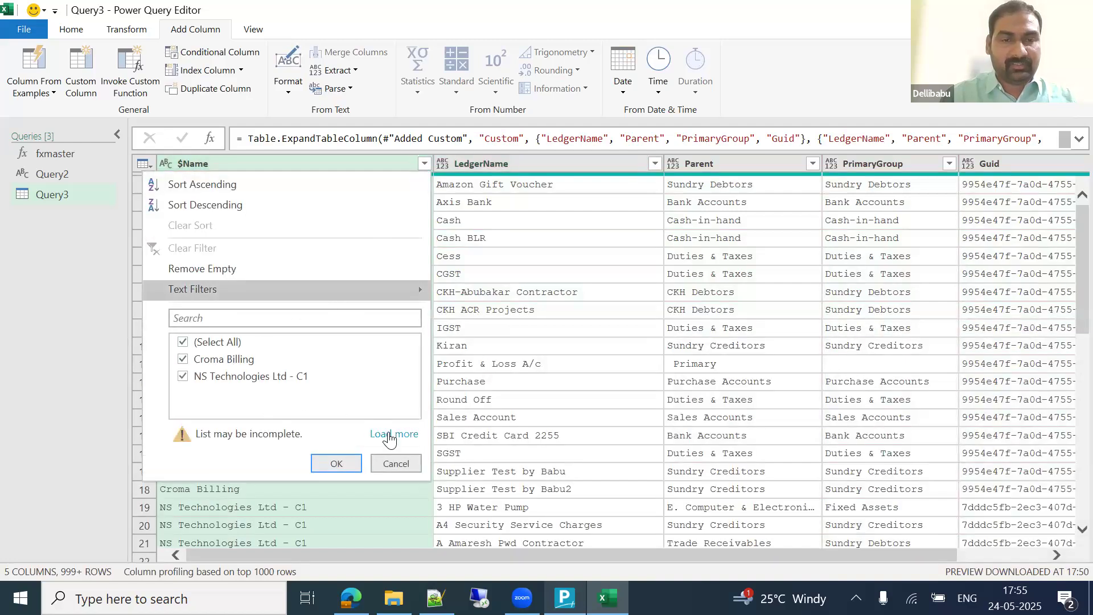
pyautogui.click(393, 434)
pyautogui.click(336, 439)
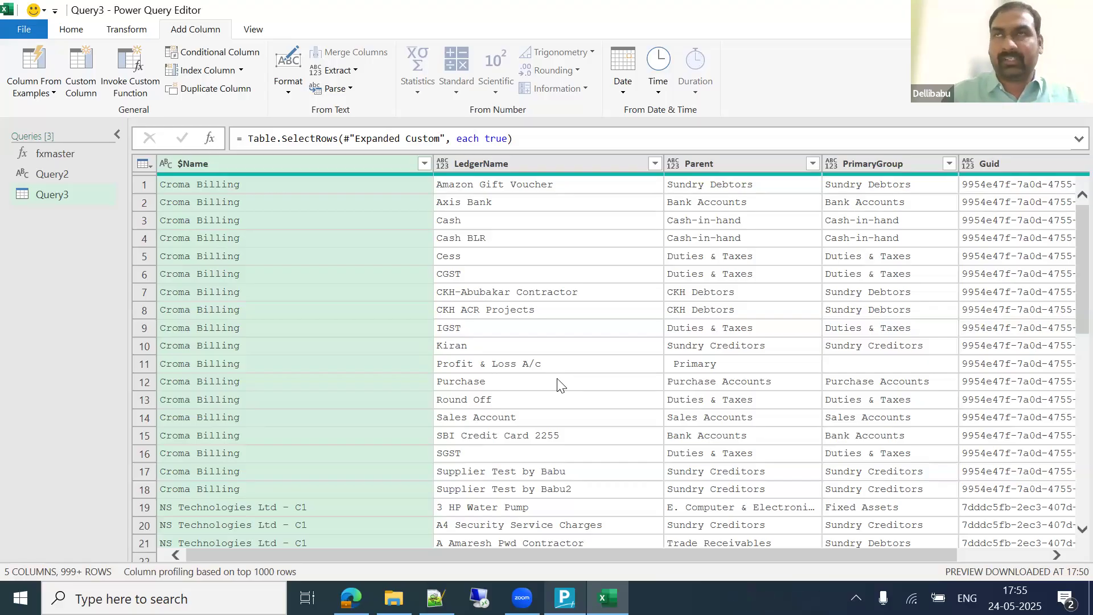
pyautogui.click(71, 29)
pyautogui.click(21, 69)
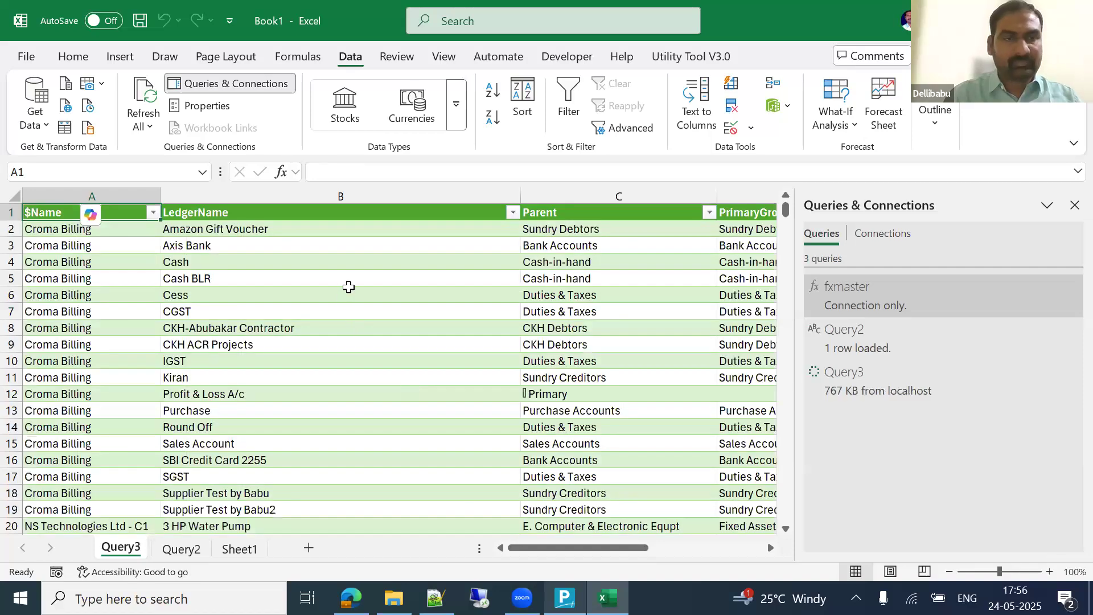
# Step: Check the loaded Query3 table by jumping to its last row and back to the top
pyautogui.hotkey('alt', 'Down')
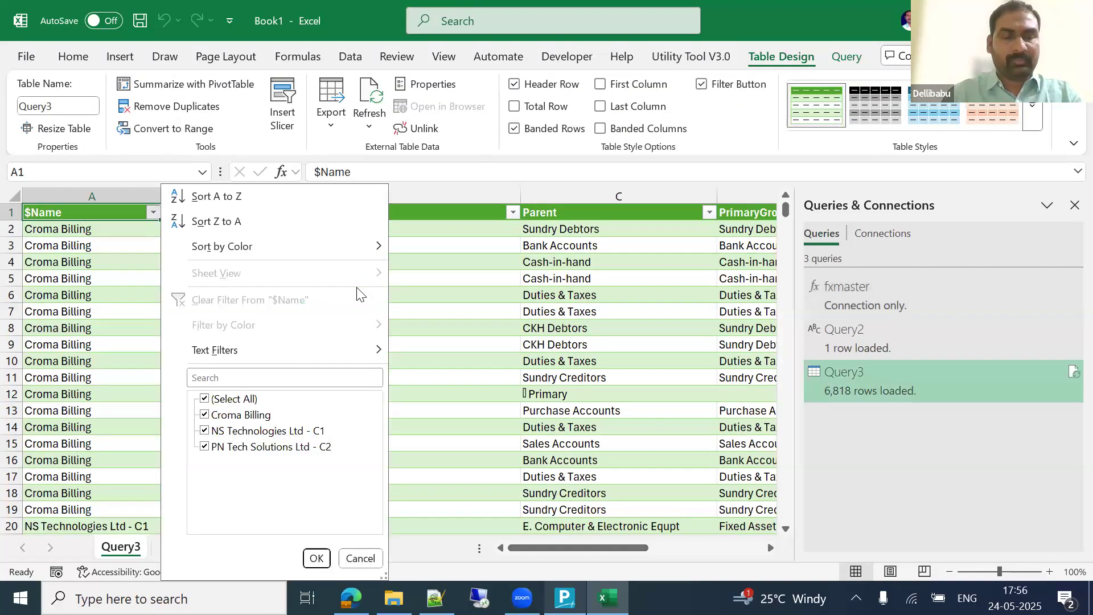
pyautogui.press('Escape')
pyautogui.press('Down')
pyautogui.hotkey('ctrl', 'Down')
pyautogui.hotkey('ctrl', 'Up')
# Step: Close Book1 without saving and bring File Explorer to the front
pyautogui.hotkey('alt', 'space')
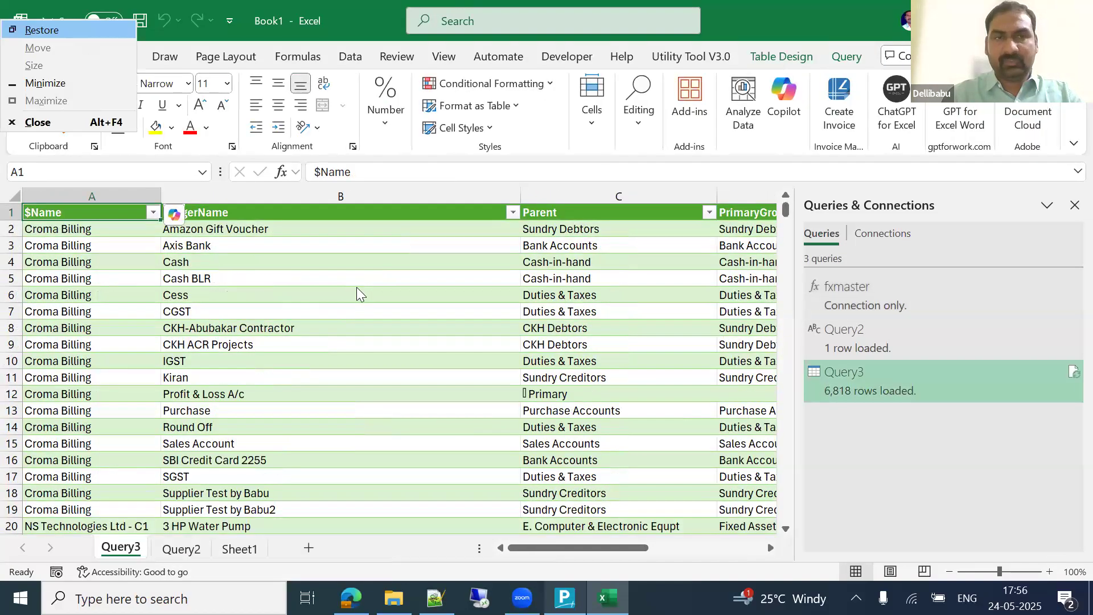
pyautogui.press('c')
pyautogui.click(615, 393)
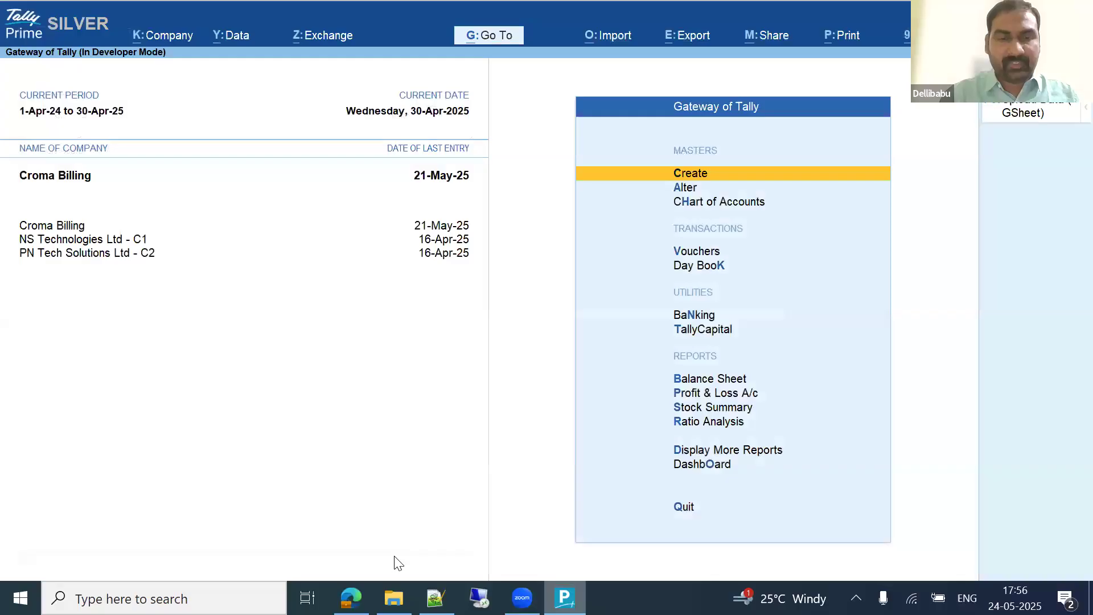
pyautogui.click(393, 598)
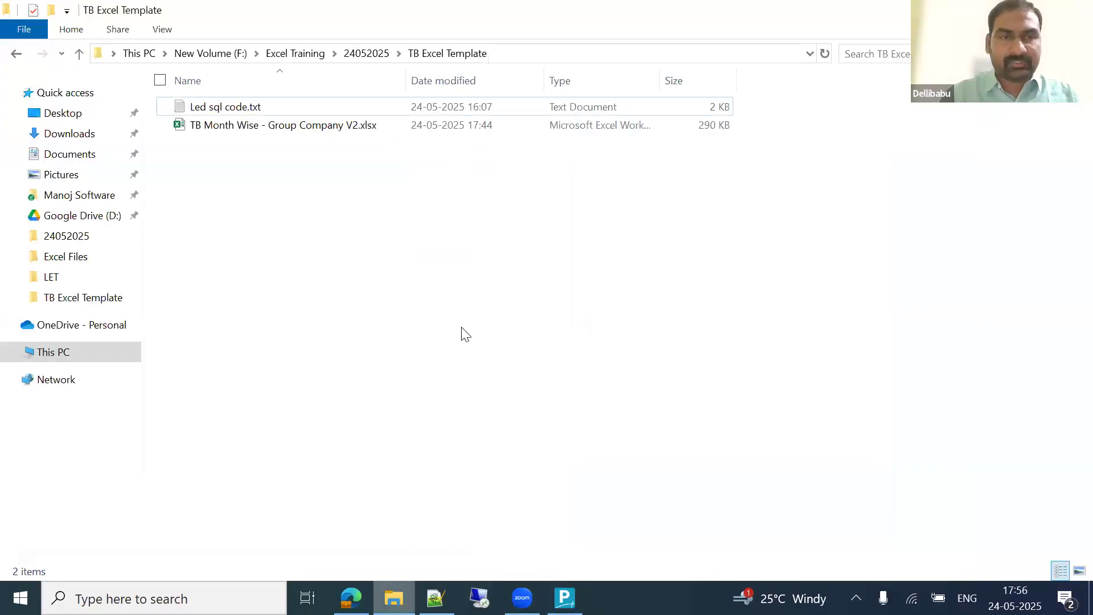
# Step: Go up to 24052025, enter the LET folder, and open Bank Receipts latest ver.xlsx
pyautogui.click(369, 52)
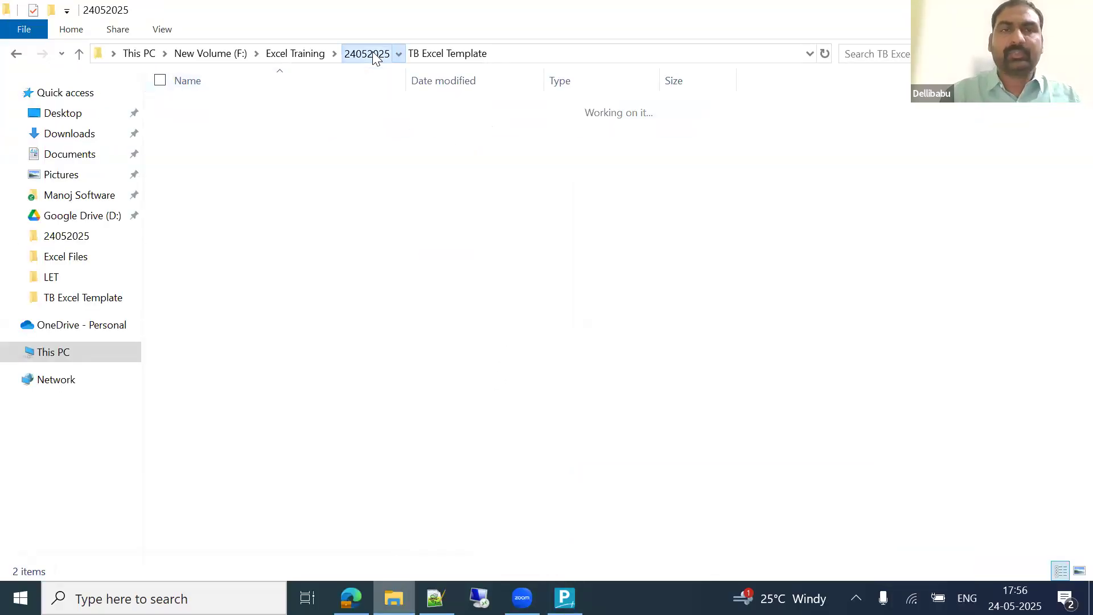
pyautogui.press('Down')
pyautogui.press('Up')
pyautogui.press('Up')
pyautogui.press('Return')
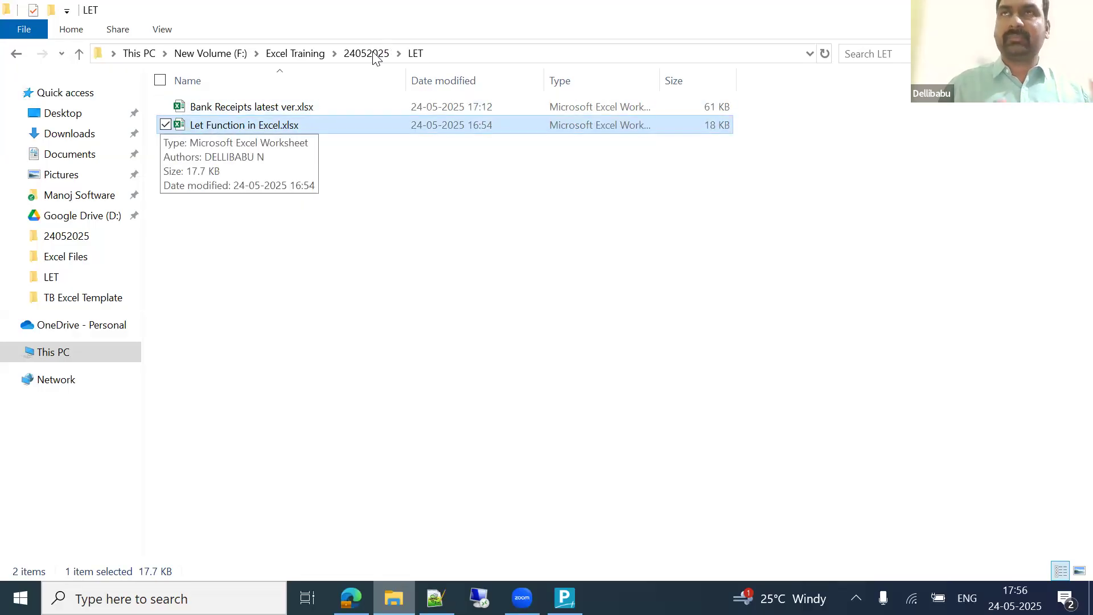
pyautogui.click(317, 105)
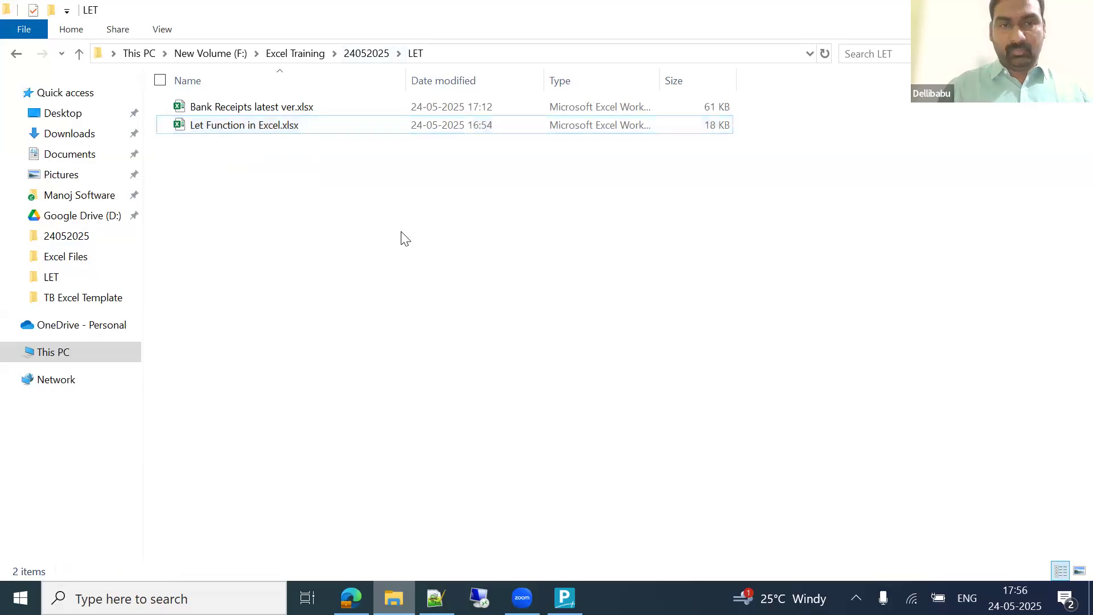
pyautogui.press('Return')
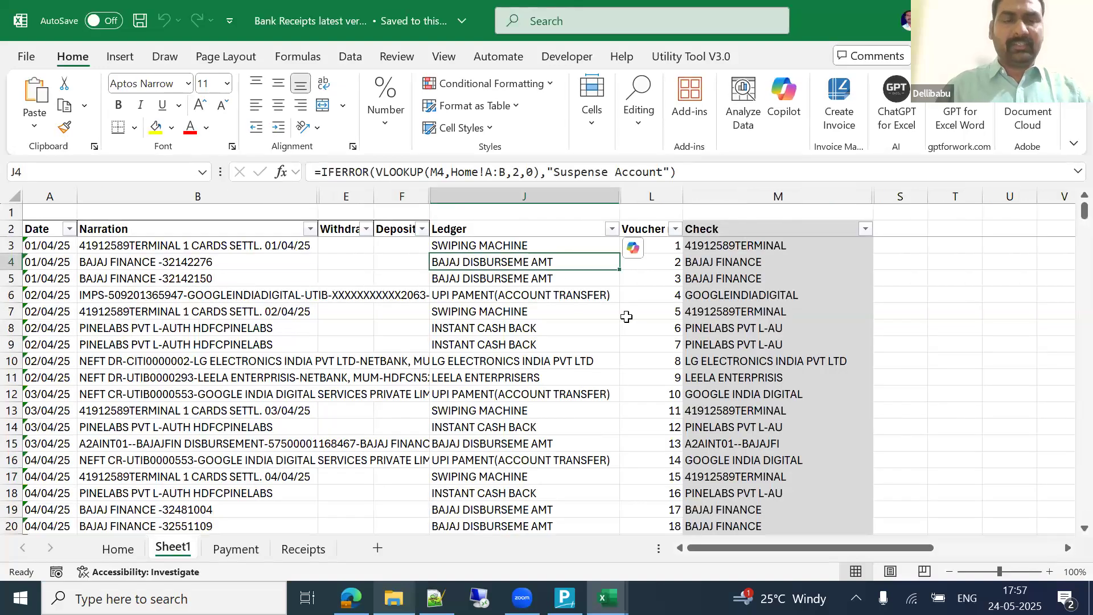
# Step: Collapse the ribbon and inspect the BAJAJ FINANCE narration in cell B4 without changing it
pyautogui.hotkey('ctrl', 'F1')
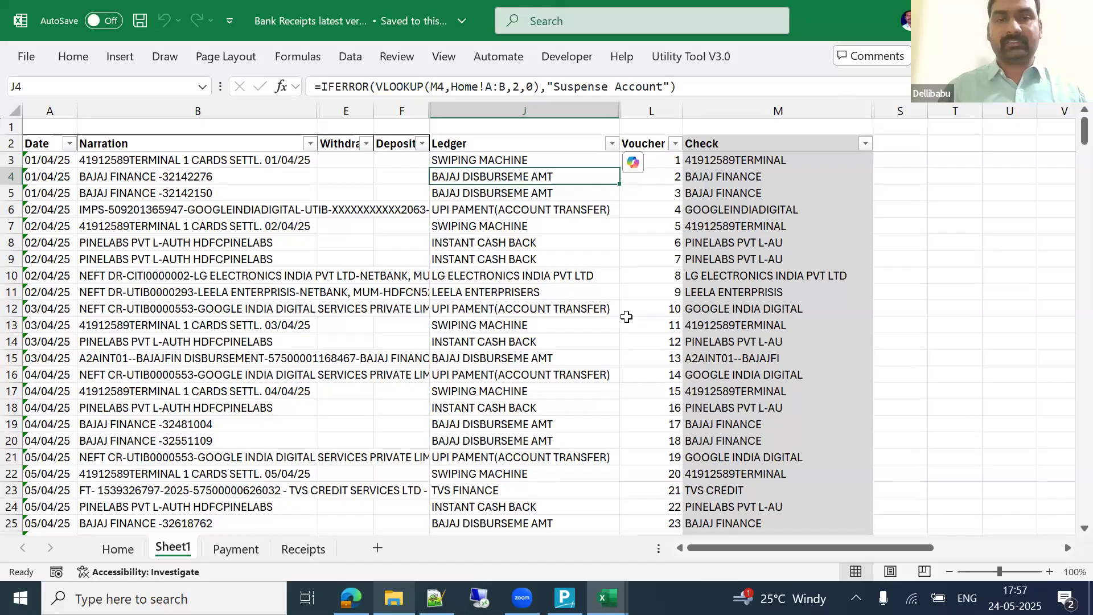
pyautogui.press('Left')
pyautogui.press('Left')
pyautogui.press('Left')
pyautogui.hotkey('ctrl', 'space')
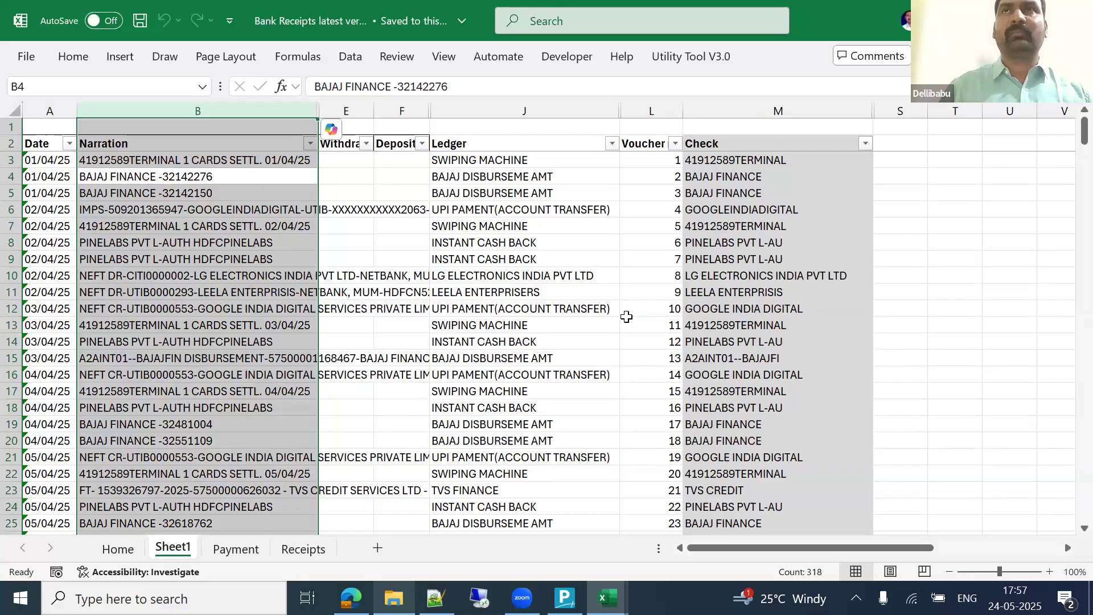
pyautogui.click(140, 182)
pyautogui.press('F2')
pyautogui.press('Home')
pyautogui.hotkey('shift', 'Right')
pyautogui.hotkey('shift', 'Right')
pyautogui.hotkey('shift', 'Right')
pyautogui.hotkey('shift', 'Right')
pyautogui.hotkey('shift', 'Right')
pyautogui.hotkey('shift', 'Right')
pyautogui.hotkey('shift', 'Right')
pyautogui.hotkey('shift', 'Right')
pyautogui.hotkey('shift', 'Right')
pyautogui.hotkey('shift', 'Right')
pyautogui.hotkey('shift', 'Right')
pyautogui.hotkey('shift', 'Right')
pyautogui.hotkey('shift', 'Right')
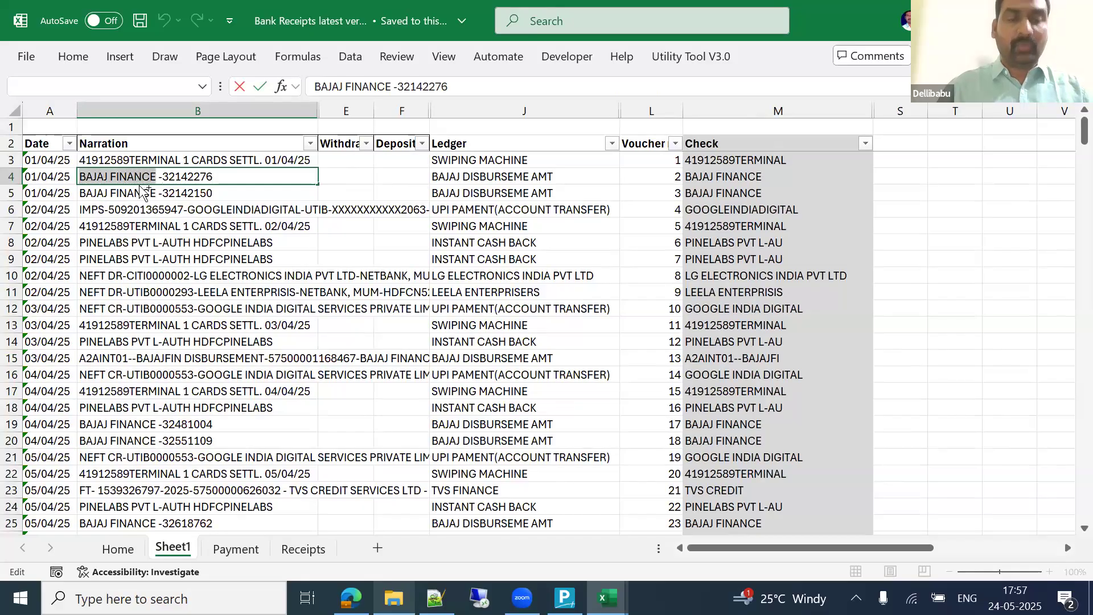
pyautogui.press('Escape')
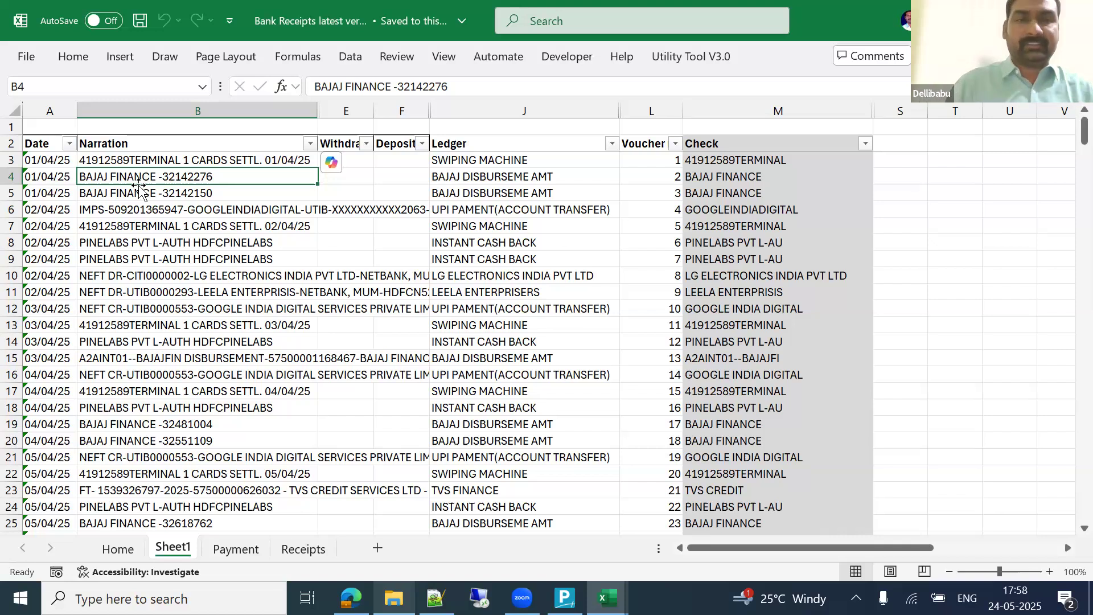
# Step: Widen the Narration column so narrations show in full, then switch to the Home sheet
pyautogui.press('Down')
pyautogui.press('Down')
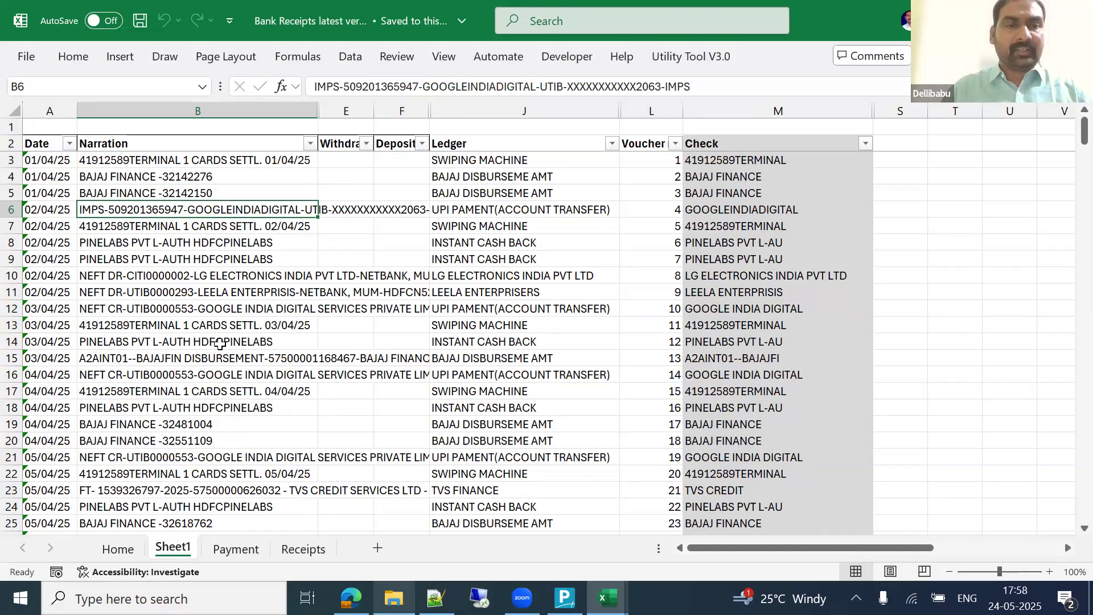
pyautogui.press('Up')
pyautogui.hotkey('ctrl', 'space')
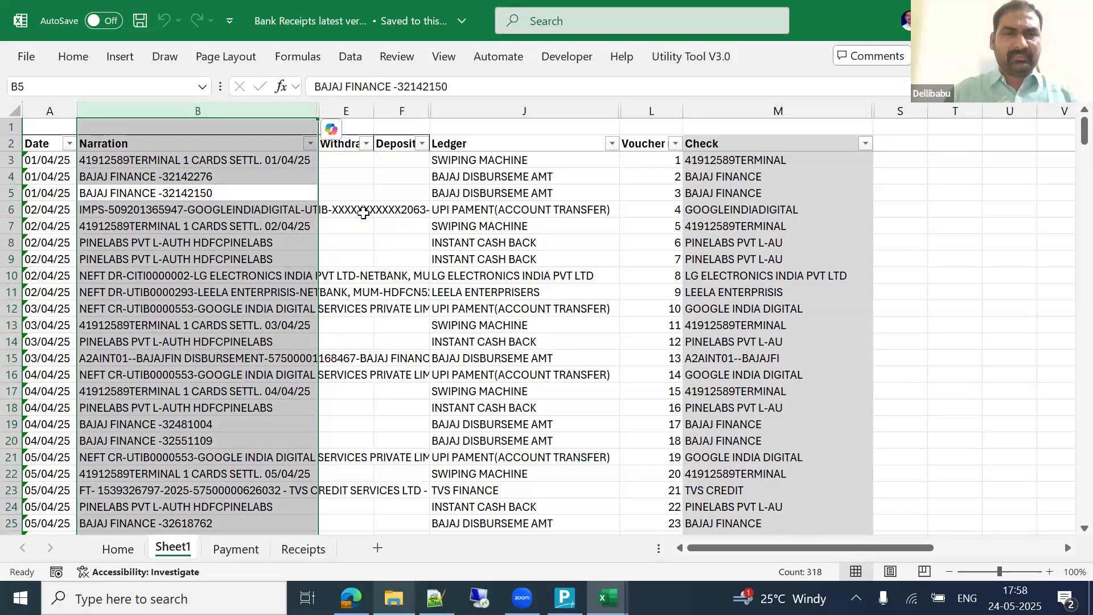
pyautogui.moveTo(317, 111); pyautogui.dragTo(436, 111)
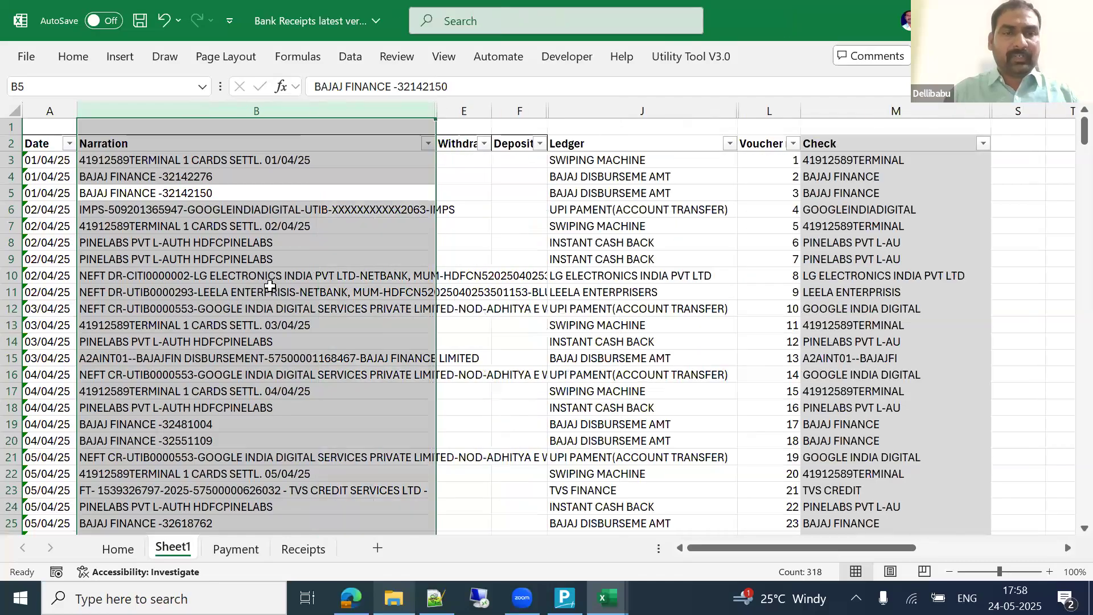
pyautogui.click(287, 279)
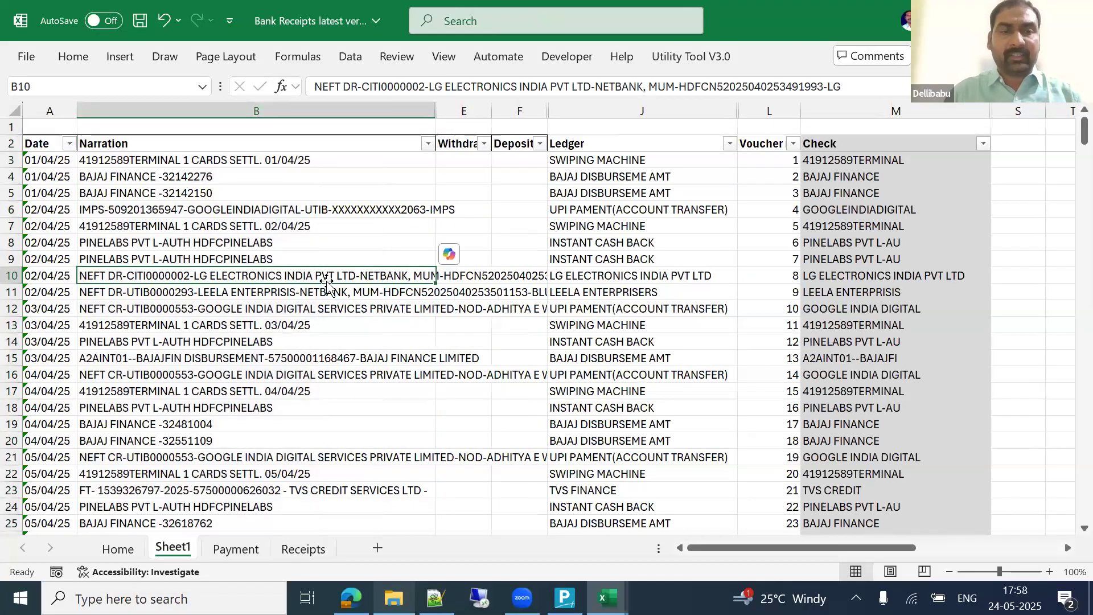
pyautogui.click(117, 193)
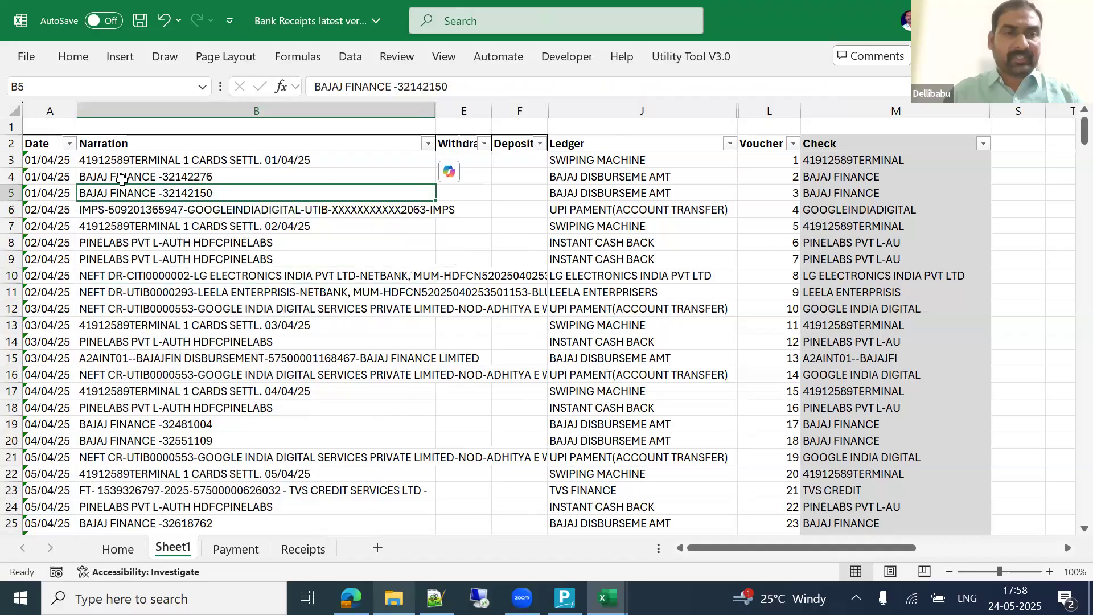
pyautogui.doubleClick(142, 161)
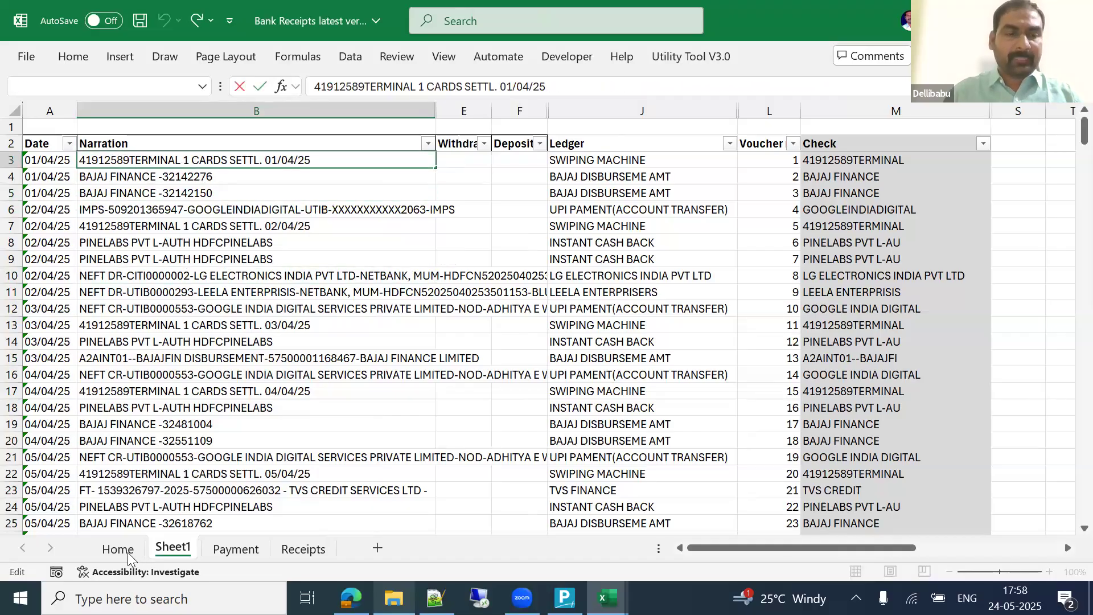
pyautogui.press('Escape')
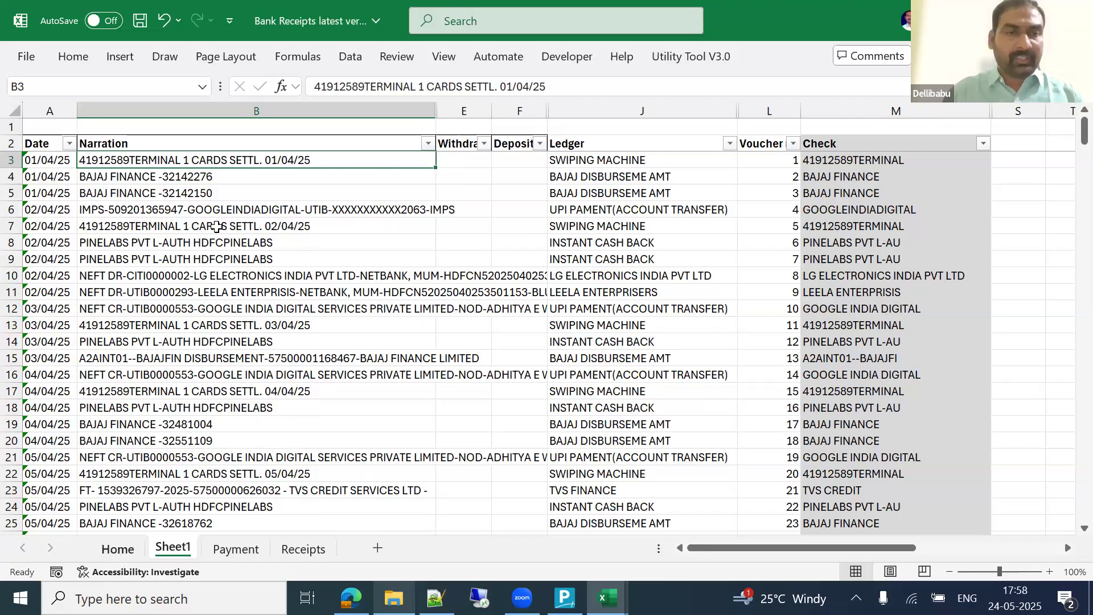
pyautogui.click(118, 549)
# Step: Select the Check and Ledger columns on the Home sheet and step across row 4
pyautogui.press('Up')
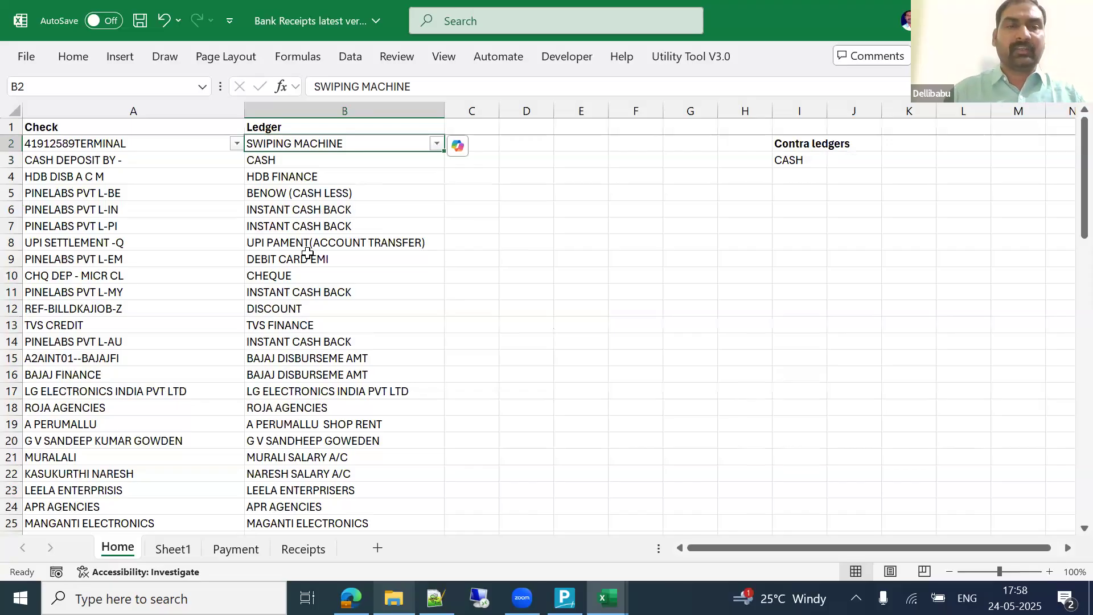
pyautogui.press('Left')
pyautogui.hotkey('ctrl', 'space')
pyautogui.hotkey('shift', 'Right')
pyautogui.press('Down')
pyautogui.press('Down')
pyautogui.press('Right')
pyautogui.press('Right')
pyautogui.press('Left')
pyautogui.press('Left')
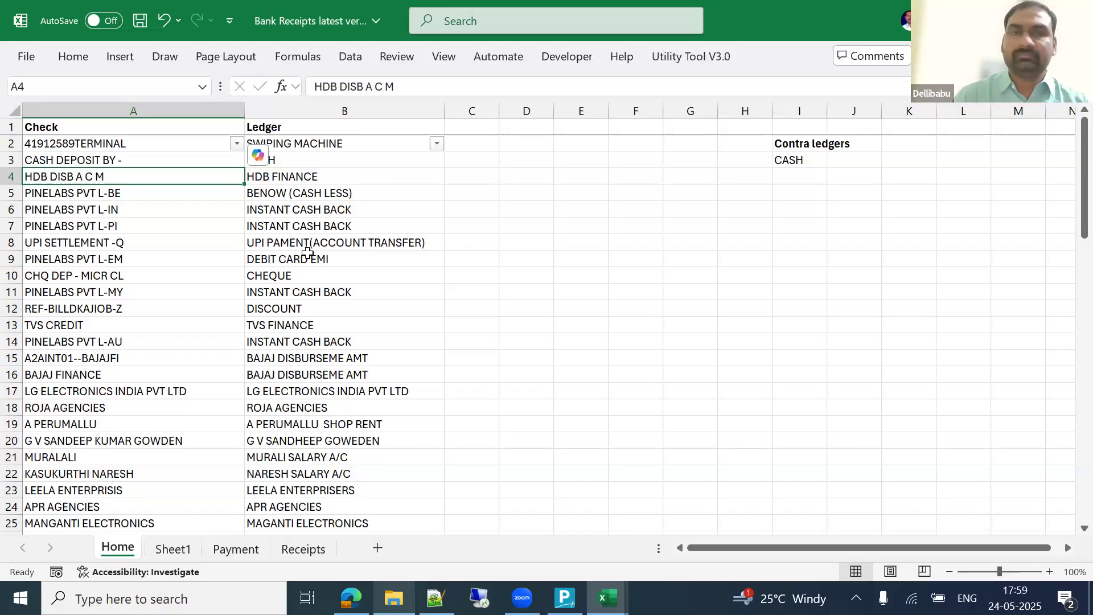
# Step: Walk the Check-to-Ledger pairs: SWIPING MACHINE, CASH DEPOSIT BY to CASH, HDB DISB A C M
pyautogui.click(142, 112)
pyautogui.press('Down')
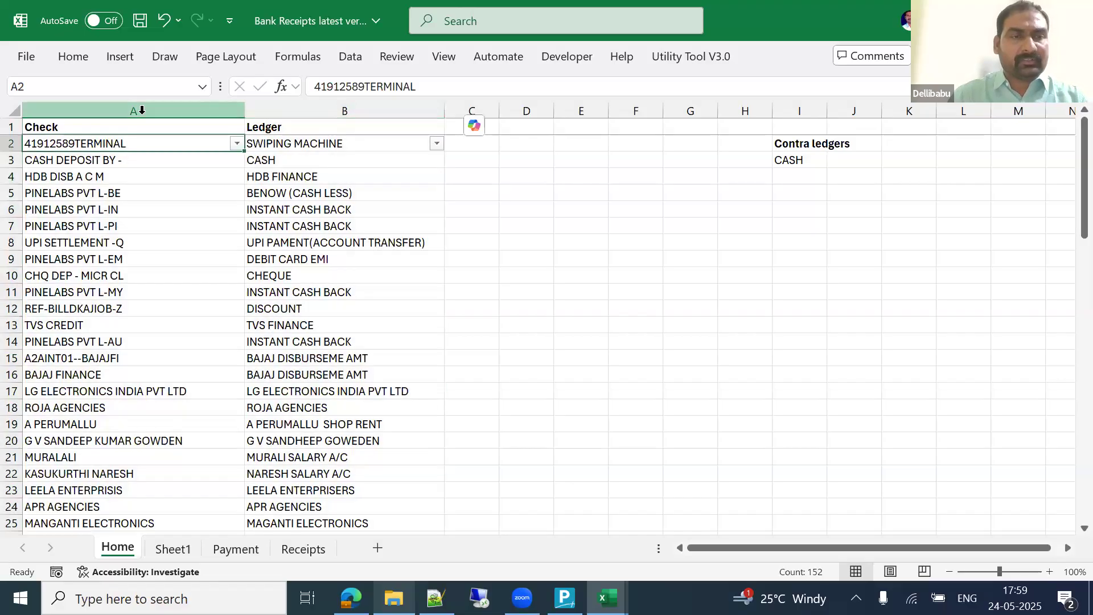
pyautogui.press('Right')
pyautogui.press('Down')
pyautogui.press('Left')
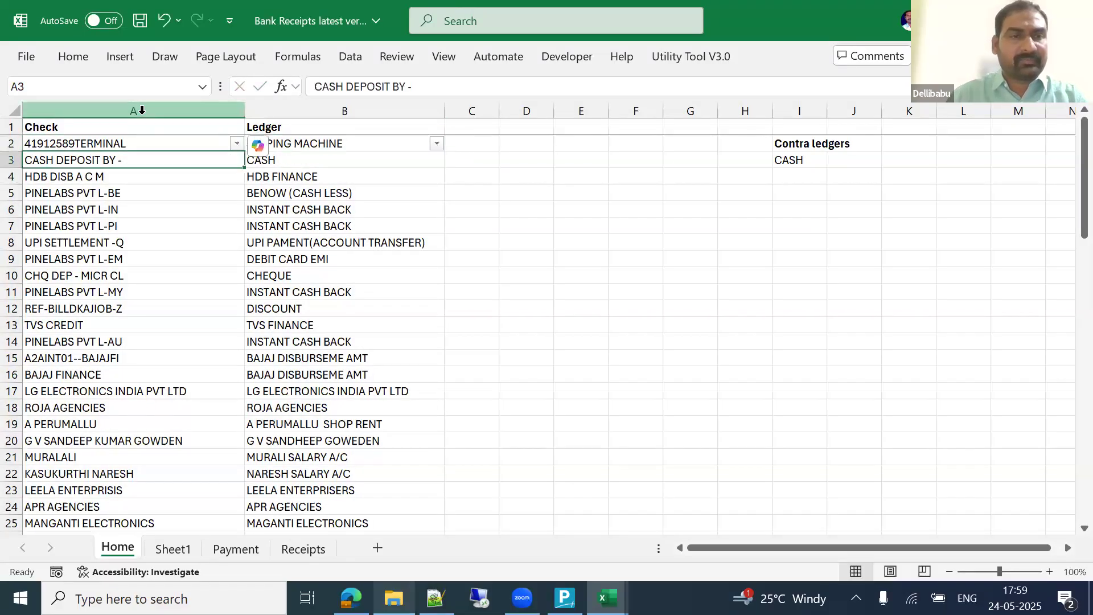
pyautogui.press('Right')
pyautogui.press('Down')
pyautogui.press('Left')
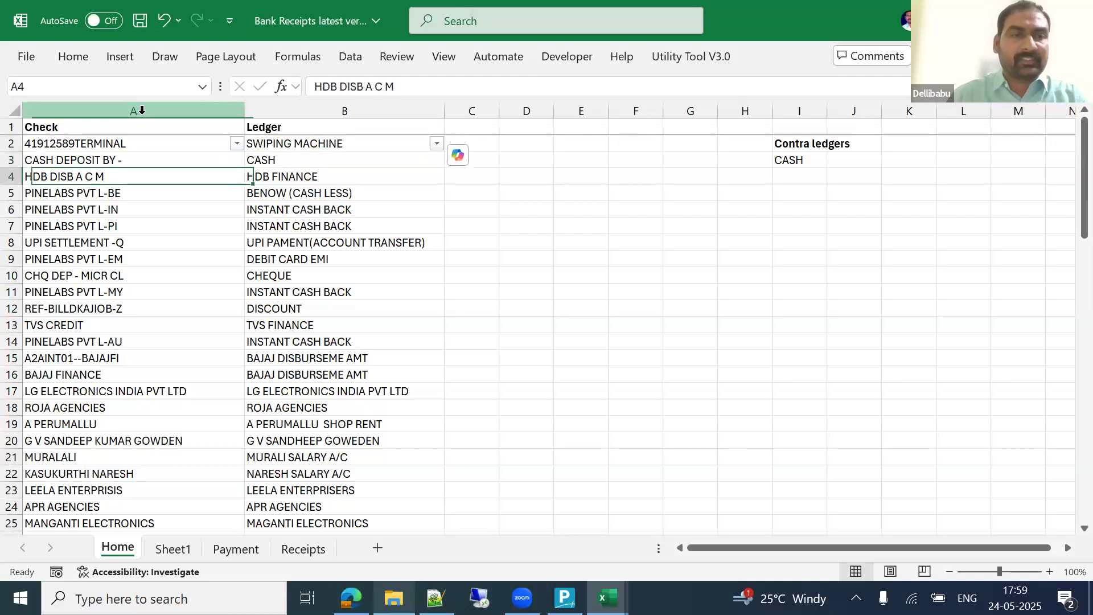
pyautogui.press('Right')
pyautogui.press('Down')
pyautogui.press('Left')
pyautogui.press('Down')
pyautogui.press('Down')
pyautogui.click(141, 110)
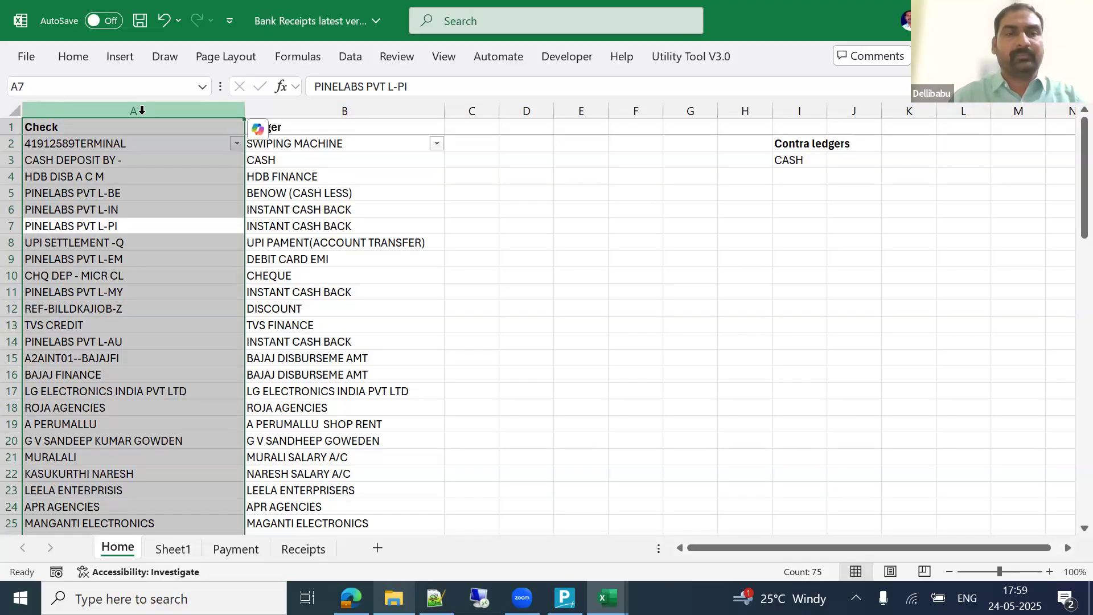
pyautogui.press('Right')
pyautogui.hotkey('ctrl', 'space')
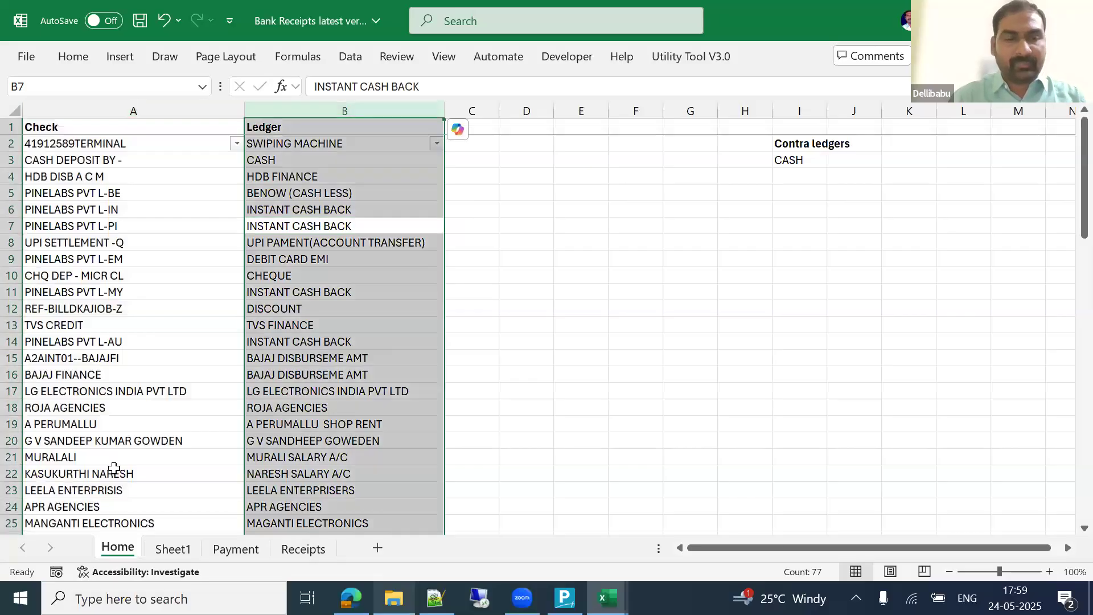
# Step: Return to Sheet1 and view the LET formula in Check cell M3
pyautogui.hotkey('ctrl', 'pagedown')
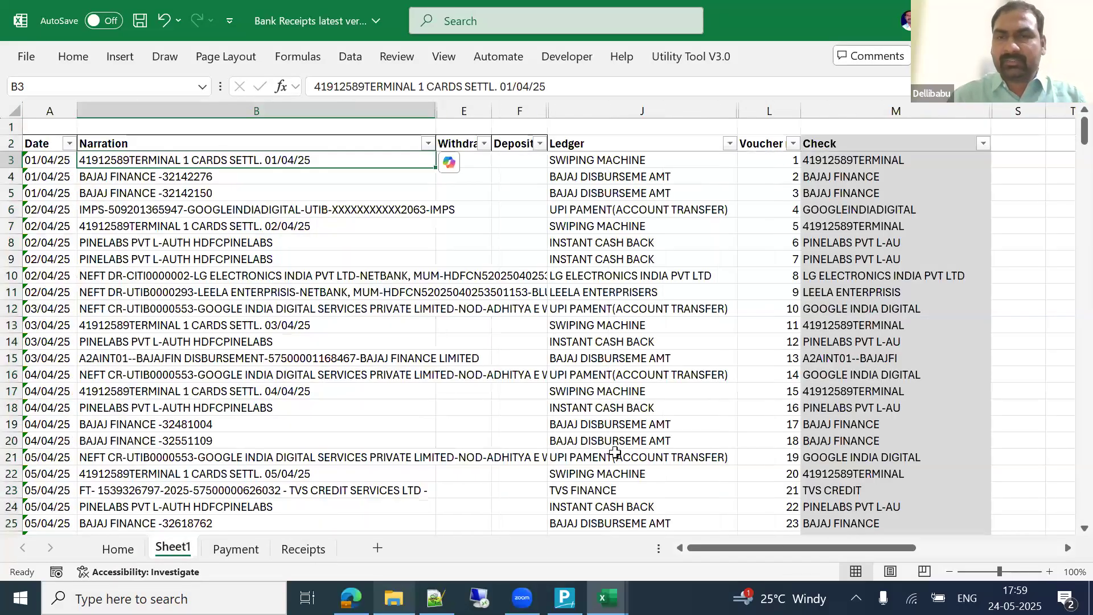
pyautogui.press('Right')
pyautogui.press('Right')
pyautogui.press('Right')
pyautogui.press('Right')
pyautogui.press('Right')
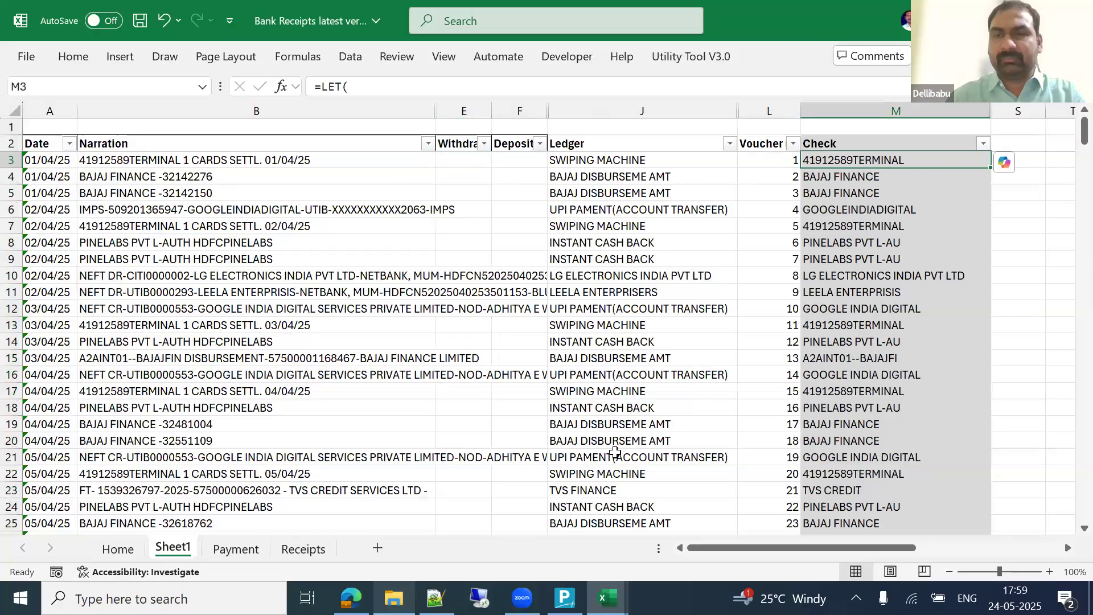
pyautogui.press('F2')
pyautogui.press('Tab')
pyautogui.press('Tab')
pyautogui.press('Tab')
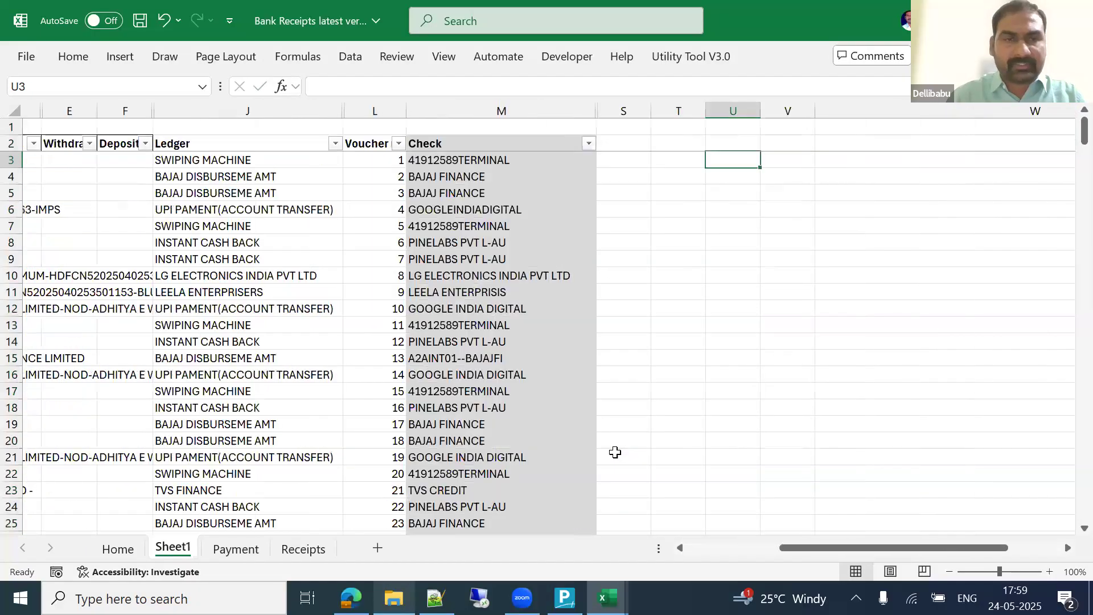
pyautogui.press('Left')
pyautogui.press('Left')
pyautogui.press('Left')
pyautogui.press('Left')
pyautogui.press('Left')
pyautogui.press('Left')
pyautogui.press('Left')
pyautogui.press('Left')
pyautogui.press('Left')
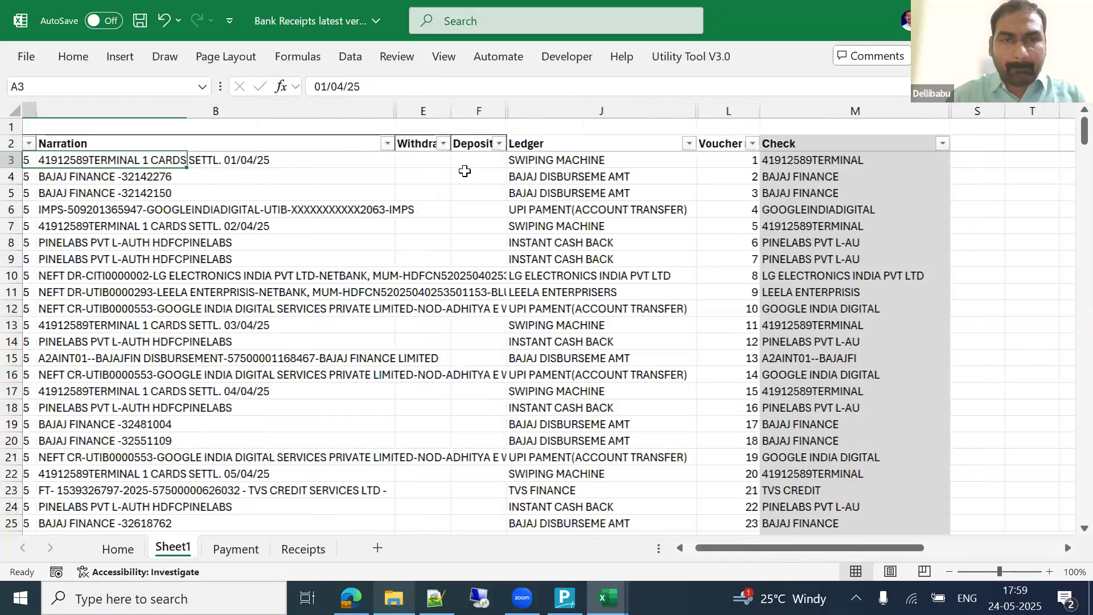
pyautogui.press('Right')
pyautogui.press('Right')
pyautogui.press('Right')
pyautogui.press('Right')
pyautogui.press('Right')
# Step: Narrow the Narration column and re-confirm the LET formula in M5
pyautogui.moveTo(434, 110); pyautogui.dragTo(258, 132)
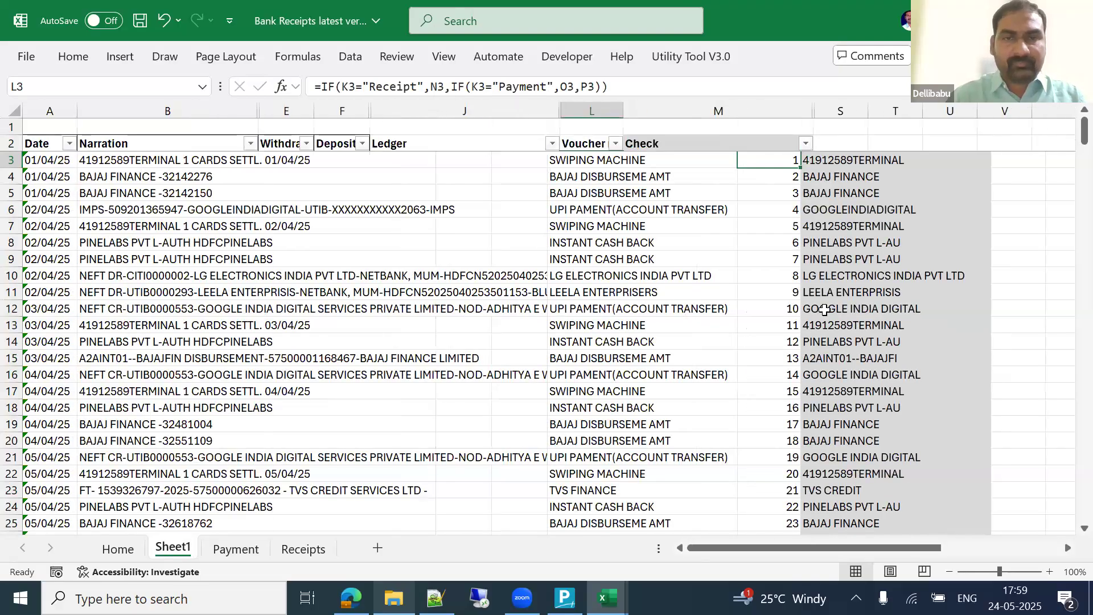
pyautogui.press('Right')
pyautogui.press('Right')
pyautogui.press('Down')
pyautogui.press('Left')
pyautogui.press('Down')
pyautogui.press('F2')
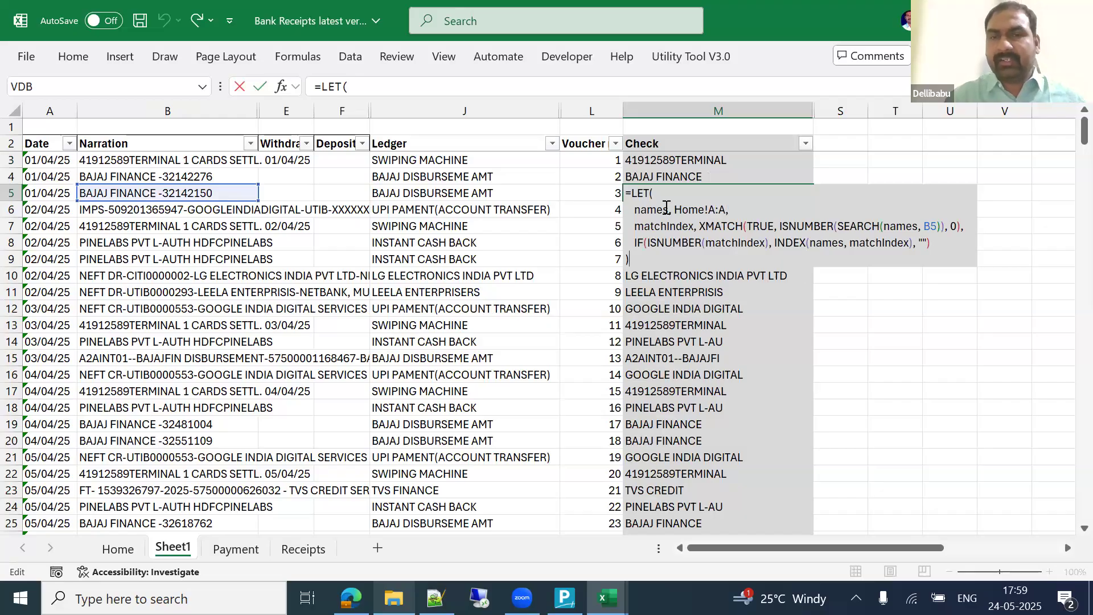
pyautogui.press('Return')
# Step: Inspect and re-confirm the LET formula in M4, then select the Check column
pyautogui.press('Up')
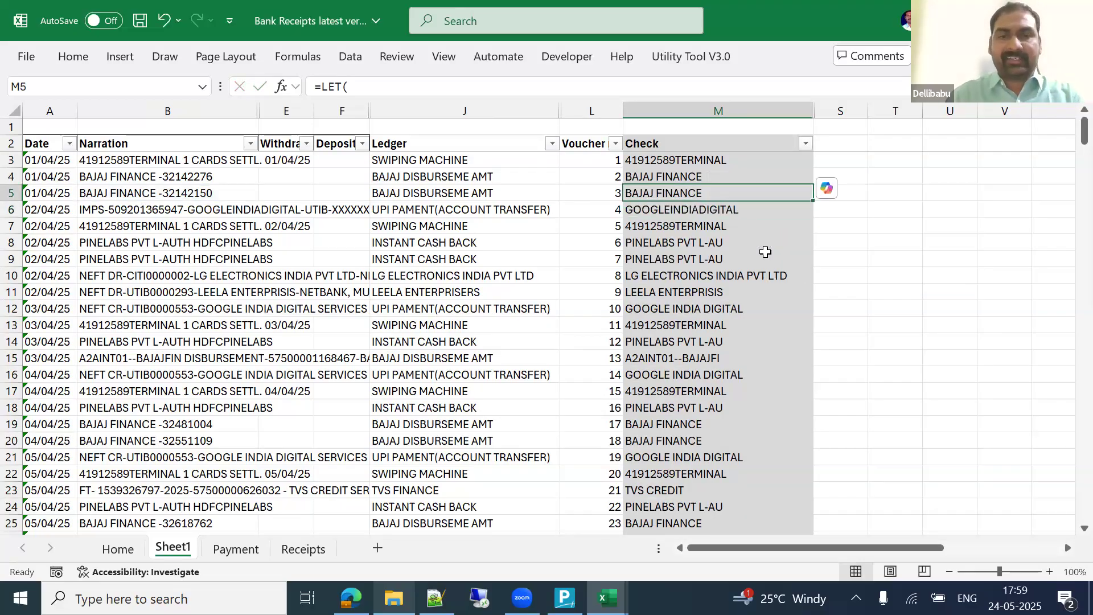
pyautogui.press('Up')
pyautogui.press('Left')
pyautogui.press('Left')
pyautogui.press('Left')
pyautogui.press('Left')
pyautogui.press('Left')
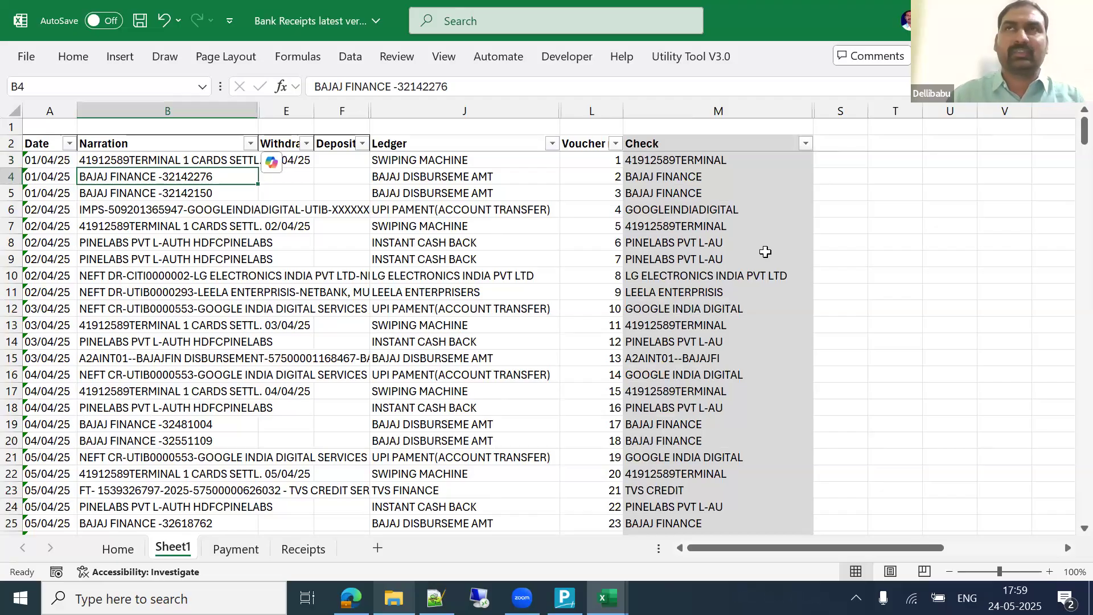
pyautogui.press('Right')
pyautogui.press('Right')
pyautogui.press('Right')
pyautogui.press('Right')
pyautogui.press('Right')
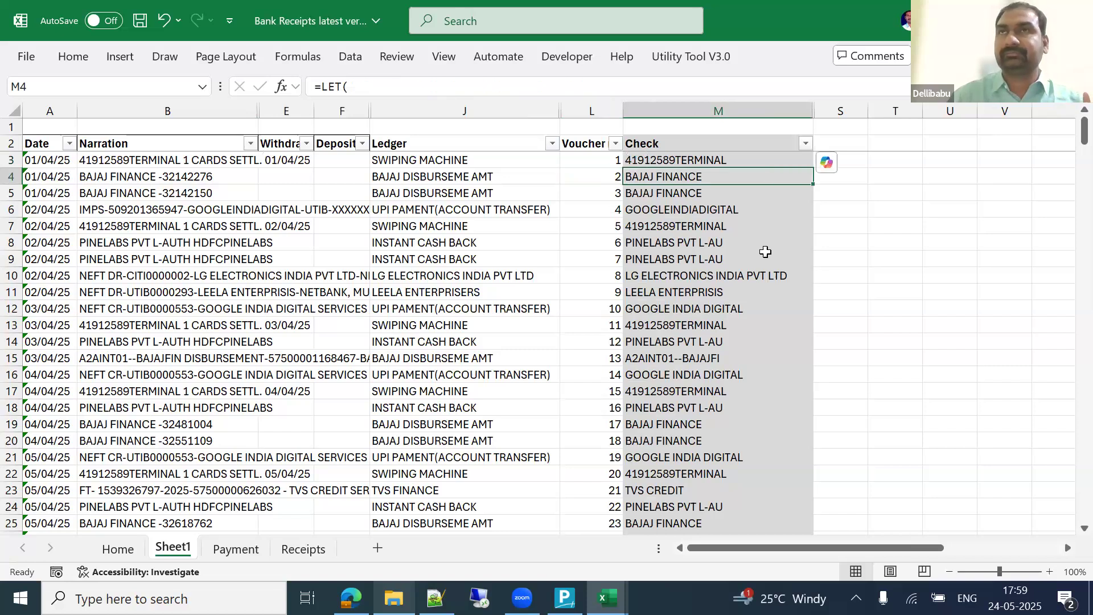
pyautogui.press('F2')
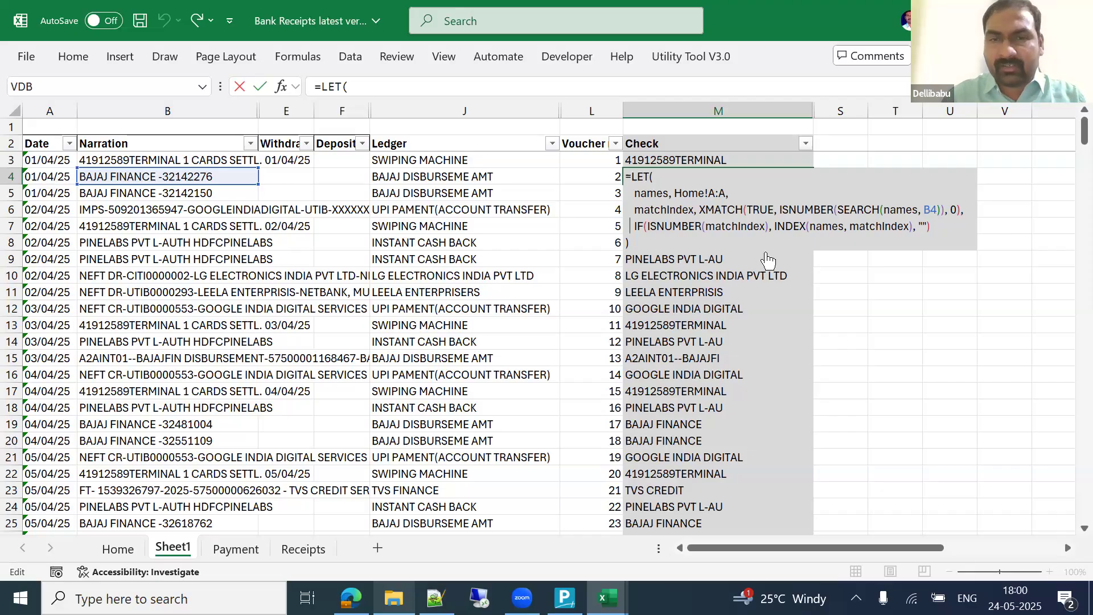
pyautogui.hotkey('ctrl', 'Return')
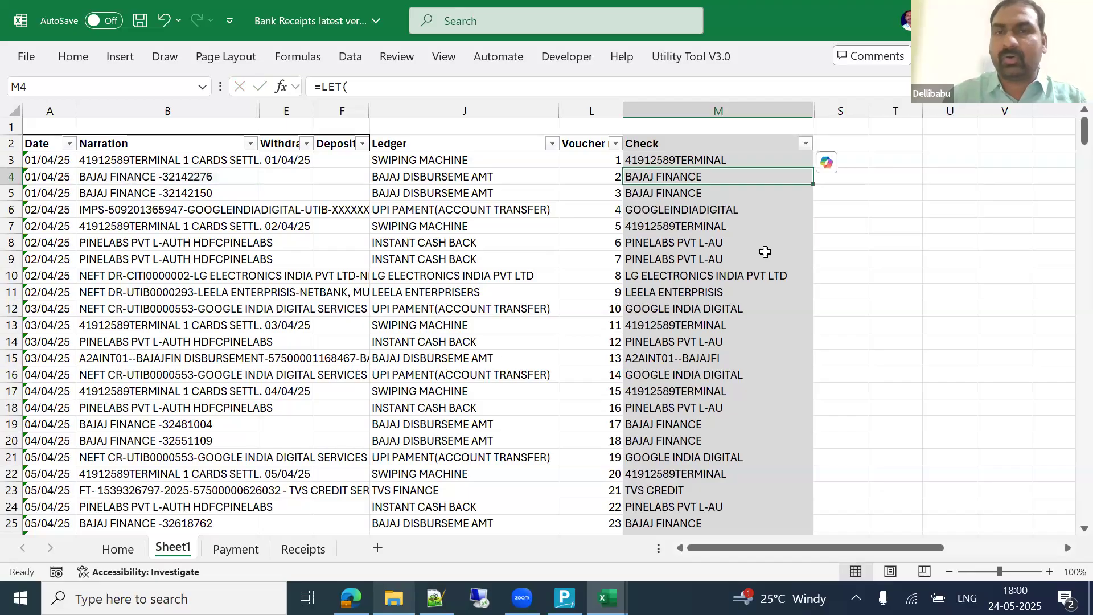
pyautogui.hotkey('ctrl', 'space')
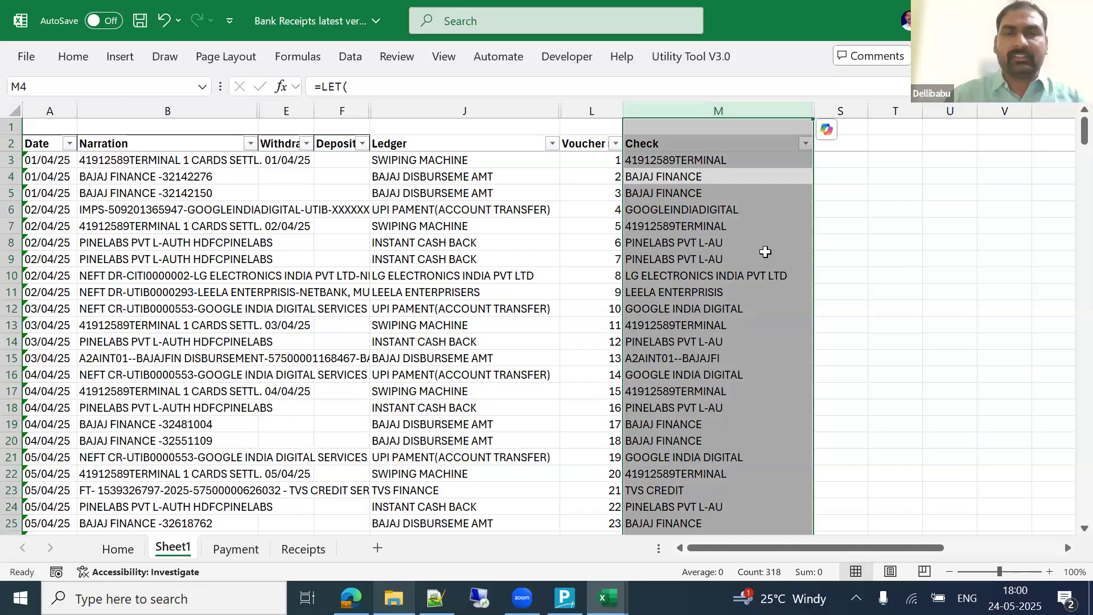
pyautogui.press('Down')
pyautogui.press('Down')
pyautogui.press('Down')
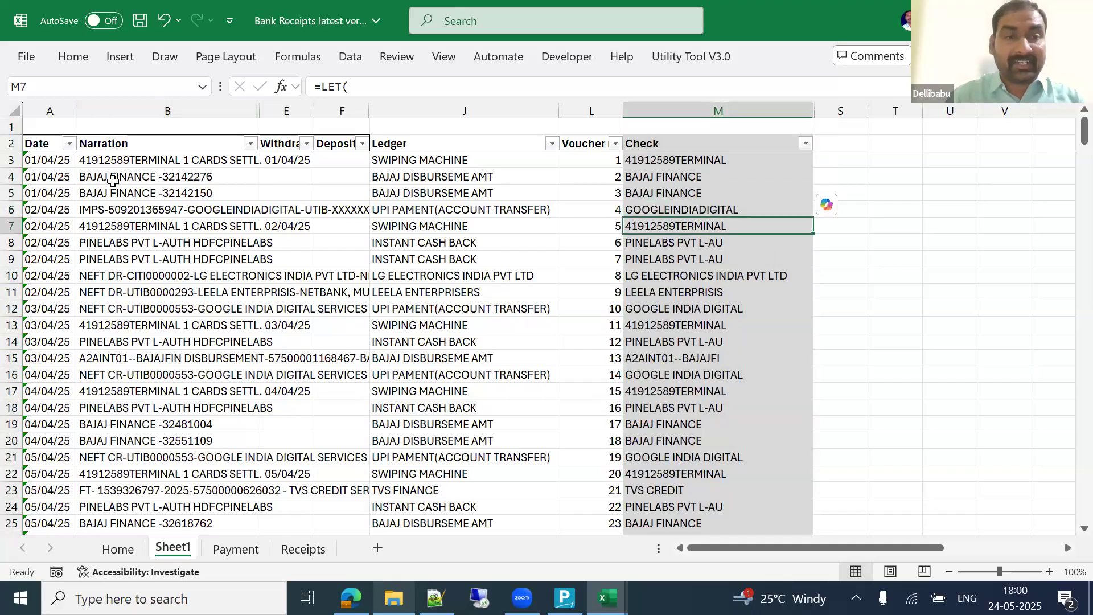
pyautogui.click(112, 181)
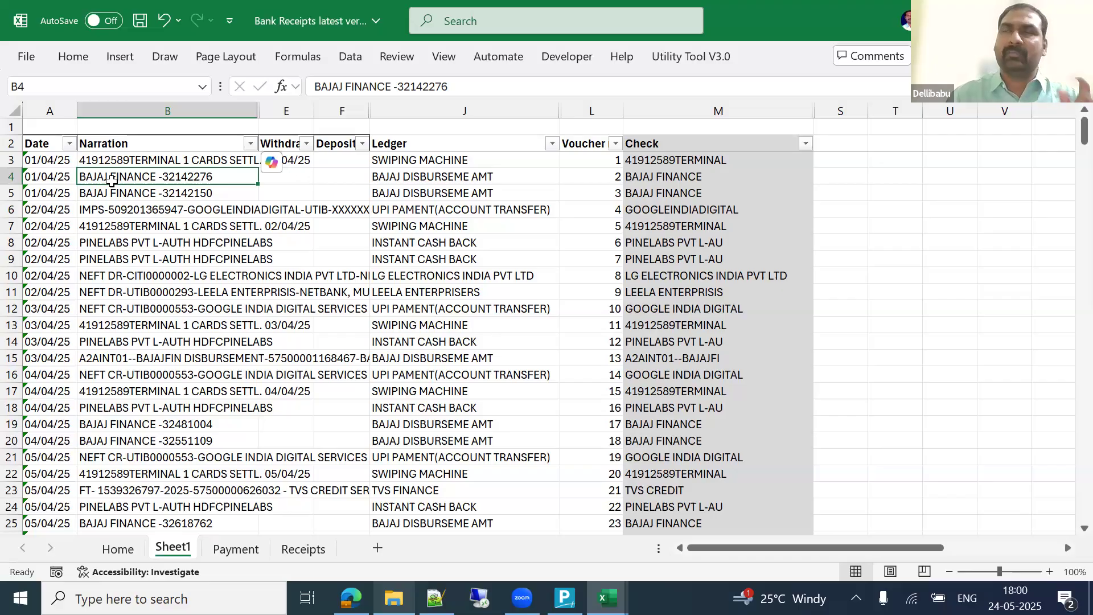
pyautogui.press('Right')
pyautogui.press('Right')
pyautogui.press('Right')
pyautogui.press('Right')
pyautogui.press('Right')
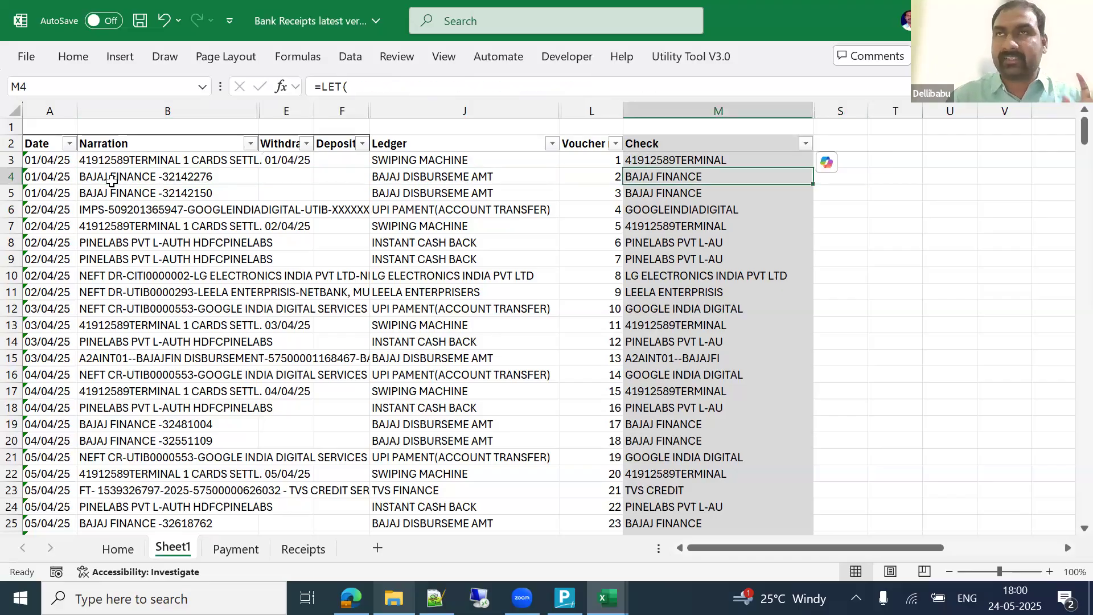
pyautogui.press('Down')
pyautogui.press('Down')
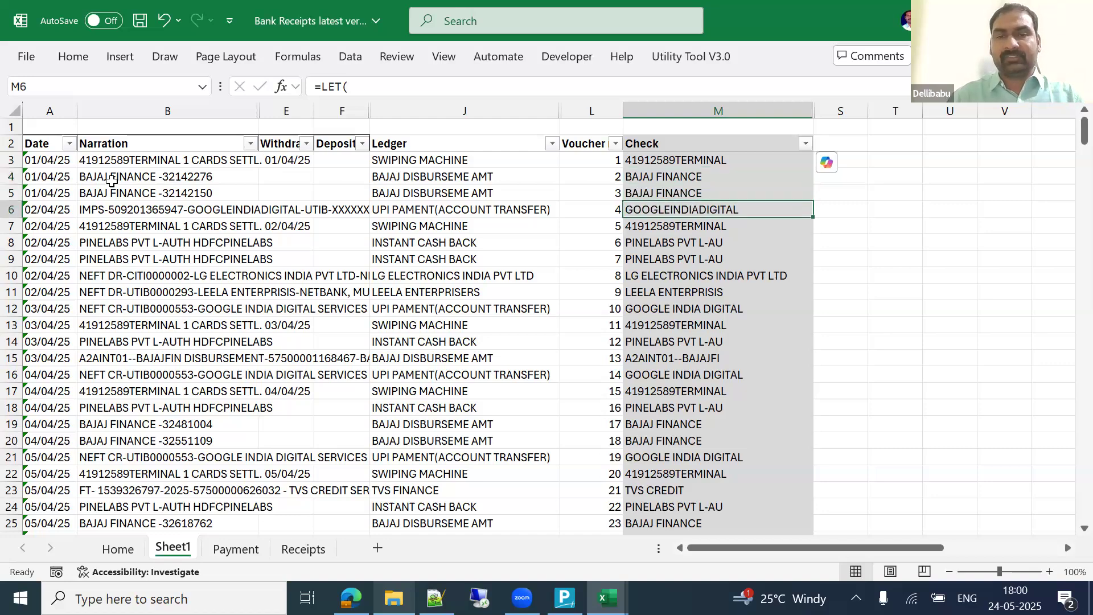
pyautogui.hotkey('ctrl', 'Down')
pyautogui.hotkey('ctrl', 'Up')
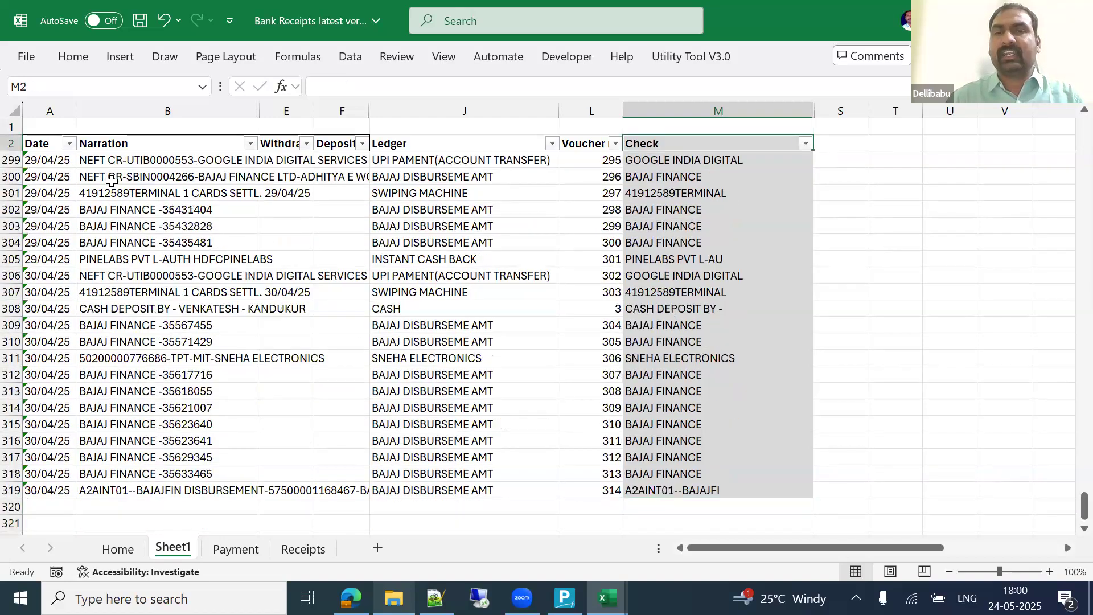
pyautogui.press('Down')
pyautogui.press('Down')
pyautogui.press('Down')
pyautogui.press('Down')
pyautogui.press('Down')
pyautogui.press('Down')
pyautogui.press('Down')
pyautogui.press('Down')
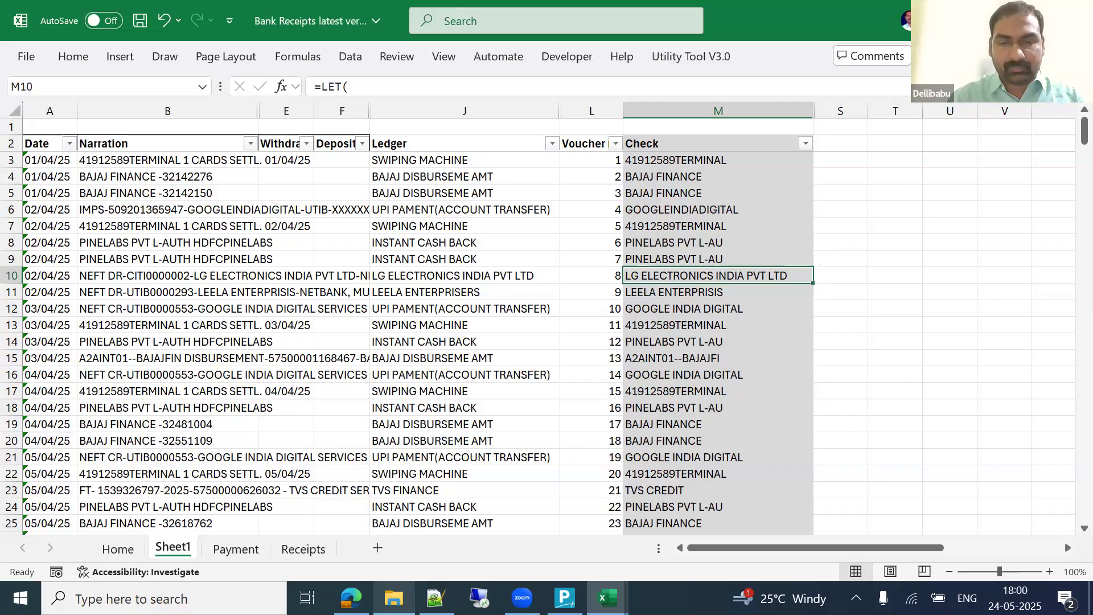
# Step: Switch to the Let Function in Excel workbook window
pyautogui.click(608, 598)
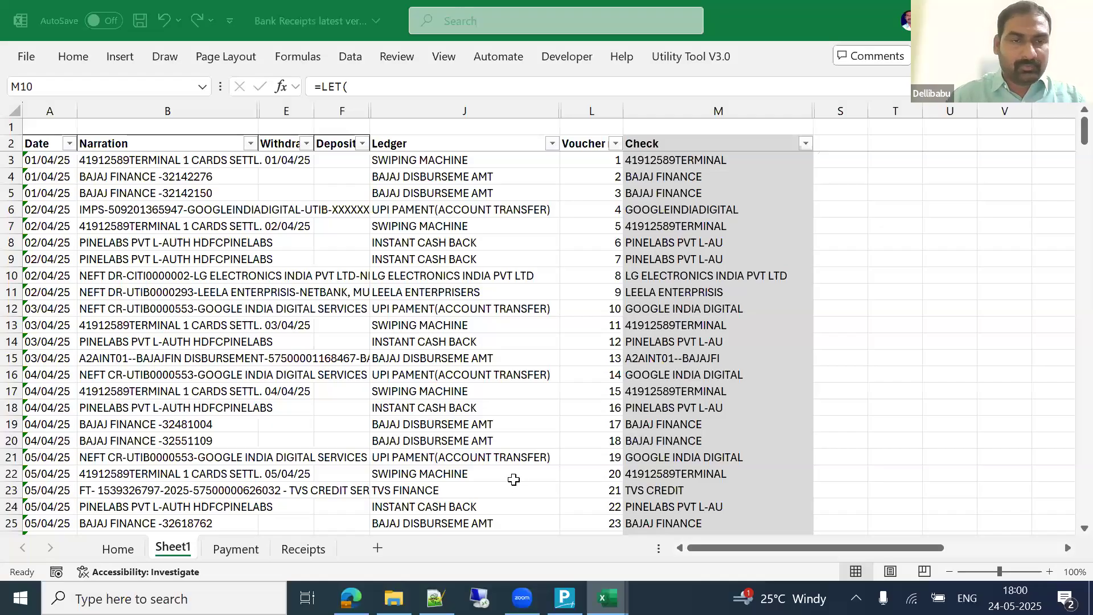
pyautogui.click(513, 480)
pyautogui.press('Left')
pyautogui.hotkey('ctrl', 'Up')
# Step: Collapse the ribbon and select the Total value cell D7
pyautogui.press('Down')
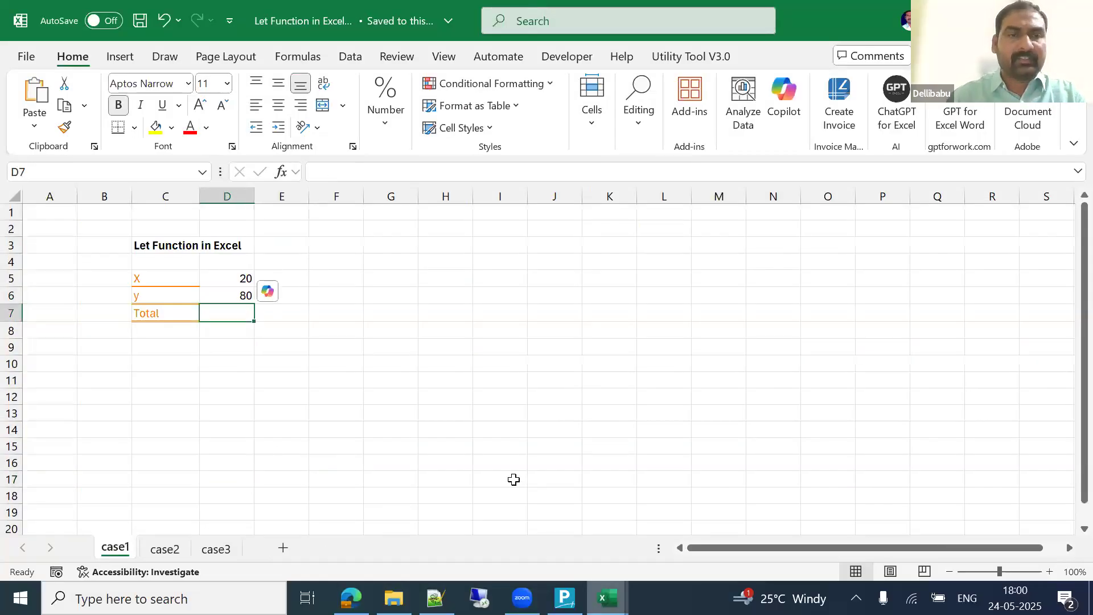
pyautogui.press('Up')
pyautogui.press('Up')
pyautogui.press('Left')
pyautogui.hotkey('ctrl', 'F1')
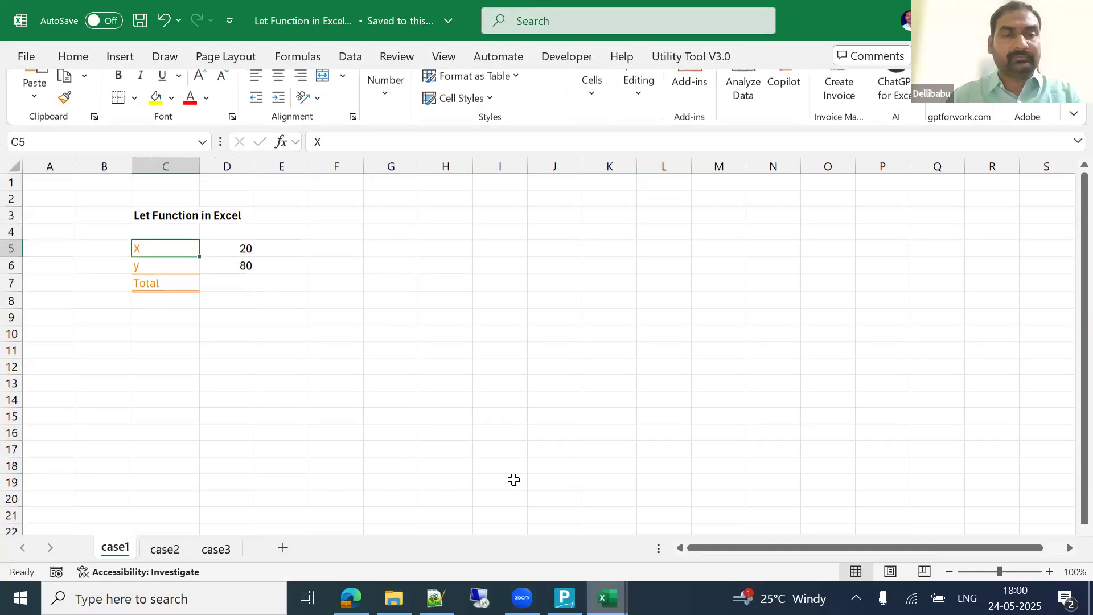
pyautogui.press('Right')
pyautogui.press('Left')
pyautogui.press('Right')
pyautogui.press('Down')
pyautogui.press('Down')
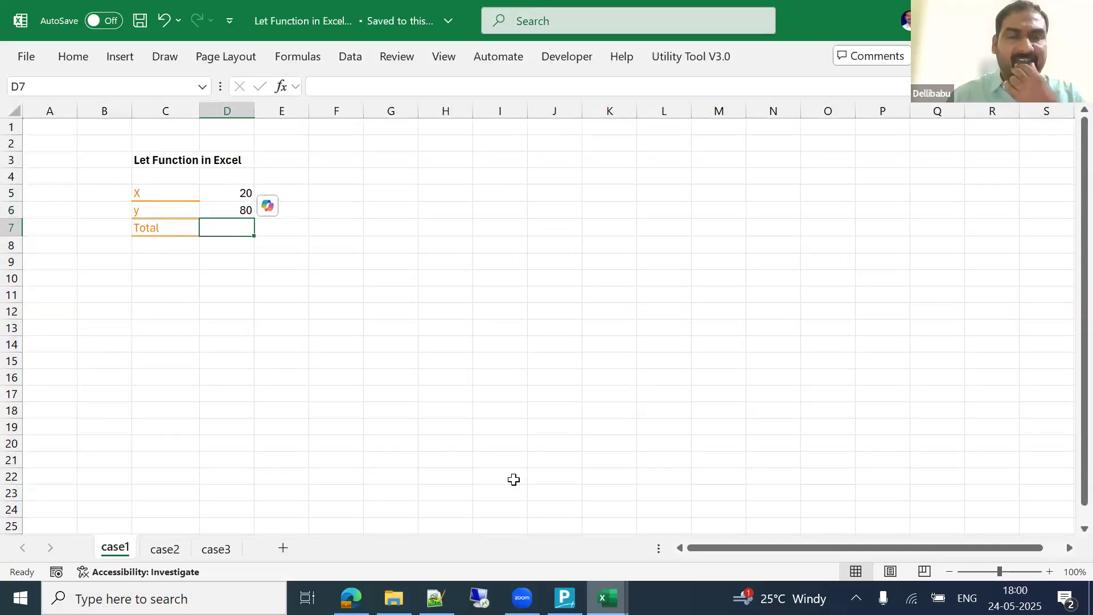
# Step: Start =LET( in D7 and declare variable x on a new line
pyautogui.write('=le')
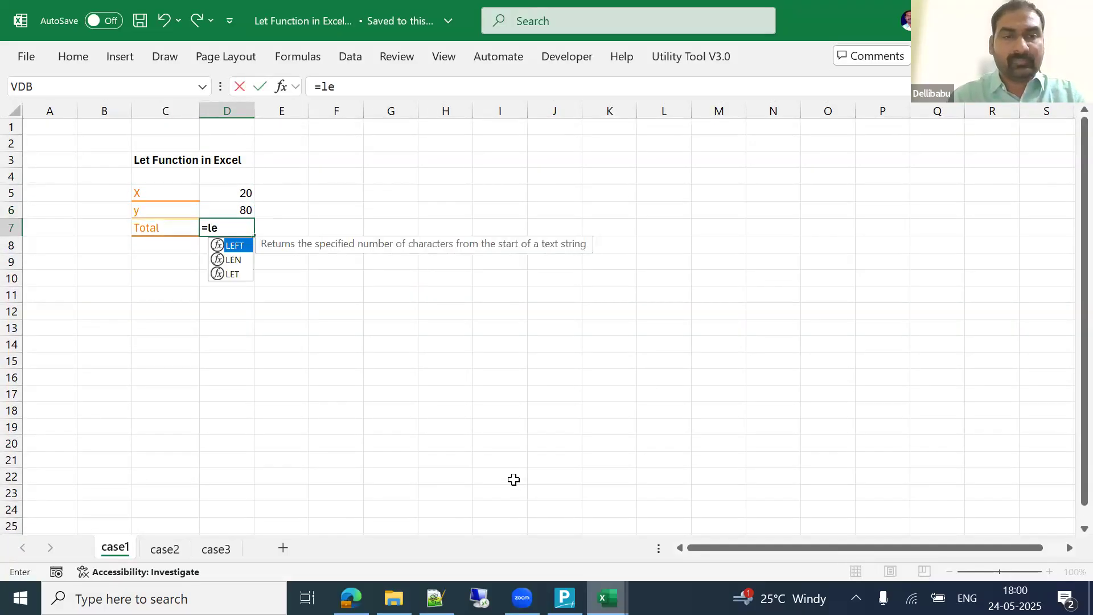
pyautogui.press('Down')
pyautogui.press('Down')
pyautogui.press('Tab')
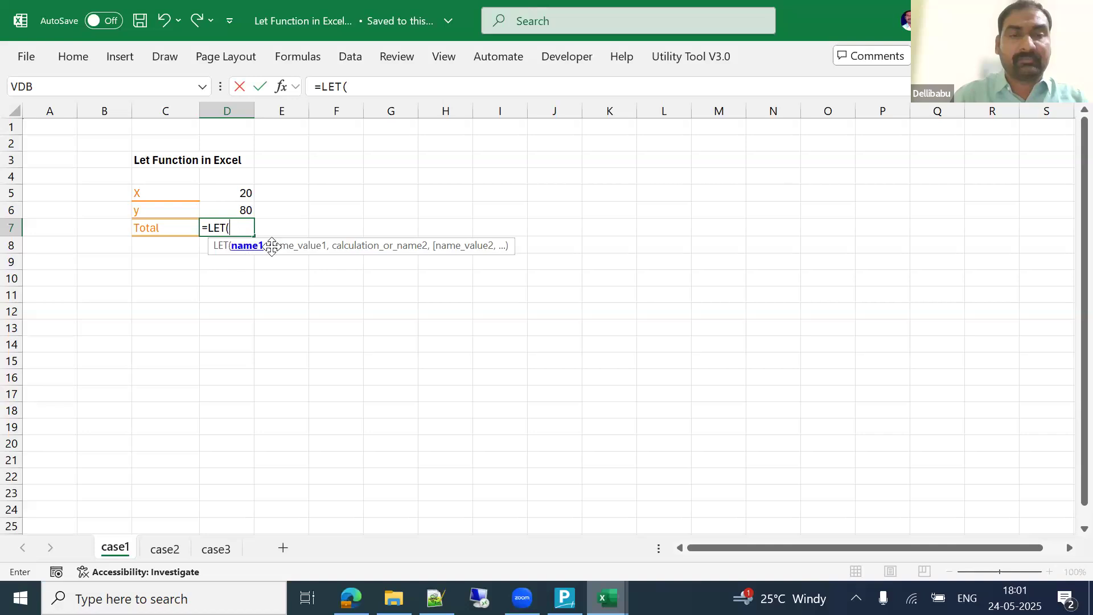
pyautogui.write('s,')
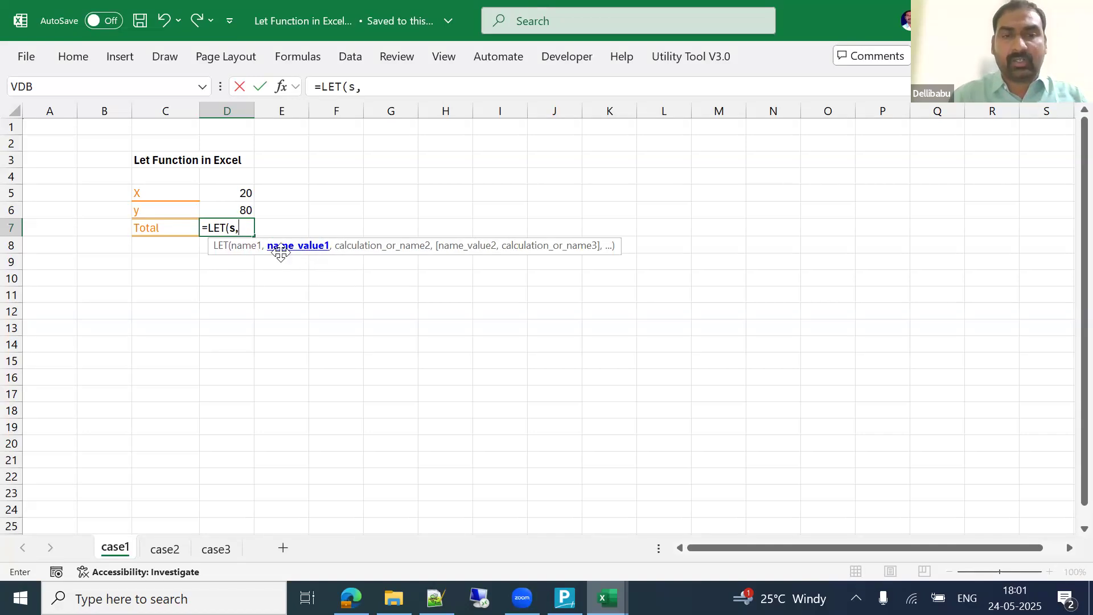
pyautogui.press('BackSpace')
pyautogui.press('BackSpace')
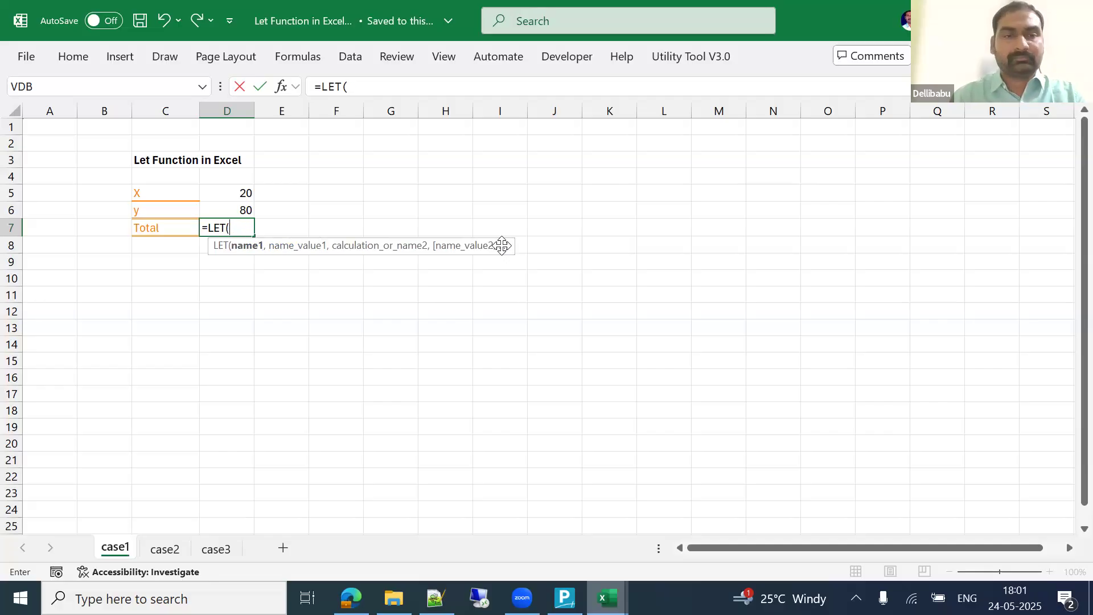
pyautogui.hotkey('alt', 'Return')
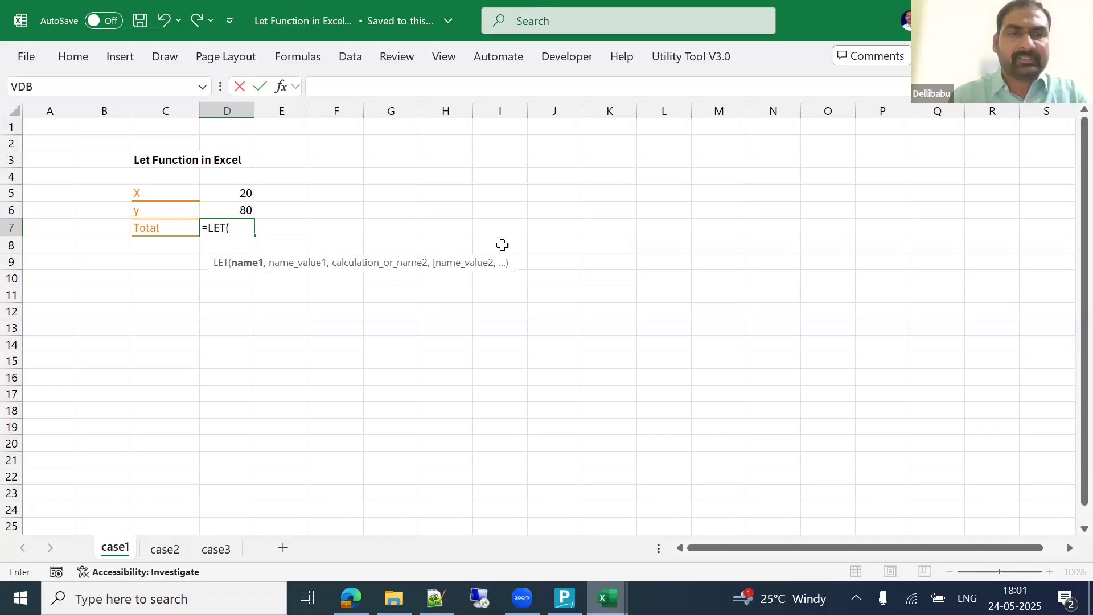
pyautogui.write('x')
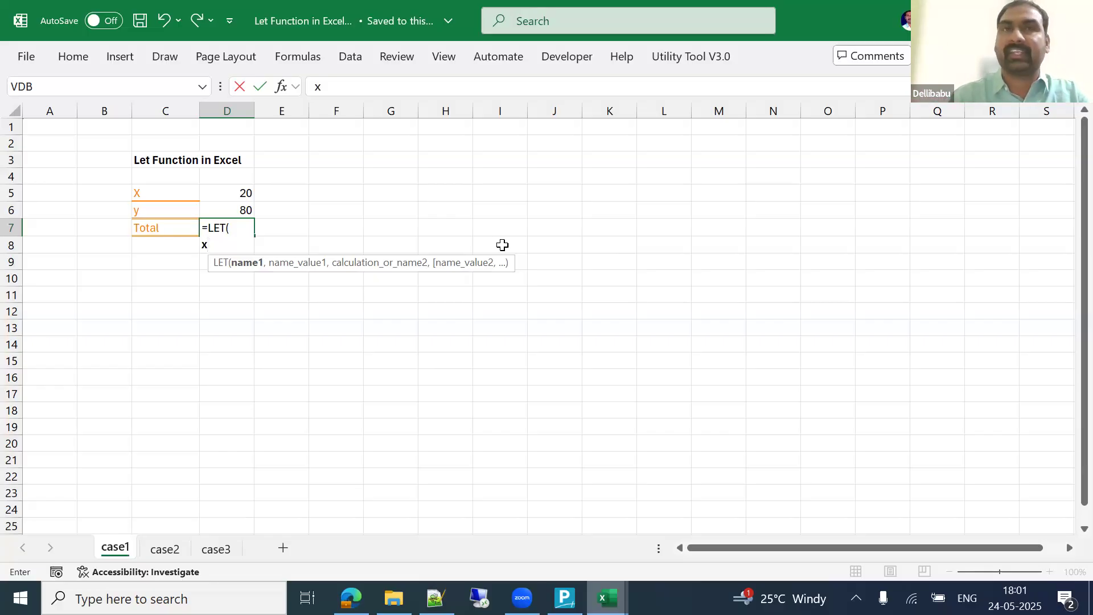
pyautogui.write(',')
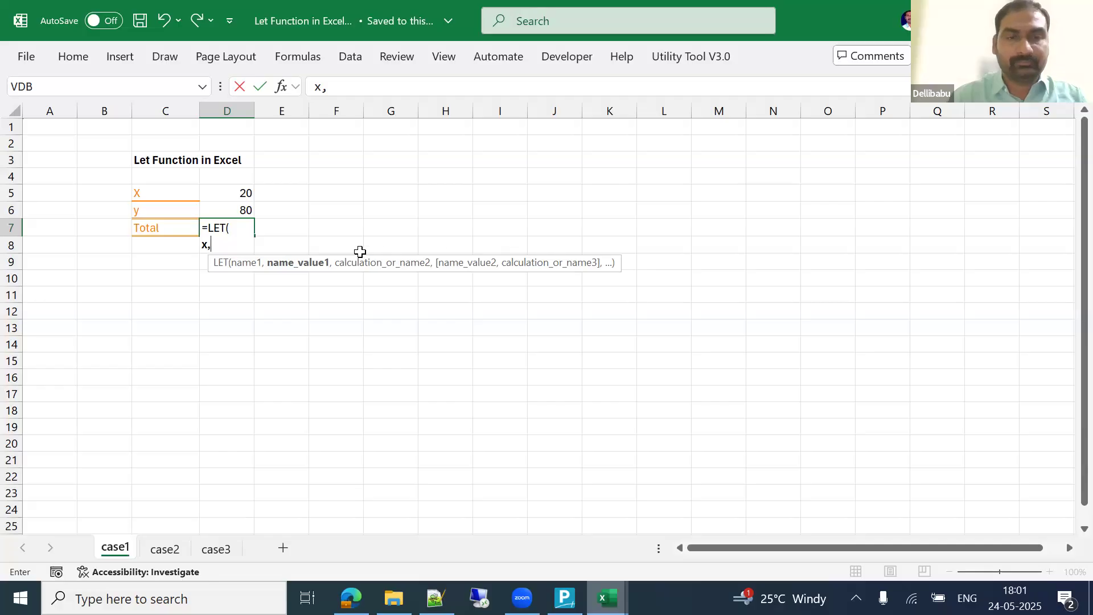
# Step: Complete the LET formula with x as D5, y as D6, and calculation x+y
pyautogui.click(243, 194)
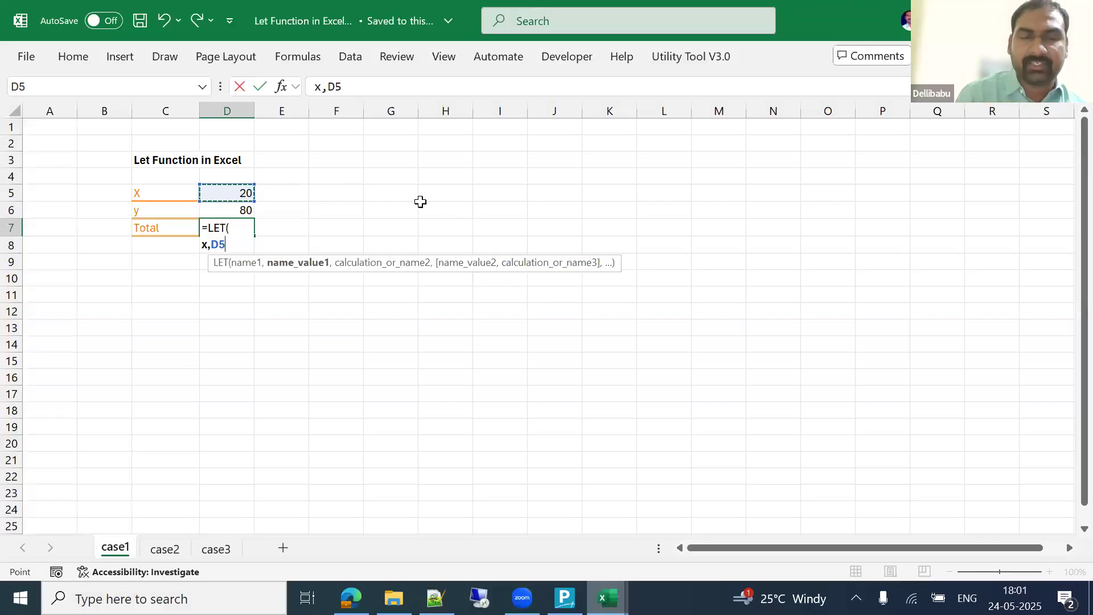
pyautogui.write(',')
pyautogui.hotkey('alt', 'Return')
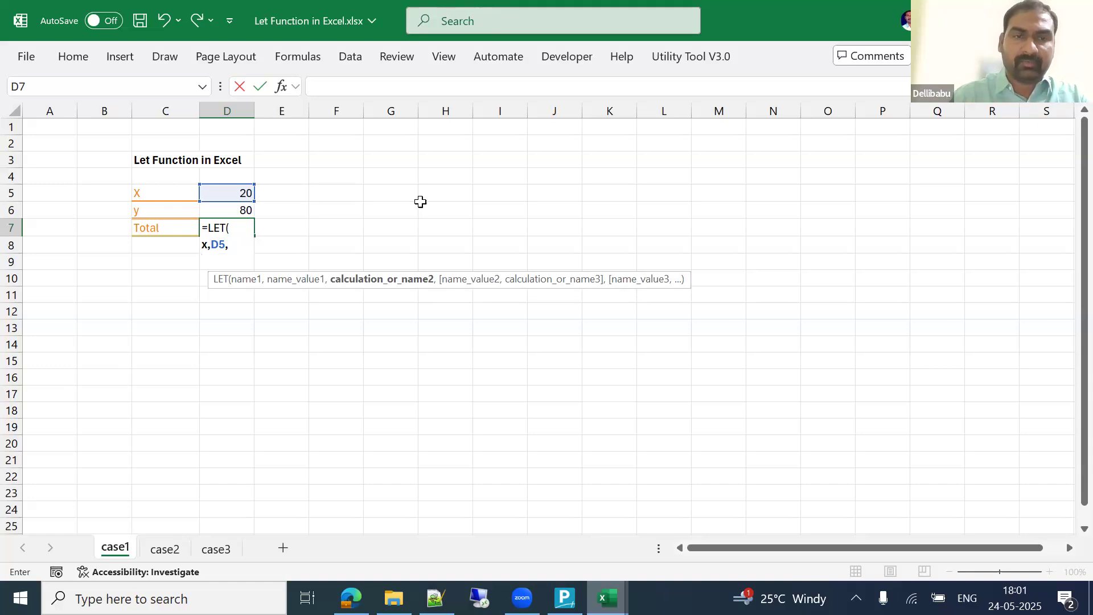
pyautogui.write('y')
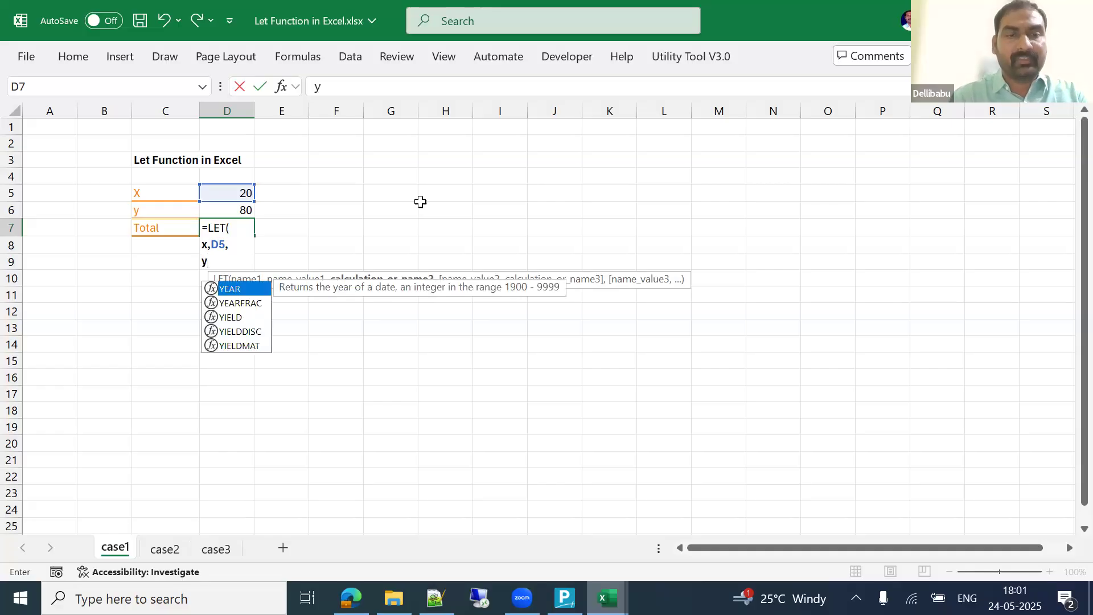
pyautogui.write(',')
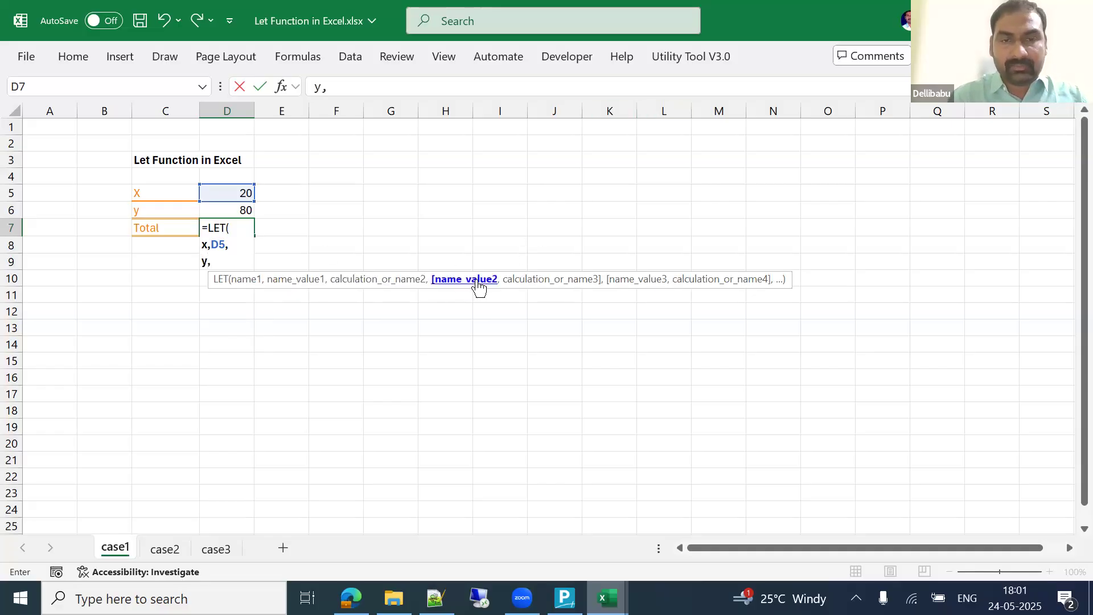
pyautogui.click(242, 211)
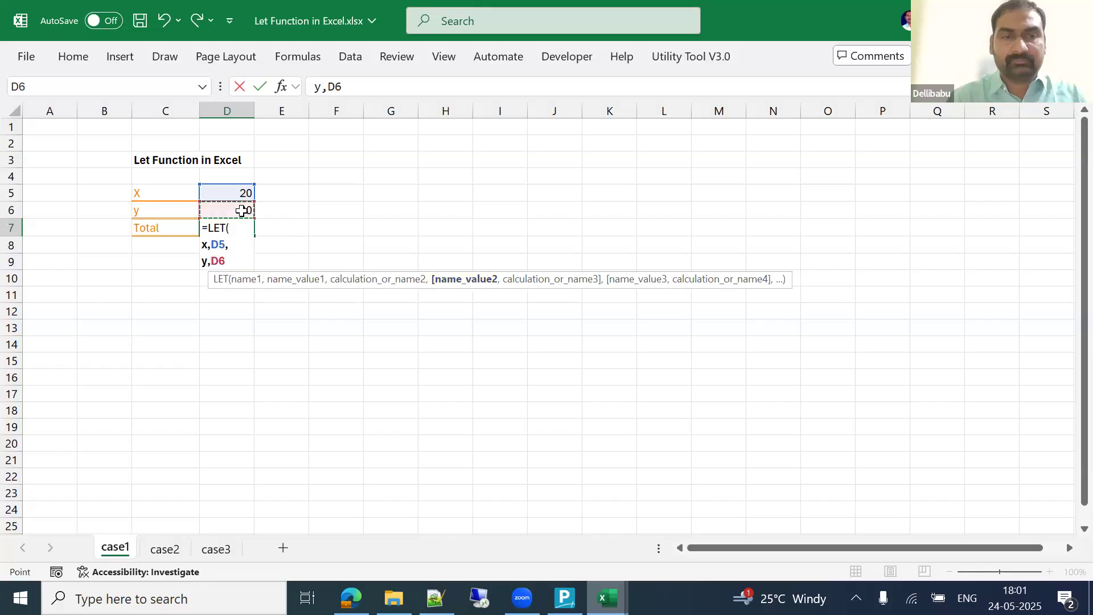
pyautogui.write(',')
pyautogui.hotkey('alt', 'Return')
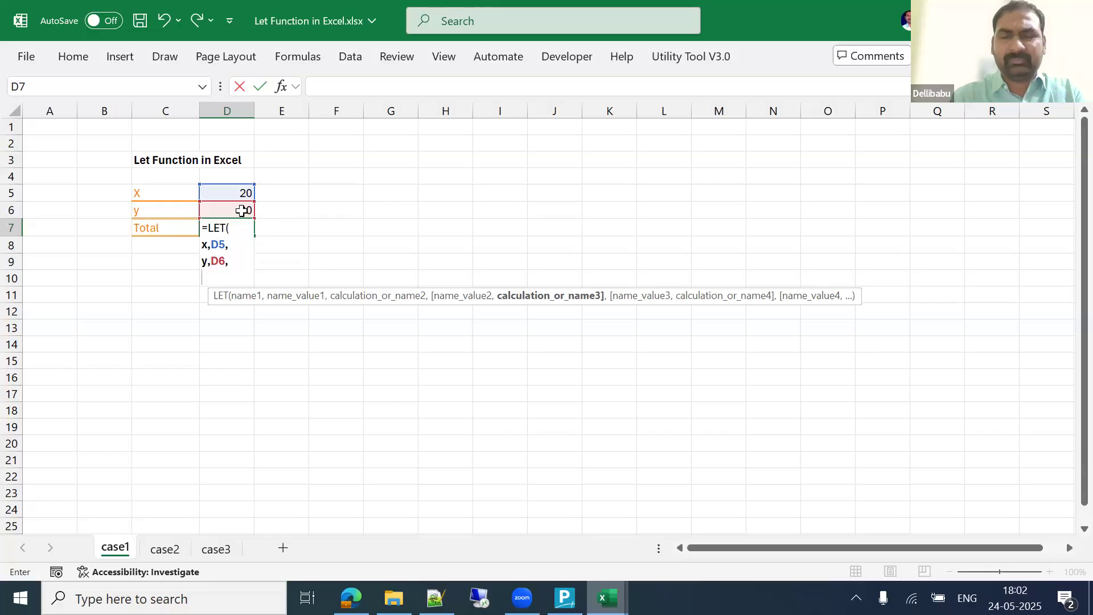
pyautogui.write('x')
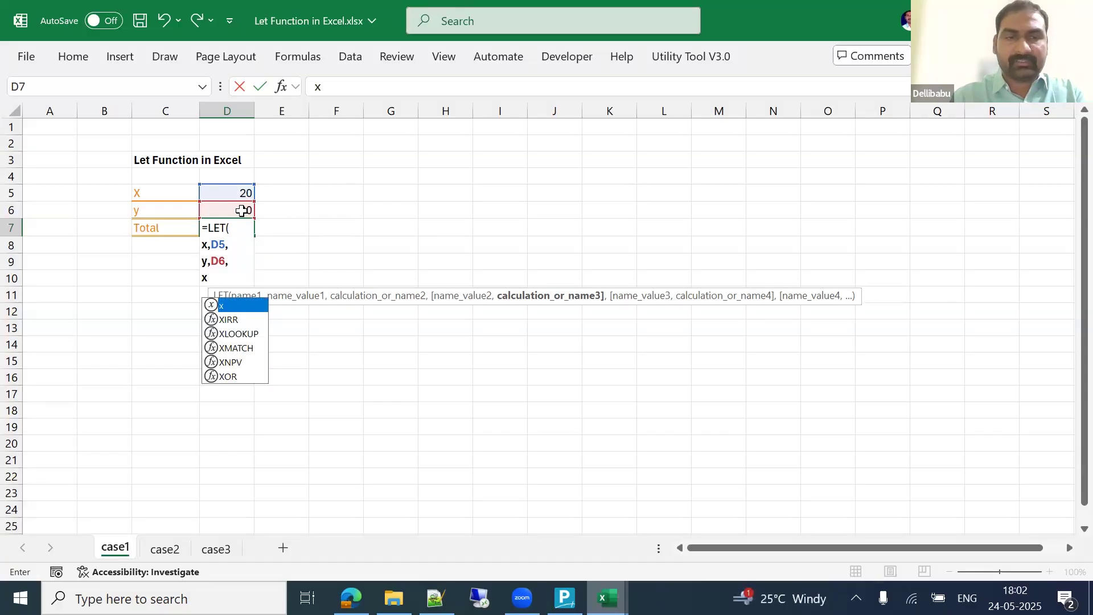
pyautogui.write('=y')
pyautogui.press('BackSpace')
pyautogui.press('BackSpace')
pyautogui.write('+')
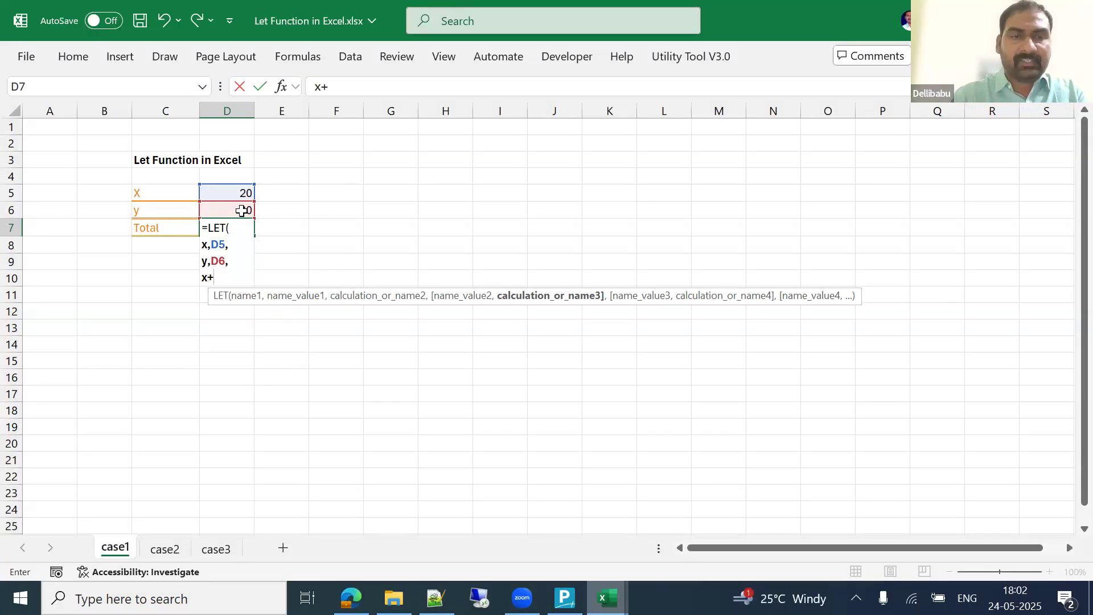
pyautogui.write('y')
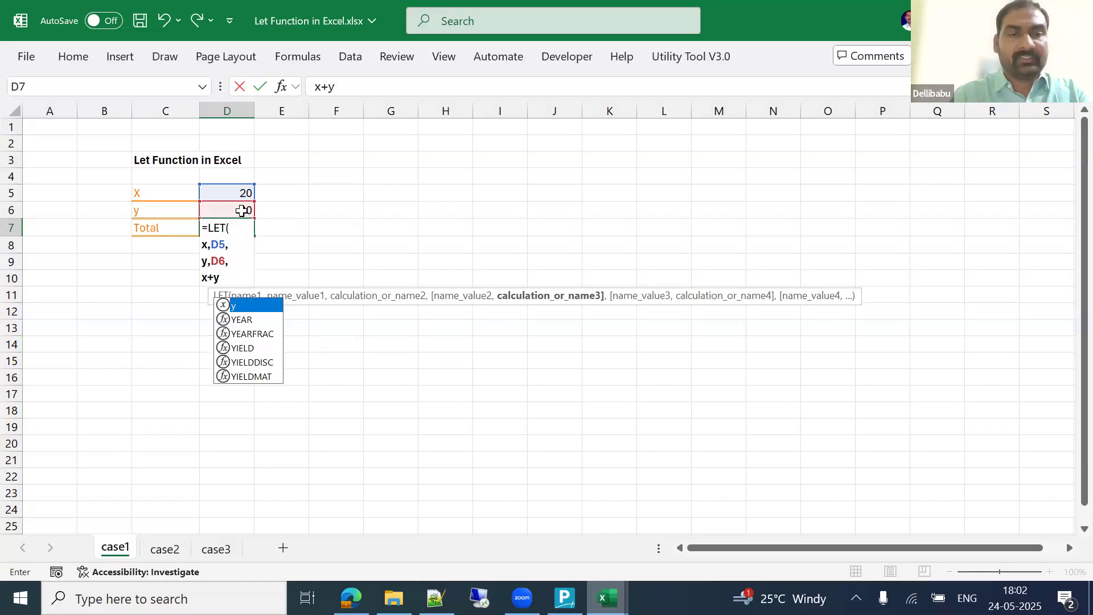
pyautogui.write(')')
pyautogui.press('Return')
# Step: Review the formula, insert a blank row above Total, and go to sheet case2
pyautogui.press('Up')
pyautogui.press('F2')
pyautogui.press('Escape')
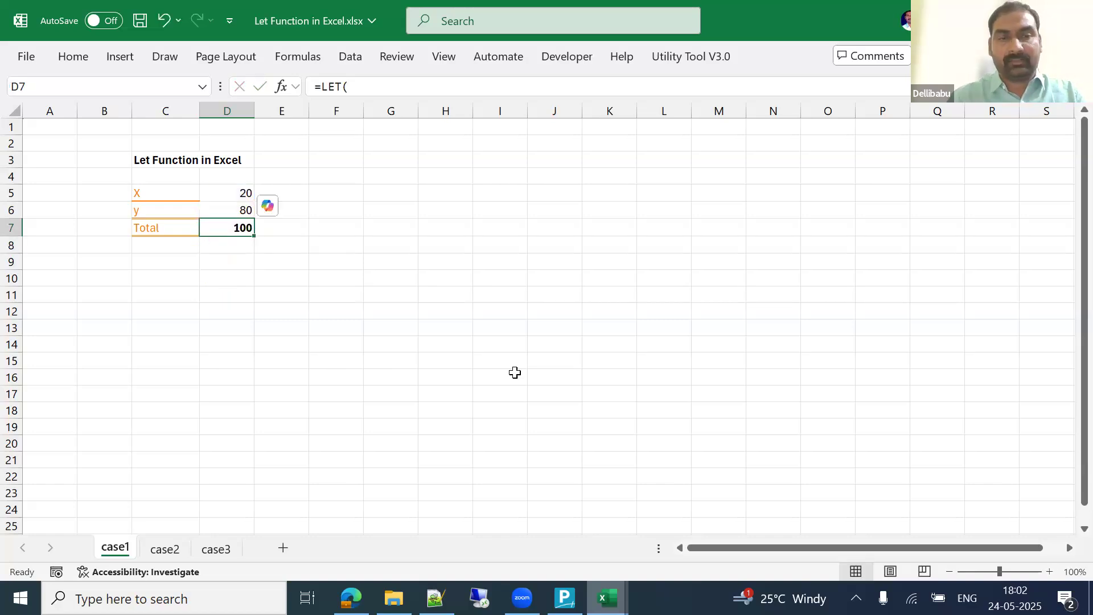
pyautogui.hotkey('shift', 'space')
pyautogui.hotkey('ctrl', 'shift', '+')
pyautogui.press('Up')
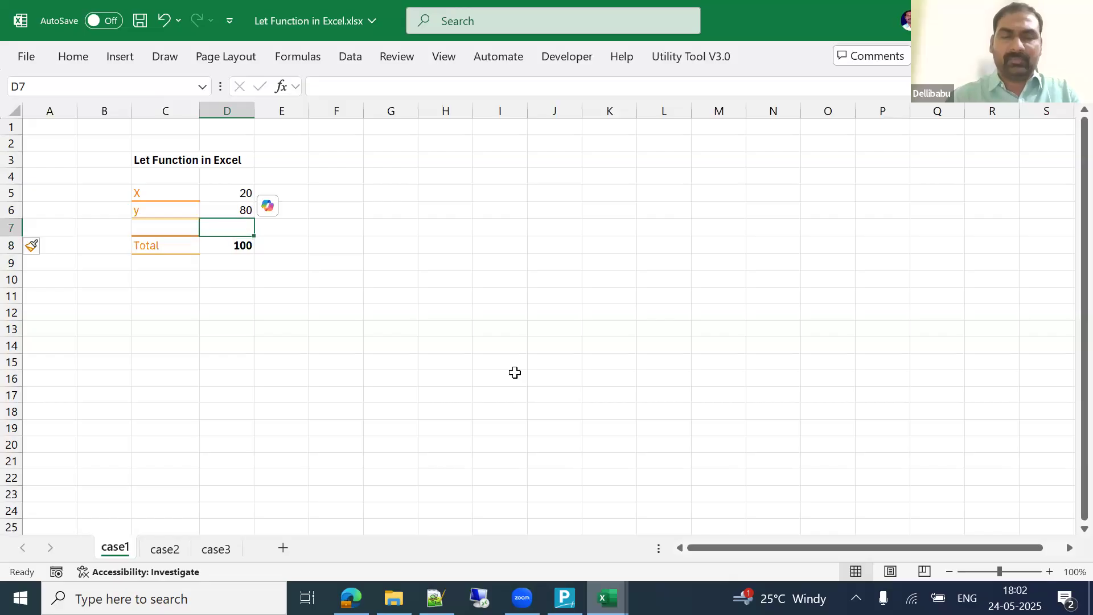
pyautogui.click(165, 550)
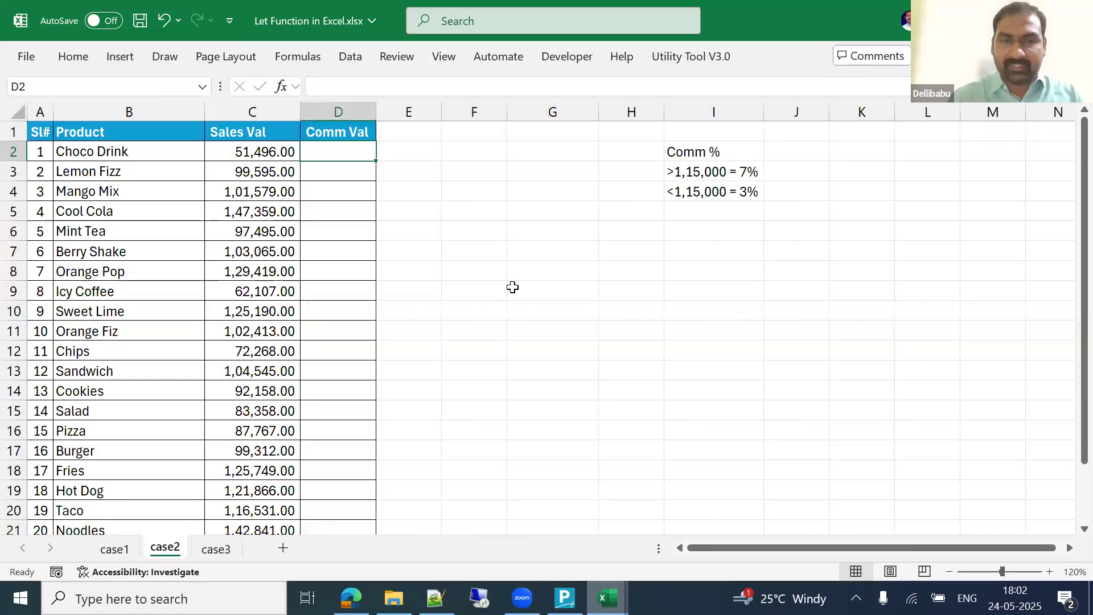
# Step: On the case3 sheet, switch Display between Total and MIN and review the Get Result LET formula
pyautogui.click(216, 549)
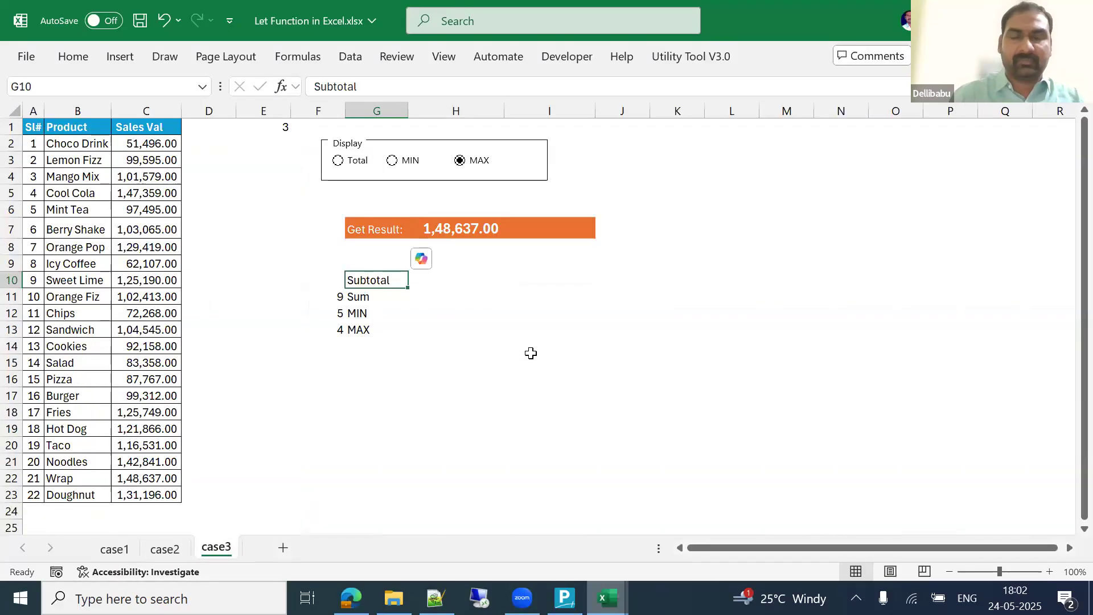
pyautogui.click(378, 168)
pyautogui.click(401, 170)
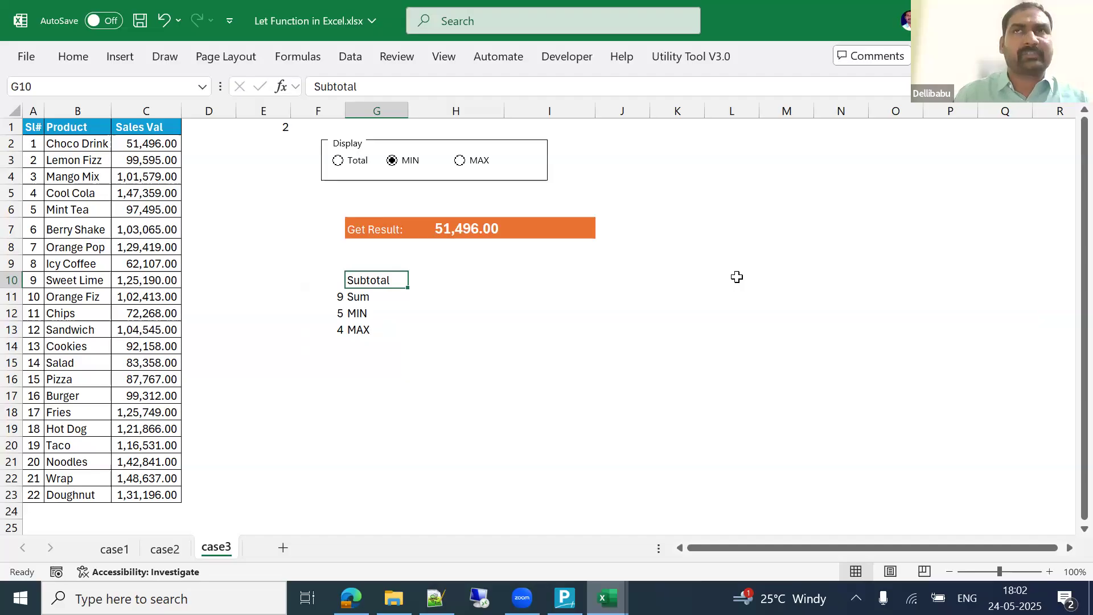
pyautogui.press('Right')
pyautogui.press('Up')
pyautogui.press('Up')
pyautogui.press('Up')
pyautogui.press('F2')
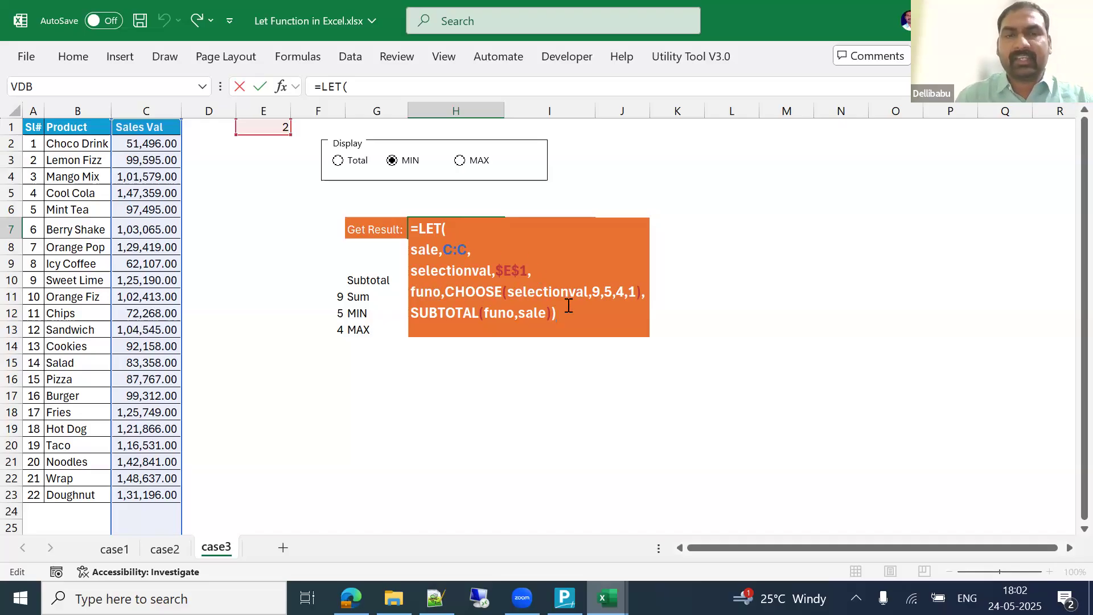
pyautogui.hotkey('ctrl', 'Return')
# Step: Enter =SUBTOTAL(9,C:C) in H11 beside the Sum label to total the Sales Val column
pyautogui.press('Down')
pyautogui.press('Down')
pyautogui.press('Down')
pyautogui.press('Down')
pyautogui.press('Left')
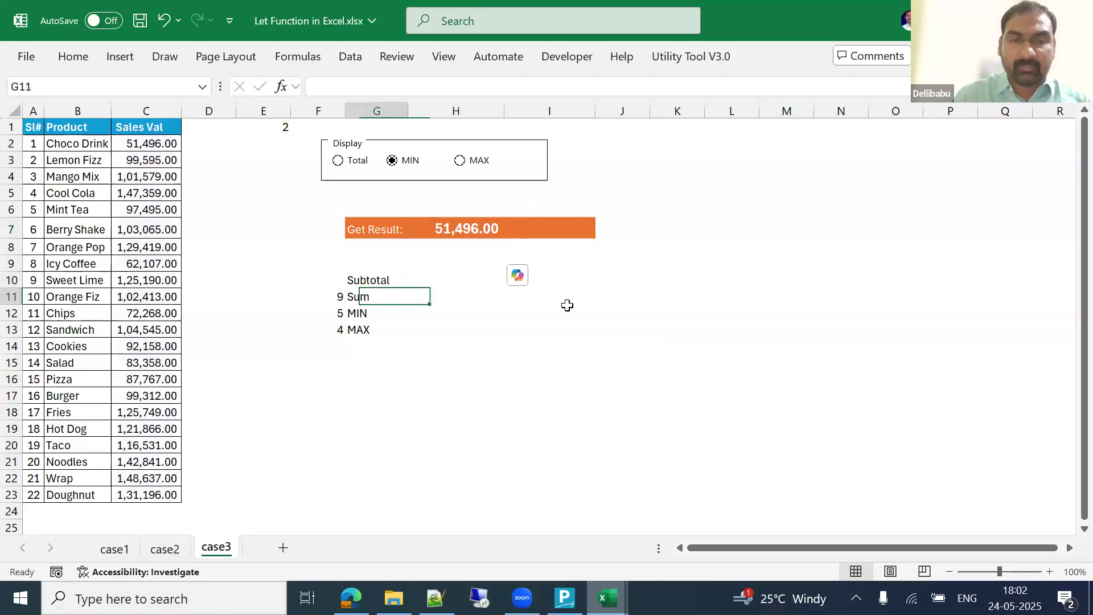
pyautogui.press('Down')
pyautogui.press('Down')
pyautogui.press('Right')
pyautogui.press('Up')
pyautogui.press('Up')
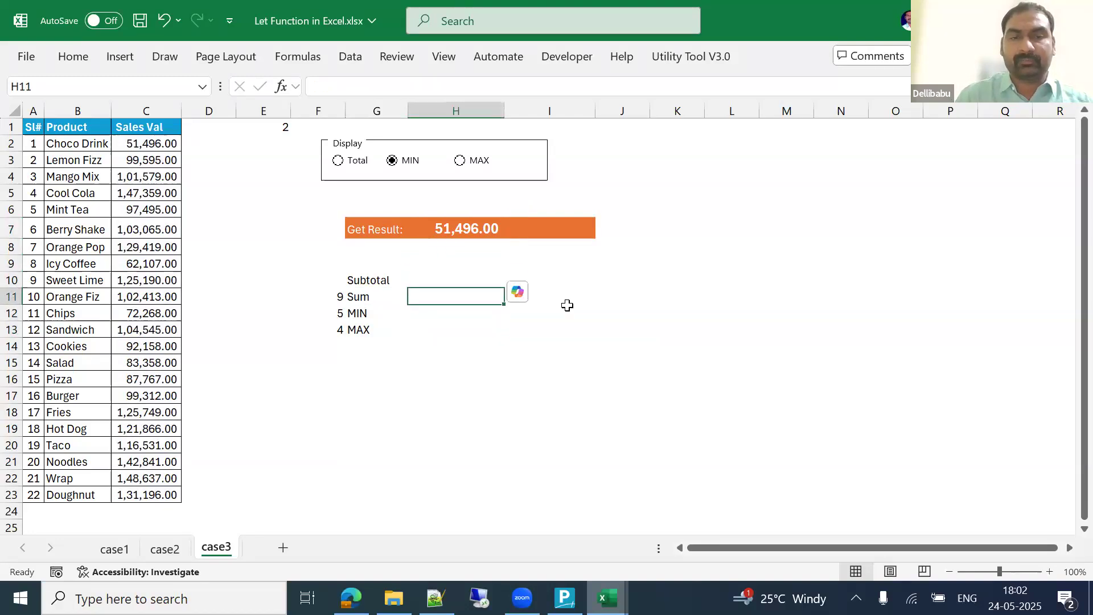
pyautogui.write('=sub')
pyautogui.press('Down')
pyautogui.press('Tab')
pyautogui.press('Down')
pyautogui.press('Down')
pyautogui.press('Down')
pyautogui.press('Down')
pyautogui.press('Down')
pyautogui.press('Down')
pyautogui.press('Down')
pyautogui.press('Down')
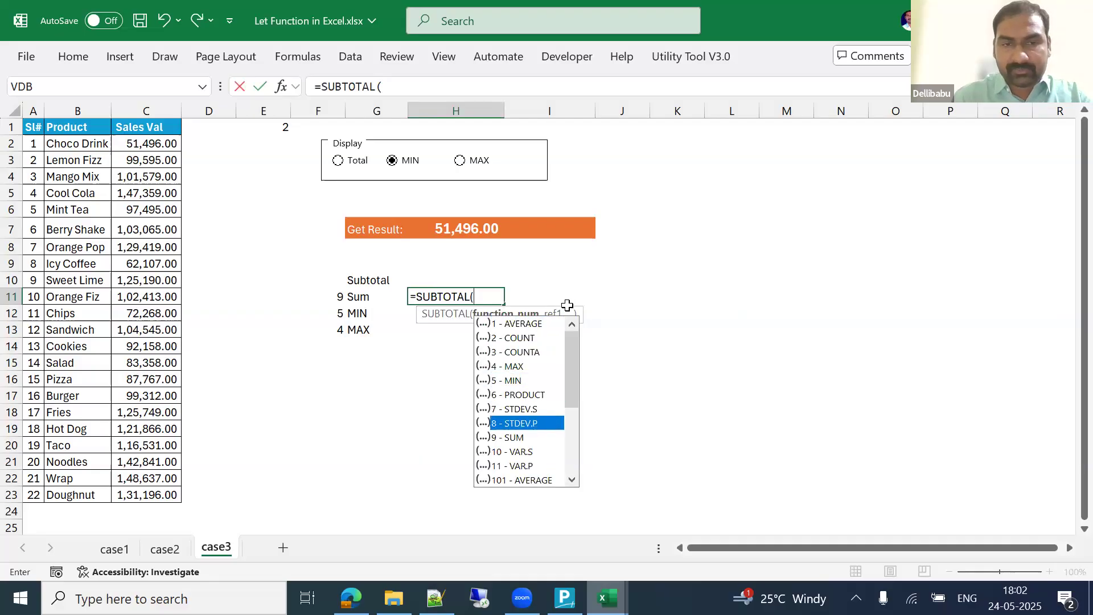
pyautogui.press('Tab')
pyautogui.write(',')
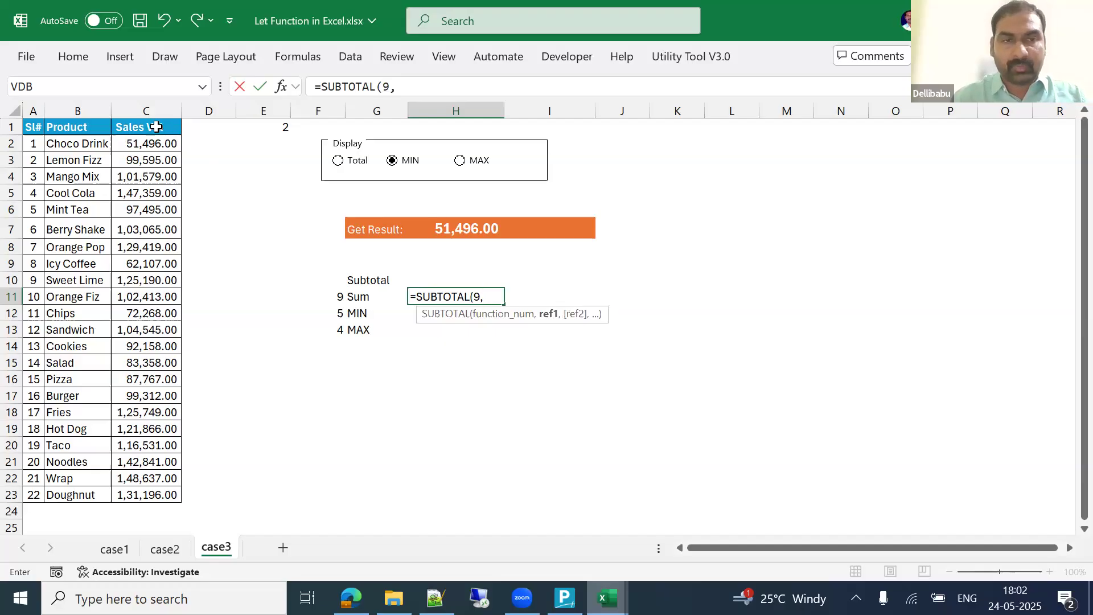
pyautogui.click(146, 111)
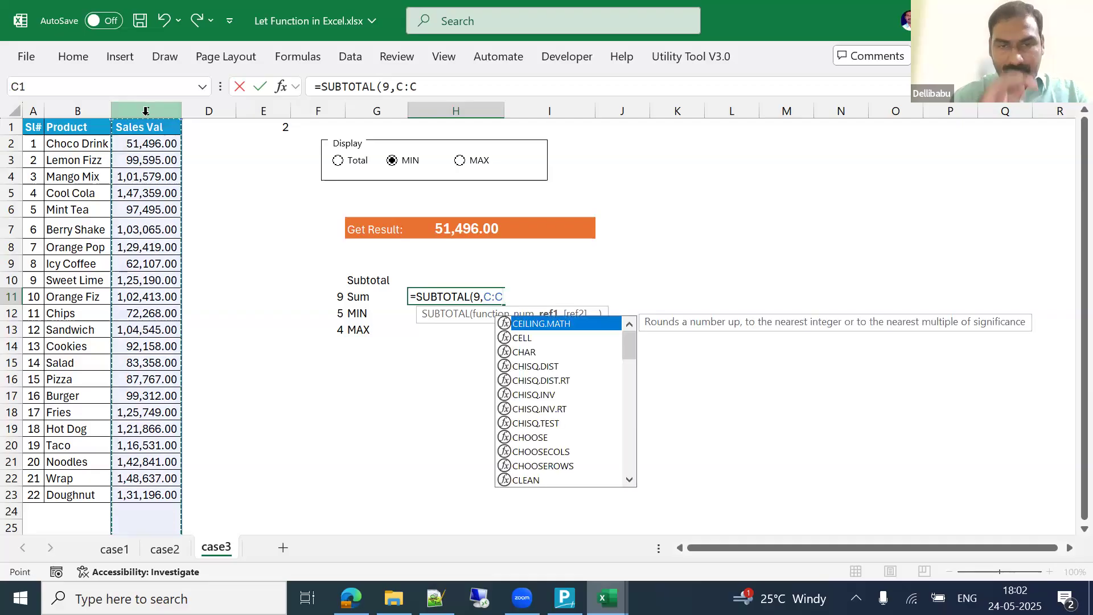
pyautogui.write(')')
pyautogui.press('Return')
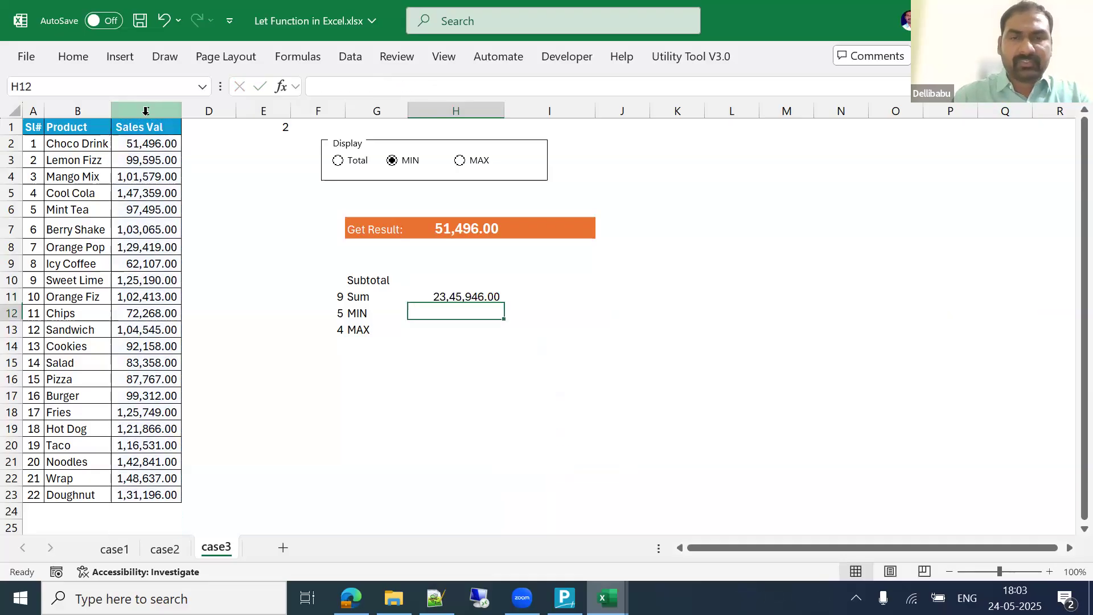
# Step: Confirm H11 shows 23,45,946.00 and set Display back to Total
pyautogui.press('Up')
pyautogui.press('F2')
pyautogui.hotkey('ctrl', 'Return')
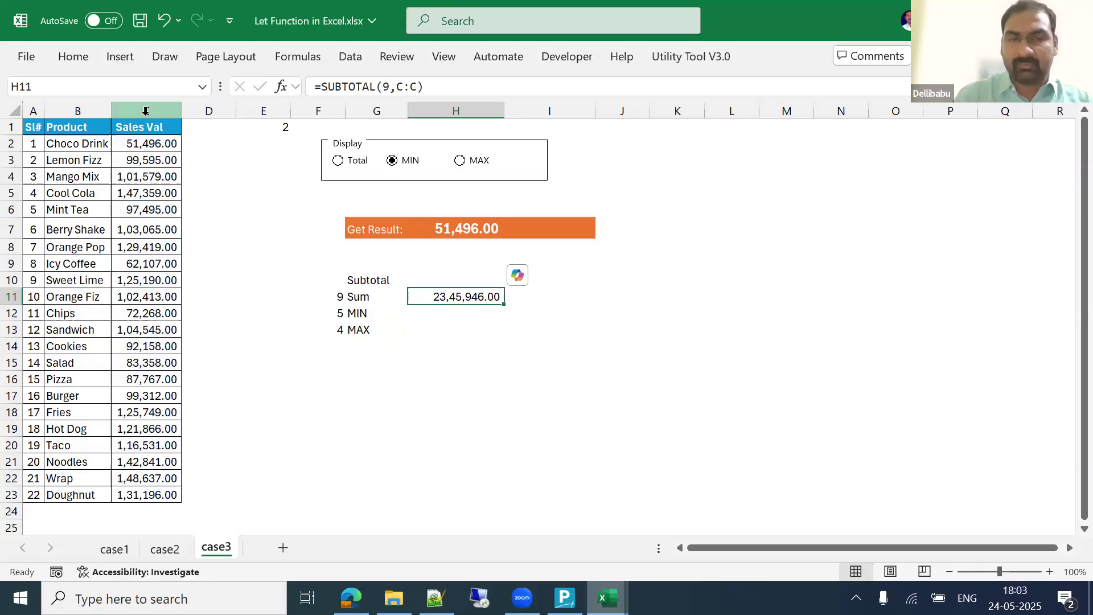
pyautogui.click(337, 160)
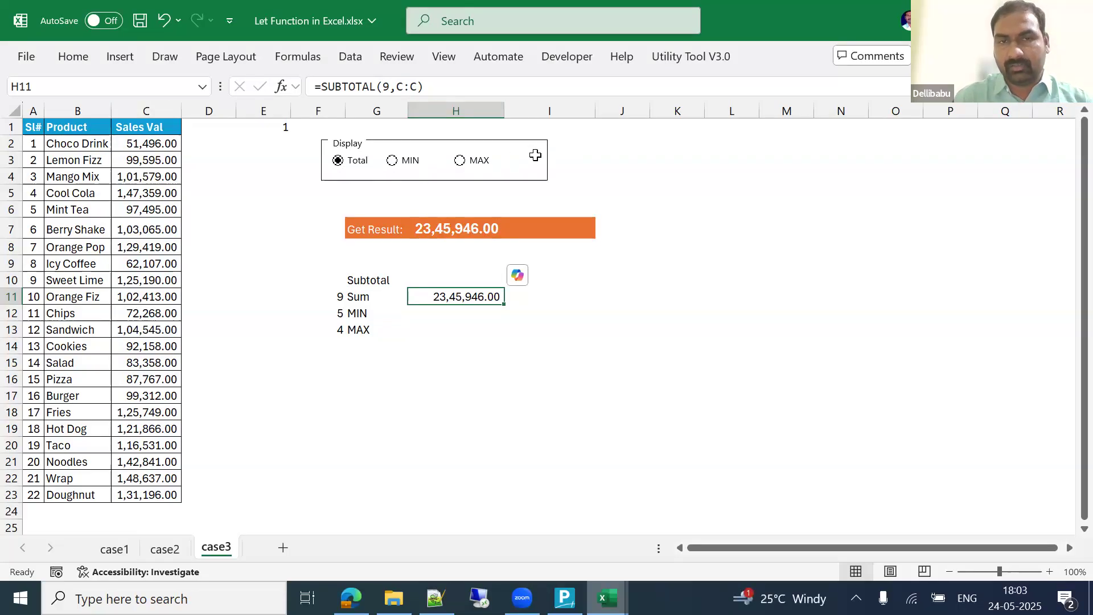
# Step: View the Form Controls palette under Developer > Insert
pyautogui.click(574, 64)
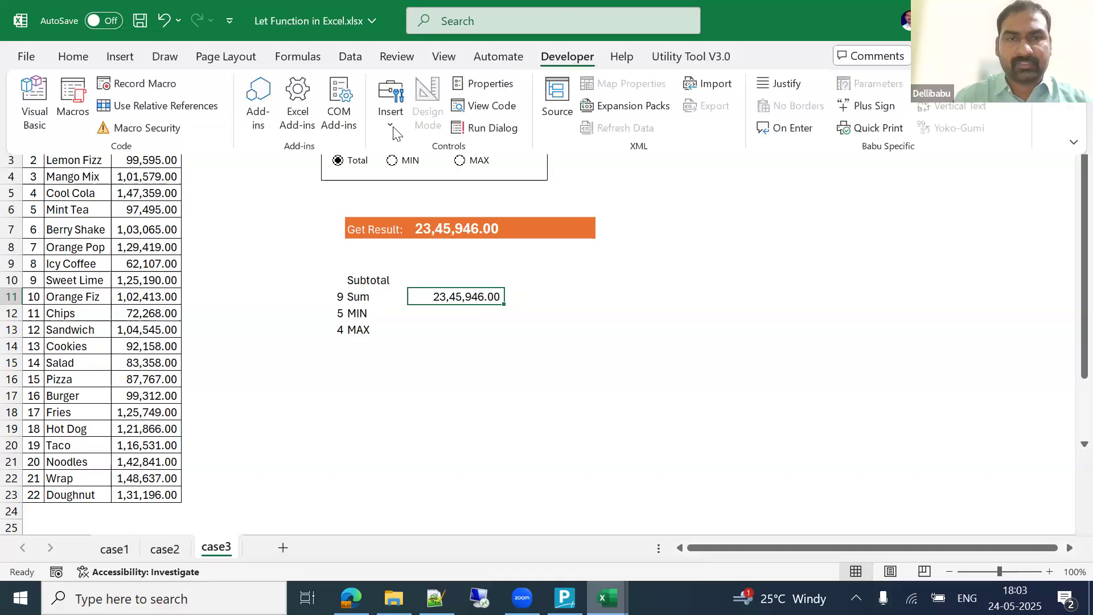
pyautogui.click(391, 108)
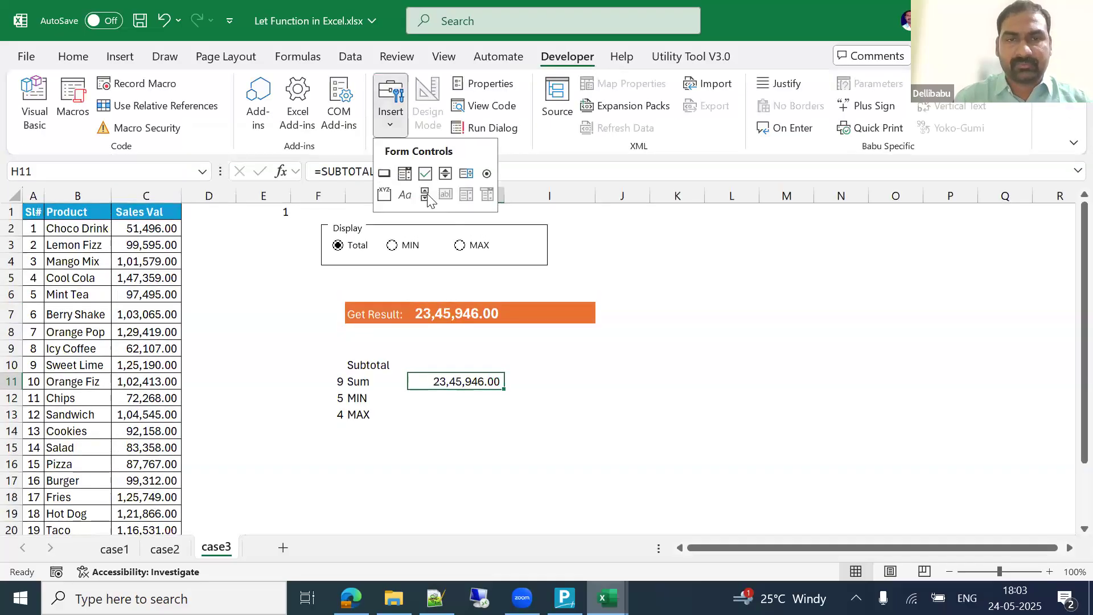
pyautogui.click(623, 232)
pyautogui.click(388, 130)
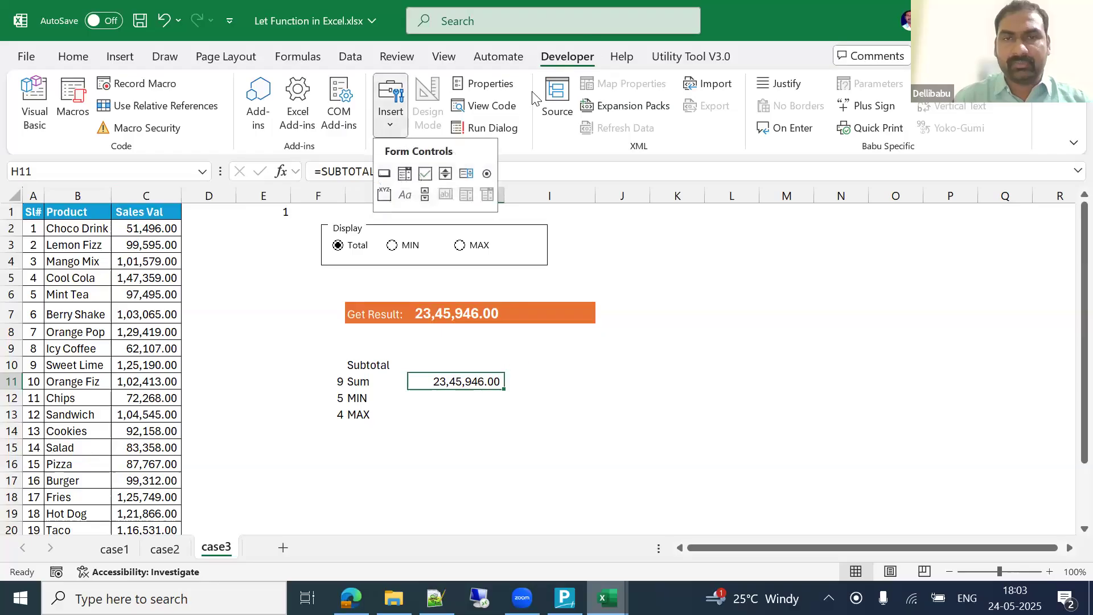
pyautogui.click(627, 252)
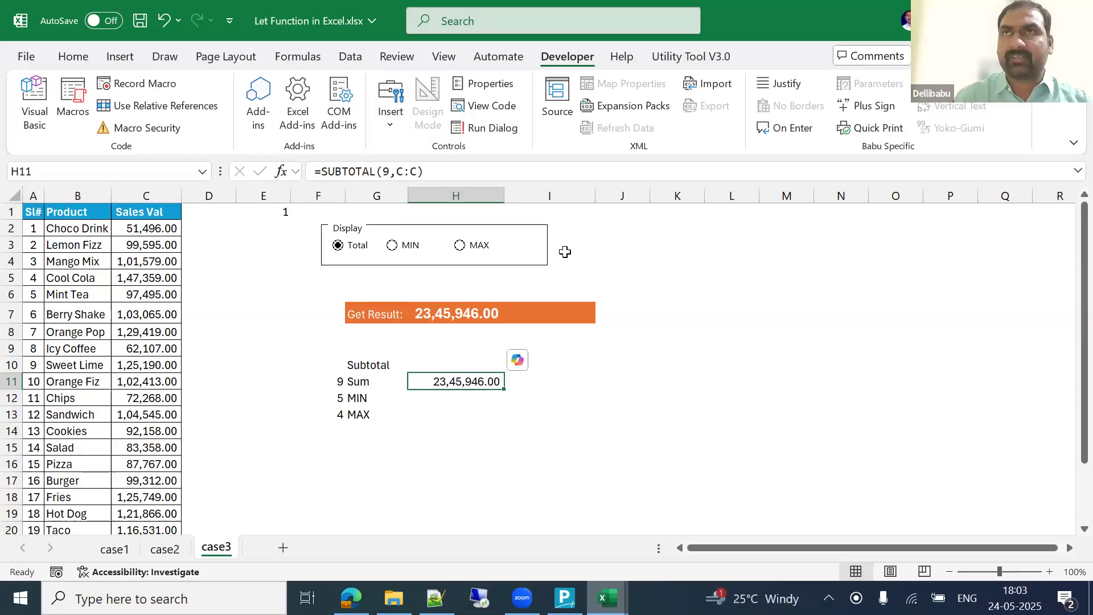
# Step: Check the MAX option button's Format Control cell link ($E$1), then cancel without changes
pyautogui.click(404, 254)
pyautogui.click(459, 249)
pyautogui.keyDown('ctrl'); pyautogui.click(460, 249); pyautogui.keyUp('ctrl')
pyautogui.rightClick(460, 249)
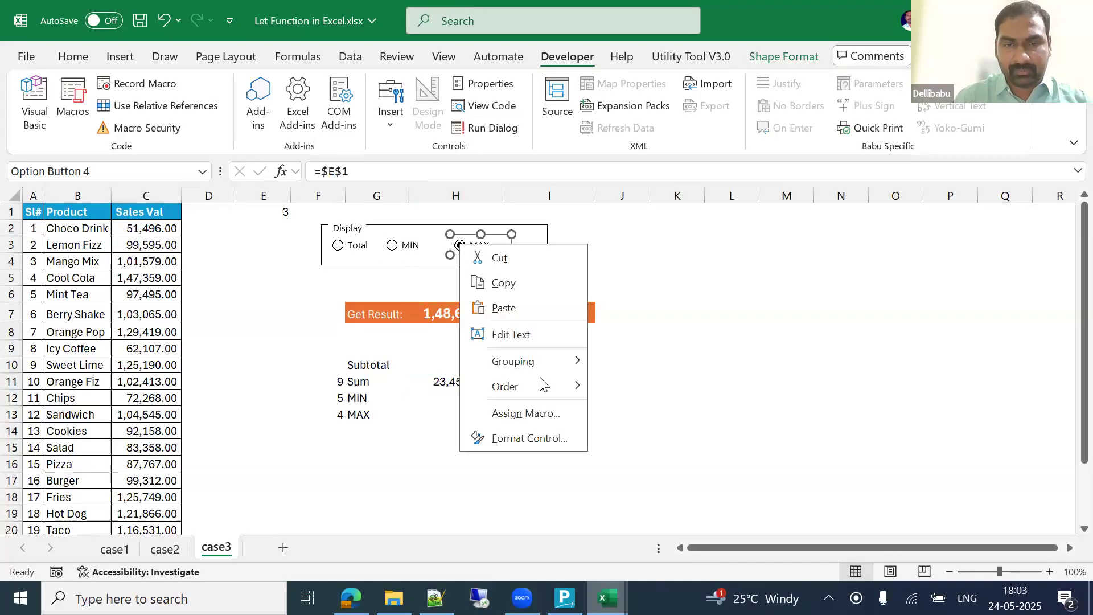
pyautogui.click(507, 434)
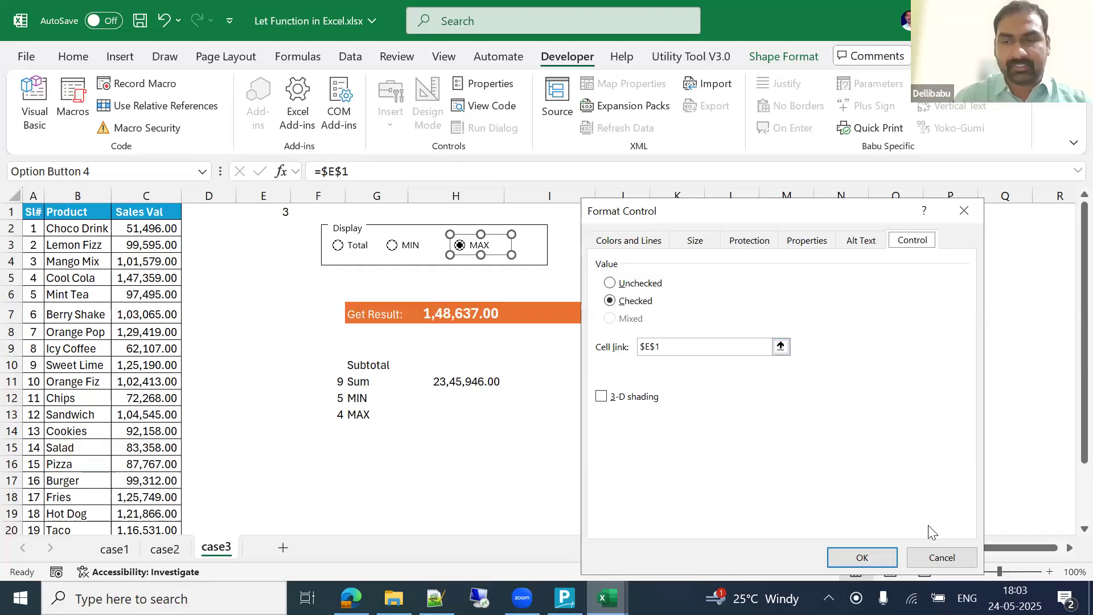
pyautogui.click(935, 556)
pyautogui.click(622, 261)
# Step: Cycle the Display options and settle on MAX, so E1 becomes 3 and Get Result shows 1,48,637.00
pyautogui.click(391, 245)
pyautogui.click(340, 250)
pyautogui.click(480, 247)
pyautogui.click(458, 385)
# Step: Inspect the SUBTOTAL formula in H11 without changing it
pyautogui.doubleClick(484, 380)
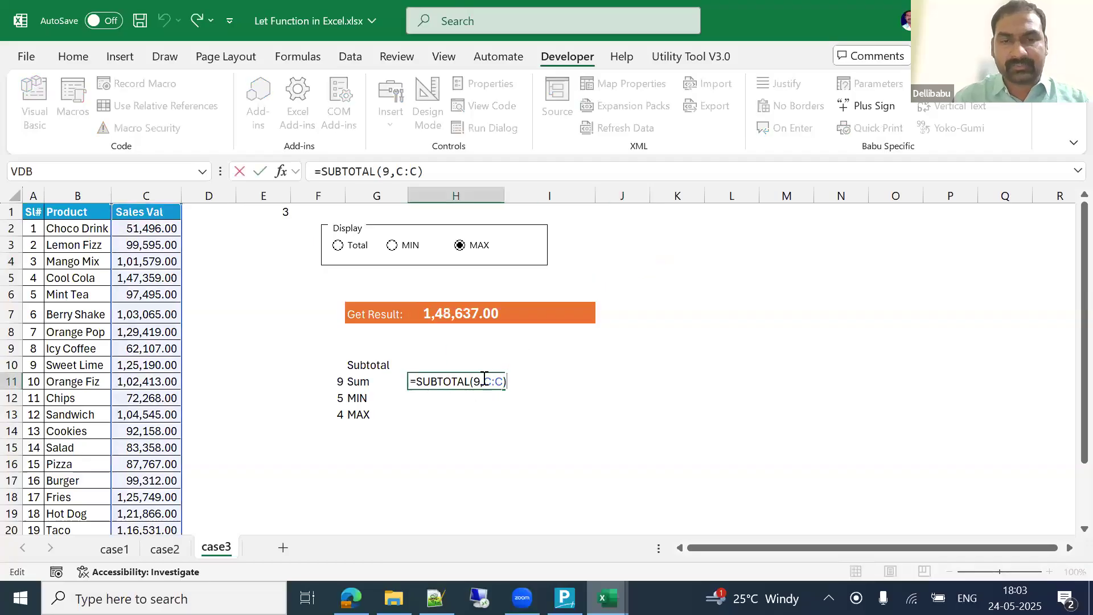
pyautogui.click(475, 381)
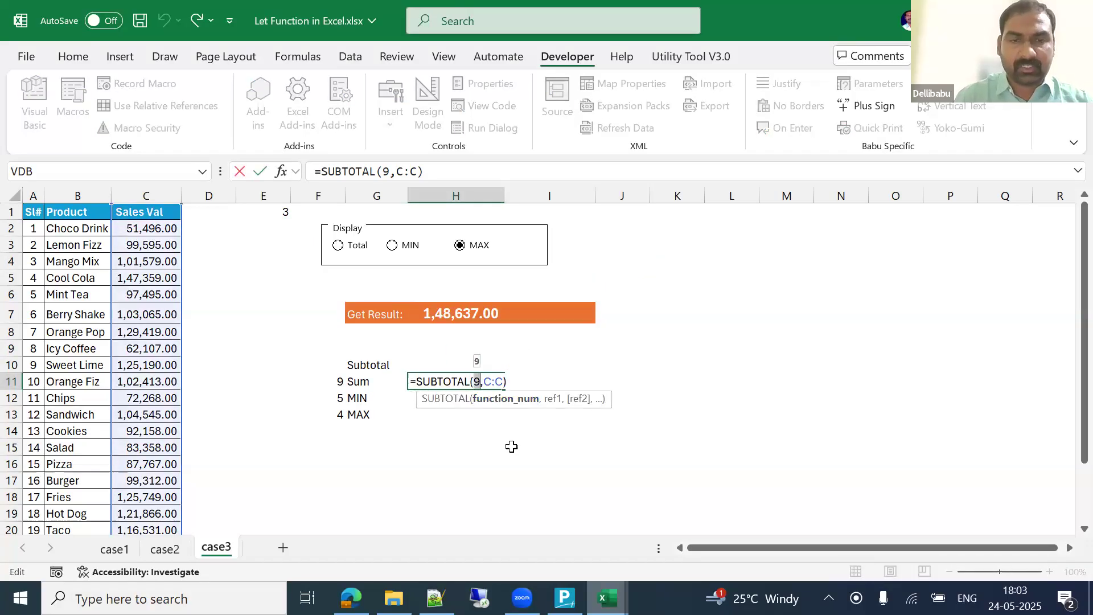
pyautogui.press('Escape')
# Step: View the LET formula in H7, then close Let Function in Excel.xlsx choosing Don't Save
pyautogui.press('Up')
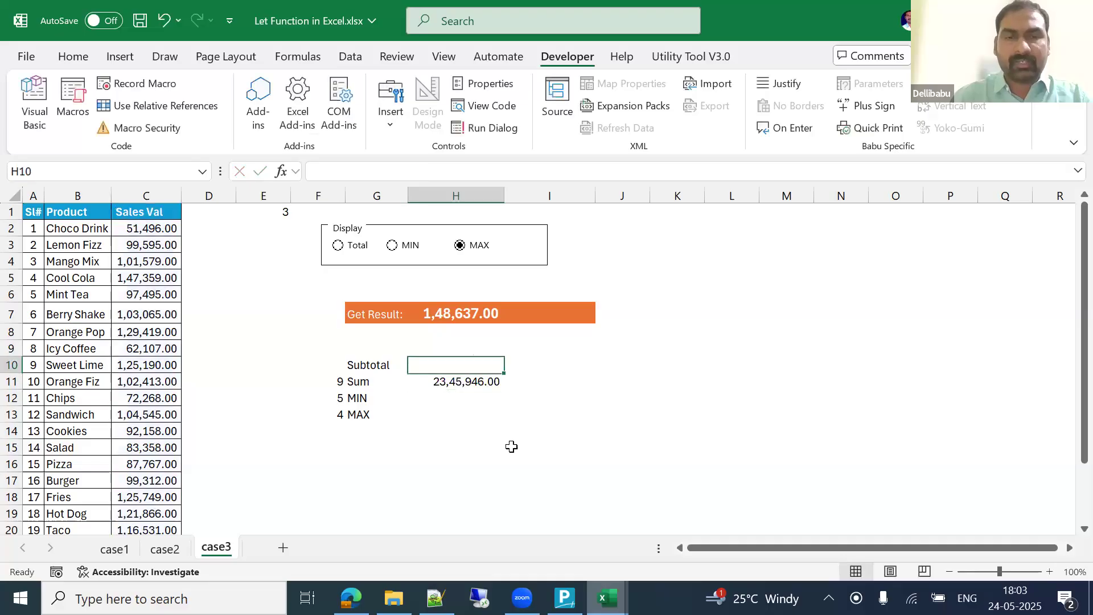
pyautogui.press('Up')
pyautogui.press('Up')
pyautogui.press('Up')
pyautogui.press('F2')
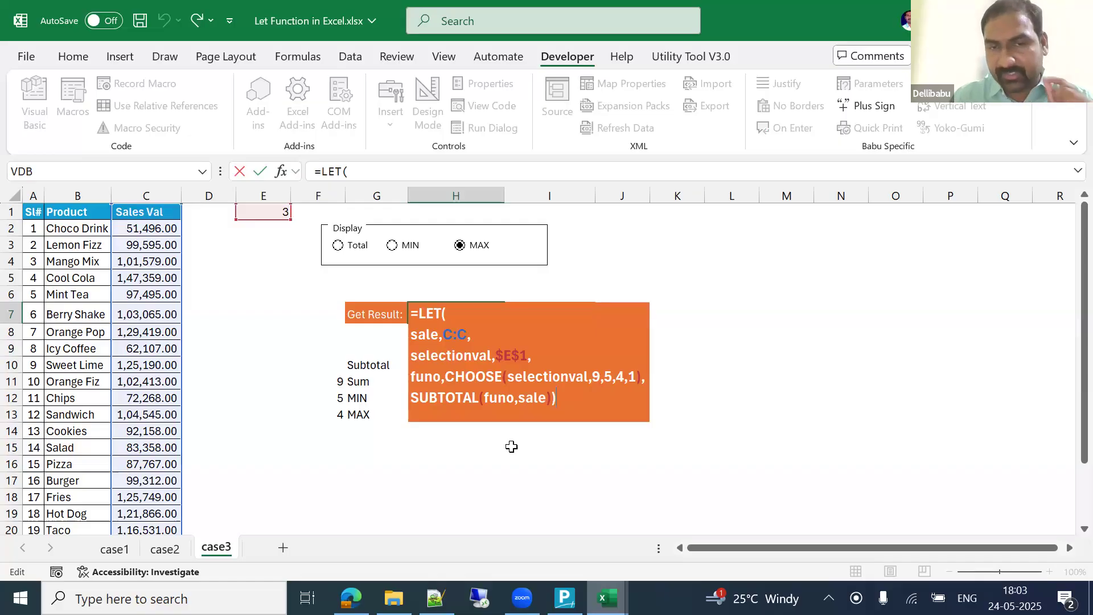
pyautogui.press('Escape')
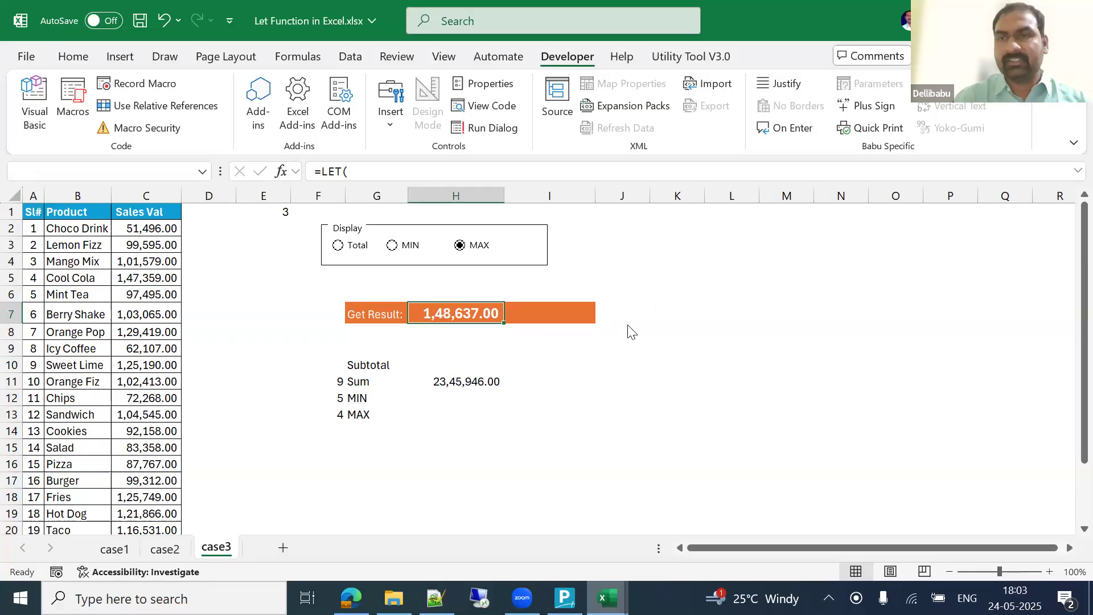
pyautogui.hotkey('ctrl', 'w')
pyautogui.click(630, 422)
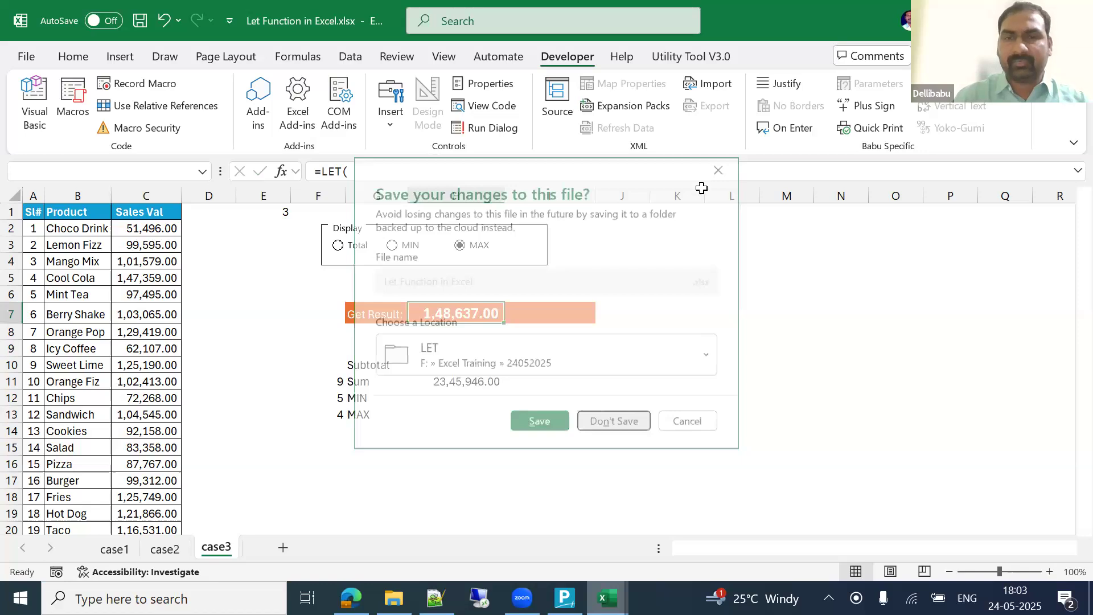
# Step: Review the LET formulas in M4 and M6 of the Check column, leaving them unchanged
pyautogui.click(698, 181)
pyautogui.doubleClick(699, 182)
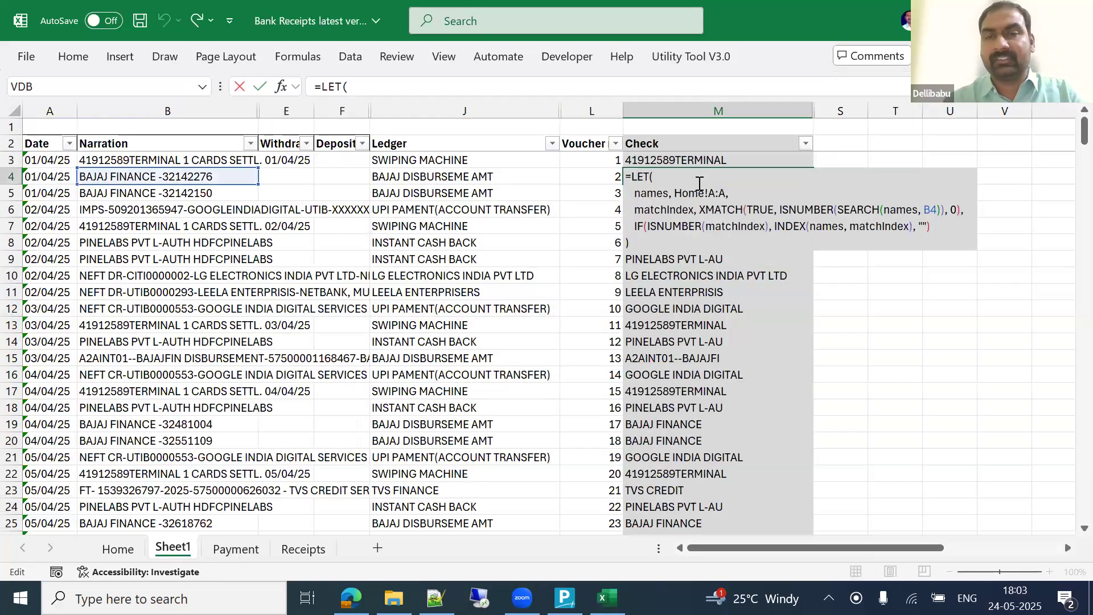
pyautogui.press('Return')
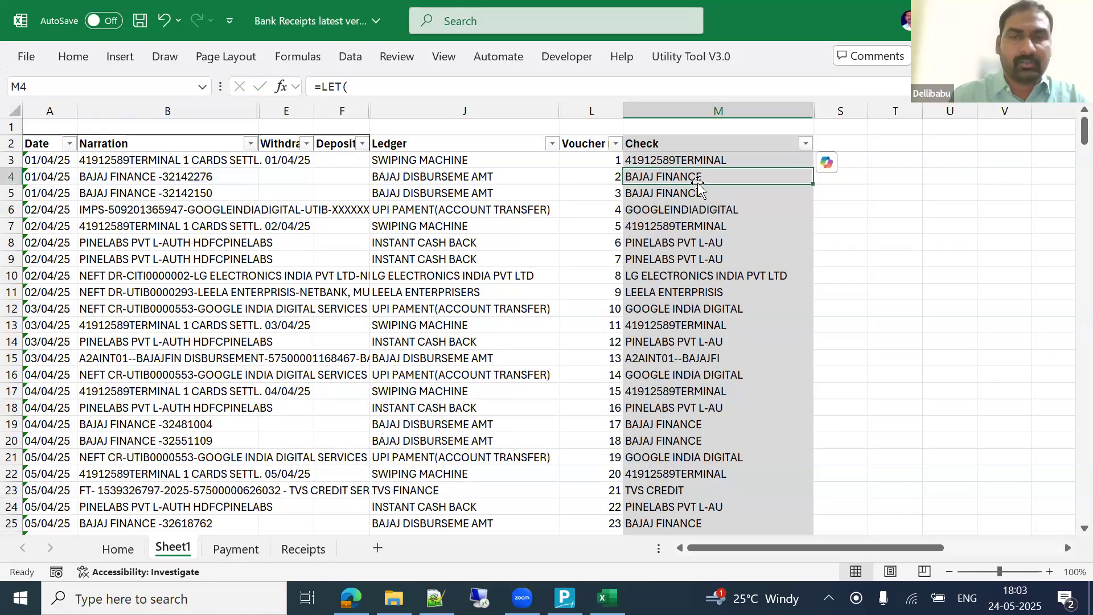
pyautogui.press('Down')
pyautogui.press('Down')
pyautogui.press('Left')
pyautogui.press('Left')
pyautogui.press('Left')
pyautogui.press('Left')
pyautogui.press('Left')
pyautogui.press('Up')
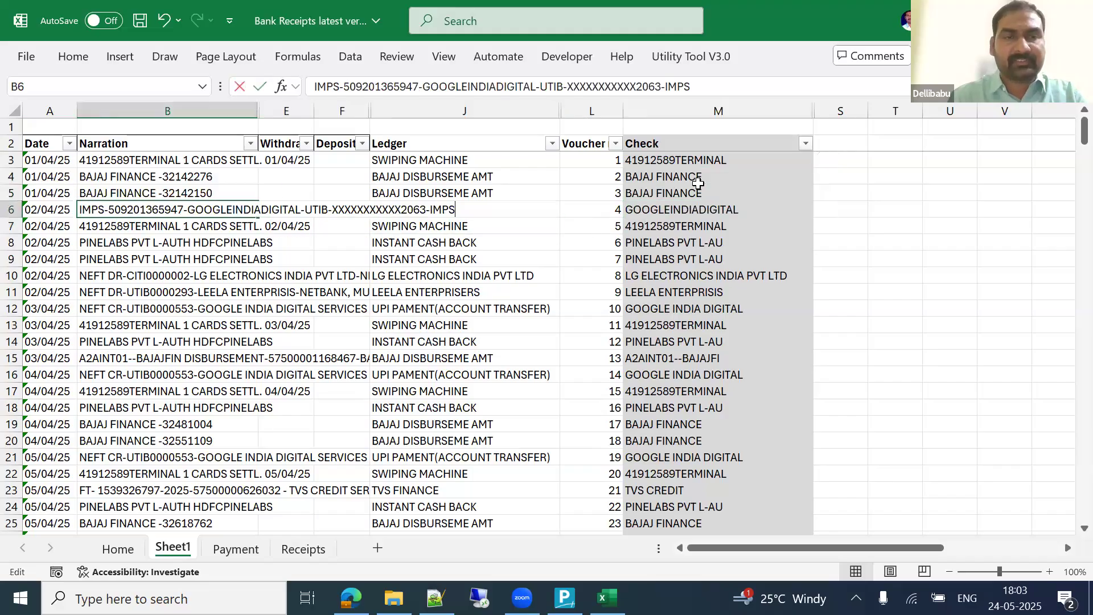
pyautogui.press('Right')
pyautogui.press('Right')
pyautogui.press('Right')
pyautogui.press('Right')
pyautogui.press('Right')
pyautogui.press('F2')
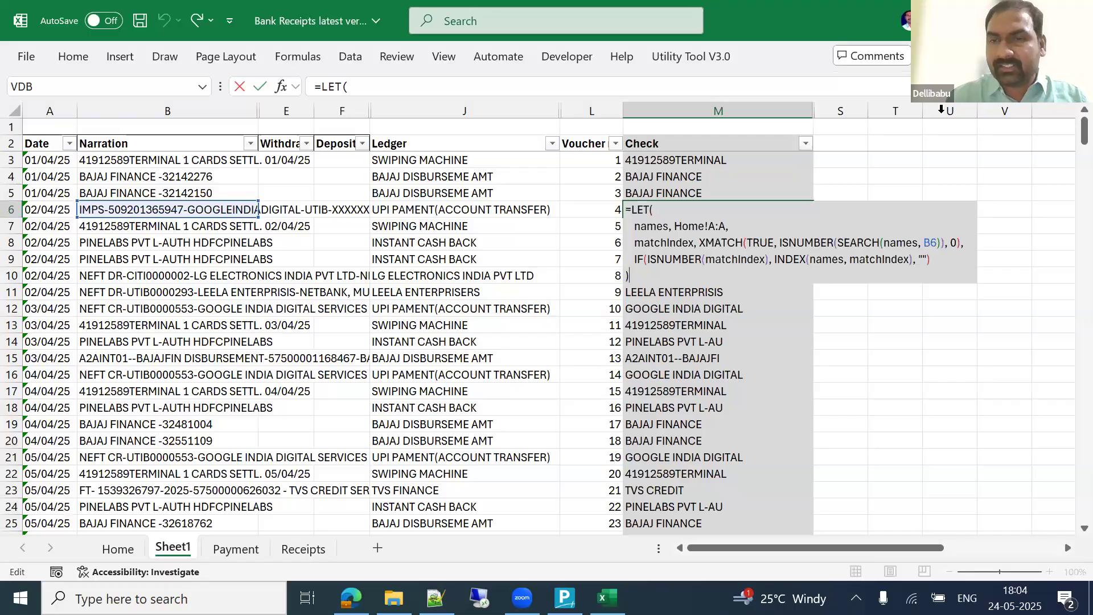
pyautogui.click(653, 227)
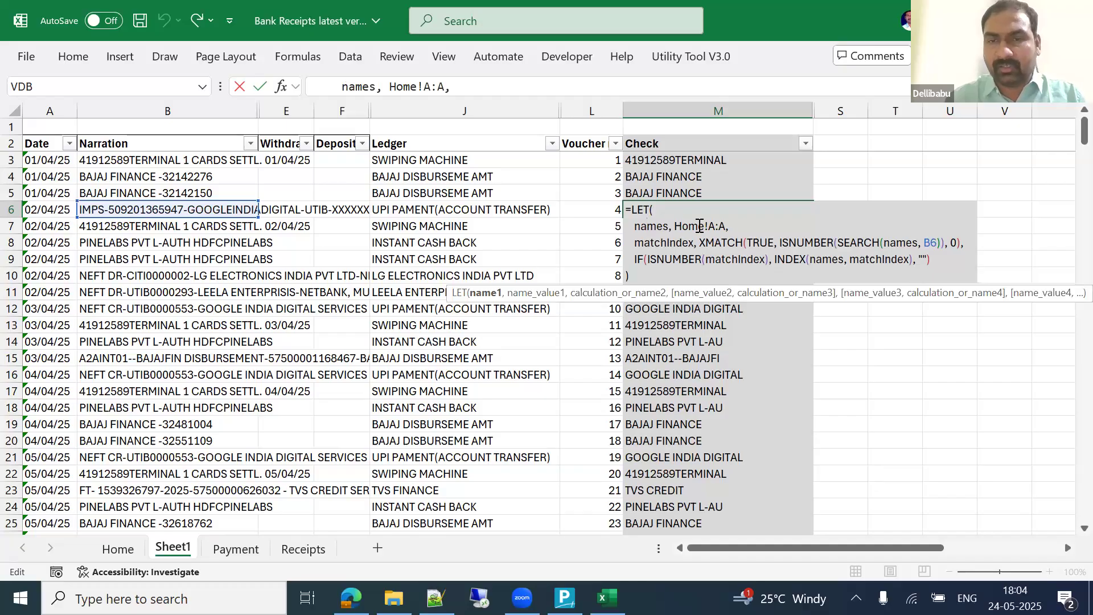
pyautogui.hotkey('ctrl', 'Return')
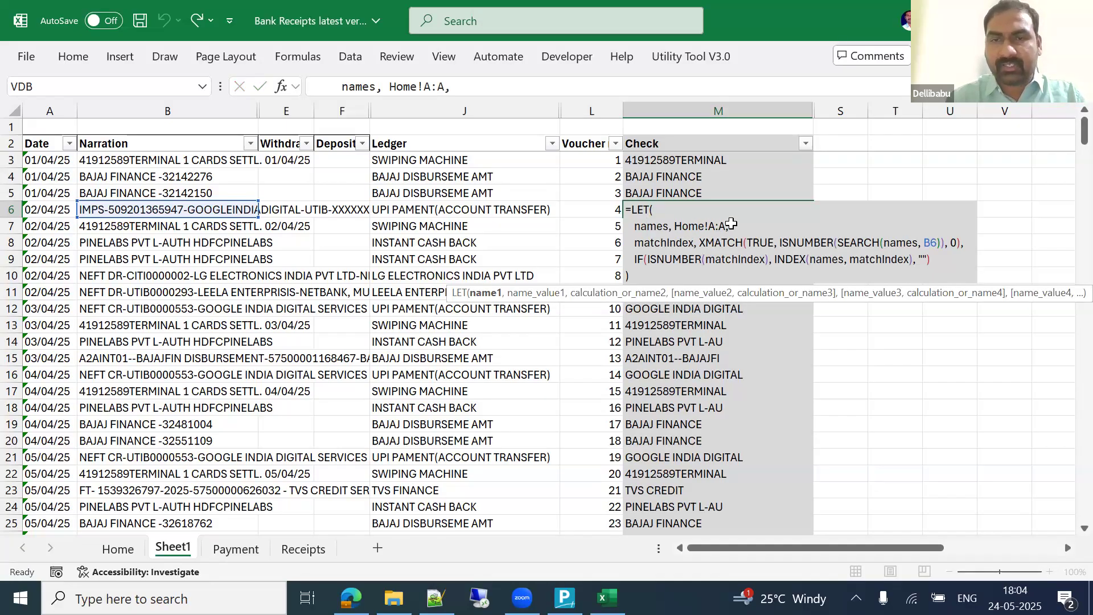
# Step: Check the names in Home column A, then reopen M6 and highlight its names and matchIndex variables
pyautogui.hotkey('ctrl', 'pageup')
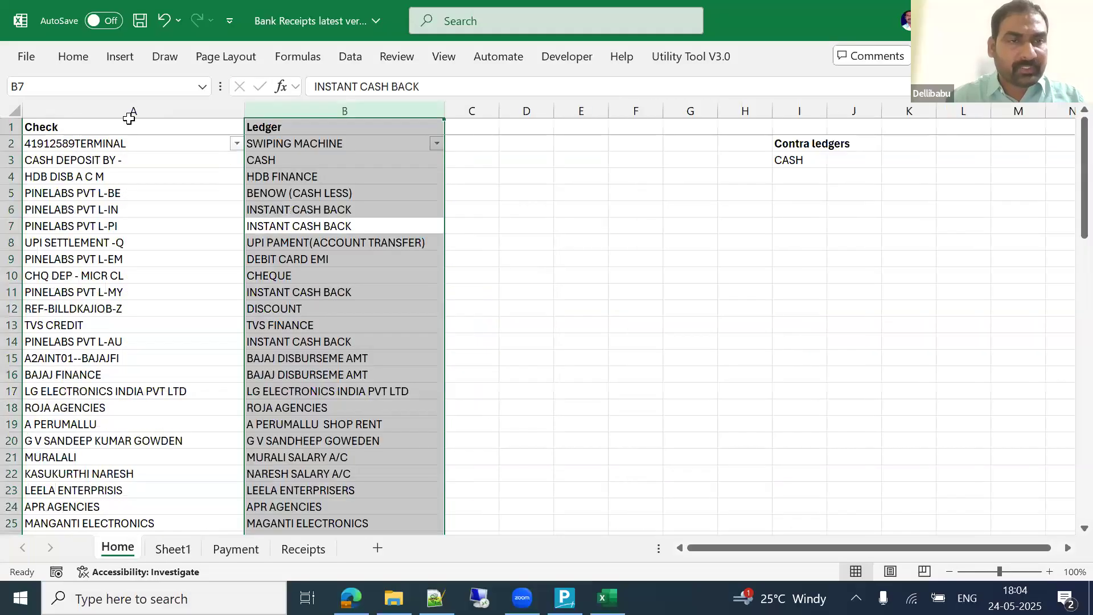
pyautogui.click(127, 110)
pyautogui.hotkey('ctrl', 'pagedown')
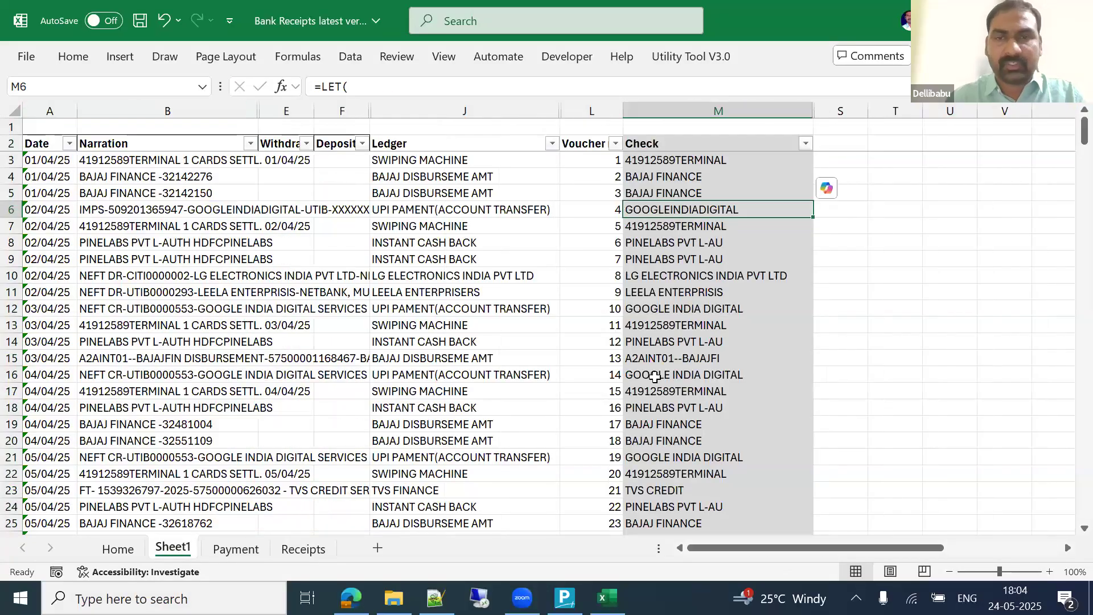
pyautogui.press('F2')
pyautogui.doubleClick(658, 227)
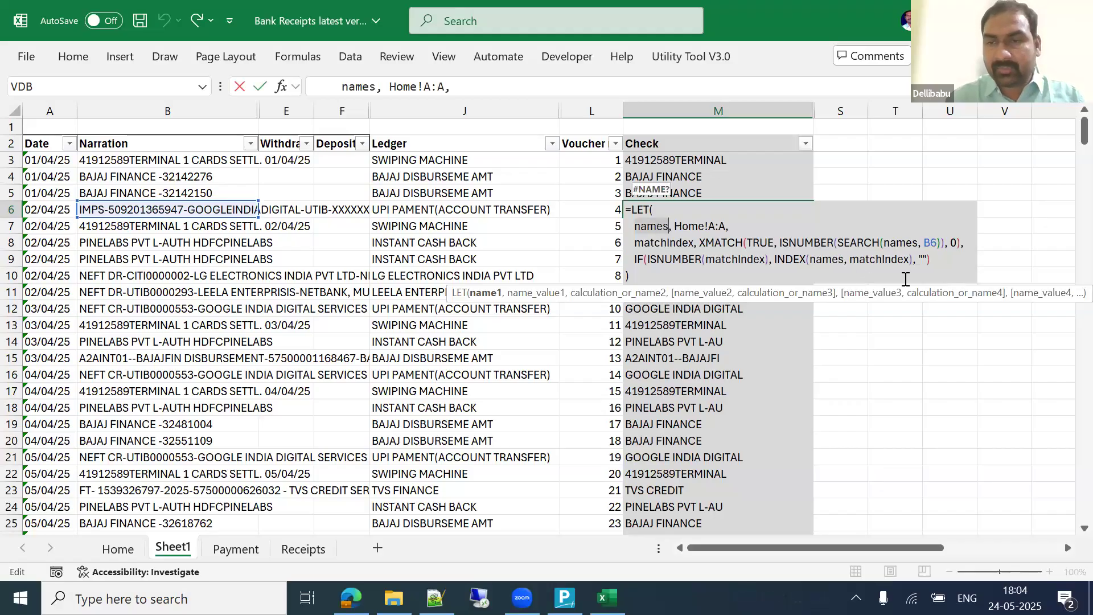
pyautogui.doubleClick(660, 243)
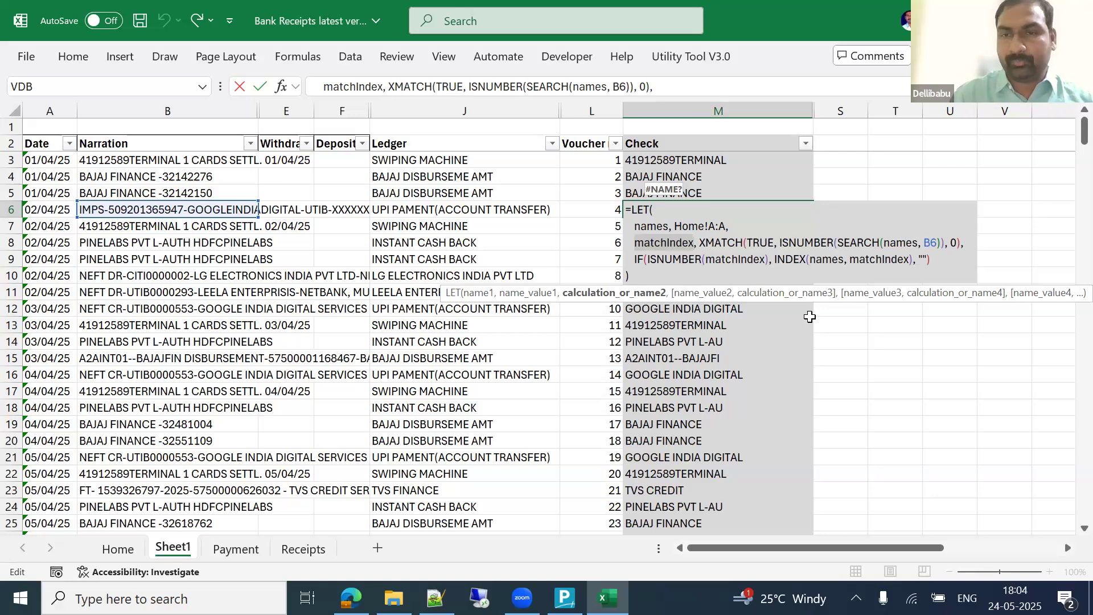
# Step: Go through M6's matchIndex: XMATCH of TRUE over ISNUMBER(SEARCH(names, B6))
pyautogui.click(752, 243)
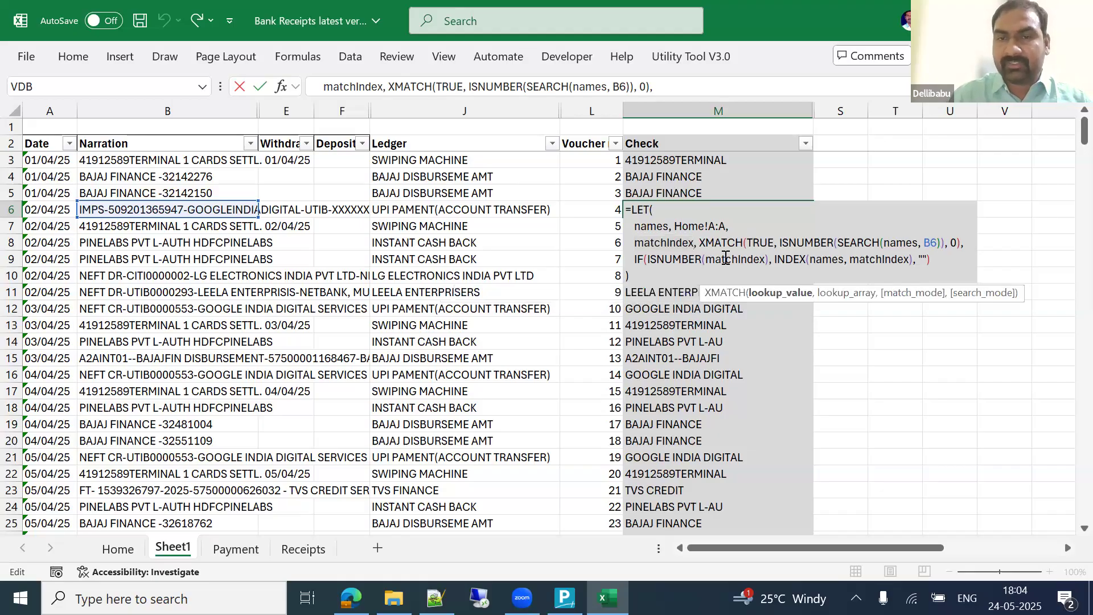
pyautogui.click(777, 294)
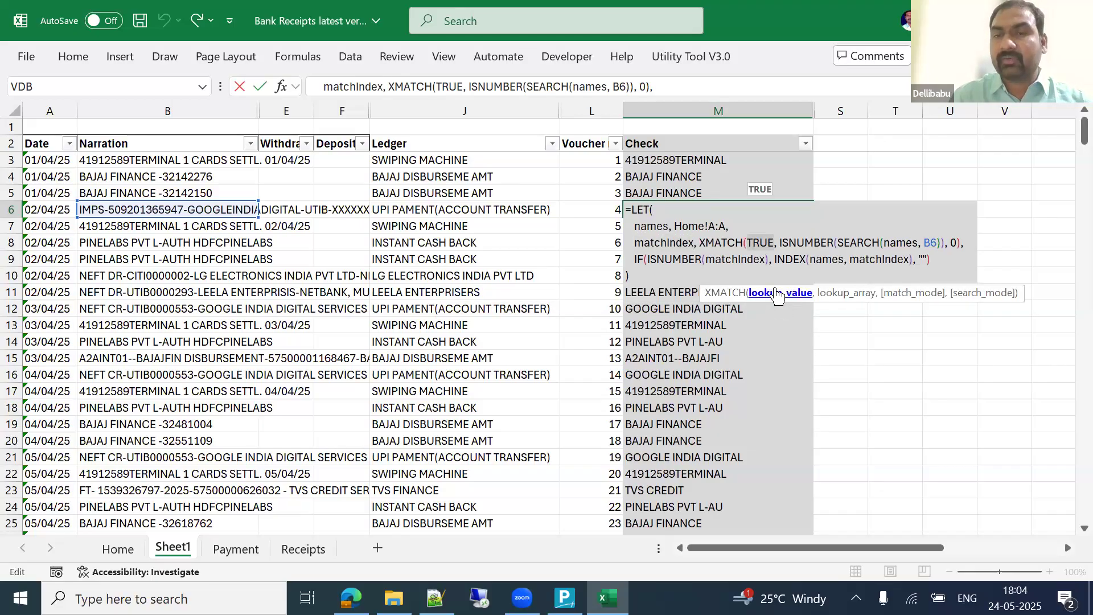
pyautogui.click(848, 294)
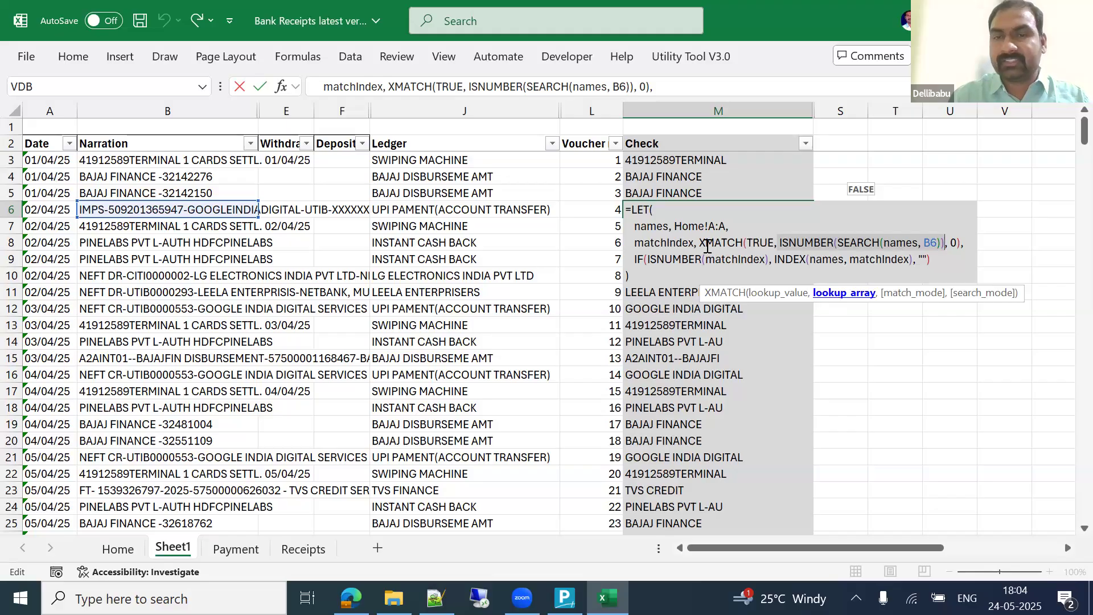
pyautogui.click(741, 243)
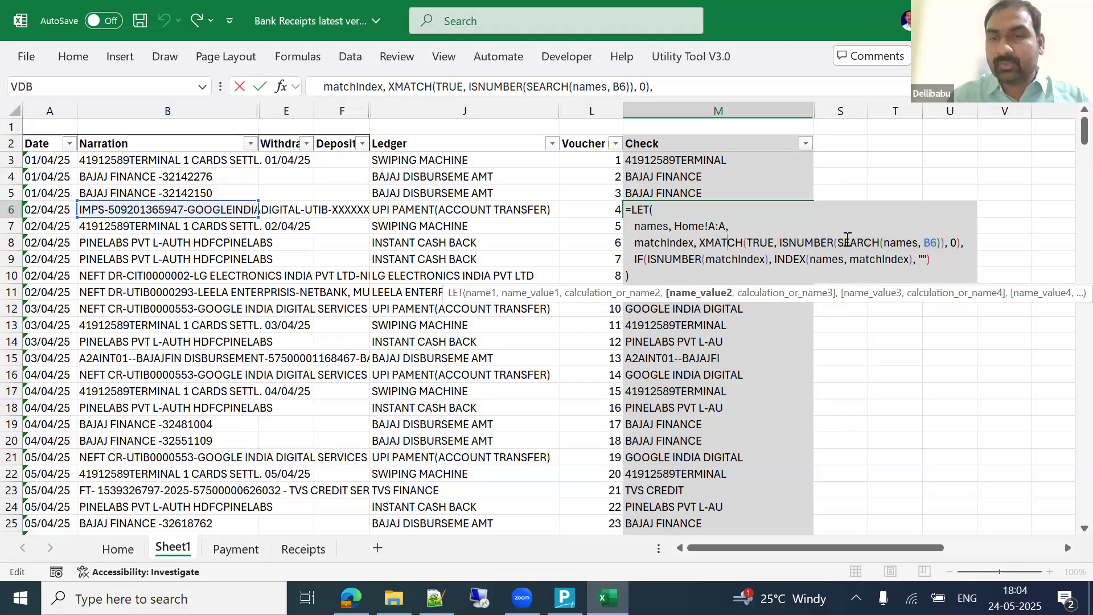
pyautogui.click(797, 243)
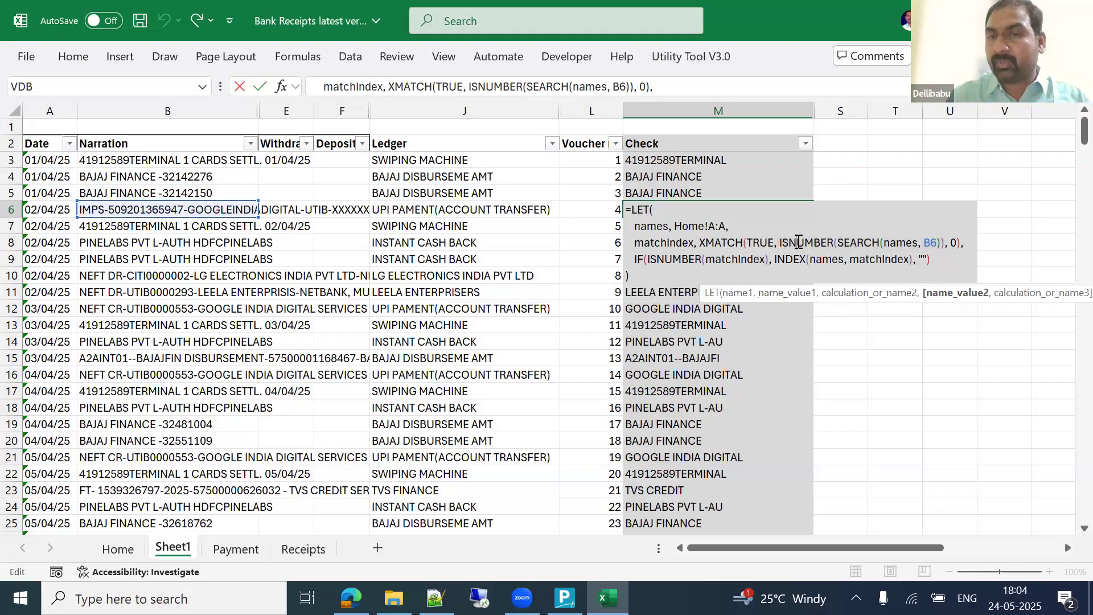
pyautogui.click(855, 244)
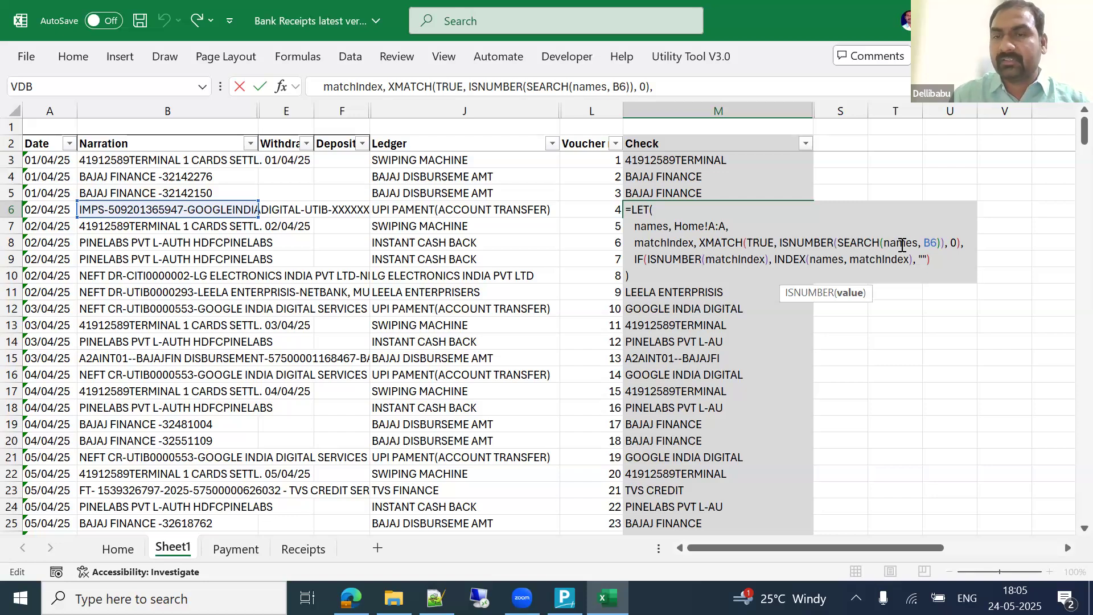
pyautogui.click(904, 244)
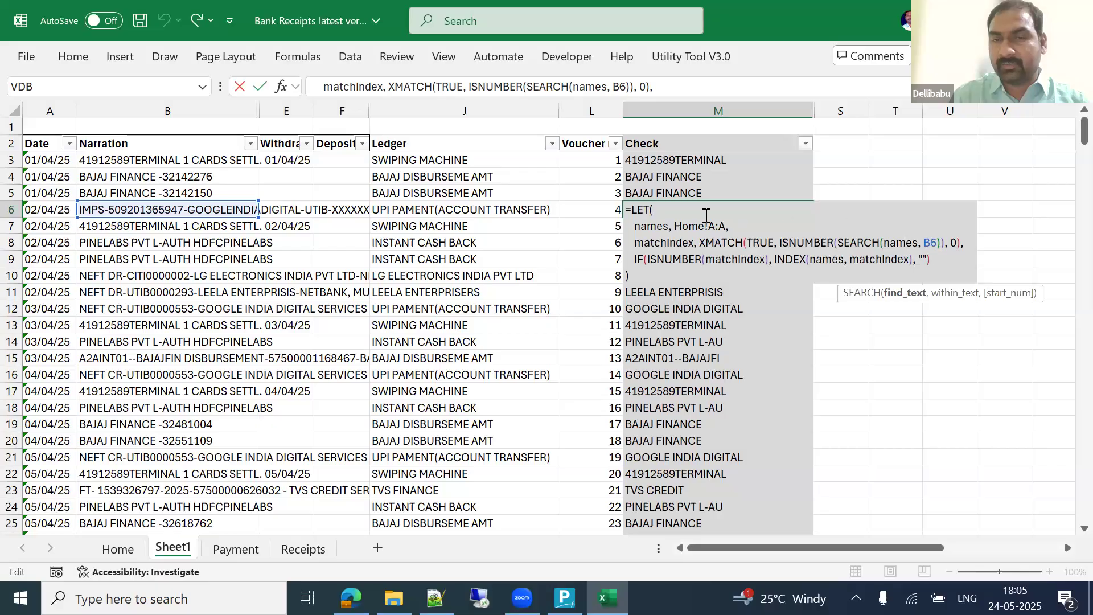
pyautogui.click(931, 243)
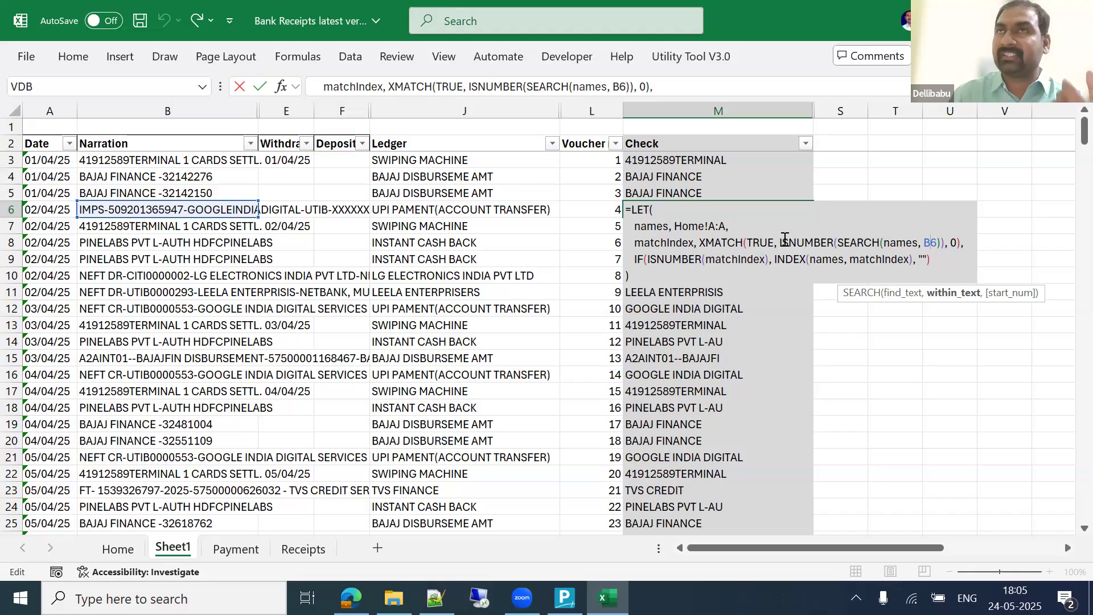
# Step: Go through the IF result line, where INDEX(names, matchIndex) returns the matched name
pyautogui.click(662, 243)
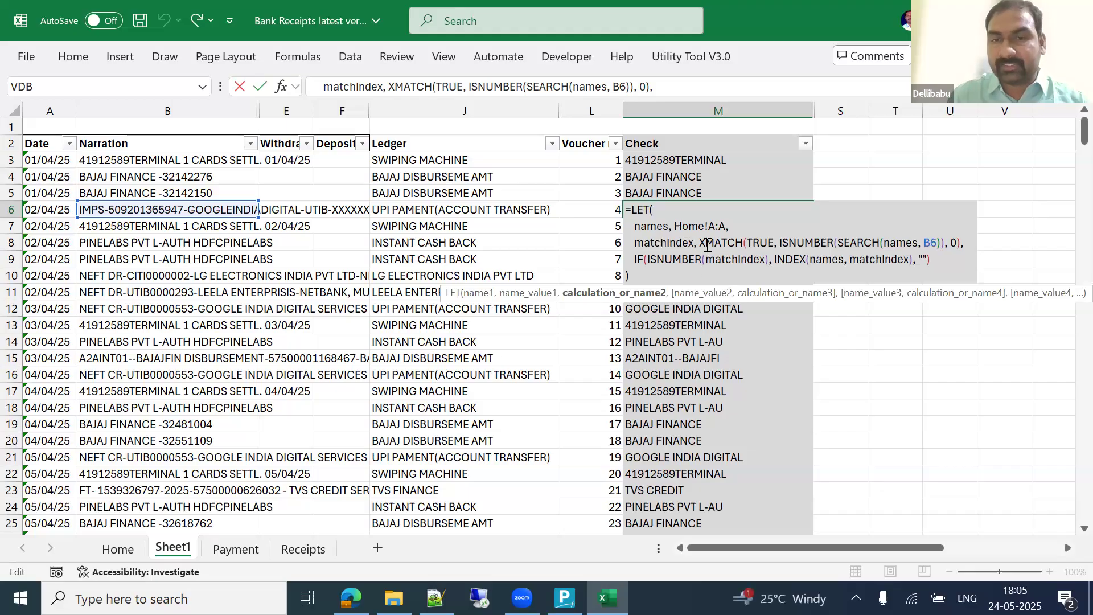
pyautogui.click(638, 259)
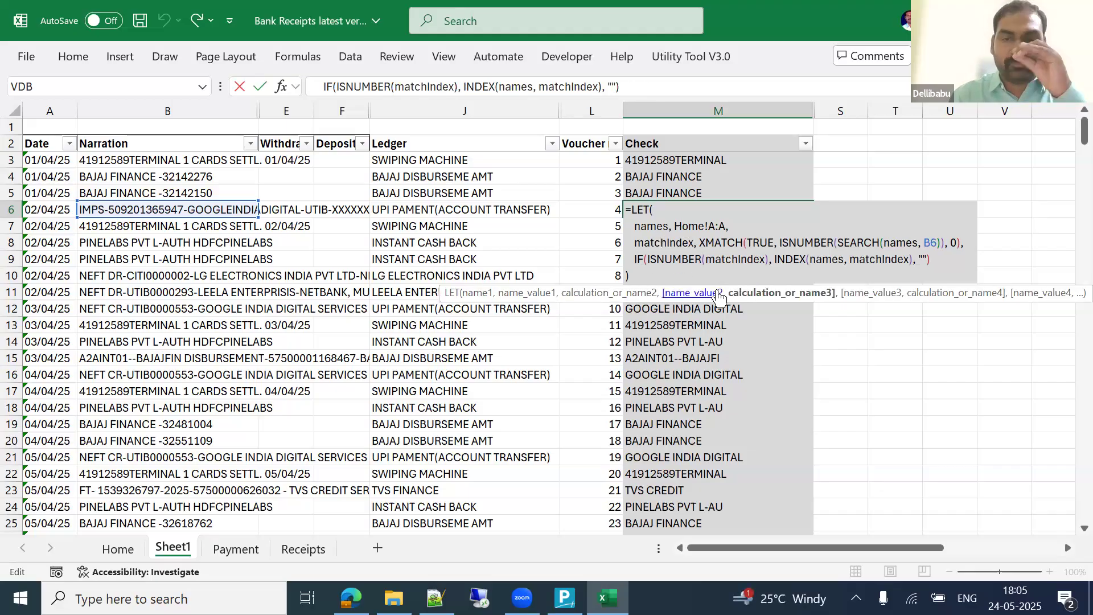
pyautogui.click(677, 261)
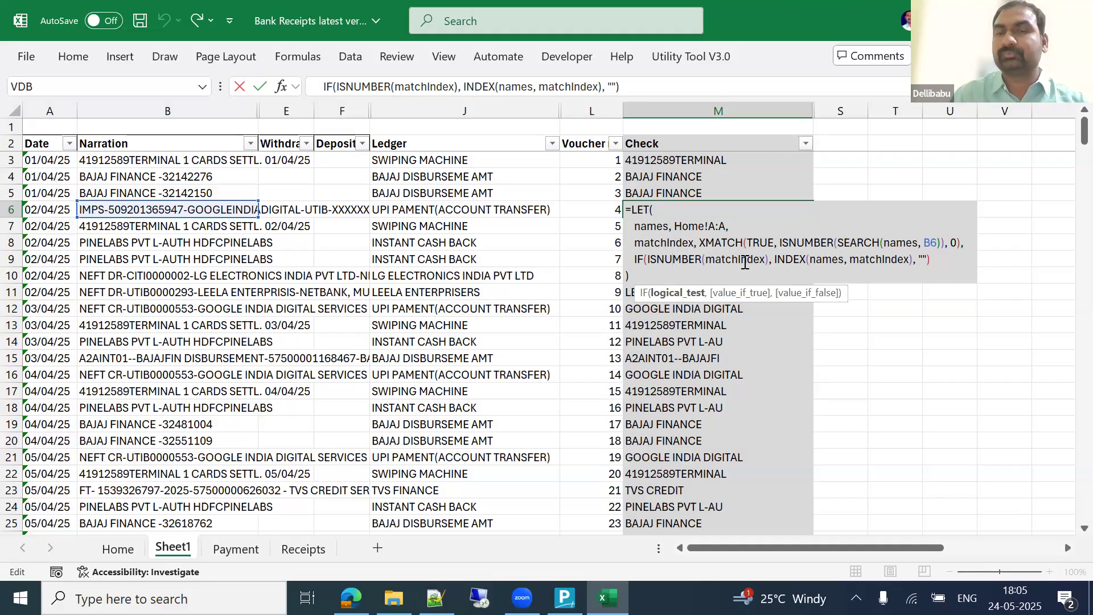
pyautogui.click(794, 261)
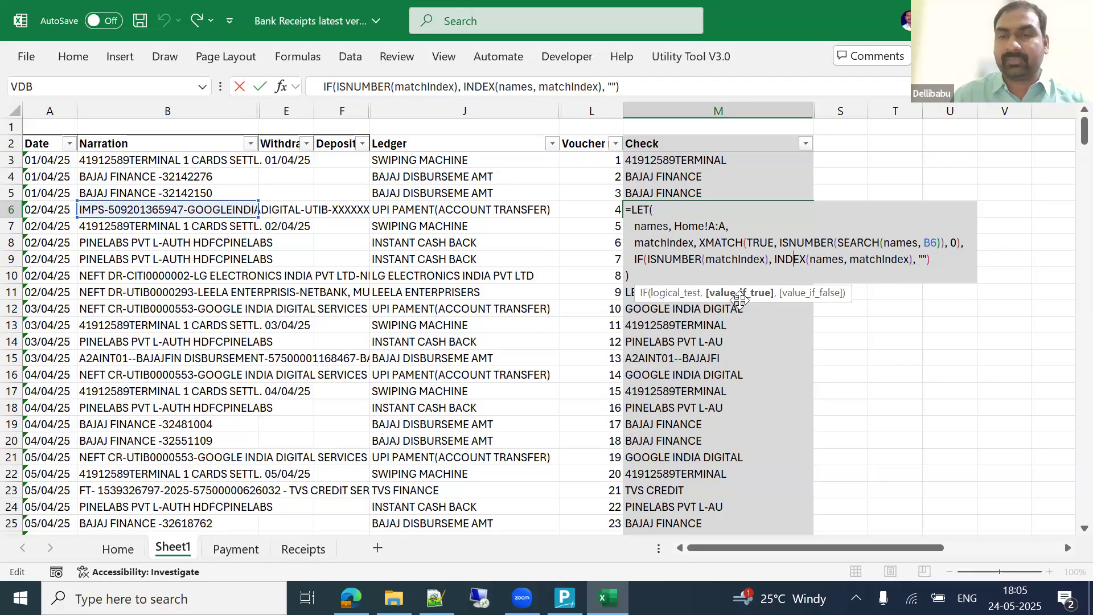
pyautogui.click(818, 263)
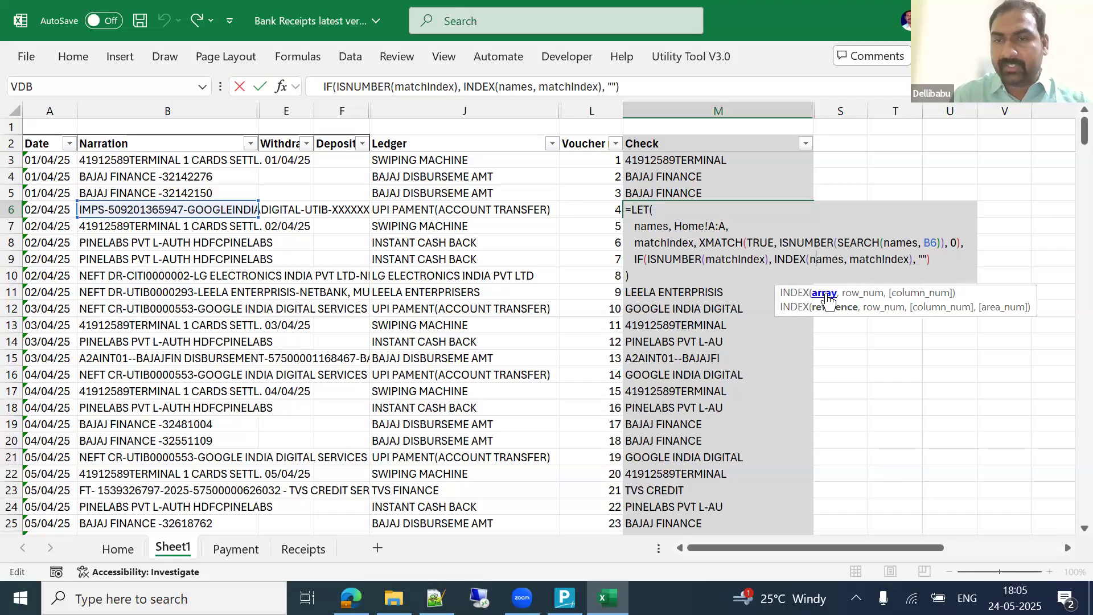
pyautogui.click(860, 293)
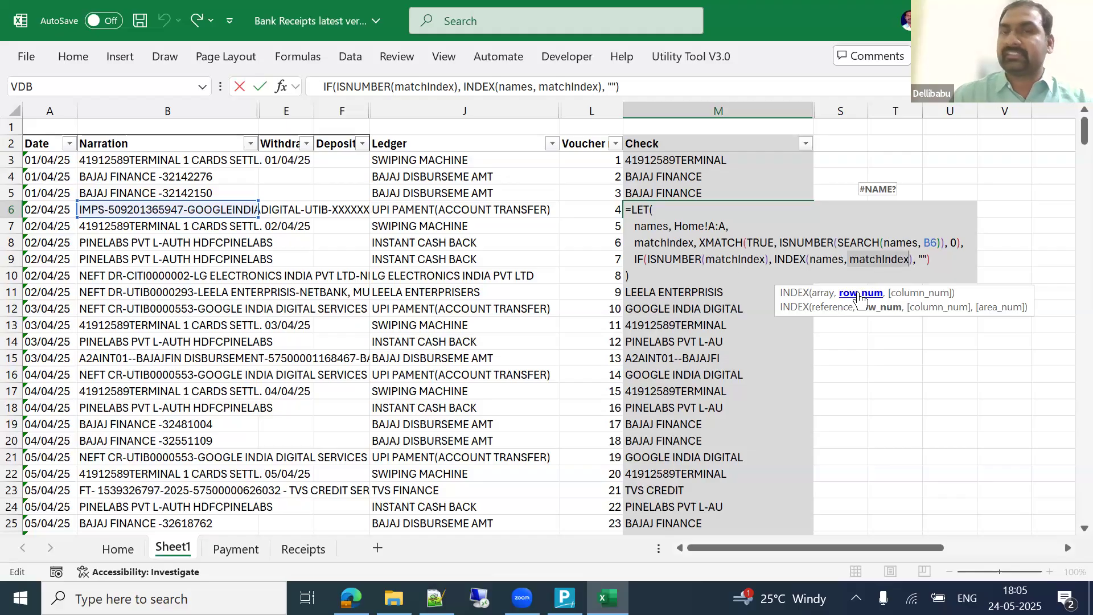
# Step: Commit M6 to return GOOGLEINDIADIGITAL, save Bank Receipts latest ver.xlsx, and close Excel
pyautogui.hotkey('ctrl', 'Return')
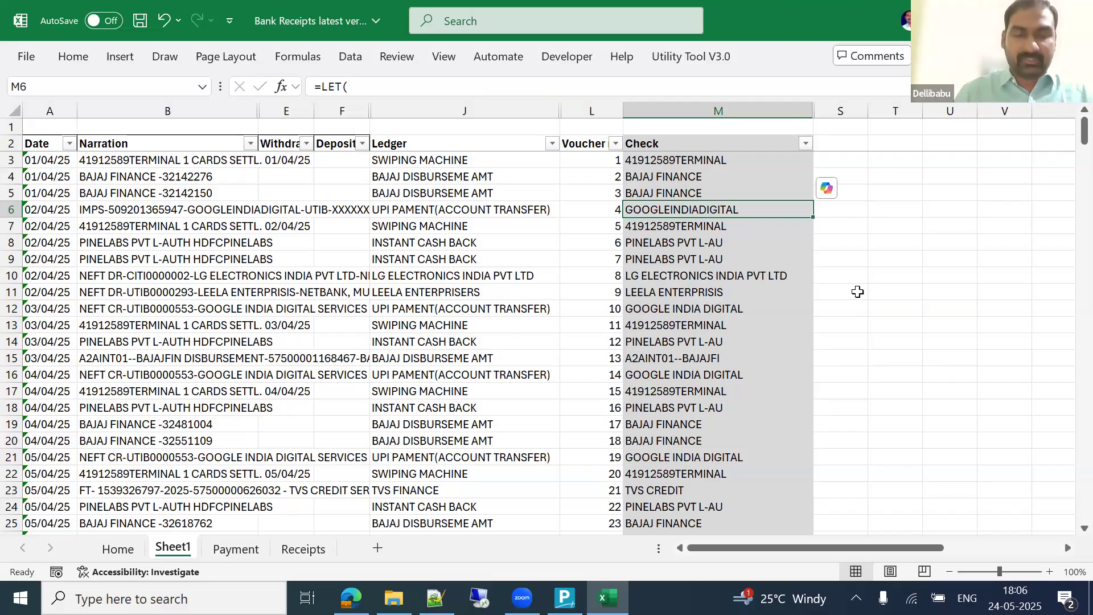
pyautogui.hotkey('ctrl', 's')
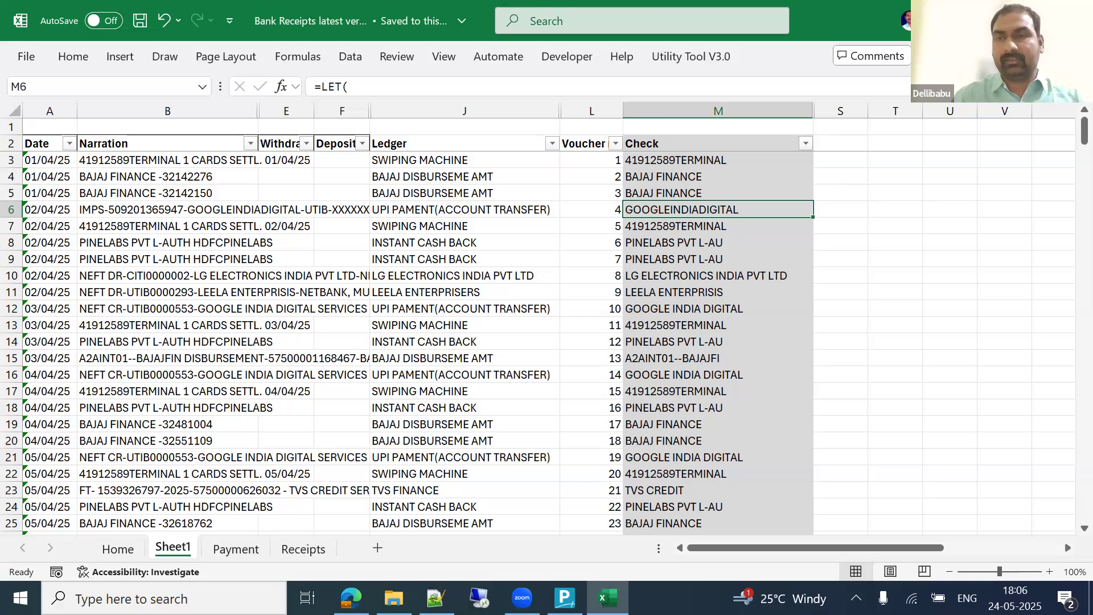
pyautogui.hotkey('alt', 'F4')
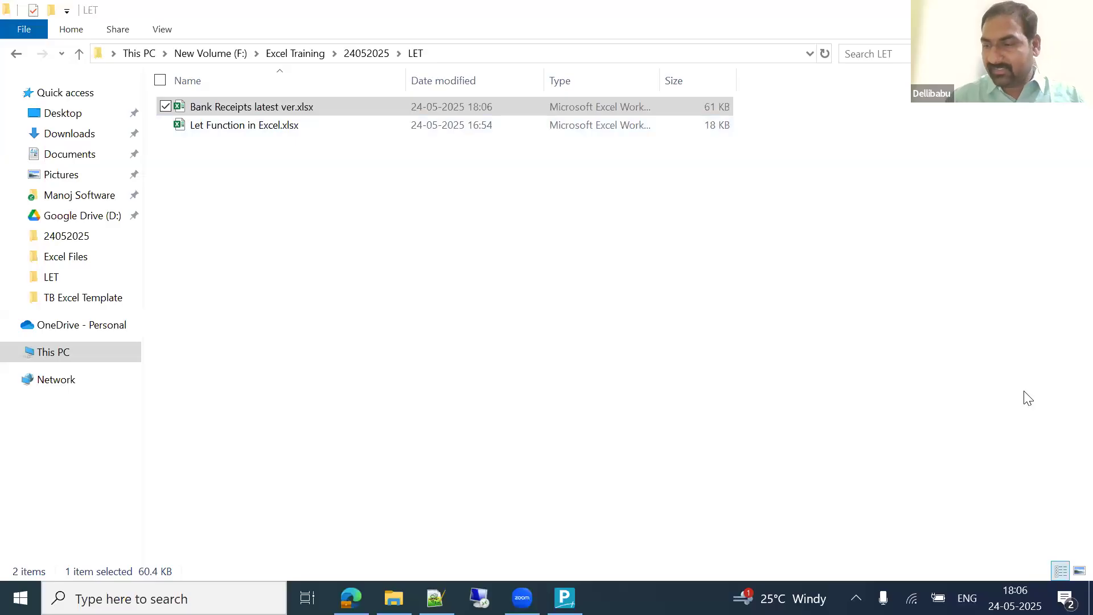
# Step: Leave the LET folder for TallyPrime and bring up Task View of all open windows
pyautogui.click(664, 387)
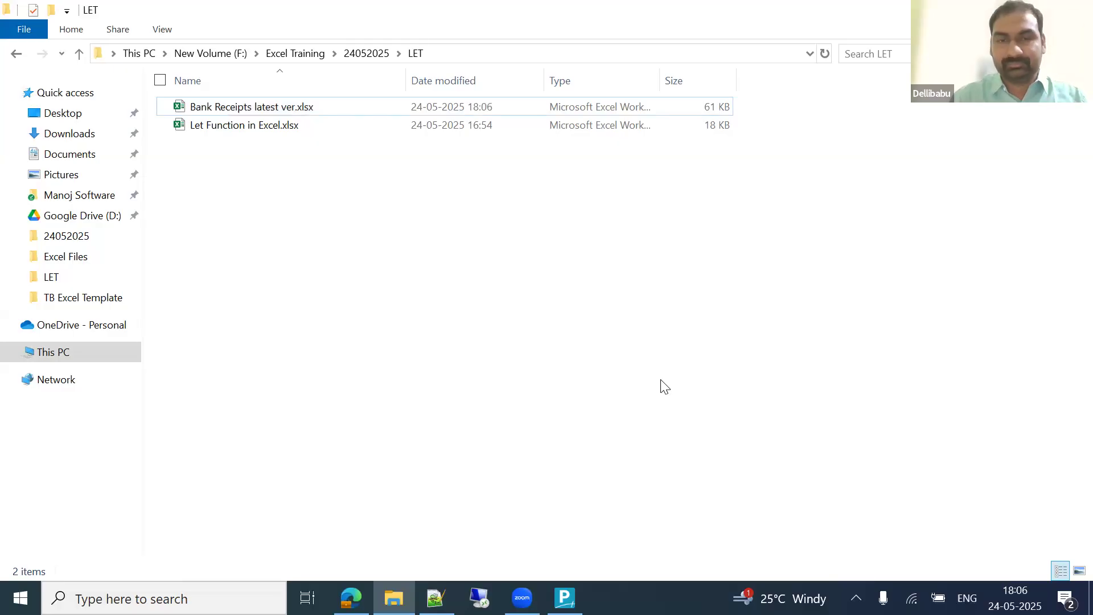
pyautogui.click(565, 598)
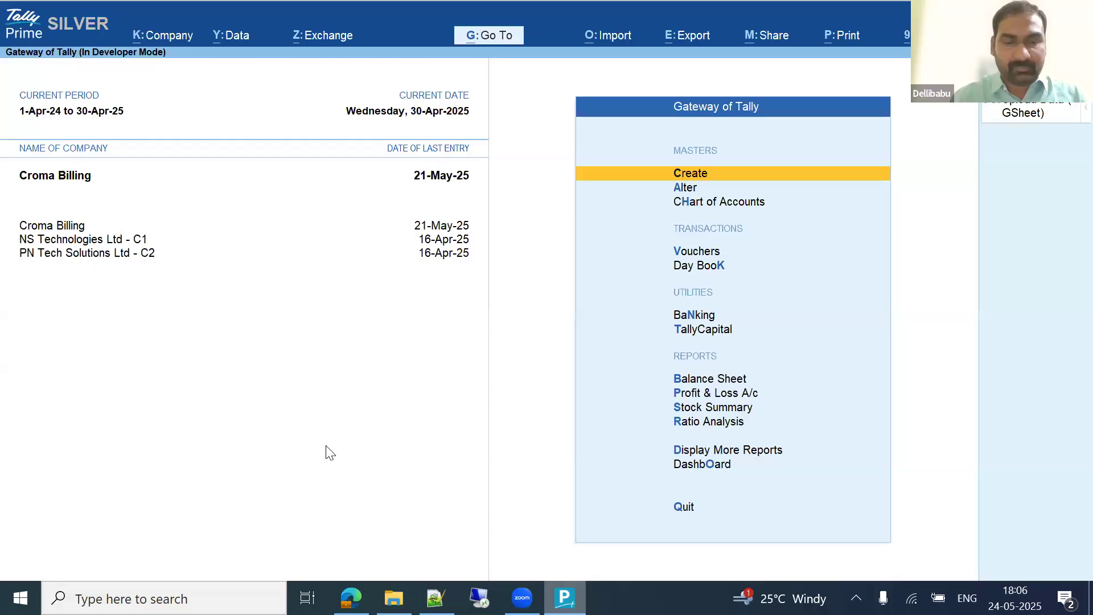
pyautogui.press('super+Tab')
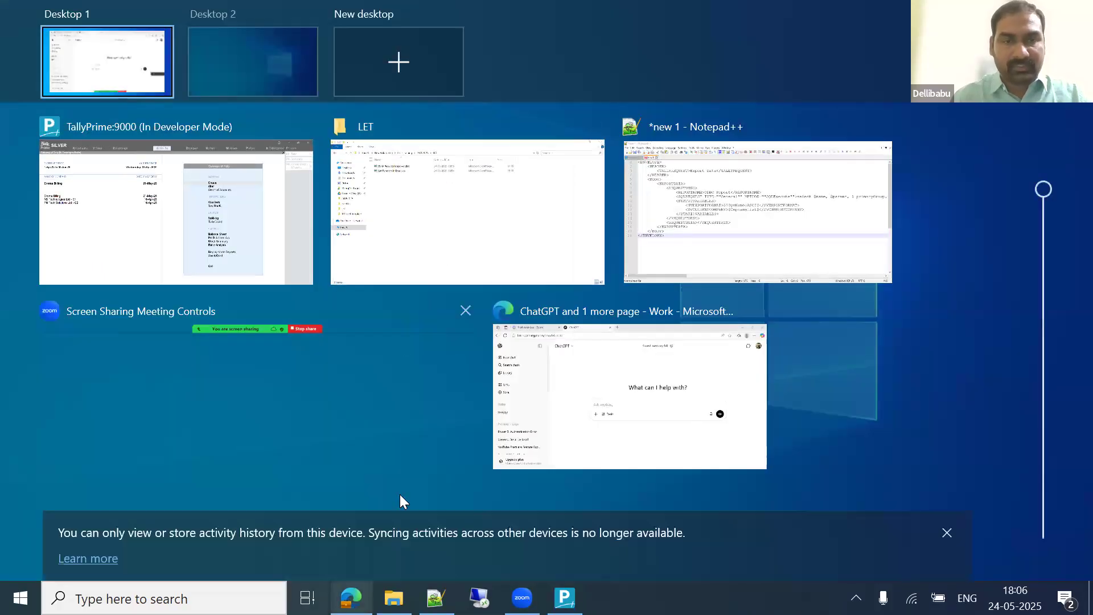
# Step: In Edge, search 'gmail' in a new tab and open Gmail
pyautogui.click(351, 598)
pyautogui.click(351, 598)
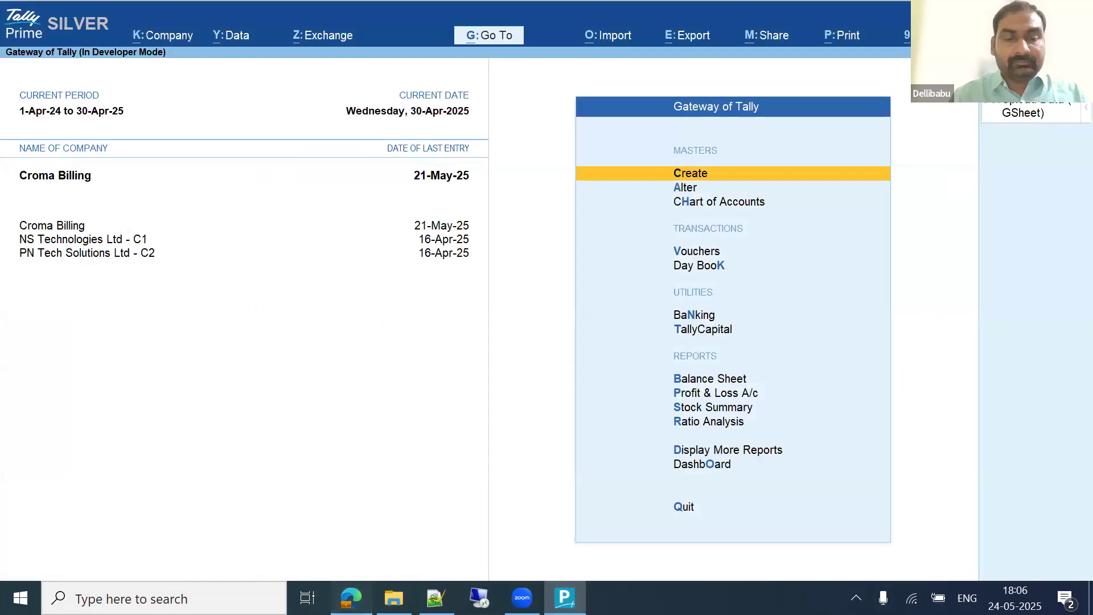
pyautogui.click(351, 598)
pyautogui.click(488, 16)
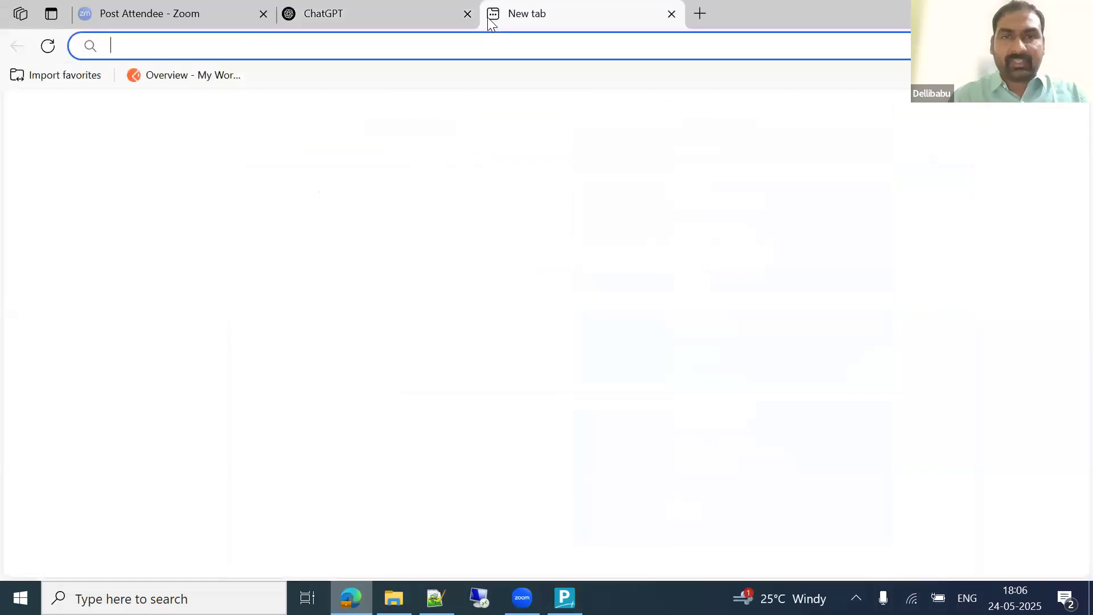
pyautogui.write('gmail')
pyautogui.press('Return')
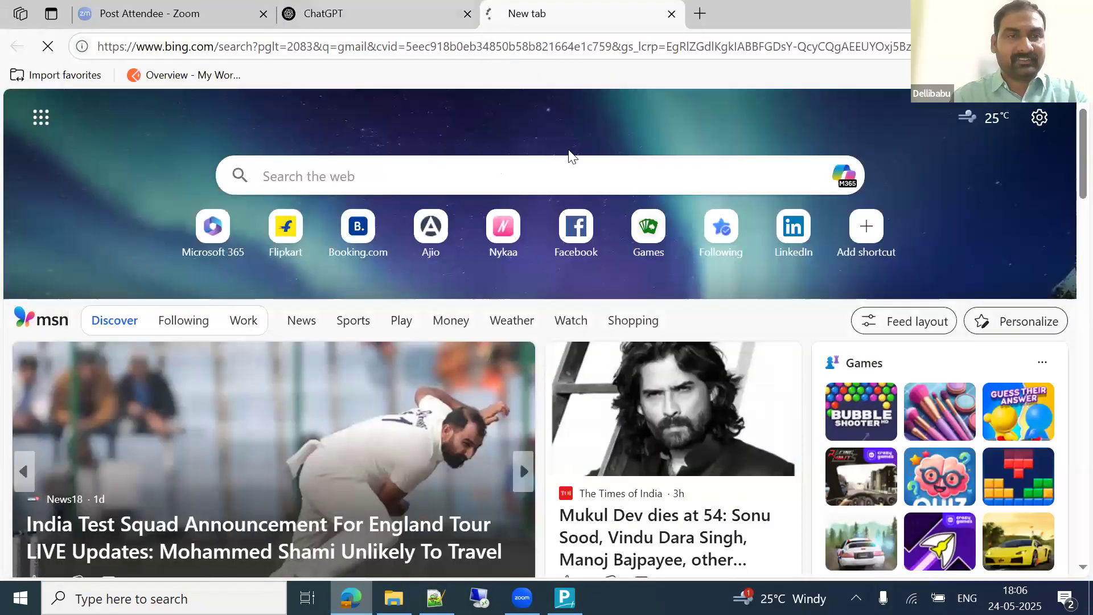
pyautogui.click(322, 275)
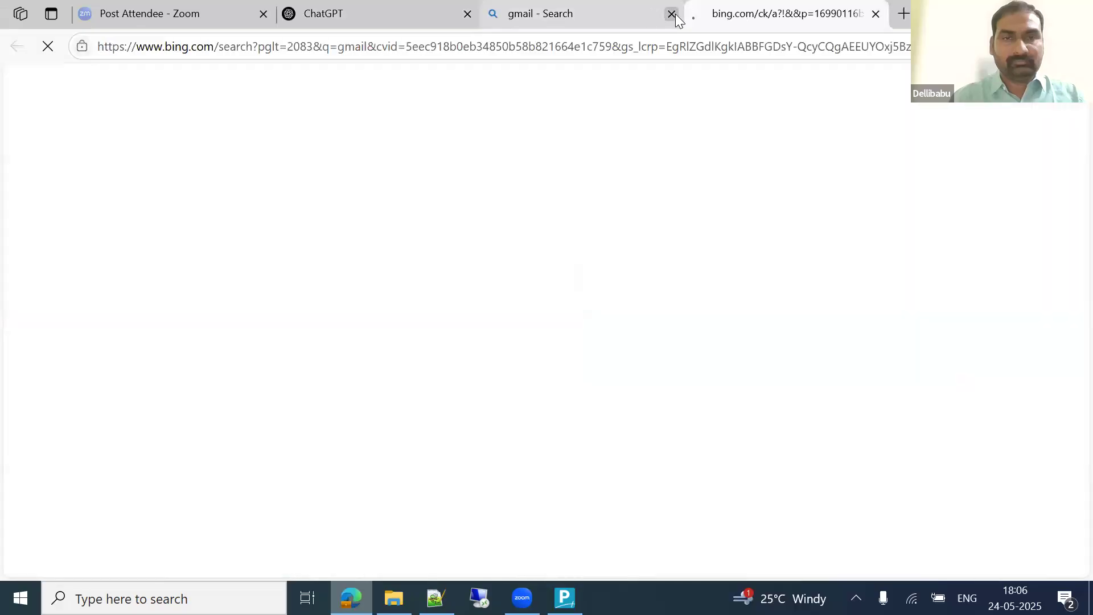
pyautogui.click(671, 15)
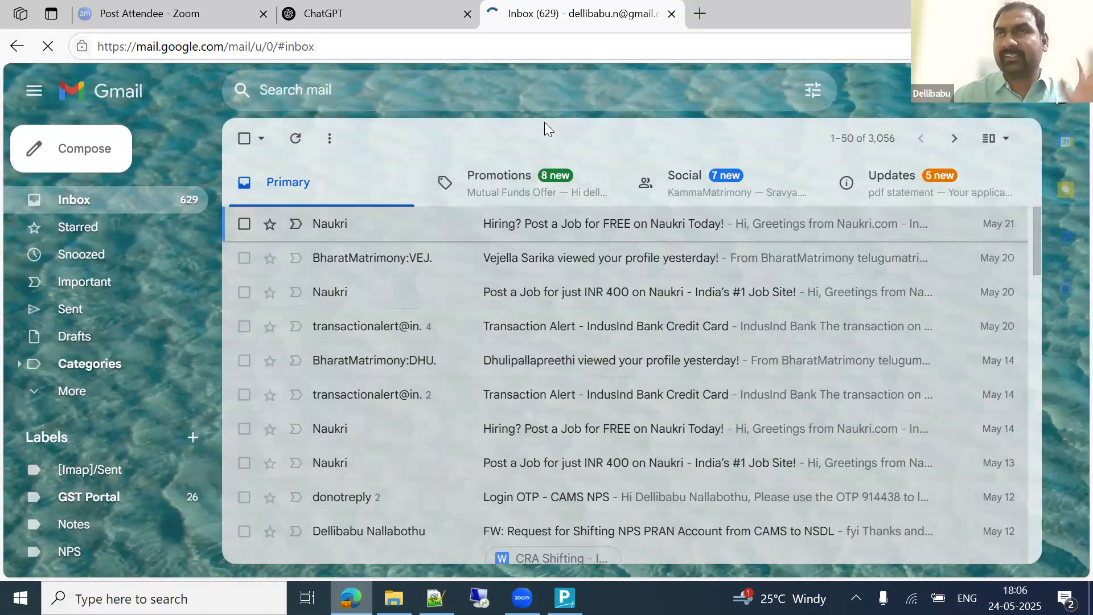
# Step: Open Google Sheets from the Google apps launcher, close the Gmail tab, and return to TallyPrime
pyautogui.click(1019, 90)
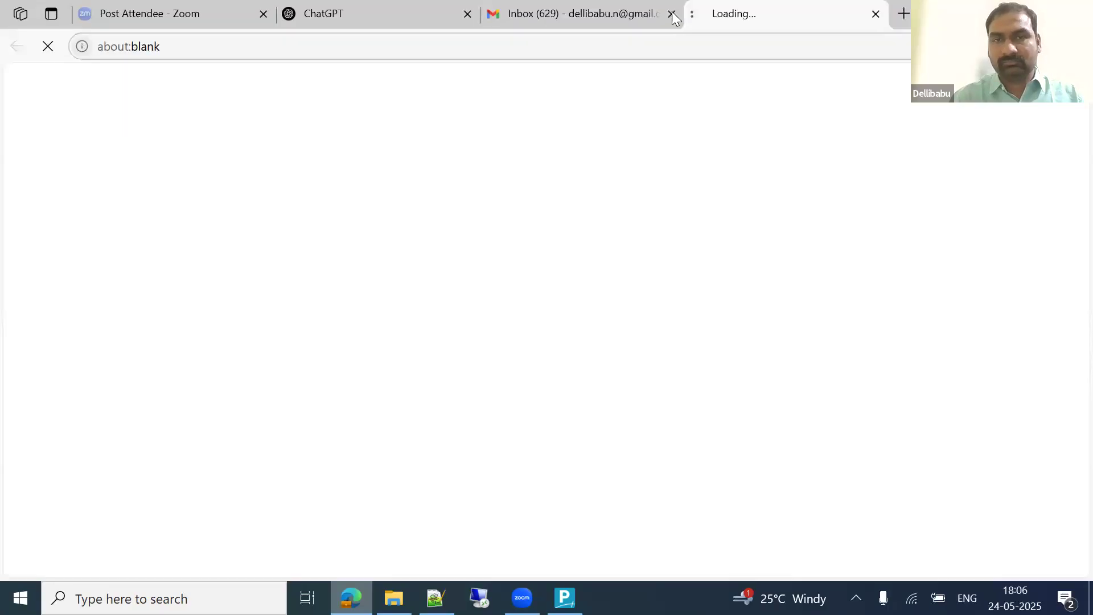
pyautogui.click(672, 14)
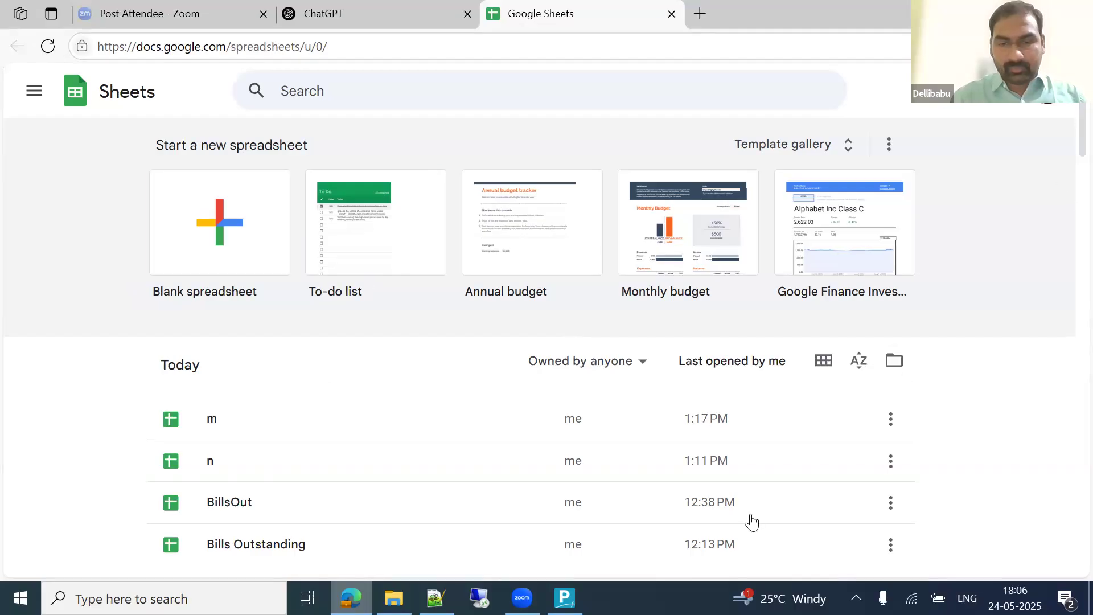
pyautogui.hotkey('alt', 'Tab')
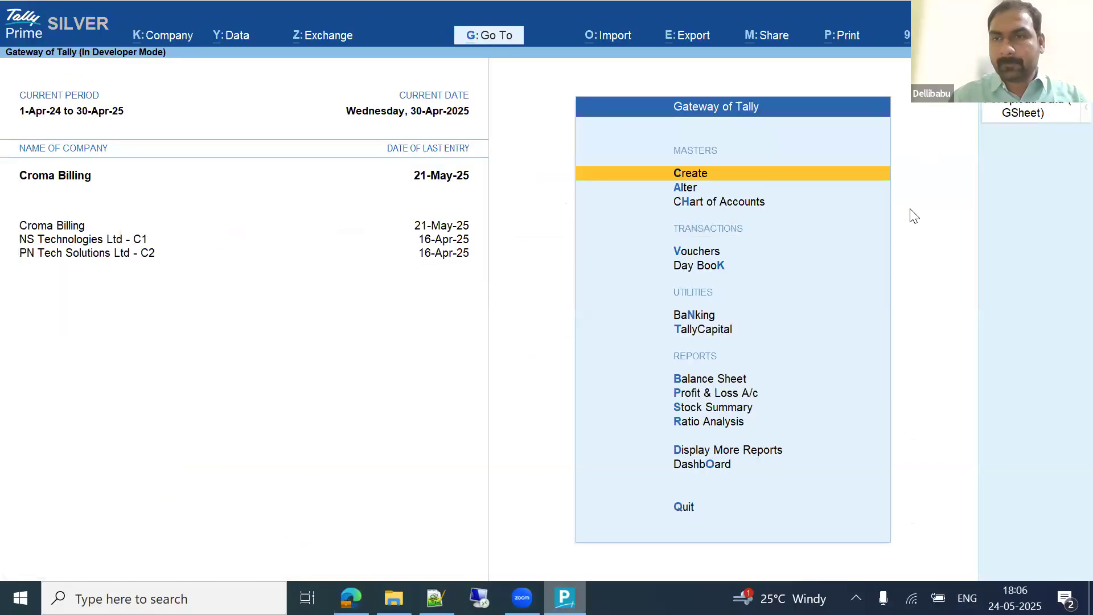
# Step: Confirm Main.txt and import.txt are loaded in TDL Management, then go to the BillsOut sheet in Edge
pyautogui.hotkey('ctrl', 'alt', 't')
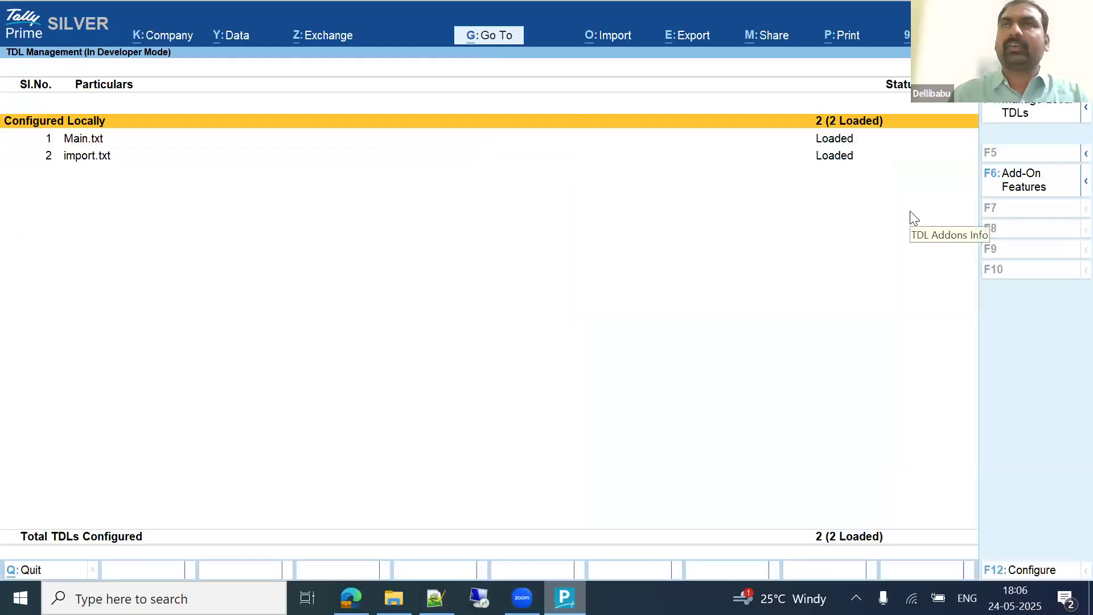
pyautogui.press('Escape')
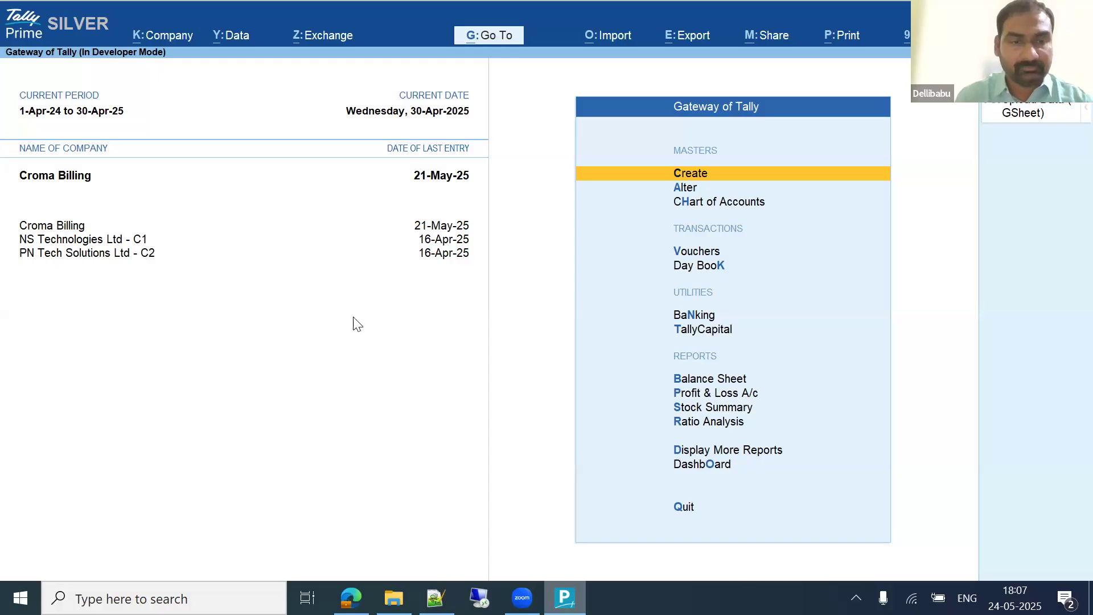
pyautogui.hotkey('alt', 'Tab')
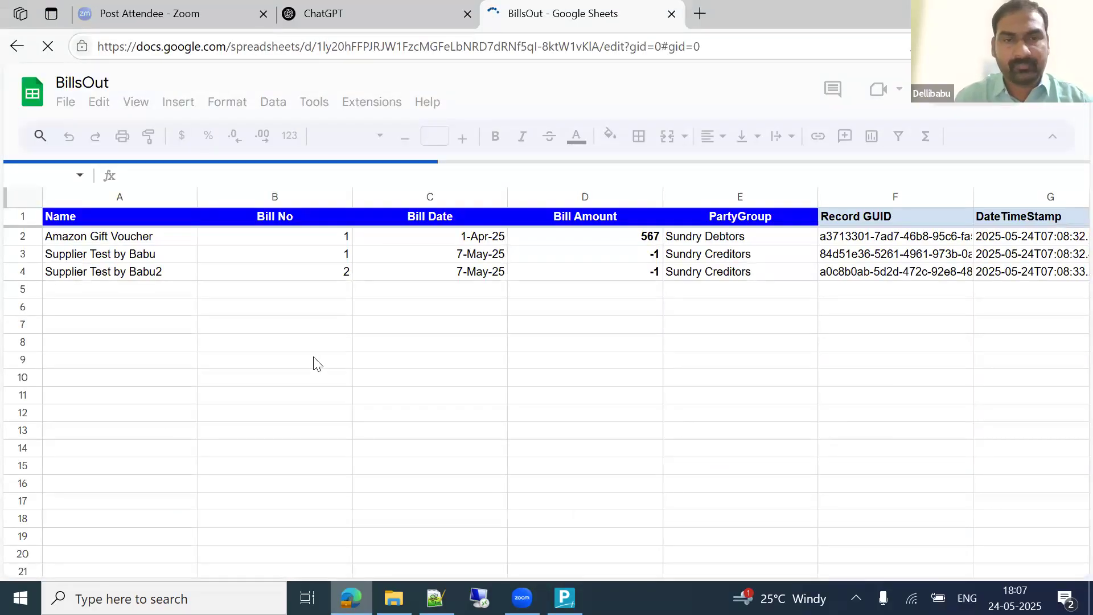
# Step: Select rows 2–5 of BillsOut and delete them, leaving only the header row
pyautogui.click(124, 239)
pyautogui.hotkey('ctrl', 'shift', 'Down')
pyautogui.hotkey('shift', 'Down')
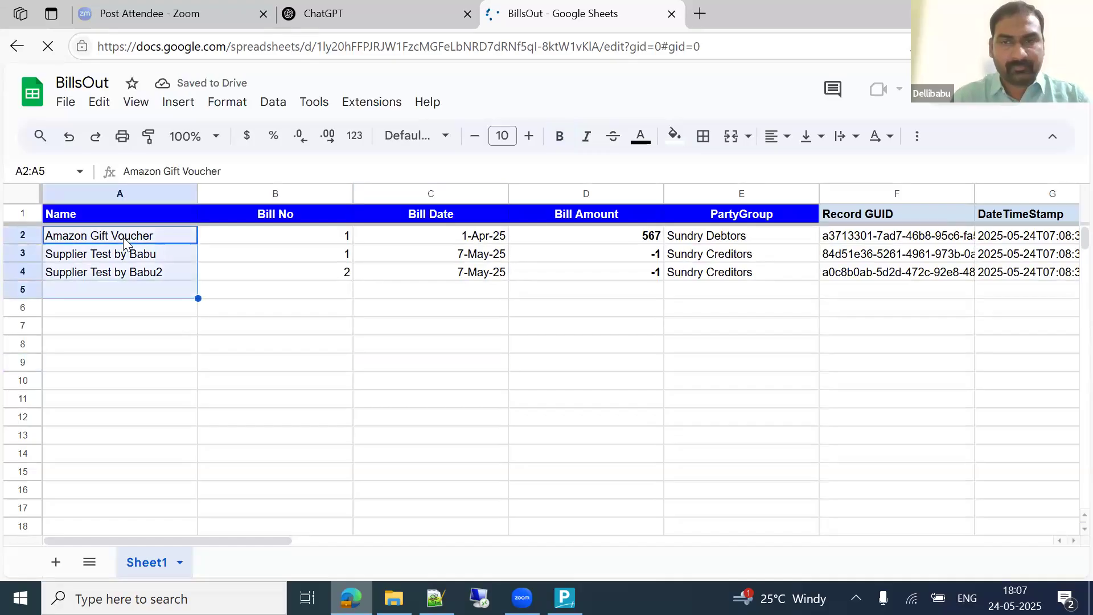
pyautogui.hotkey('shift', 'space')
pyautogui.rightClick(243, 236)
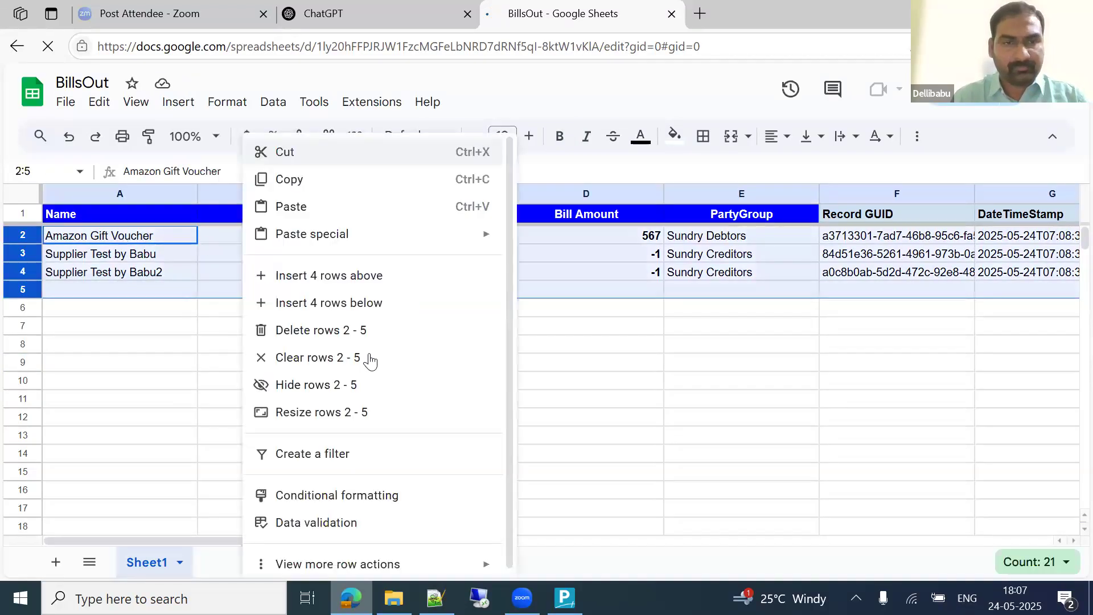
pyautogui.click(316, 331)
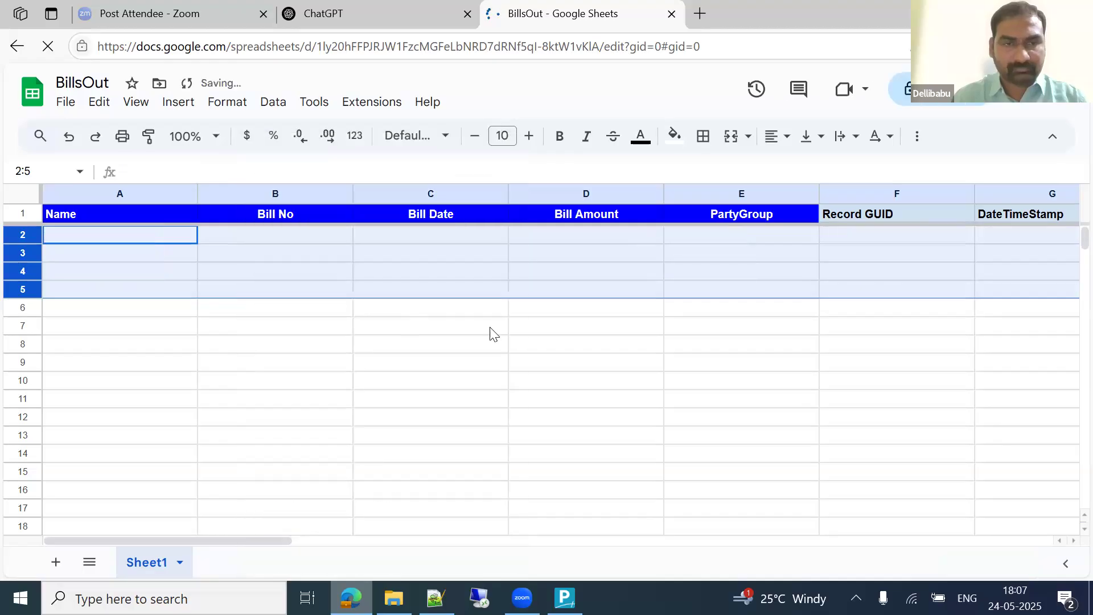
pyautogui.click(319, 344)
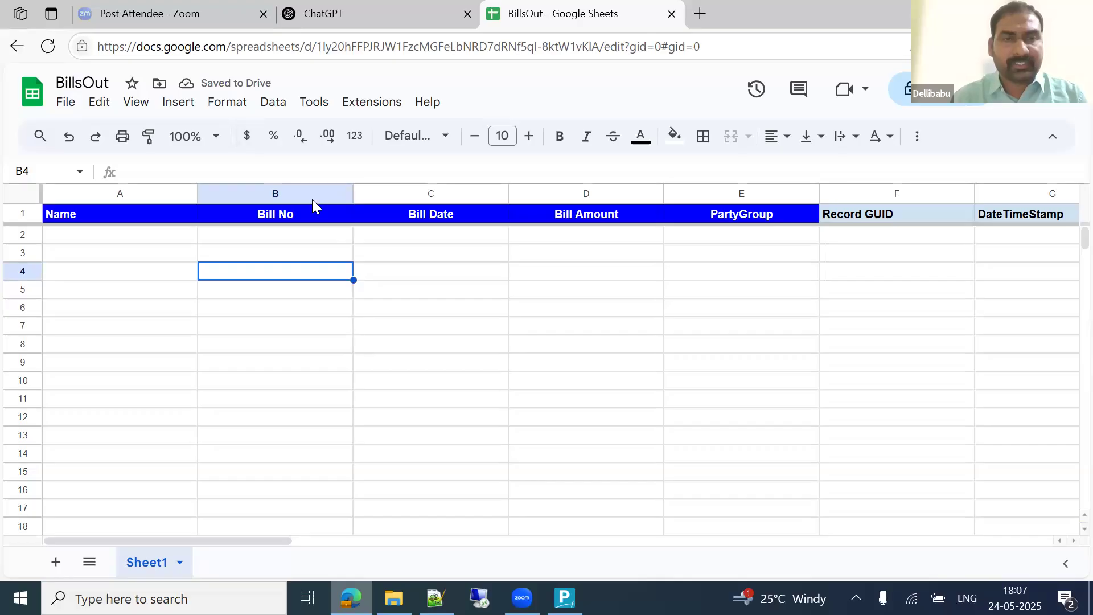
pyautogui.click(370, 103)
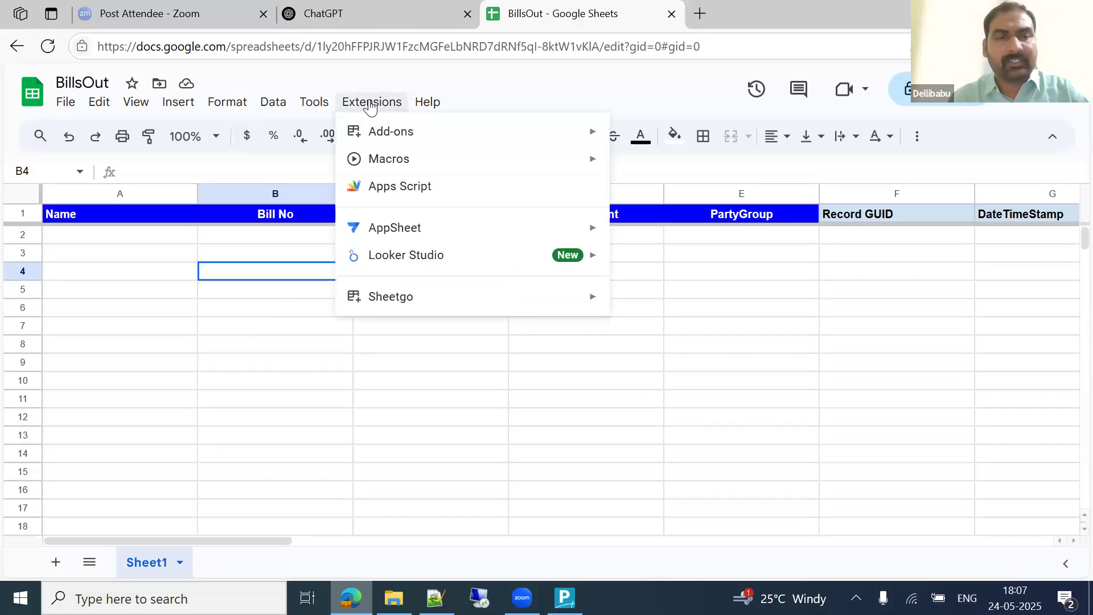
# Step: Open the sheet's Apps Script project and look over the isDuplicate getValues code
pyautogui.click(383, 190)
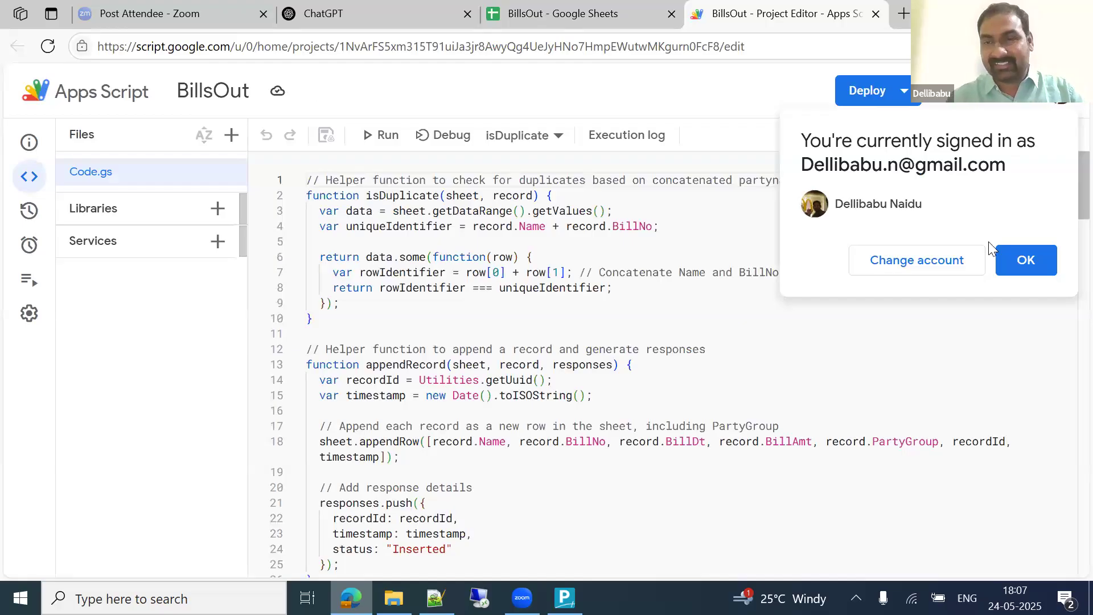
pyautogui.click(1026, 261)
pyautogui.click(703, 211)
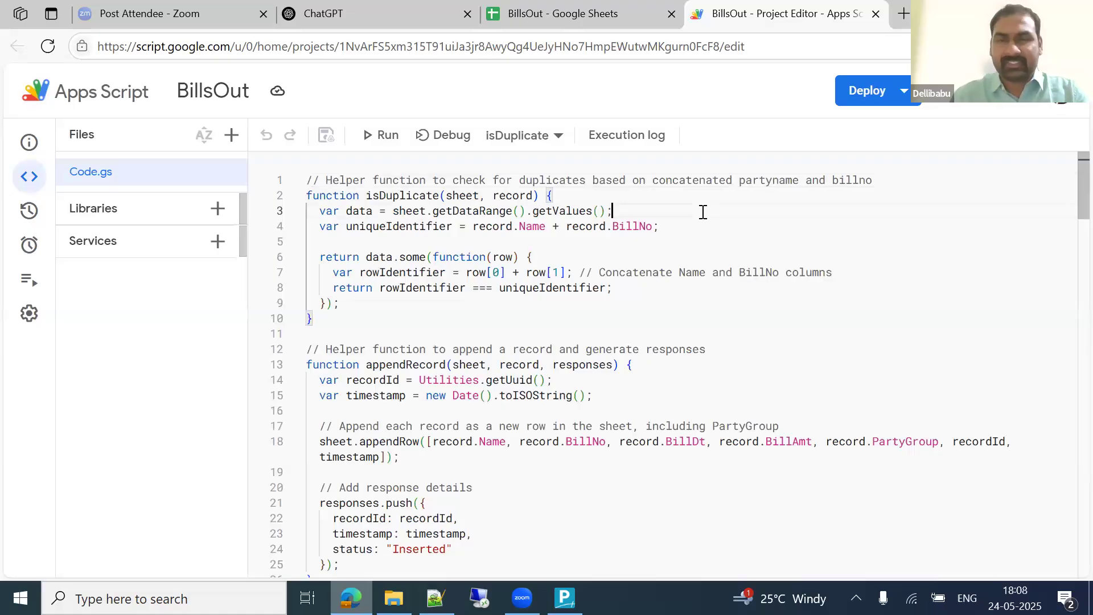
pyautogui.press('Down')
pyautogui.press('Down')
pyautogui.press('Down')
pyautogui.press('Down')
pyautogui.press('Down')
pyautogui.press('Down')
pyautogui.press('Down')
pyautogui.press('Down')
pyautogui.press('Down')
pyautogui.press('Down')
pyautogui.press('Down')
pyautogui.press('Down')
pyautogui.press('Down')
pyautogui.press('Down')
pyautogui.press('Down')
pyautogui.press('Down')
pyautogui.press('Down')
pyautogui.press('Down')
pyautogui.press('Down')
pyautogui.press('Down')
pyautogui.press('Down')
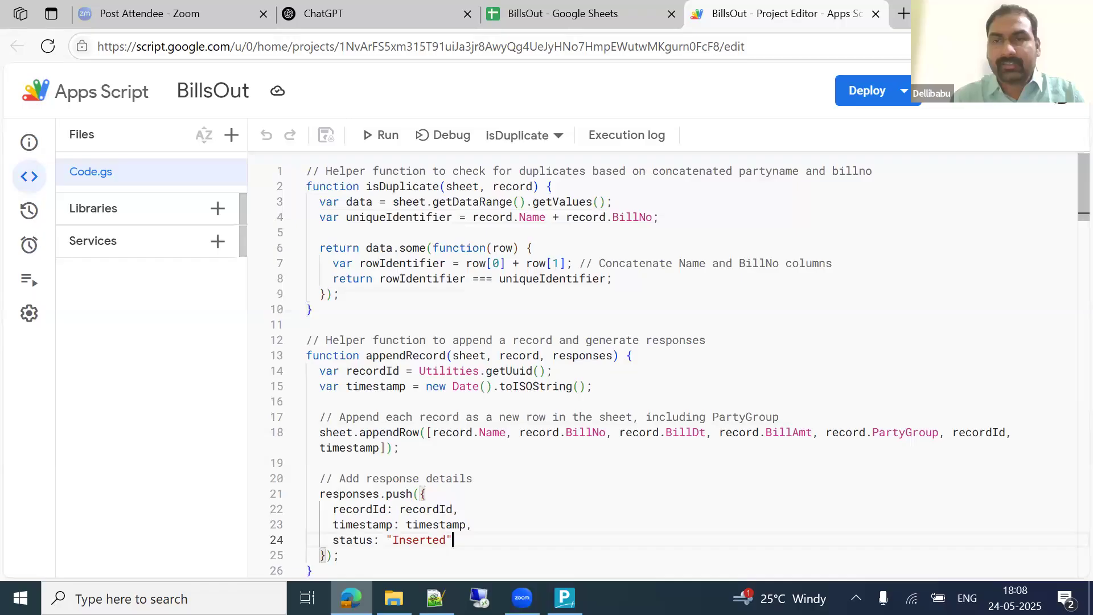
# Step: Copy the V1 web app's deployment ID from Manage deployments, then return to TallyPrime
pyautogui.click(904, 91)
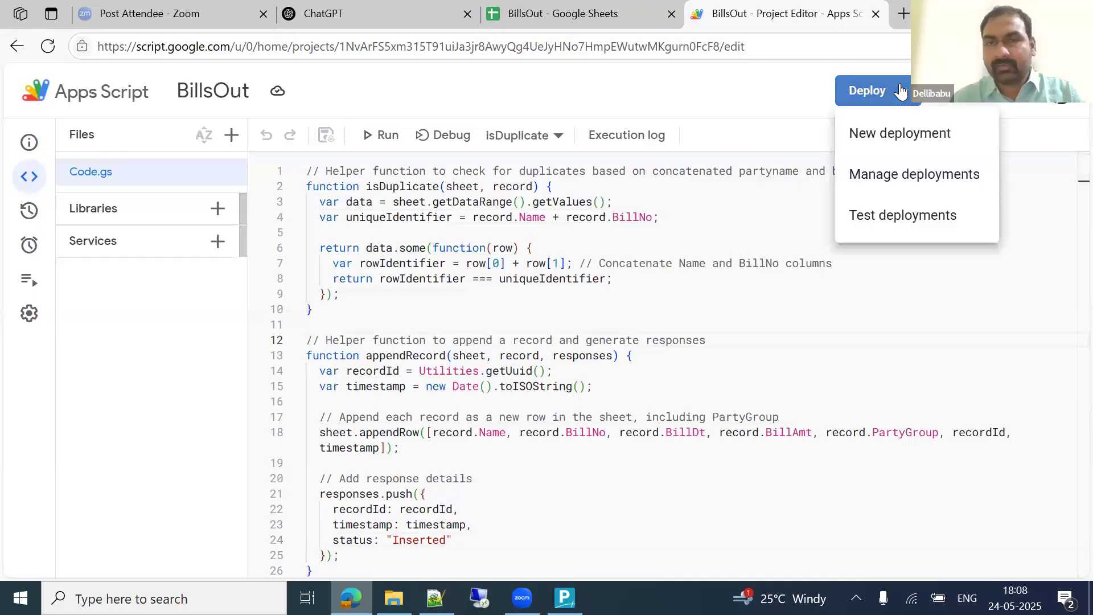
pyautogui.click(906, 175)
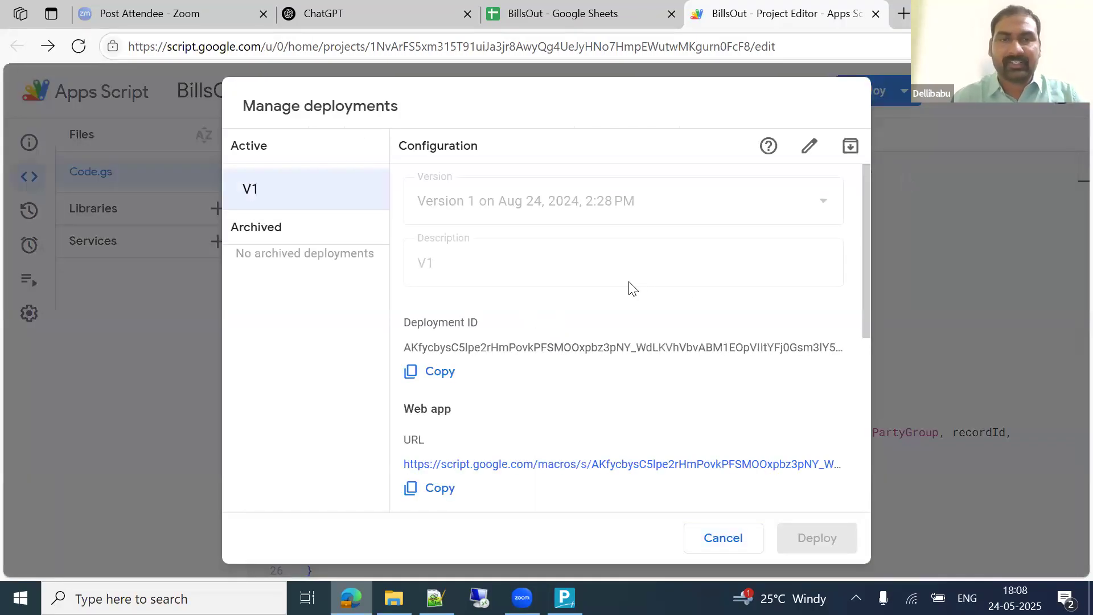
pyautogui.click(432, 380)
pyautogui.click(716, 537)
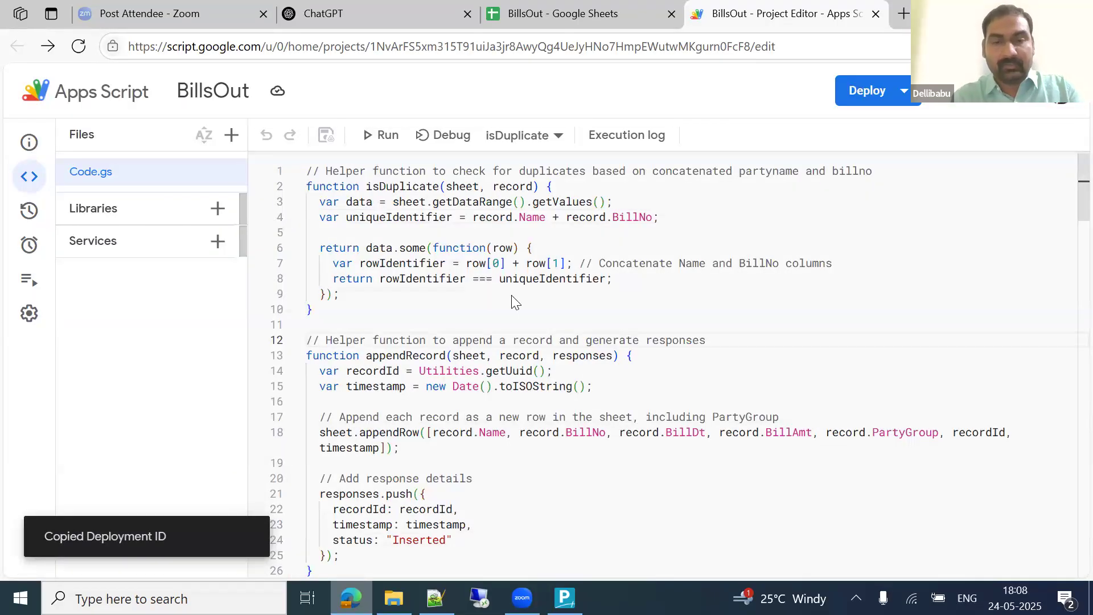
pyautogui.hotkey('alt', 'Tab')
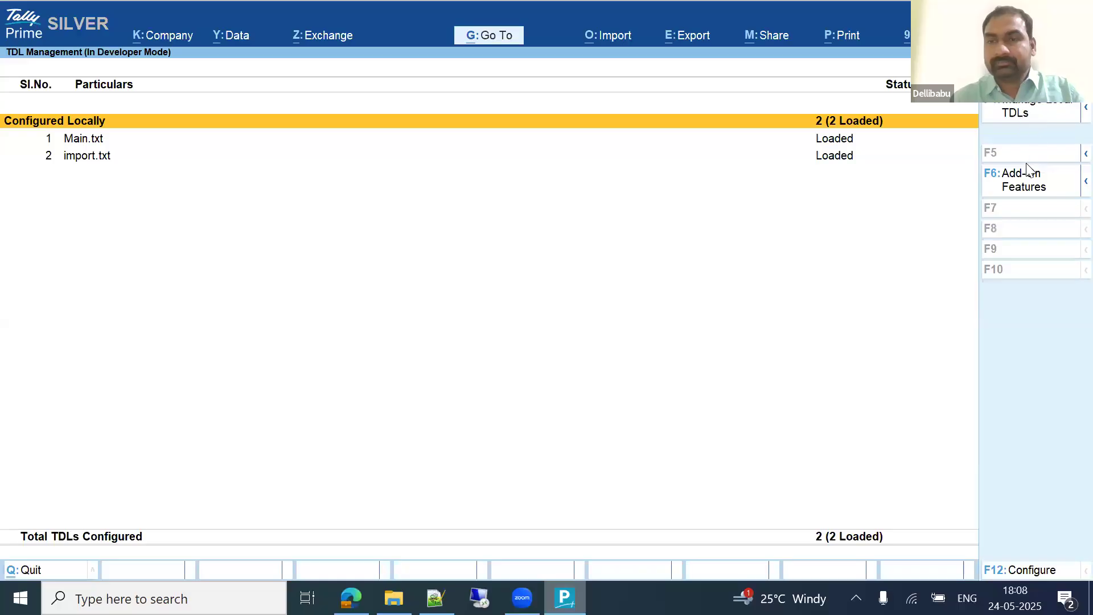
# Step: Review the Upload Data to Google Sheet add-on settings and accept them
pyautogui.click(1025, 184)
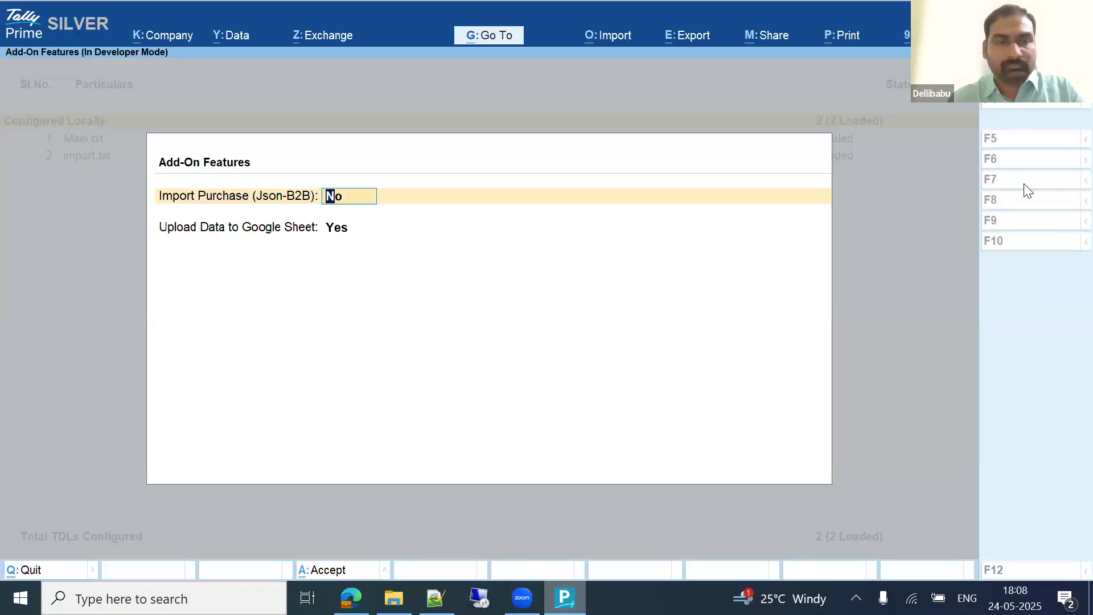
pyautogui.press('Return')
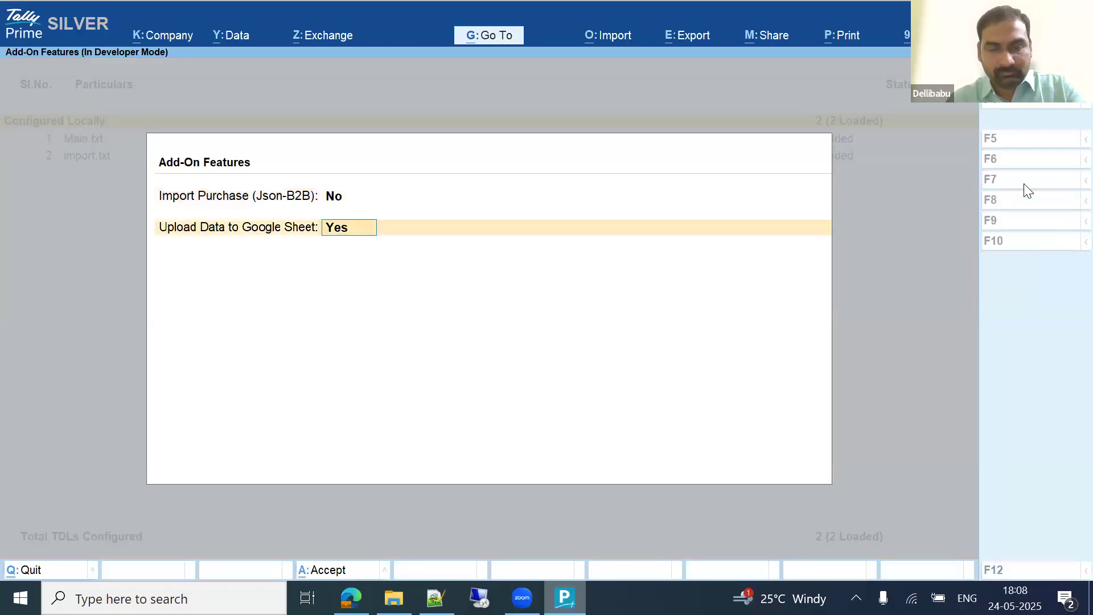
pyautogui.press('Return')
pyautogui.press('Return')
pyautogui.press('y')
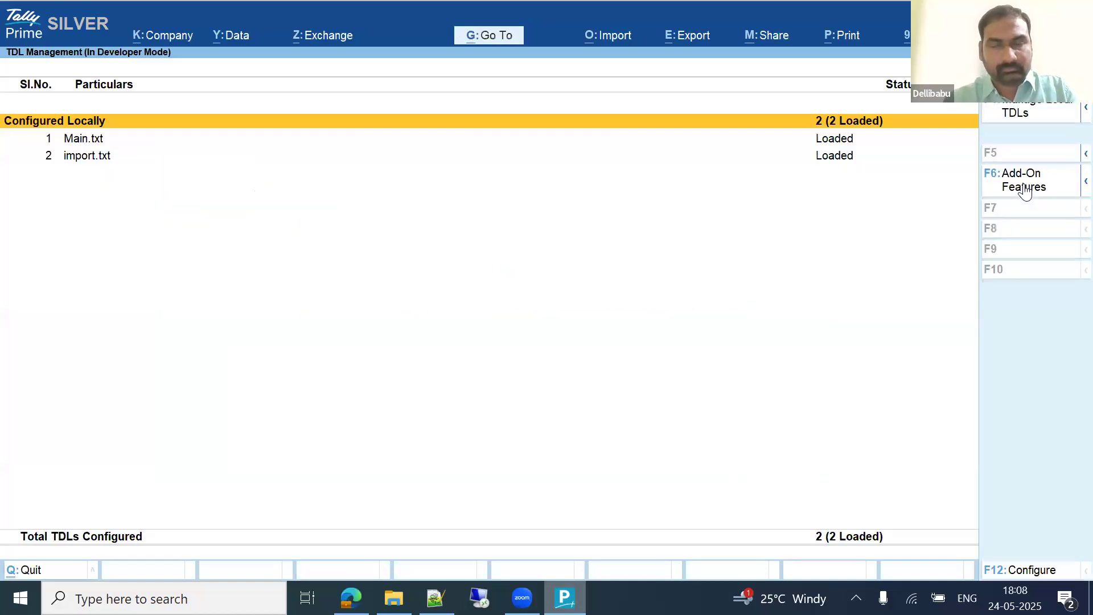
pyautogui.press('Escape')
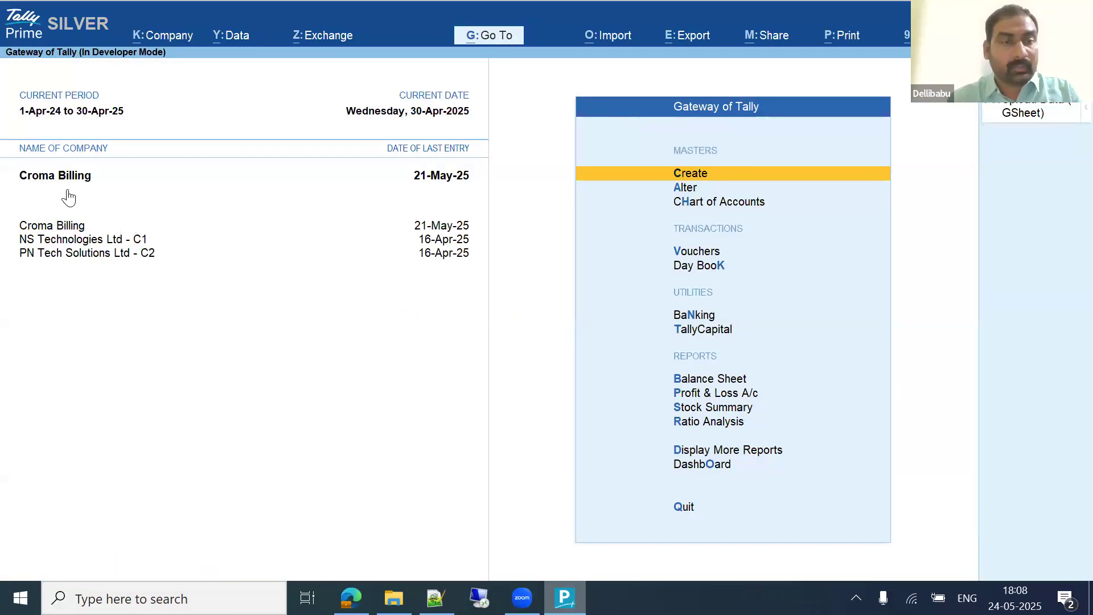
# Step: Browse the Account Books reports under Display More Reports
pyautogui.press('d')
pyautogui.press('Down')
pyautogui.press('Down')
pyautogui.press('Down')
pyautogui.press('Down')
pyautogui.press('Return')
pyautogui.press('Down')
pyautogui.press('Down')
pyautogui.press('Down')
pyautogui.press('Down')
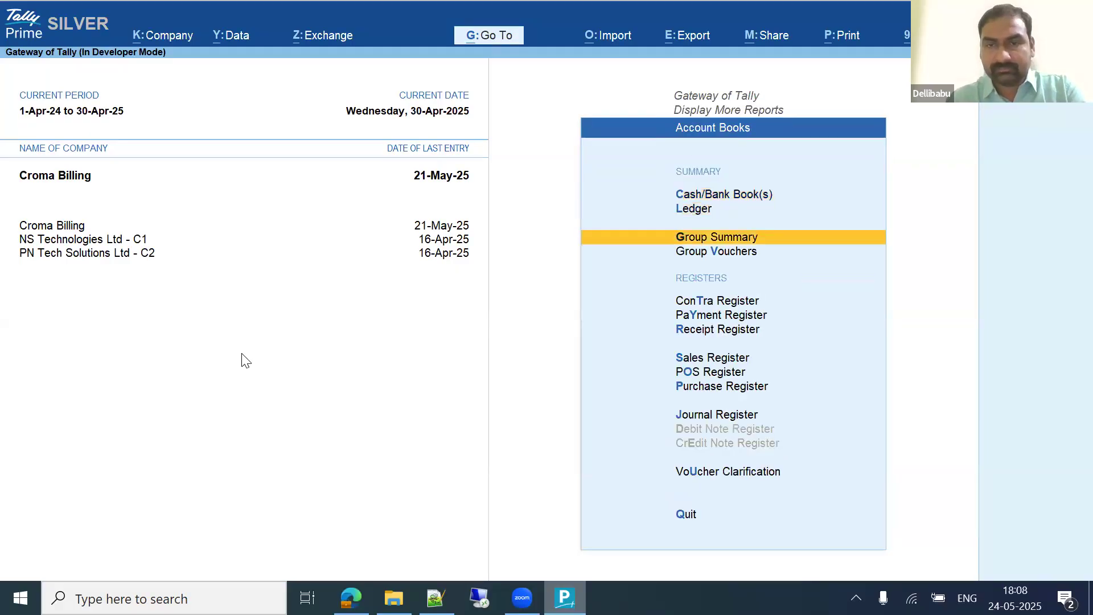
pyautogui.press('Escape')
# Step: View the Bills Receivable and Bills Payable outstandings reports
pyautogui.press('Down')
pyautogui.press('Return')
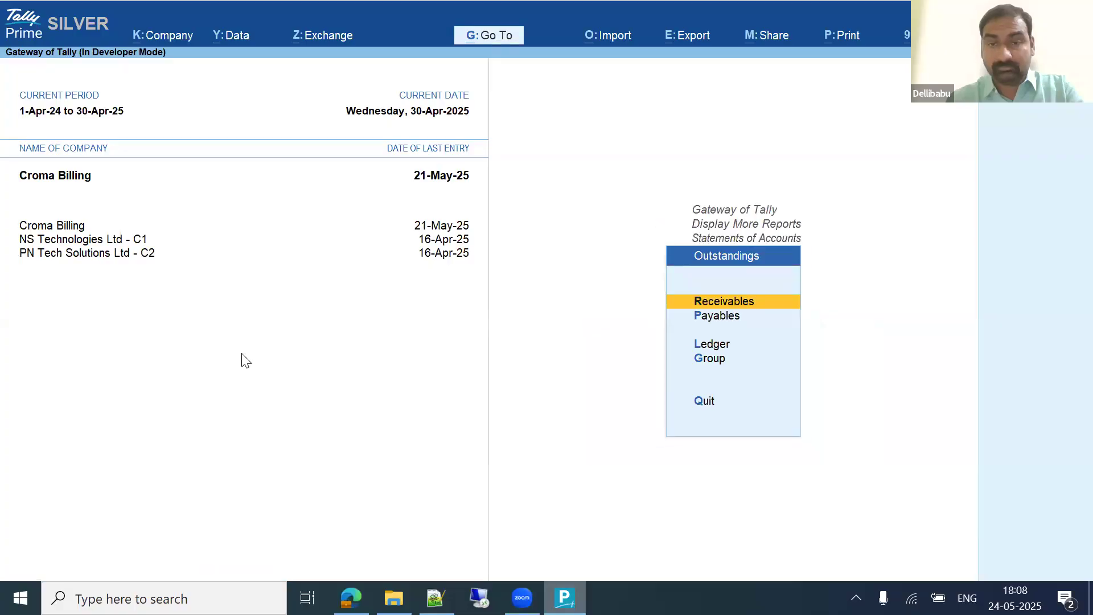
pyautogui.press('Return')
pyautogui.press('Escape')
pyautogui.press('Down')
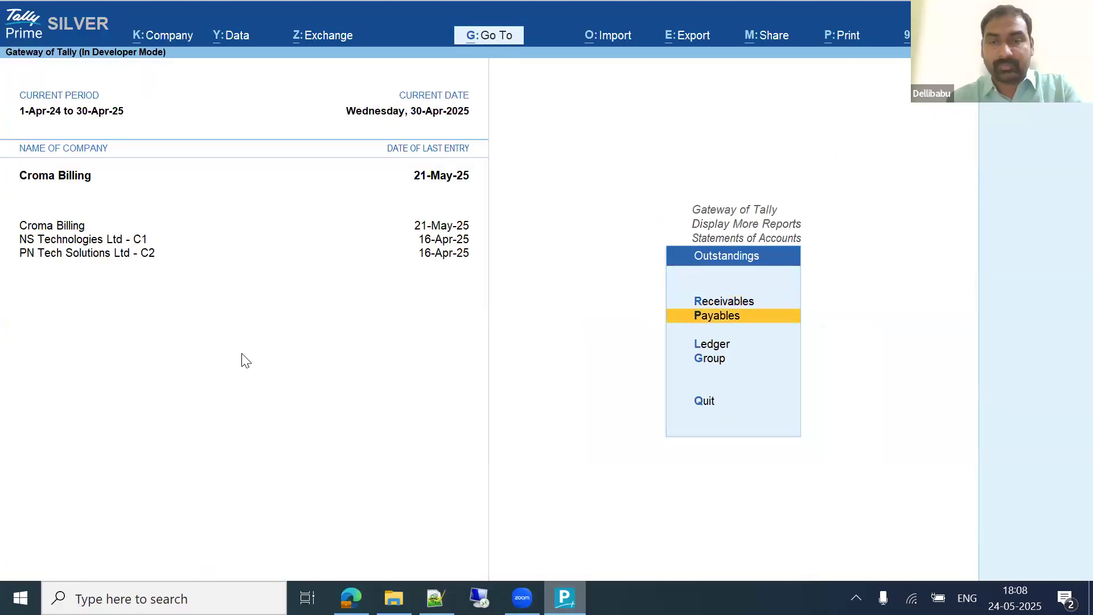
pyautogui.press('Return')
pyautogui.press('Escape')
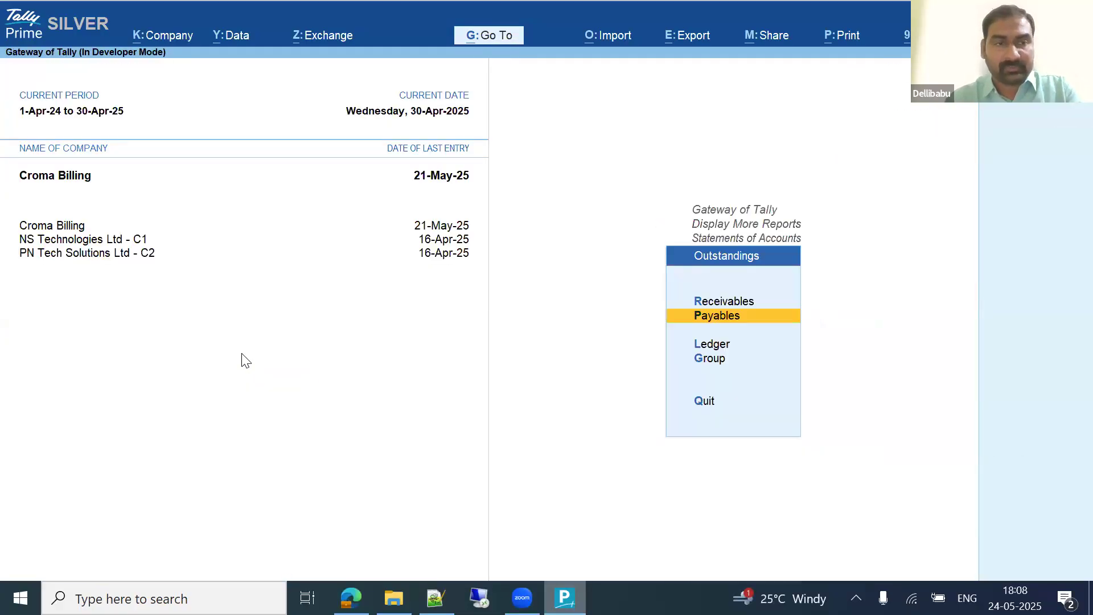
pyautogui.press('Escape')
pyautogui.press('Escape')
pyautogui.press('Escape')
pyautogui.press('Escape')
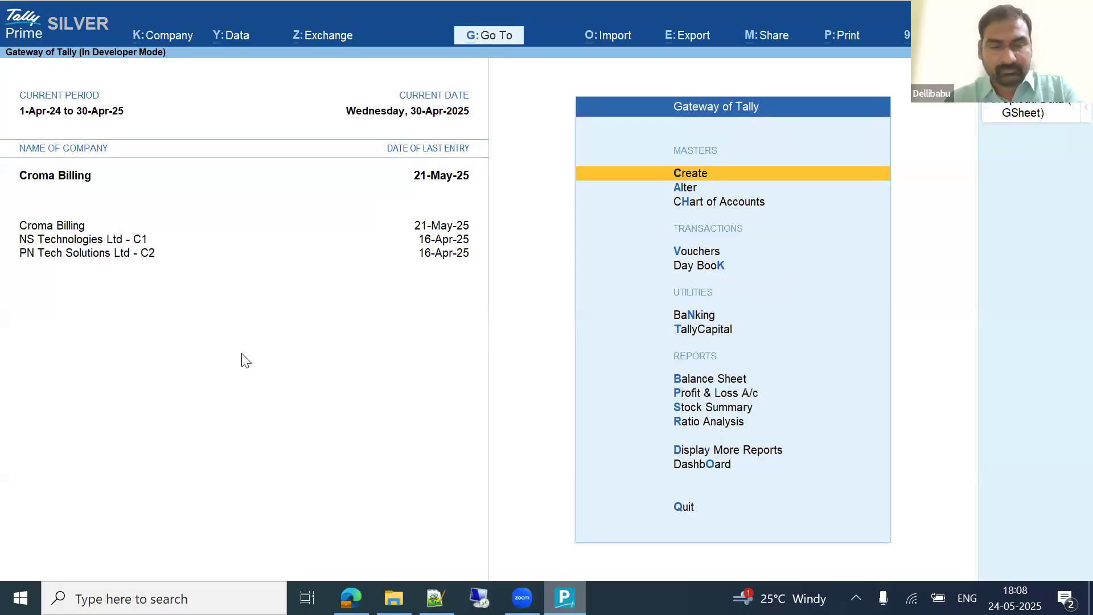
# Step: Set the period to start 1-4-2023 and upload bills outstanding to the Google Sheet
pyautogui.hotkey('alt', 'F2')
pyautogui.write('a23')
pyautogui.press('Return')
pyautogui.press('Return')
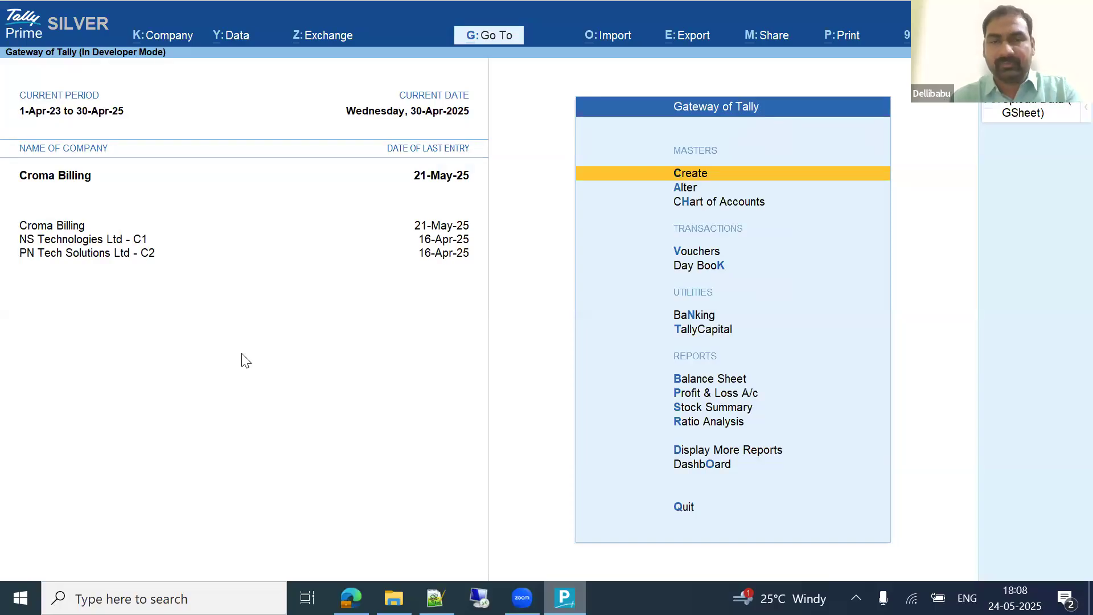
pyautogui.click(1040, 111)
pyautogui.press('Return')
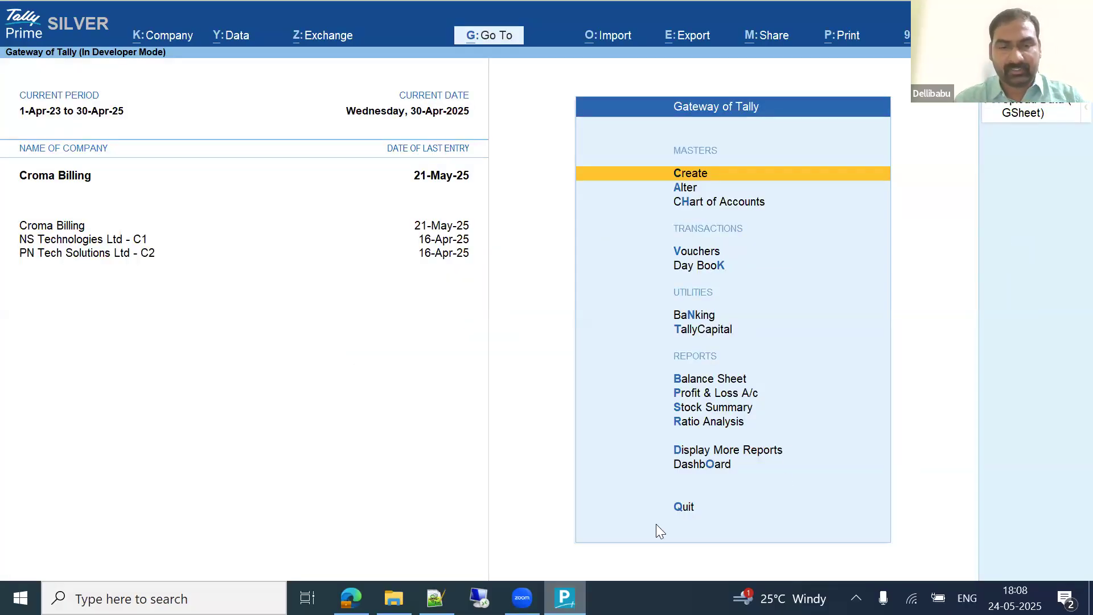
pyautogui.hotkey('alt', 'Tab')
# Step: Check that BillsOut holds only the Amazon Gift Voucher bill (no. 1, 567) with empty rows below
pyautogui.click(557, 13)
pyautogui.click(504, 295)
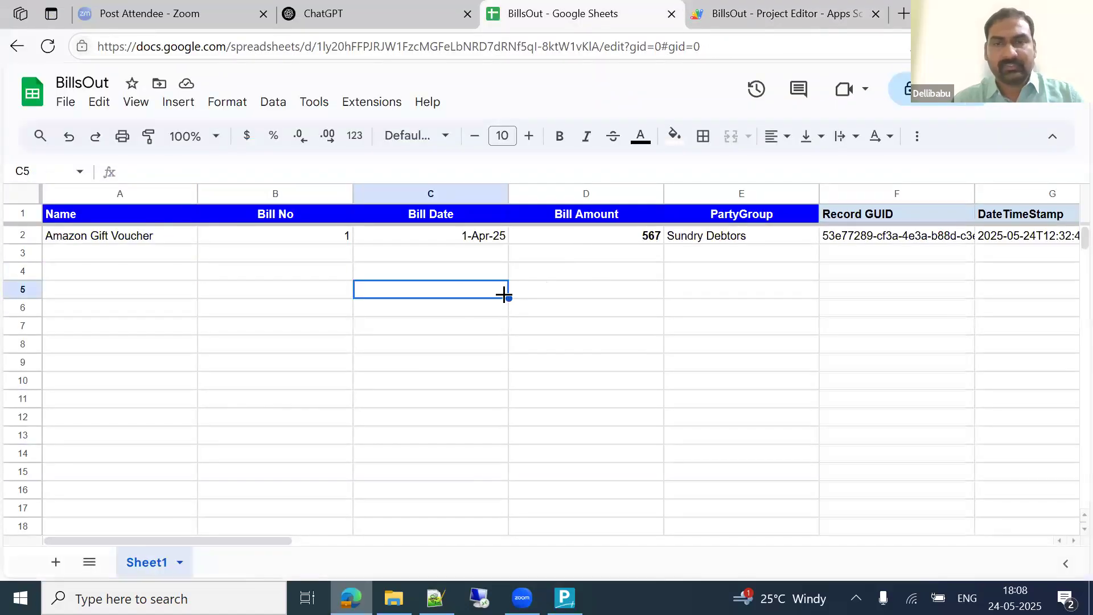
pyautogui.hotkey('ctrl', 'Left')
pyautogui.hotkey('ctrl', 'Up')
pyautogui.press('Right')
pyautogui.press('Right')
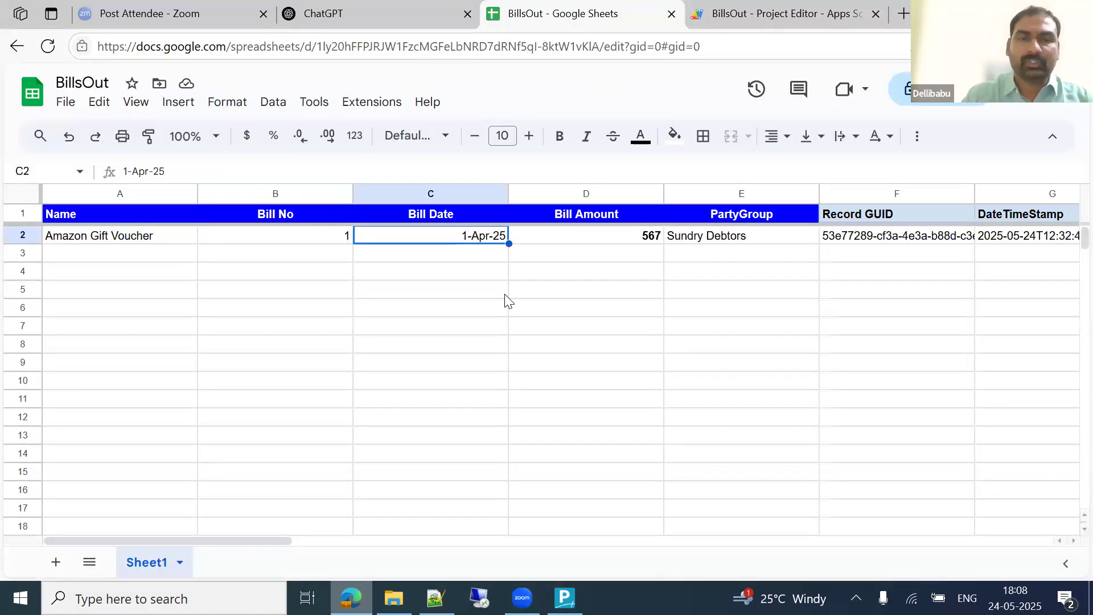
pyautogui.press('Down')
pyautogui.press('Down')
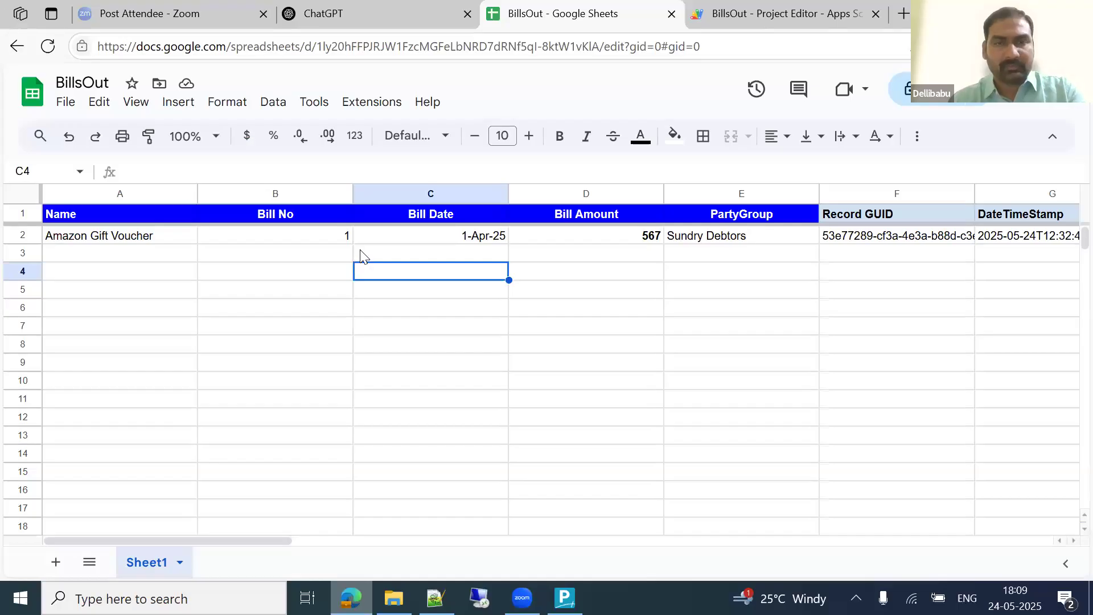
pyautogui.hotkey('alt', 'Tab')
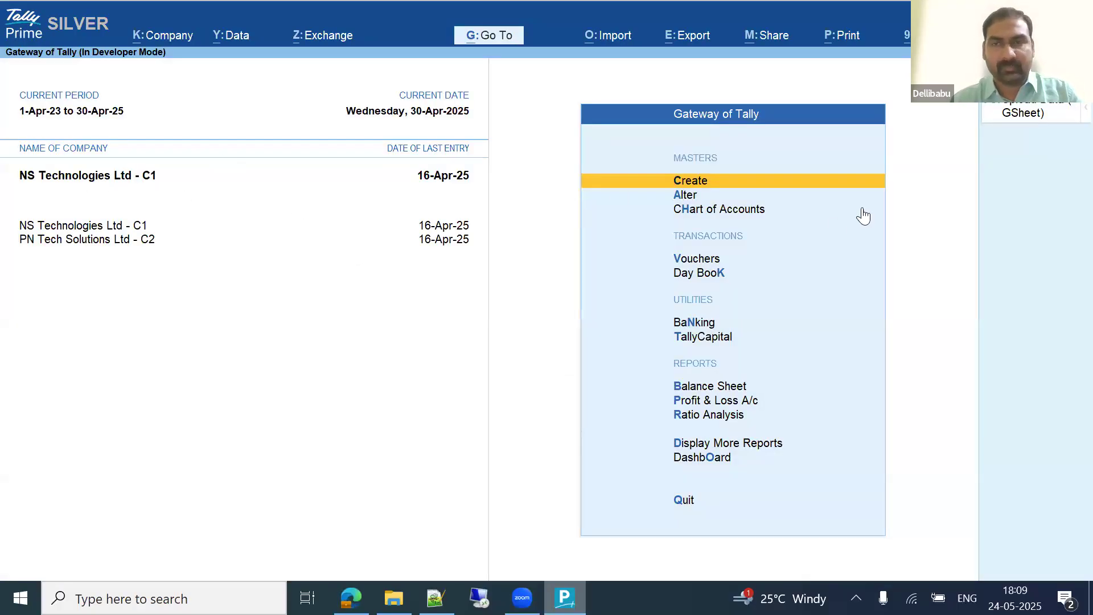
# Step: Rerun the Bills O/s GSheet upload and bring up the BillsOut sheet in Edge
pyautogui.click(1030, 110)
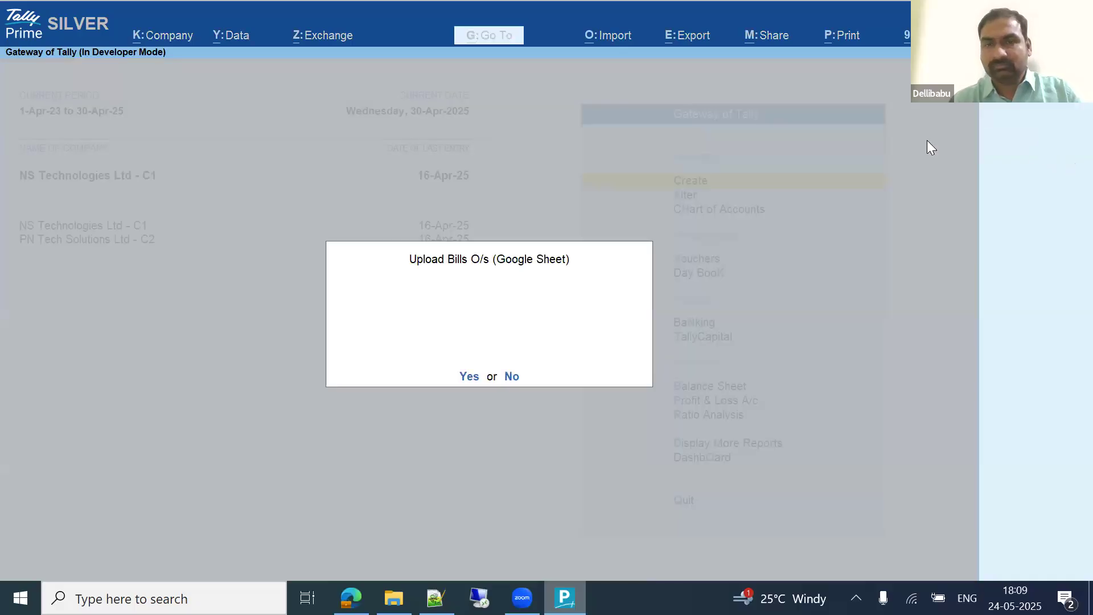
pyautogui.press('y')
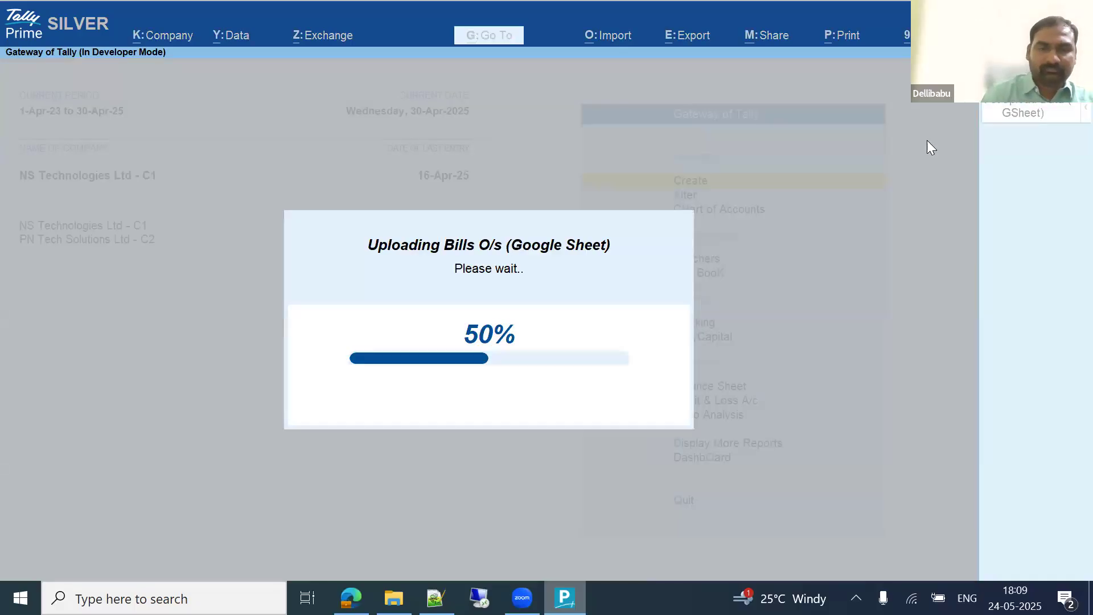
pyautogui.click(369, 594)
pyautogui.click(590, 354)
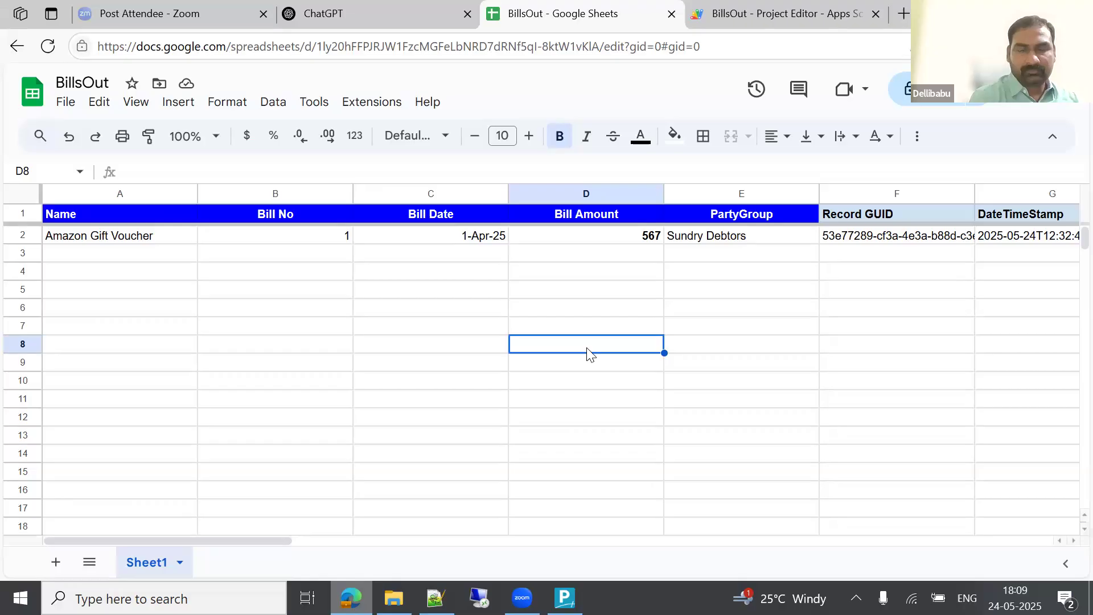
# Step: Close the Apps Script project tab and return to cell C5 of BillsOut
pyautogui.click(755, 8)
pyautogui.click(875, 13)
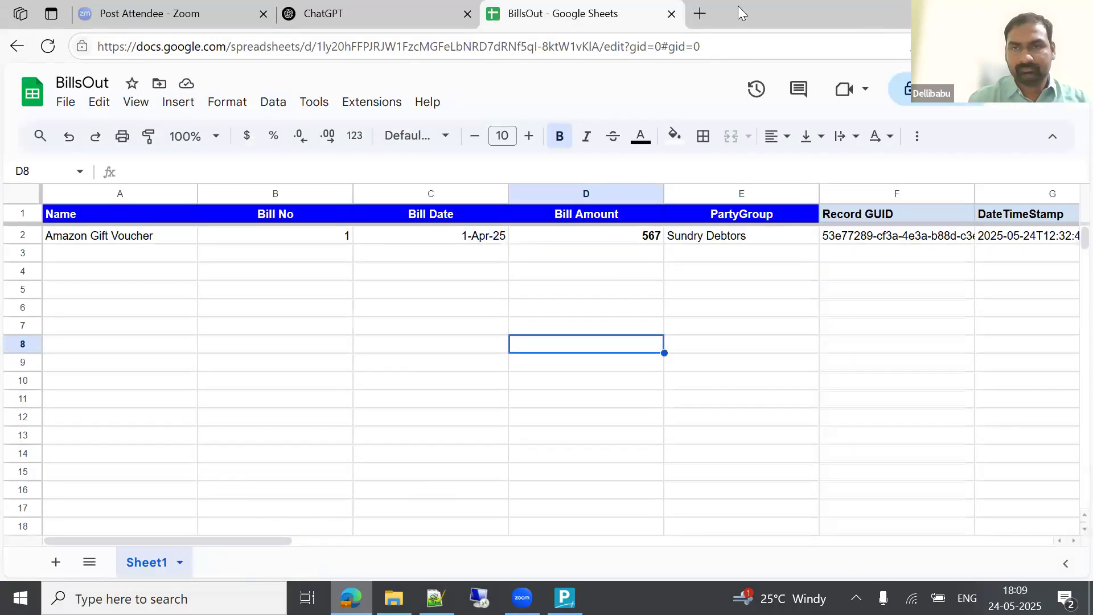
pyautogui.click(450, 298)
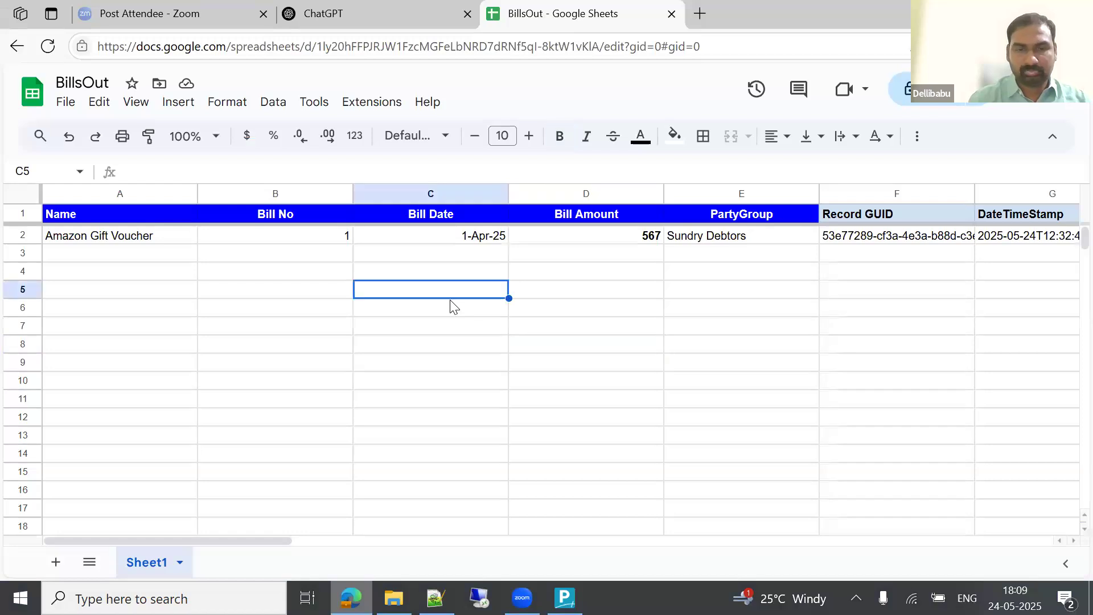
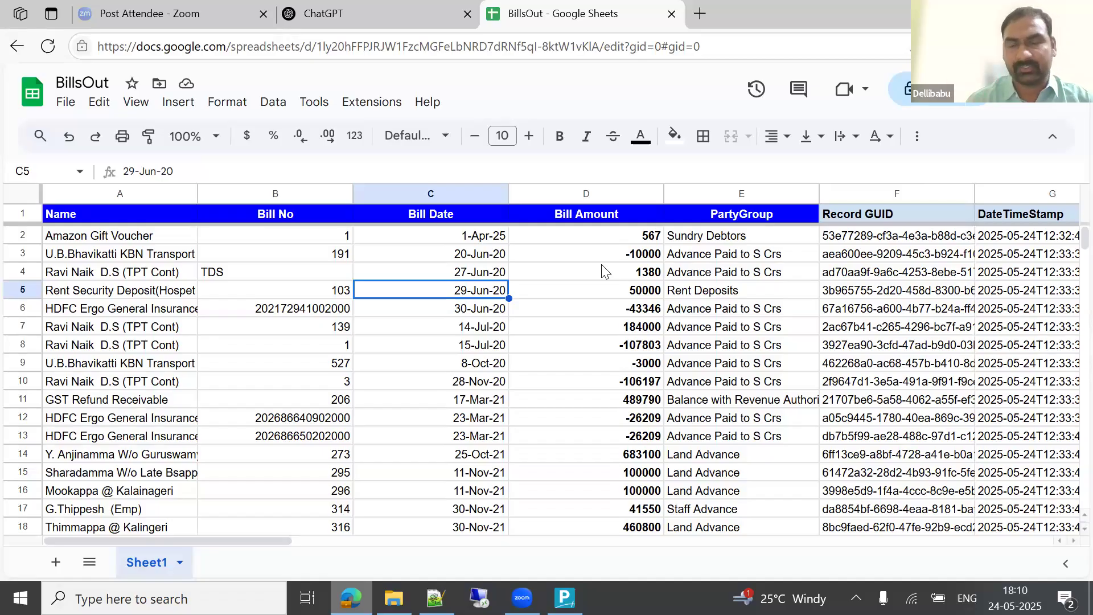
# Step: Jump to the end of BillsOut's Bill Date column to see rows filled through 105, then check TallyPrime
pyautogui.hotkey('ctrl', 'Down')
pyautogui.press('Down')
pyautogui.press('Down')
pyautogui.press('Down')
pyautogui.press('Down')
pyautogui.press('Down')
pyautogui.press('Down')
pyautogui.press('Down')
pyautogui.press('Down')
pyautogui.press('Down')
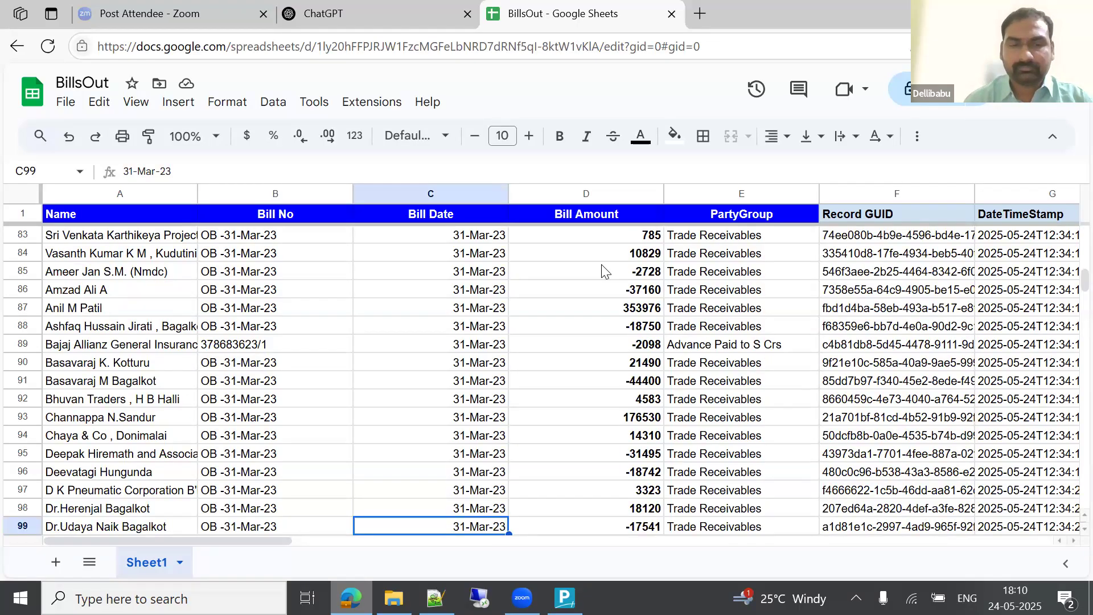
pyautogui.press('Down')
pyautogui.press('Down')
pyautogui.press('Down')
pyautogui.press('Down')
pyautogui.press('Down')
pyautogui.press('Down')
pyautogui.press('Down')
pyautogui.press('Down')
pyautogui.press('Down')
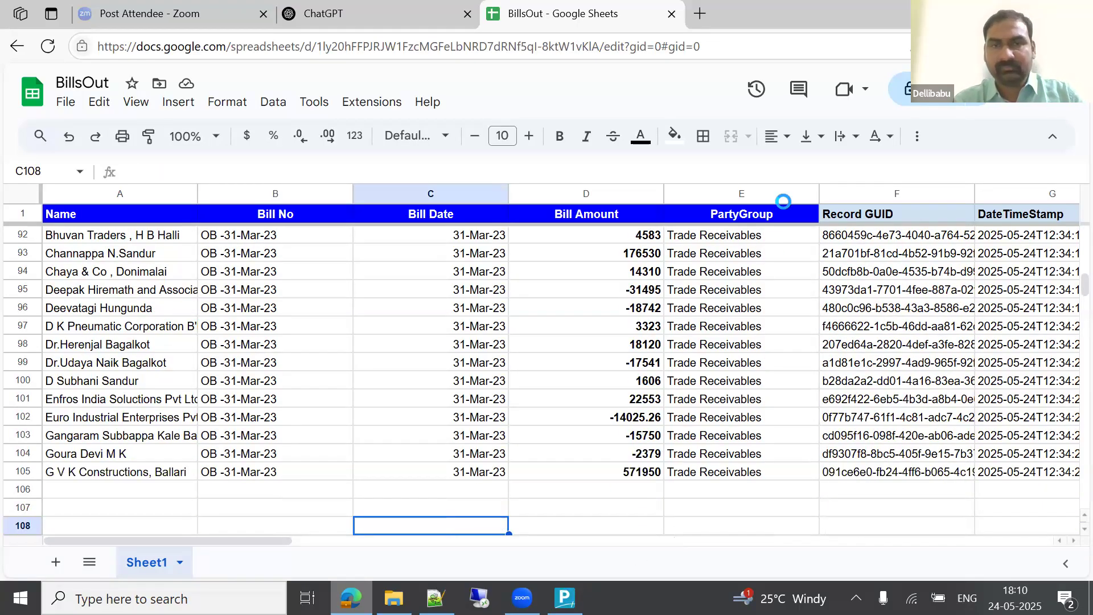
pyautogui.hotkey('alt', 'Tab')
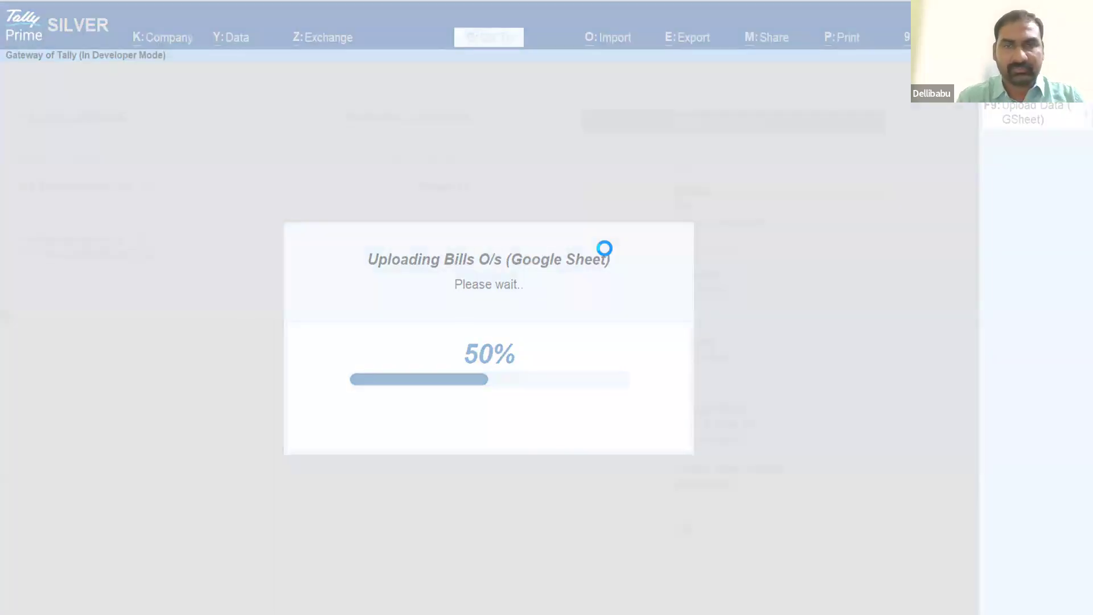
# Step: End the unresponsive TallyPrime from Task Manager and close Task Manager
pyautogui.hotkey('ctrl', 'shift', 'Escape')
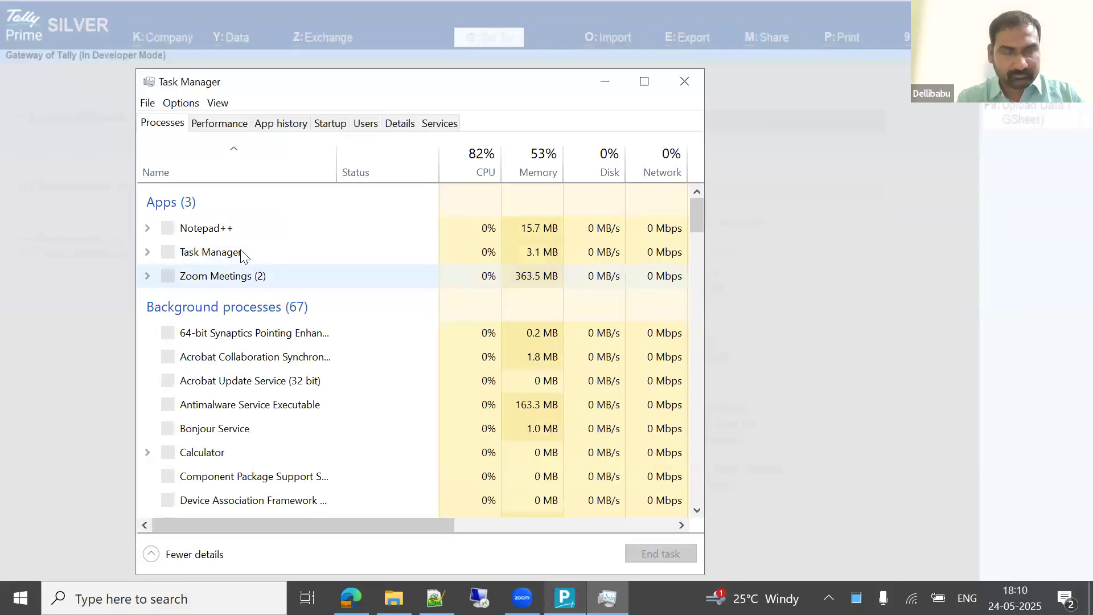
pyautogui.click(213, 279)
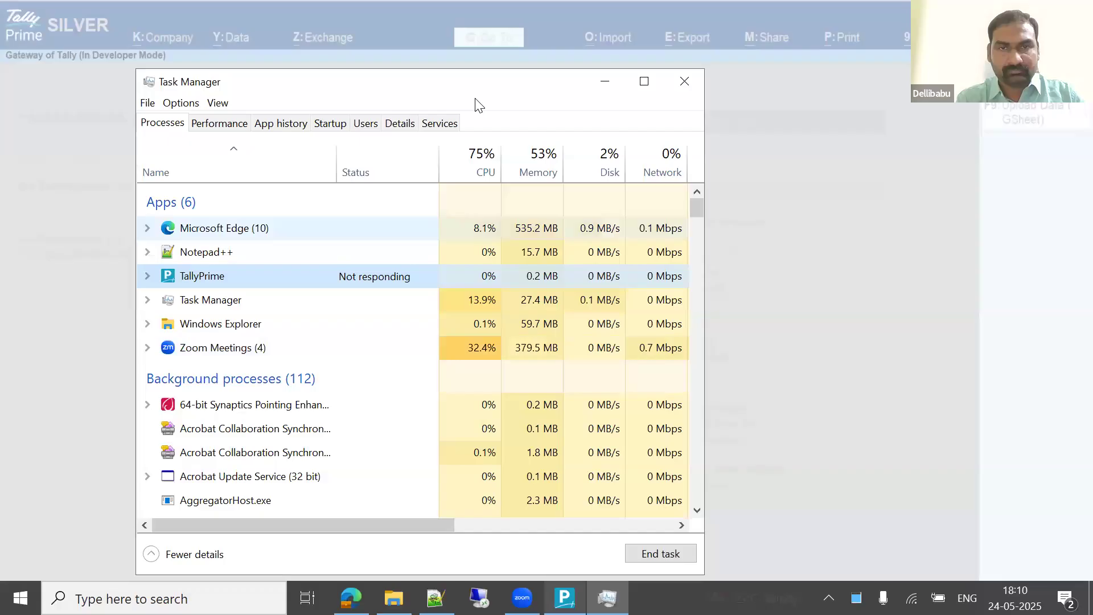
pyautogui.click(658, 532)
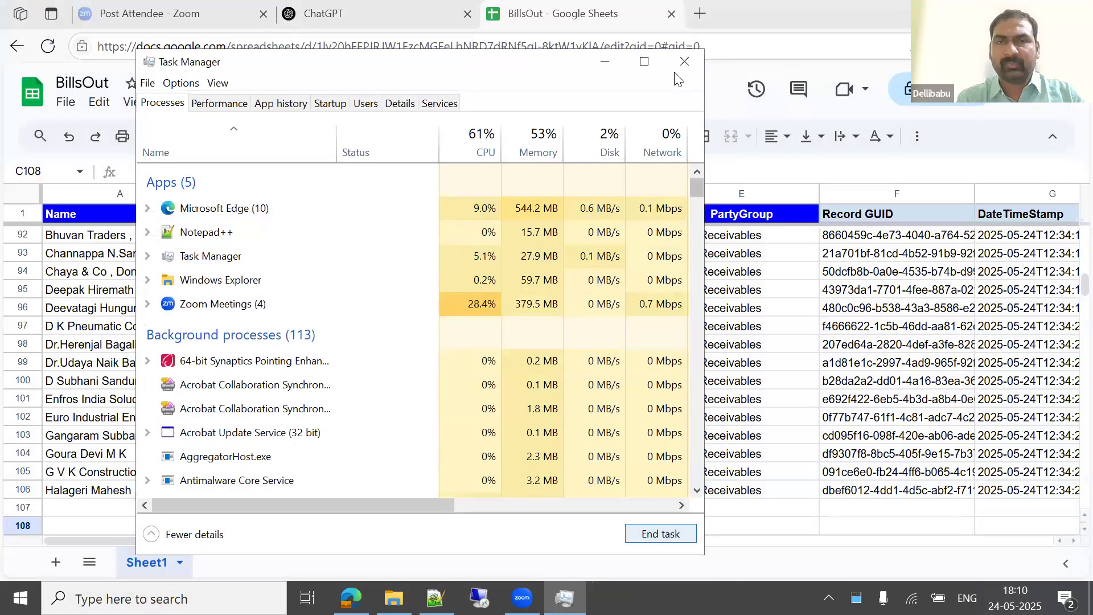
pyautogui.click(680, 61)
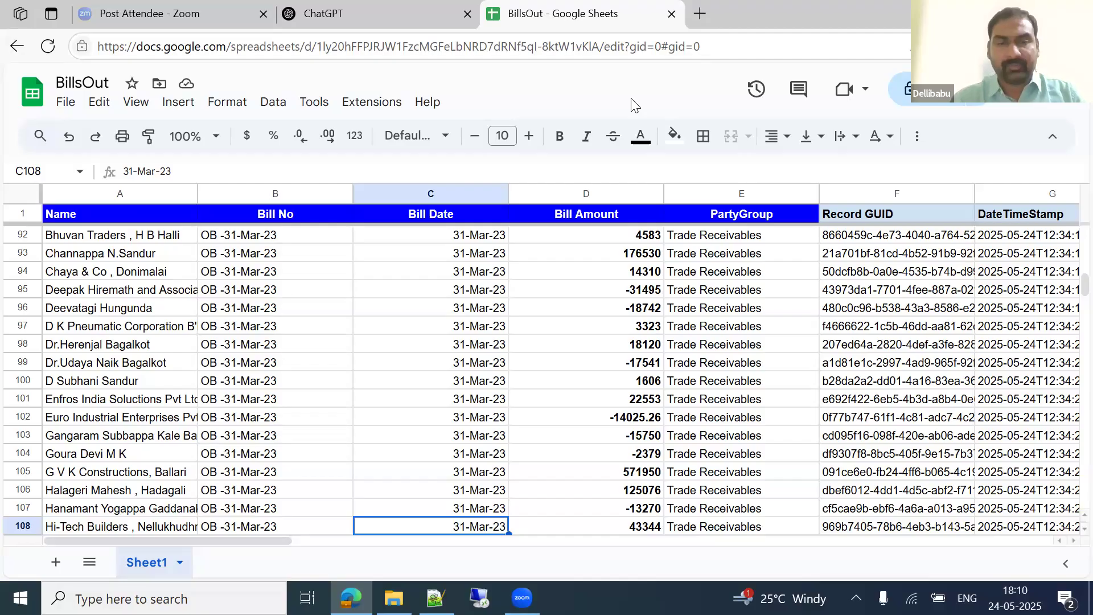
# Step: Jump down the Name column to see entries through row 160, then return to row 4
pyautogui.hotkey('ctrl', 'Left')
pyautogui.hotkey('ctrl', 'Down')
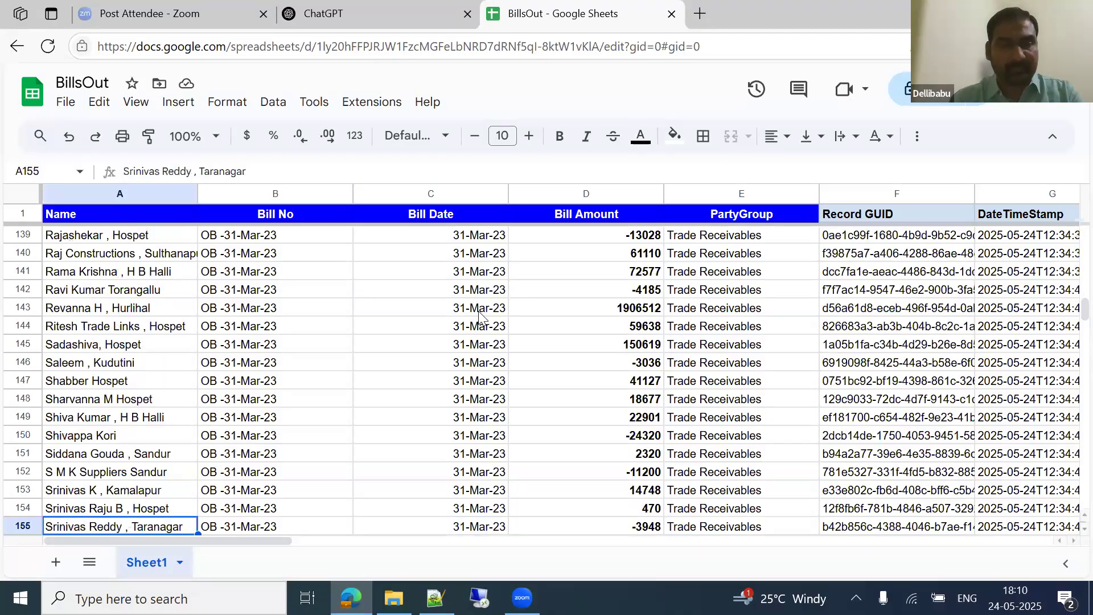
pyautogui.hotkey('ctrl', 'Up')
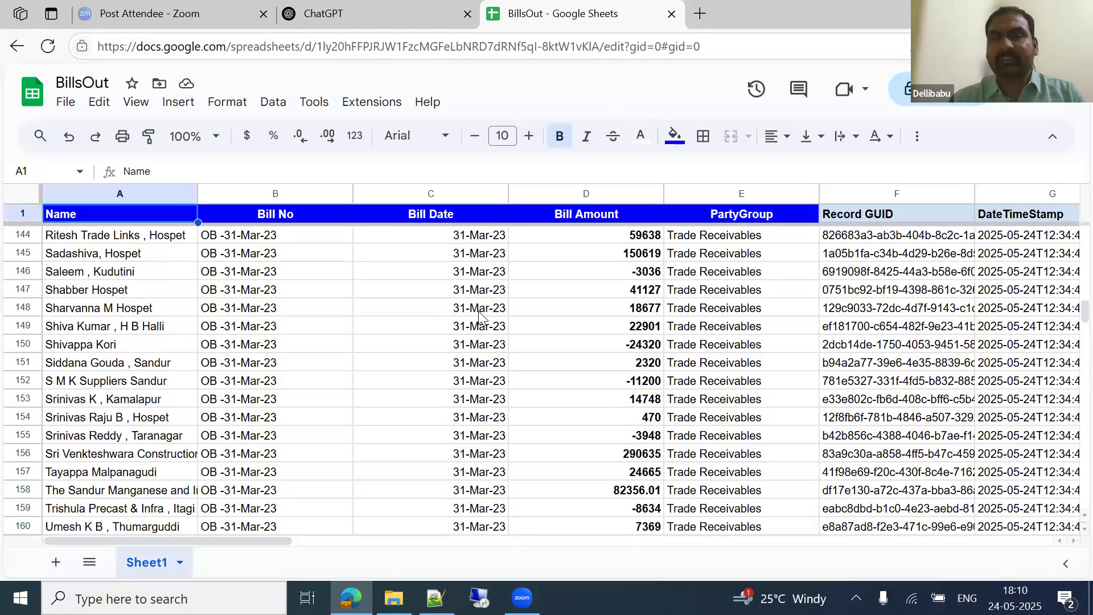
pyautogui.press('Down')
pyautogui.press('Down')
pyautogui.press('Down')
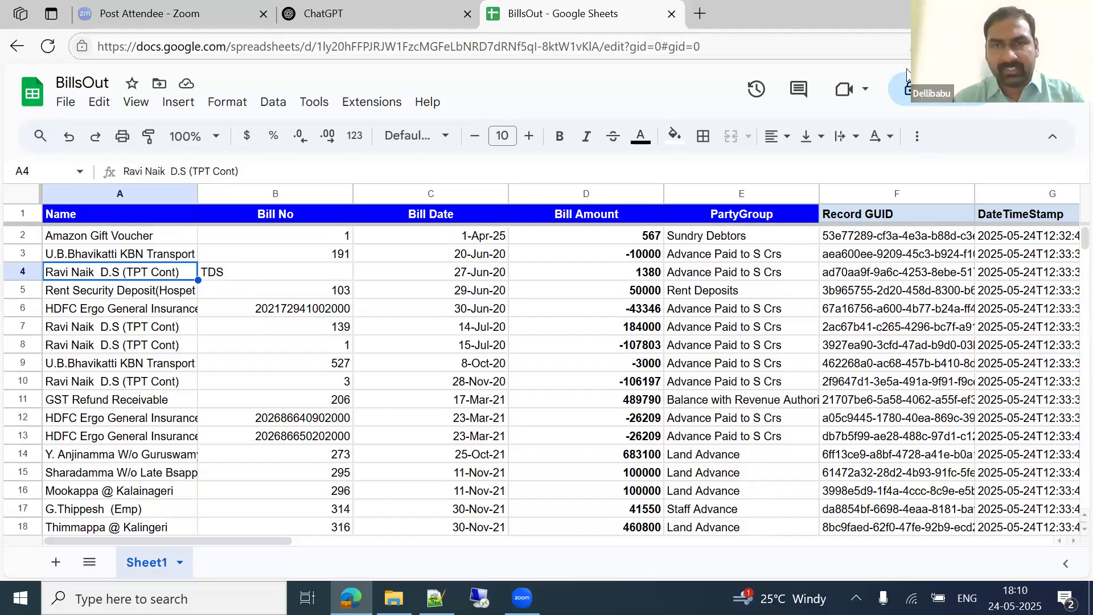
# Step: Create a blank spreadsheet named vnv and close the Tables suggestions panel
pyautogui.click(71, 104)
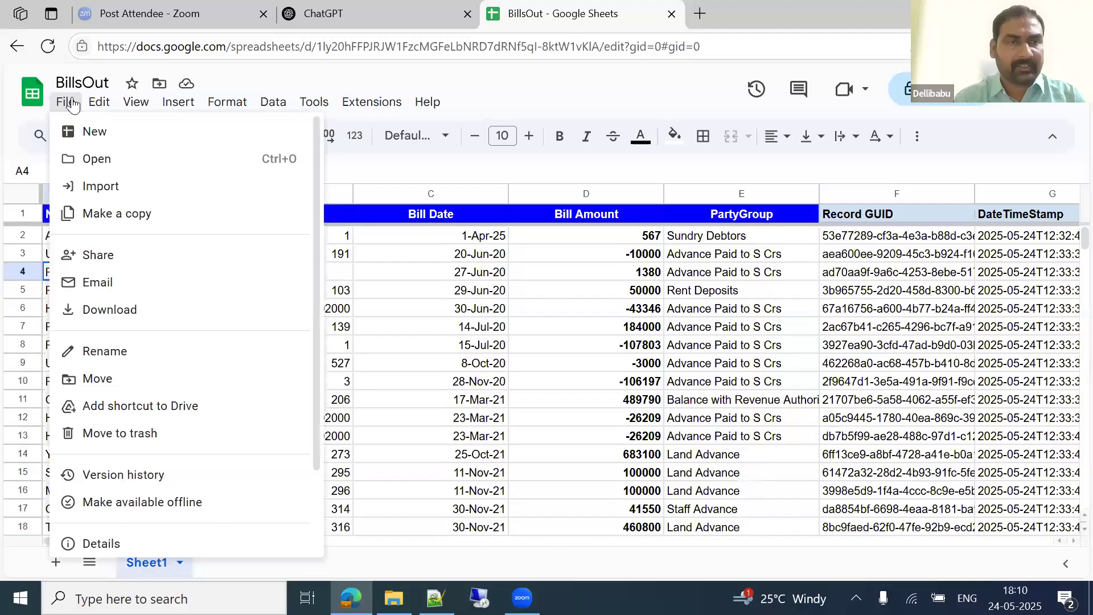
pyautogui.moveTo(129, 132)
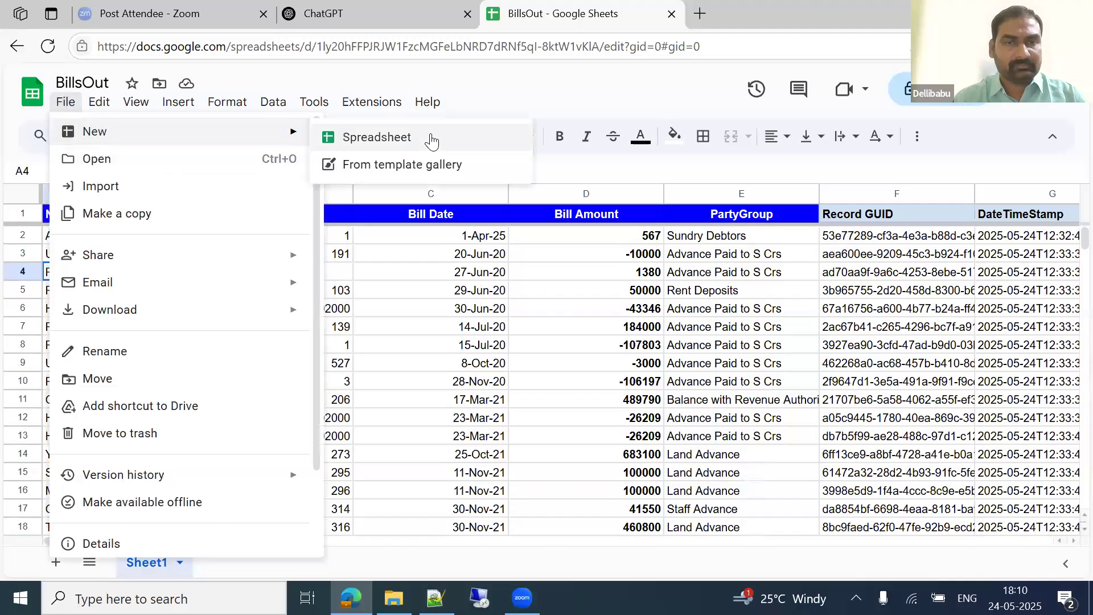
pyautogui.click(393, 136)
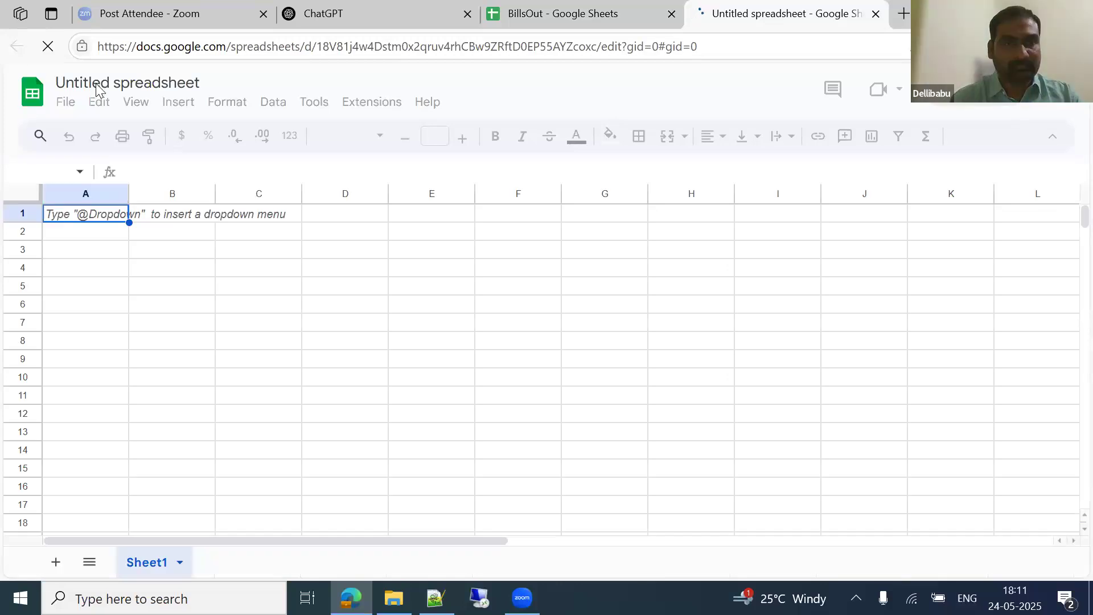
pyautogui.click(133, 84)
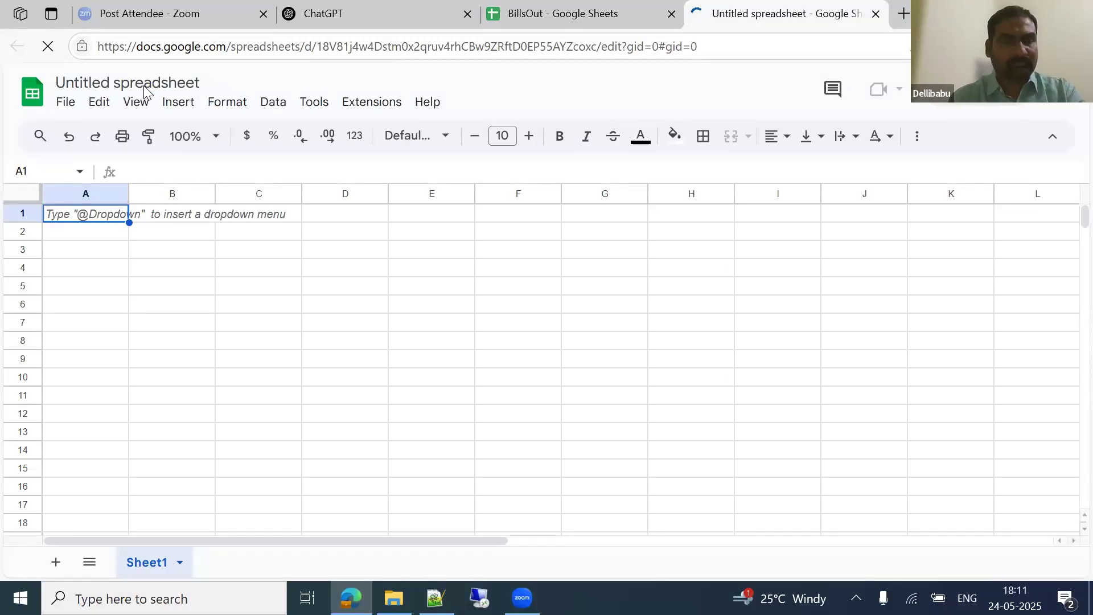
pyautogui.click(133, 85)
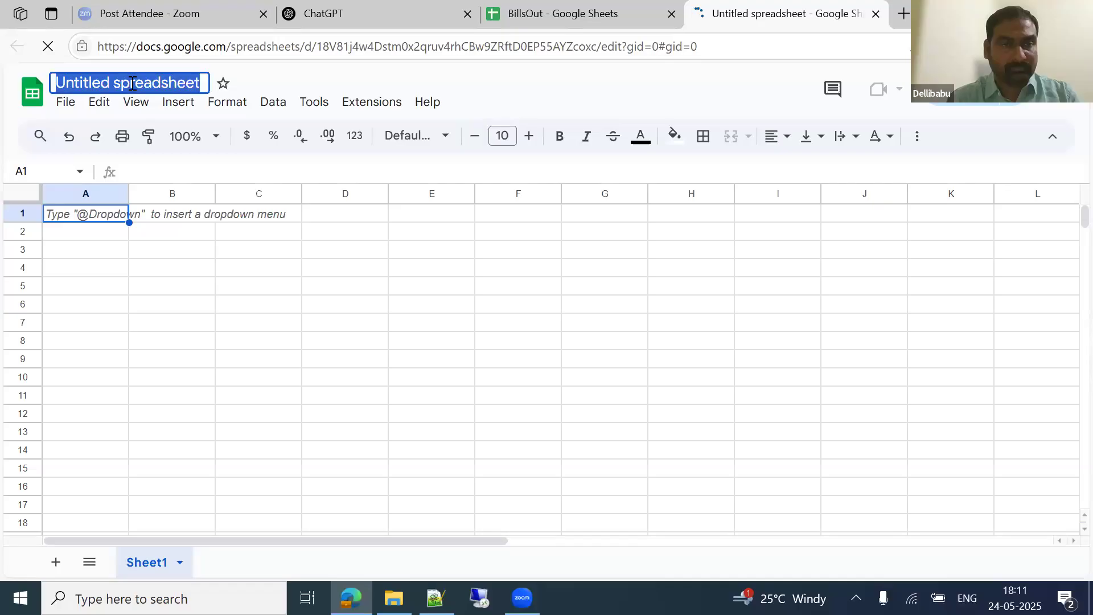
pyautogui.write('vnv')
pyautogui.press('Return')
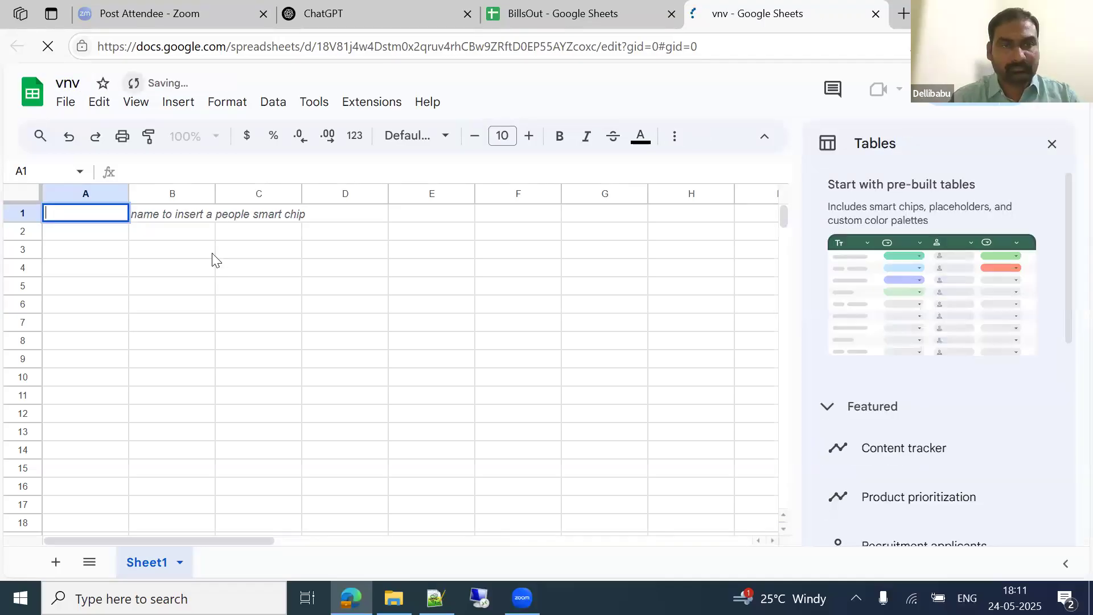
pyautogui.click(211, 255)
pyautogui.click(1052, 143)
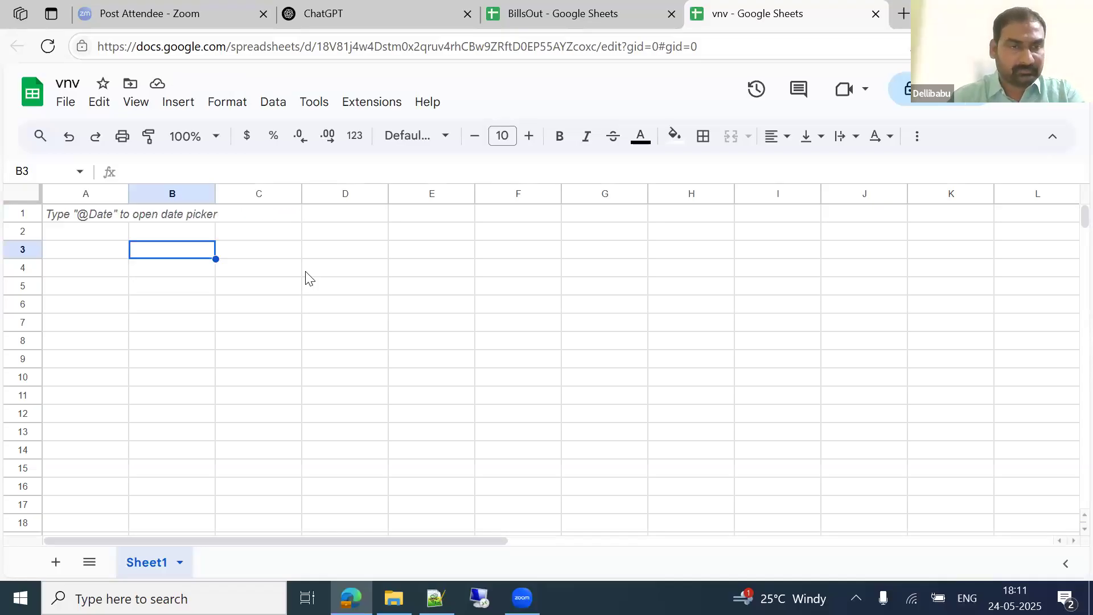
# Step: Enter headers Billno, BillDate, Billamt and partyname in A1:D1
pyautogui.click(85, 216)
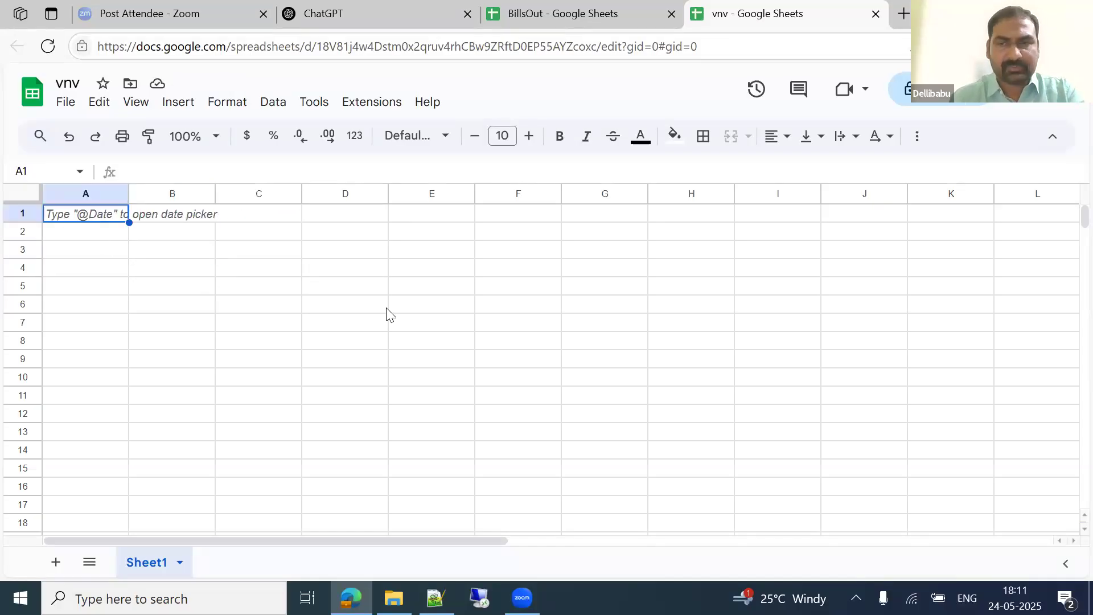
pyautogui.write('Billno')
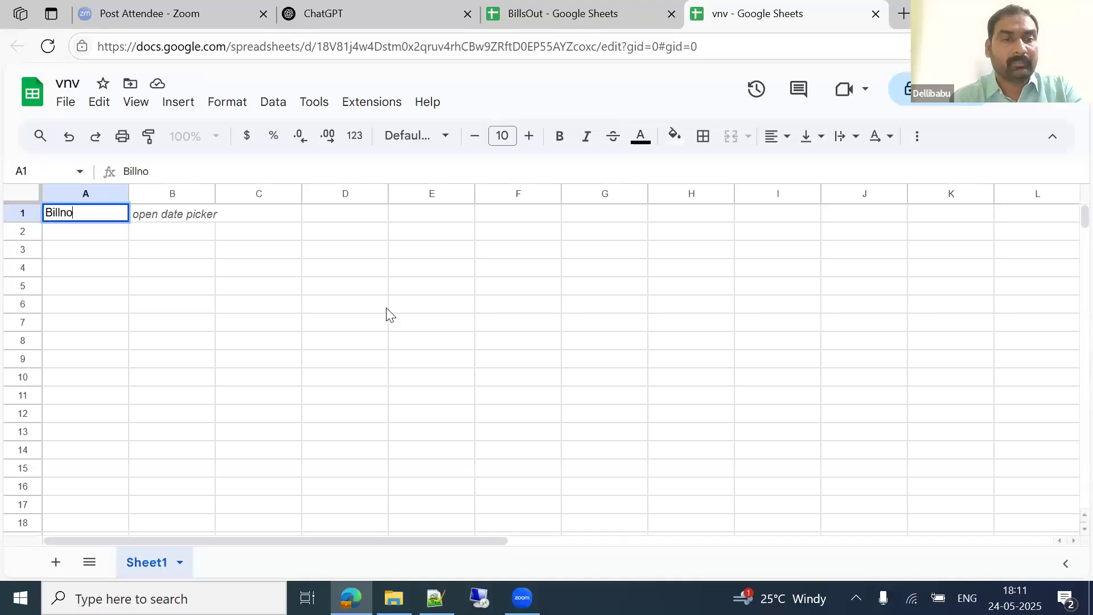
pyautogui.press('Tab')
pyautogui.write('Bill')
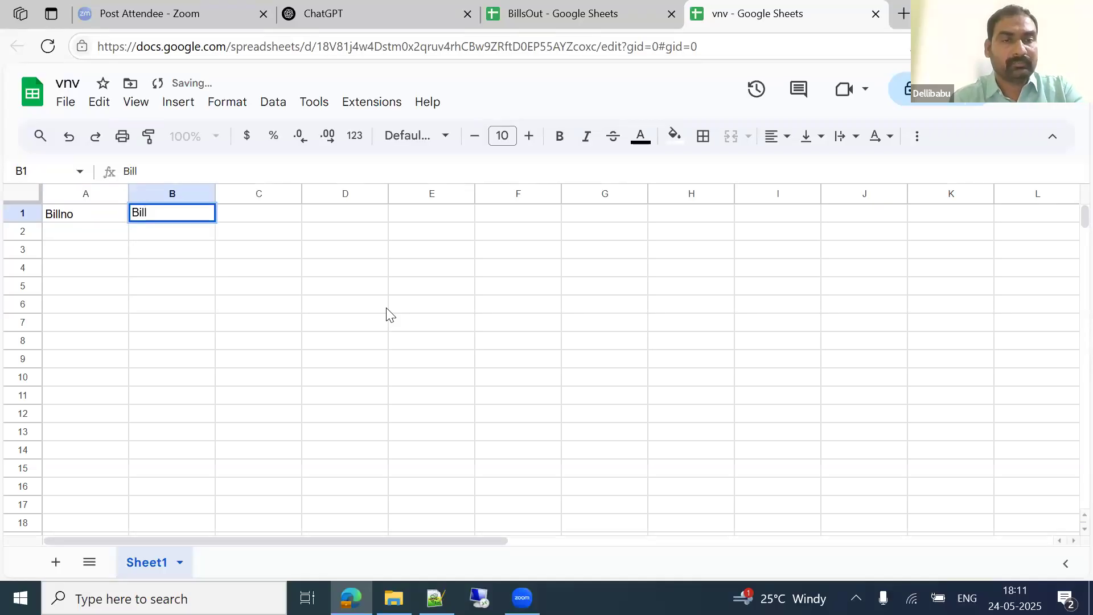
pyautogui.write('Date')
pyautogui.press('Tab')
pyautogui.write('Am')
pyautogui.press('BackSpace')
pyautogui.press('BackSpace')
pyautogui.write('Billamt')
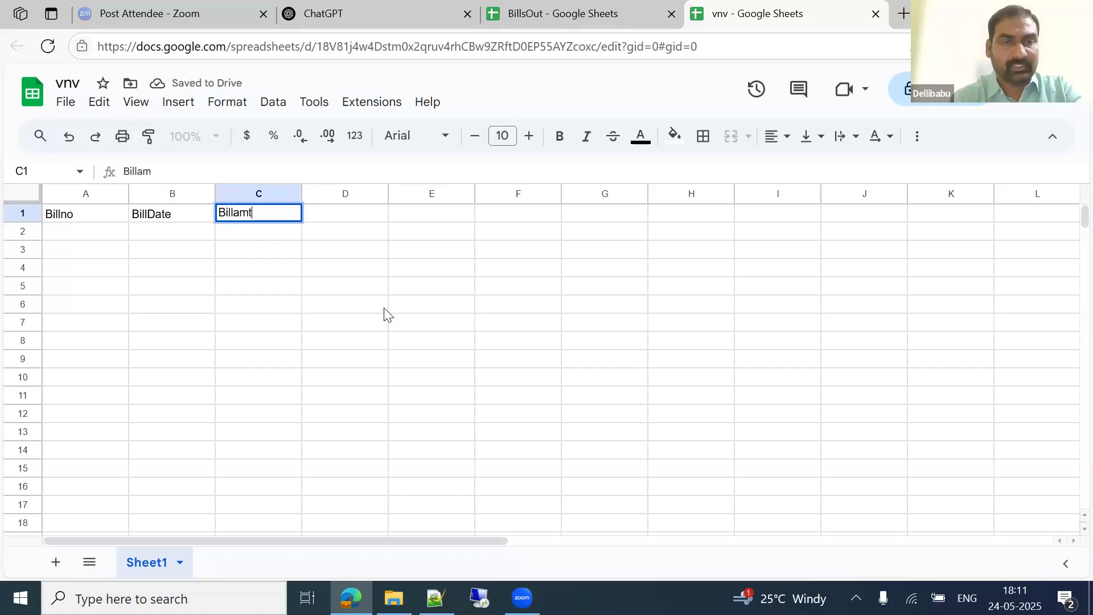
pyautogui.hotkey('ctrl', 'Left')
pyautogui.hotkey('ctrl', 'Right')
pyautogui.press('Right')
pyautogui.write('partyname')
pyautogui.hotkey('ctrl', 'Return')
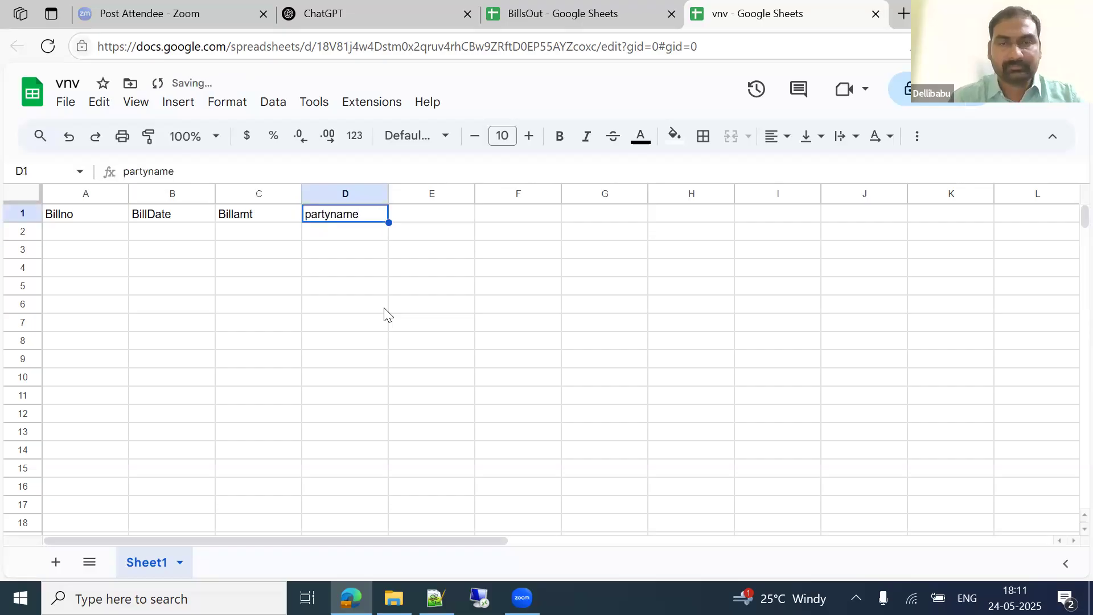
pyautogui.click(374, 12)
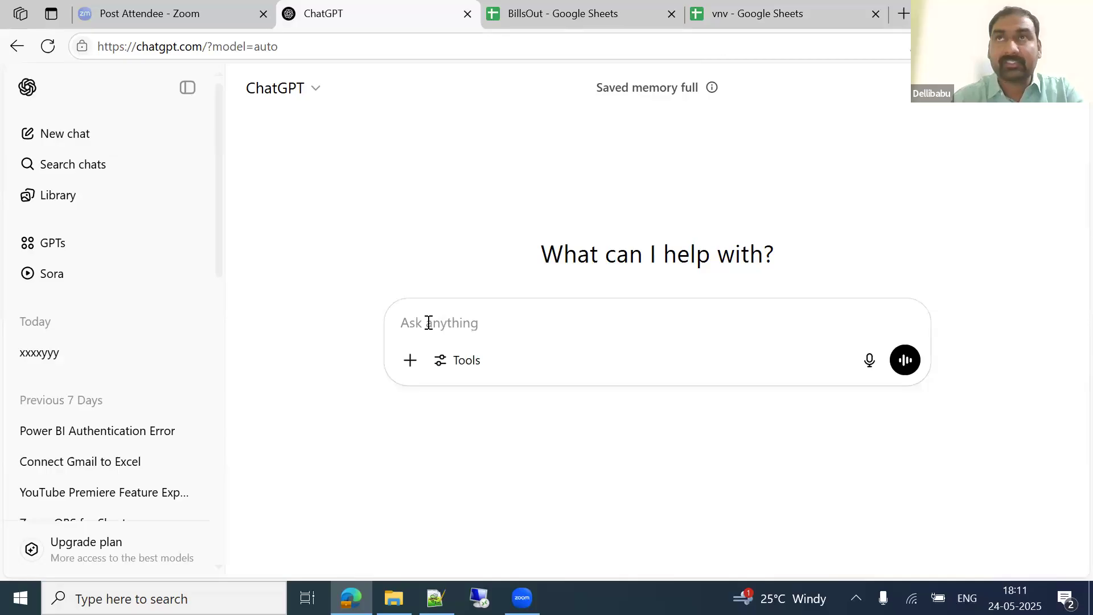
# Step: Ask ChatGPT for gscript code to post from Postman to the sheet, plus curl, pasting the four vnv headers
pyautogui.write('write gs')
pyautogui.press('BackSpace')
pyautogui.write('gscript')
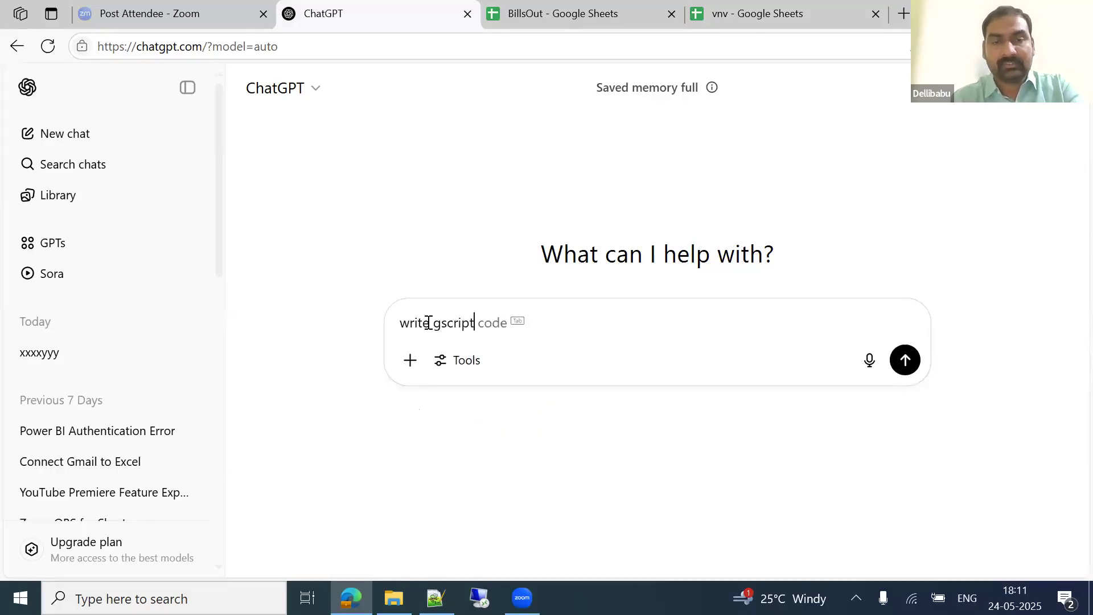
pyautogui.write(' code to post')
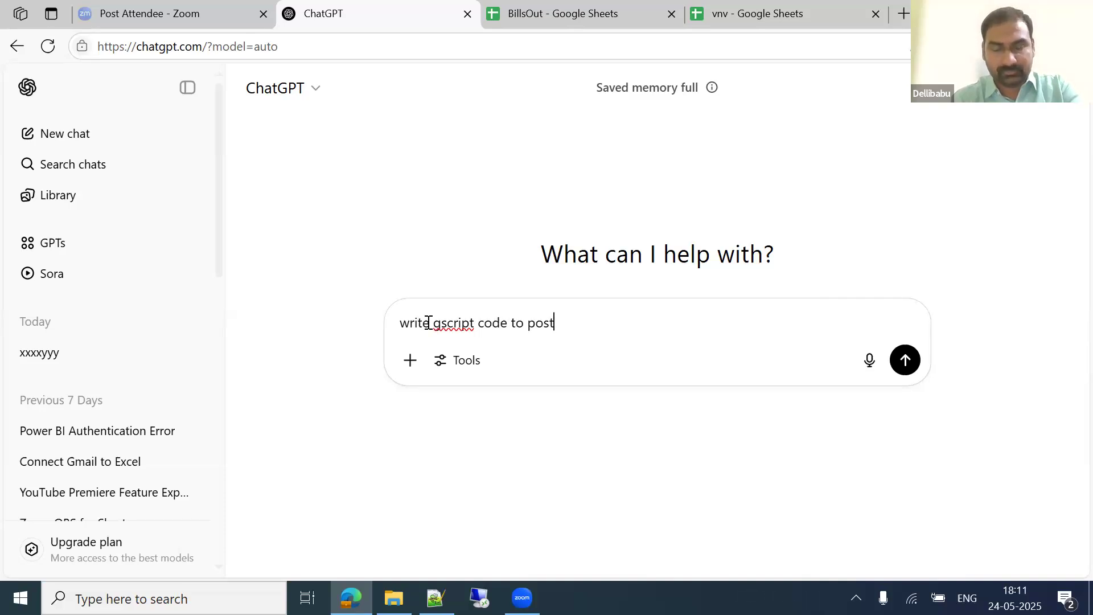
pyautogui.write('from postman')
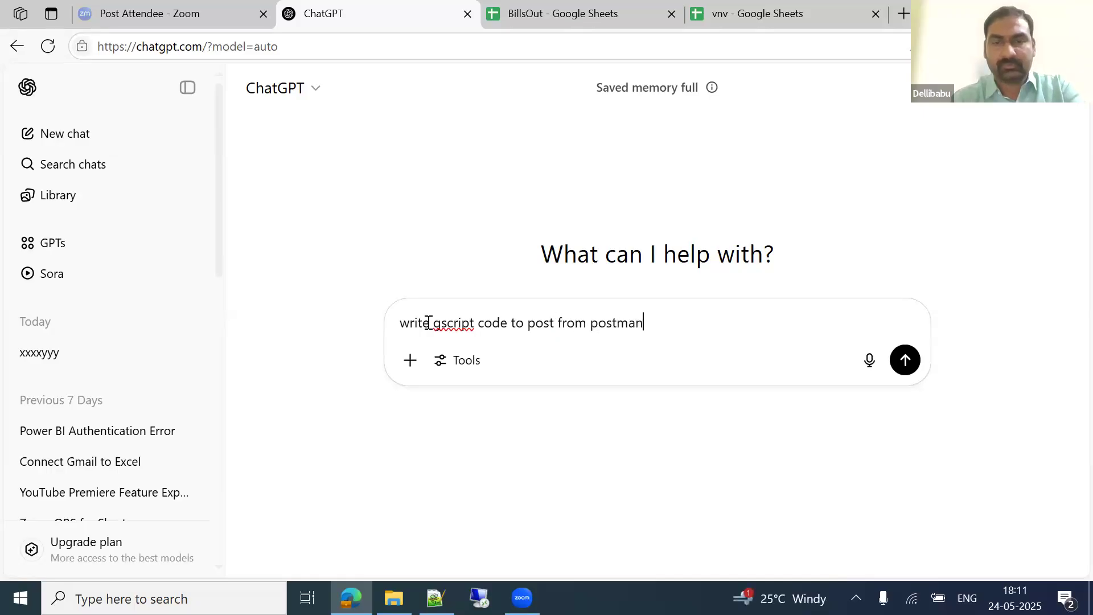
pyautogui.write(' to google sheet,')
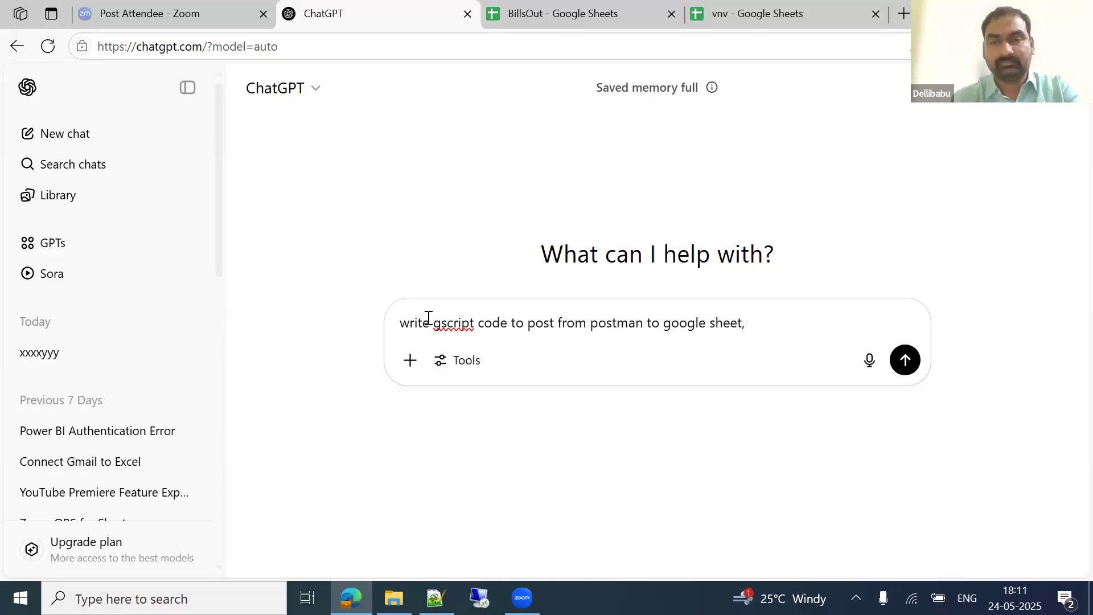
pyautogui.write(' also provide crul')
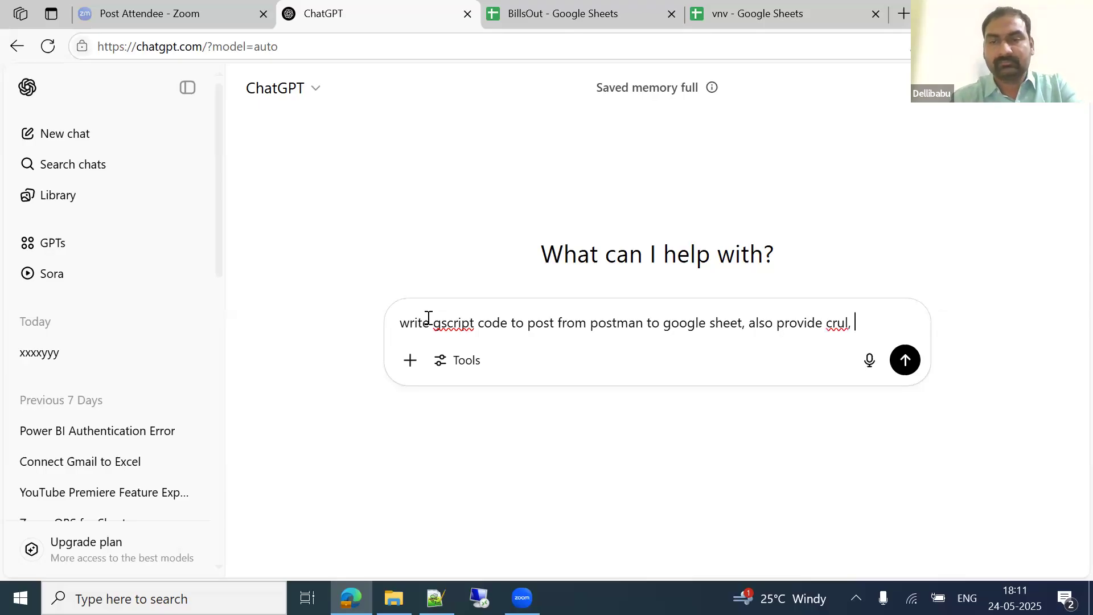
pyautogui.write('elds are')
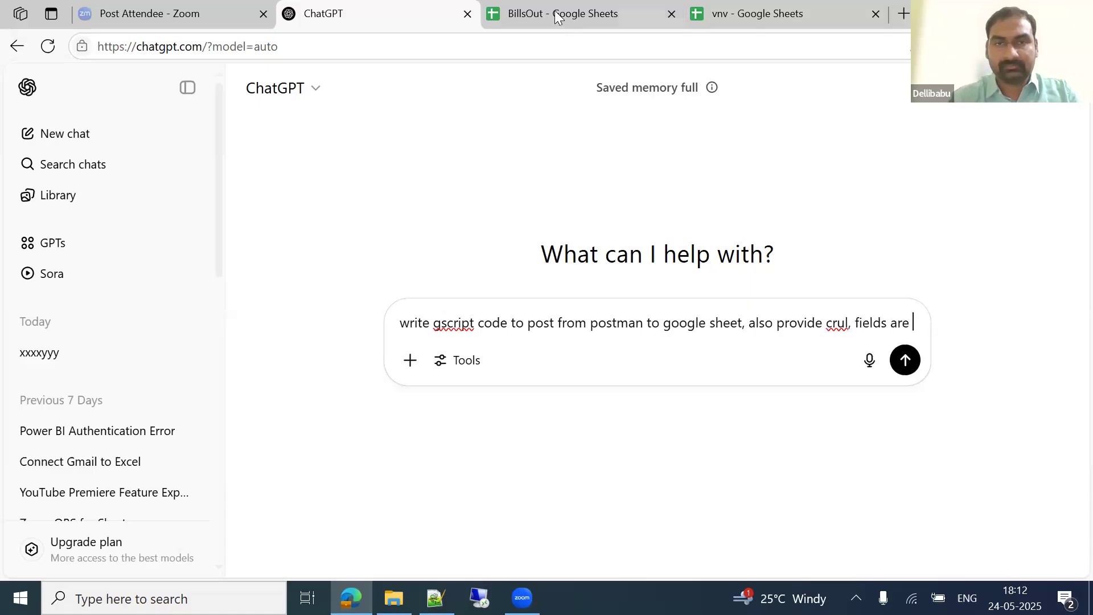
pyautogui.hotkey('ctrl', 'Tab')
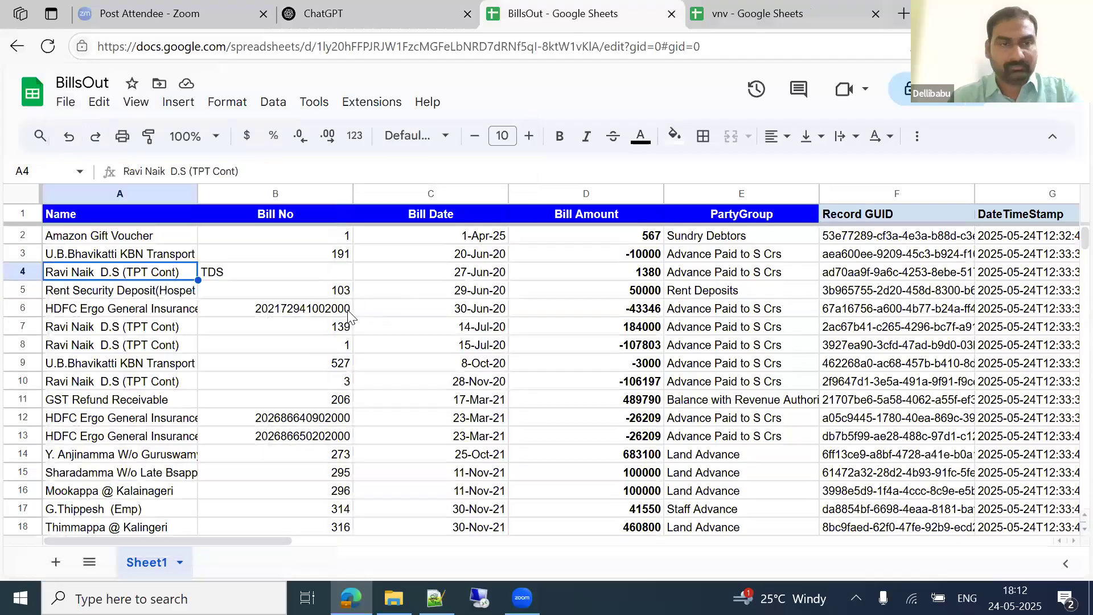
pyautogui.hotkey('ctrl', 'Tab')
pyautogui.hotkey('ctrl', 'c')
pyautogui.click(376, 5)
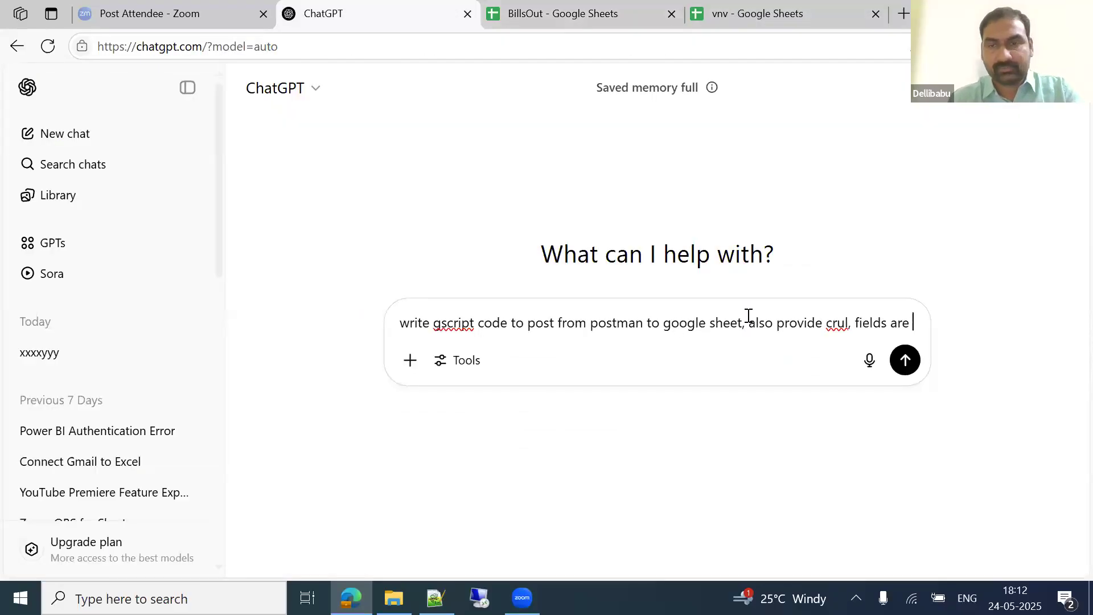
pyautogui.hotkey('ctrl', 'v')
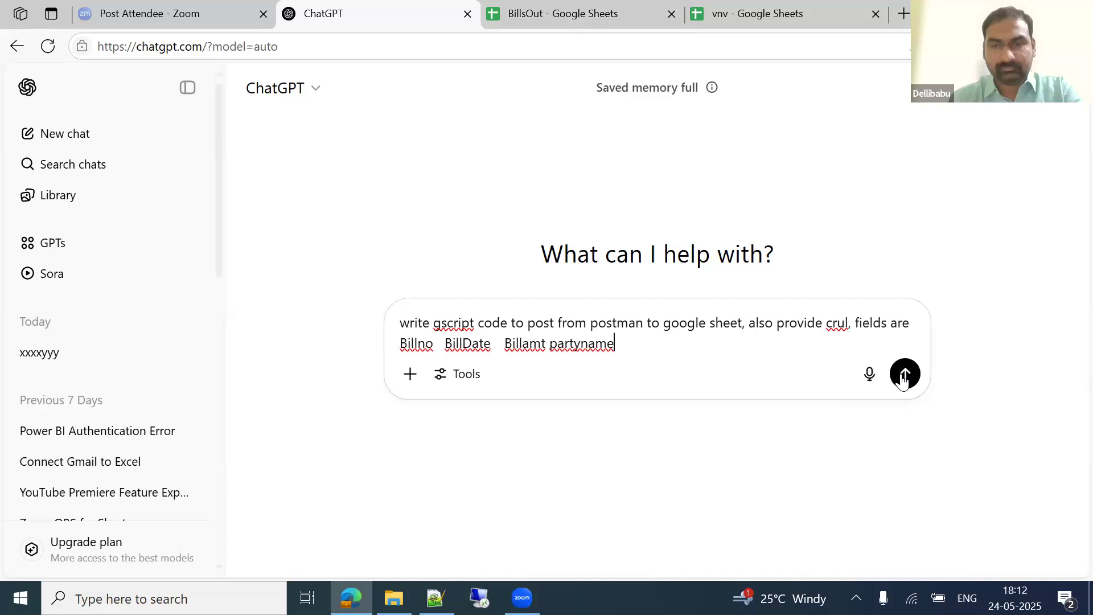
pyautogui.click(905, 374)
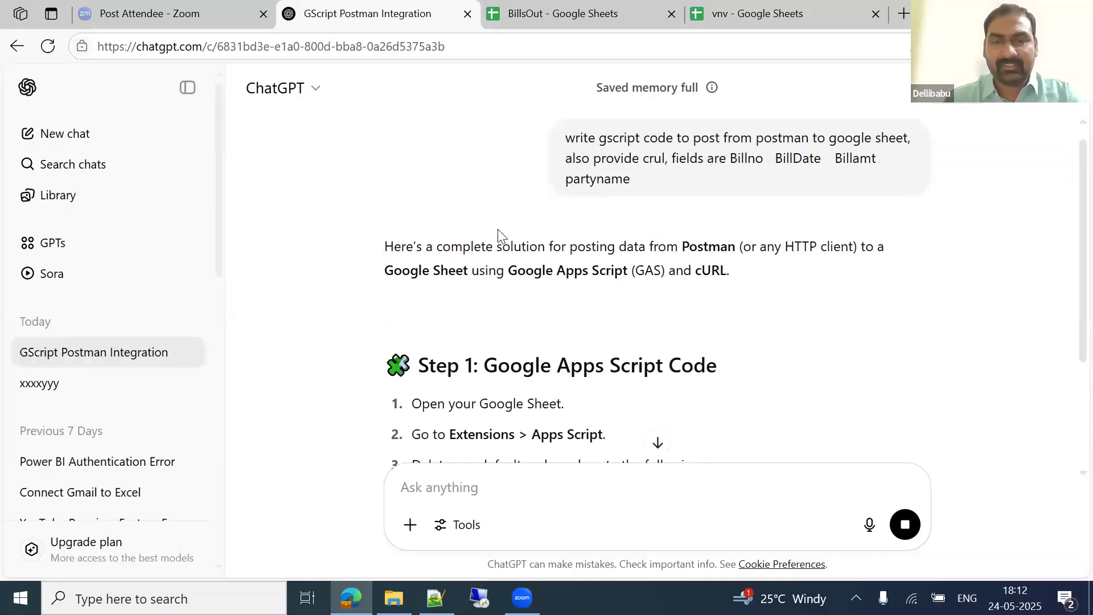
# Step: Review ChatGPT's answer and copy the generated doPost code
pyautogui.scroll(-2, 498, 229)
pyautogui.scroll(-5, 498, 229)
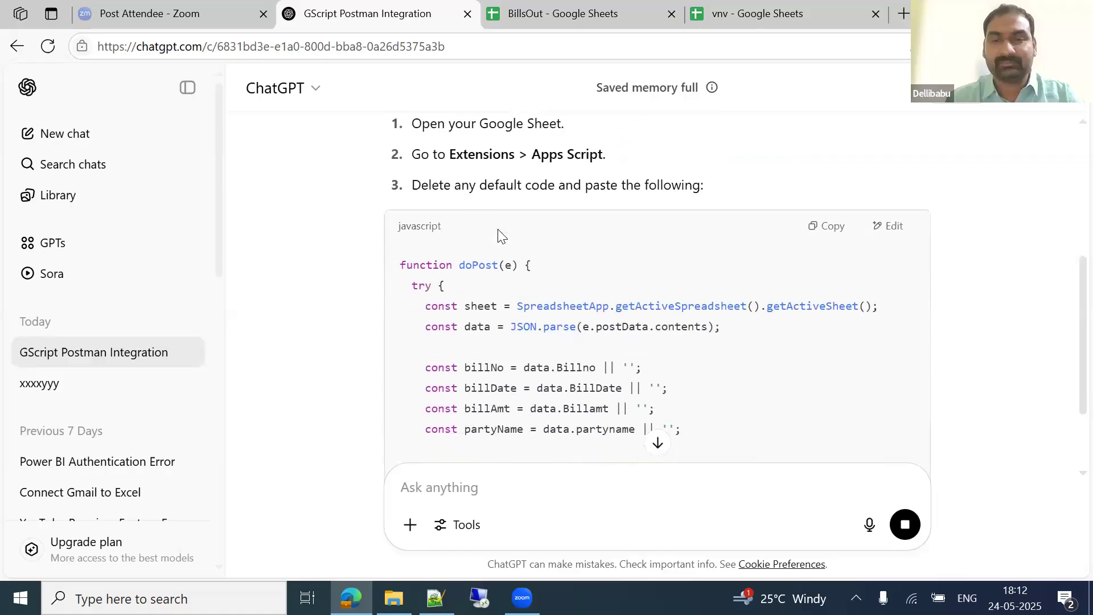
pyautogui.scroll(-4, 499, 229)
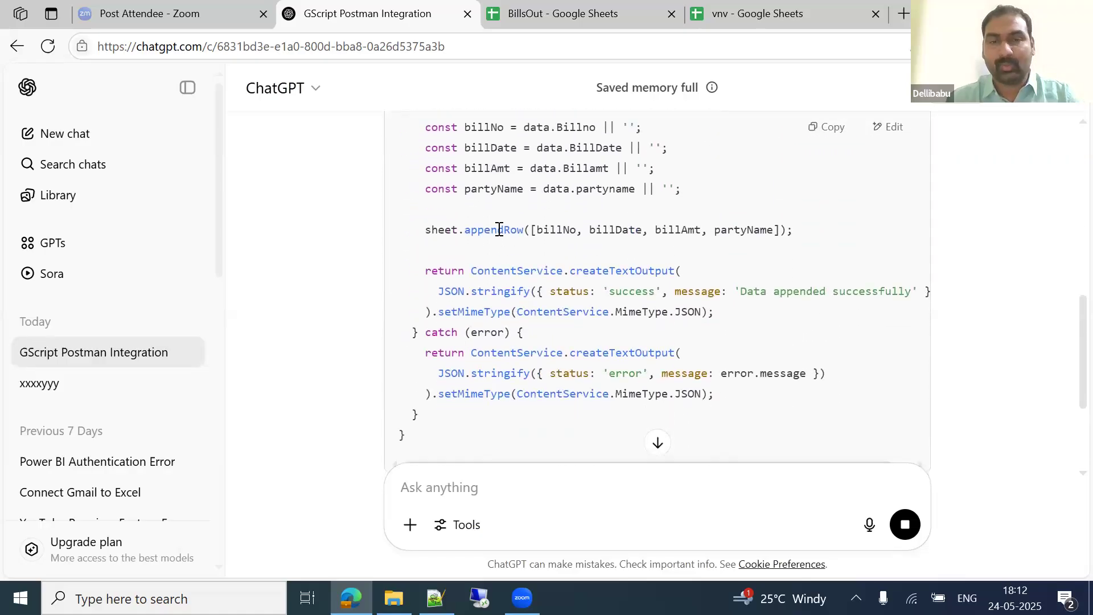
pyautogui.scroll(8, 499, 229)
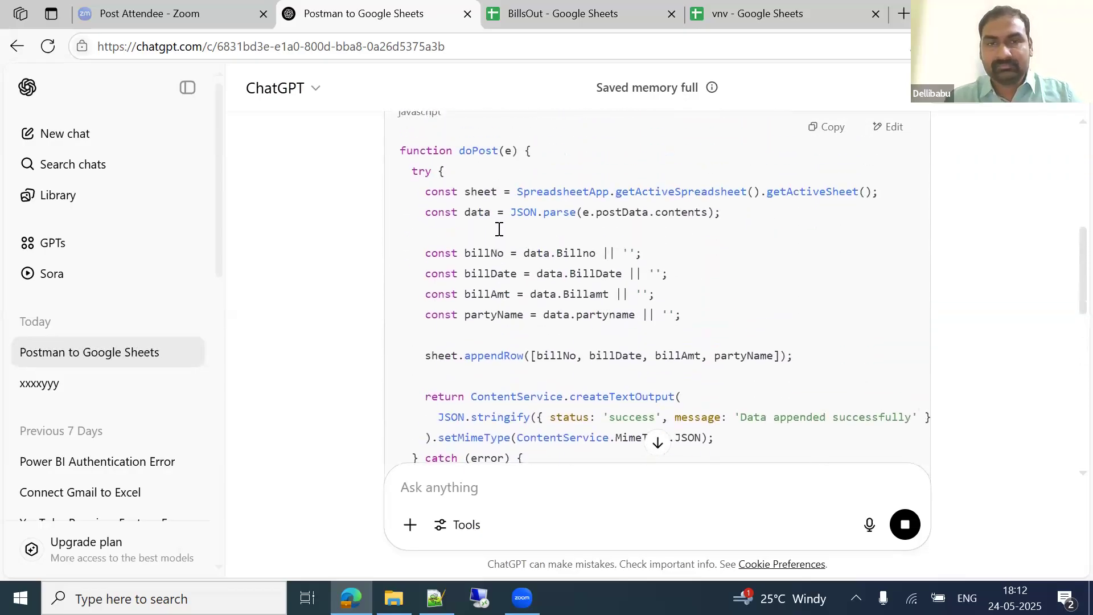
pyautogui.scroll(-1, 499, 233)
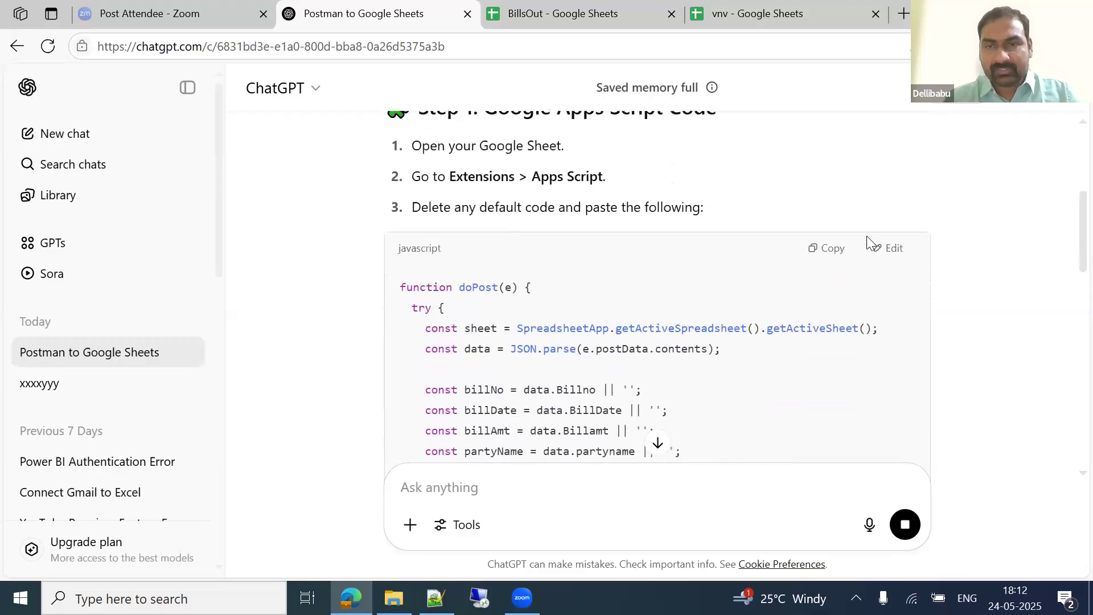
pyautogui.click(828, 248)
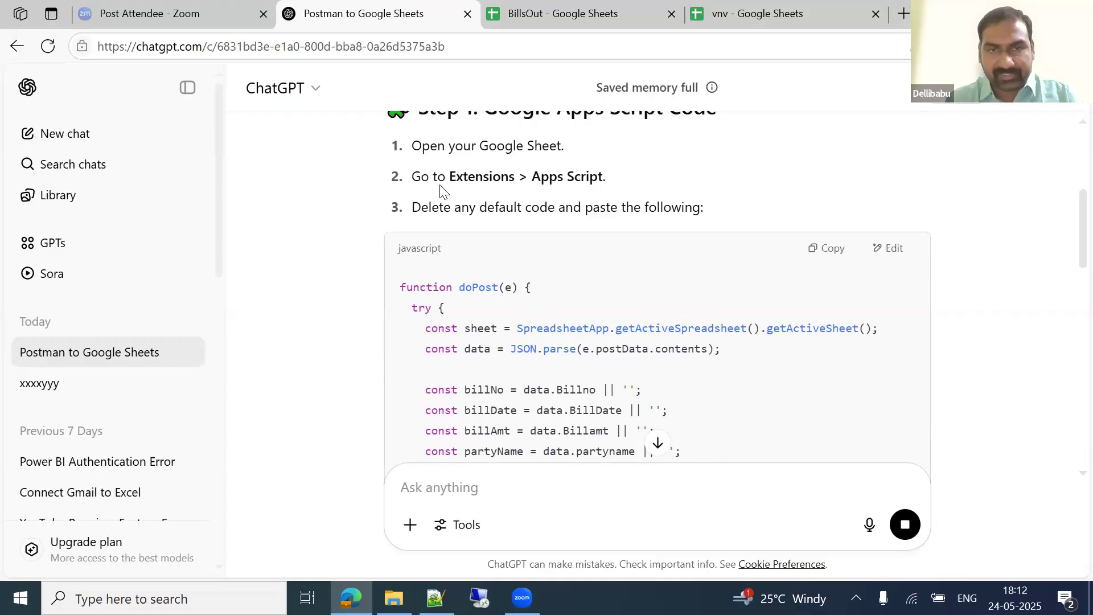
# Step: Open Apps Script from the vnv sheet and replace the starter myFunction with the doPost code
pyautogui.click(781, 11)
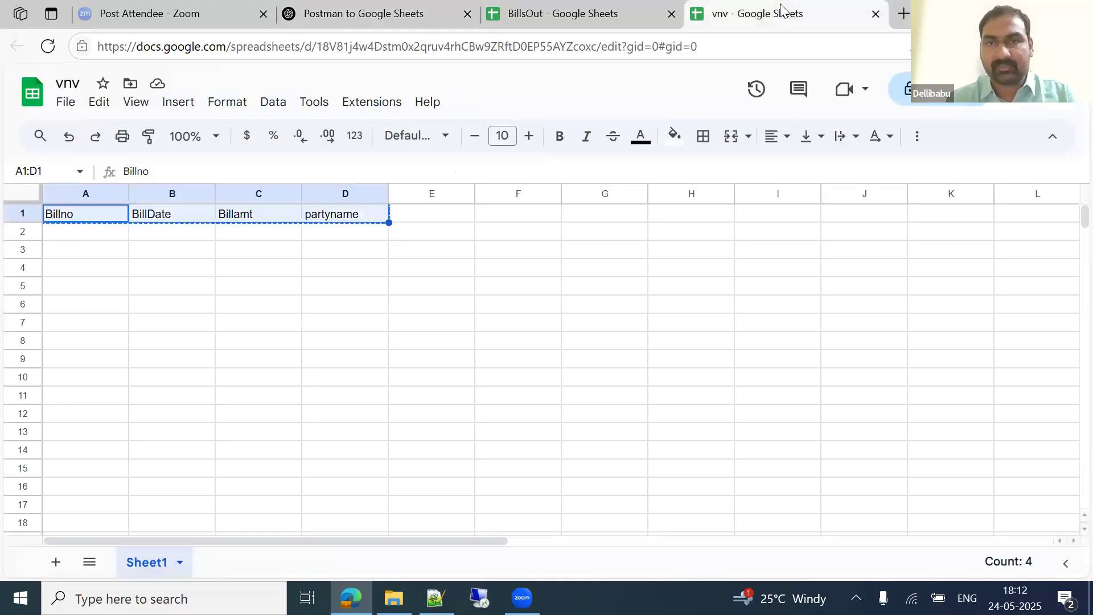
pyautogui.click(444, 344)
pyautogui.click(376, 103)
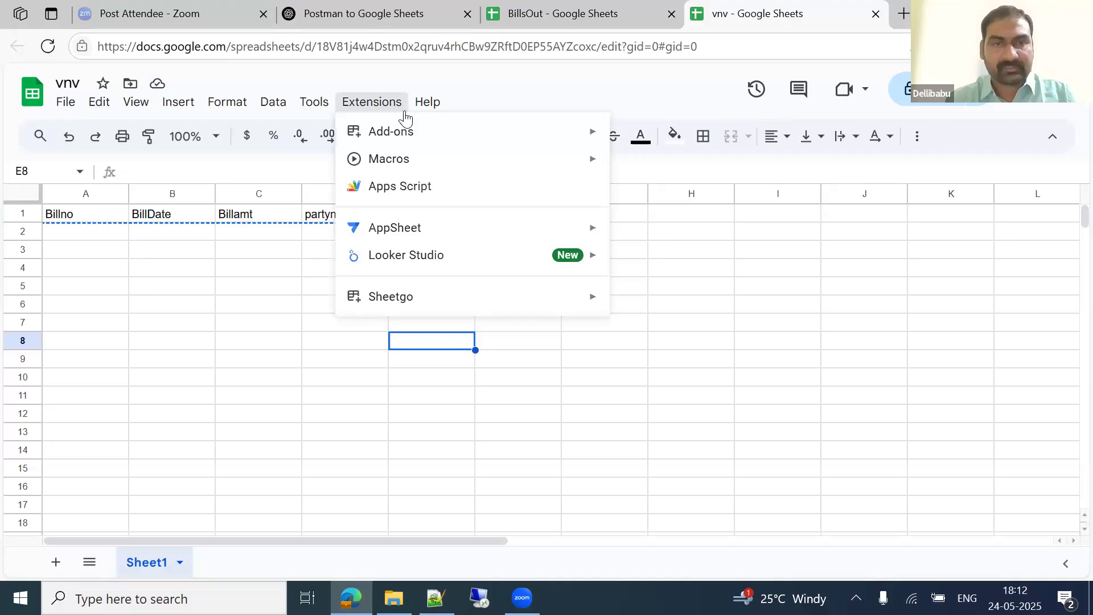
pyautogui.click(392, 187)
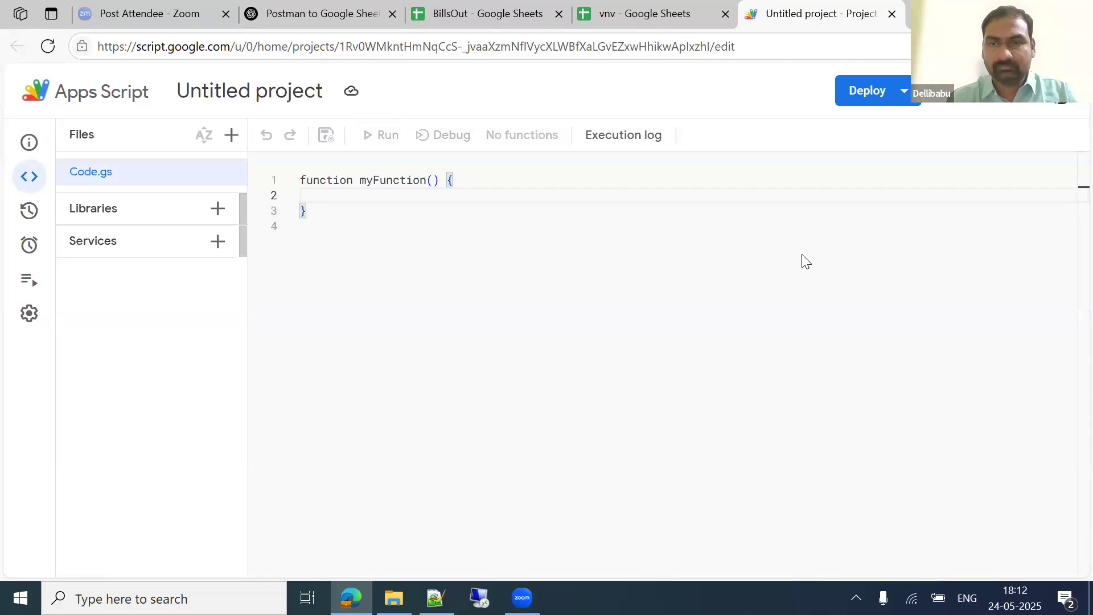
pyautogui.click(439, 212)
pyautogui.hotkey('ctrl', 'a')
pyautogui.press('BackSpace')
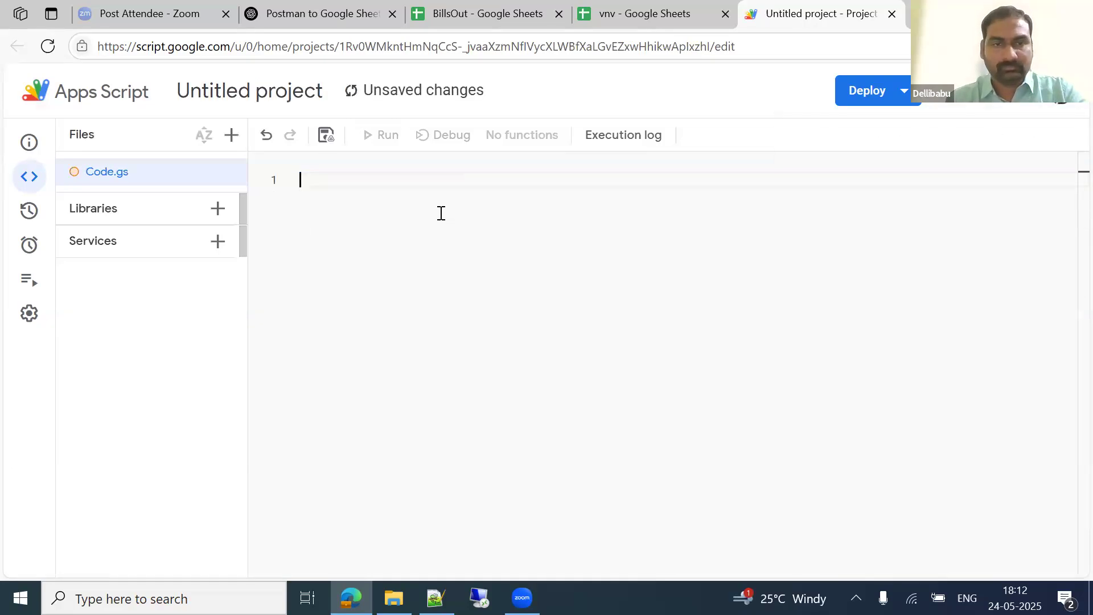
pyautogui.hotkey('ctrl', 'v')
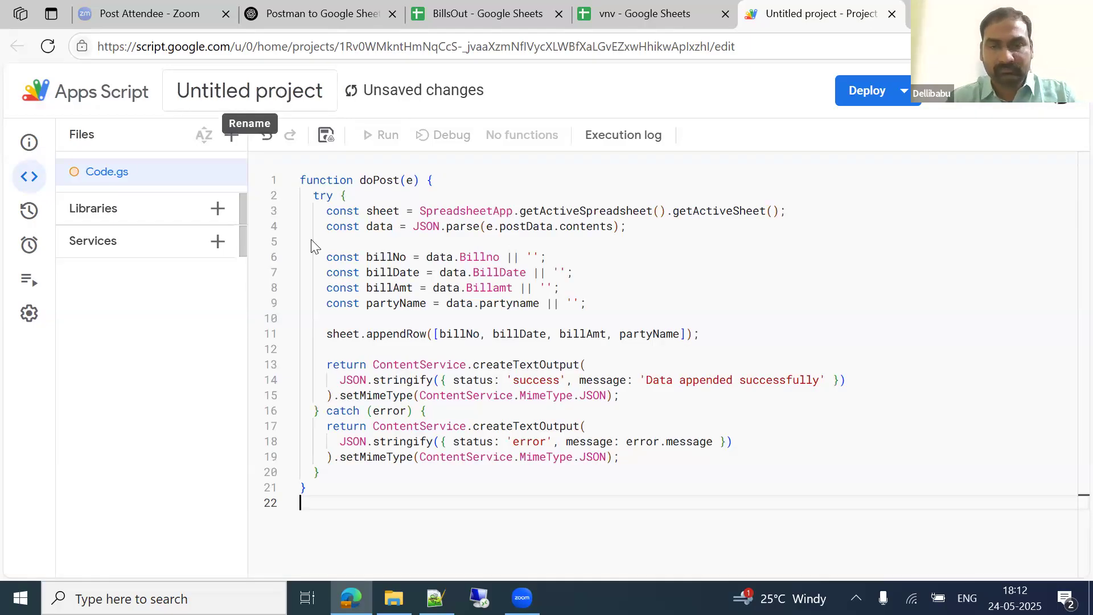
# Step: Rename the script project to vnv and review ChatGPT's deployment instructions
pyautogui.click(281, 91)
pyautogui.write('vnv')
pyautogui.click(629, 383)
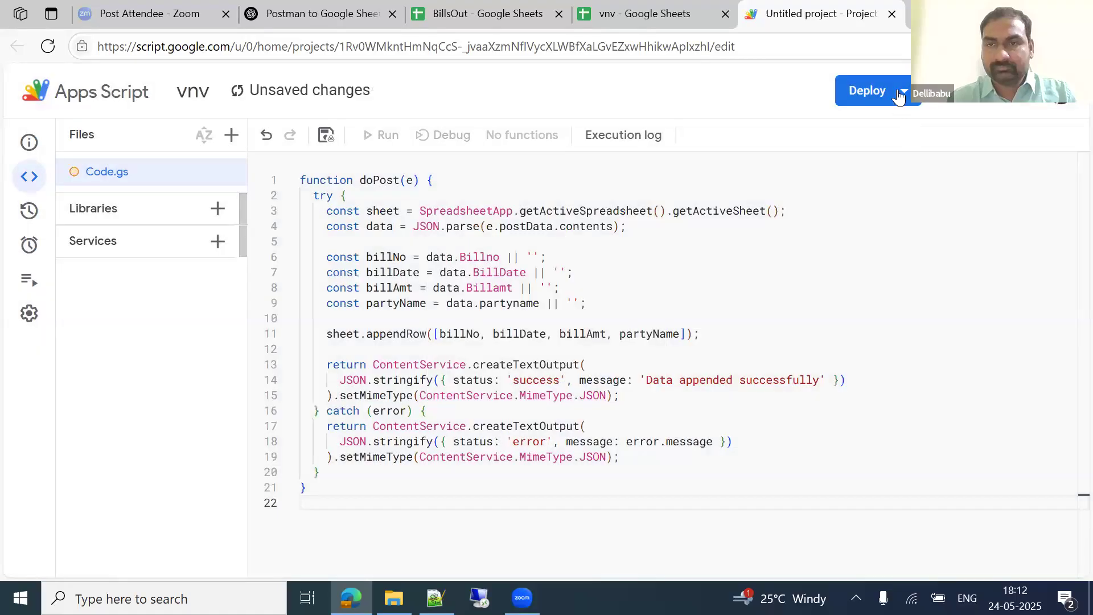
pyautogui.click(329, 8)
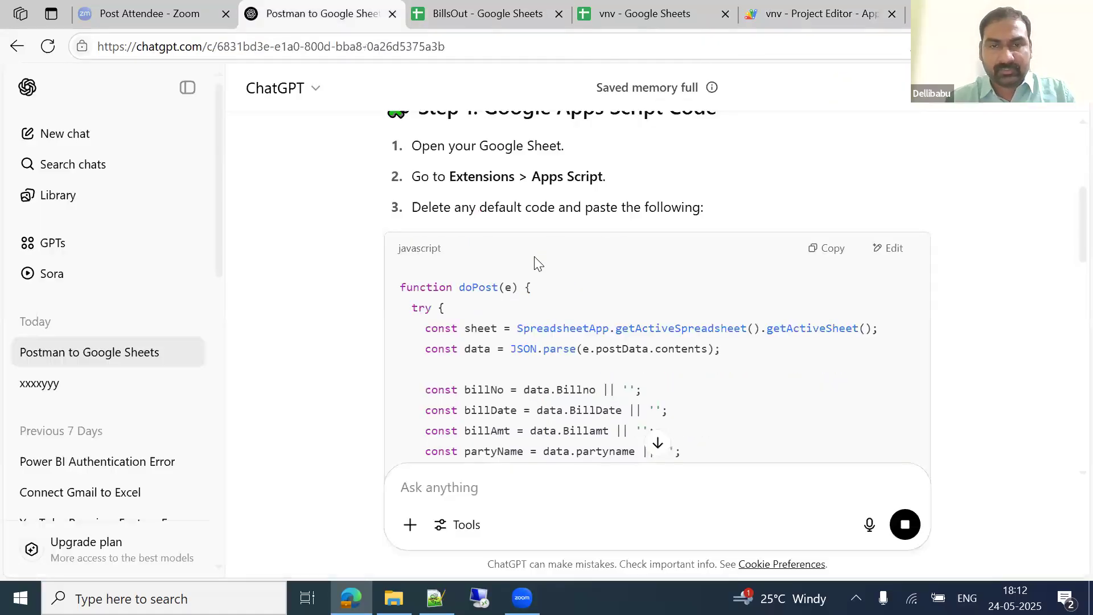
pyautogui.scroll(-3, 532, 261)
pyautogui.scroll(-7, 532, 258)
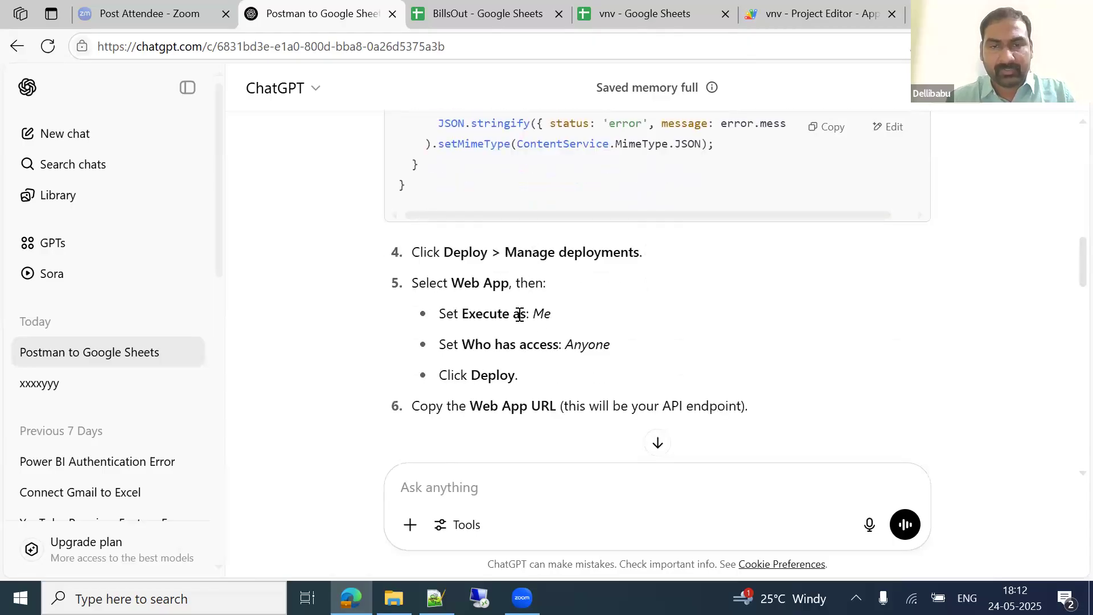
# Step: Create a new Web app deployment described vnv with access set to Anyone, and deploy it
pyautogui.click(860, 10)
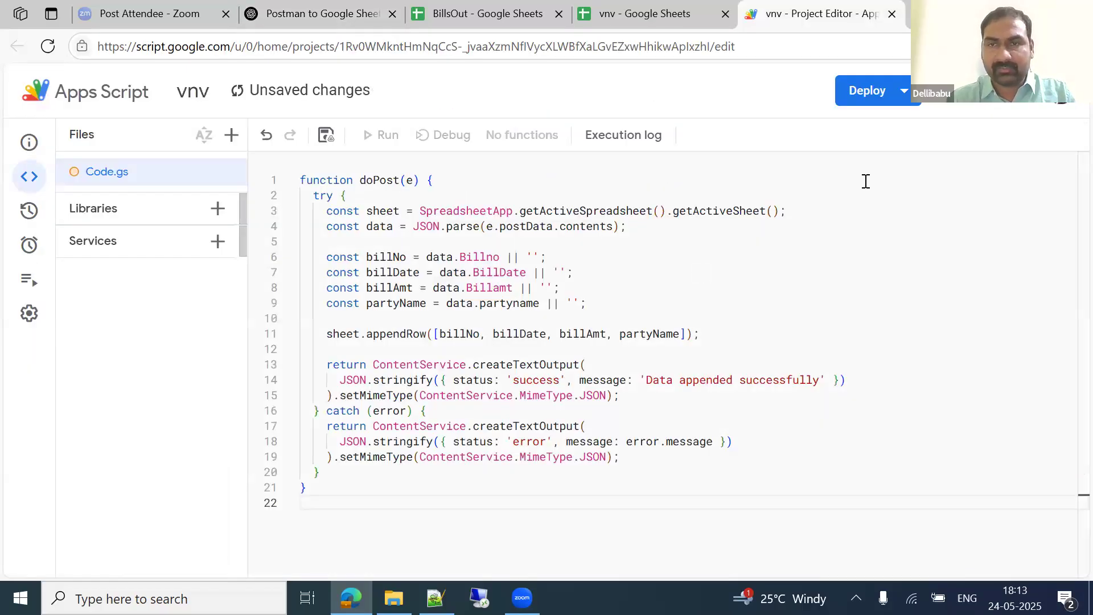
pyautogui.click(868, 91)
pyautogui.click(869, 135)
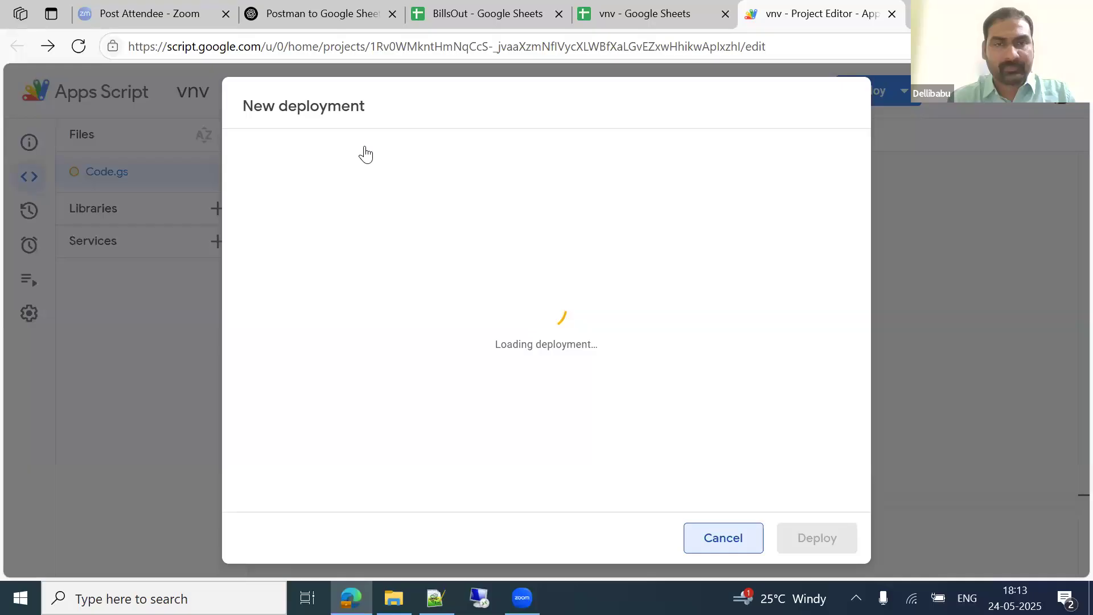
pyautogui.click(372, 146)
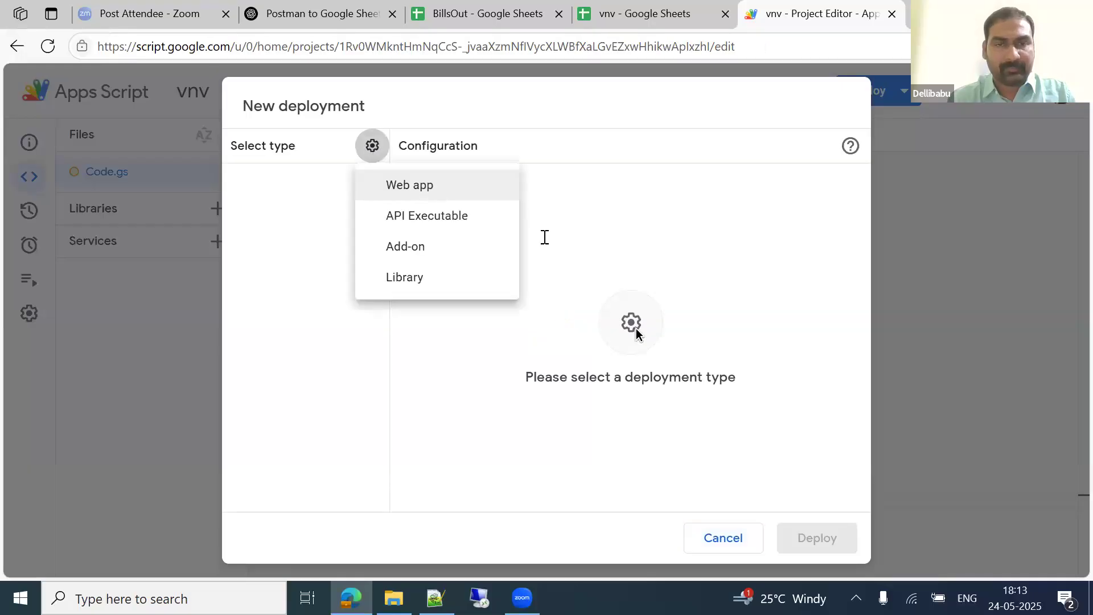
pyautogui.click(434, 183)
pyautogui.click(470, 242)
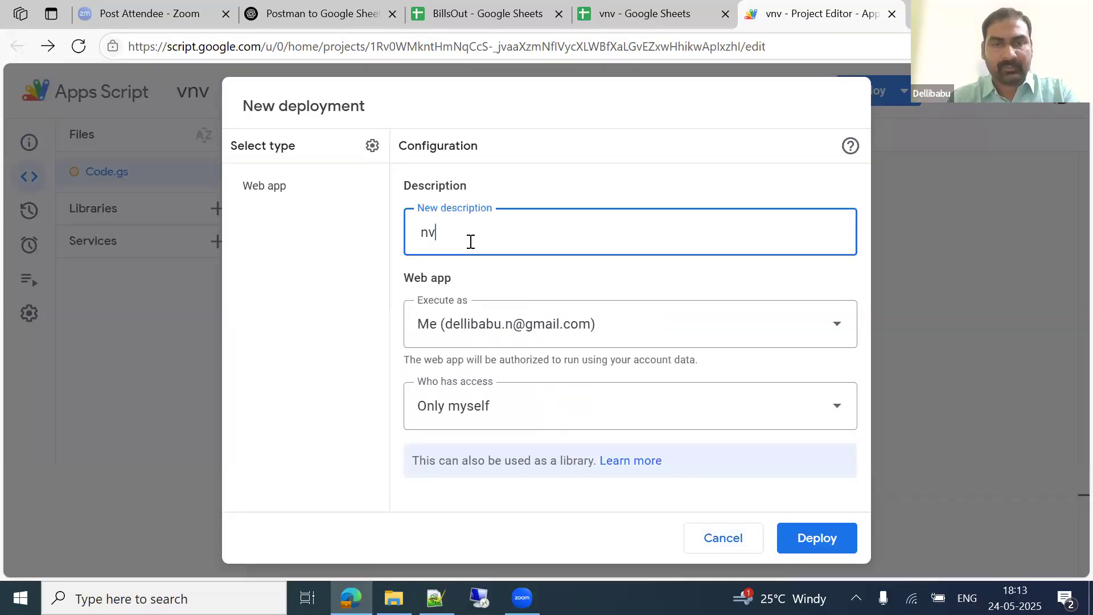
pyautogui.click(473, 406)
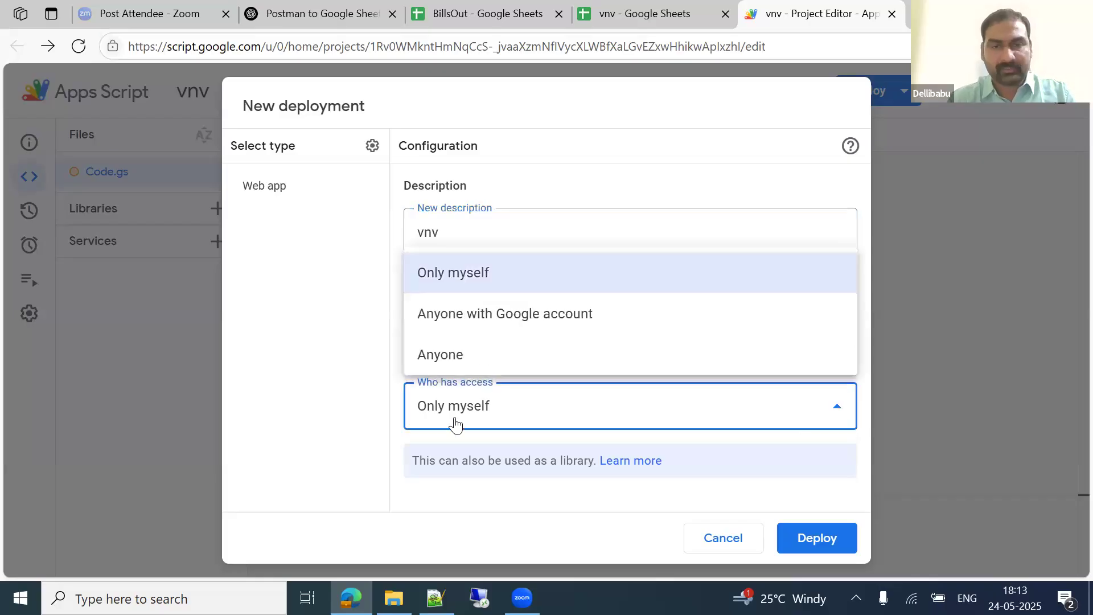
pyautogui.click(425, 359)
pyautogui.click(823, 538)
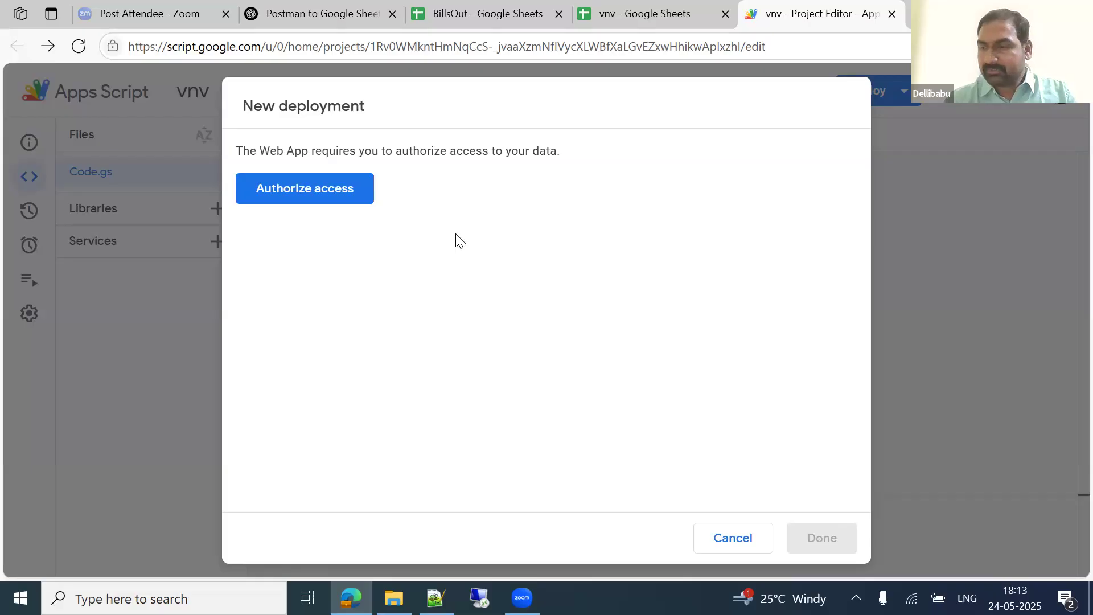
# Step: Authorize vnv's Google Sheets access via Advanced > Go to vnv, then copy the deployment ID
pyautogui.click(297, 194)
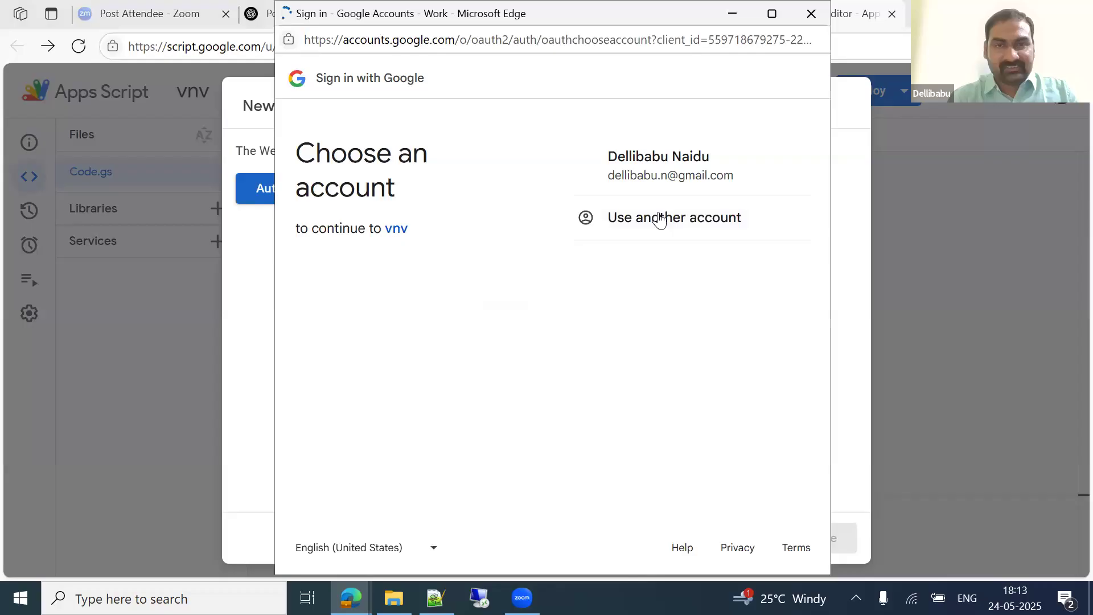
pyautogui.click(703, 185)
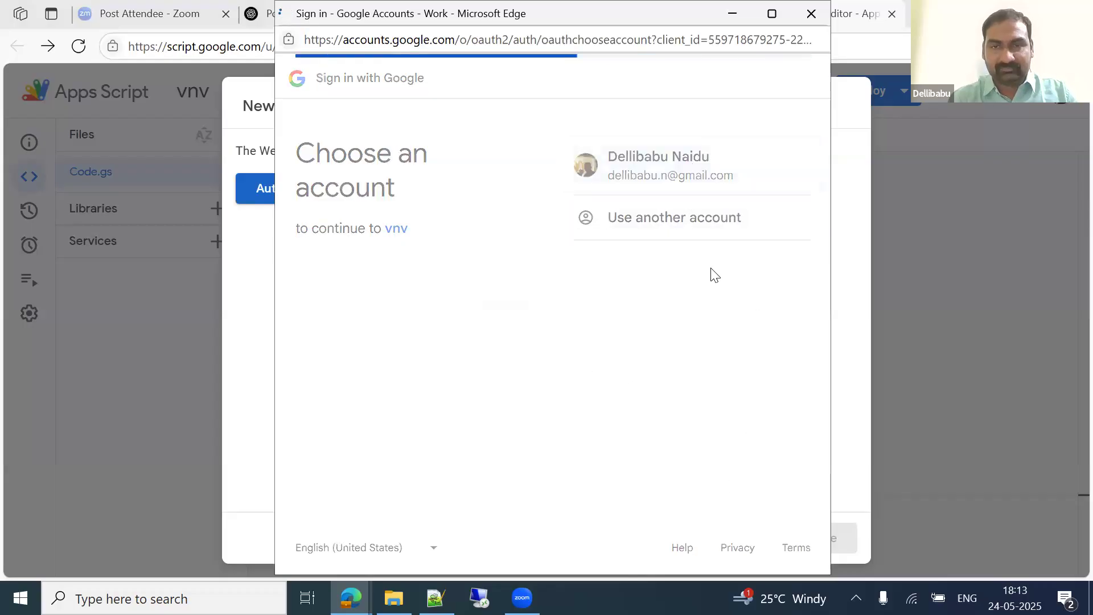
pyautogui.click(322, 372)
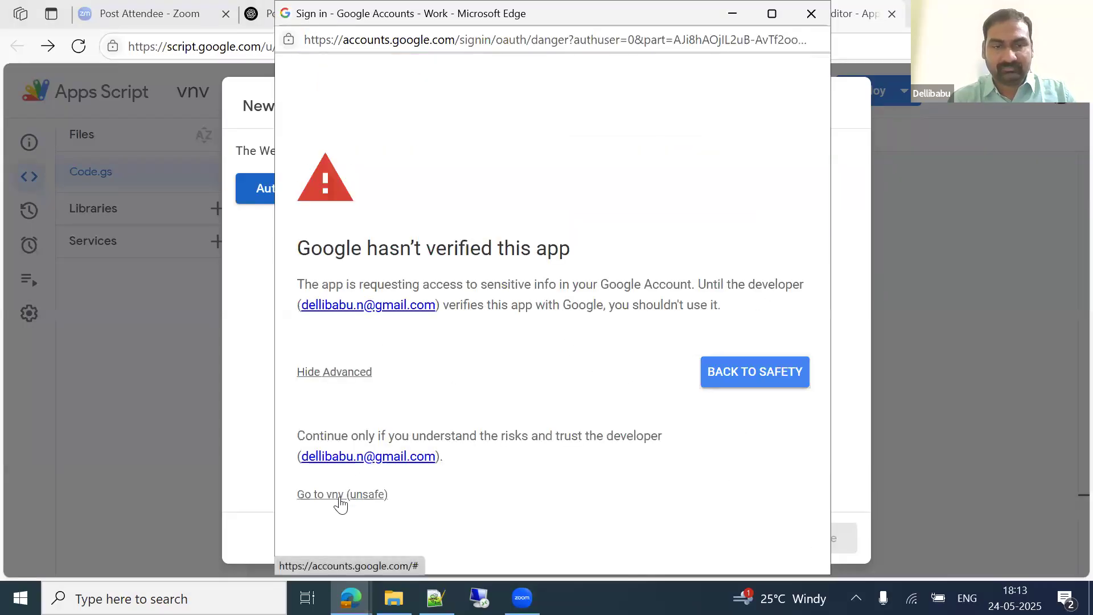
pyautogui.click(335, 495)
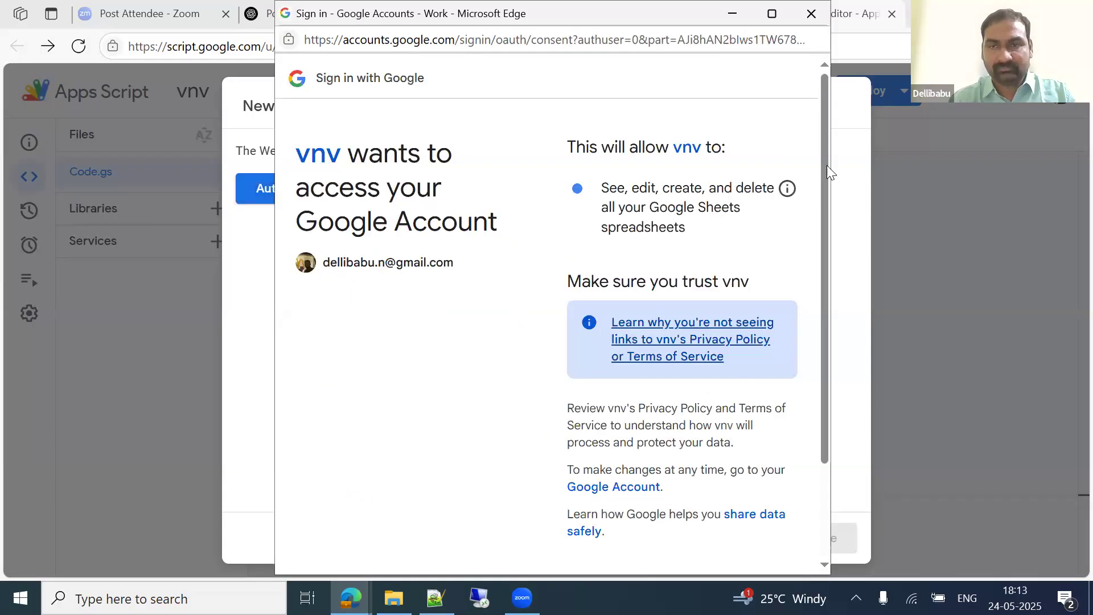
pyautogui.scroll(-2, 797, 444)
pyautogui.click(752, 498)
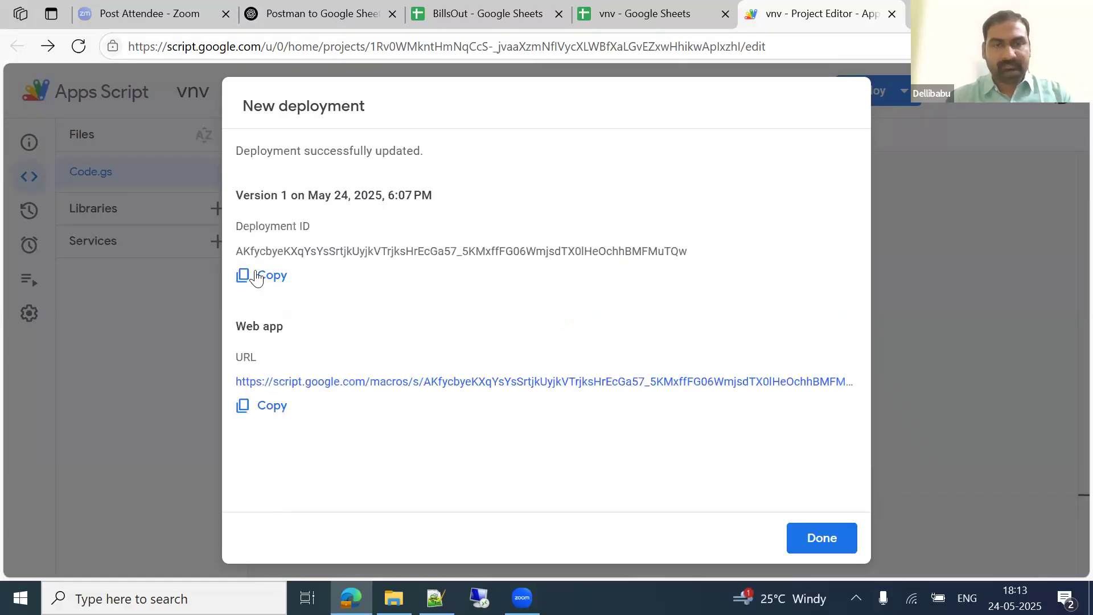
pyautogui.click(270, 275)
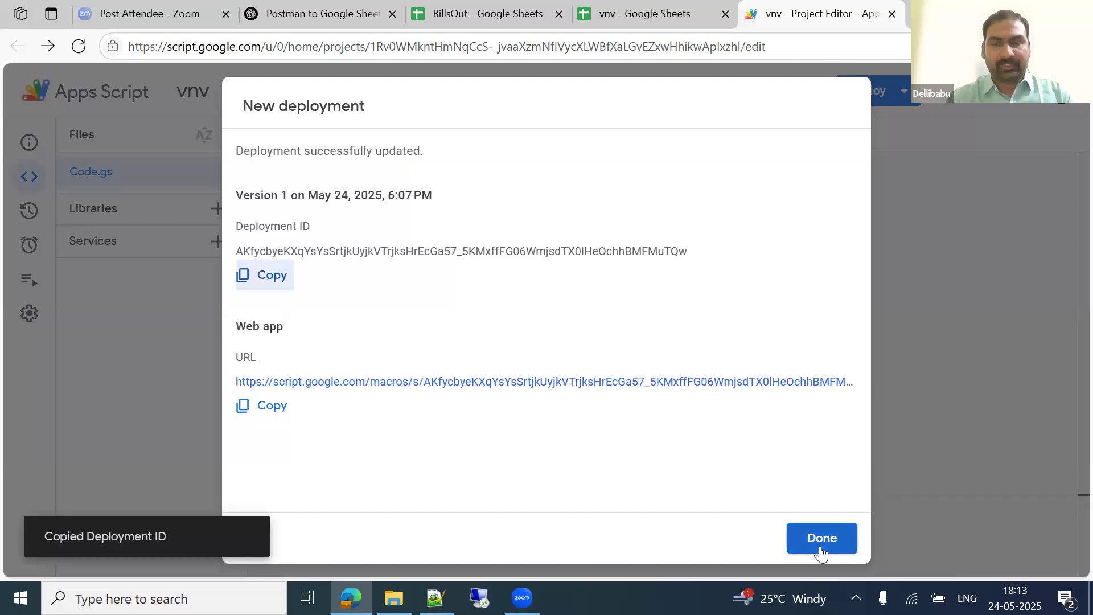
pyautogui.click(820, 544)
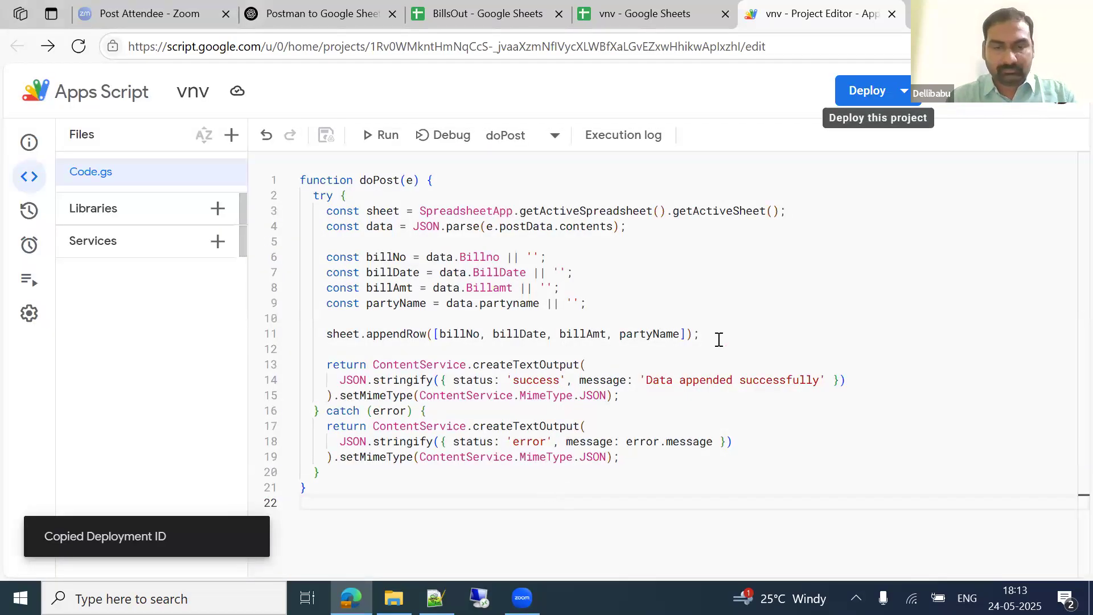
# Step: Paste the copied deployment ID into Notepad as a scratch pad
pyautogui.press('super+r')
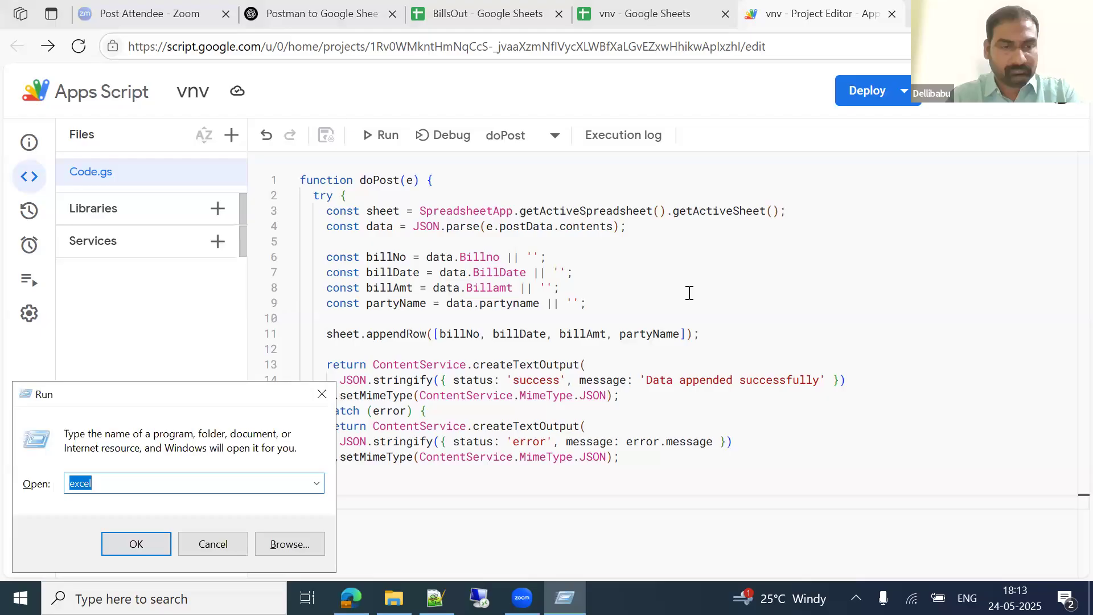
pyautogui.write('notepad')
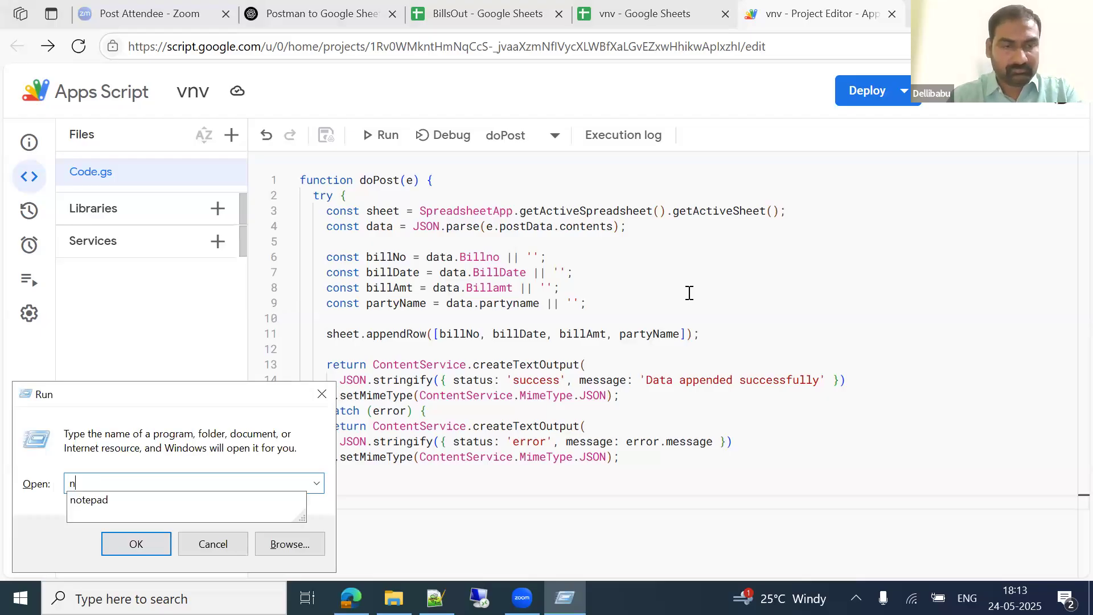
pyautogui.press('Return')
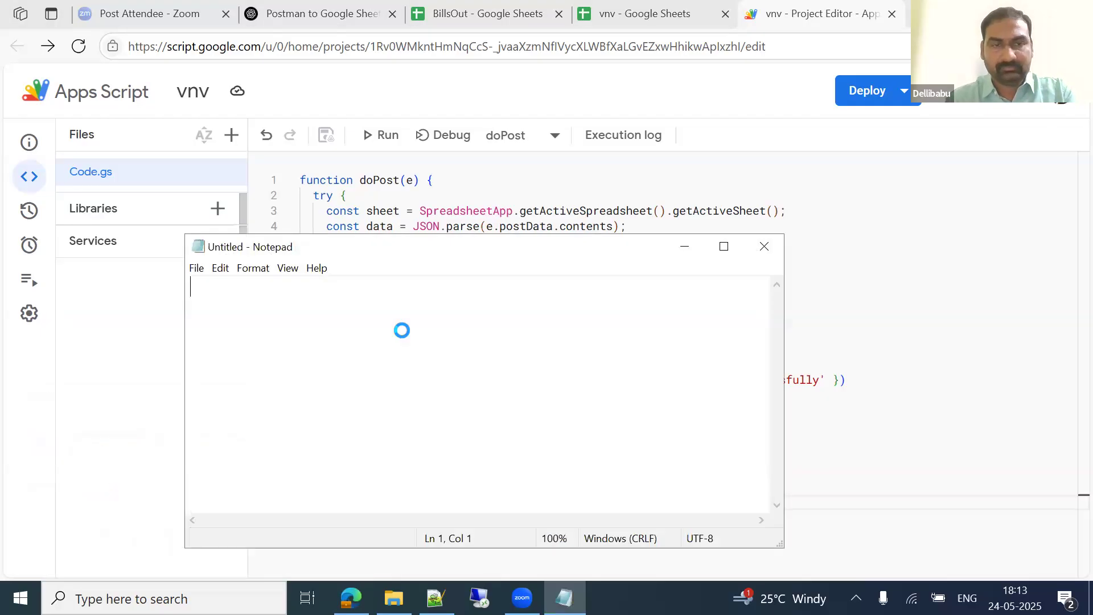
pyautogui.hotkey('ctrl', 'v')
# Step: Copy the vnv Web app URL from Manage deployments and open a new tab to Postman
pyautogui.click(831, 147)
pyautogui.click(867, 91)
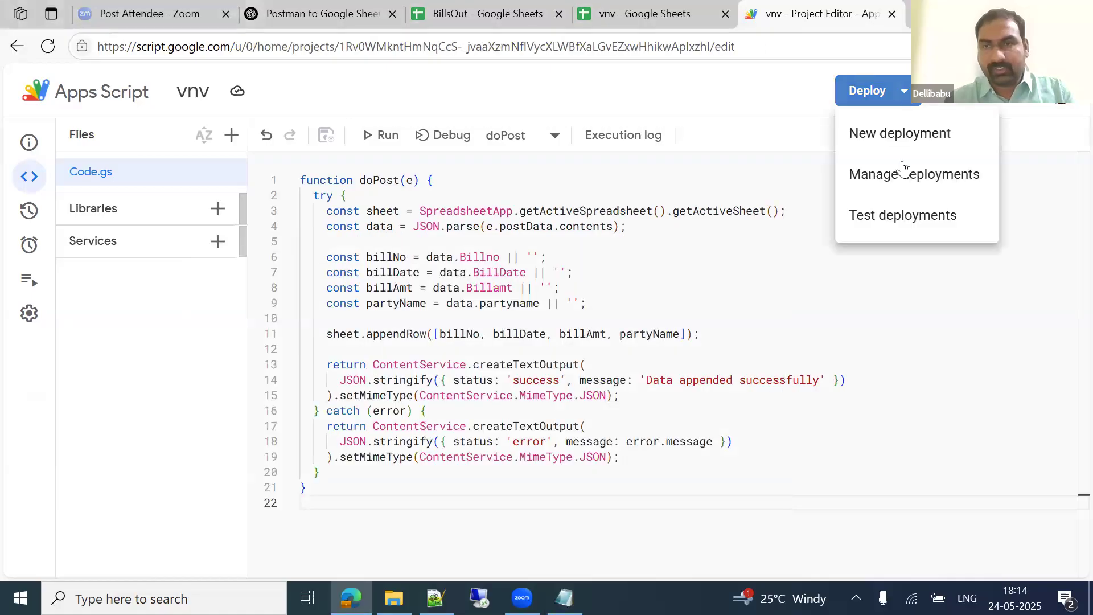
pyautogui.click(892, 181)
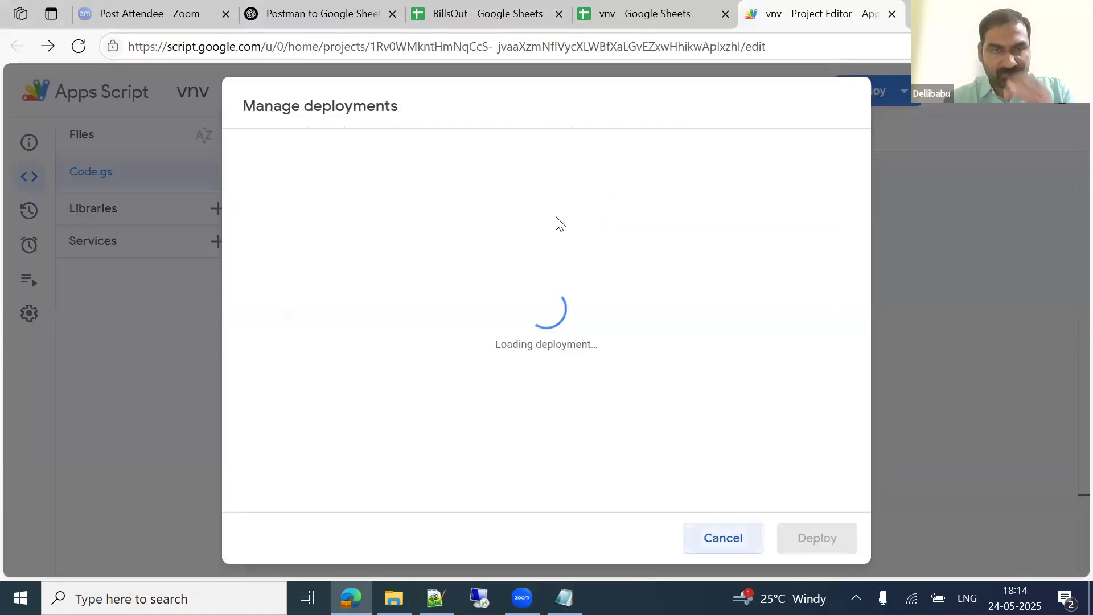
pyautogui.click(439, 488)
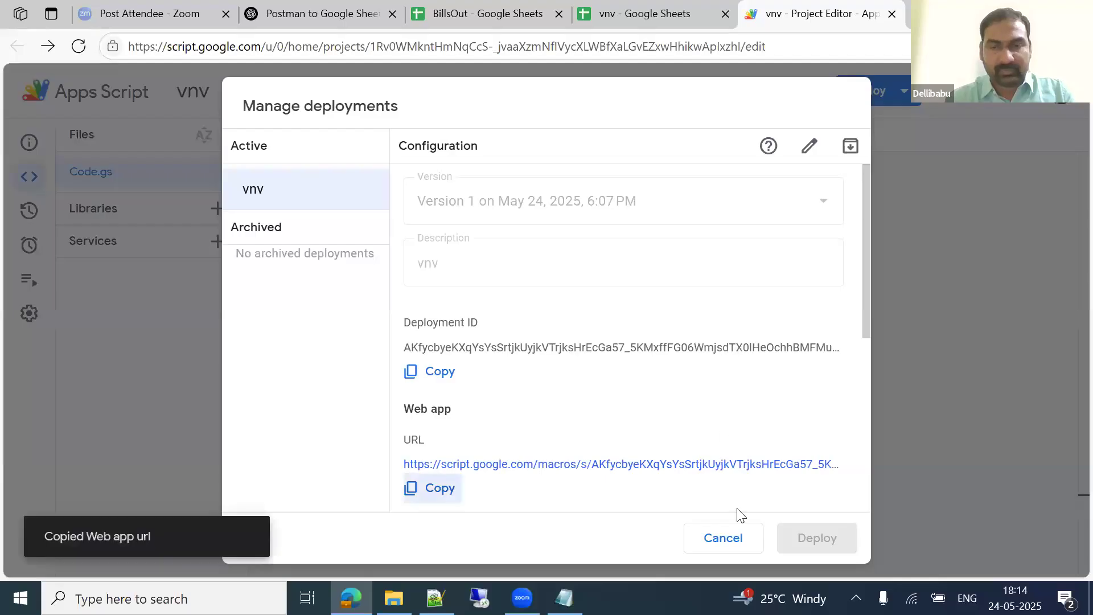
pyautogui.press('Escape')
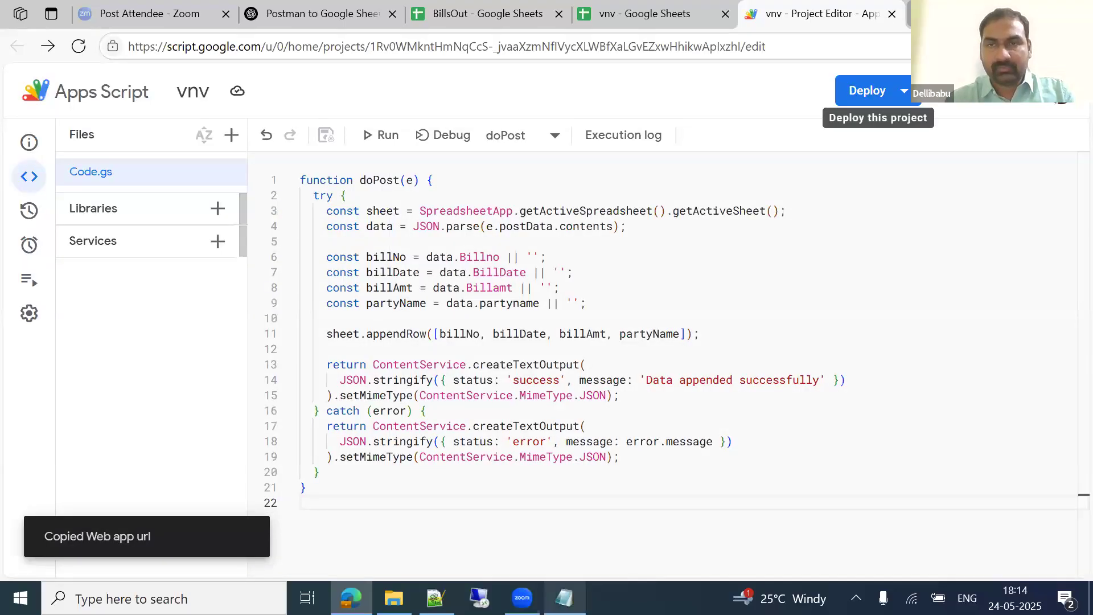
pyautogui.hotkey('ctrl', 't')
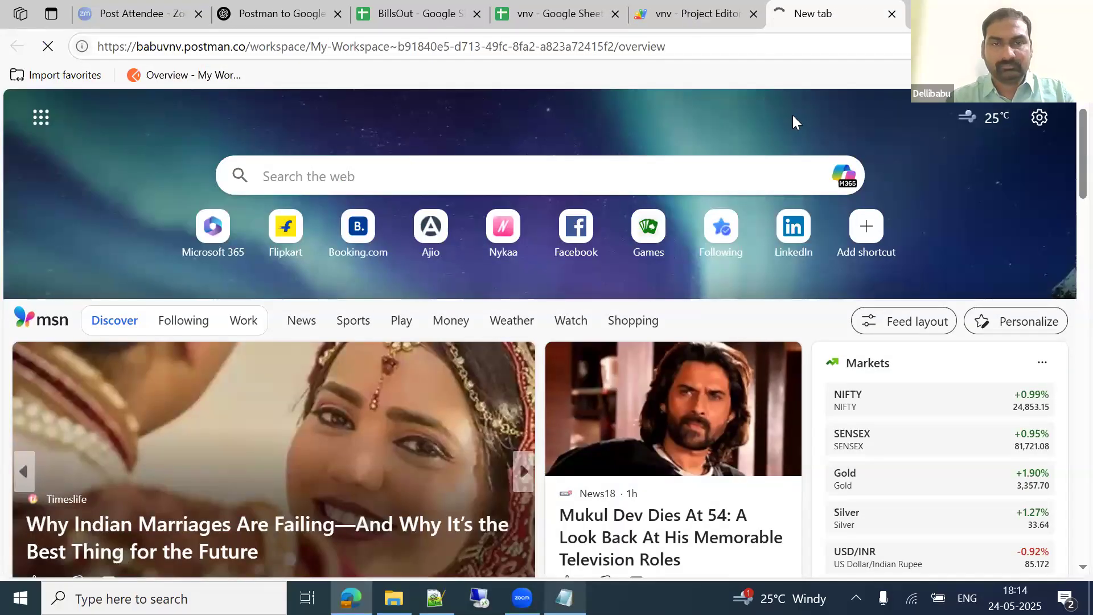
# Step: Close the Apps Script tab and start a new blank request in Postman's My Workspace
pyautogui.click(683, 14)
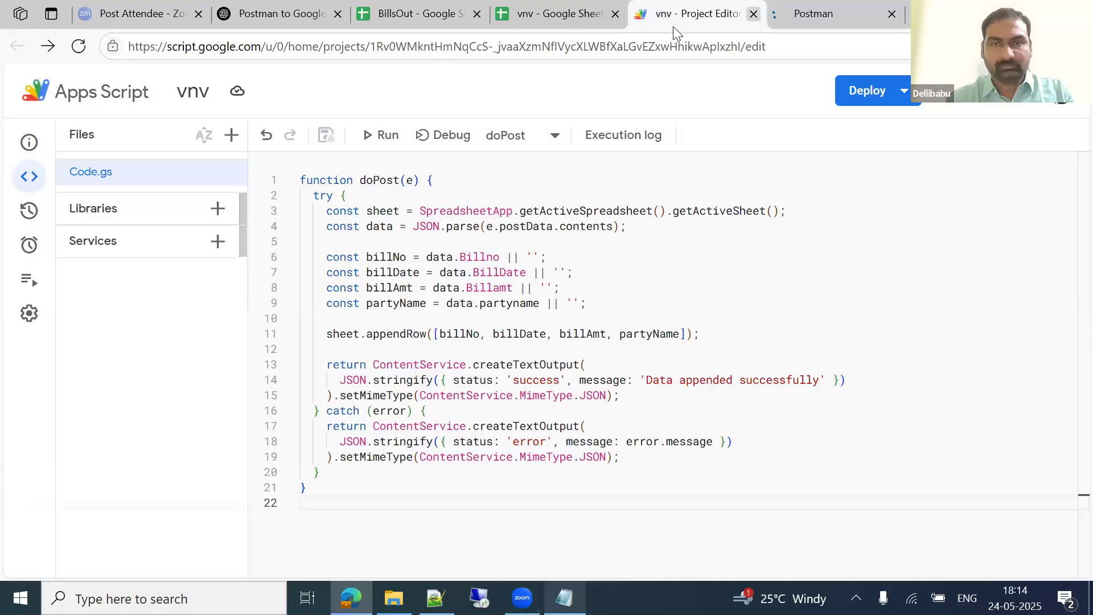
pyautogui.hotkey('ctrl', 'w')
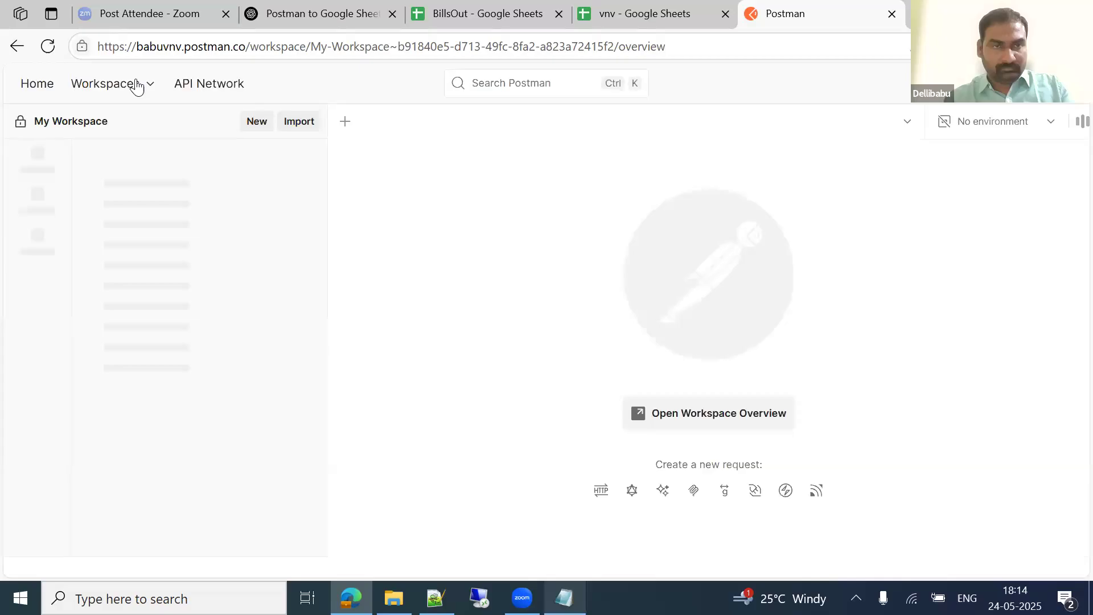
pyautogui.click(137, 85)
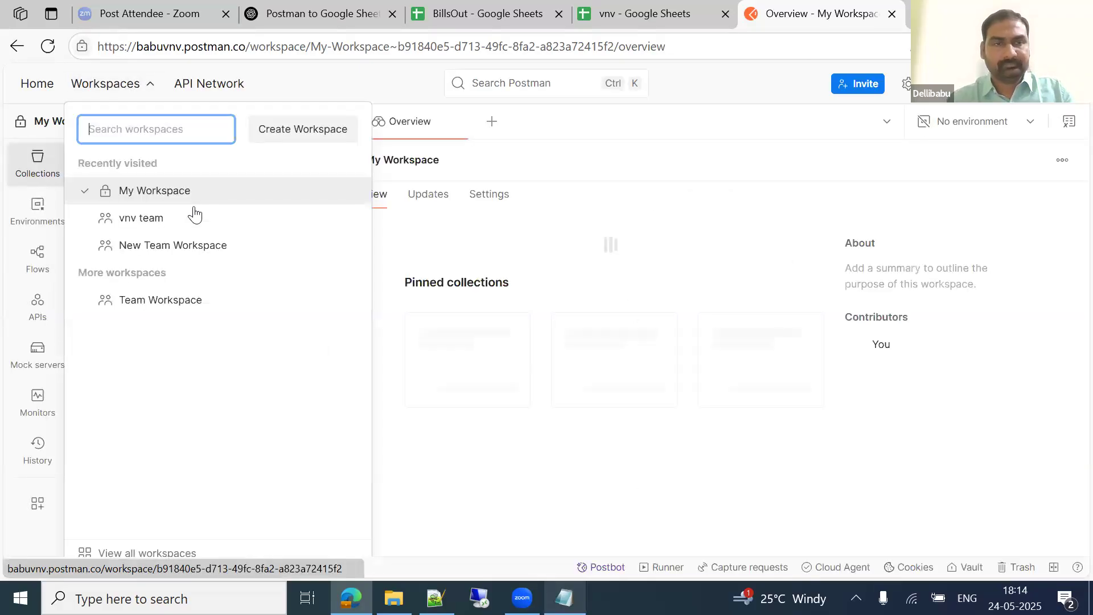
pyautogui.click(627, 171)
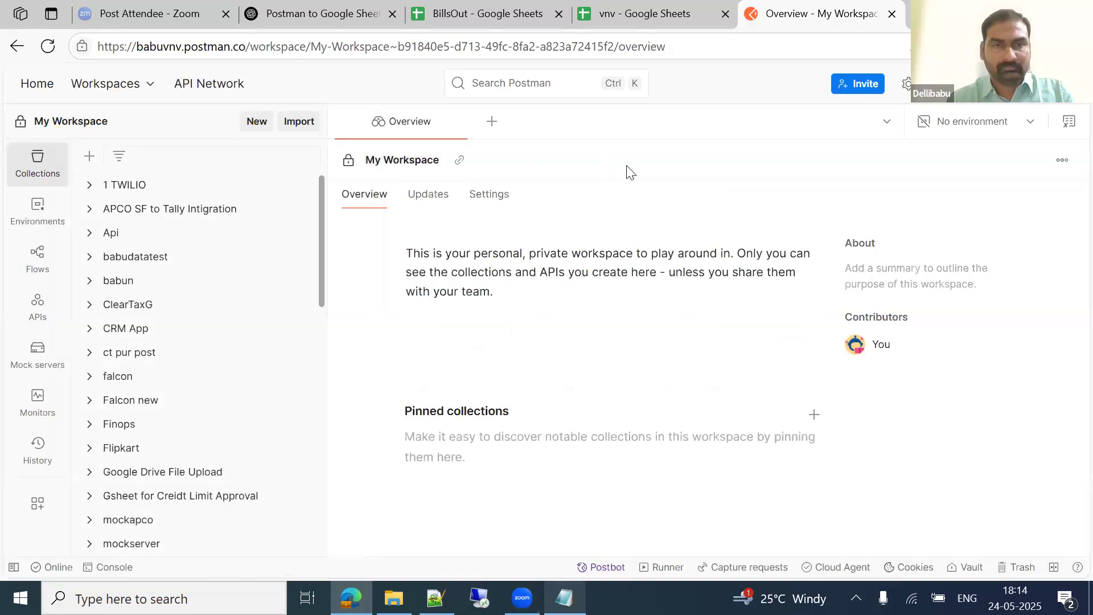
pyautogui.click(491, 120)
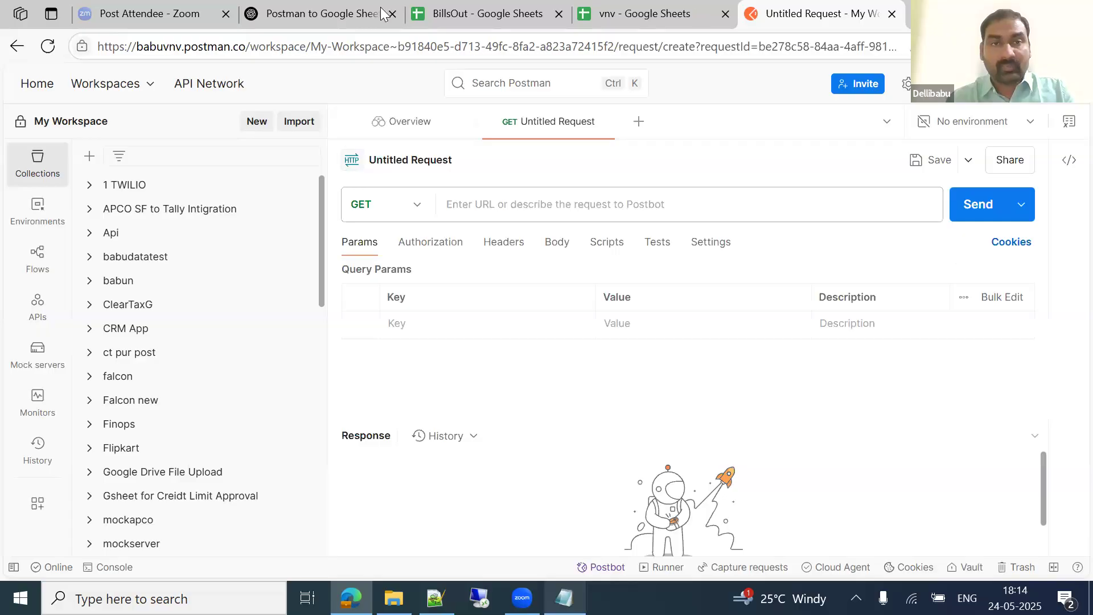
# Step: Copy ChatGPT's sample cURL command and paste it in as the Postman request
pyautogui.hotkey('alt', 'Tab')
pyautogui.scroll(-3, 592, 297)
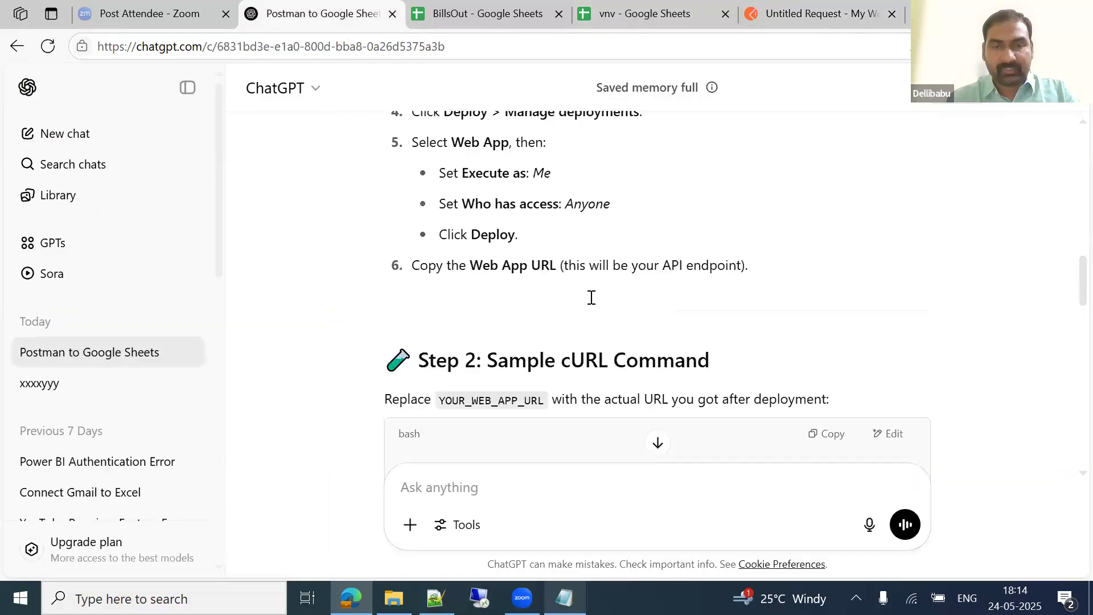
pyautogui.scroll(-3, 592, 297)
pyautogui.click(834, 221)
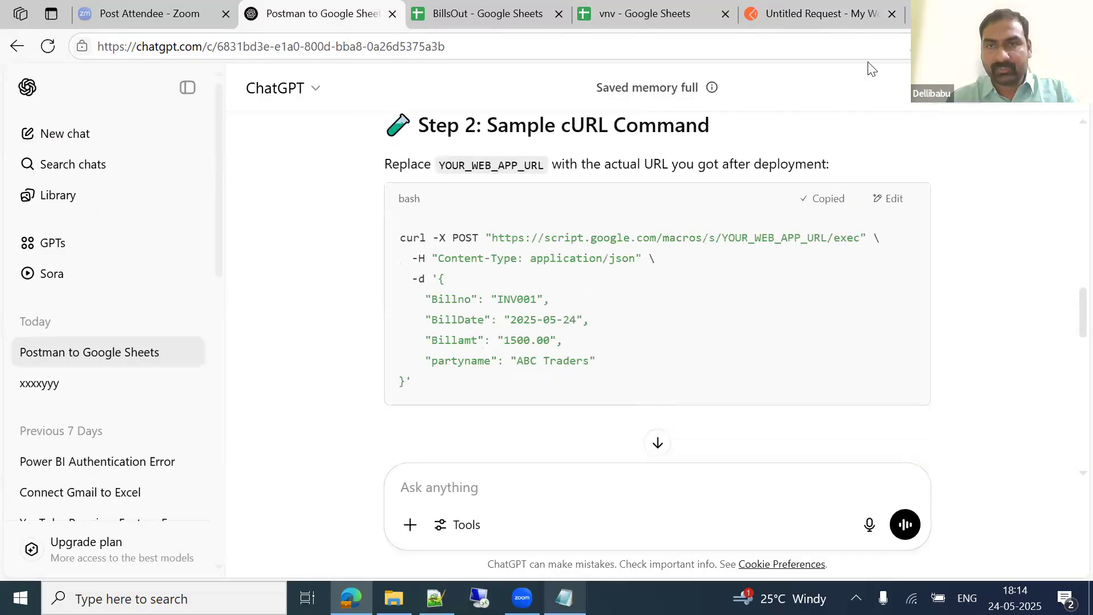
pyautogui.click(813, 12)
pyautogui.click(495, 218)
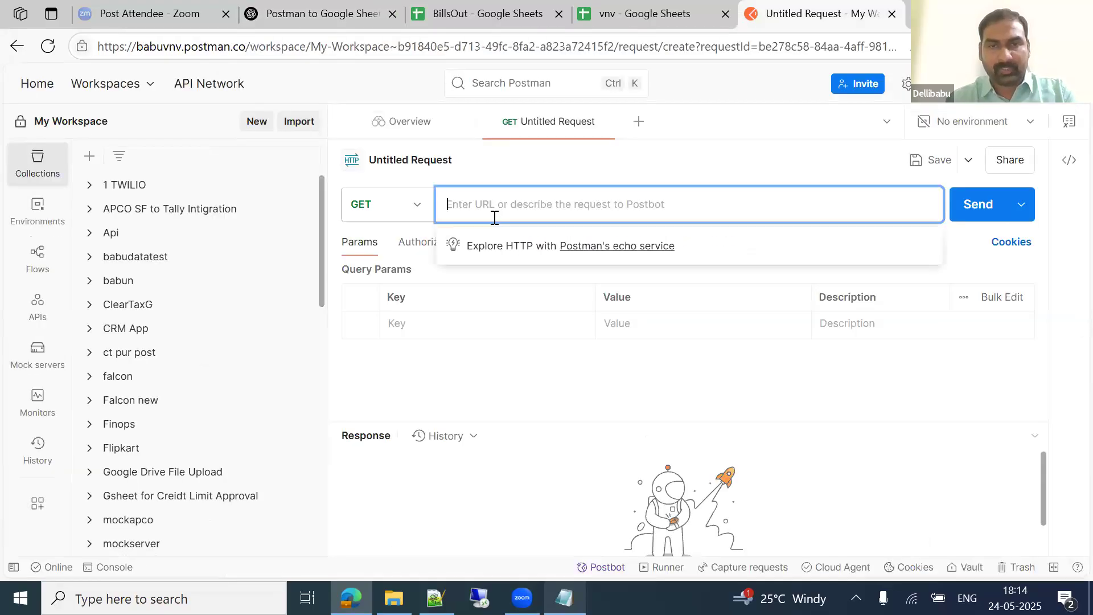
pyautogui.hotkey('ctrl', 'v')
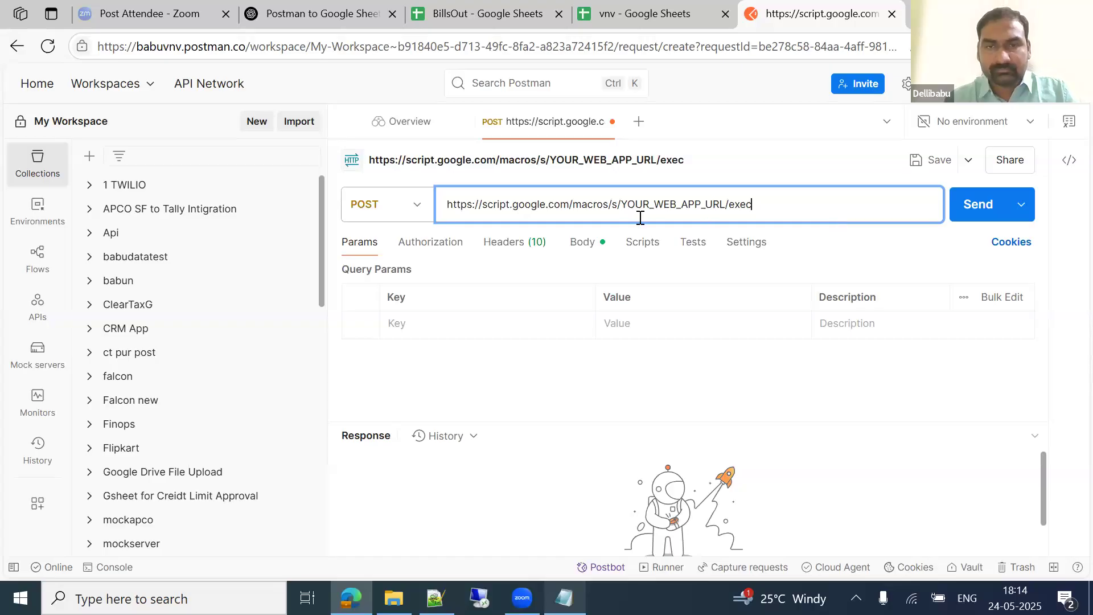
# Step: Select the YOUR_WEB_APP_URL placeholder and copy the full web app URL from Notepad
pyautogui.moveTo(621, 203); pyautogui.dragTo(724, 196)
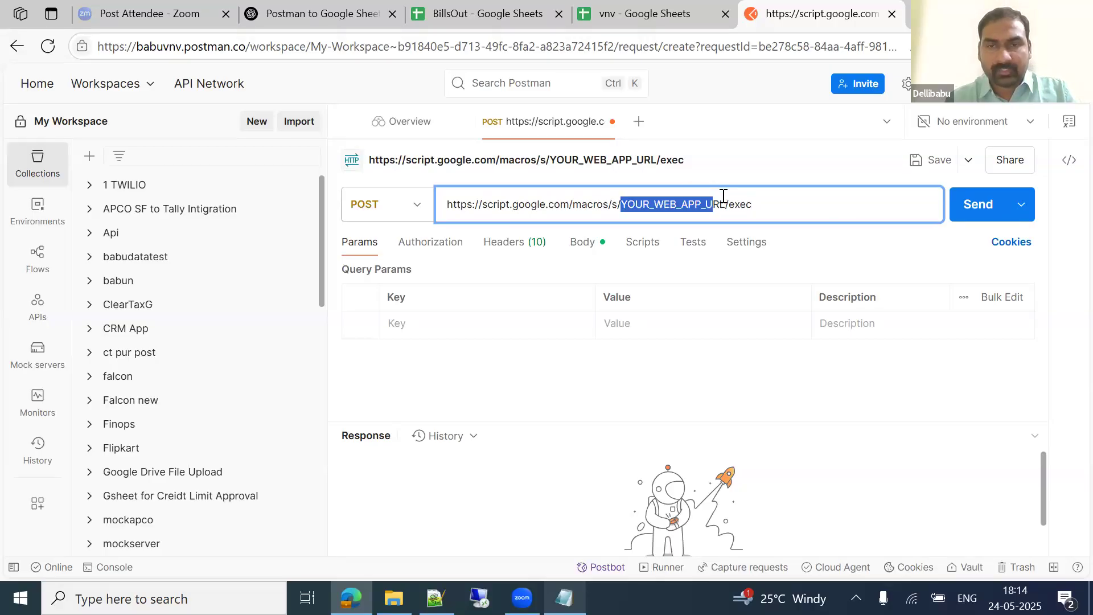
pyautogui.hotkey('shift', 'Right')
pyautogui.hotkey('shift', 'Right')
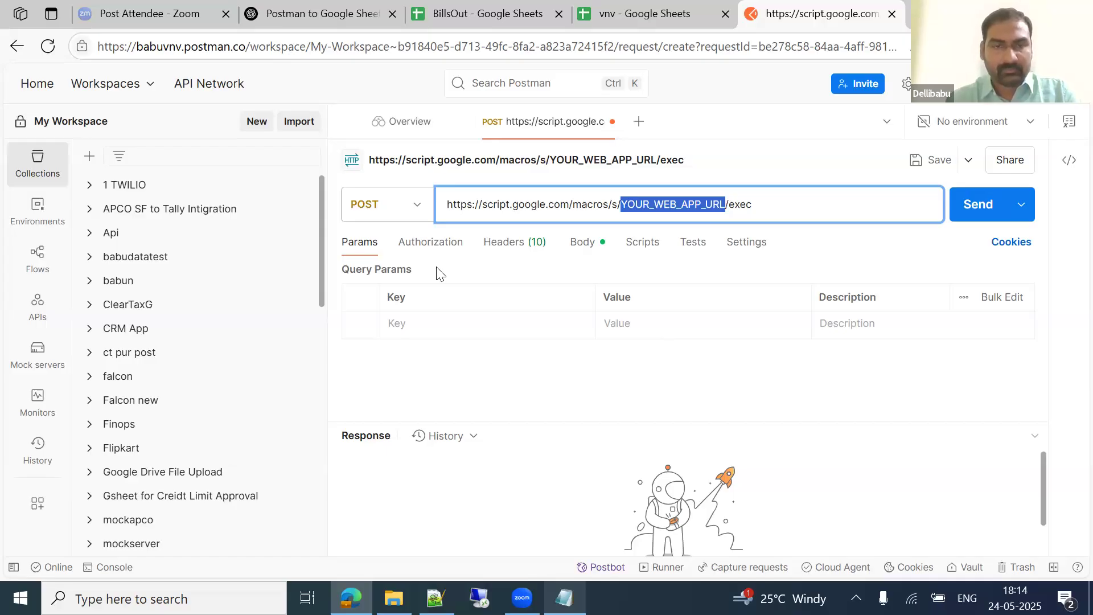
pyautogui.hotkey('alt', 'Tab')
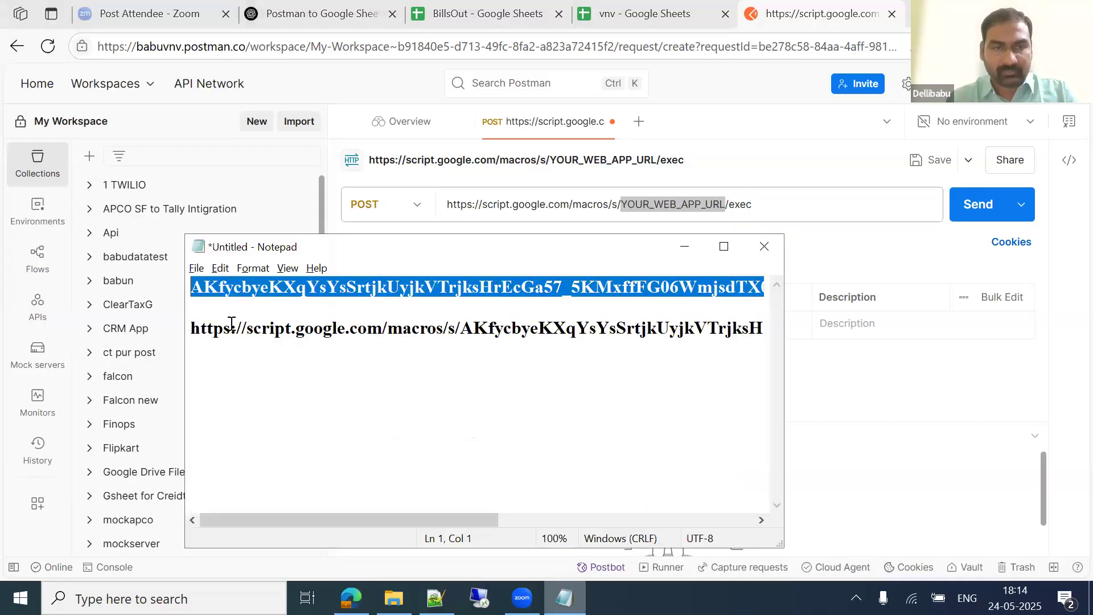
pyautogui.press('Down')
pyautogui.press('Down')
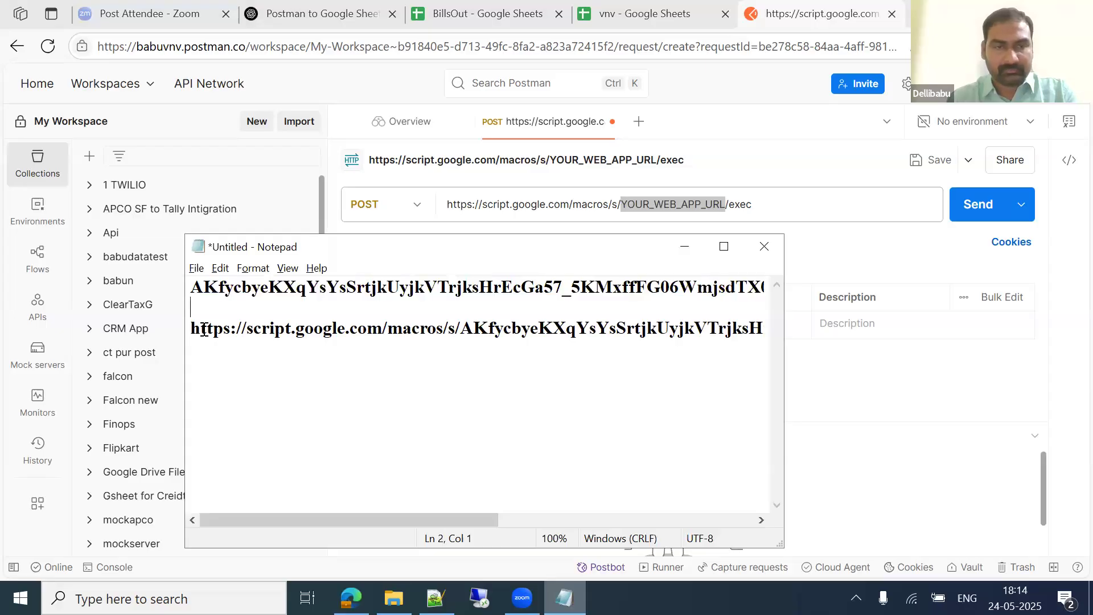
pyautogui.hotkey('shift', 'Down')
pyautogui.press('Delete')
pyautogui.press('Down')
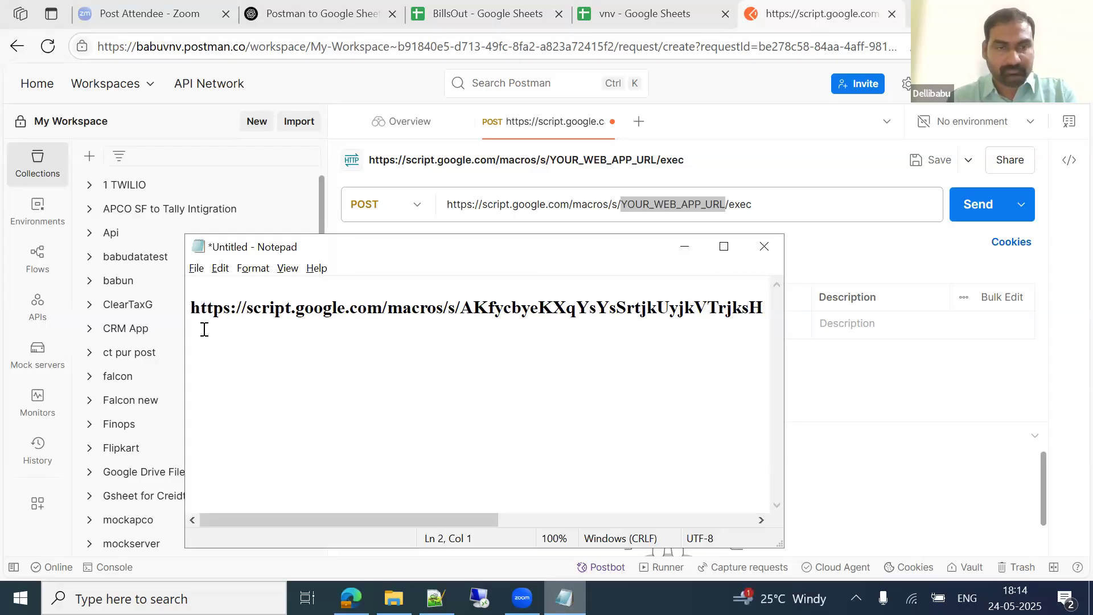
pyautogui.hotkey('shift', 'End')
pyautogui.hotkey('alt', 'Tab')
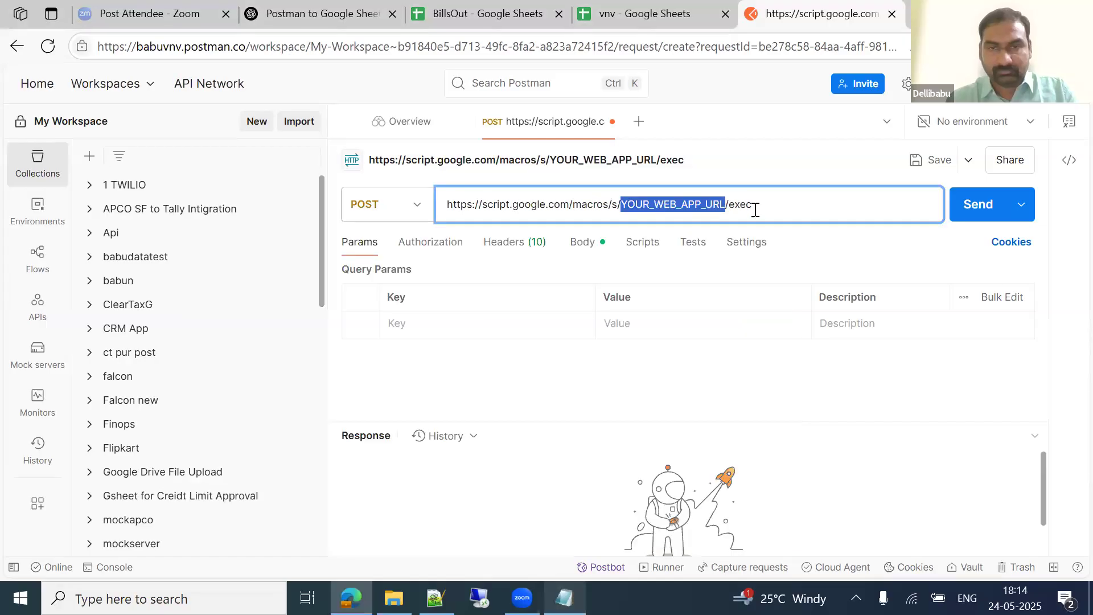
# Step: Replace the placeholder with the web app URL and send the POST with the INV001 JSON body
pyautogui.click(779, 207)
pyautogui.hotkey('ctrl', 'a')
pyautogui.hotkey('ctrl', 'v')
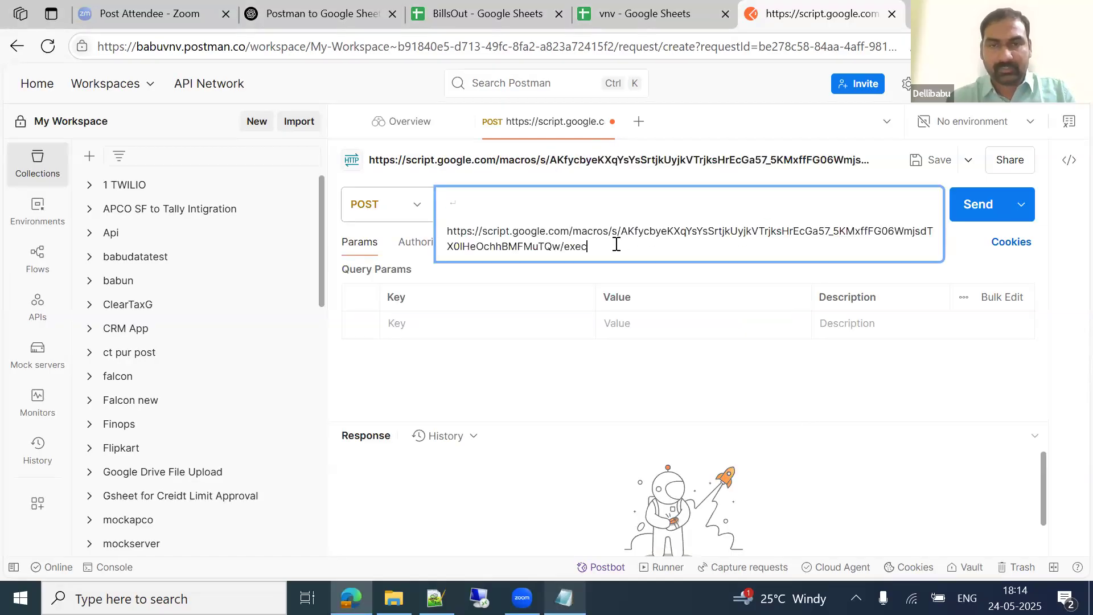
pyautogui.press('Delete')
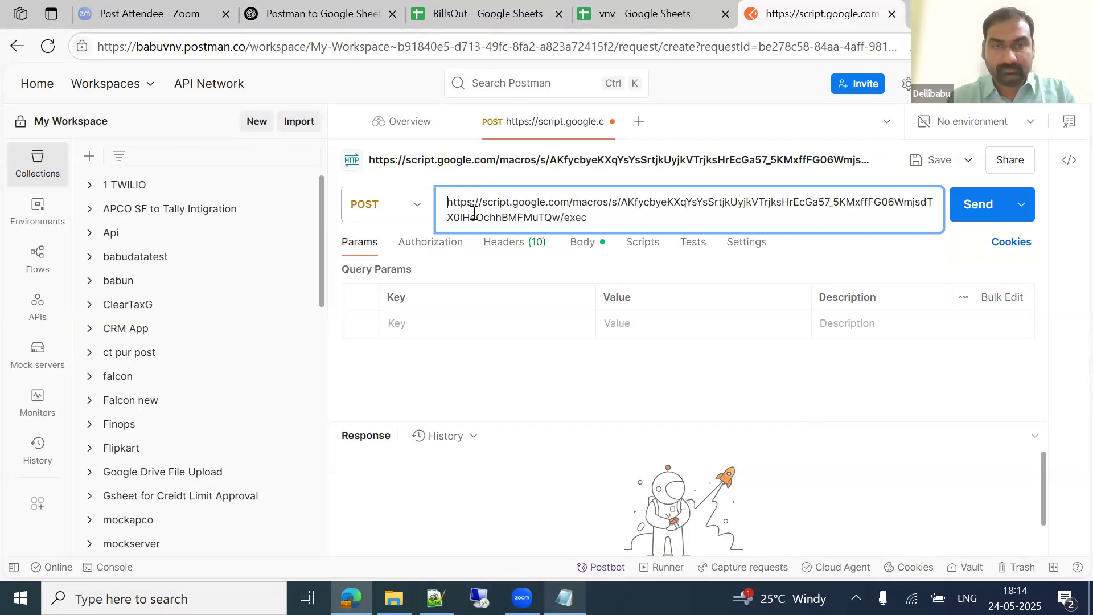
pyautogui.click(718, 121)
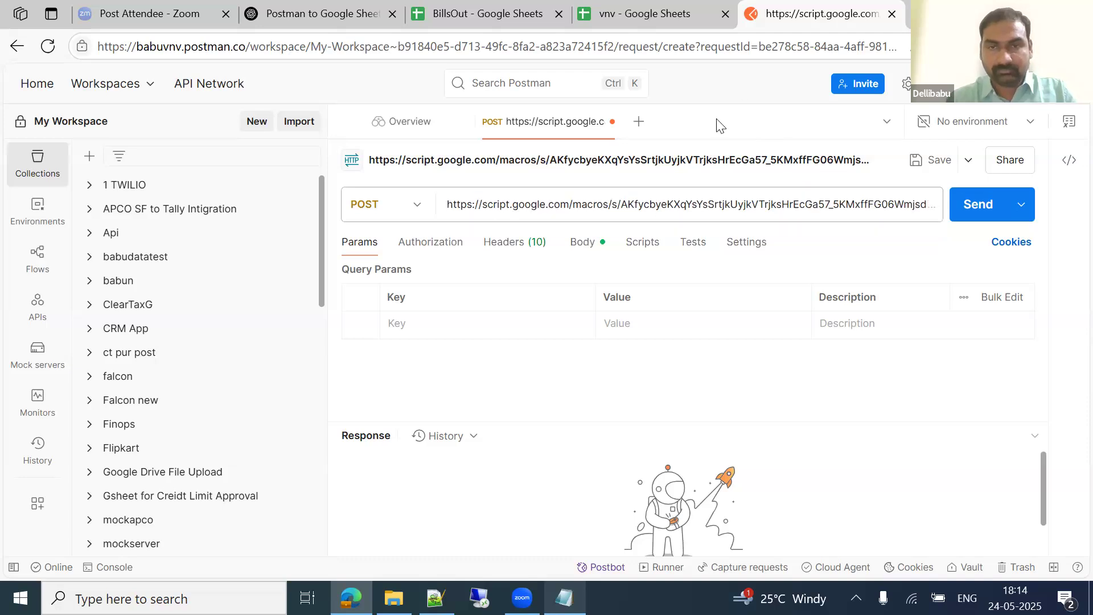
pyautogui.click(583, 243)
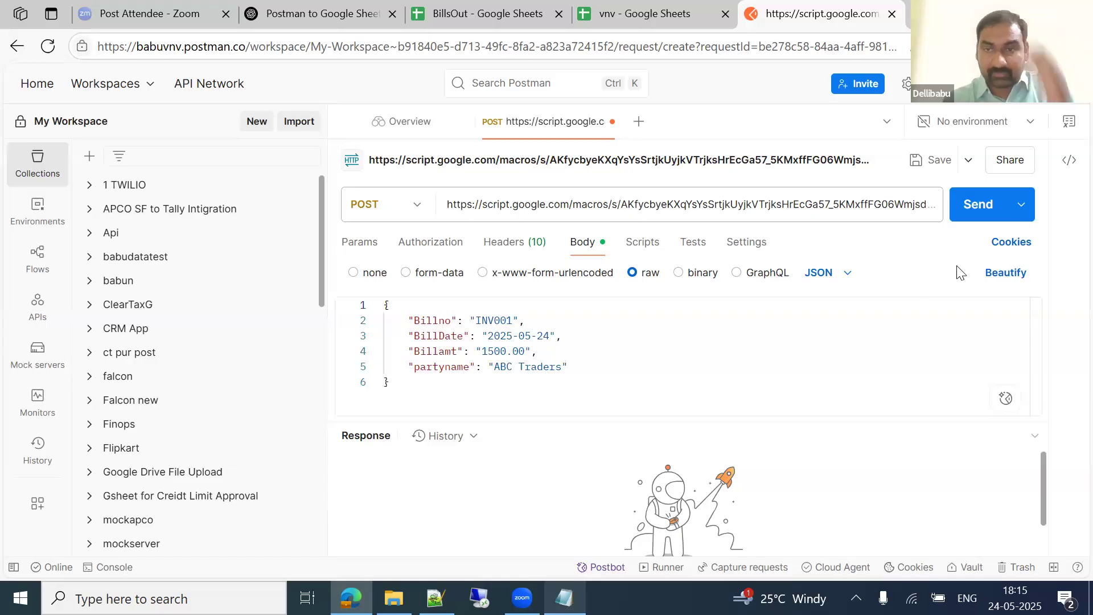
pyautogui.click(976, 205)
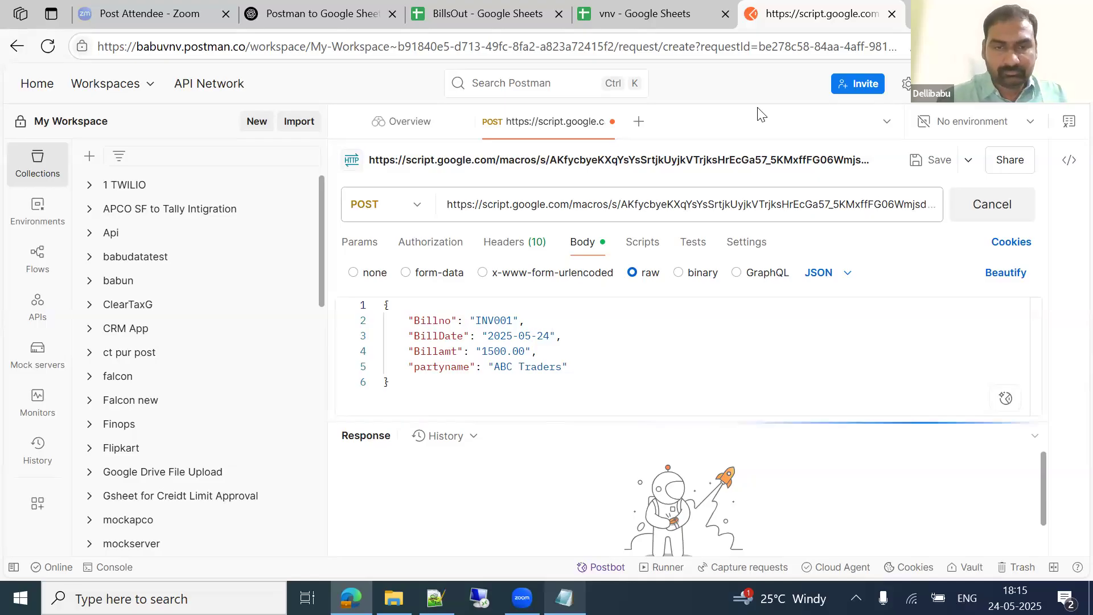
# Step: Verify vnv row 2 reads INV001, 2025-05-24, 1500, ABC Traders, then scroll ChatGPT back to the original prompt
pyautogui.click(634, 11)
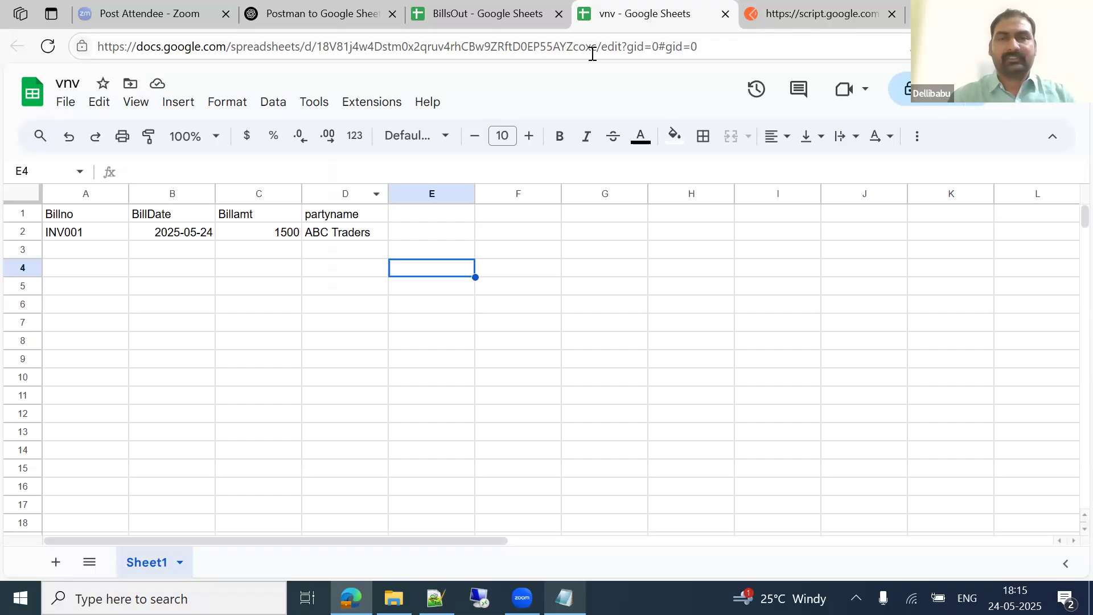
pyautogui.click(346, 17)
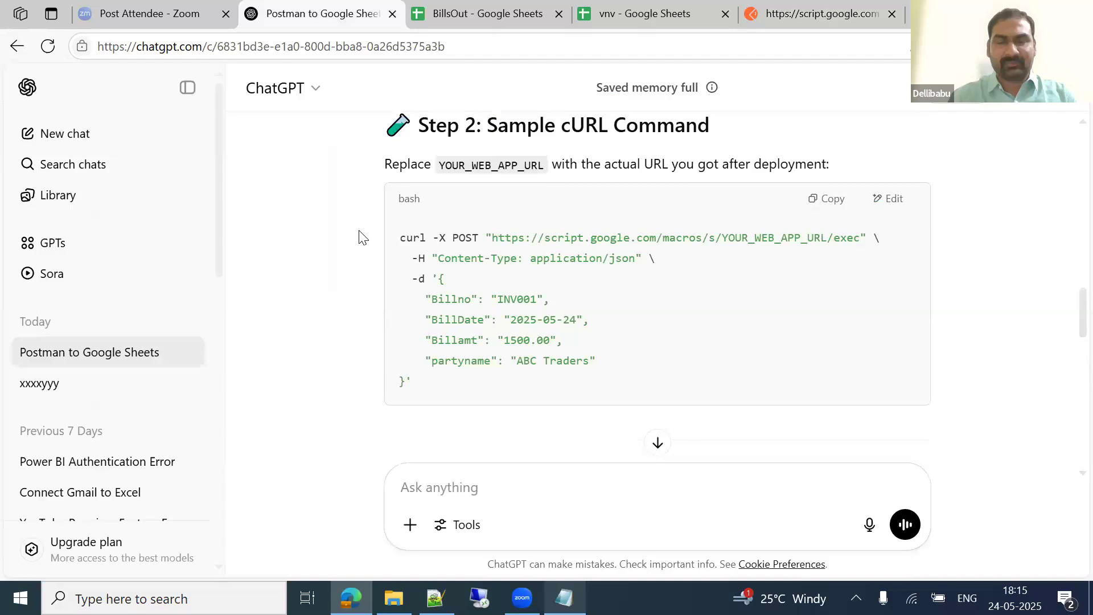
pyautogui.scroll(6, 363, 236)
pyautogui.scroll(8, 362, 236)
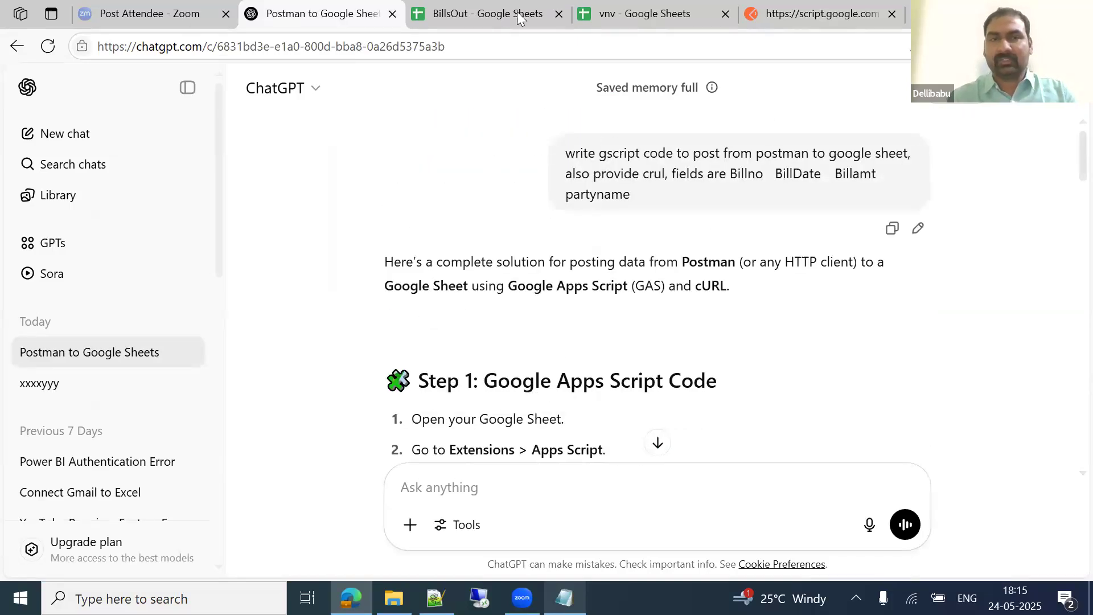
pyautogui.moveTo(751, 101)
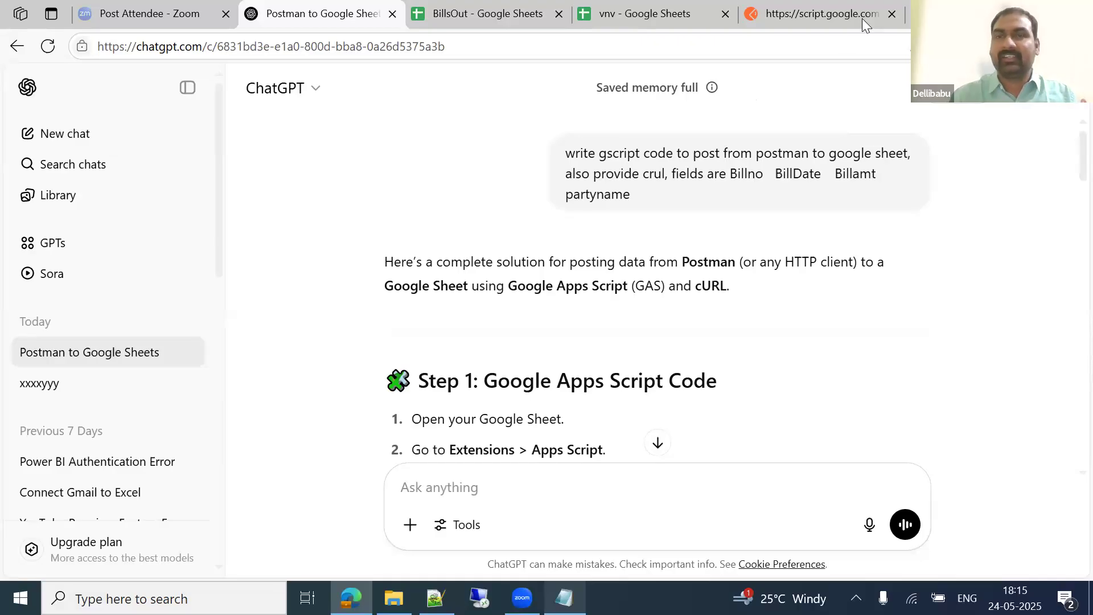